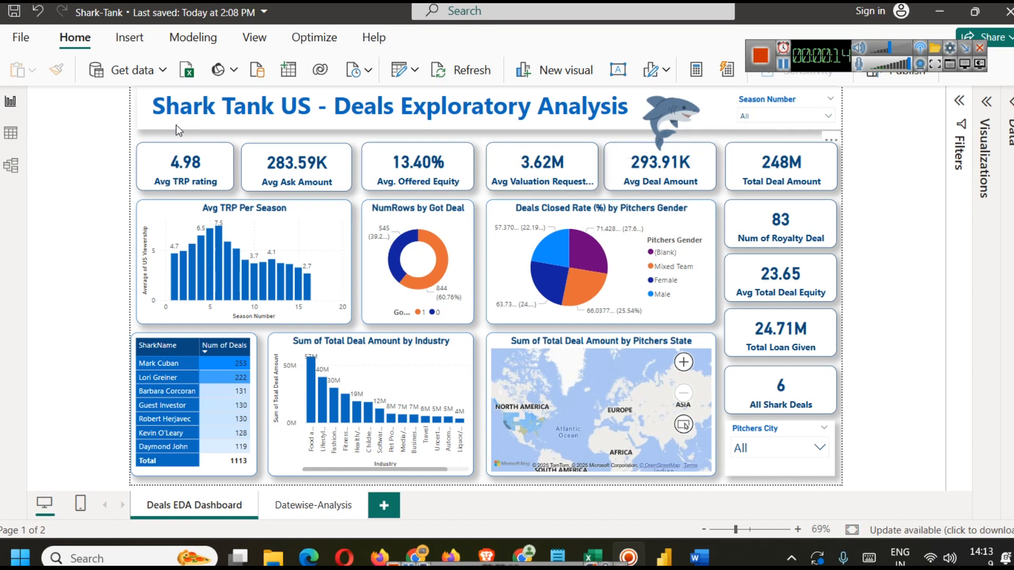
Step: Switch to the Shark Tank US dataset page in the browser and return to the dashboard
click(477, 539)
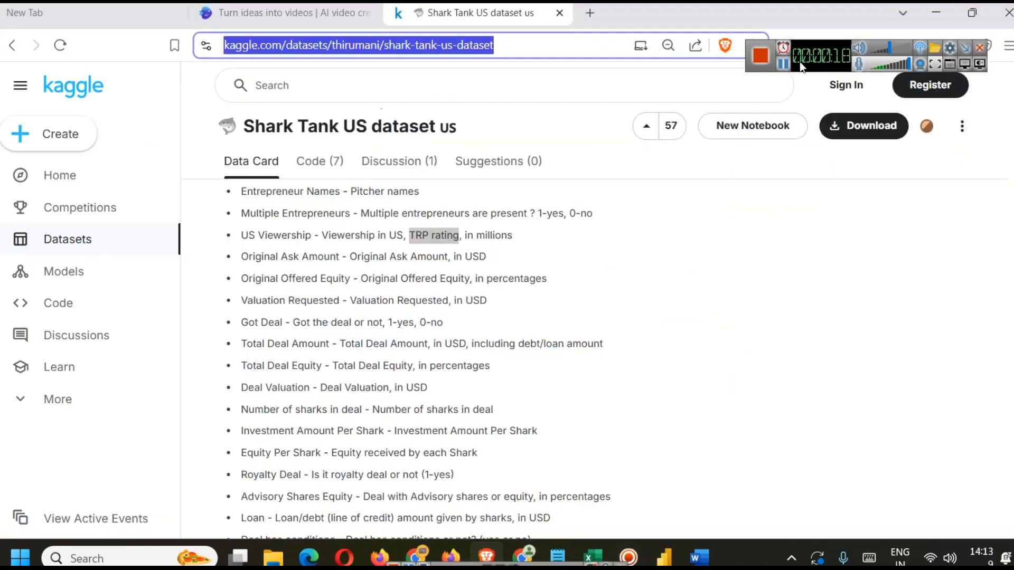
click(941, 15)
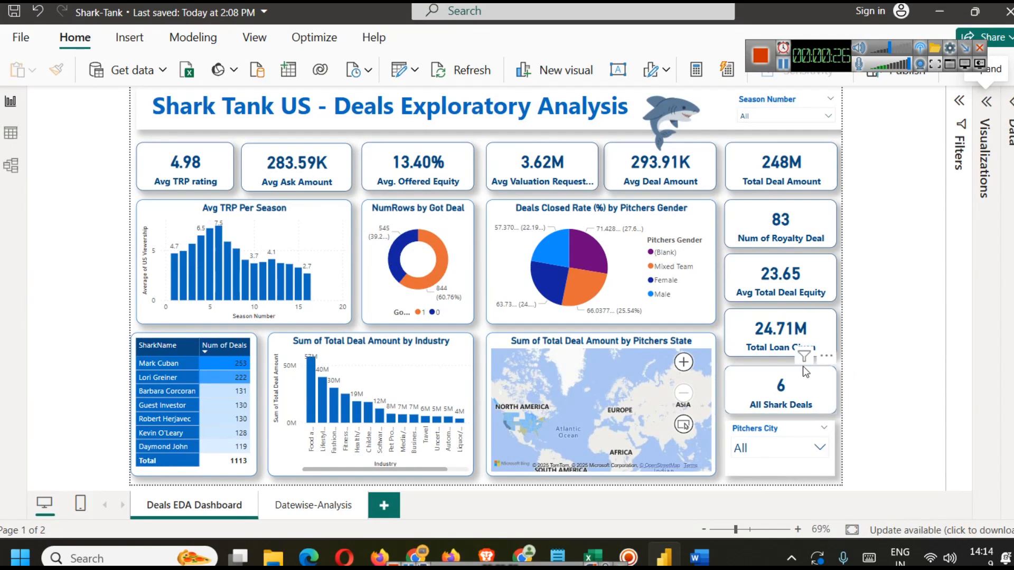
Step: Zoom and pan the pitchers-state map to focus on North America
click(682, 364)
drag(584, 377, 720, 376)
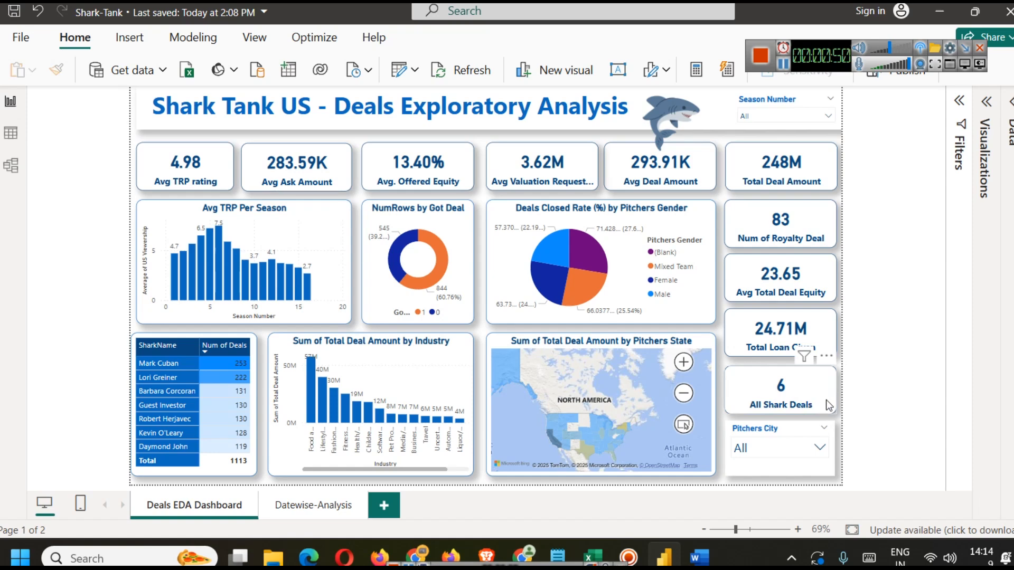
Step: Open the Data pane and inspect the DAX formulas of Deals Closed Rate (%), Num of Got Deals and the DealsPerShark table
click(1010, 136)
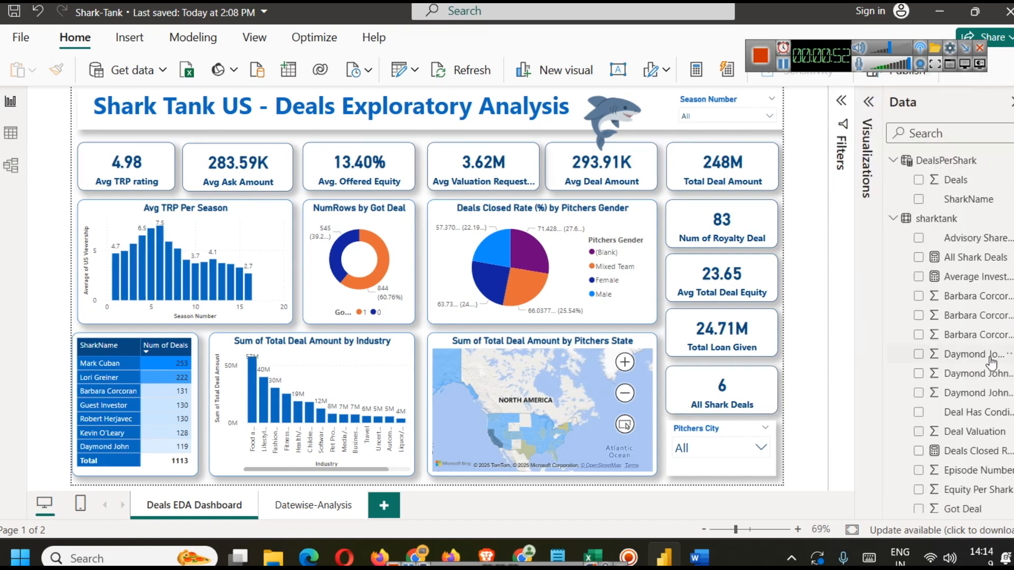
scroll(972, 338, down, 3)
click(959, 293)
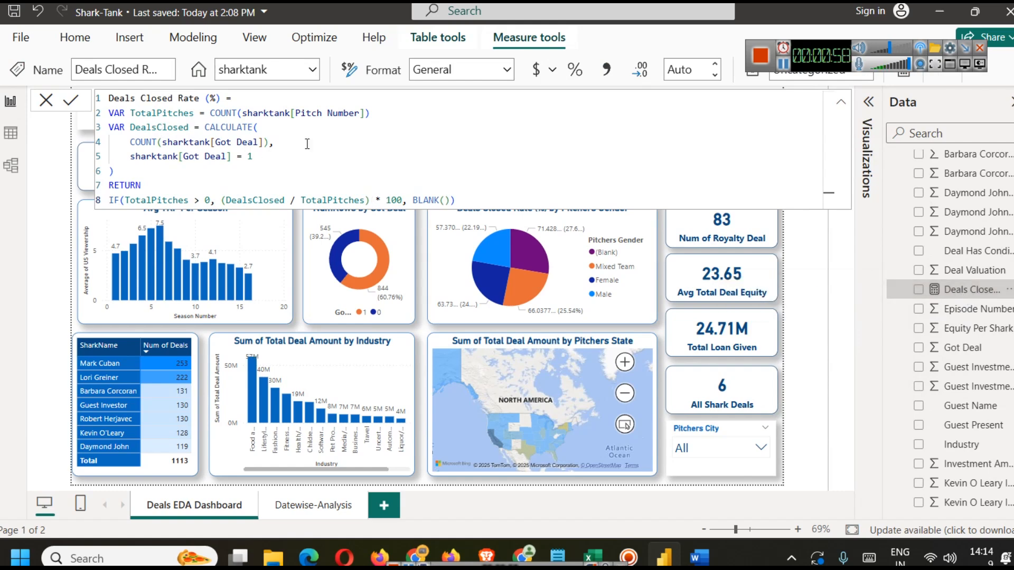
scroll(898, 359, down, 10)
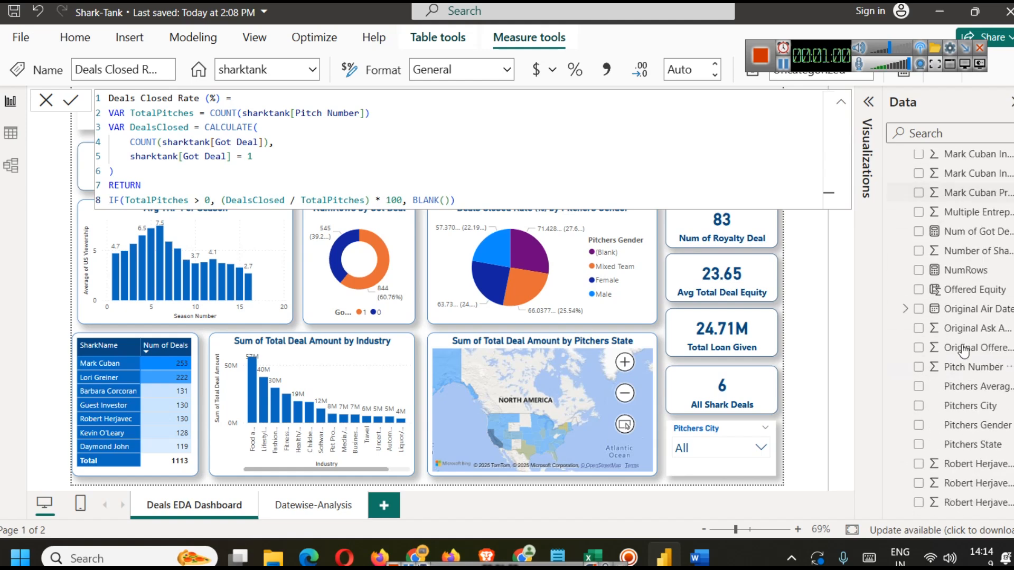
click(971, 234)
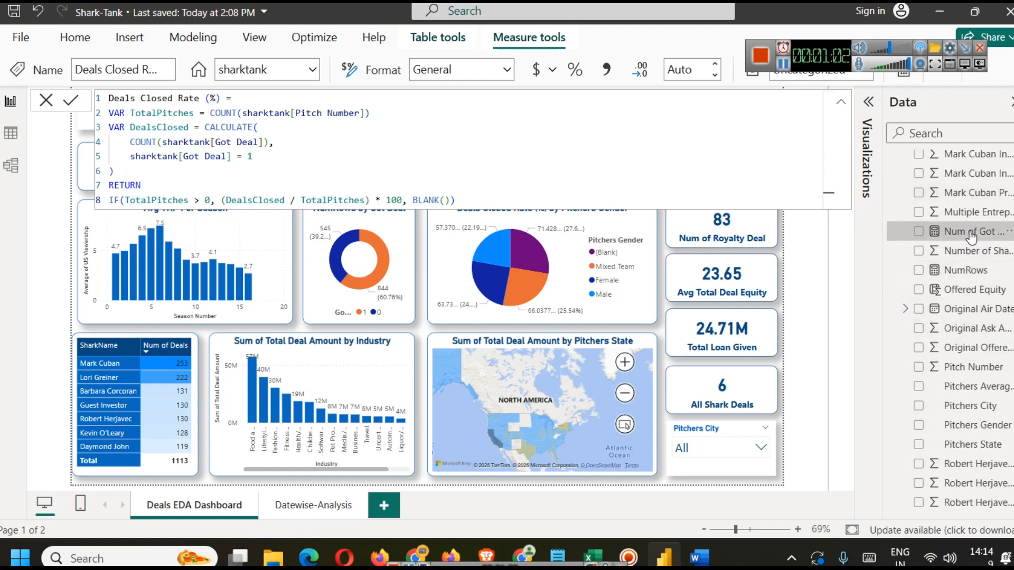
scroll(993, 327, up, 1)
scroll(1004, 364, down, 4)
scroll(993, 381, up, 10)
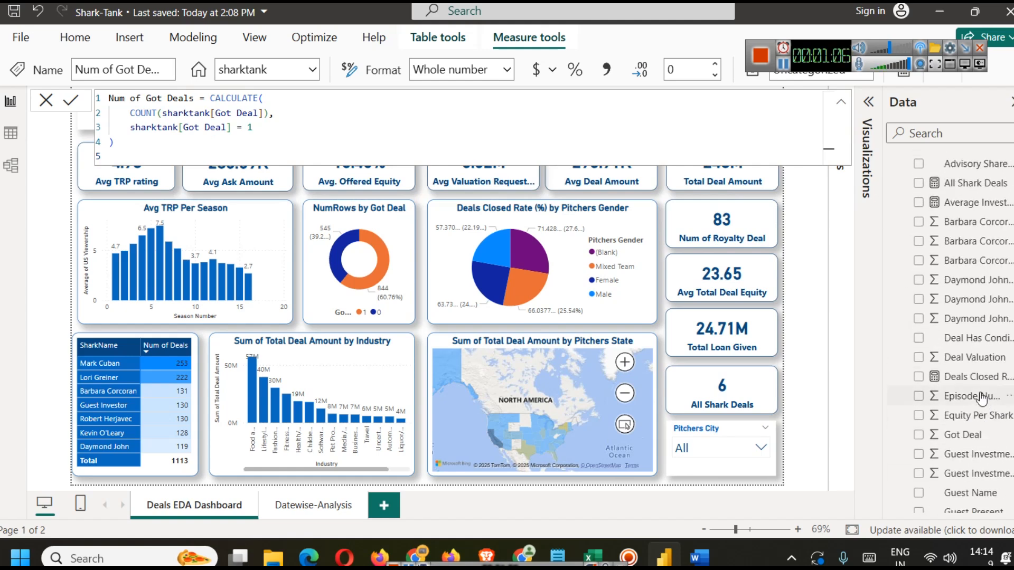
click(946, 161)
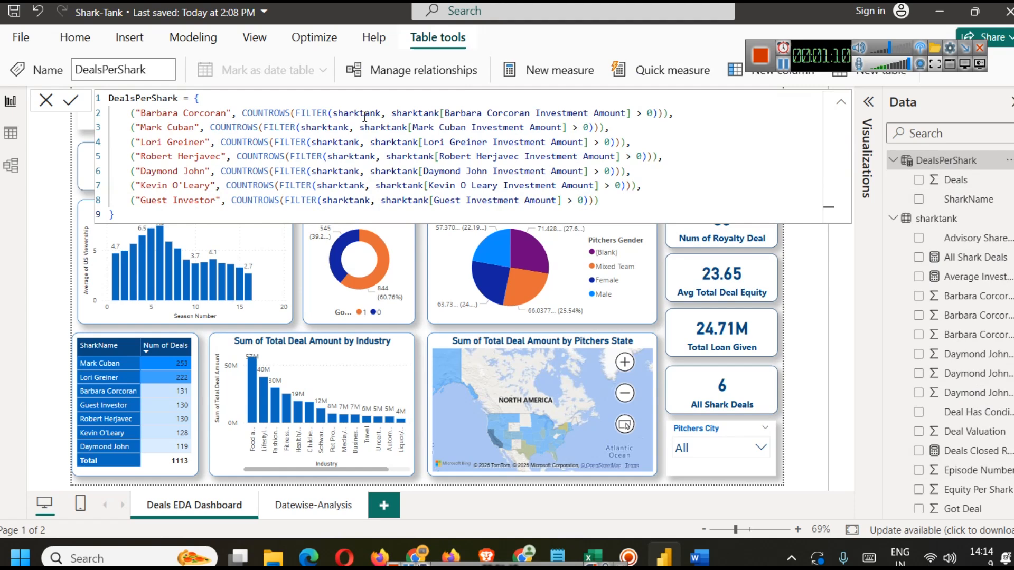
click(93, 327)
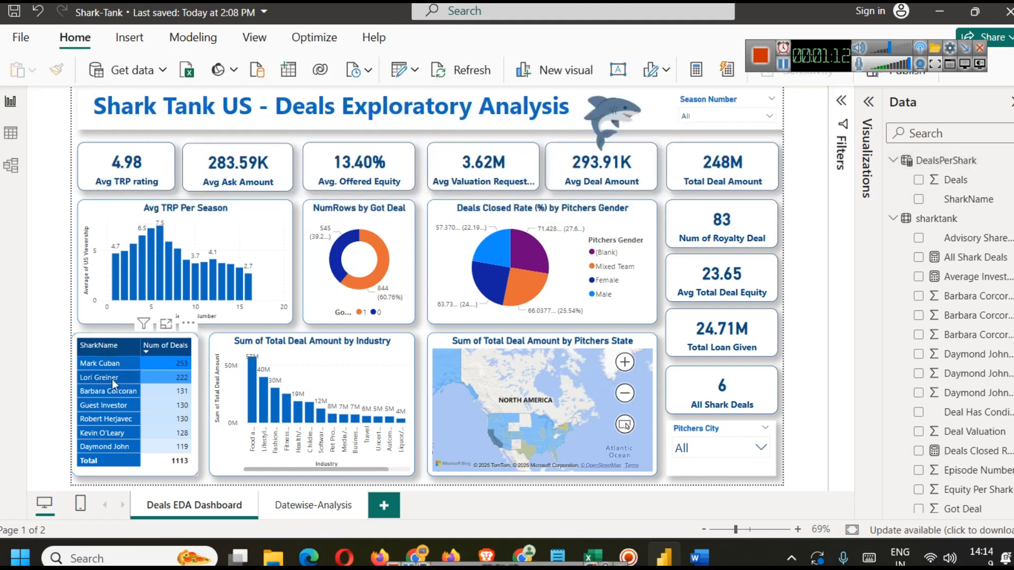
click(304, 504)
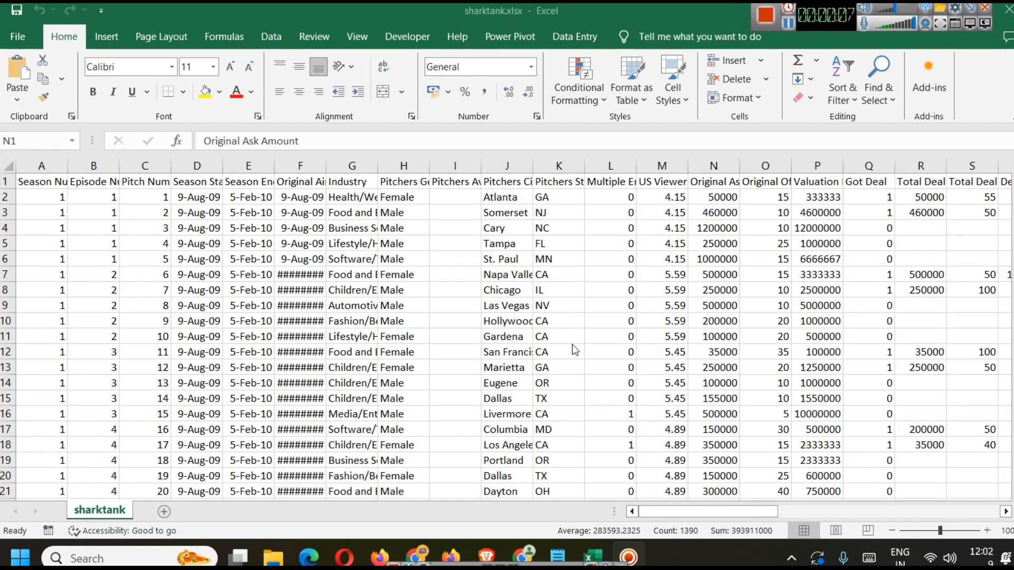
Step: Switch to the browser and read the Kaggle dataset description and its list of fields
click(478, 547)
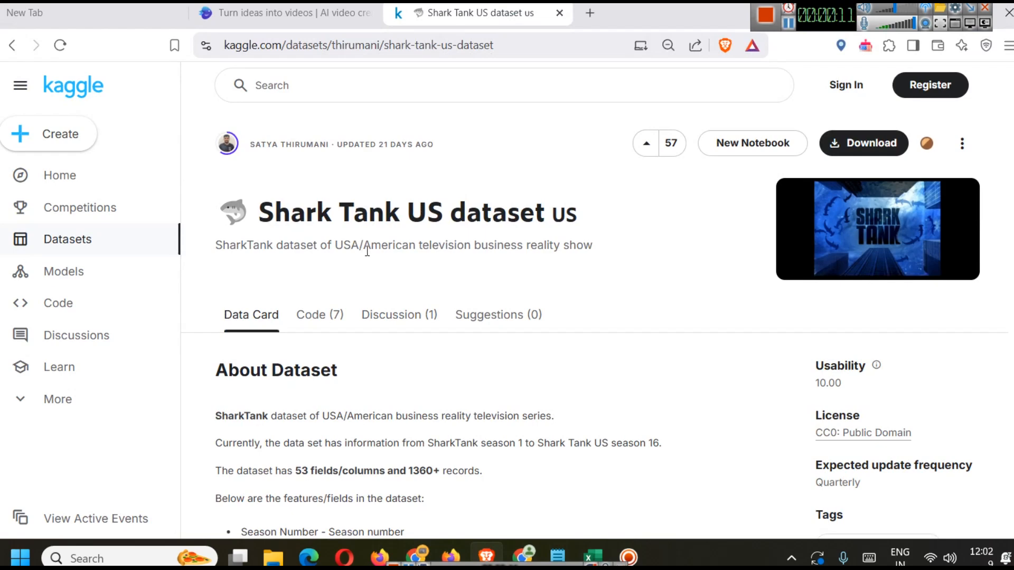
scroll(459, 259, down, 3)
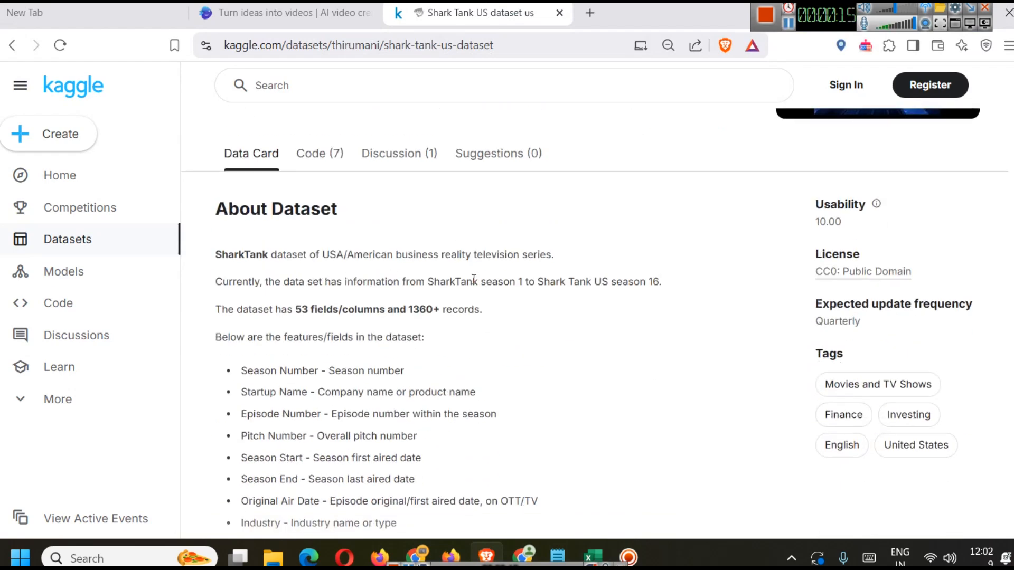
scroll(581, 285, down, 3)
scroll(487, 276, up, 2)
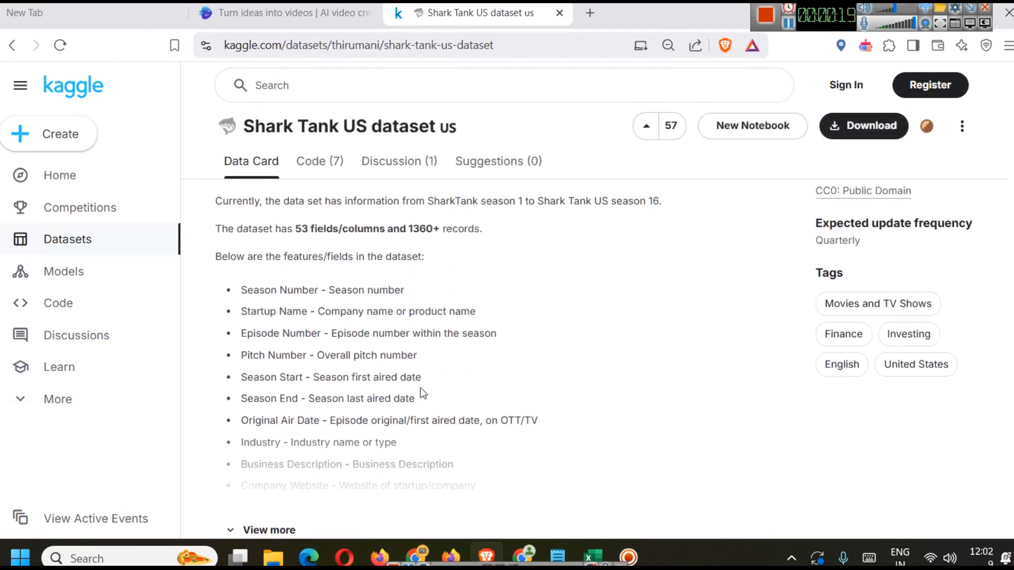
Step: Switch to sharktank.xlsx and select the columns from Season Number to Original Air Date one by one to review them
click(593, 557)
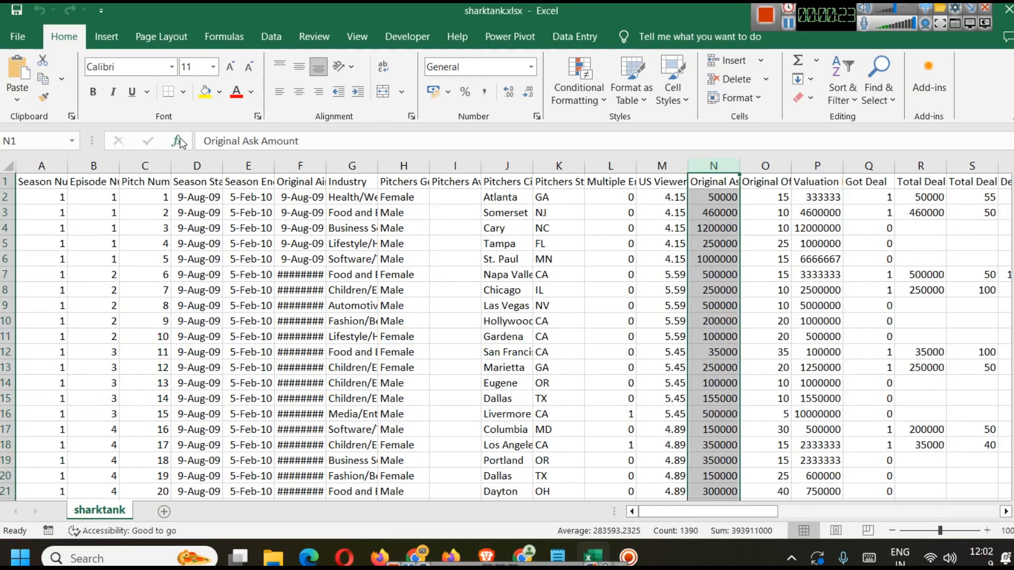
click(57, 165)
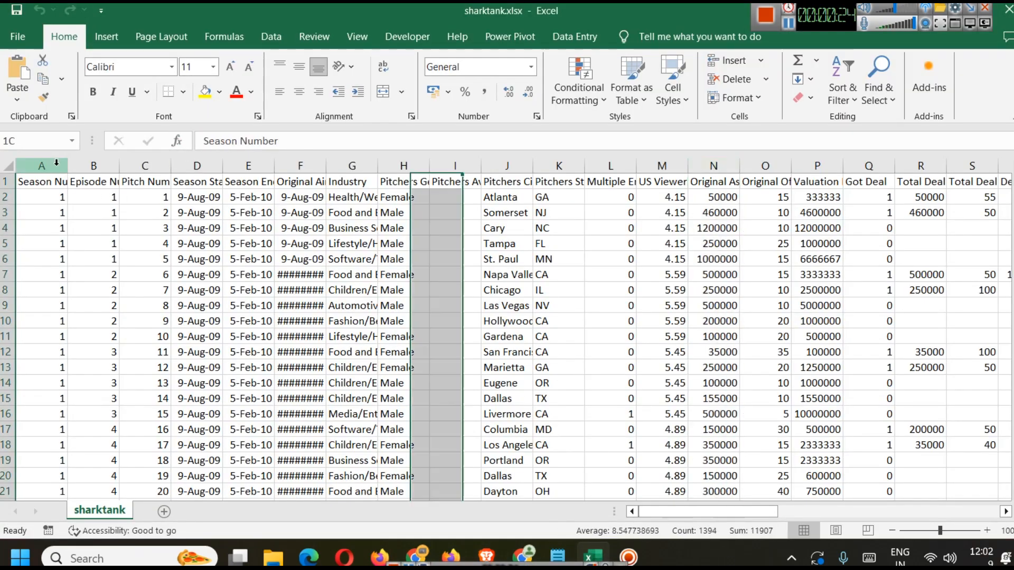
click(103, 164)
click(145, 165)
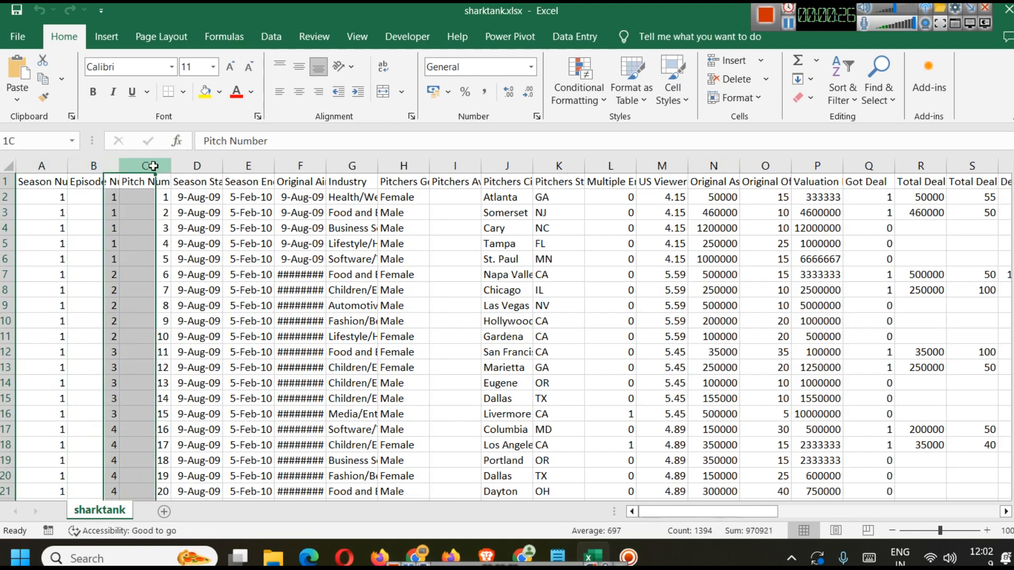
click(193, 165)
click(243, 161)
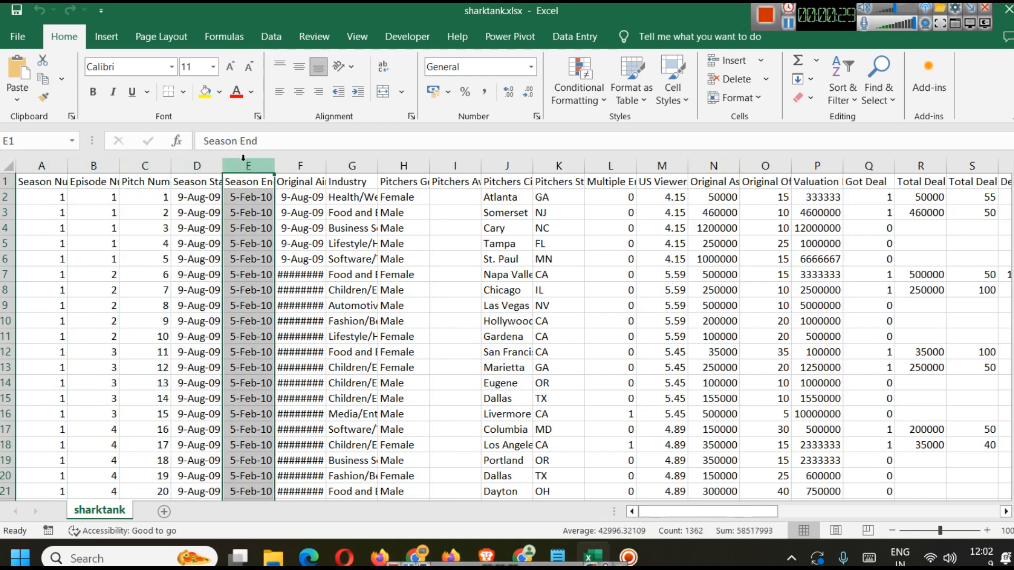
click(291, 165)
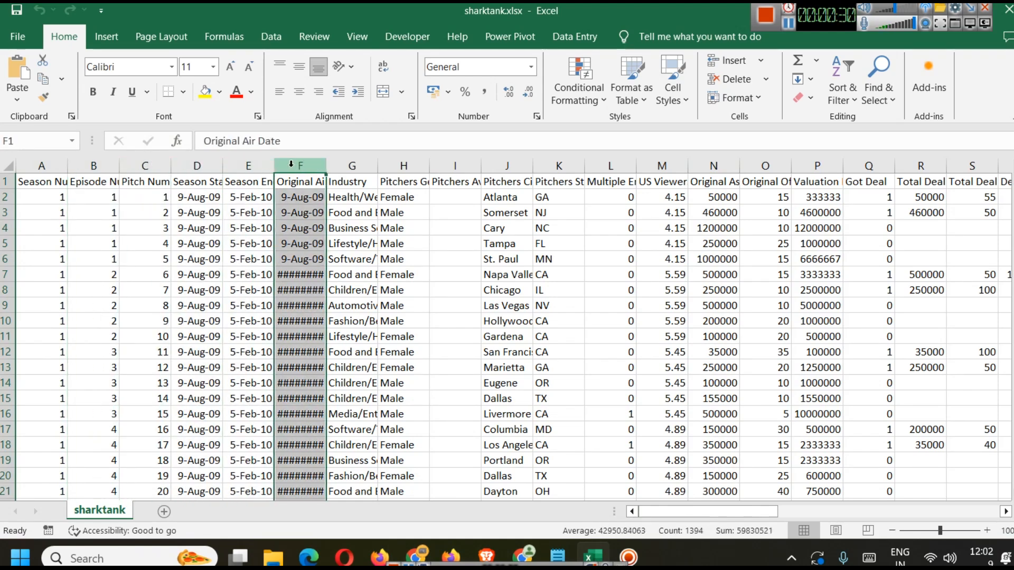
Step: Widen the Industry column so its category names are readable
click(333, 165)
drag(381, 168, 427, 167)
click(407, 213)
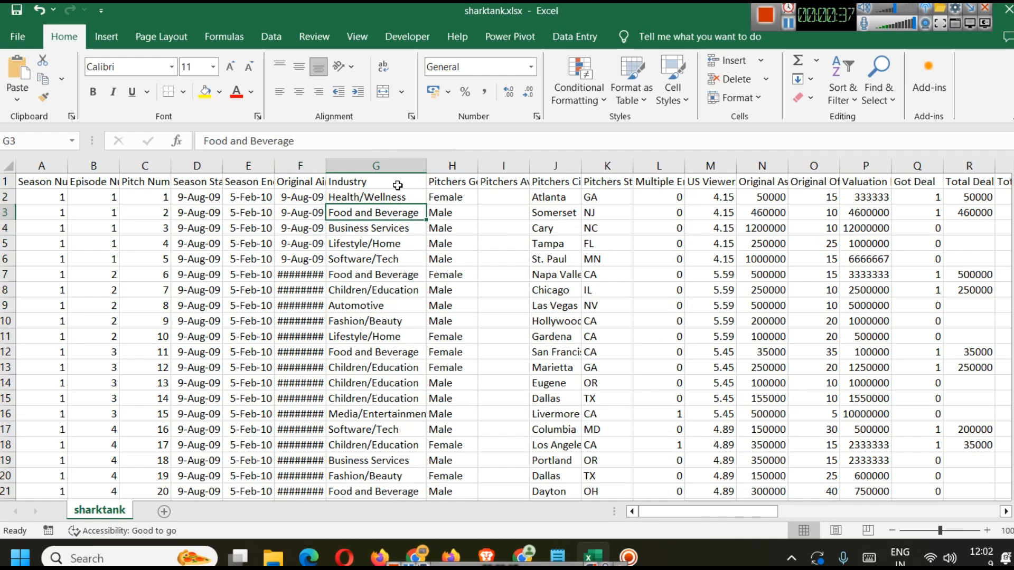
click(387, 201)
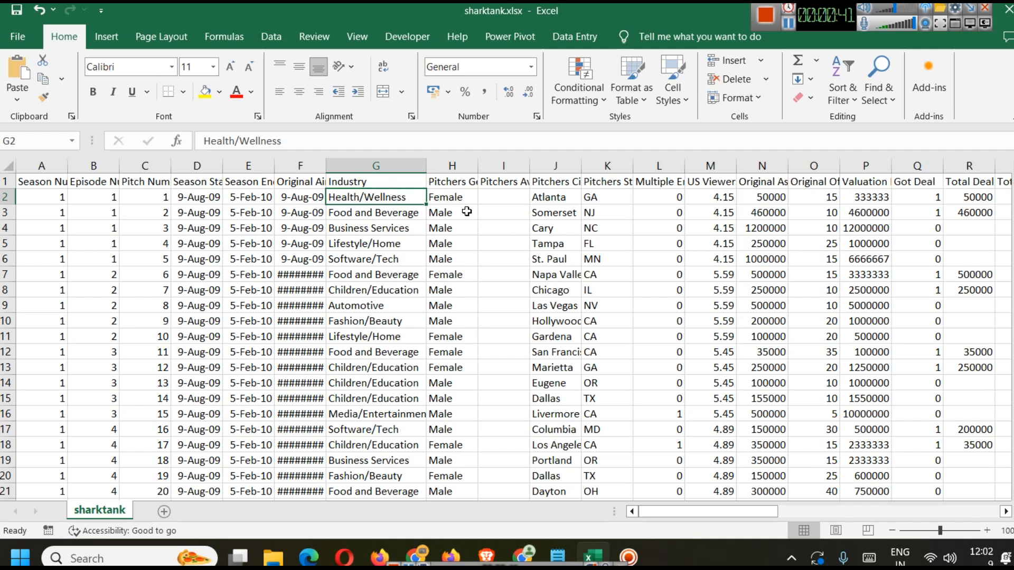
Step: Select the columns from Pitchers Gender through Valuation Requested one by one to review their contents
click(464, 167)
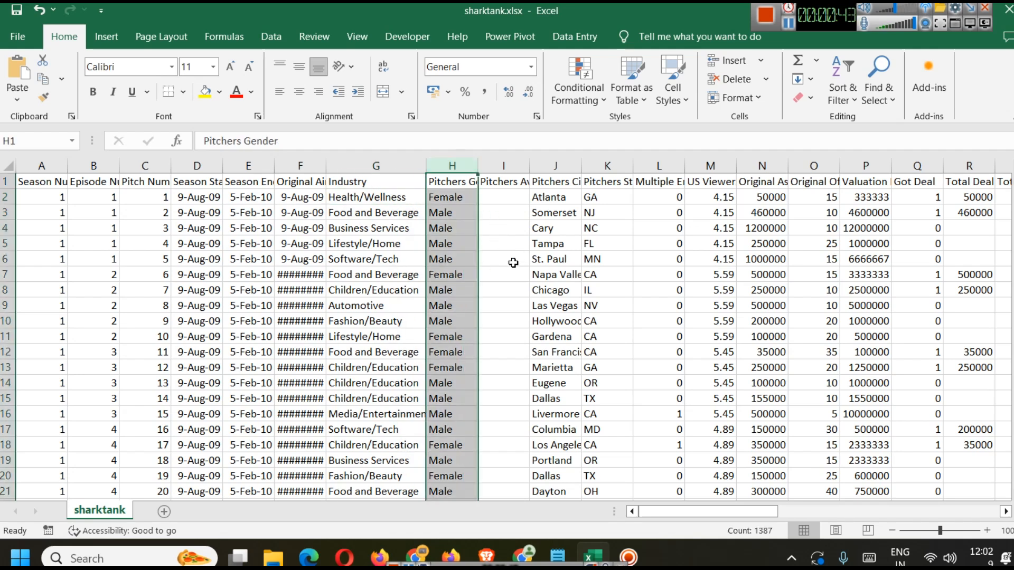
click(523, 165)
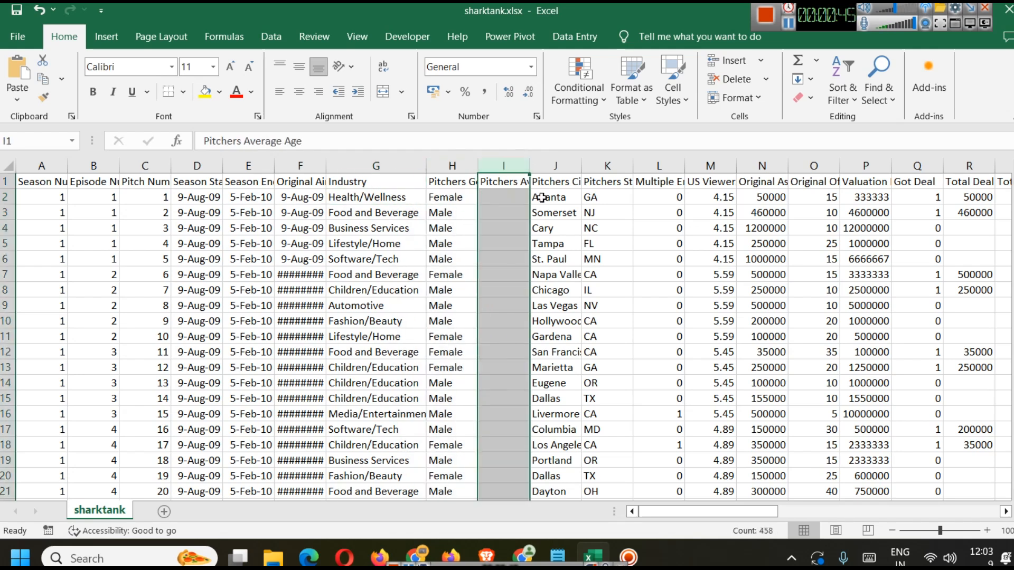
click(574, 163)
click(616, 163)
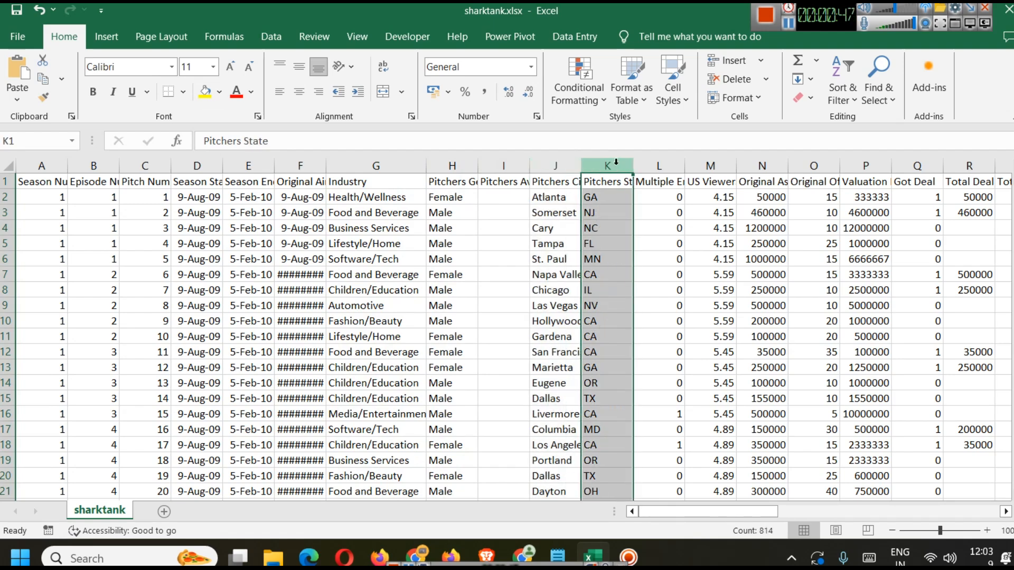
click(659, 165)
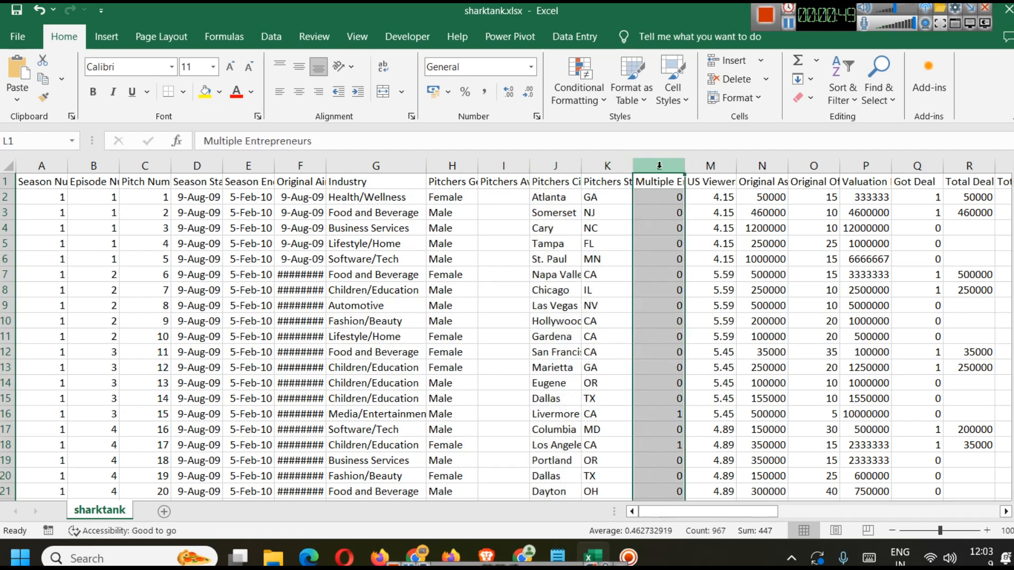
scroll(662, 225, down, 10)
scroll(668, 275, up, 10)
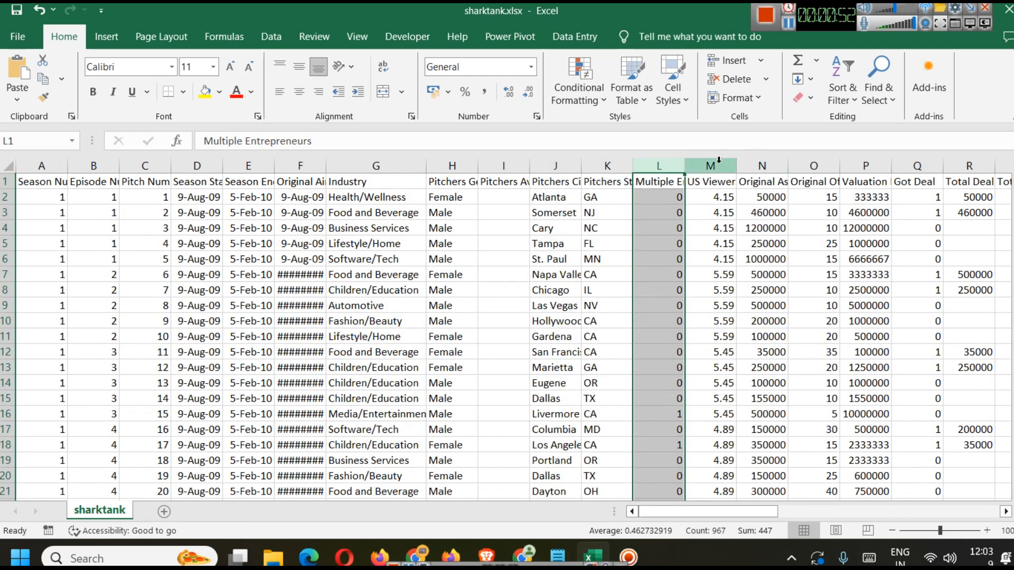
click(719, 160)
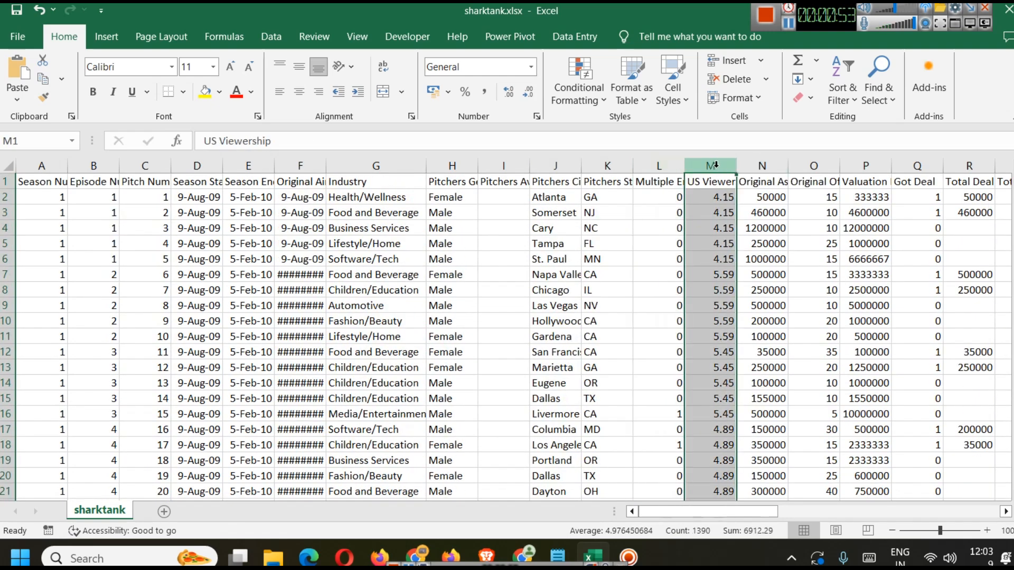
click(767, 166)
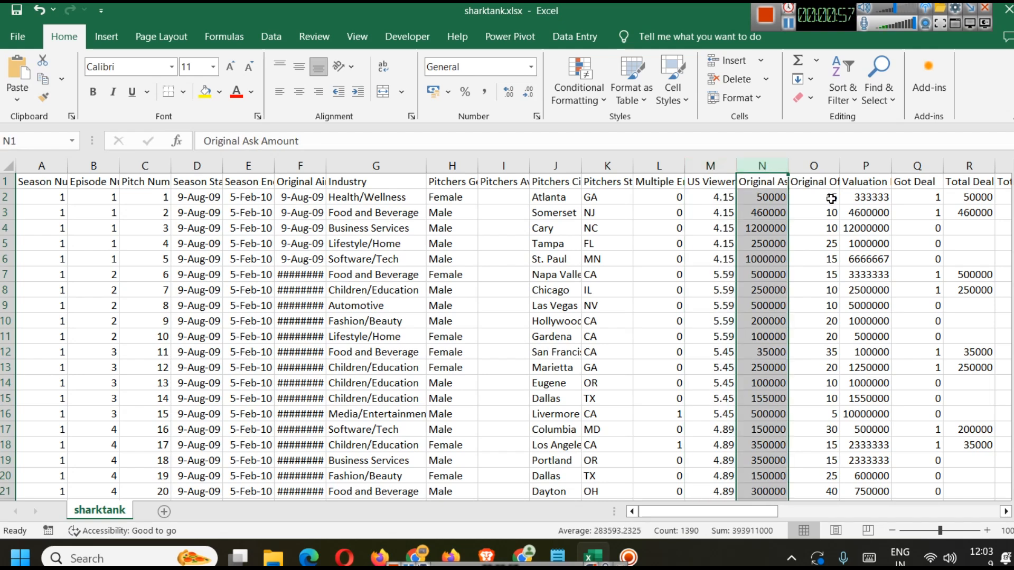
click(835, 168)
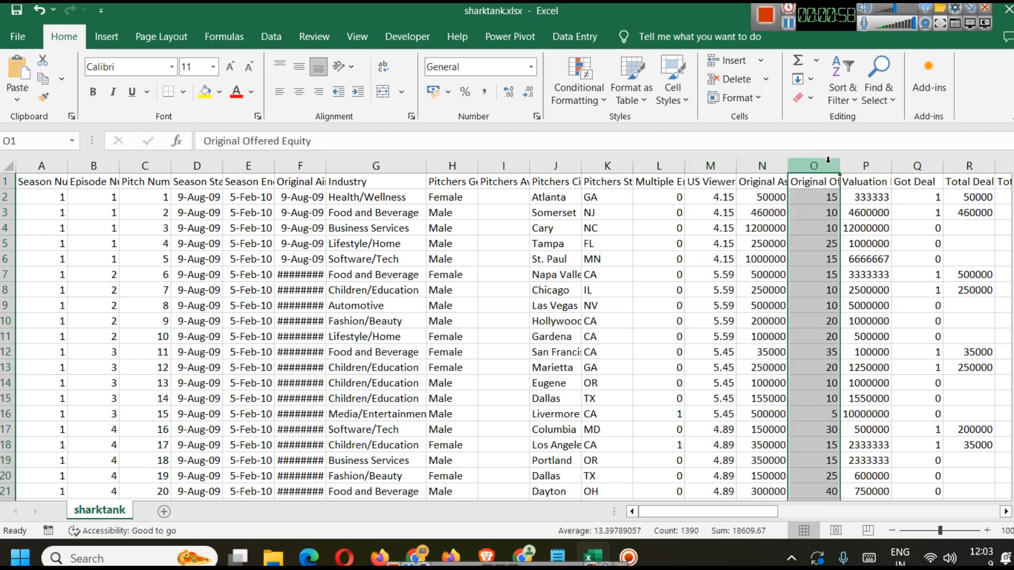
click(866, 174)
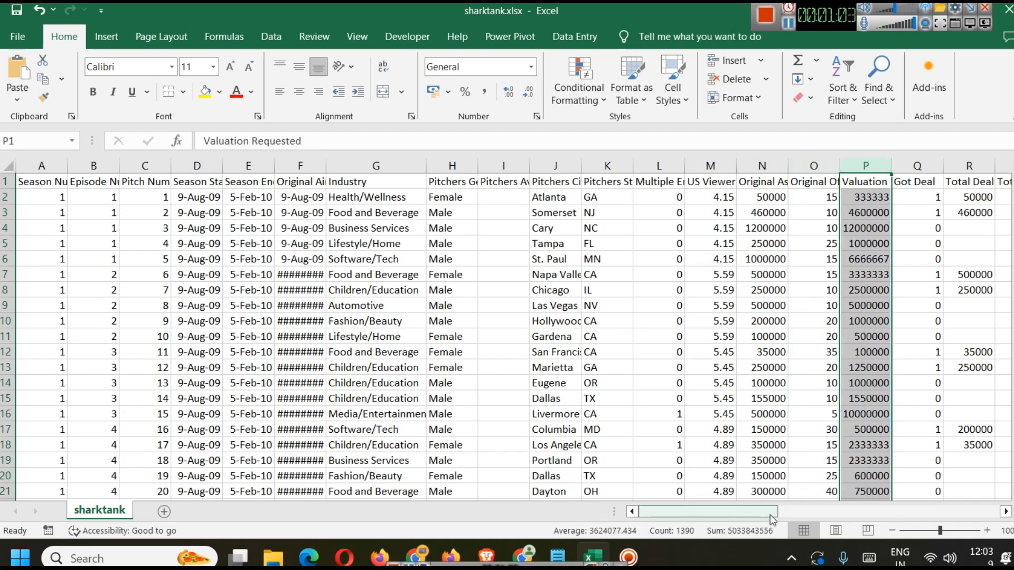
Step: Scroll the sheet right and select the columns from Original Ask Amount to Deal Valuation to review their values
scroll(770, 515, right, 6)
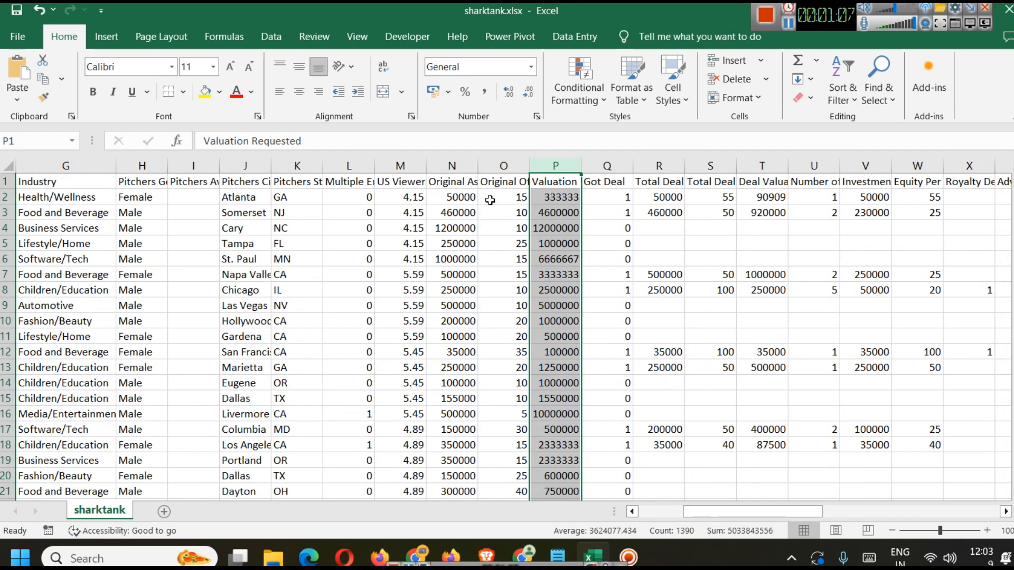
click(464, 160)
click(504, 161)
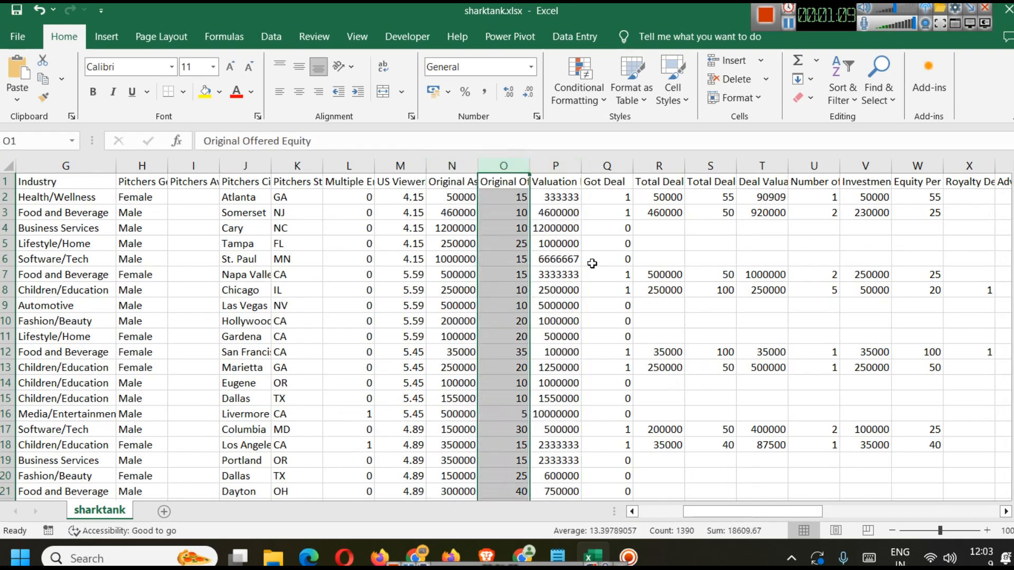
click(613, 161)
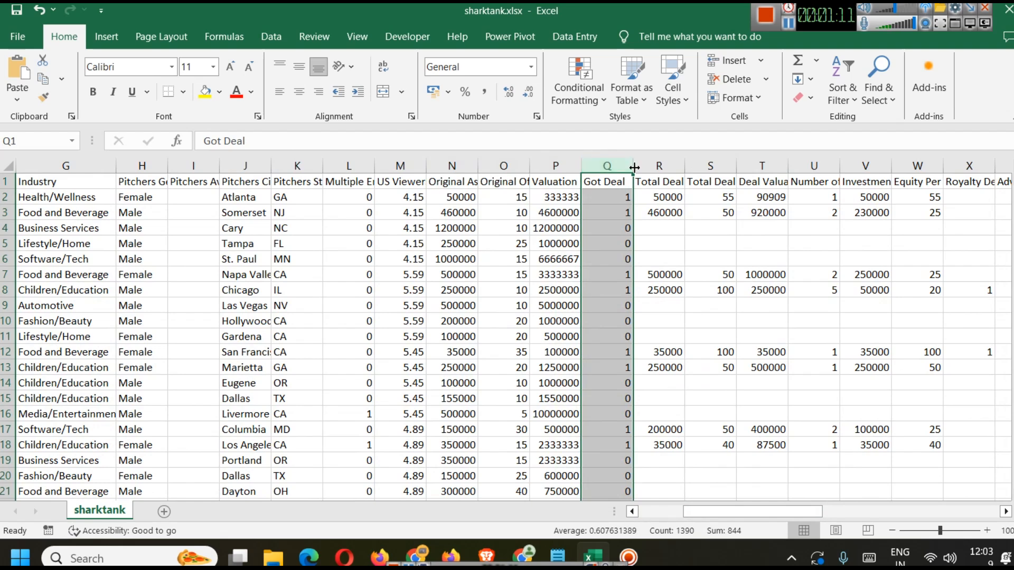
click(665, 163)
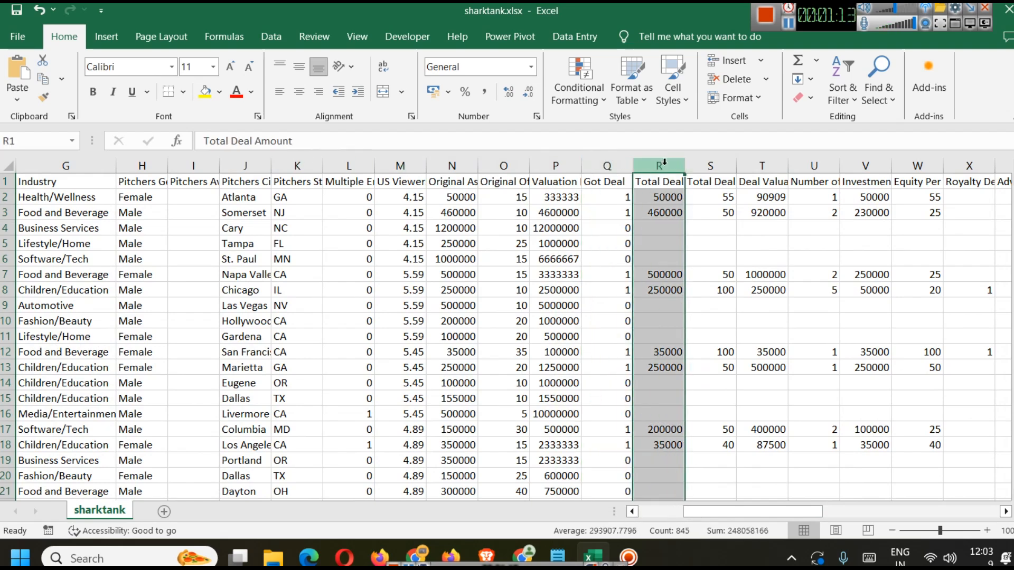
click(713, 164)
click(759, 166)
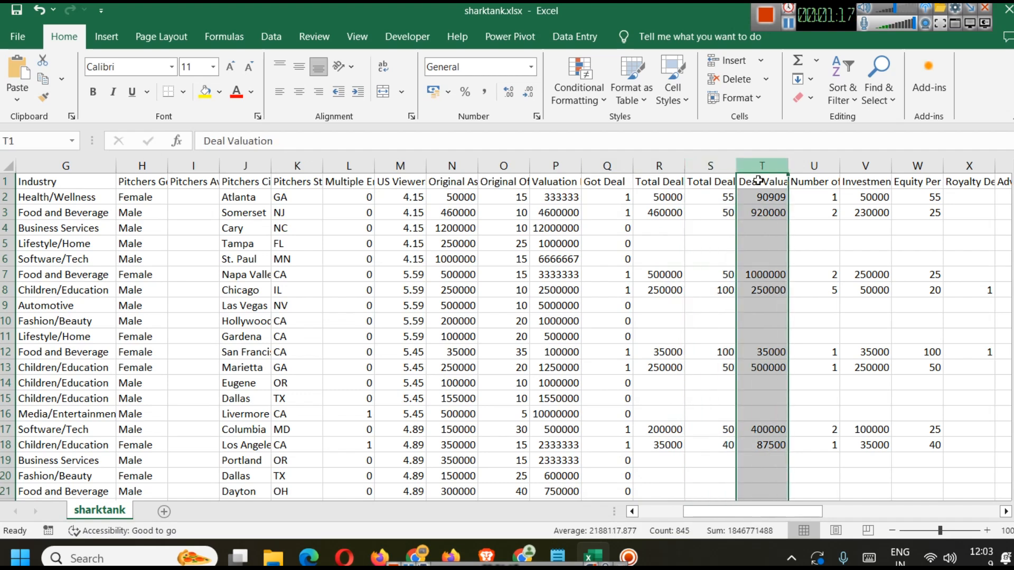
Step: Scroll the sheet right and select the Number of Sharks in Deal and the shark presence columns to review them
click(815, 164)
drag(772, 511, 980, 510)
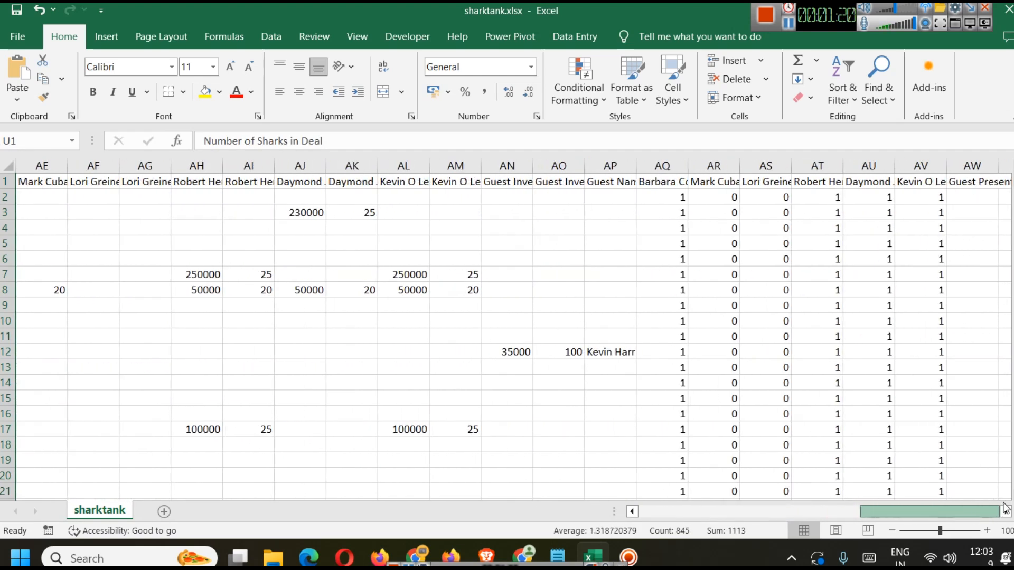
click(658, 163)
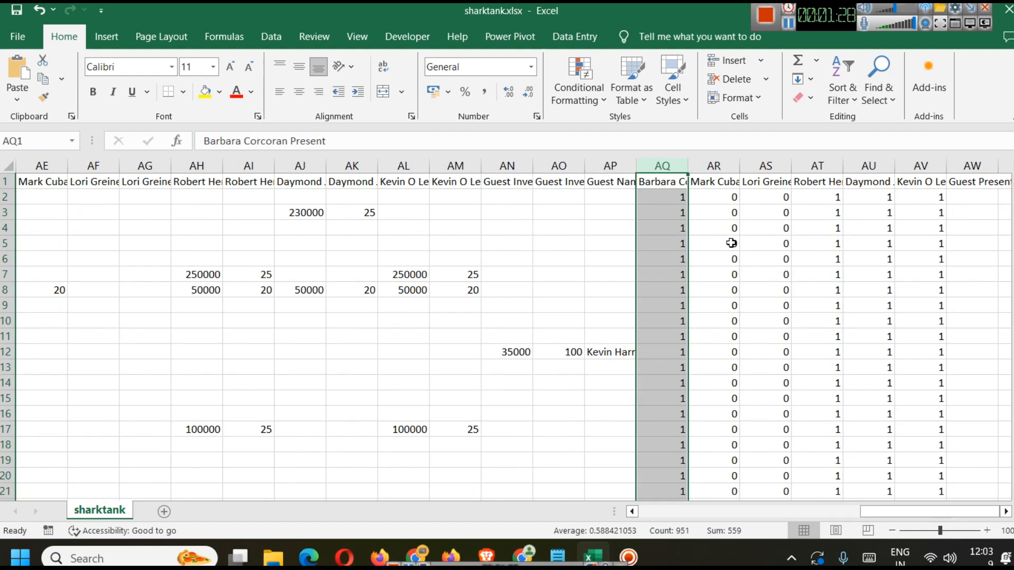
click(714, 166)
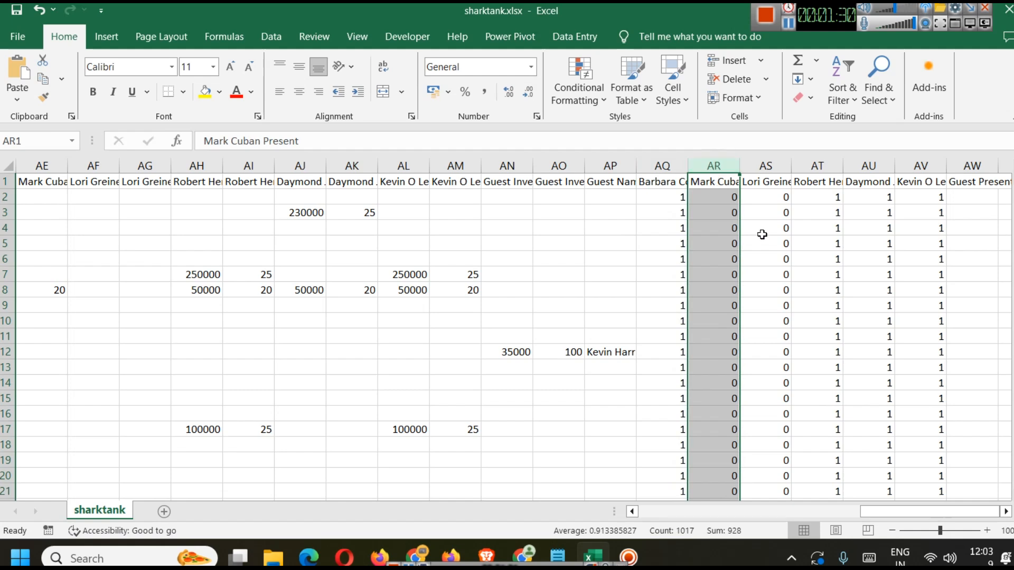
click(767, 167)
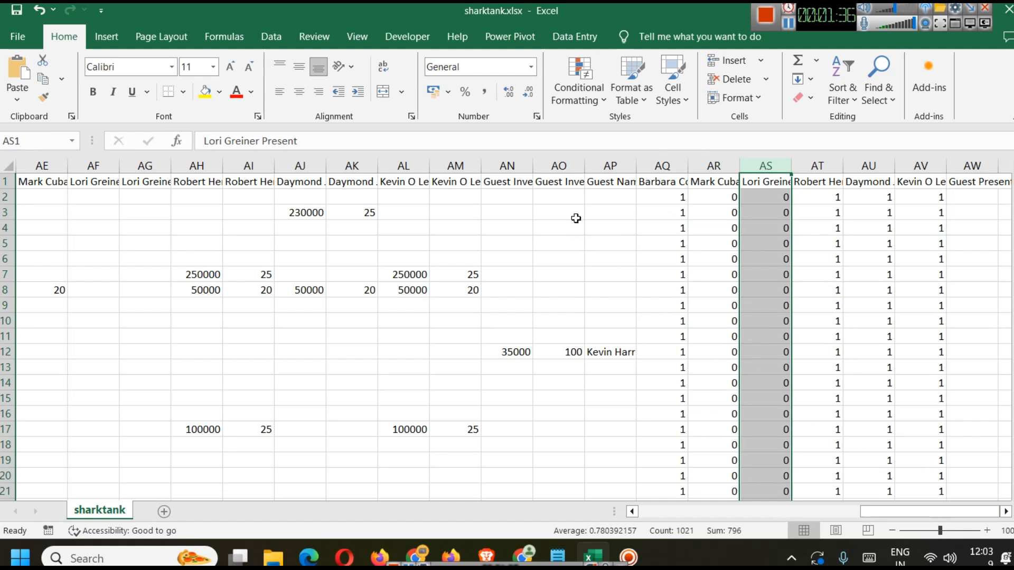
Step: Widen the Guest Investment Equity column and autofit the Guest Name column so their contents are readable
drag(585, 166, 634, 166)
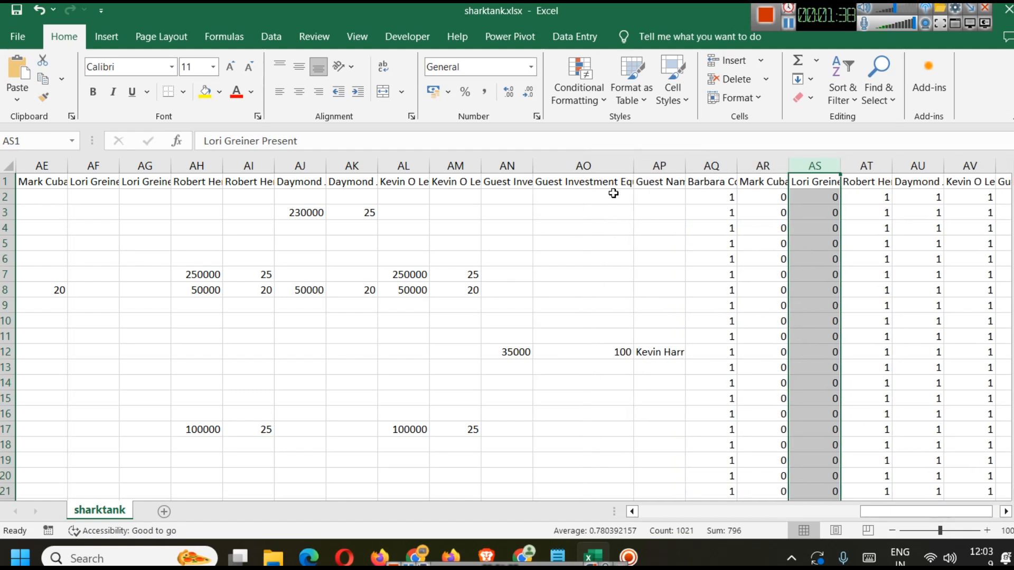
click(660, 164)
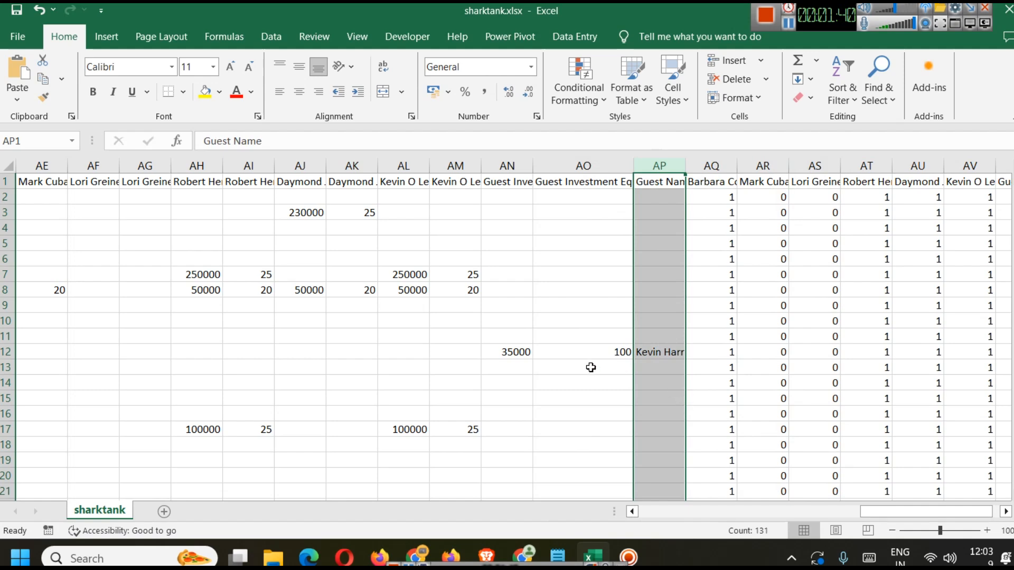
double_click(686, 166)
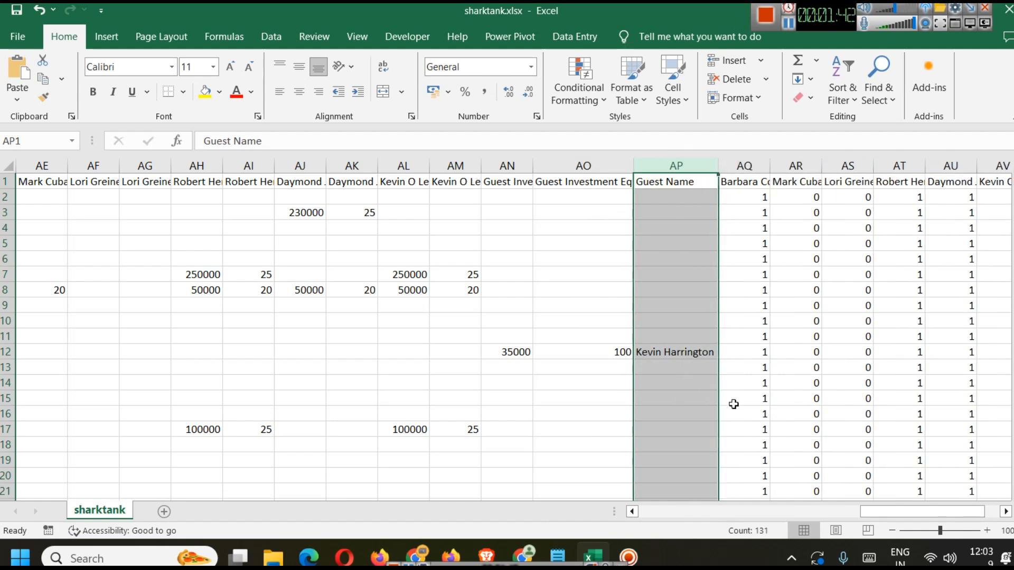
Step: Scroll down through the guest name rows and back to the top-left of the sheet
scroll(707, 364, down, 4)
scroll(705, 354, down, 20)
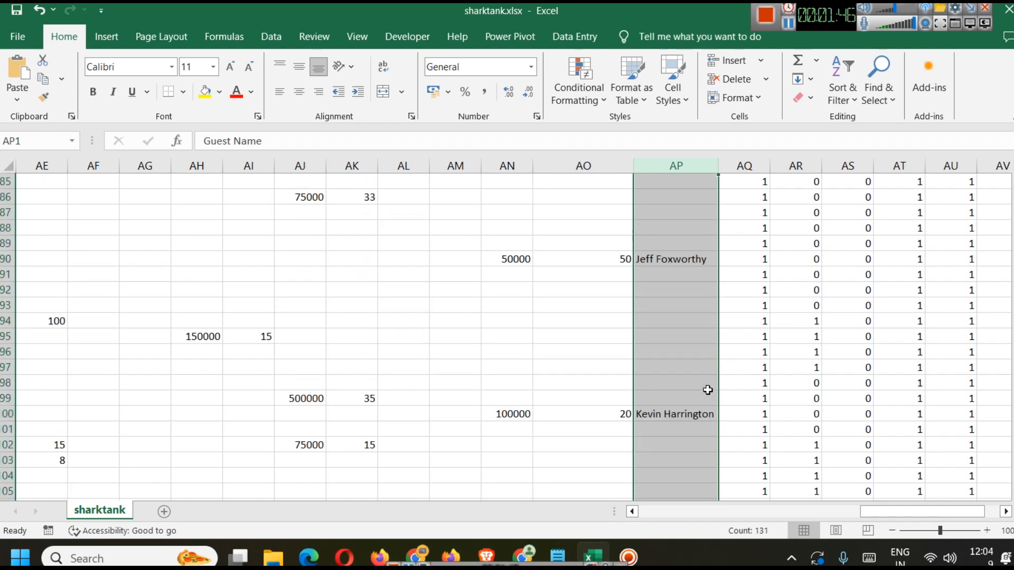
scroll(697, 324, down, 6)
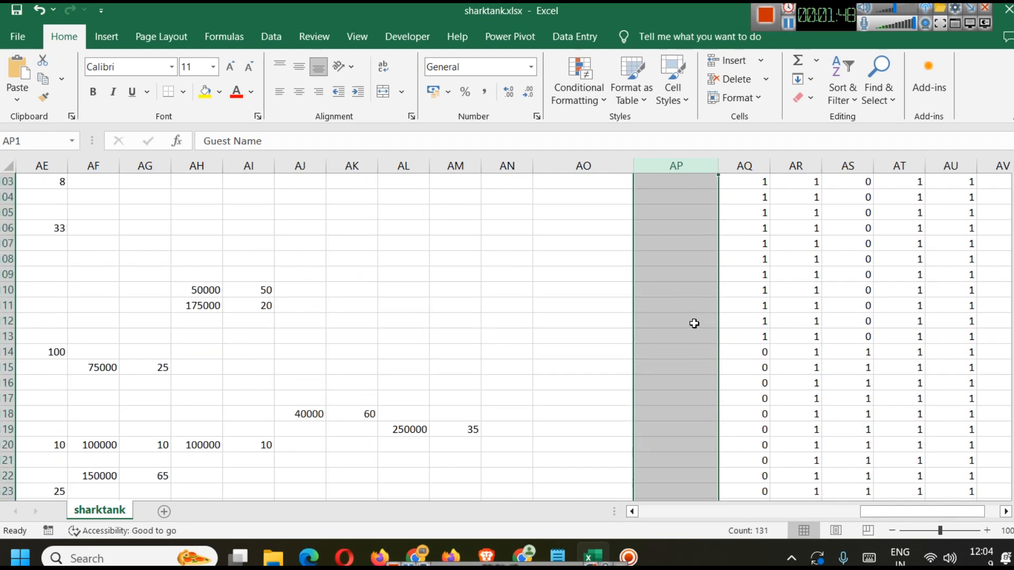
scroll(694, 323, up, 5)
drag(911, 510, 732, 506)
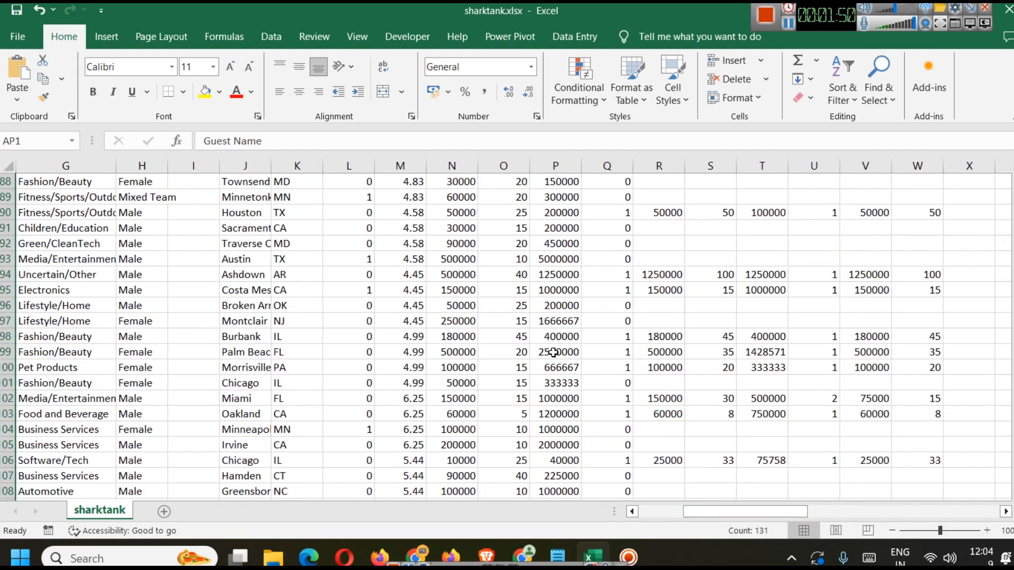
scroll(562, 358, up, 20)
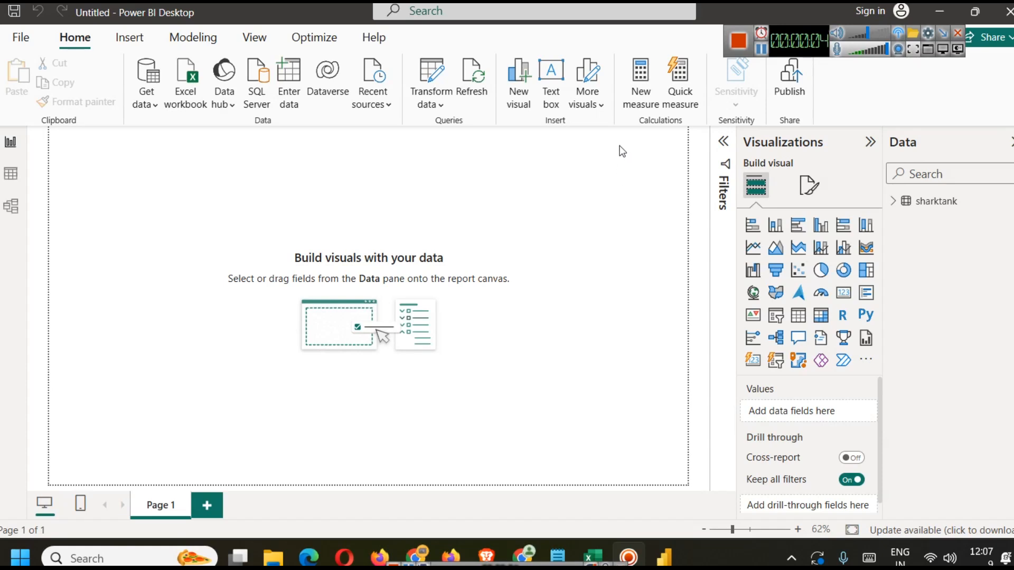
Step: Expand the sharktank table in the Power BI data pane and browse its field list
click(191, 93)
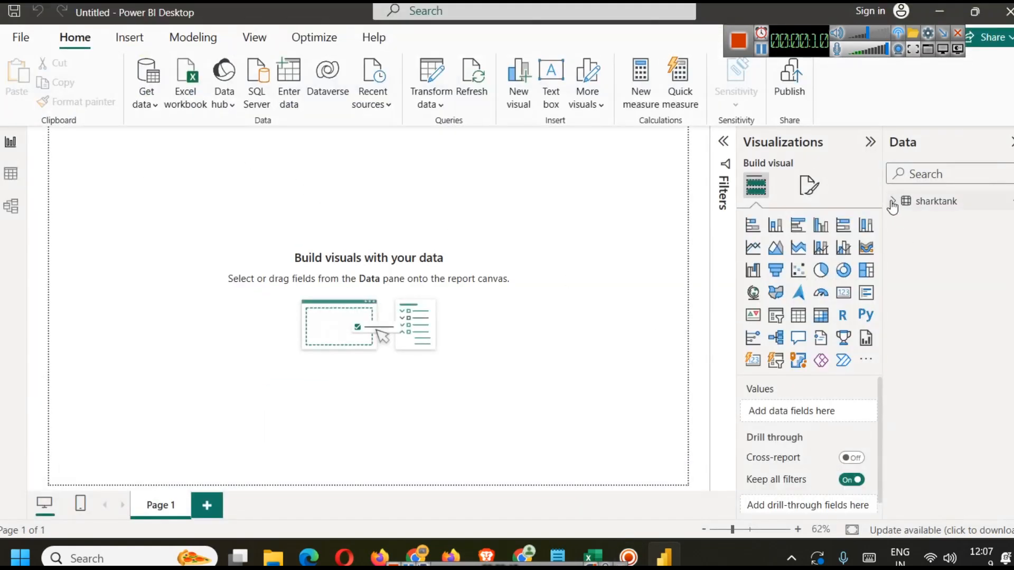
click(893, 201)
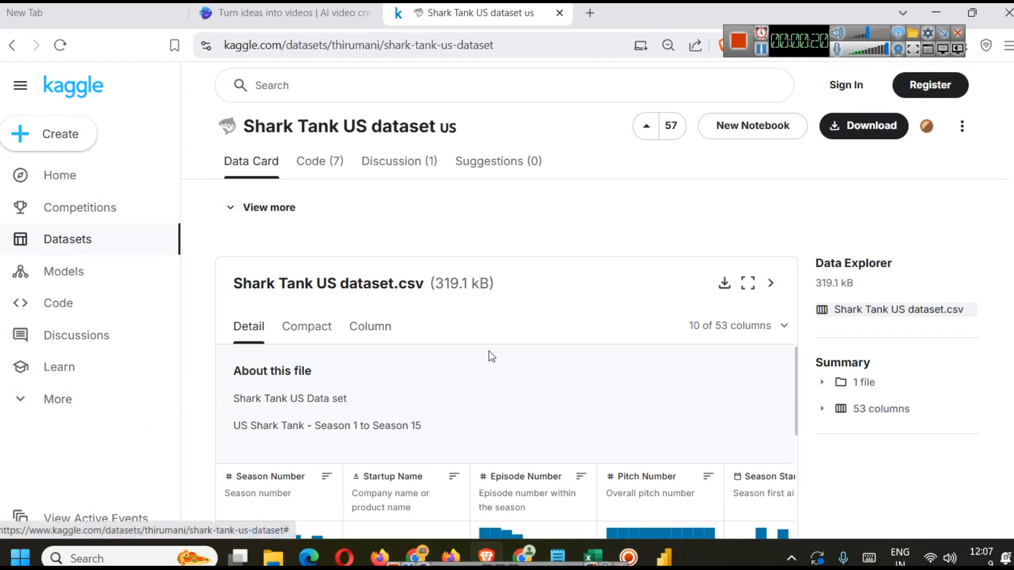
click(595, 557)
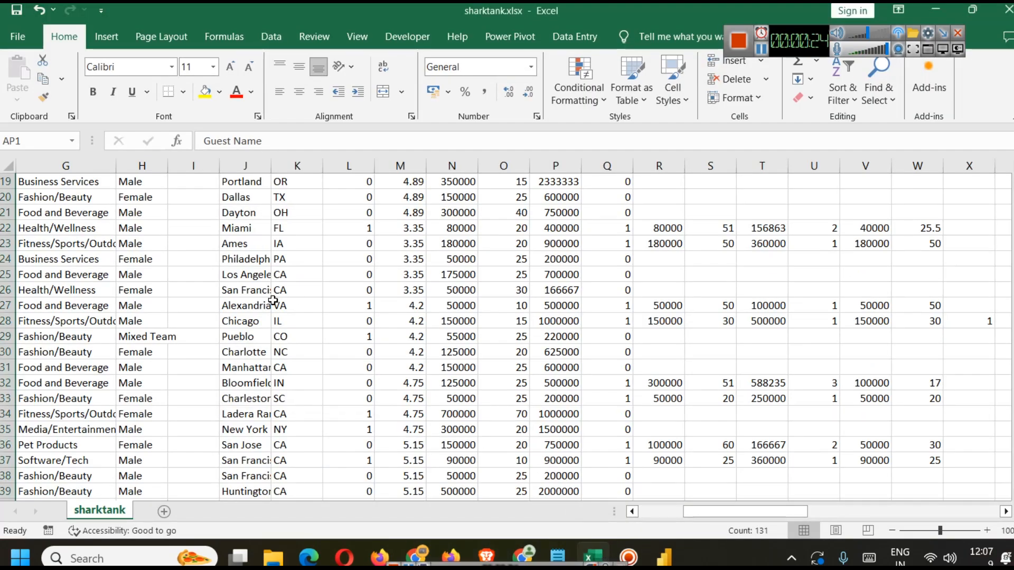
scroll(288, 301, up, 6)
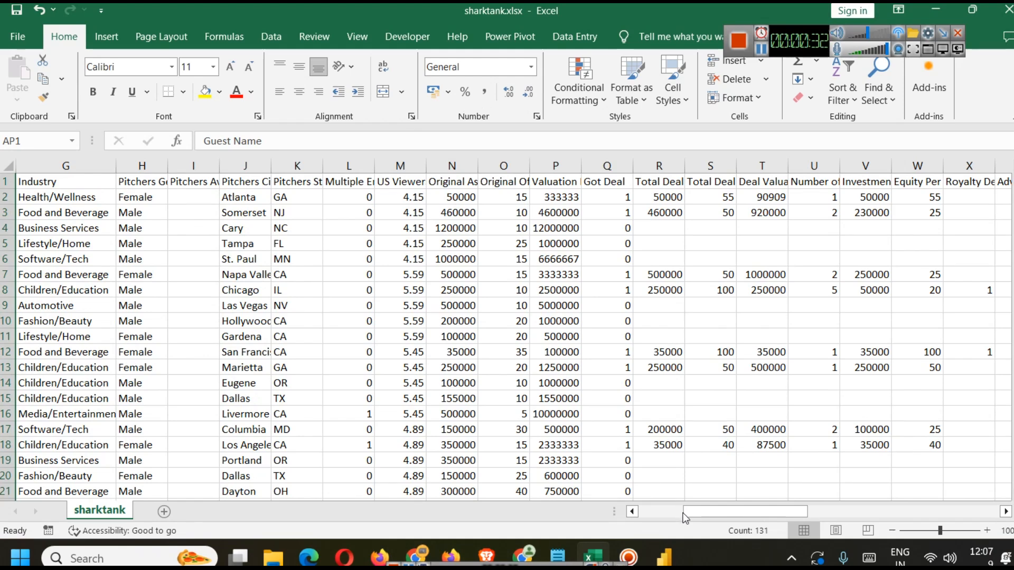
click(676, 547)
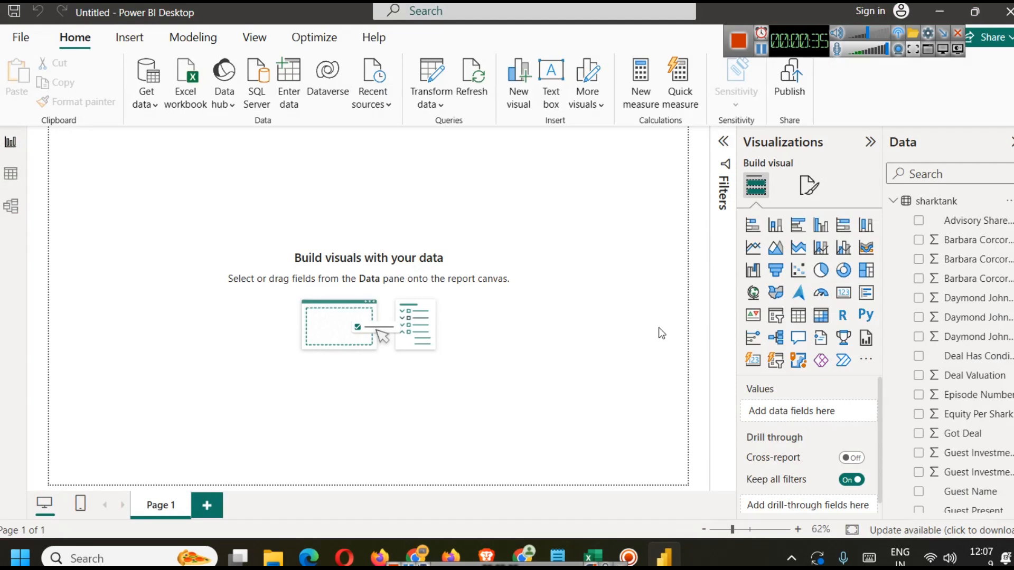
scroll(961, 333, down, 10)
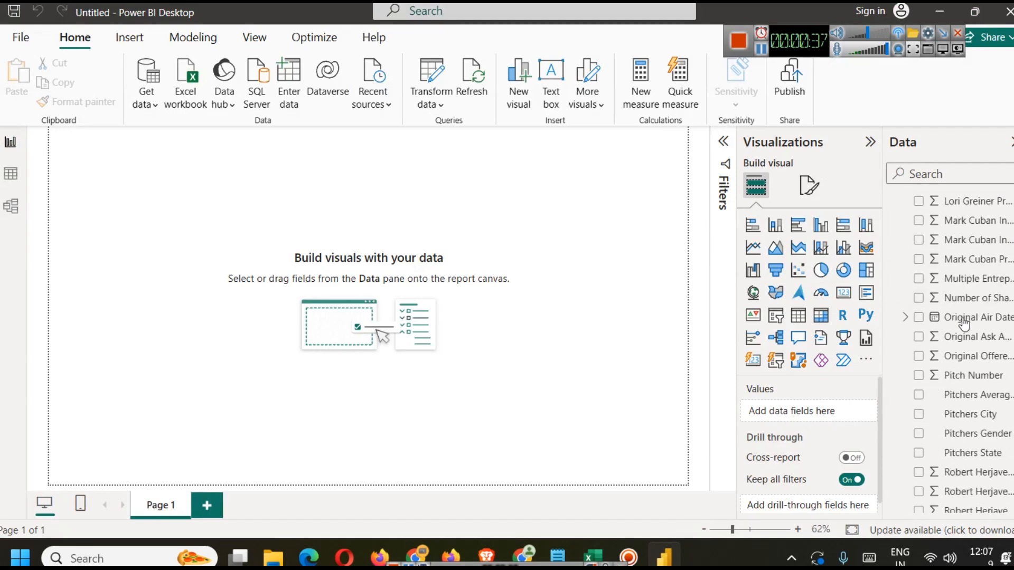
scroll(961, 333, up, 10)
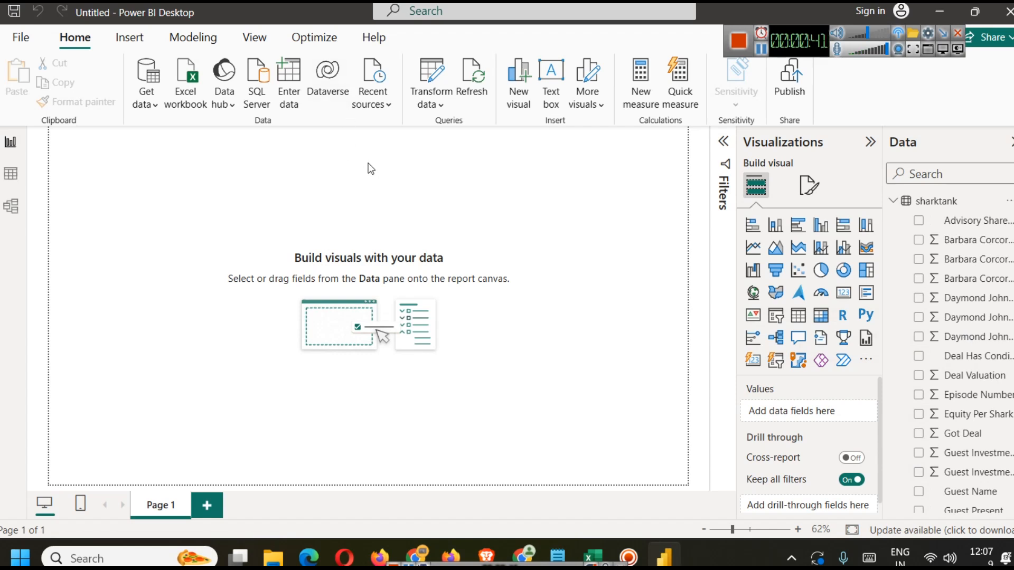
Step: Insert a text box across the top of the report canvas and paste the title Shark Tank US - Deals Exploratory Analysis
click(551, 80)
drag(87, 243, 87, 162)
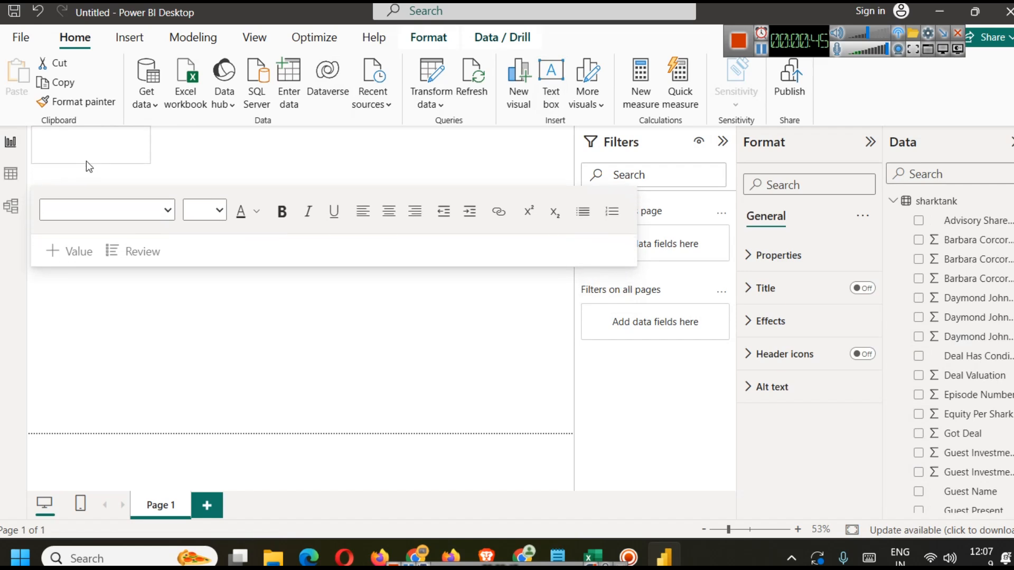
drag(152, 148, 572, 140)
text(Shark Tank US - Deals Exploratory Analysis)
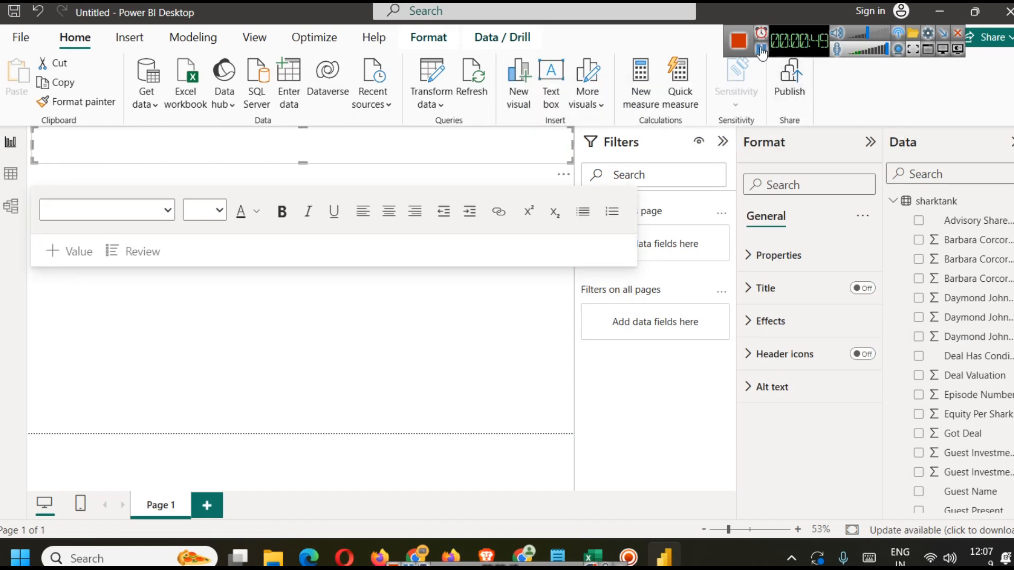
Step: Set the whole title text to font size 32
key(ctrl+a)
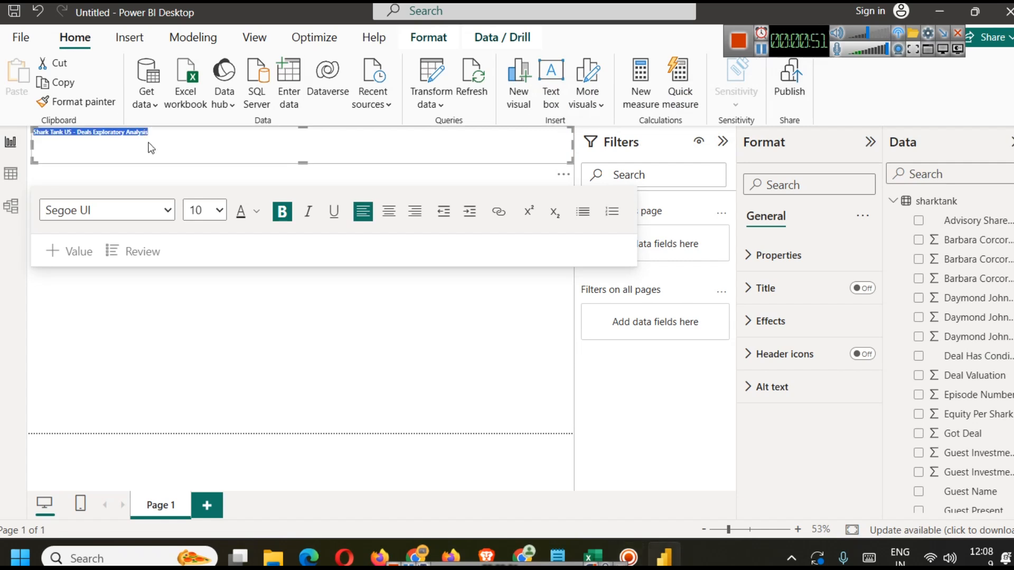
click(219, 210)
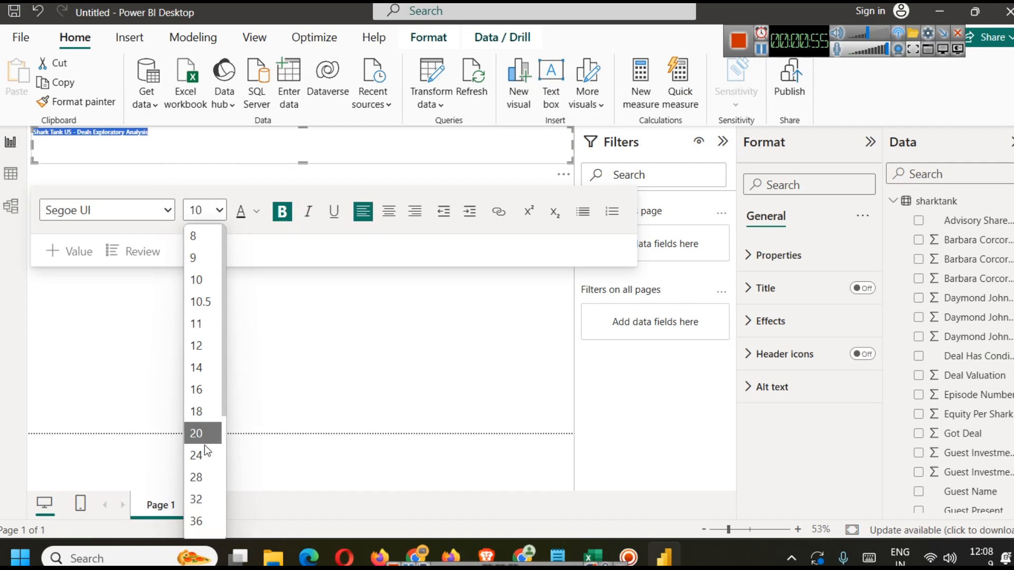
click(200, 499)
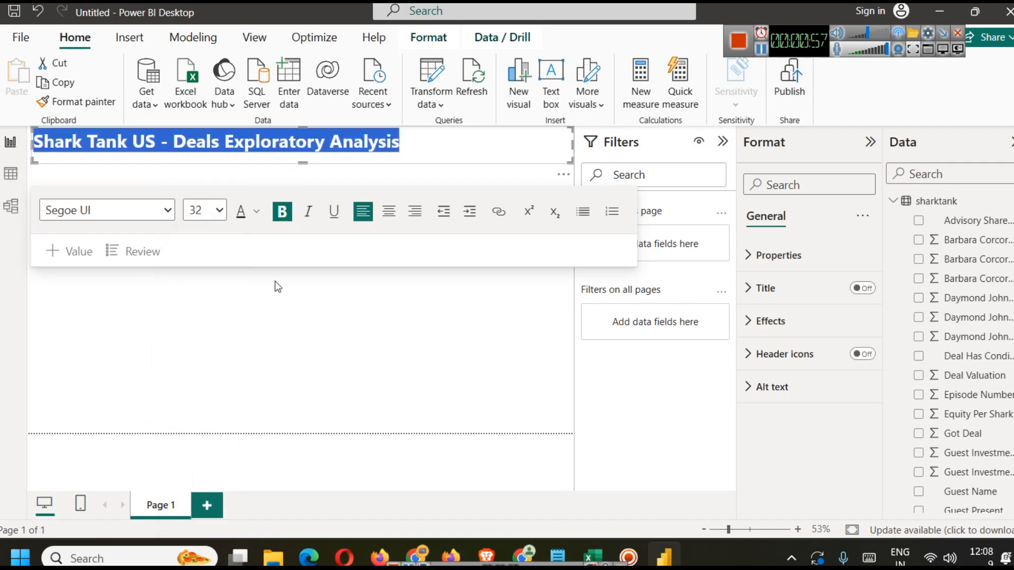
Step: Color the title text with the theme blue #0d6abf, Theme color 1, 25% darker
click(448, 146)
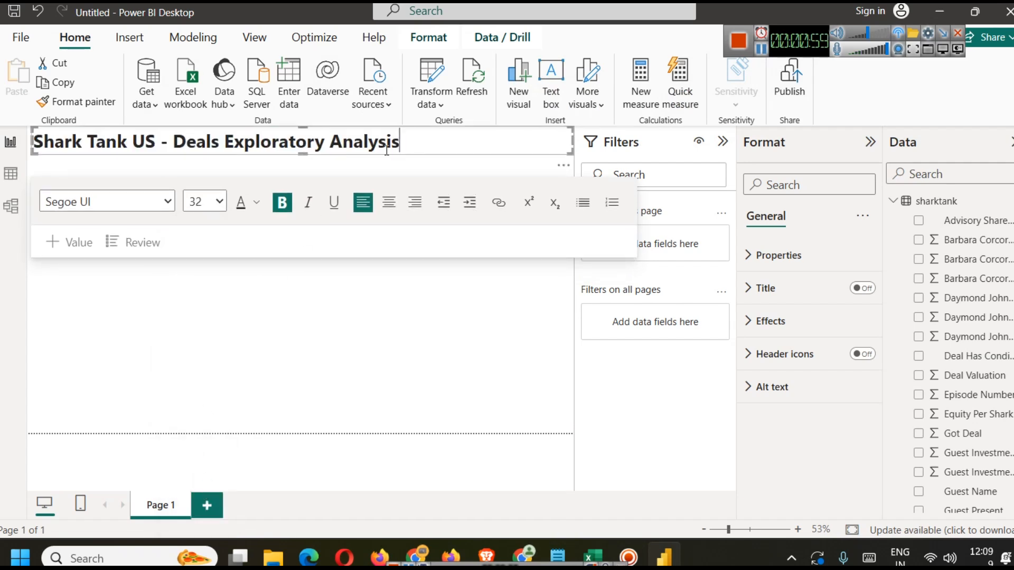
drag(306, 152, 306, 157)
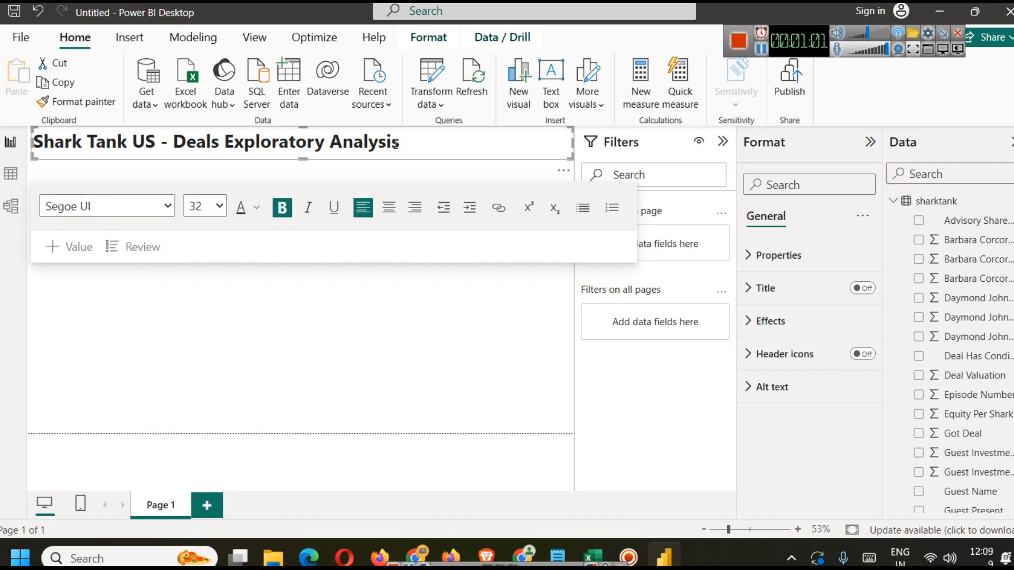
triple_click(396, 144)
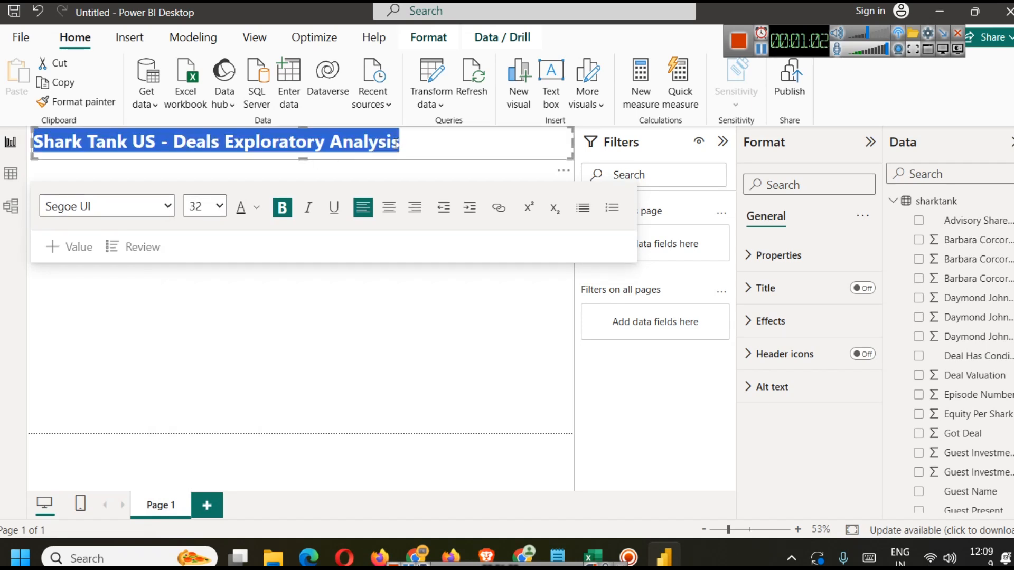
click(256, 211)
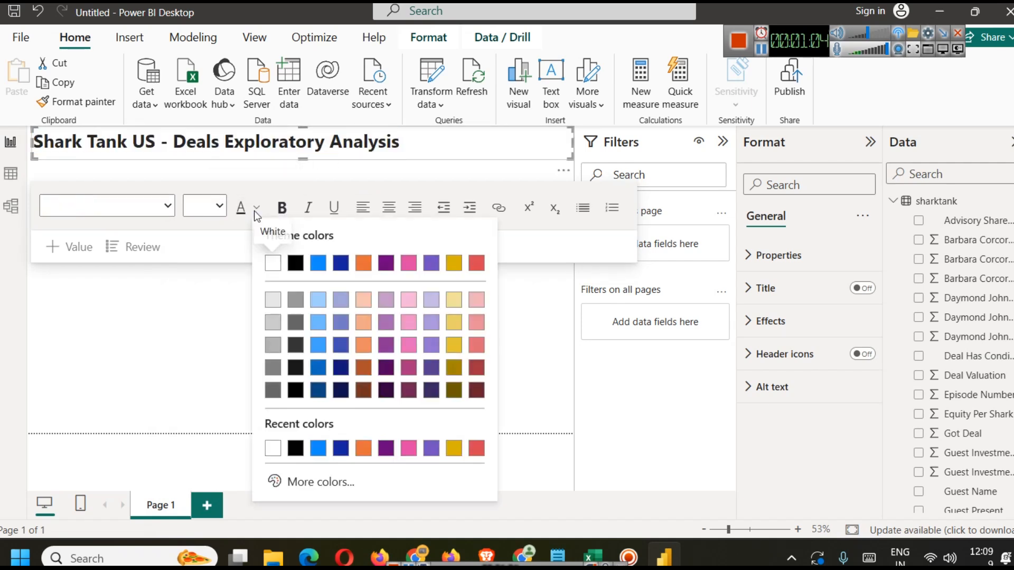
click(319, 368)
click(416, 143)
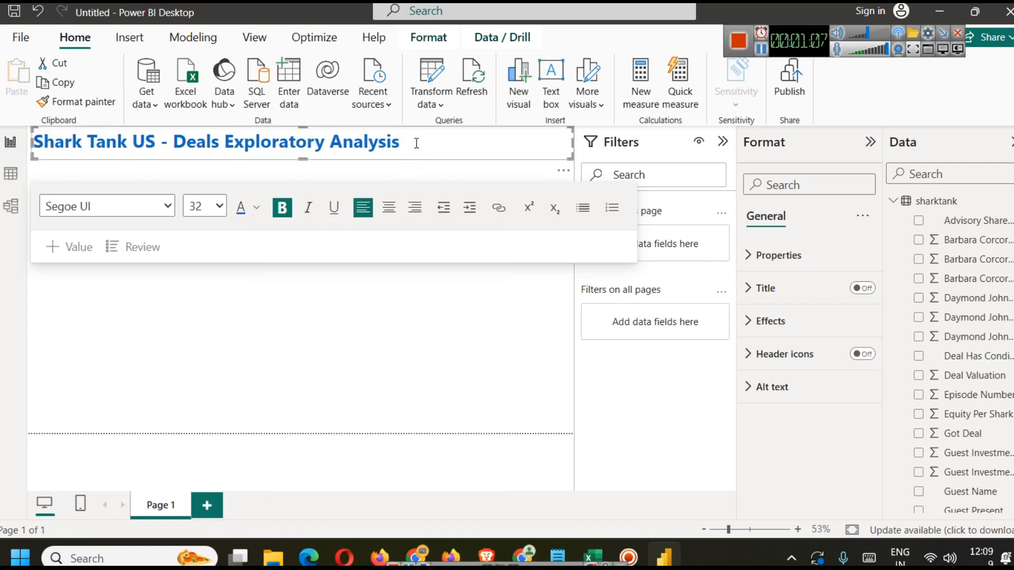
click(103, 208)
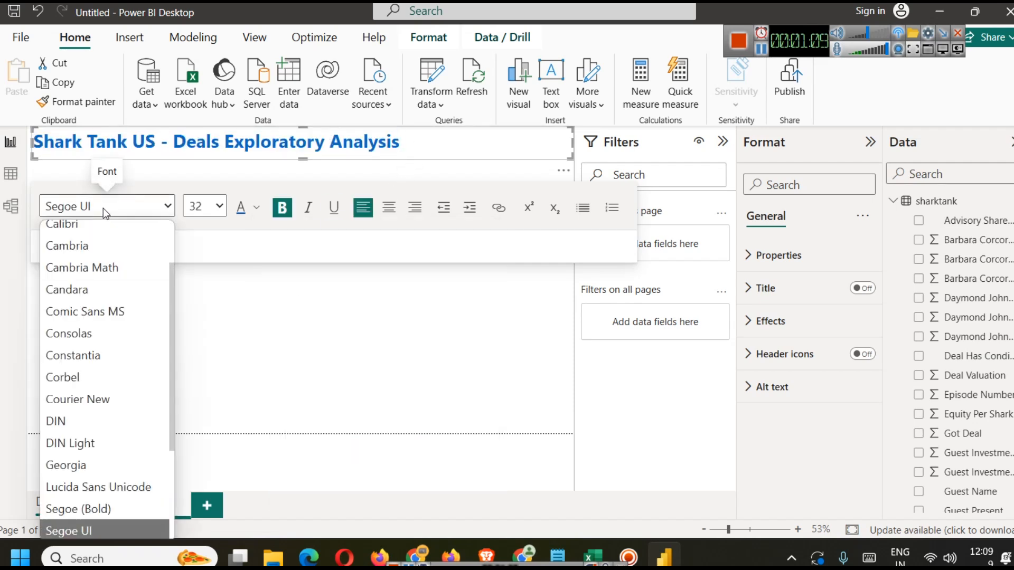
scroll(104, 366, up, 2)
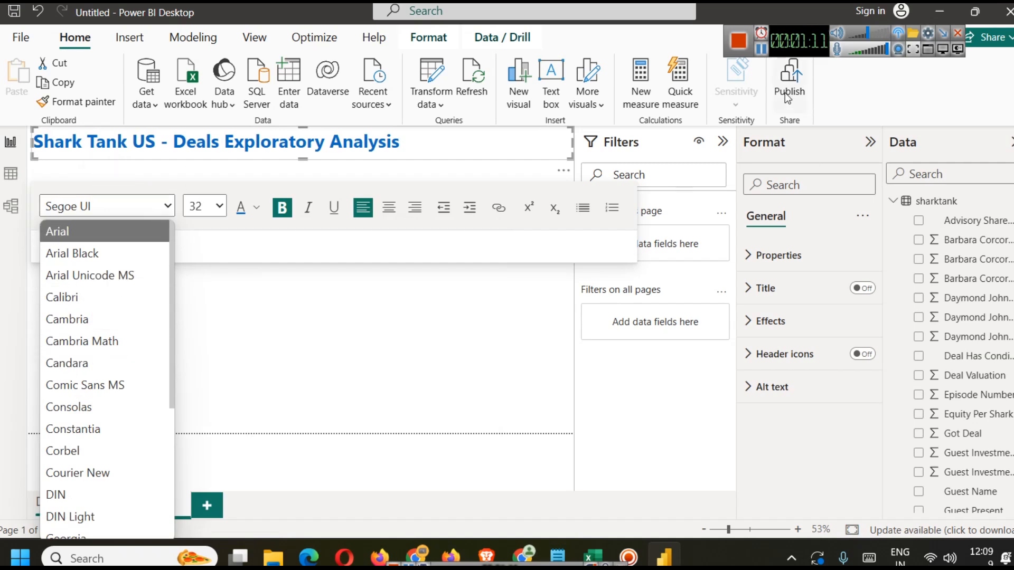
click(761, 50)
click(436, 136)
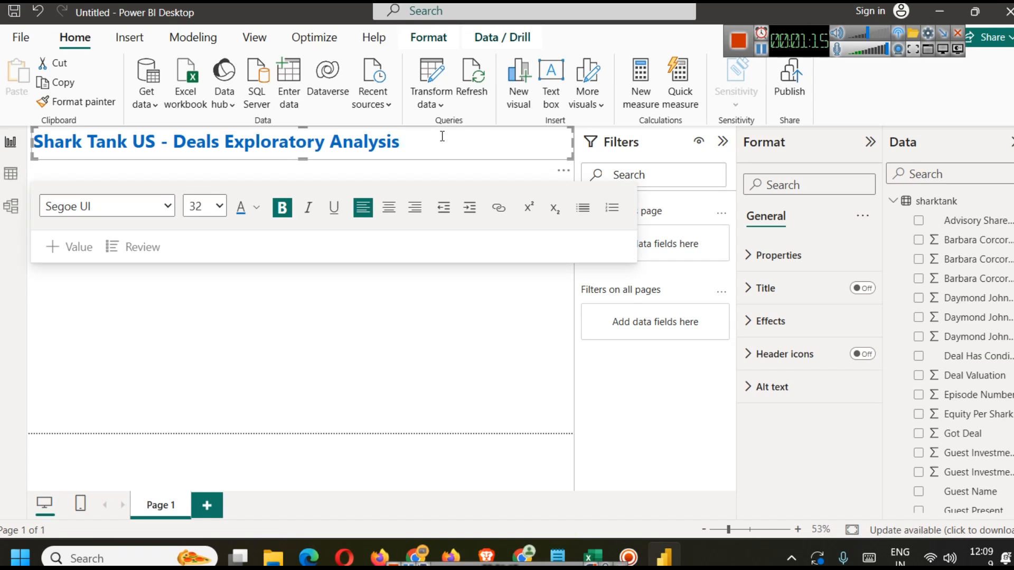
Step: Turn on the shadow effect for the title text box
click(43, 145)
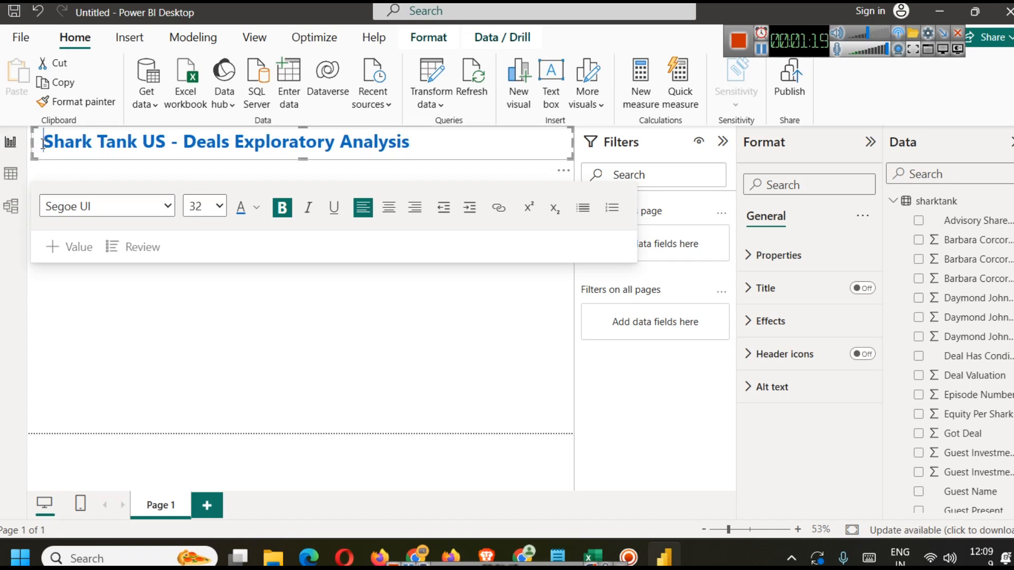
click(378, 333)
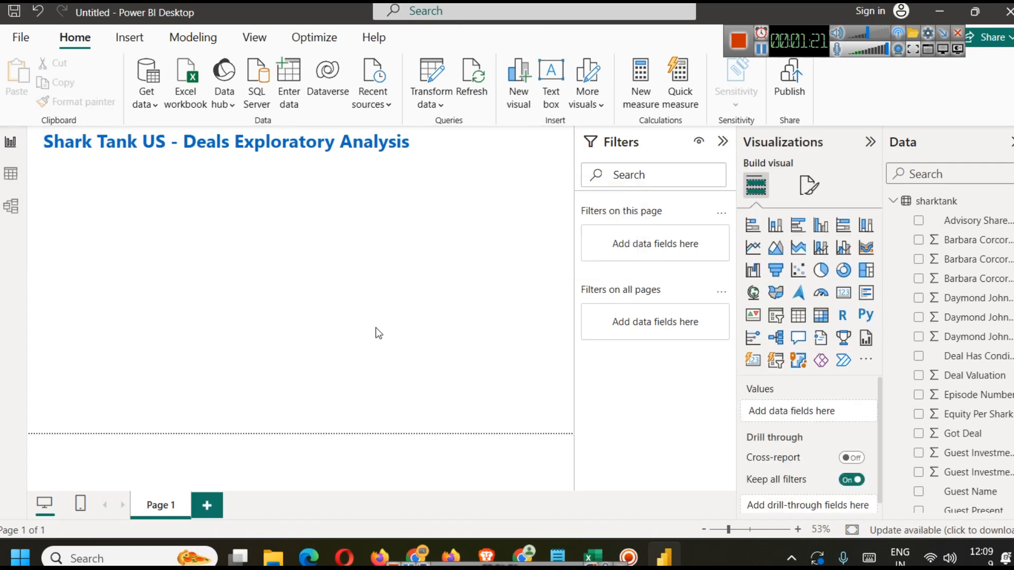
click(436, 145)
click(755, 319)
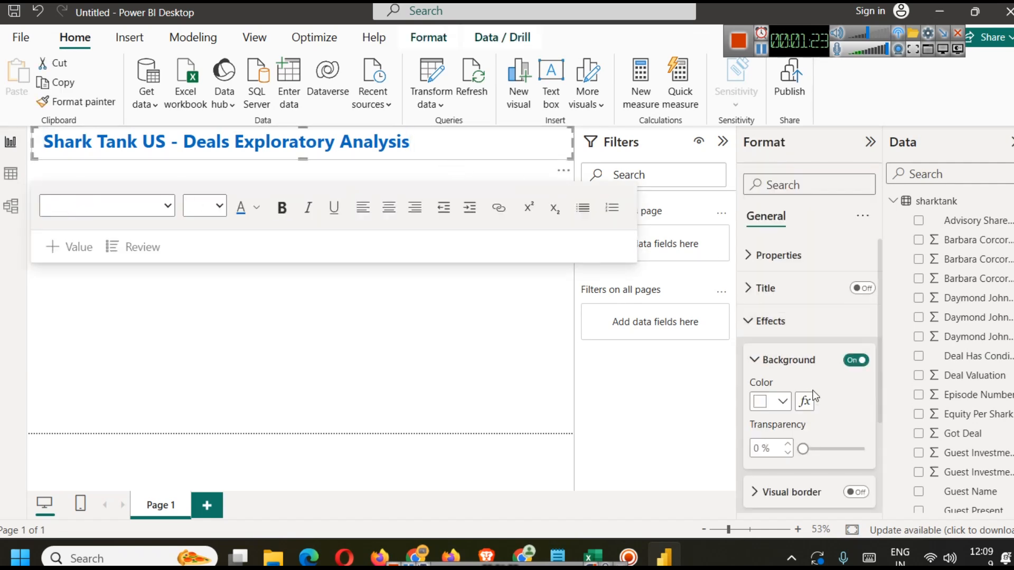
scroll(822, 417, down, 3)
click(856, 398)
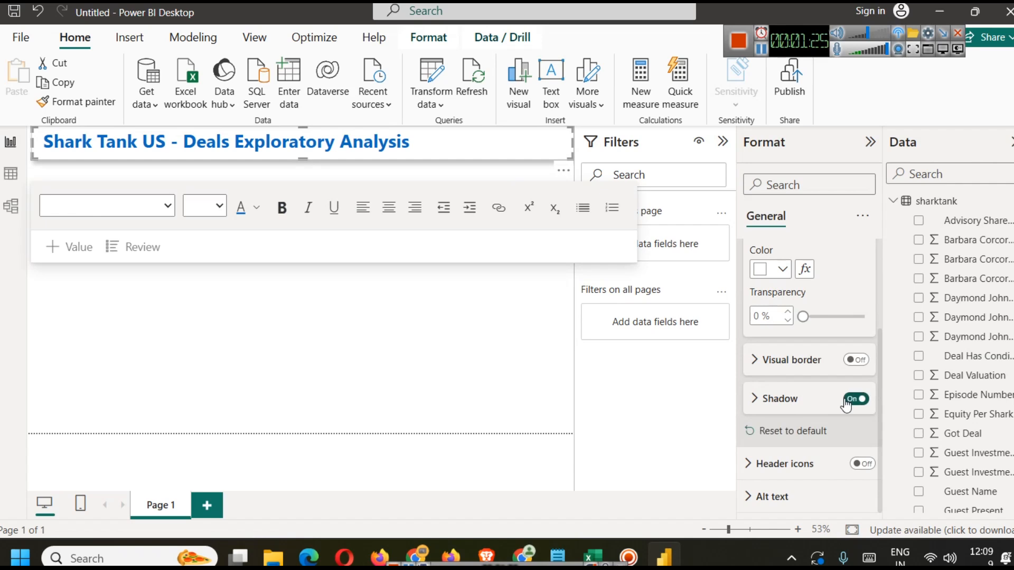
Step: Insert a shark image and place it at the right end of the title banner
click(357, 319)
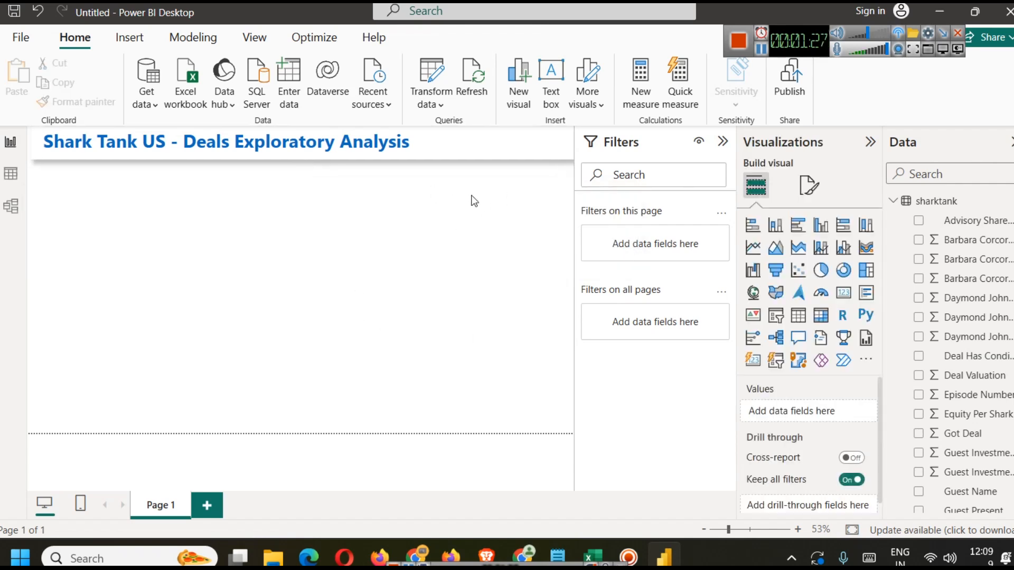
click(722, 142)
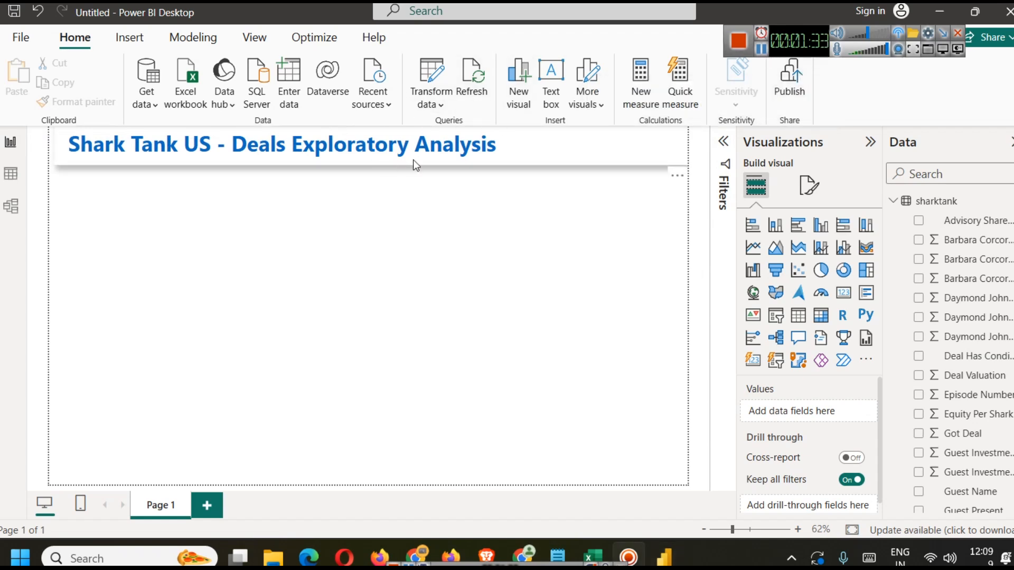
click(130, 37)
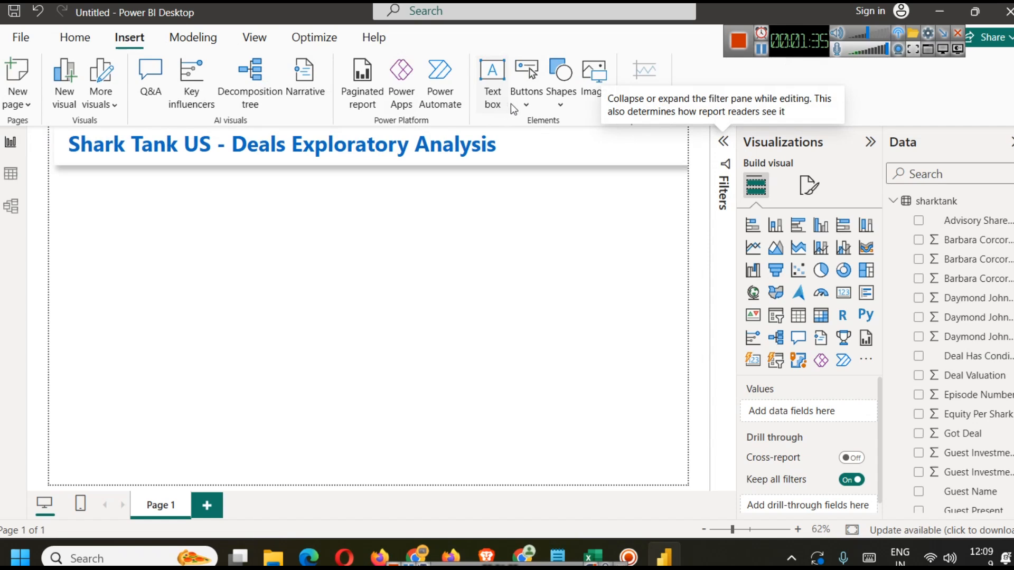
click(590, 92)
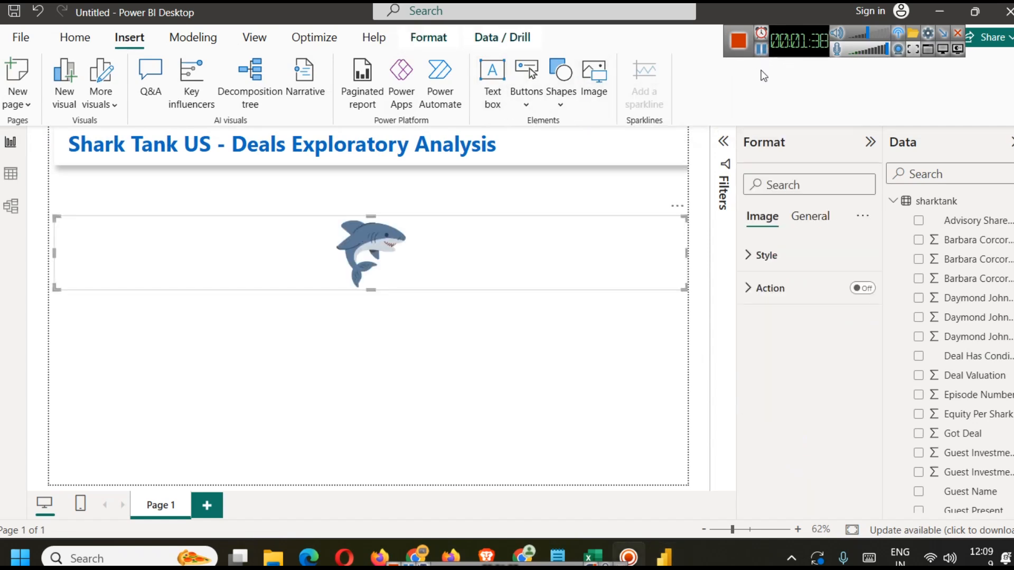
drag(54, 250, 613, 165)
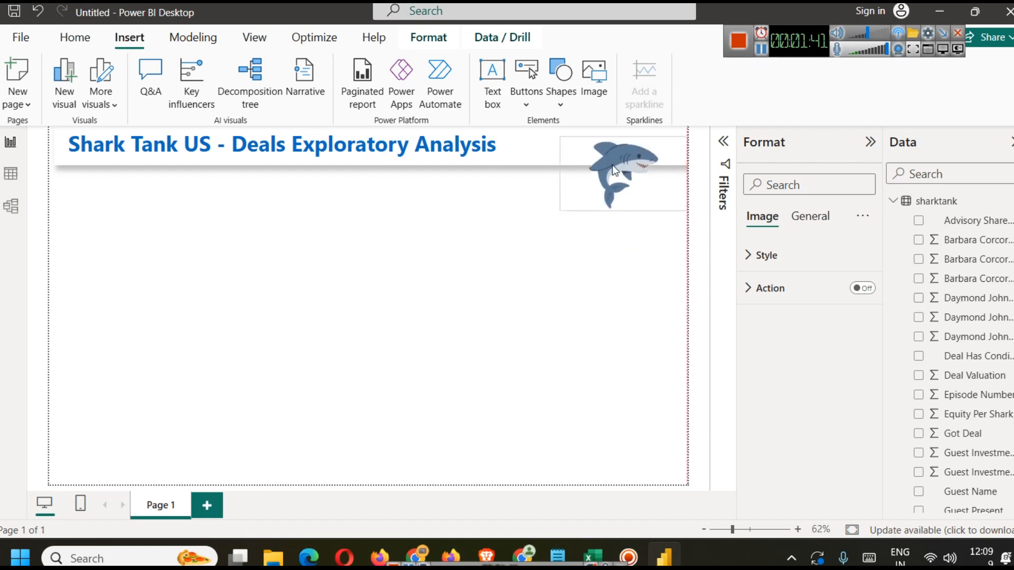
click(522, 264)
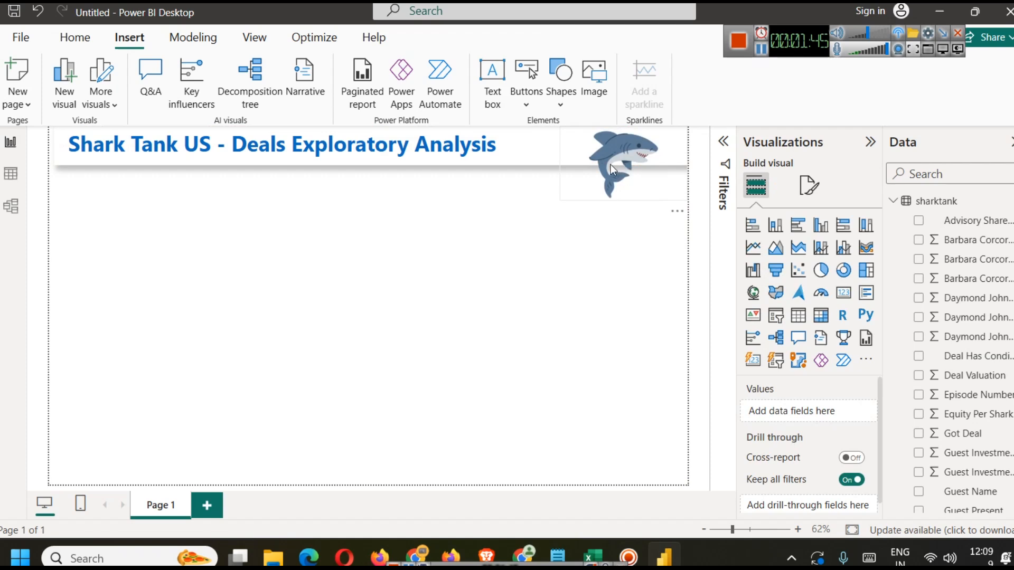
drag(611, 164, 591, 160)
click(340, 315)
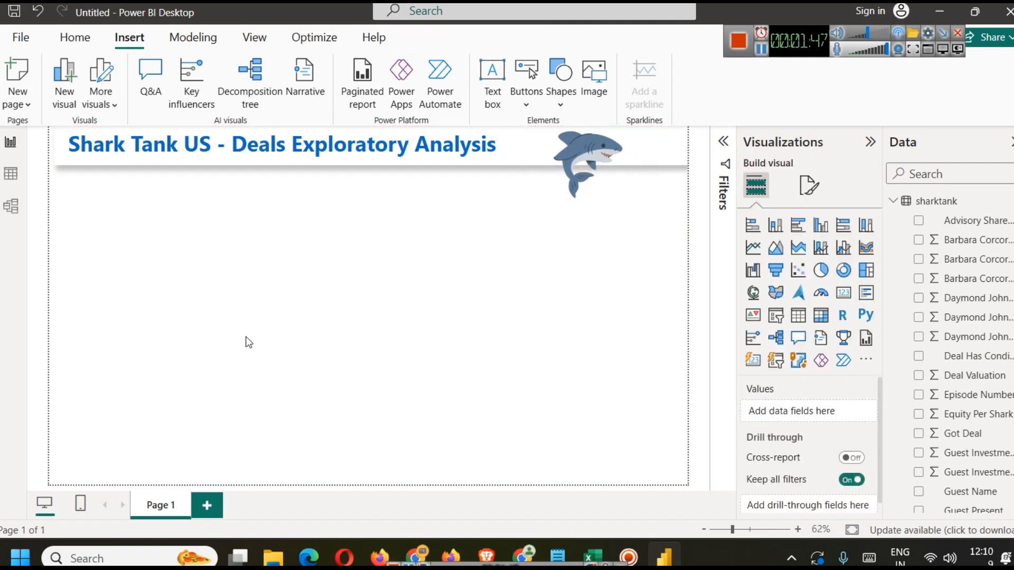
Step: Examine the dataset's columns such as US Viewership, Original Ask Amount and Valuation Requested in the data view, the Excel file and the Kaggle data card
click(22, 178)
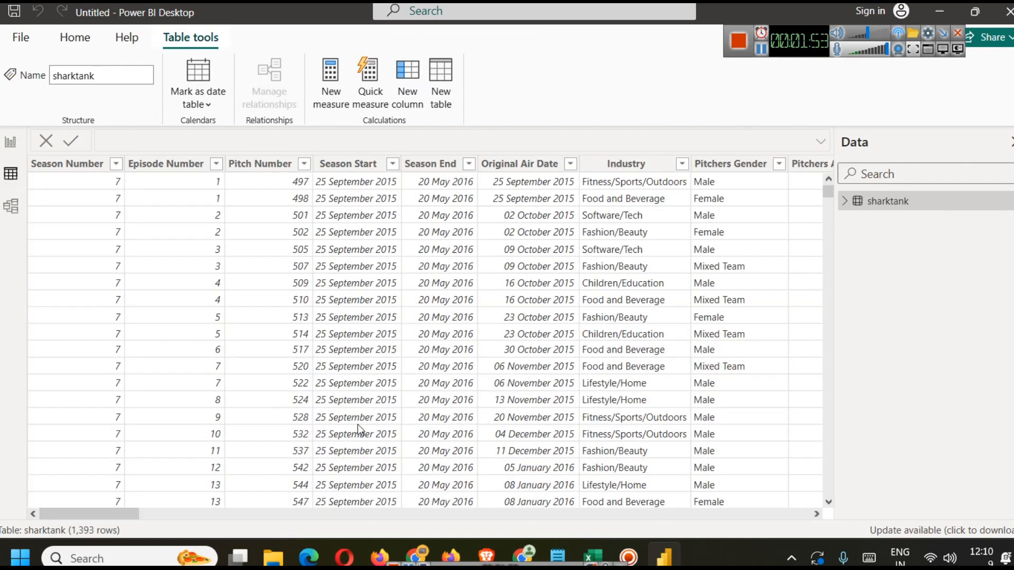
drag(132, 510, 163, 512)
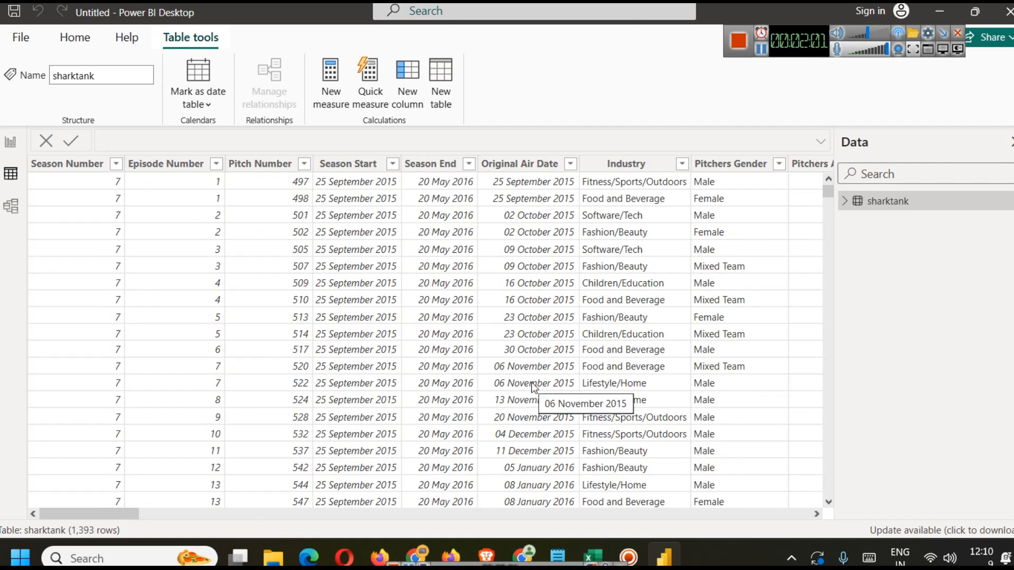
drag(122, 508, 244, 524)
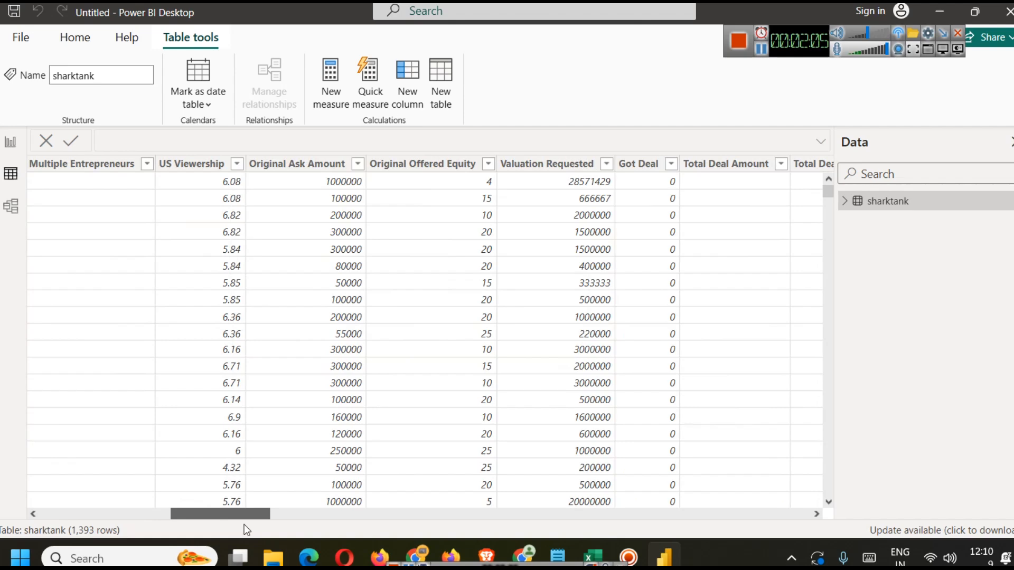
click(592, 556)
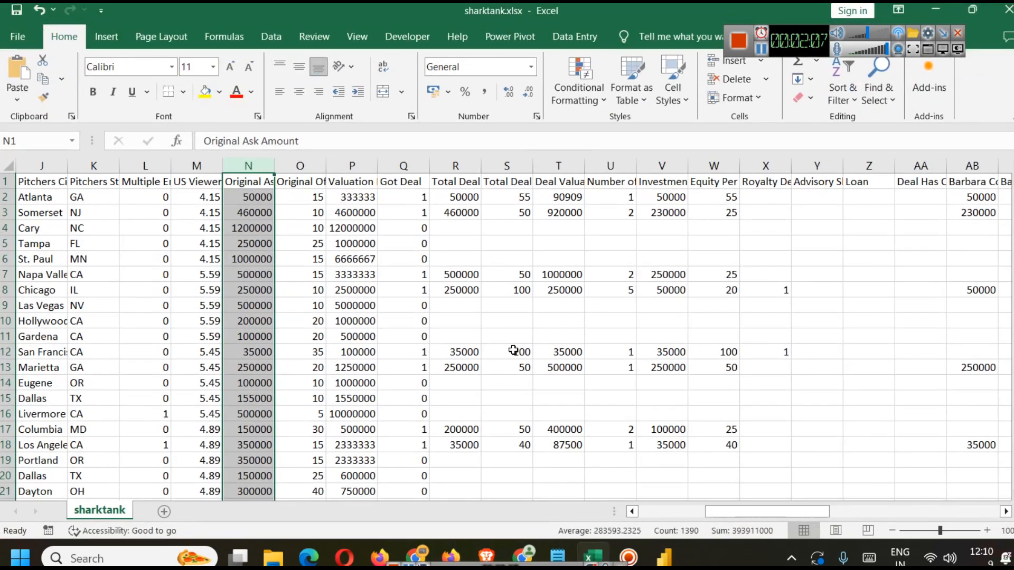
click(212, 162)
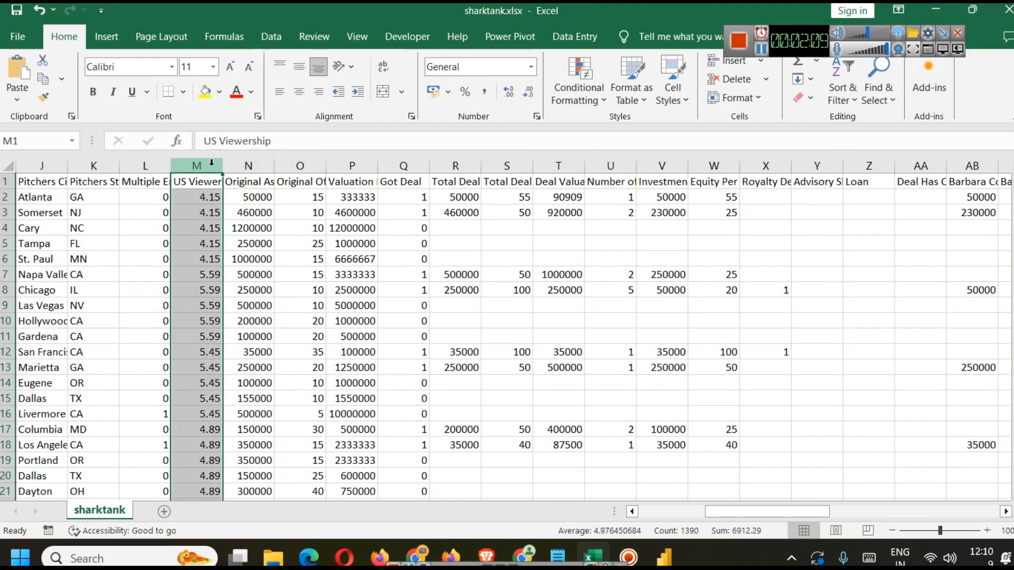
click(143, 163)
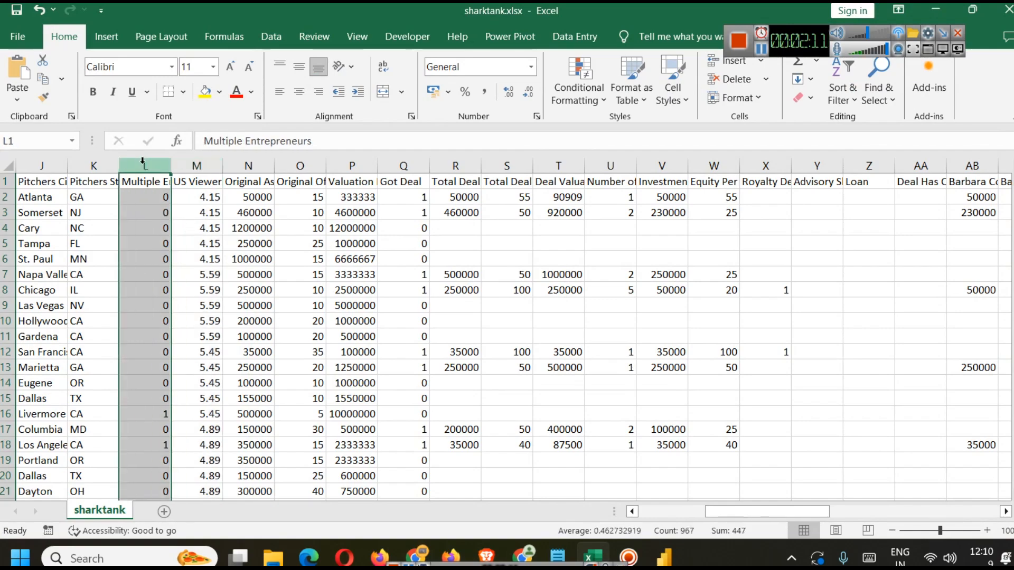
click(665, 512)
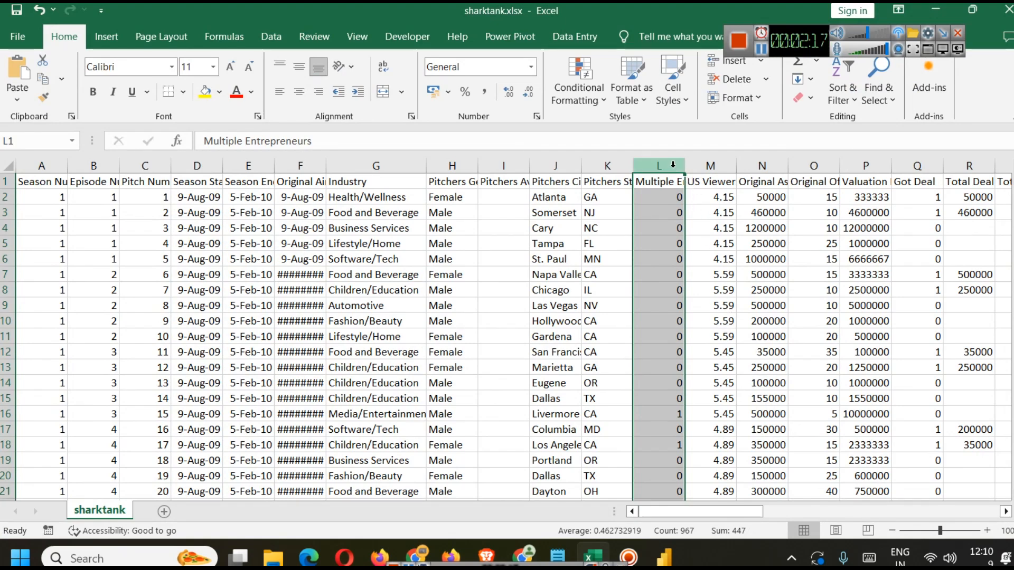
click(713, 165)
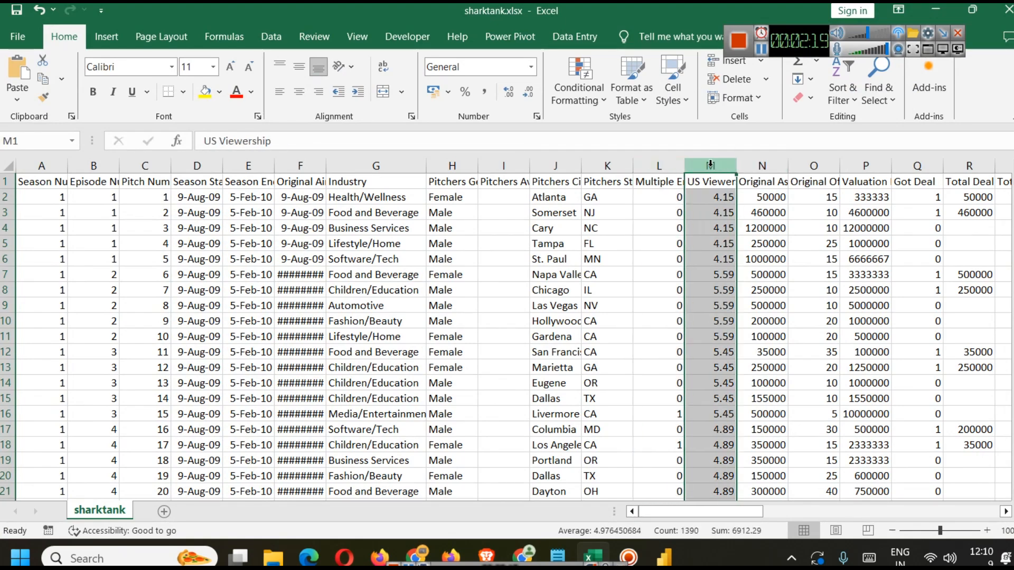
click(758, 164)
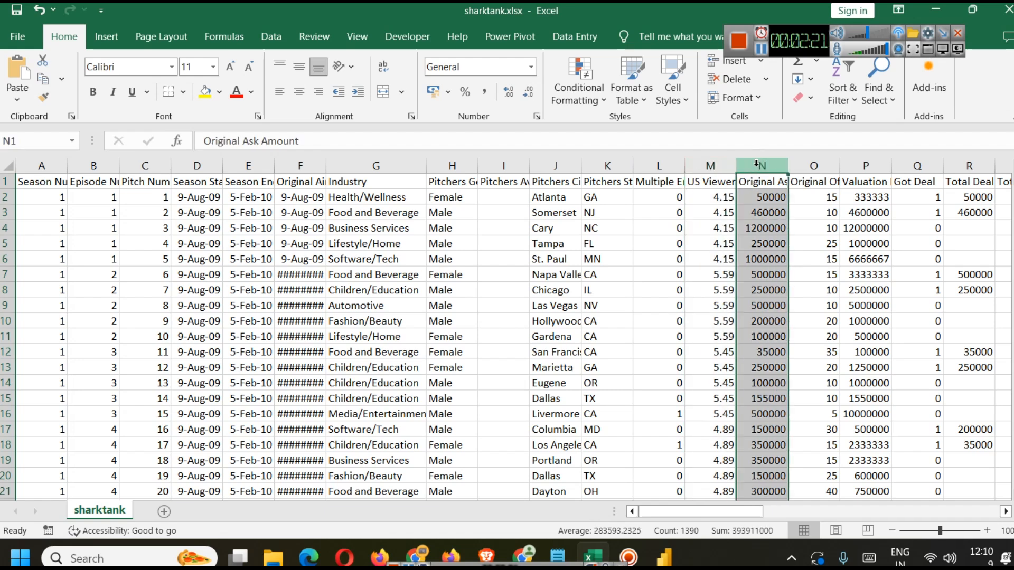
click(803, 161)
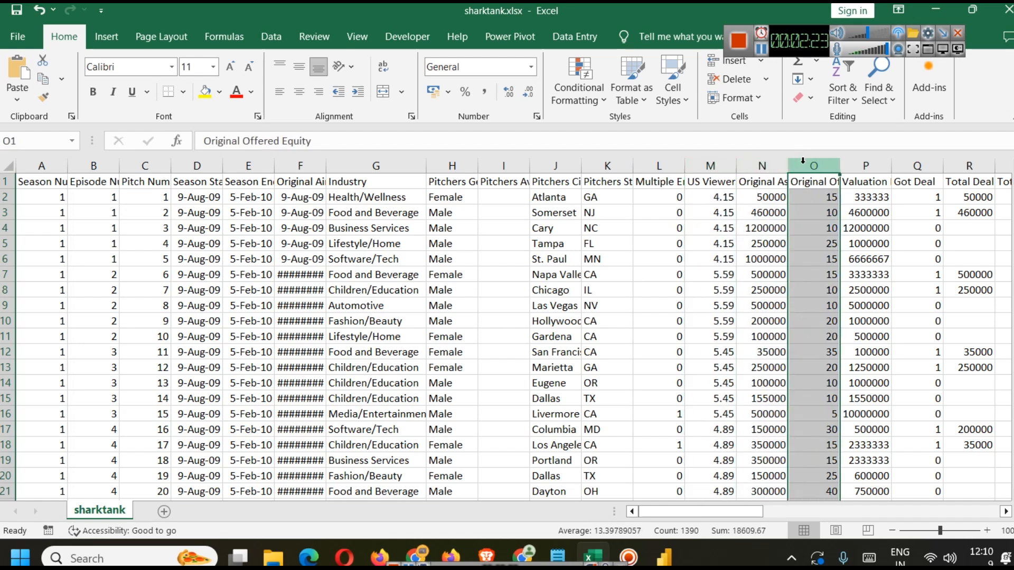
click(883, 166)
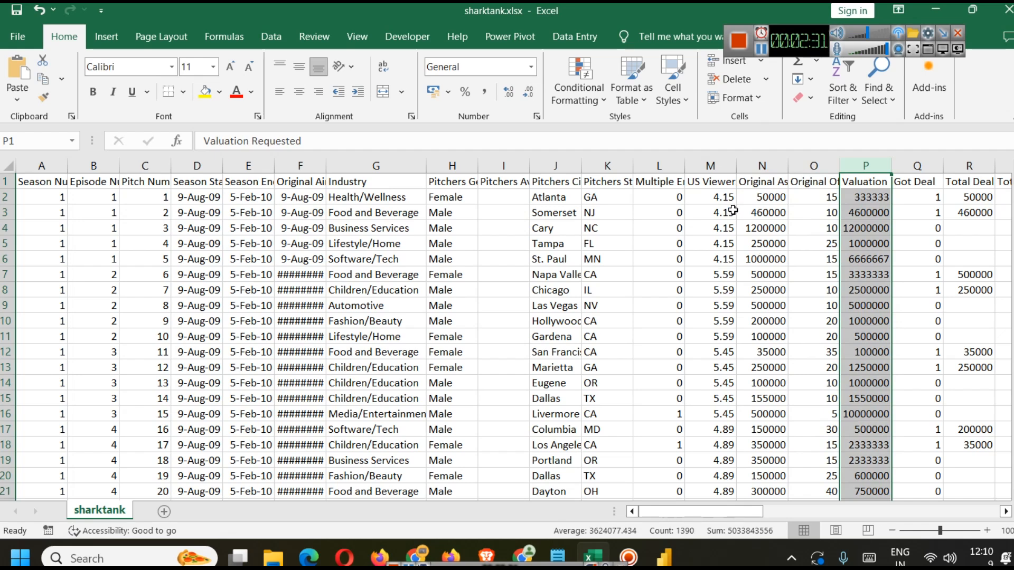
key(alt+Tab)
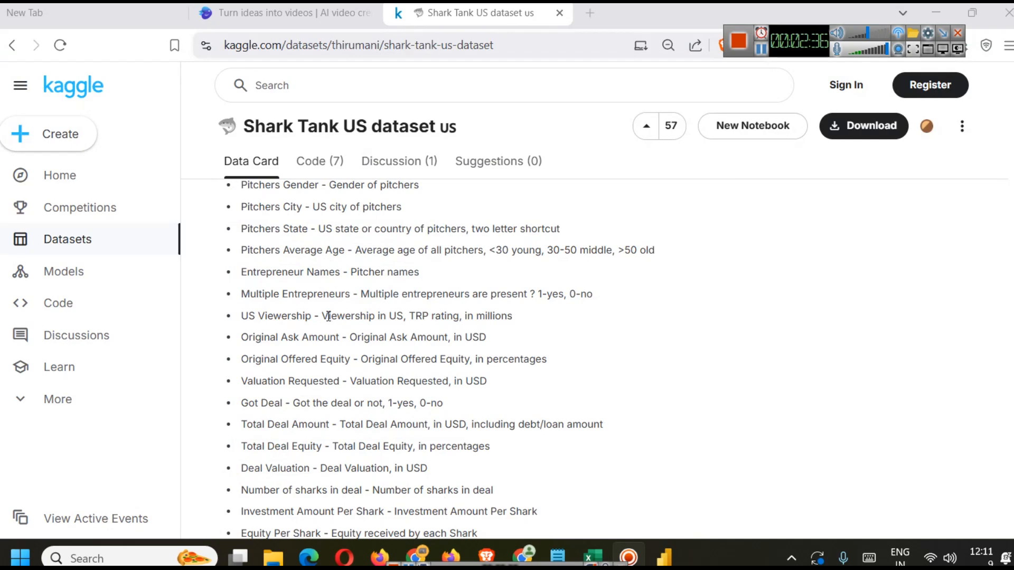
drag(329, 316, 393, 312)
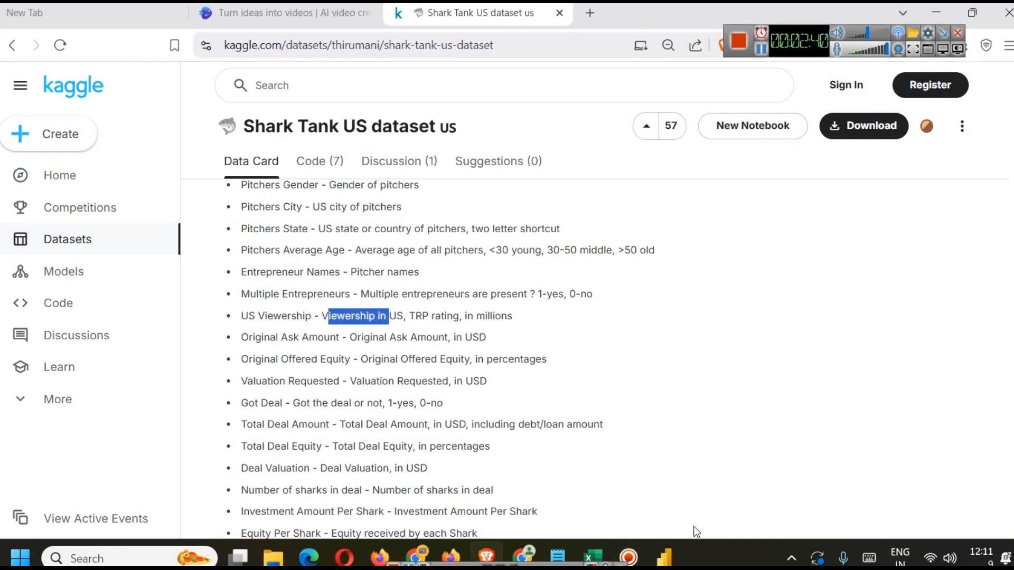
click(664, 557)
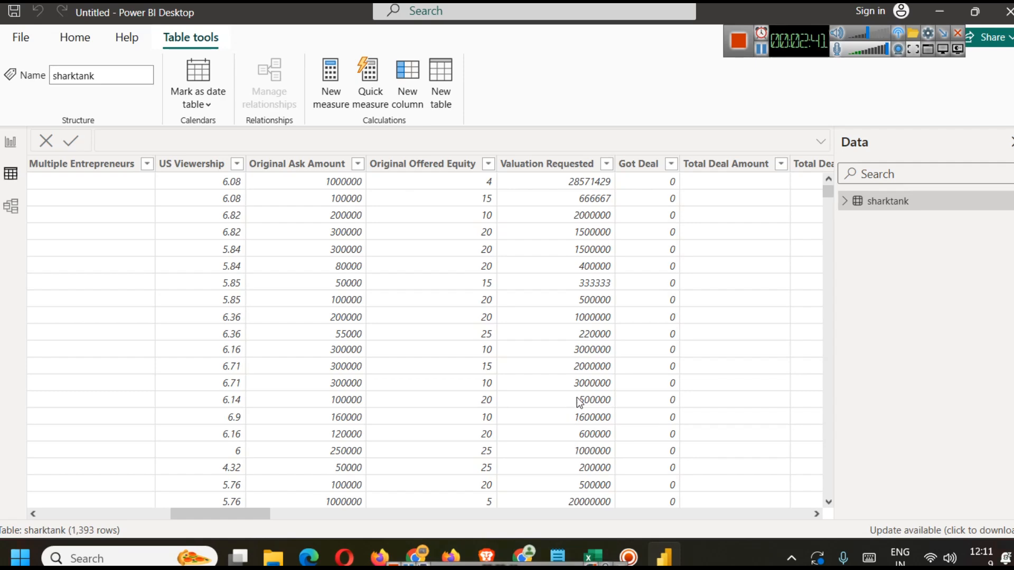
Step: Add a card visual and size it as a small box below the title at the top left
click(20, 143)
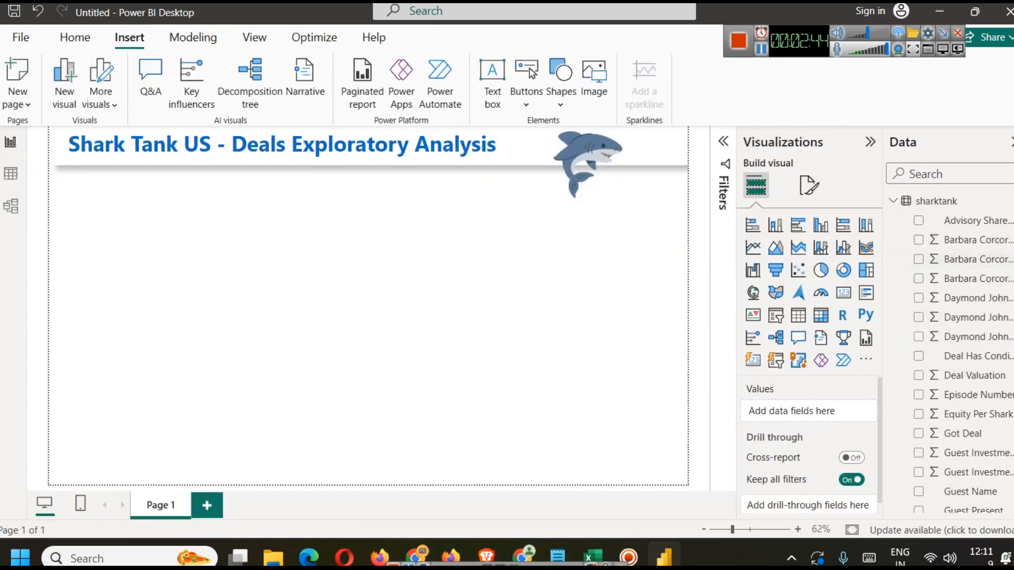
click(844, 293)
drag(243, 254, 294, 211)
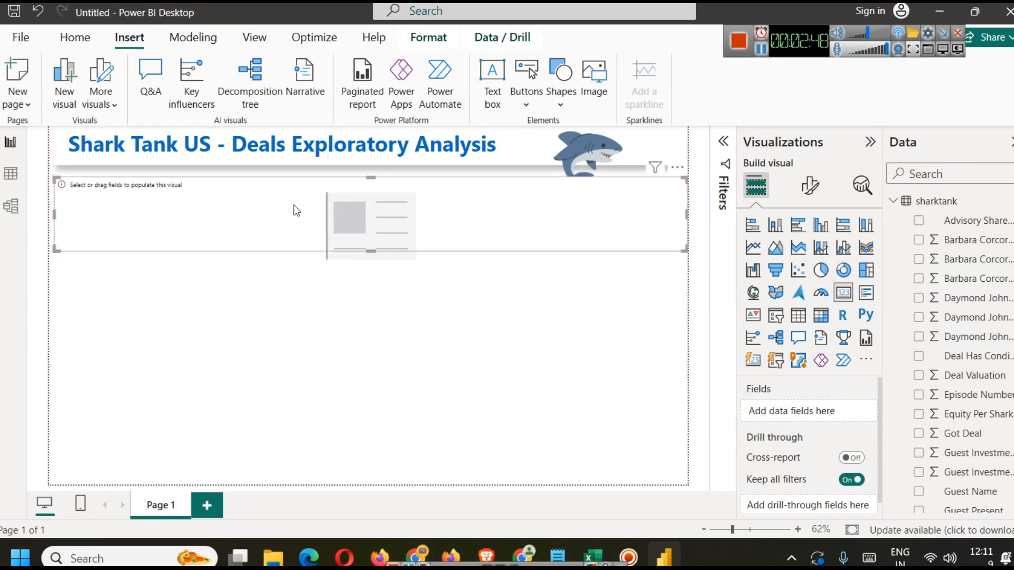
drag(686, 213, 160, 210)
drag(104, 251, 104, 220)
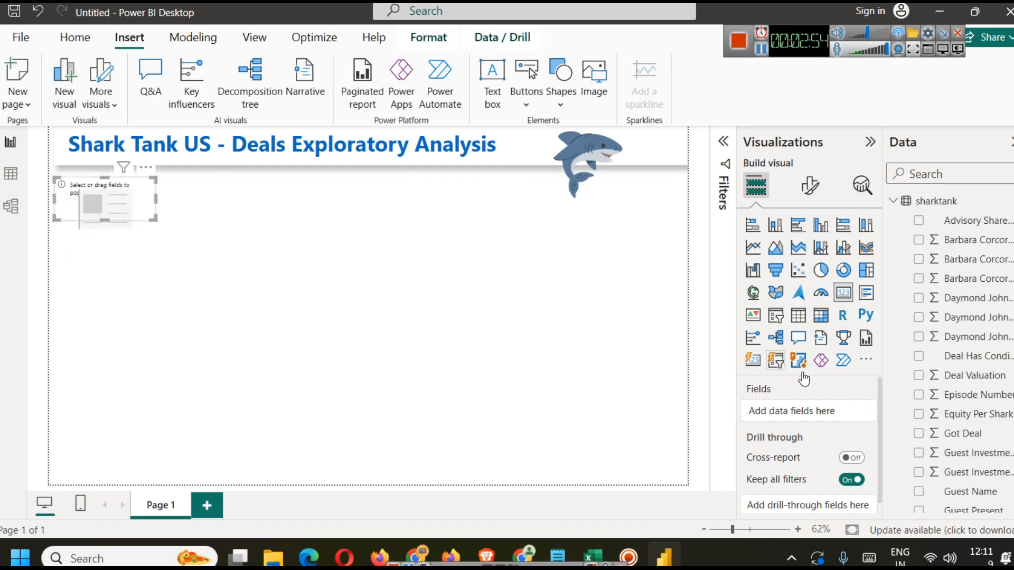
Step: Put the US Viewership field in the card and set its aggregation to Average
click(932, 169)
text(view)
drag(966, 220, 800, 412)
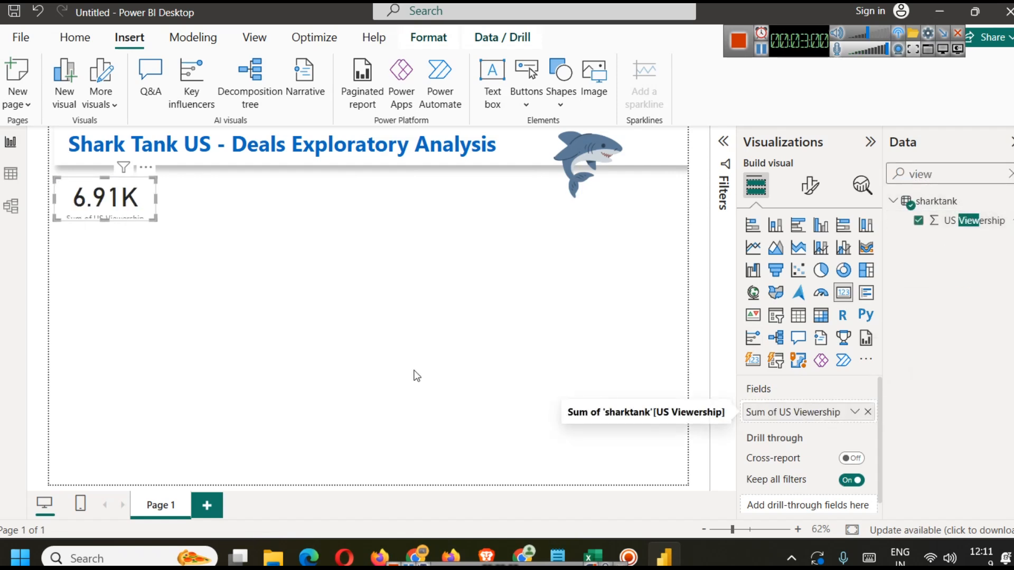
click(855, 411)
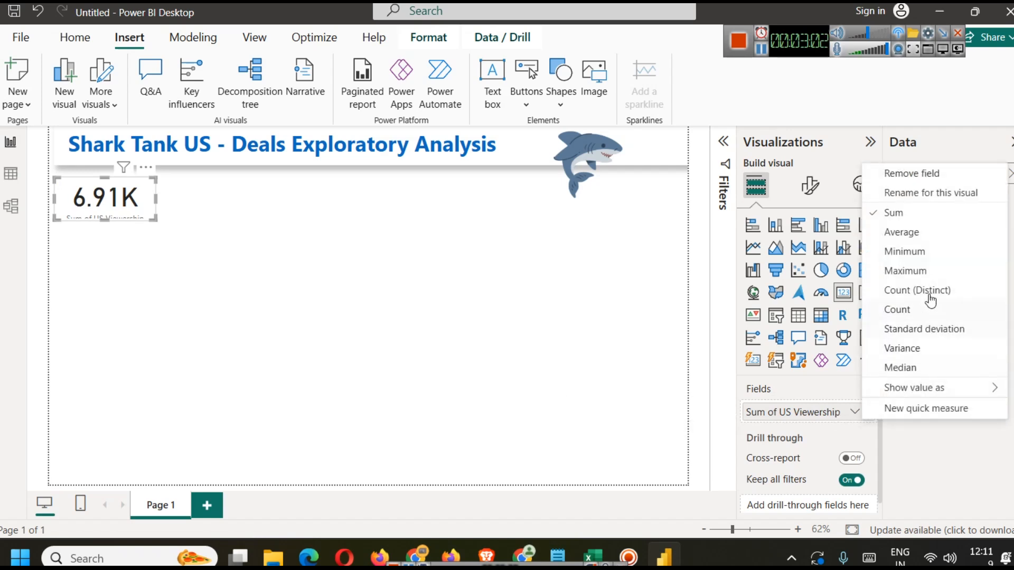
click(906, 236)
drag(108, 218, 109, 233)
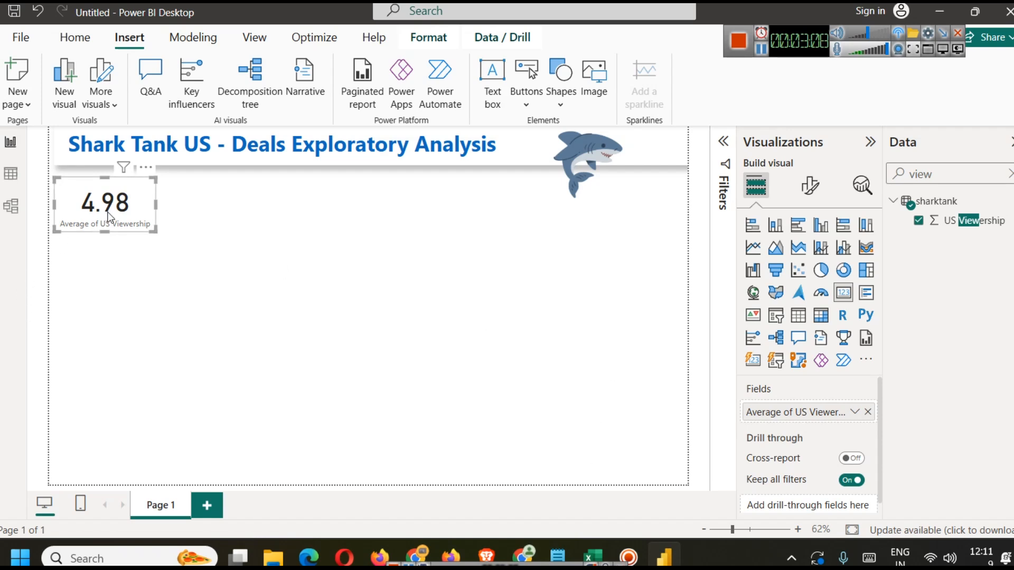
Step: Set the card's callout value font size to 25
click(810, 185)
click(804, 261)
click(761, 257)
click(784, 297)
click(860, 351)
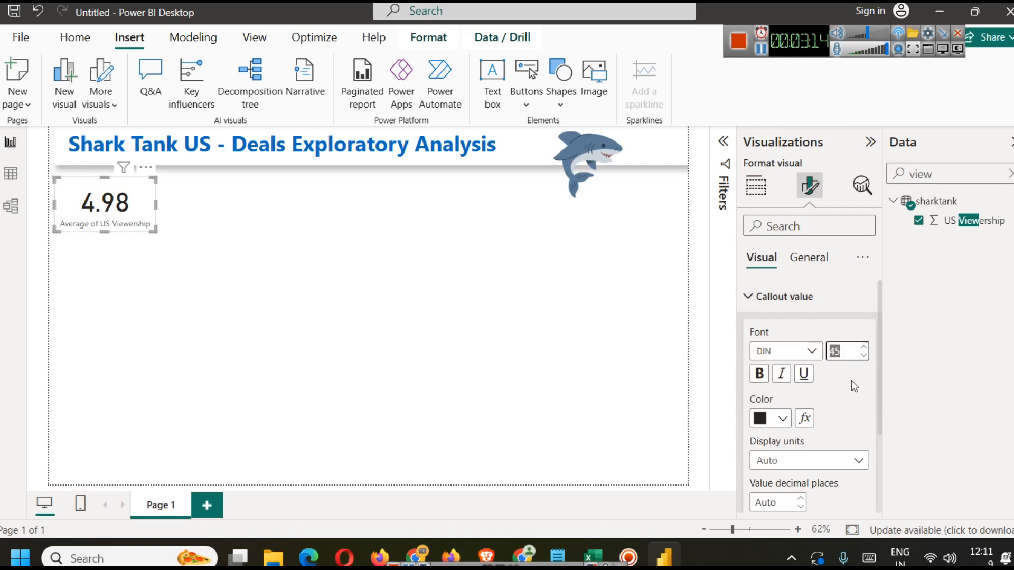
text(22)
key(BackSpace)
text(5)
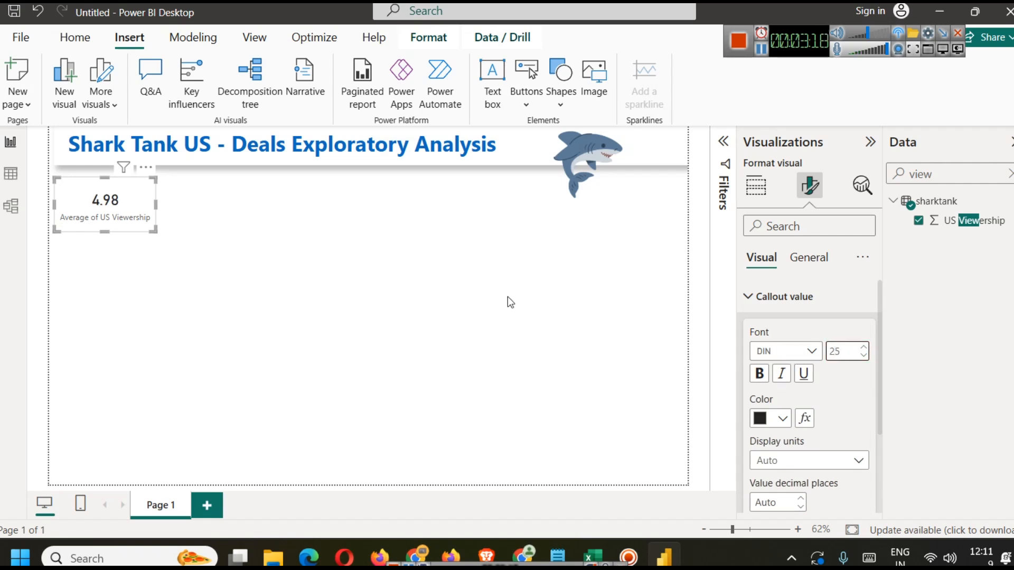
Step: Make the callout value bold and color it dark blue
click(759, 373)
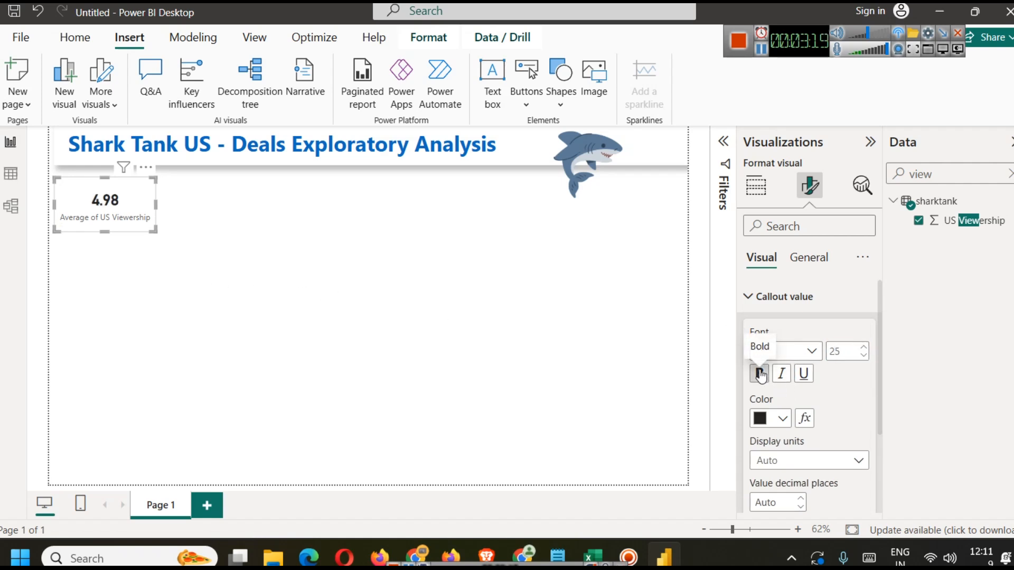
click(779, 418)
click(815, 290)
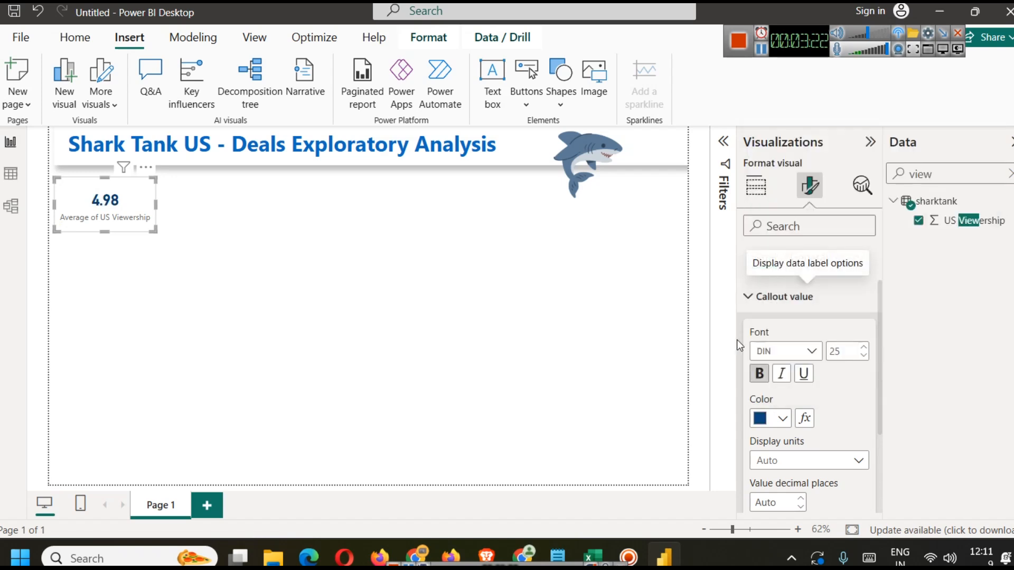
Step: Make the card's category label bold and color it dark blue
click(749, 297)
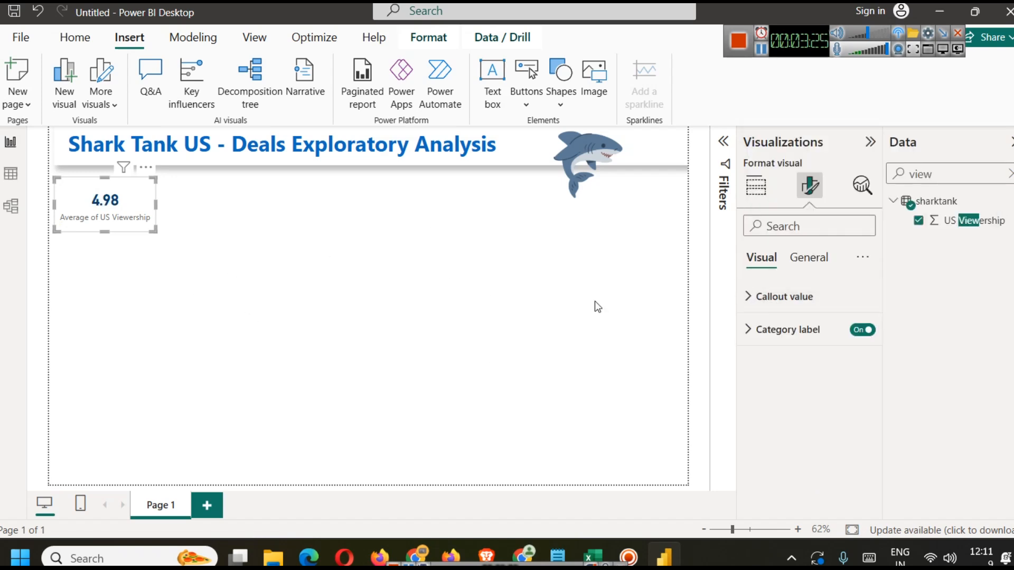
click(792, 331)
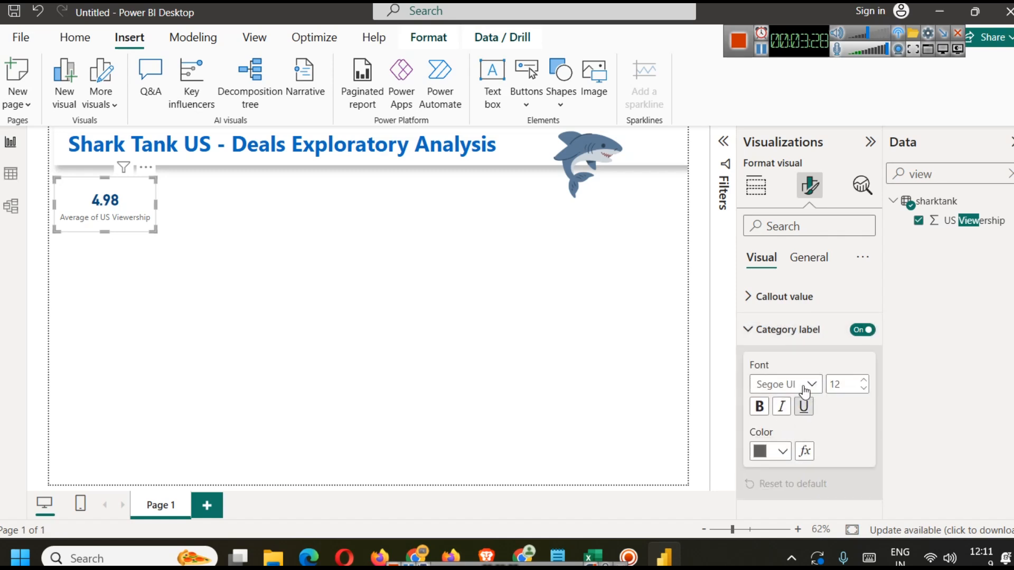
click(761, 407)
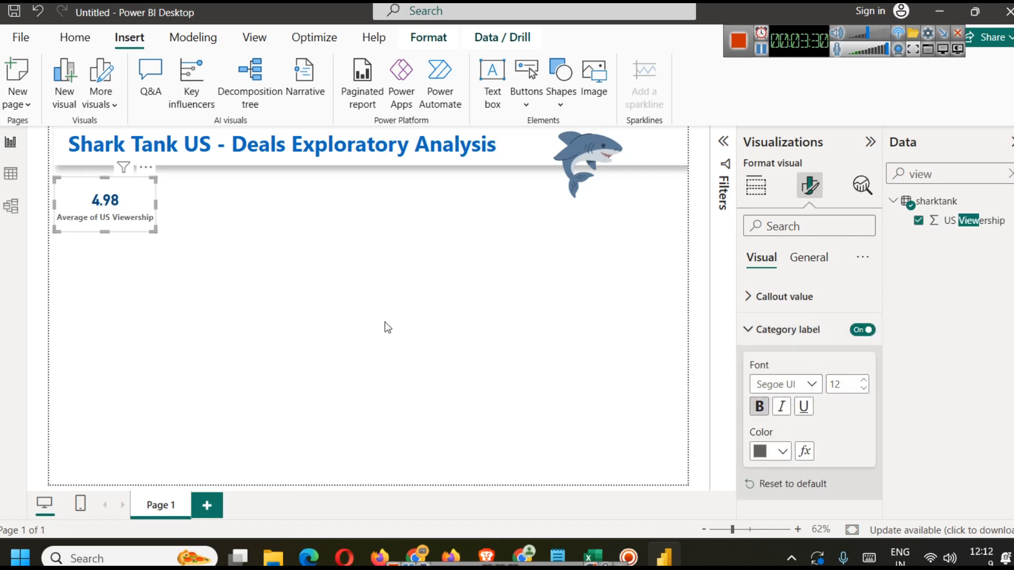
click(783, 451)
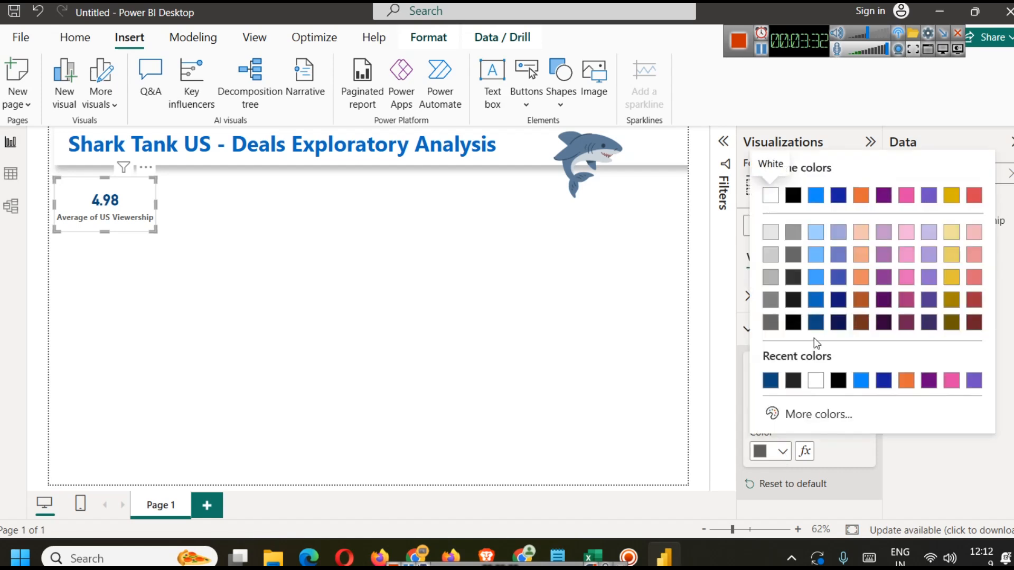
click(815, 322)
click(342, 311)
Step: Turn on the card's shadow and visual border effects
click(98, 205)
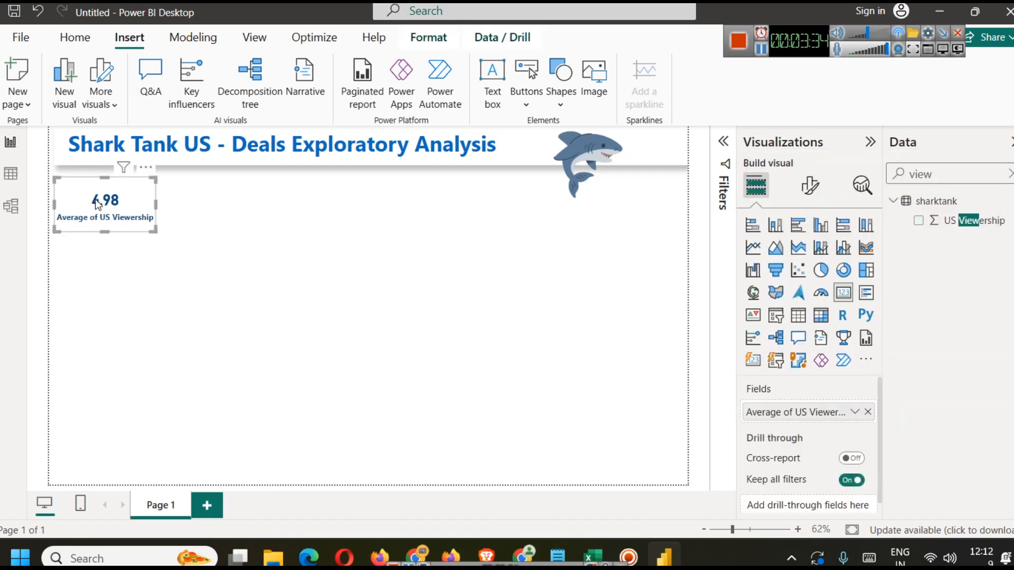
click(808, 188)
click(824, 258)
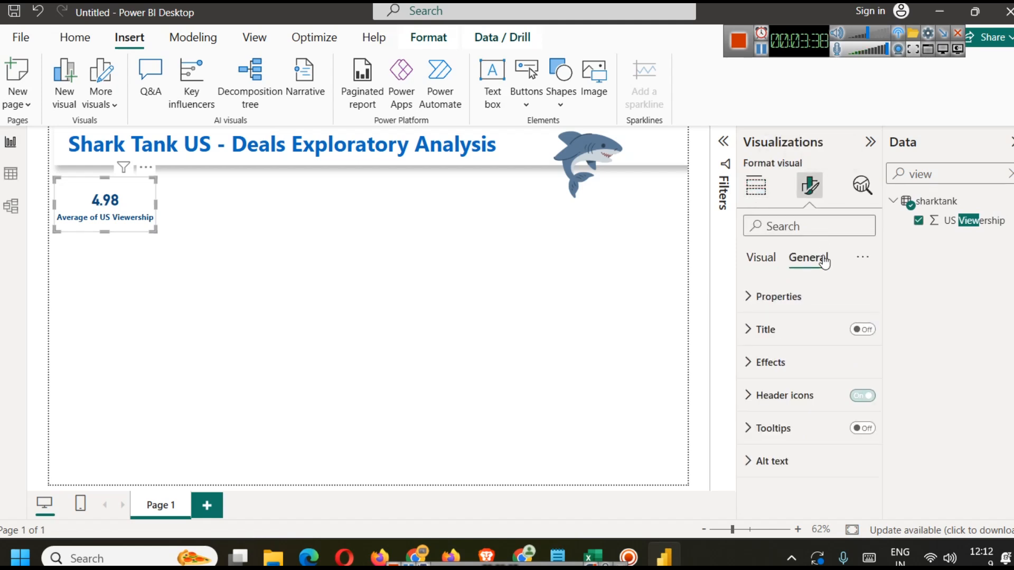
click(817, 370)
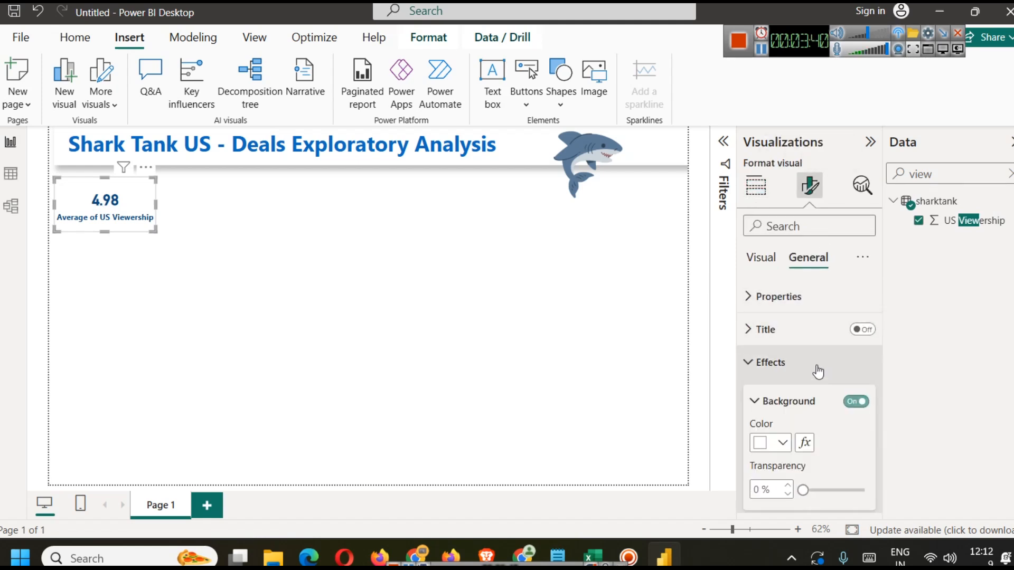
scroll(832, 417, down, 3)
click(856, 412)
click(855, 375)
Step: Color the card's visual border dark blue and set its rounded corners to 12 px
click(769, 372)
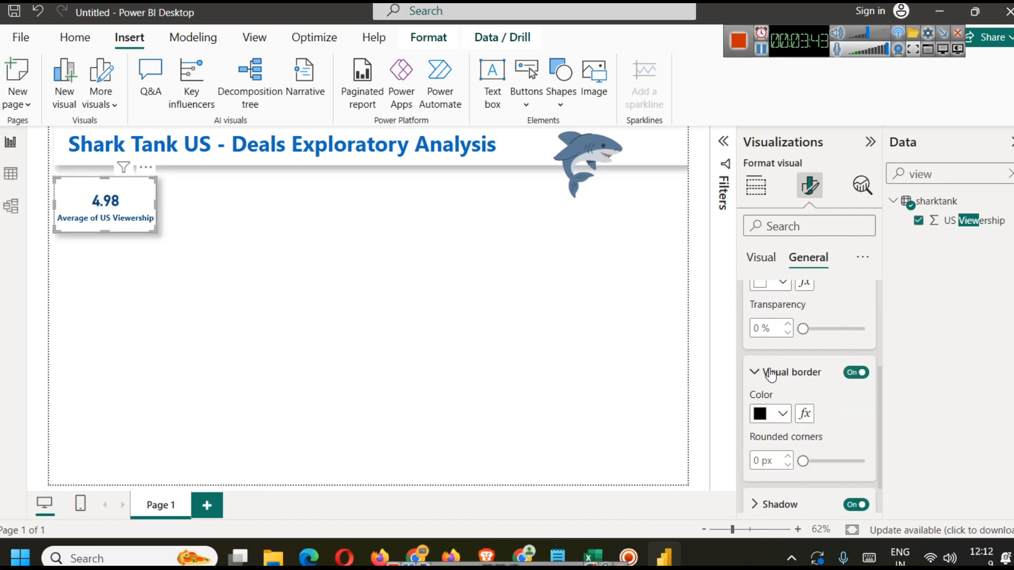
click(780, 417)
click(830, 156)
click(761, 461)
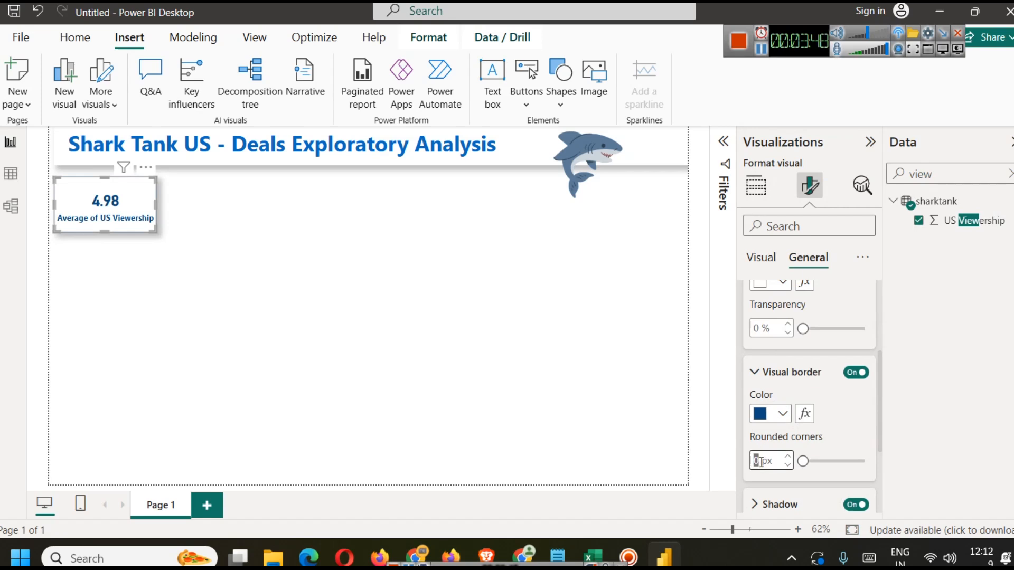
text(12)
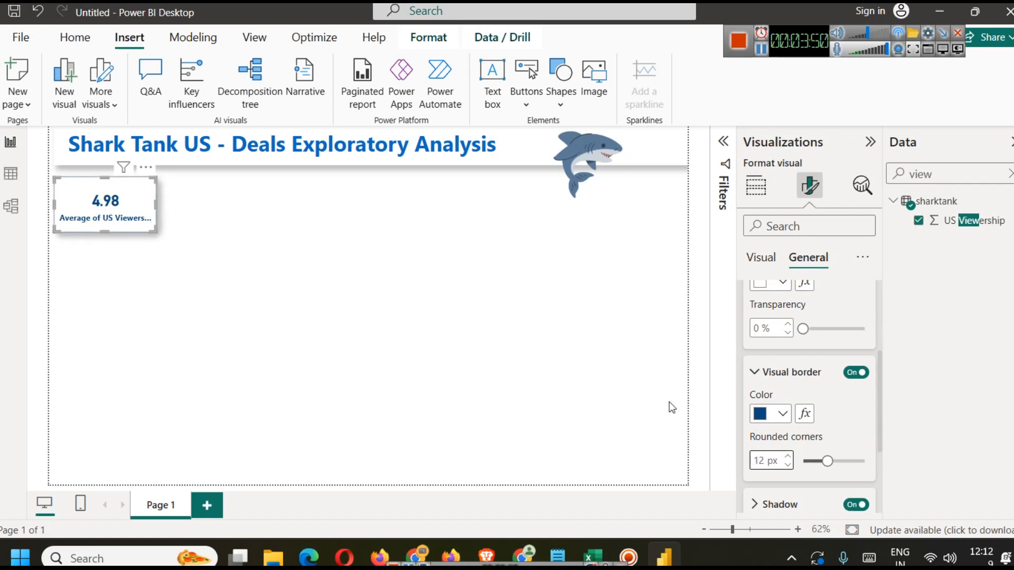
Step: Shrink the card's height slightly
click(353, 253)
click(112, 232)
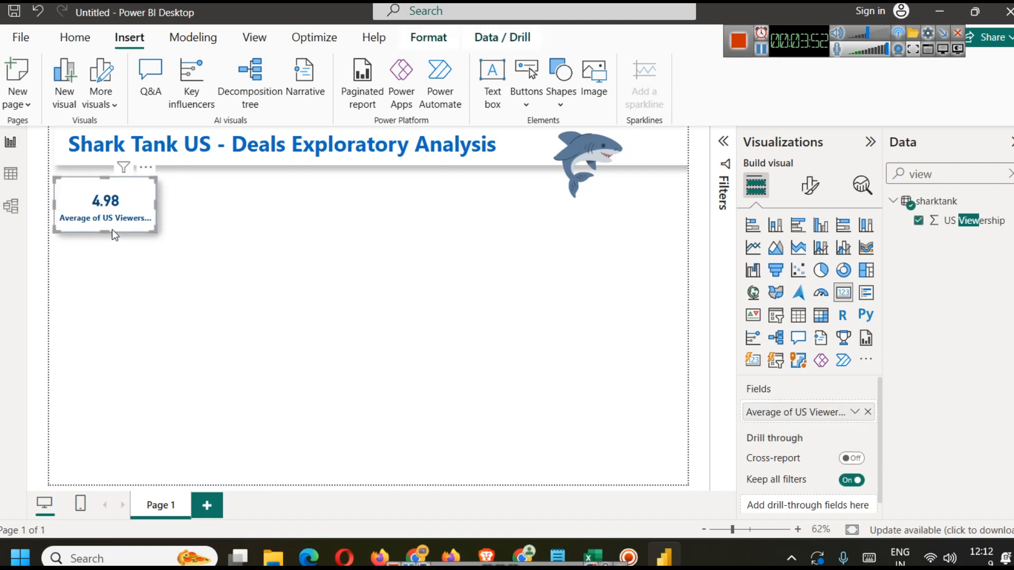
drag(105, 227, 105, 216)
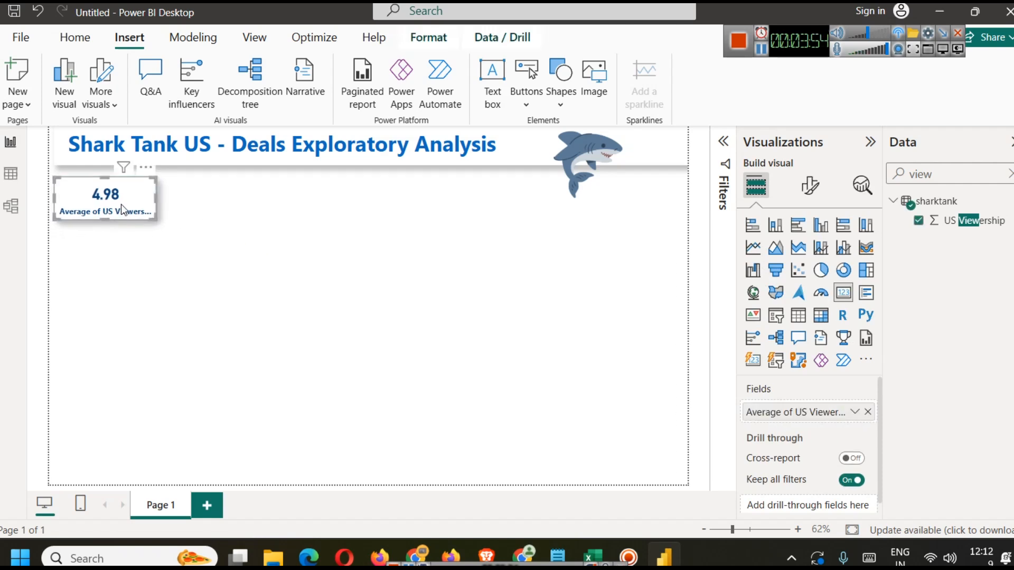
Step: Rename the card's field for this visual to "Avg of US Viewership"
click(852, 414)
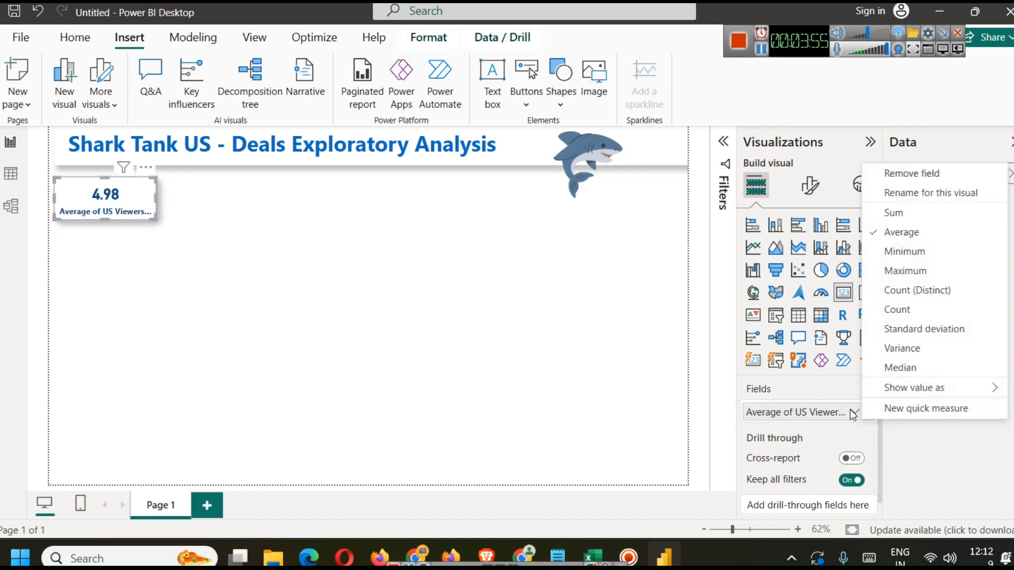
click(936, 192)
key(Home)
key(shift+Right)
key(shift+Right)
key(shift+Right)
key(shift+Right)
key(shift+Right)
text(Avg)
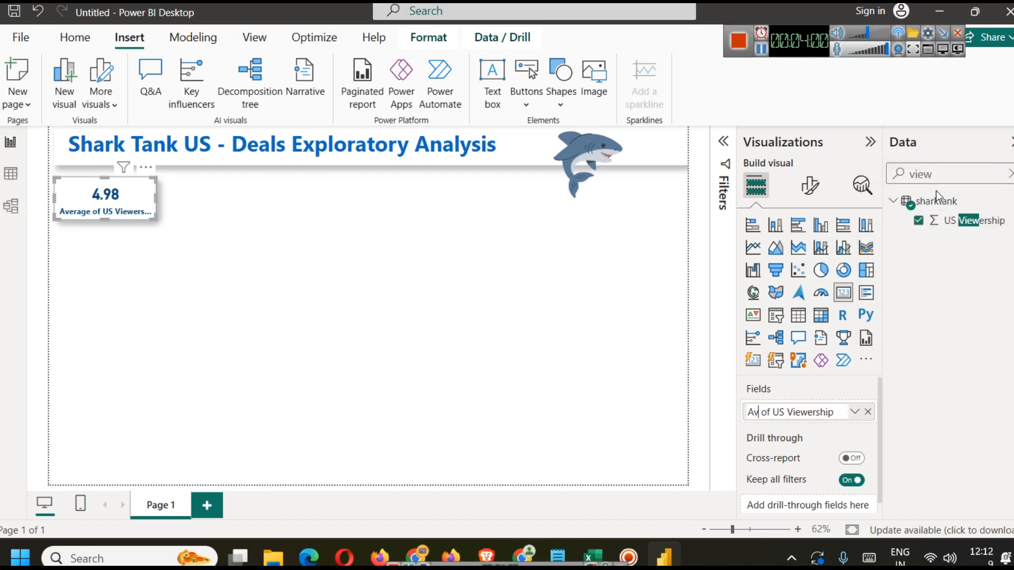
key(Return)
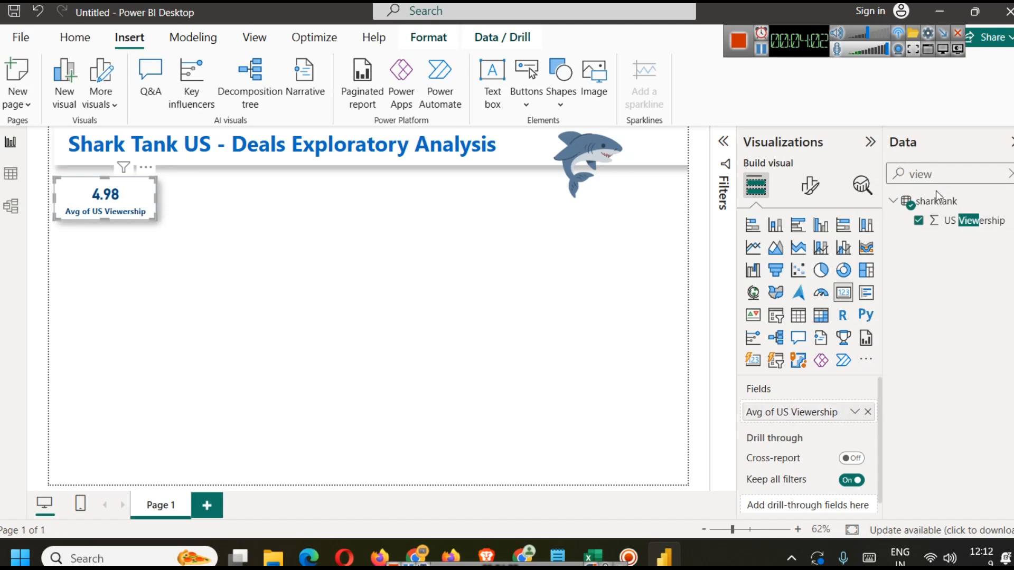
Step: Rename the card's field for this visual to "Avg TRP rating"
click(226, 227)
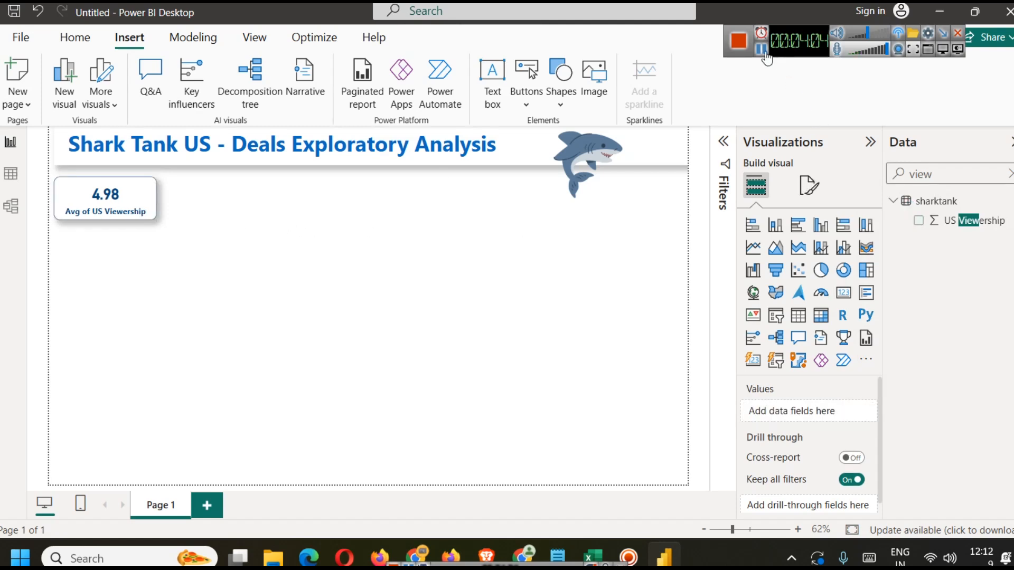
click(99, 210)
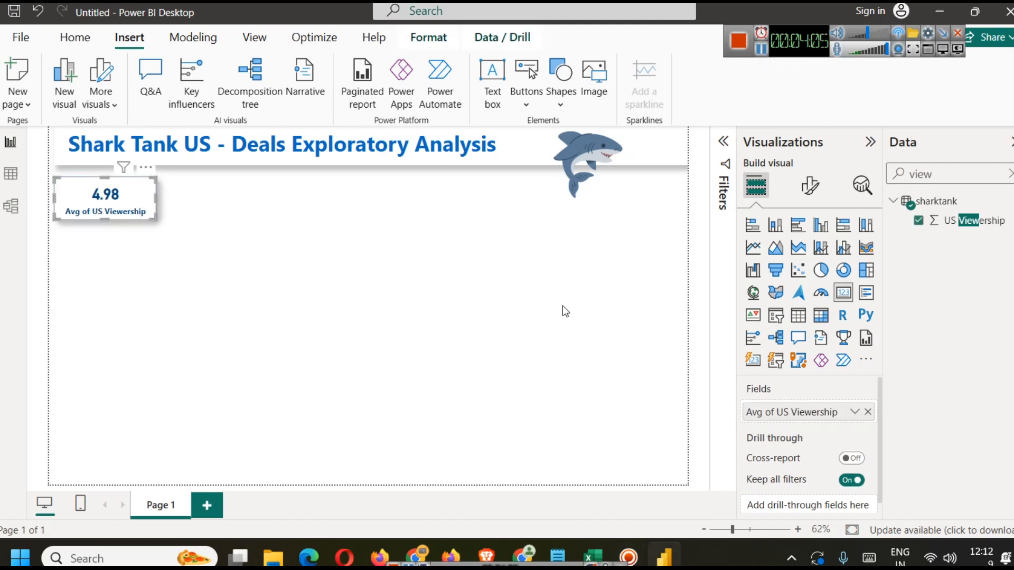
click(855, 412)
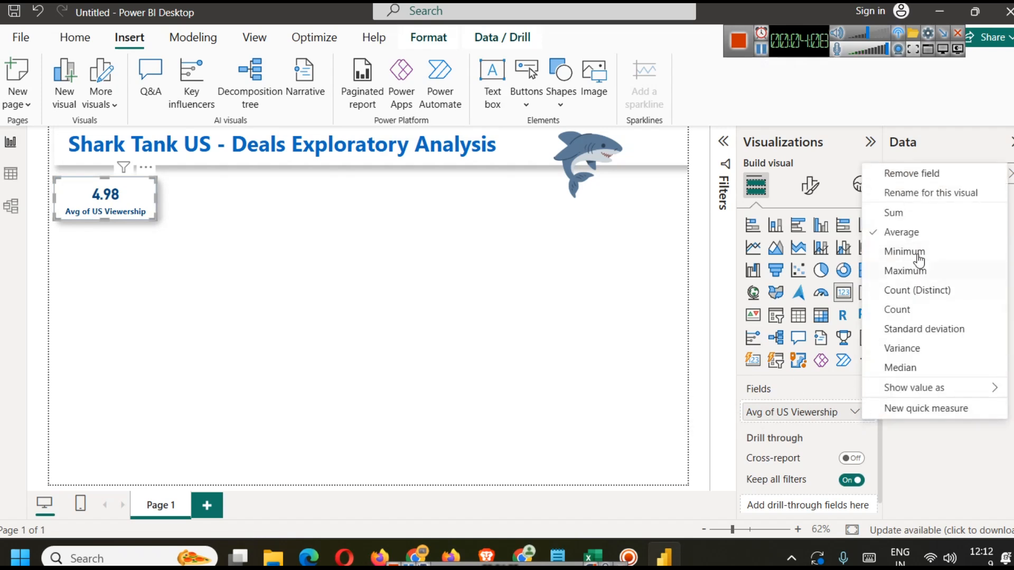
click(925, 193)
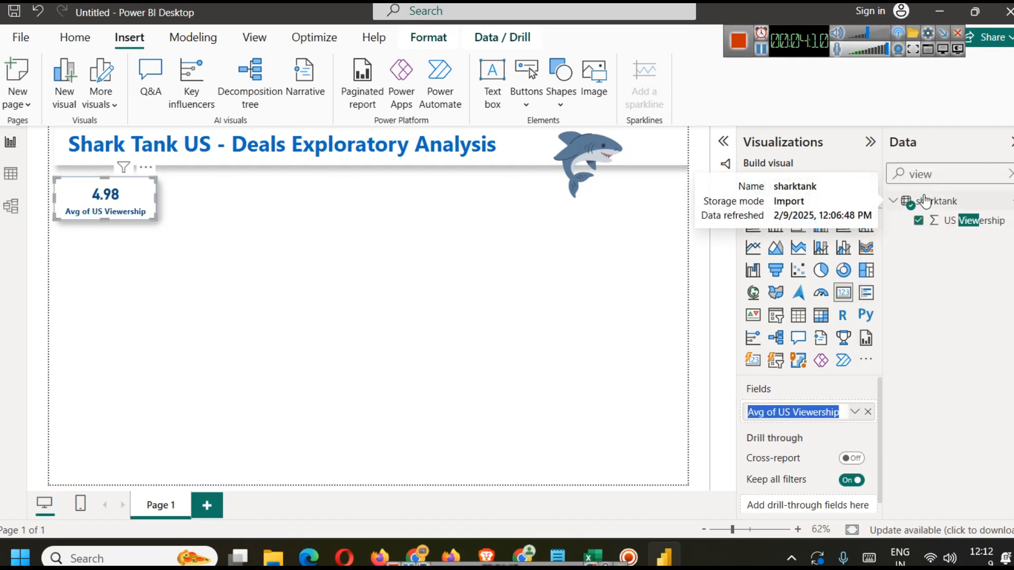
key(End)
key(BackSpace)
key(BackSpace)
key(BackSpace)
key(BackSpace)
key(BackSpace)
key(BackSpace)
key(BackSpace)
key(BackSpace)
key(BackSpace)
key(BackSpace)
text(TRP rating)
key(Return)
click(104, 333)
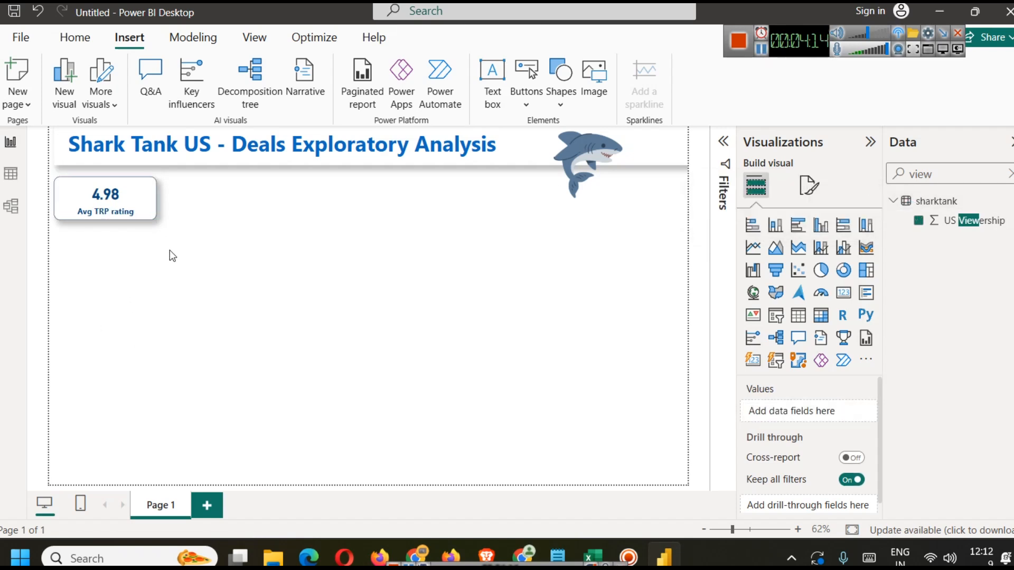
Step: Narrow the card's width to fit its label
click(154, 209)
drag(154, 200, 144, 211)
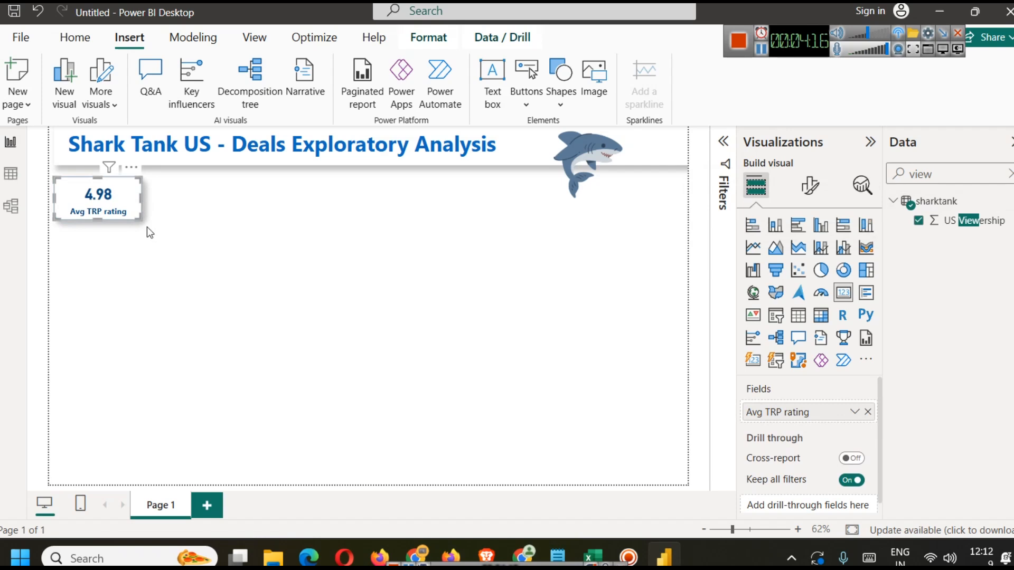
click(156, 266)
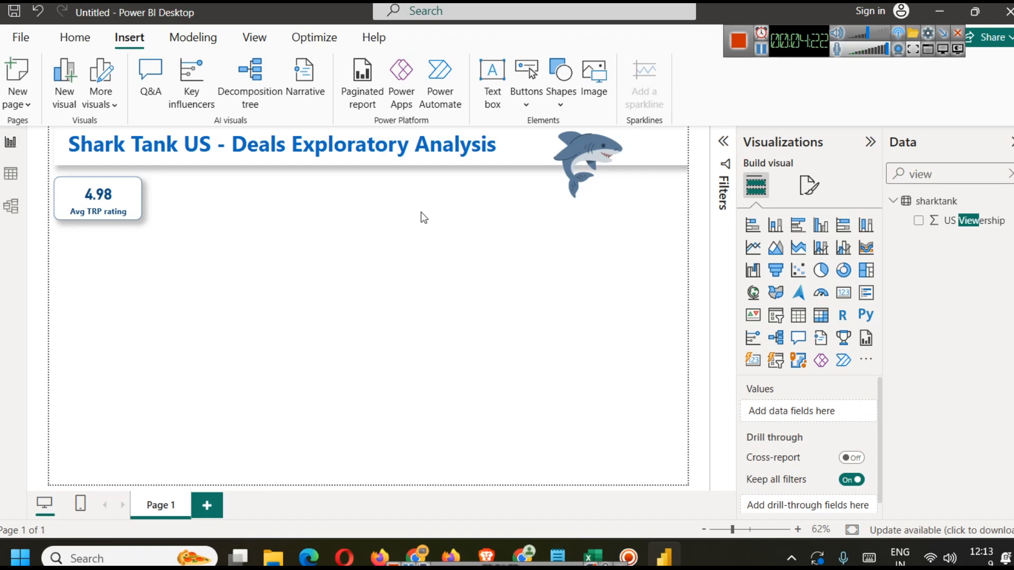
Step: Shrink the shark image and move it beside the end of the title
click(547, 155)
drag(652, 205, 619, 180)
click(636, 263)
drag(565, 153, 520, 150)
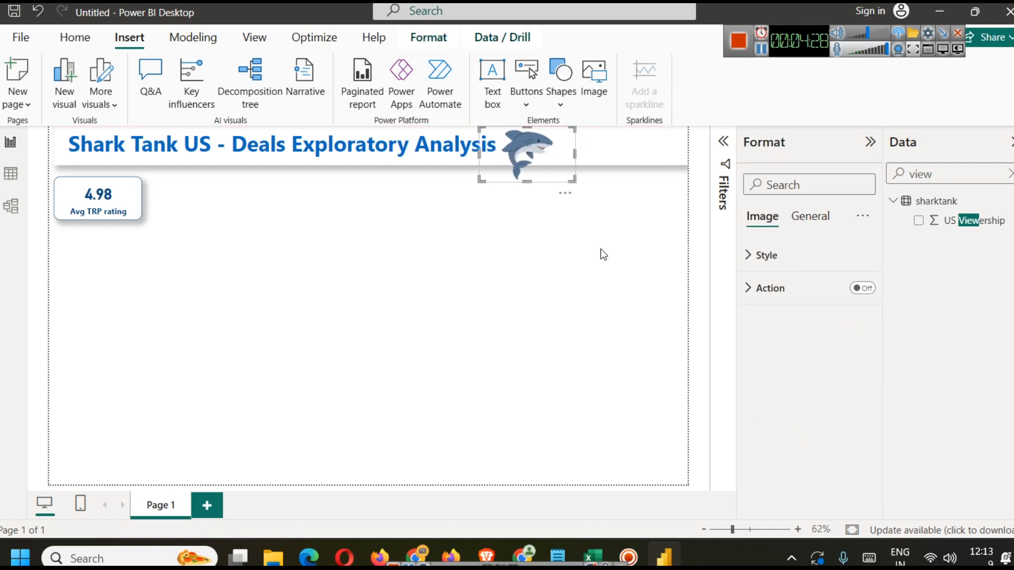
click(600, 250)
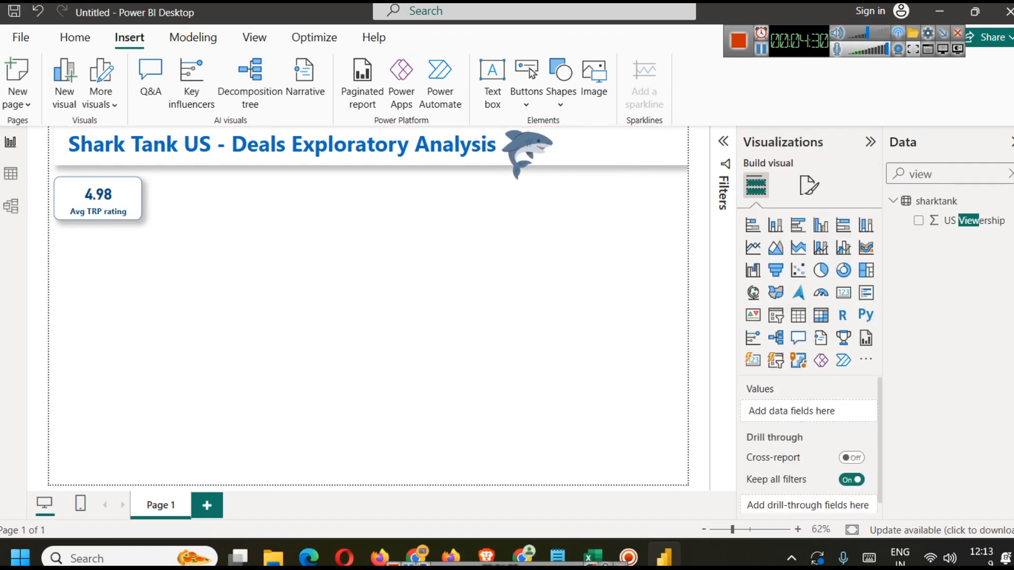
Step: Add a small slicer in the top right corner and put the Season Number field in it
click(1009, 174)
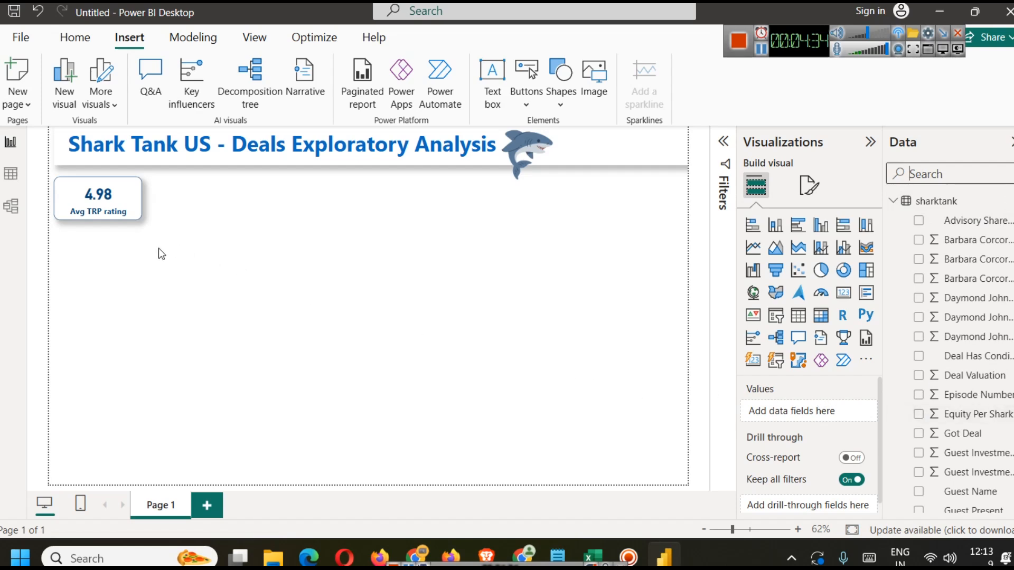
click(776, 317)
drag(82, 306, 645, 155)
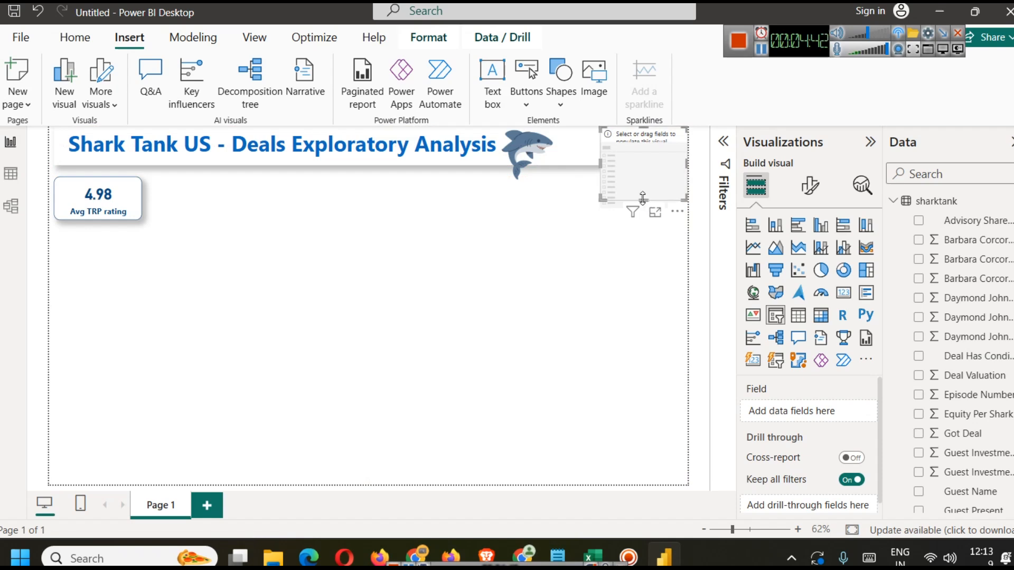
drag(642, 198, 591, 143)
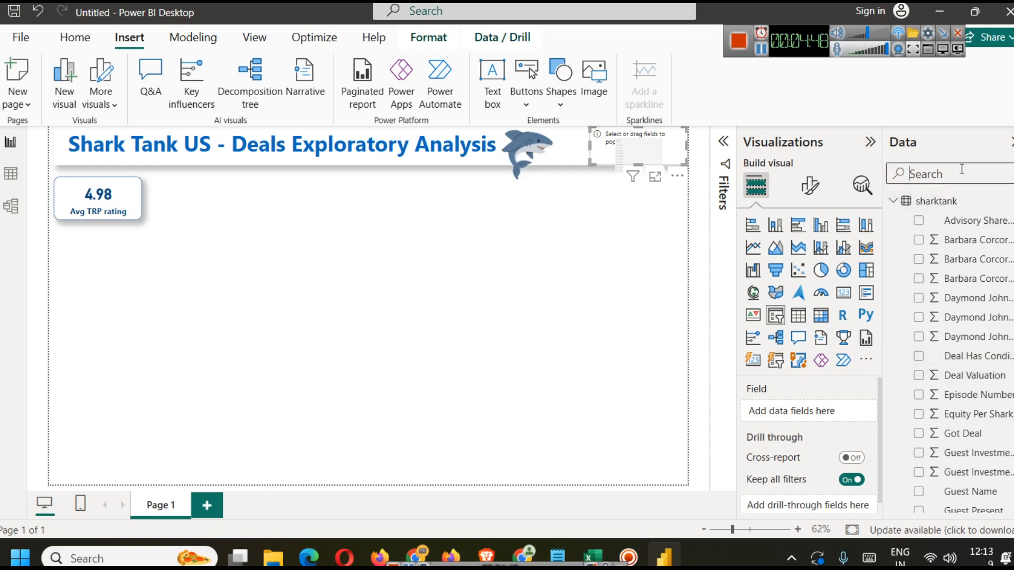
text(sea)
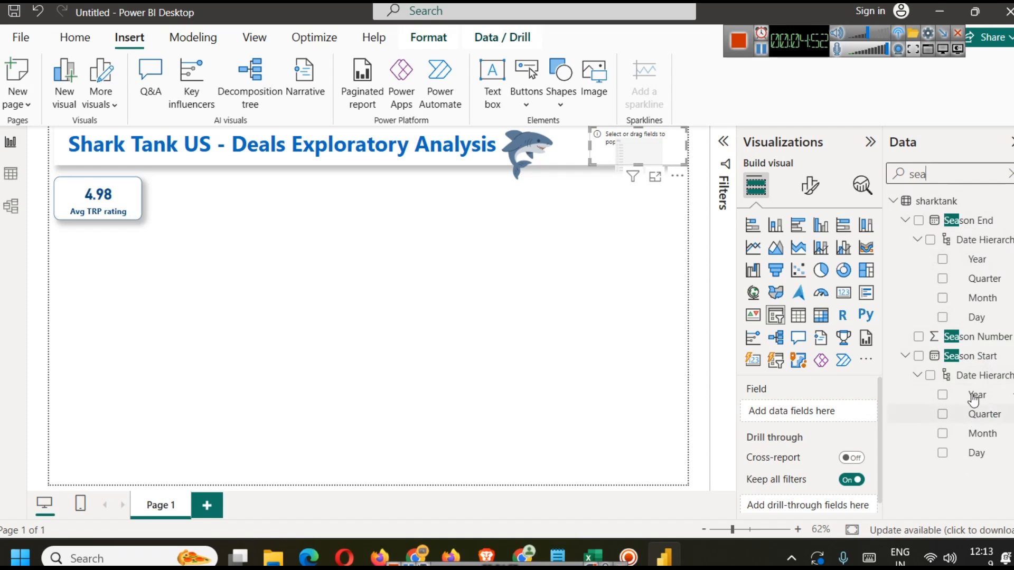
drag(971, 341, 840, 420)
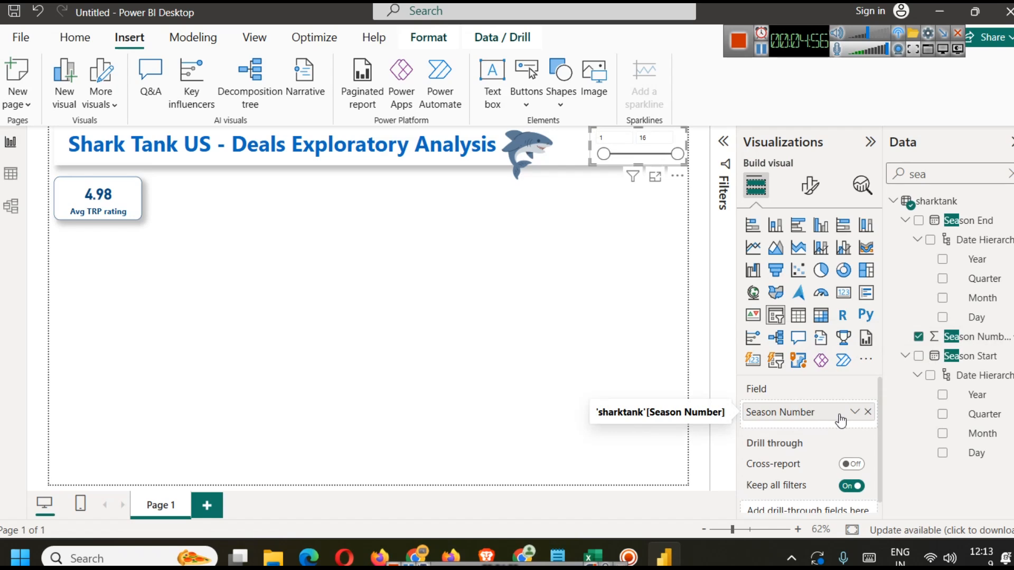
Step: Set the slicer's style to Dropdown
click(818, 185)
click(790, 296)
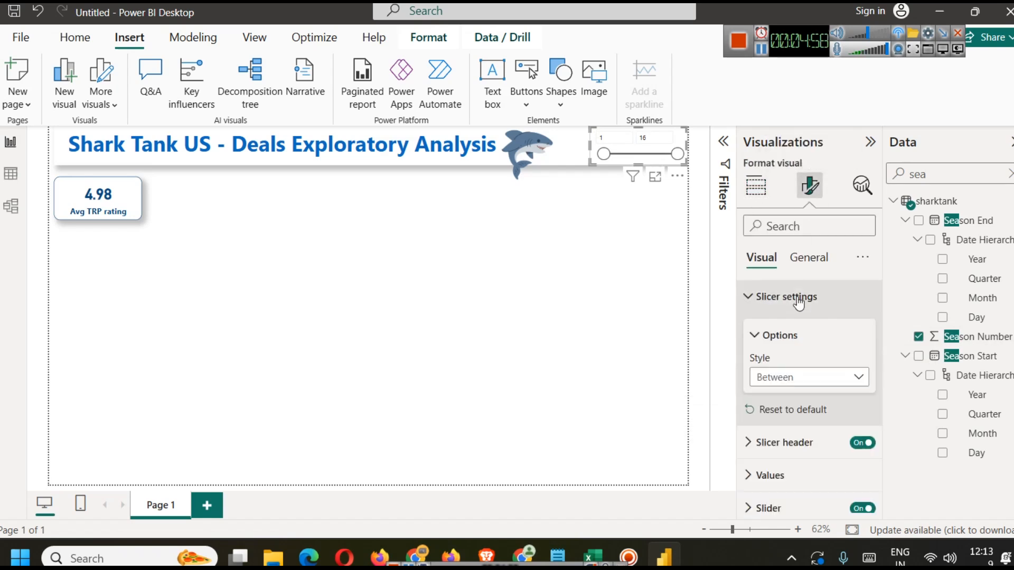
click(815, 380)
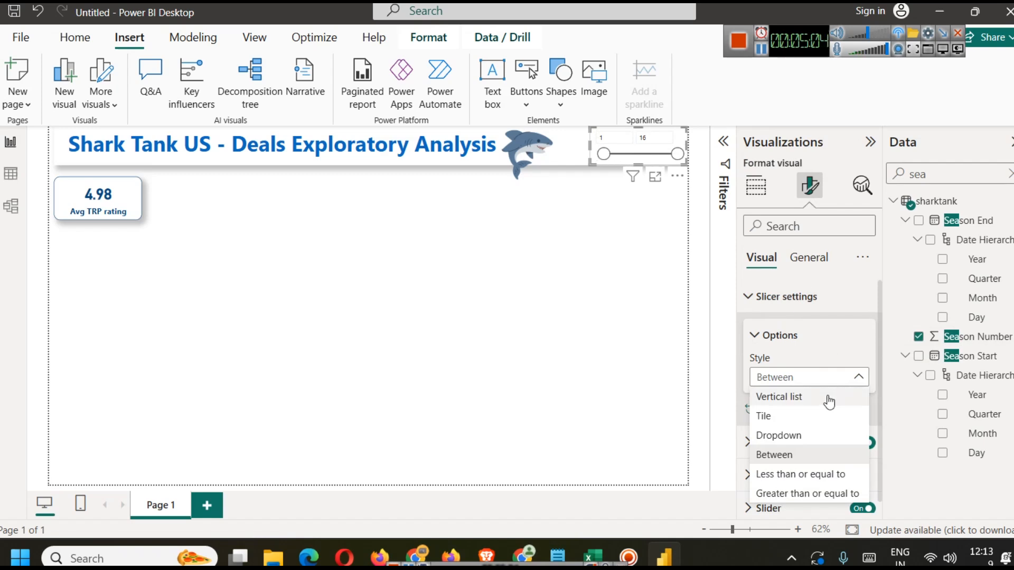
click(796, 435)
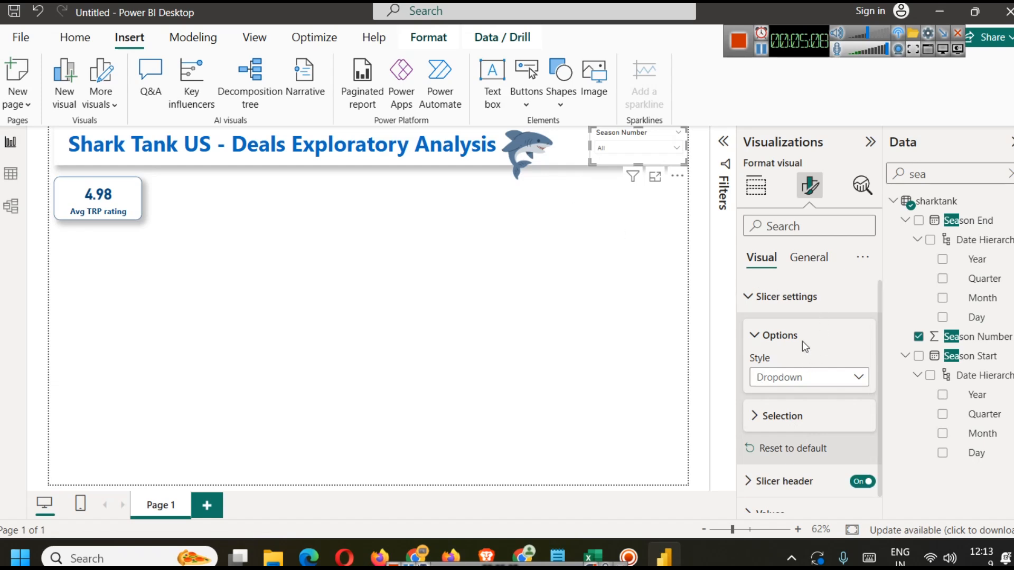
Step: Make the slicer's values text bold and dark blue
click(756, 185)
click(809, 185)
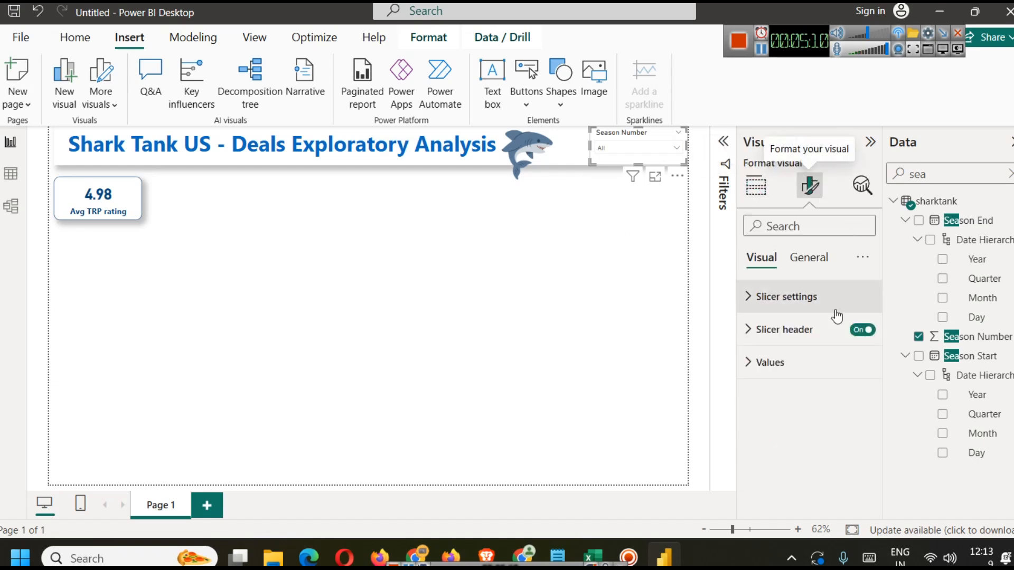
click(772, 362)
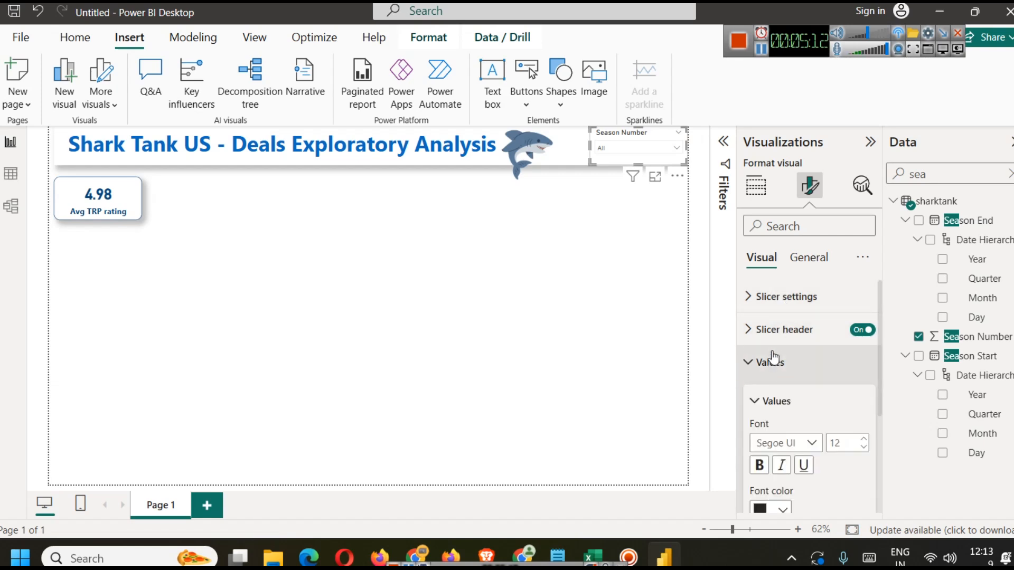
scroll(845, 391, down, 2)
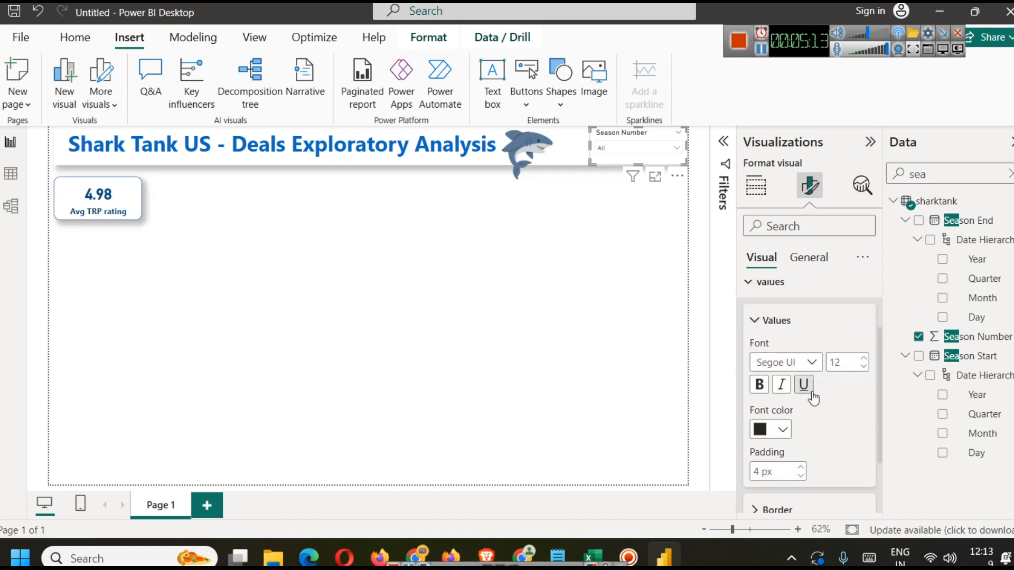
click(782, 431)
click(771, 363)
click(759, 384)
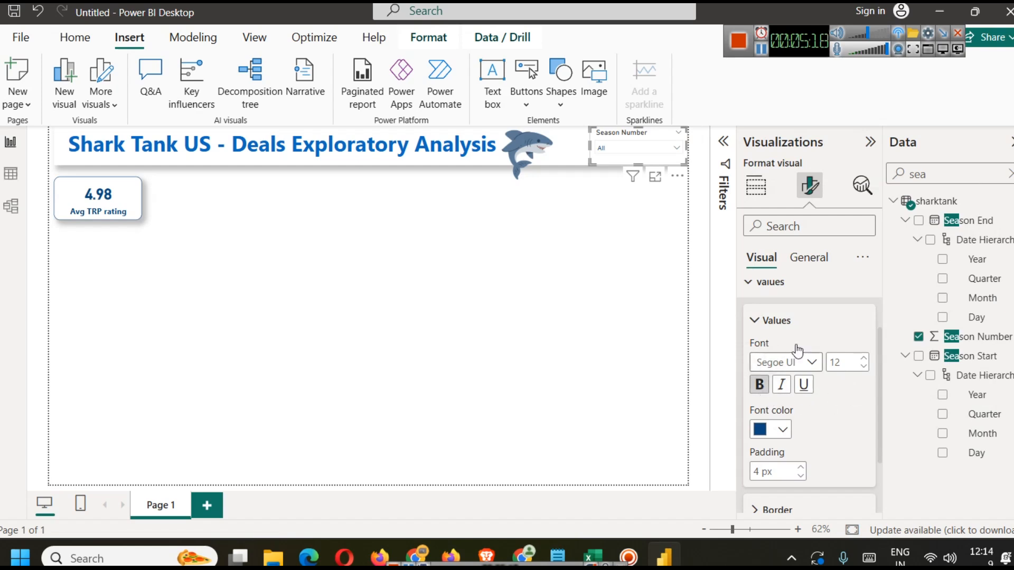
Step: Make the slicer header text bold and set its font color to dark blue
scroll(798, 364, up, 3)
click(810, 333)
scroll(810, 345, down, 2)
click(759, 393)
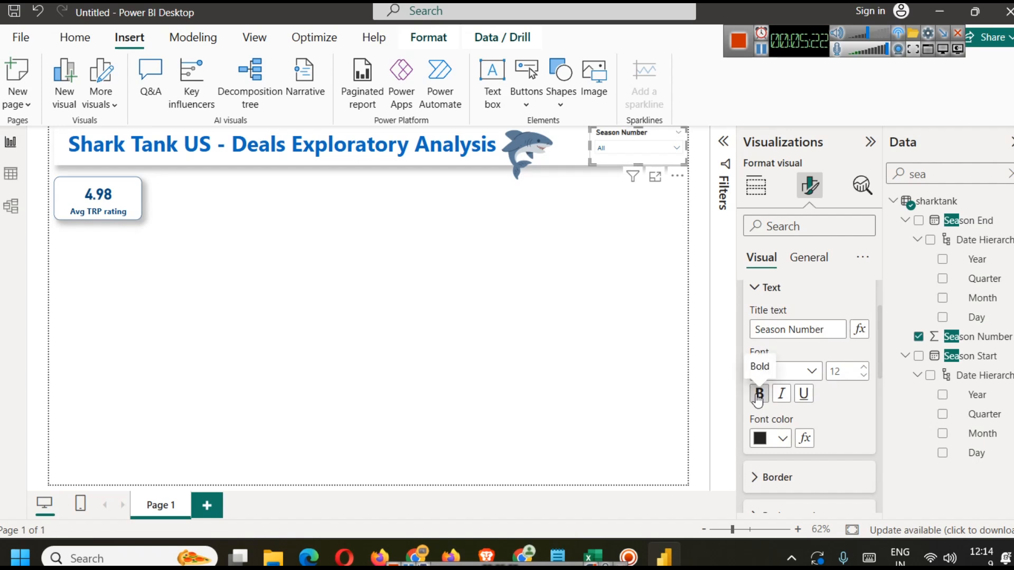
click(782, 438)
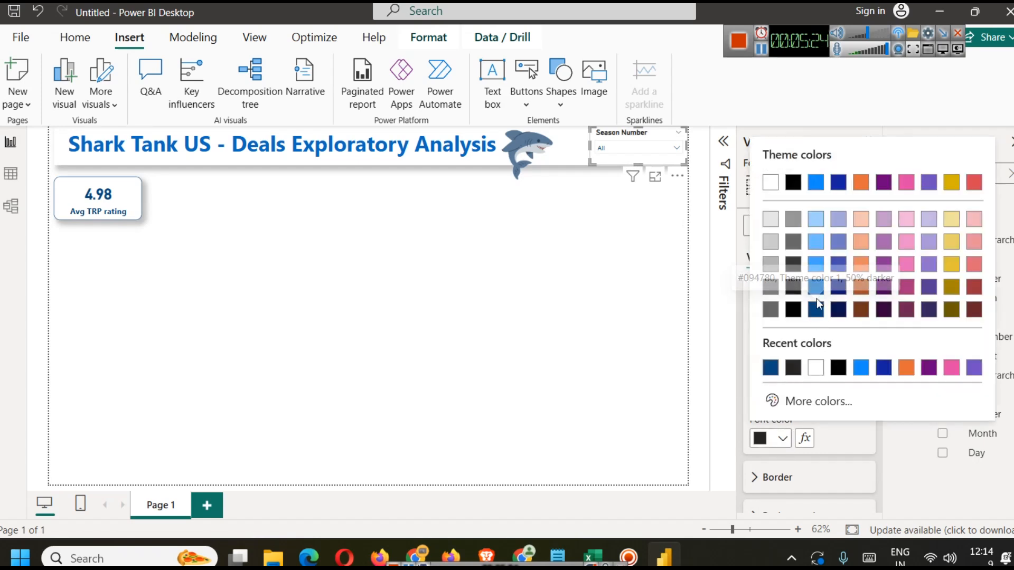
click(816, 295)
click(816, 296)
click(612, 222)
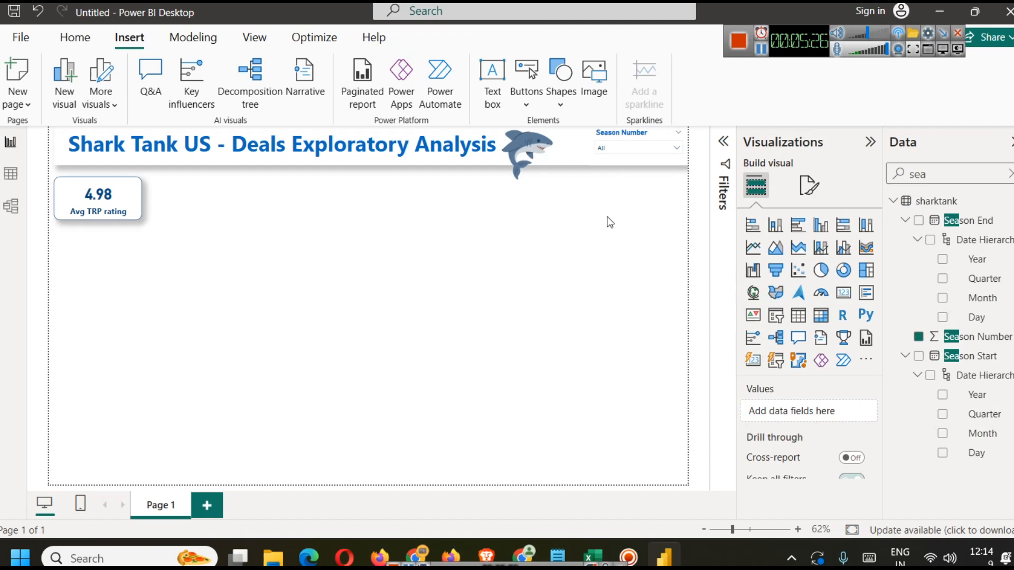
Step: Try out the season slicer by picking various seasons and checking the rating card, then clear the selection
click(646, 144)
scroll(634, 206, down, 3)
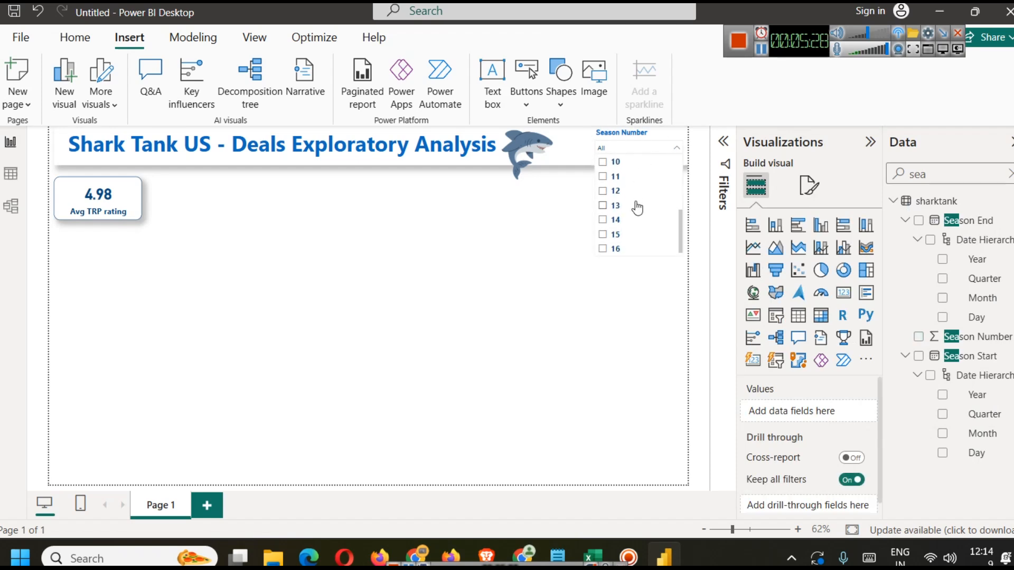
scroll(635, 206, up, 3)
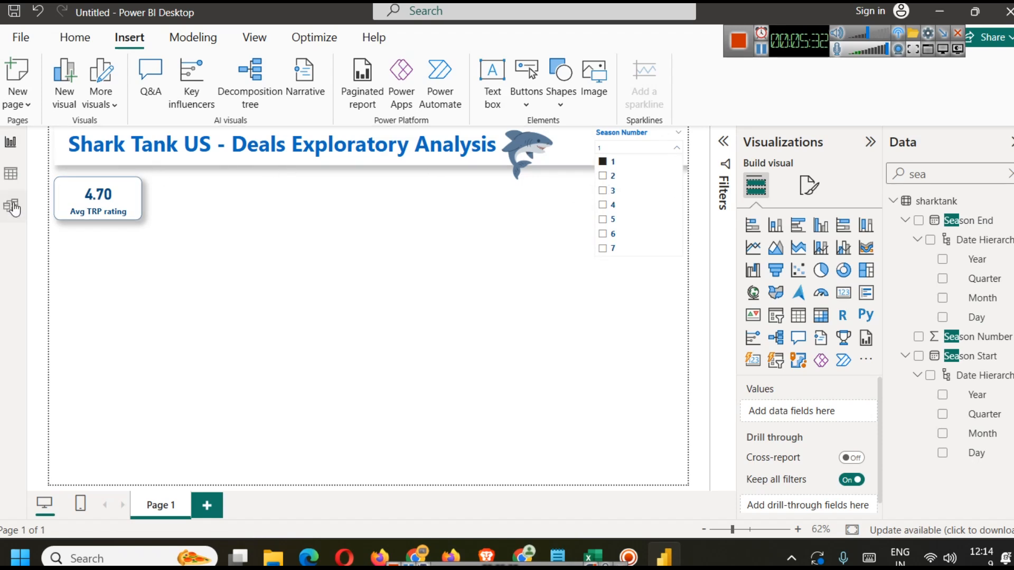
scroll(634, 211, down, 3)
click(613, 247)
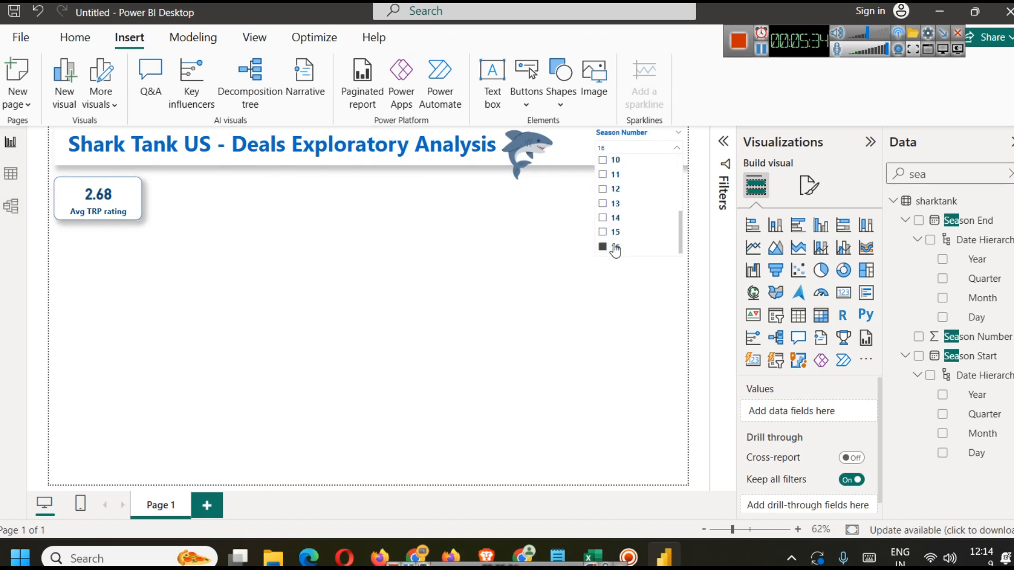
click(615, 232)
click(615, 218)
click(617, 191)
click(616, 178)
scroll(620, 217, up, 2)
click(618, 202)
click(611, 174)
click(614, 187)
click(614, 201)
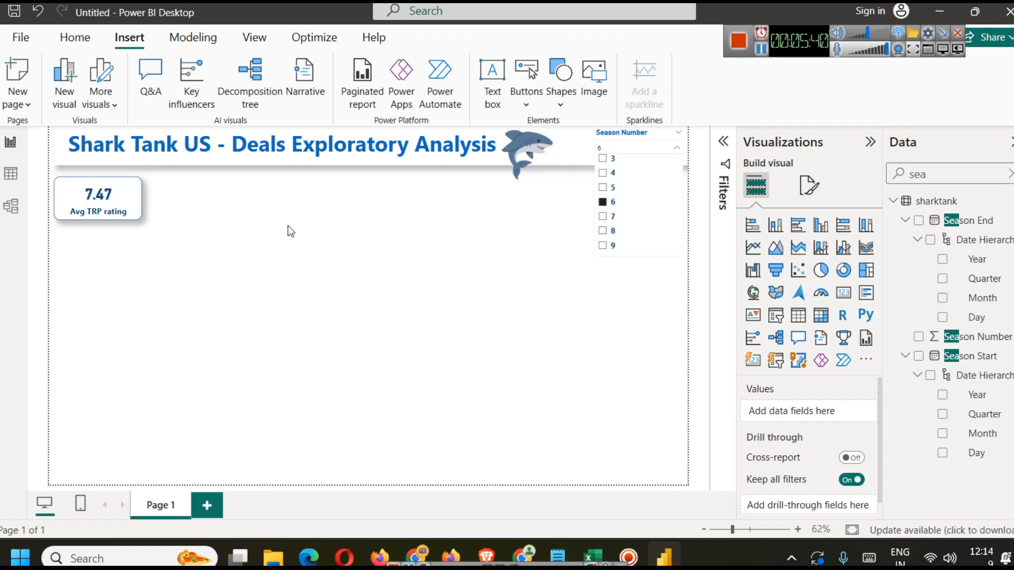
scroll(618, 230, up, 2)
click(613, 233)
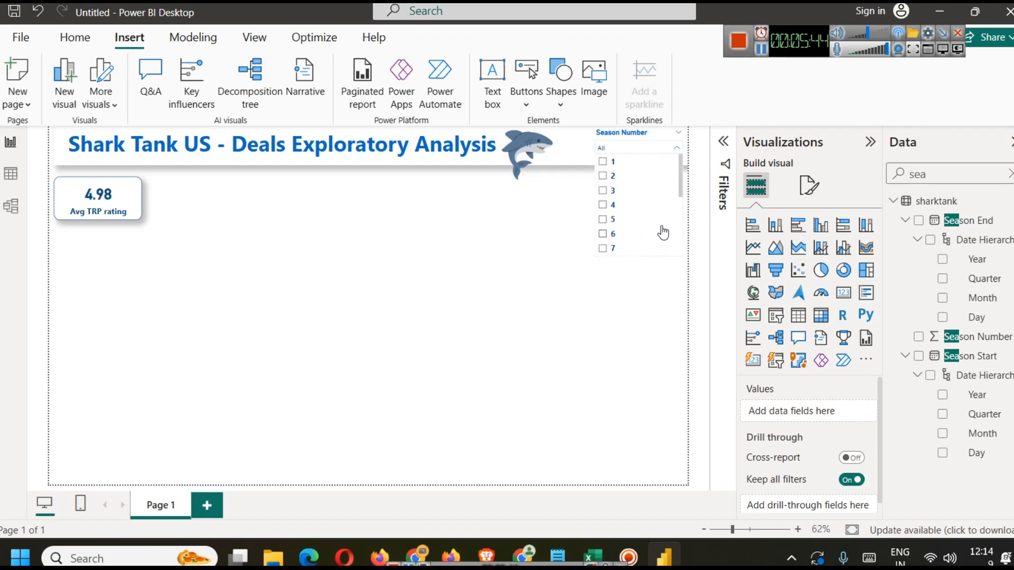
click(590, 328)
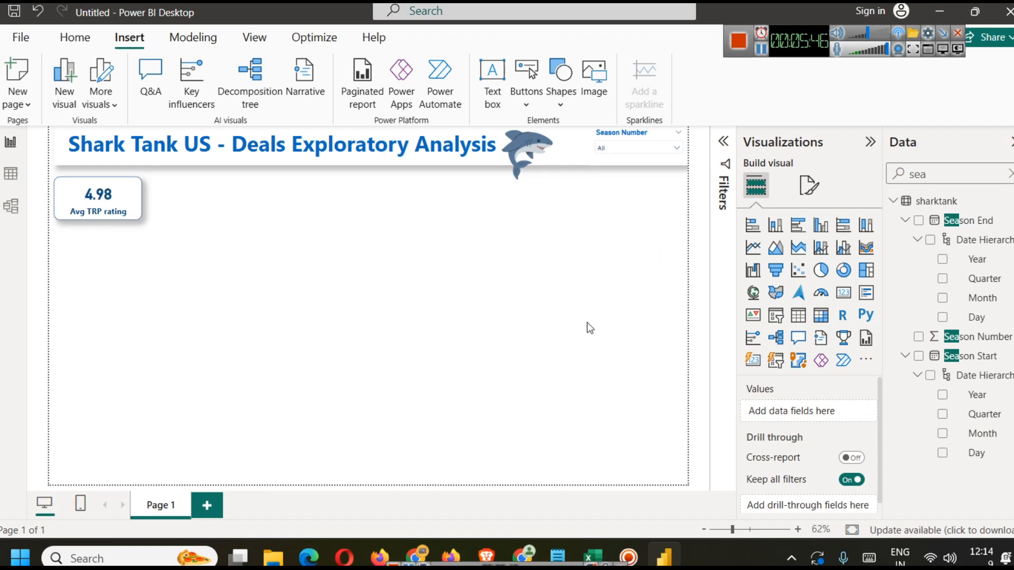
Step: Nudge the season slicer slightly downward
click(650, 132)
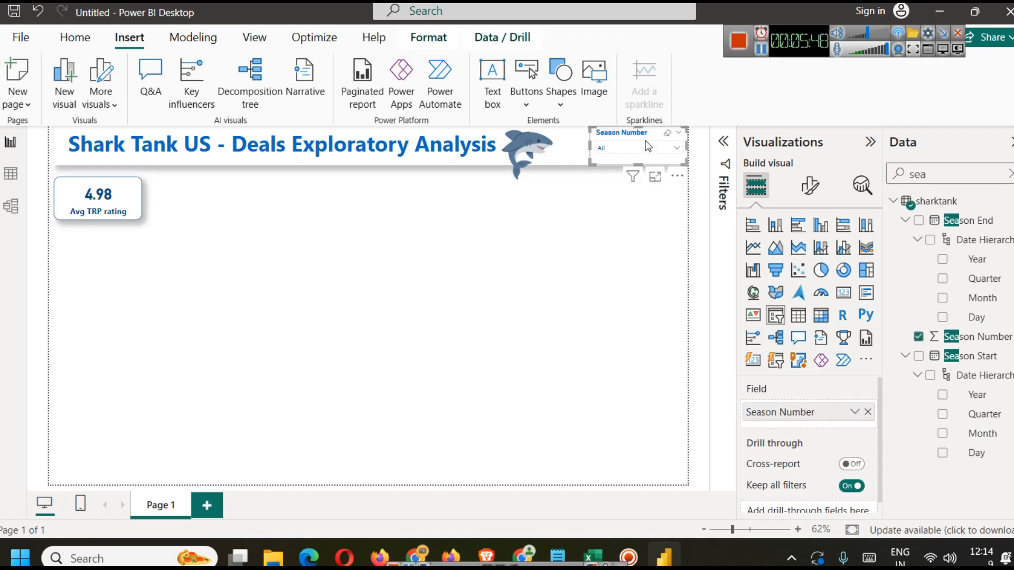
drag(639, 151, 635, 154)
key(Down)
key(Down)
key(Down)
click(625, 240)
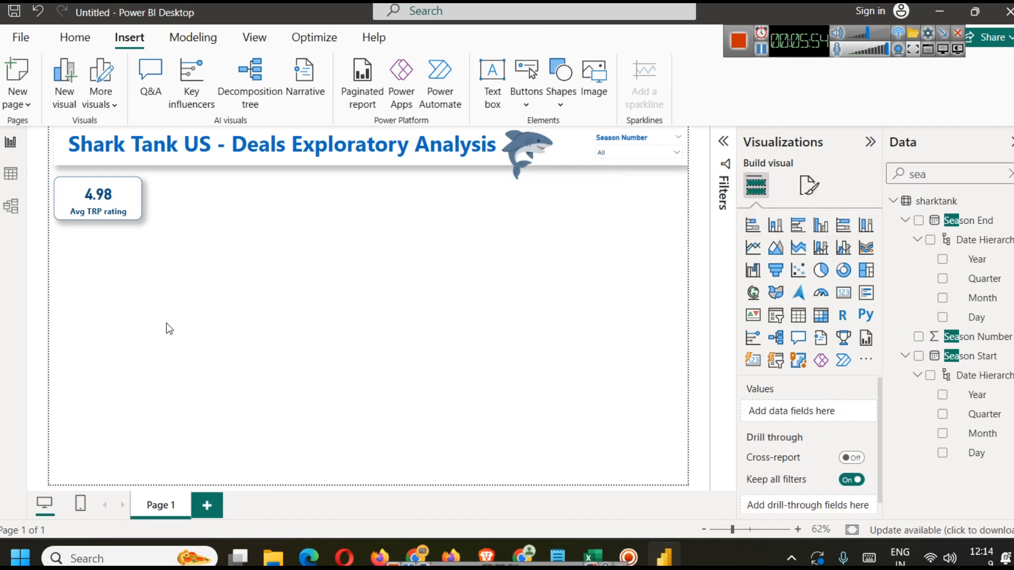
Step: Insert a stacked column chart below the rating card and resize it to a small box
click(775, 225)
drag(87, 306, 233, 291)
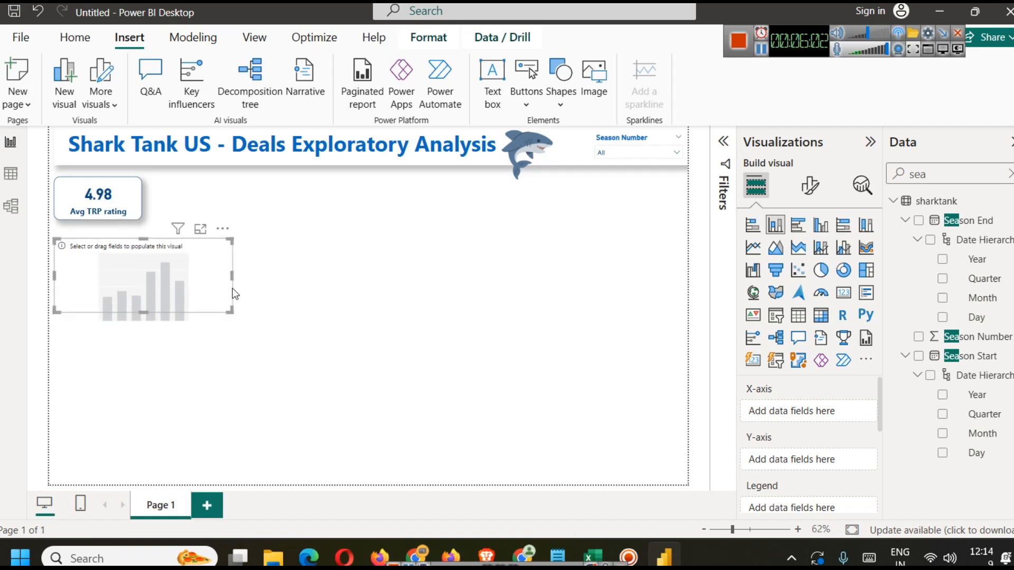
drag(157, 310, 150, 332)
click(315, 299)
click(158, 272)
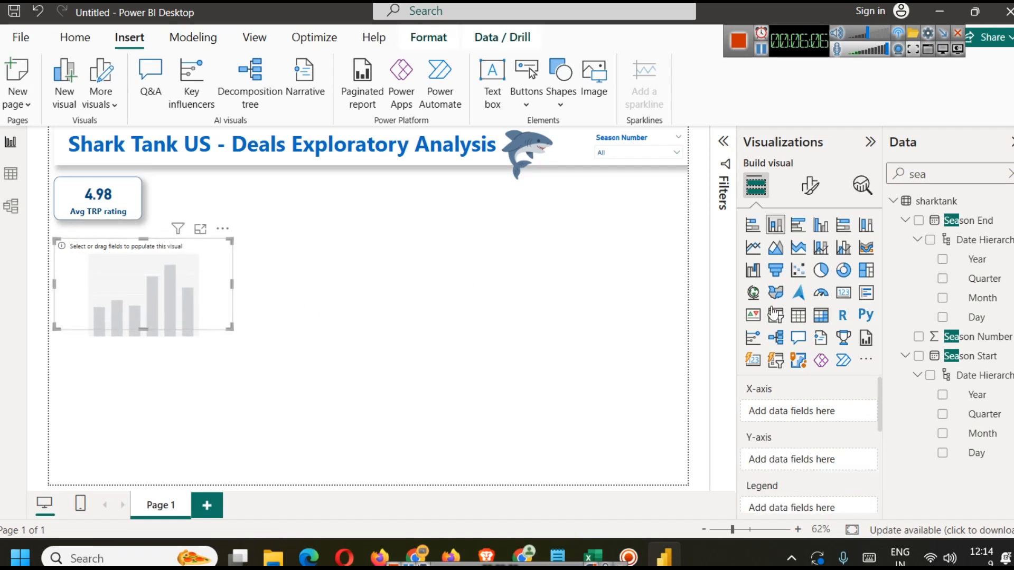
Step: Plot Season Number on the chart's X-axis and the average of US Viewership on its Y-axis
drag(989, 338, 826, 405)
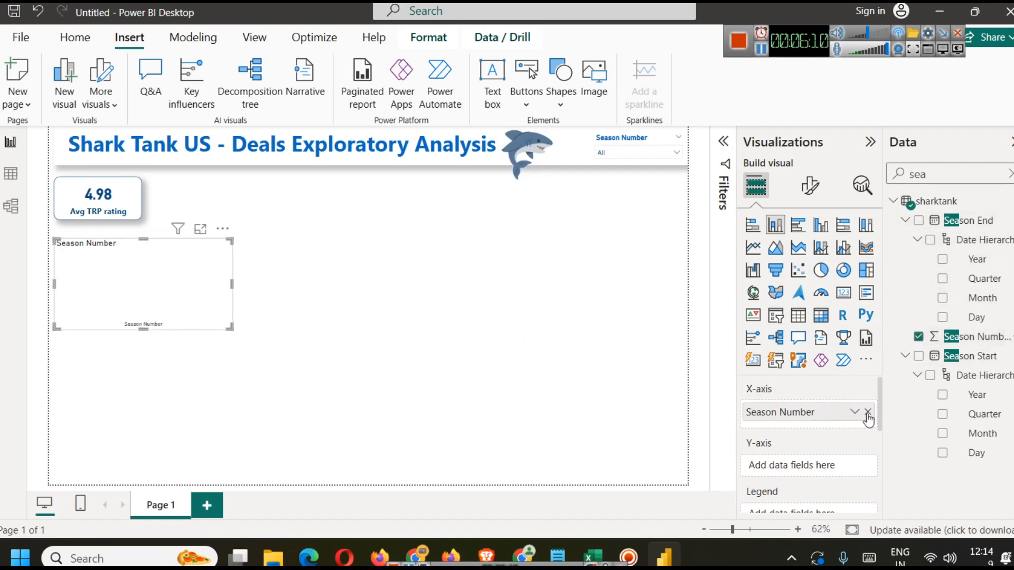
click(1008, 175)
text(us)
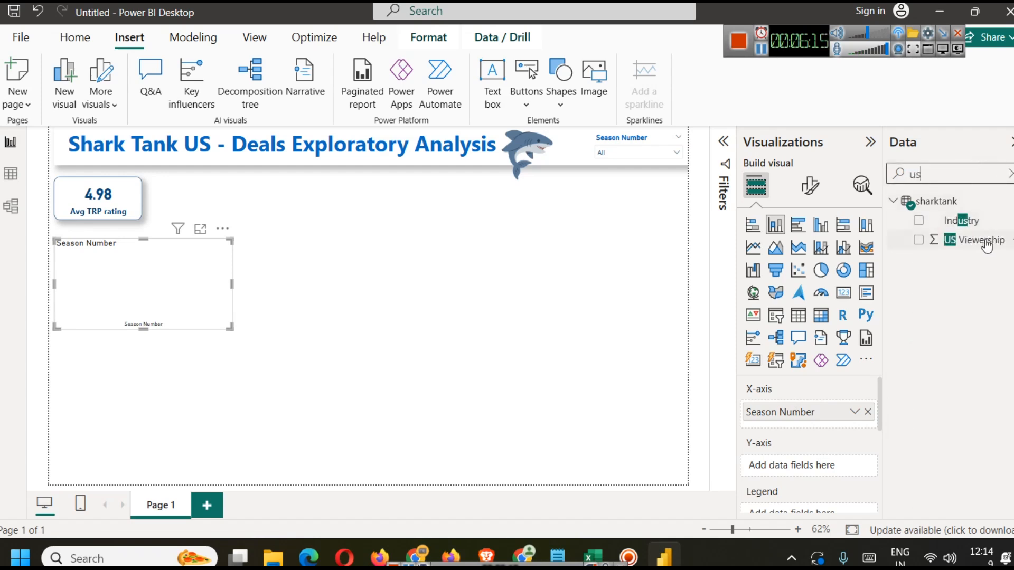
drag(946, 241, 815, 469)
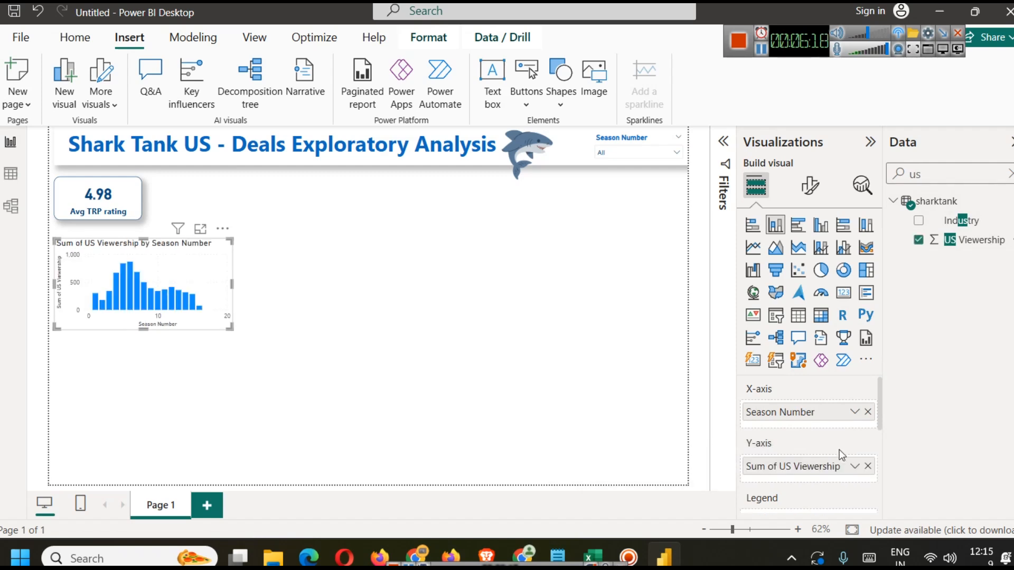
click(855, 467)
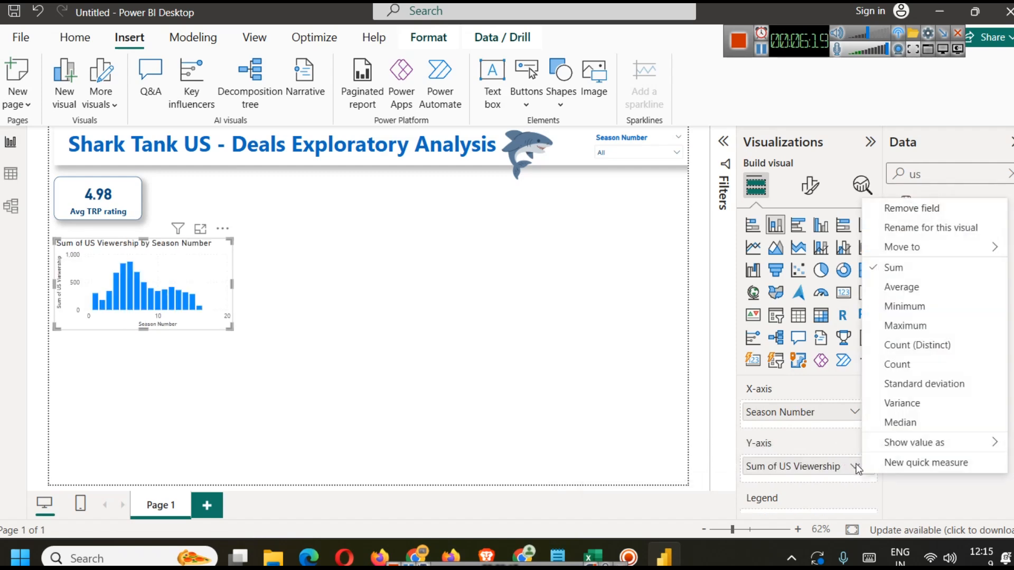
click(904, 287)
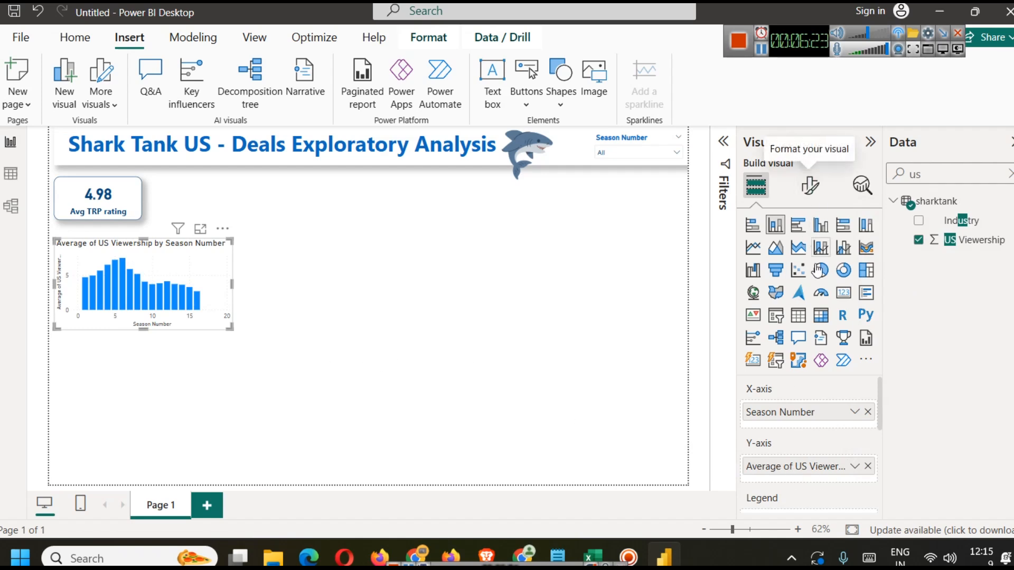
Step: Turn on data labels for the column chart
scroll(826, 426, down, 5)
scroll(825, 426, up, 5)
click(809, 185)
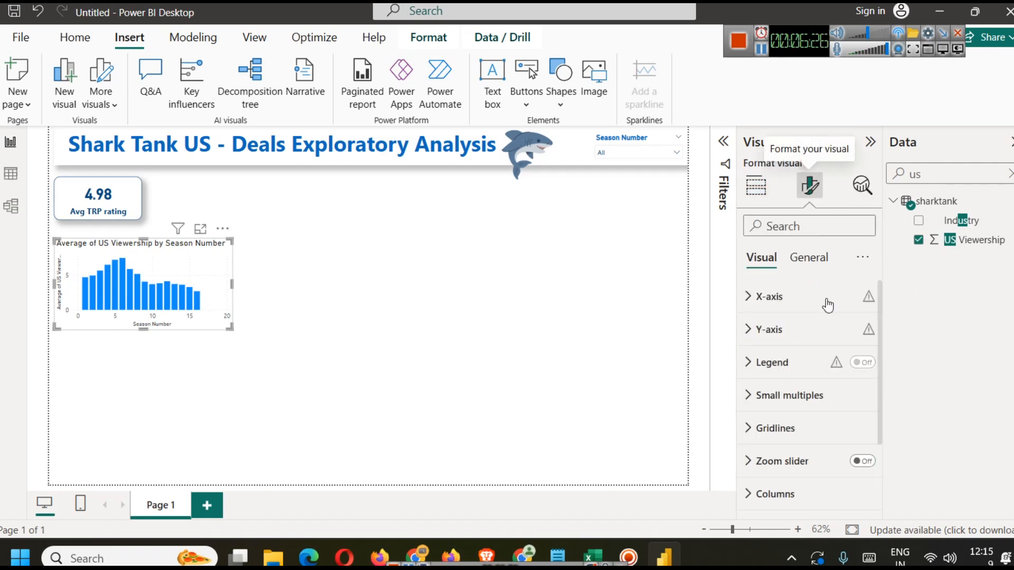
scroll(812, 366, down, 2)
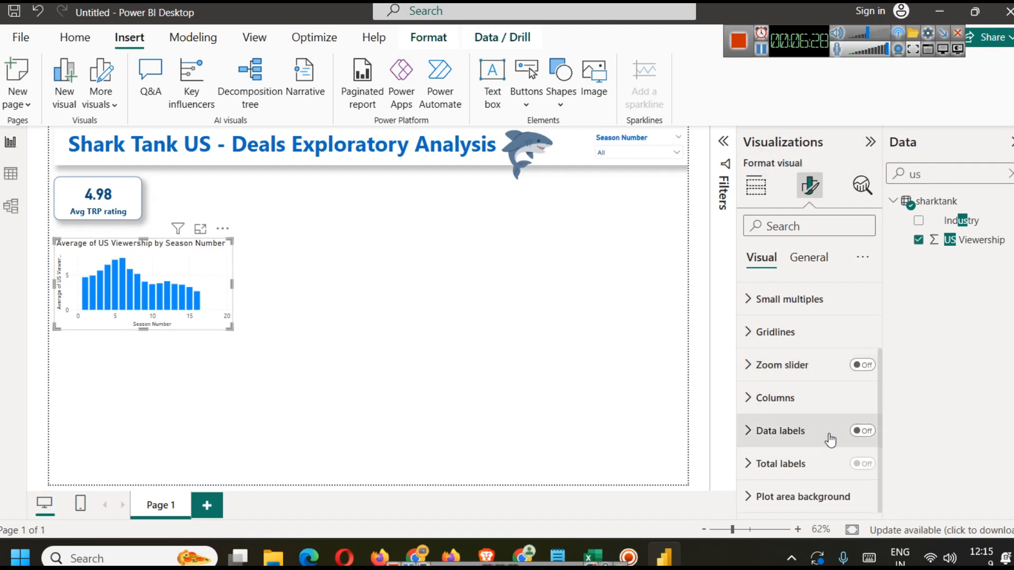
click(863, 431)
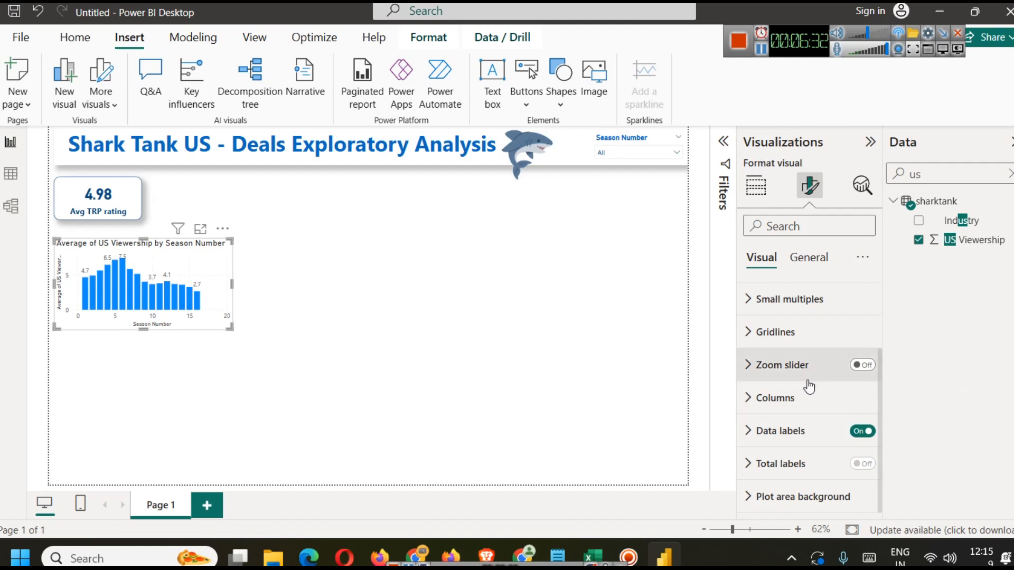
Step: Set the chart's column color to dark blue
click(781, 397)
scroll(781, 398, down, 4)
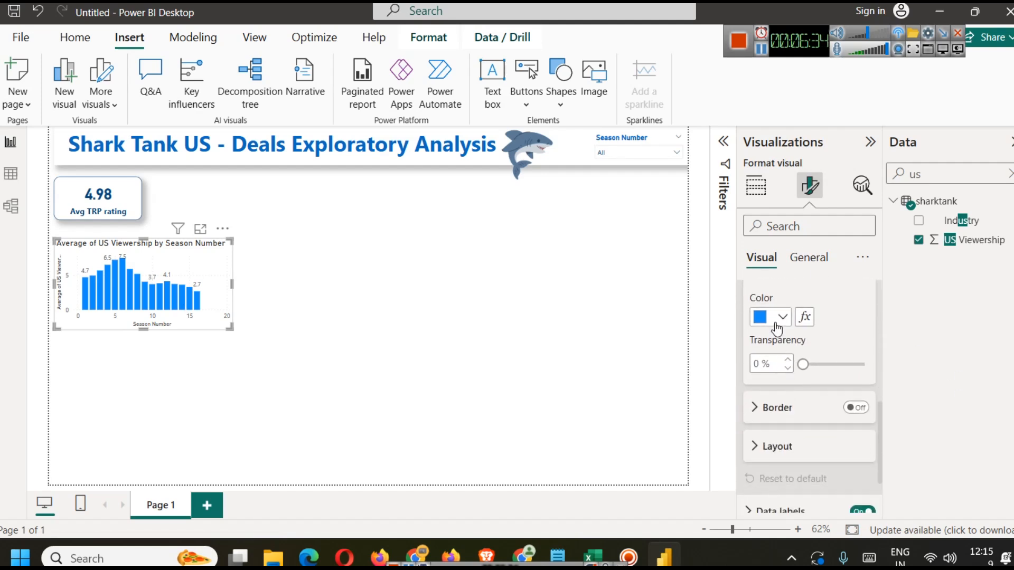
click(777, 320)
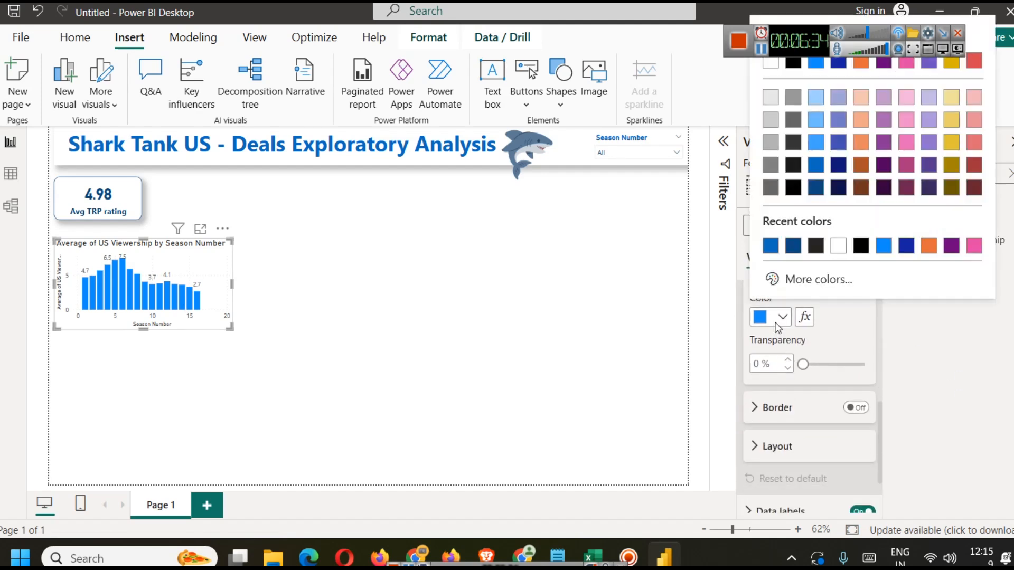
click(819, 169)
click(374, 343)
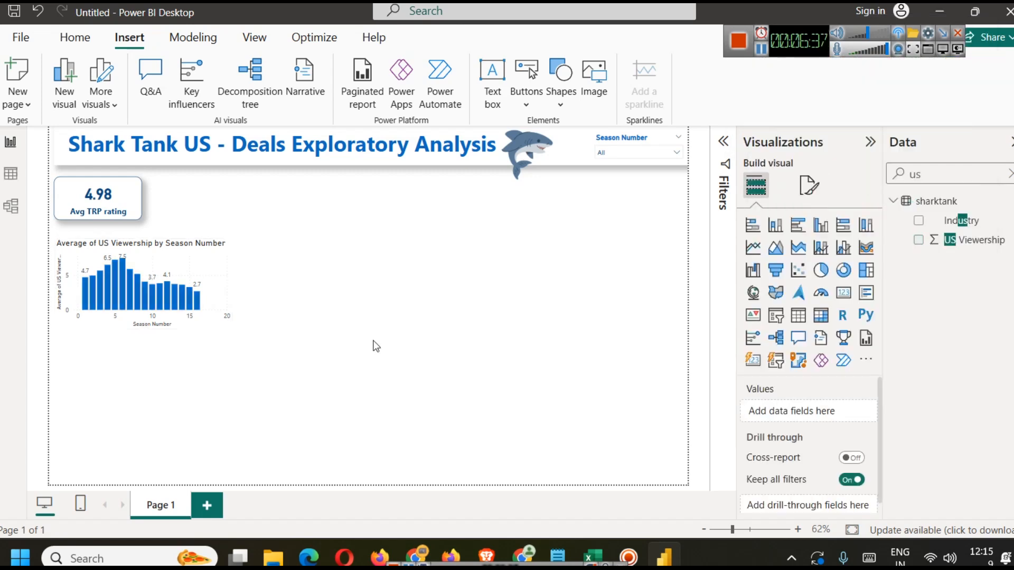
Step: Change the column chart's title text to Avg TRP Per Season
click(214, 286)
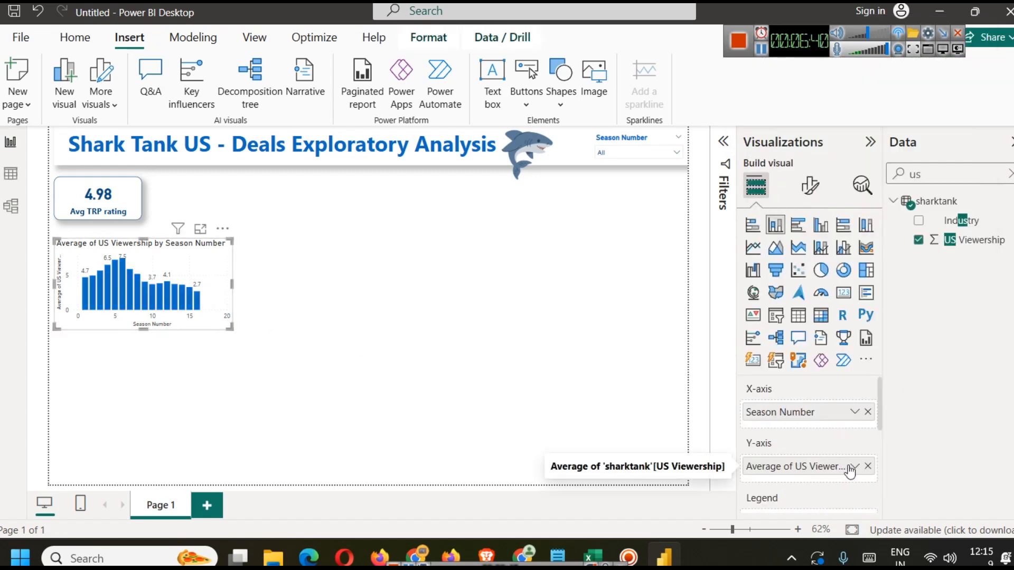
click(809, 185)
click(808, 257)
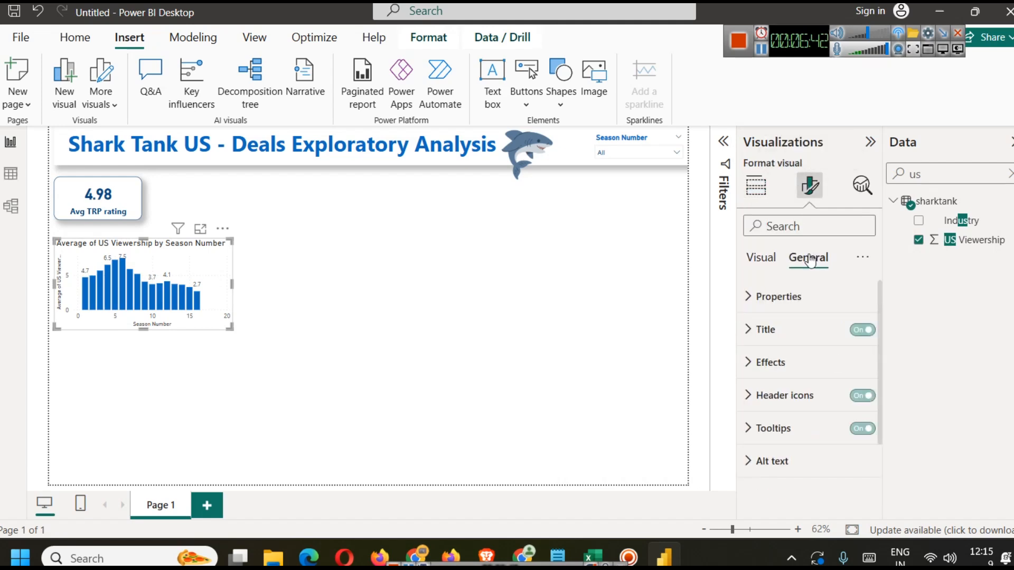
click(764, 329)
click(777, 411)
text(Avg TRP Per Season)
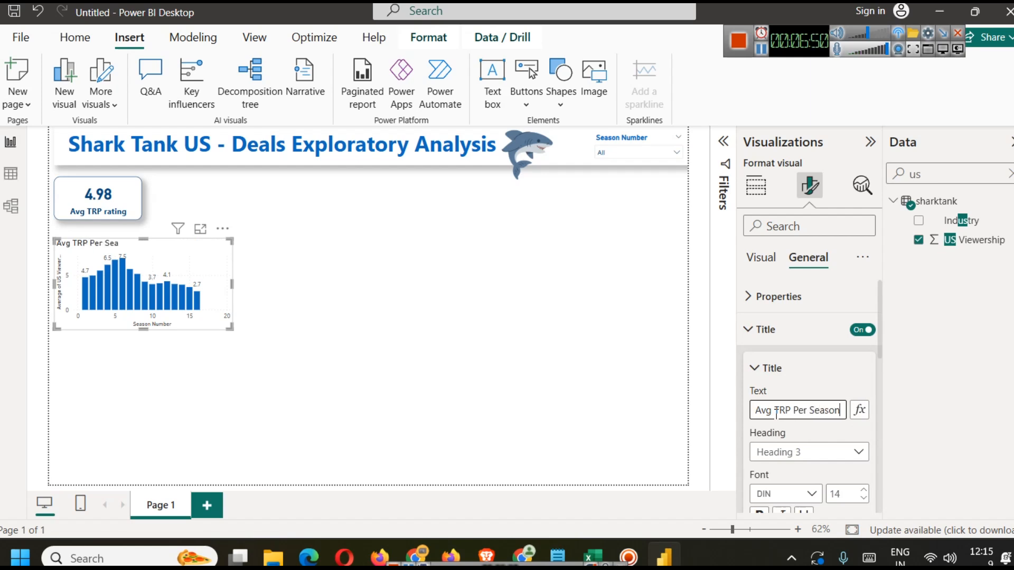
click(355, 304)
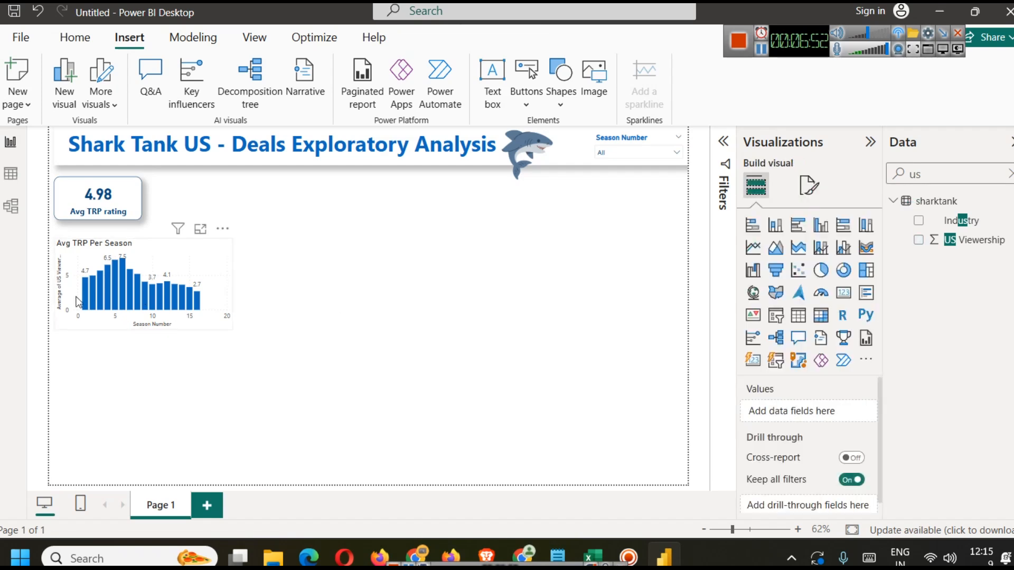
Step: Enable the shadow effect on the column chart
click(195, 249)
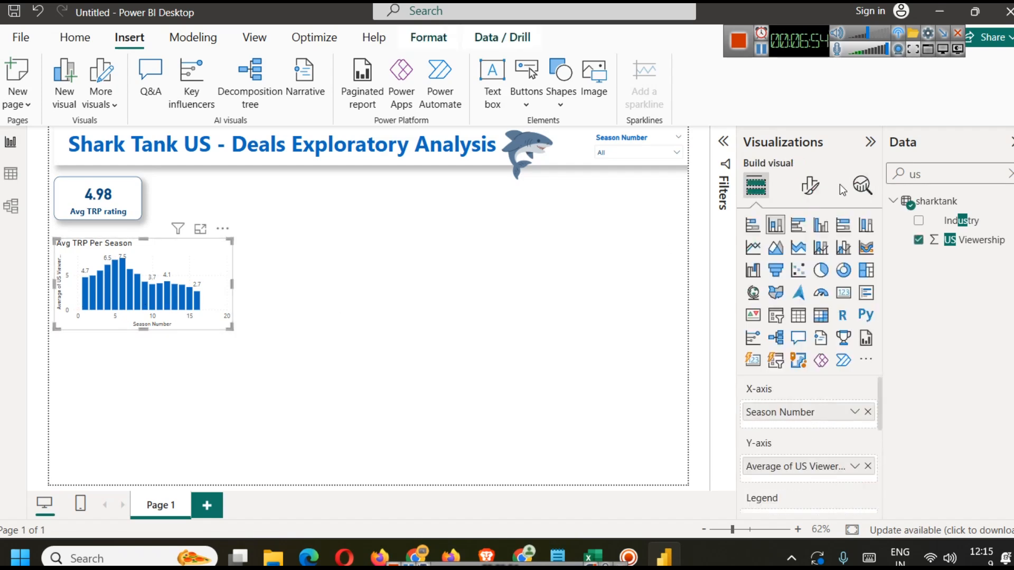
click(813, 185)
scroll(799, 327, up, 3)
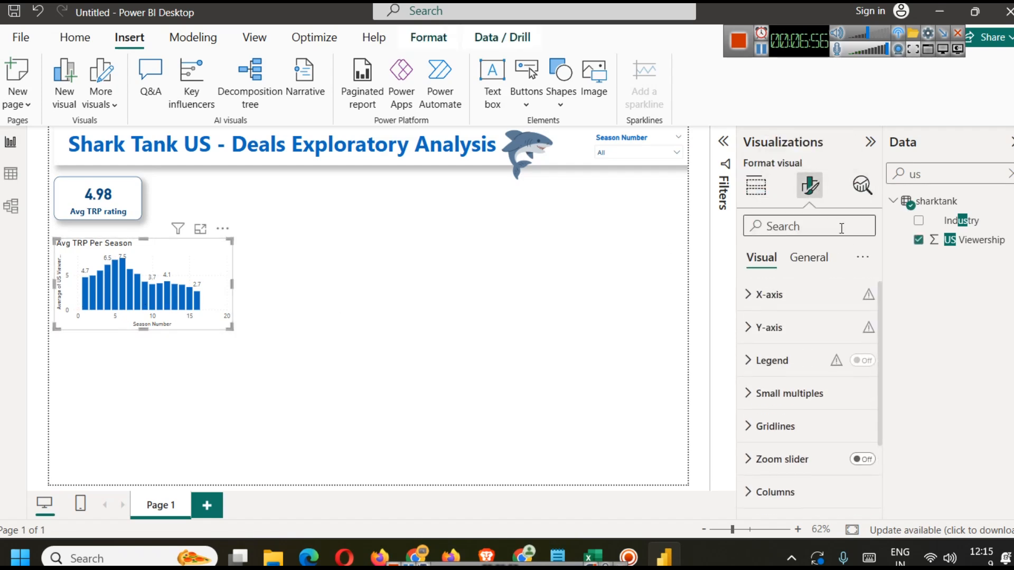
click(827, 263)
click(793, 365)
scroll(803, 396, down, 3)
click(856, 411)
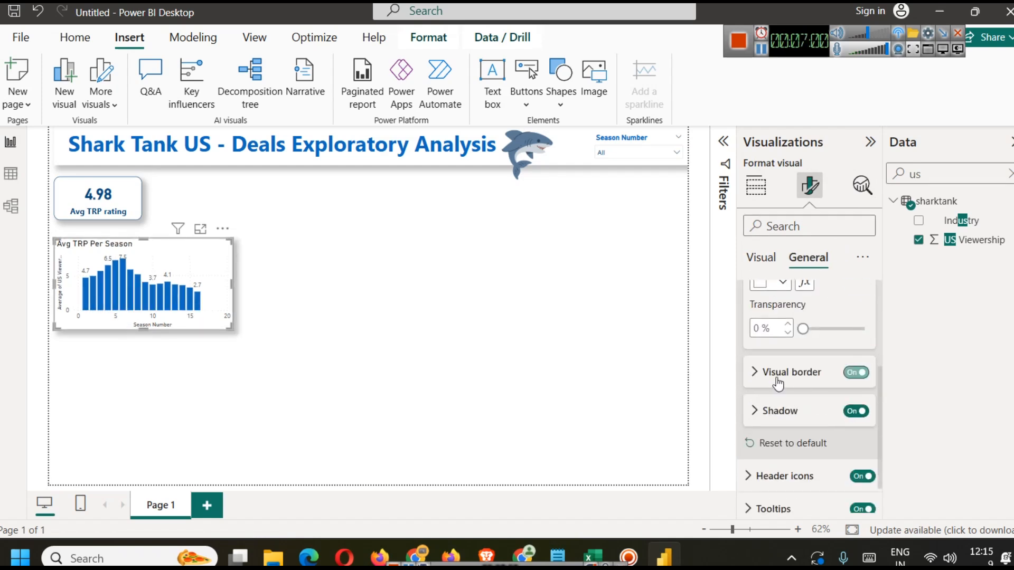
Step: Turn on the column chart's visual border and set its rounded corners to 12 px
click(855, 372)
click(771, 413)
click(772, 342)
double_click(757, 461)
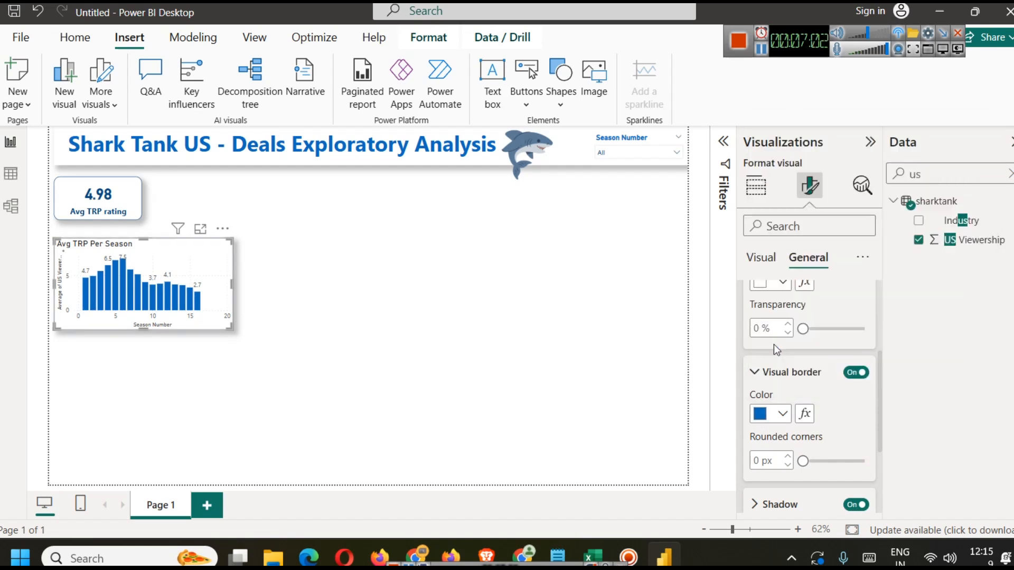
text(12)
click(462, 356)
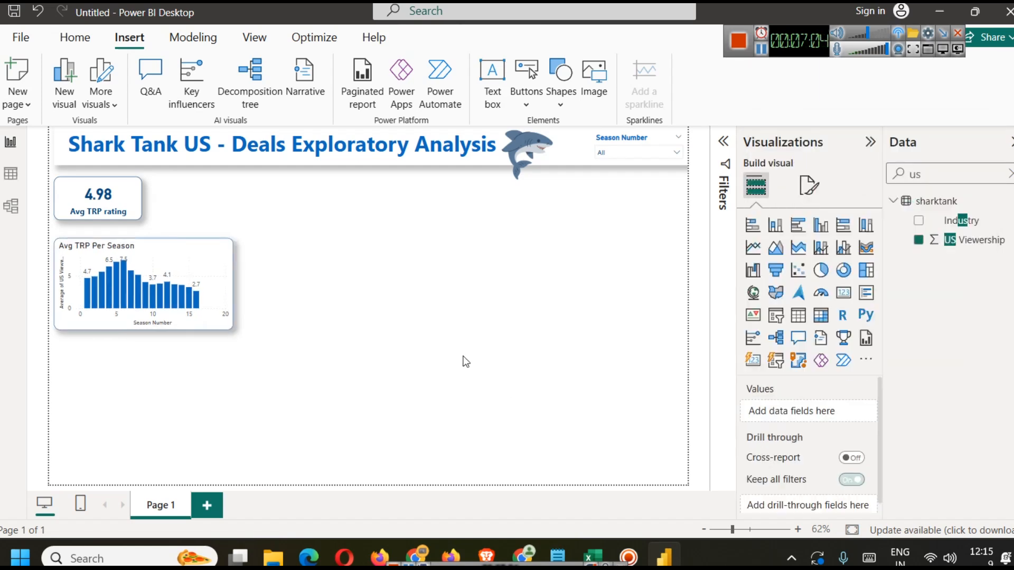
Step: Style the column chart's title as bold, dark blue and centered
click(220, 263)
click(809, 185)
click(808, 257)
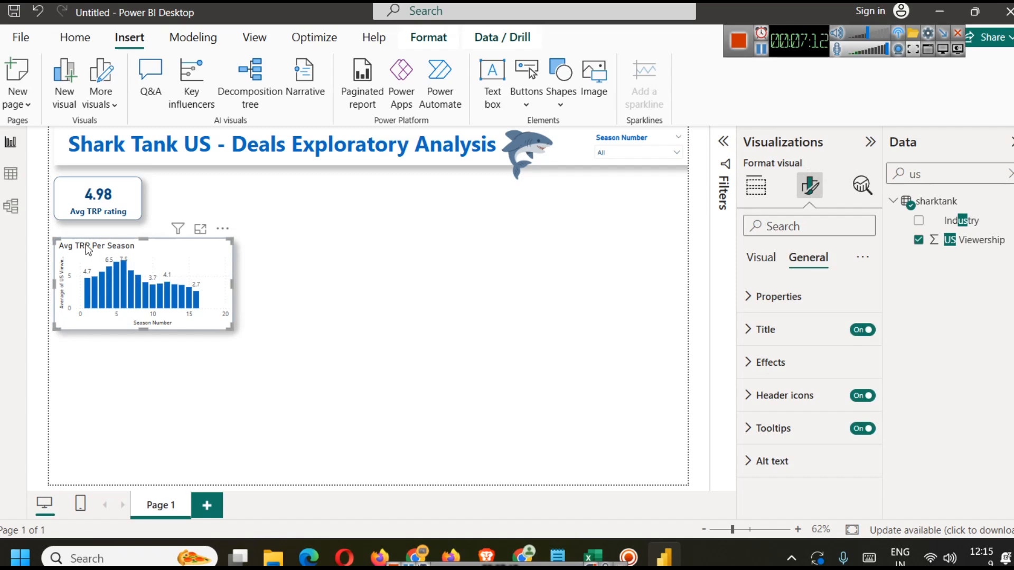
click(774, 331)
scroll(771, 364, down, 3)
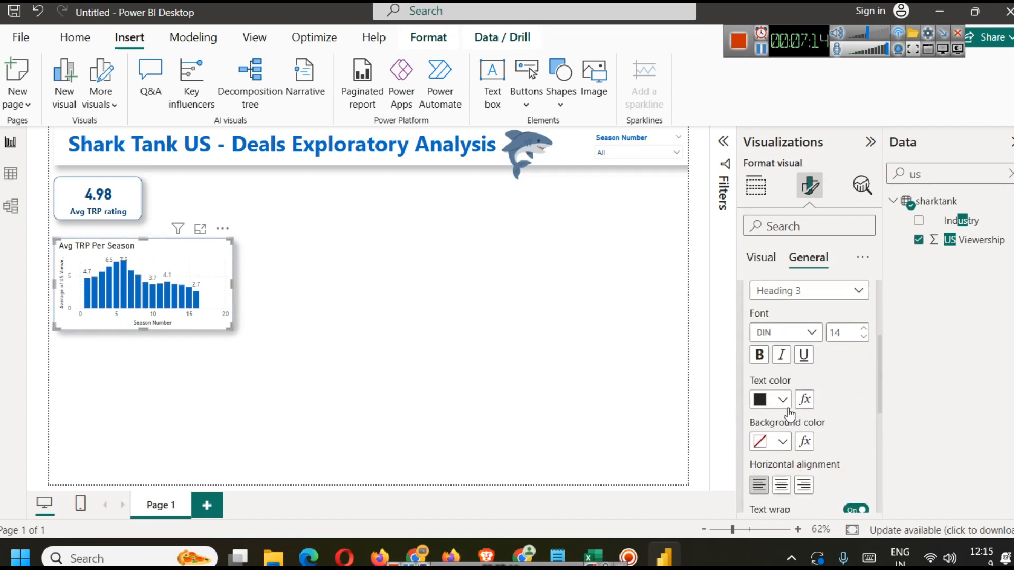
click(760, 359)
click(783, 400)
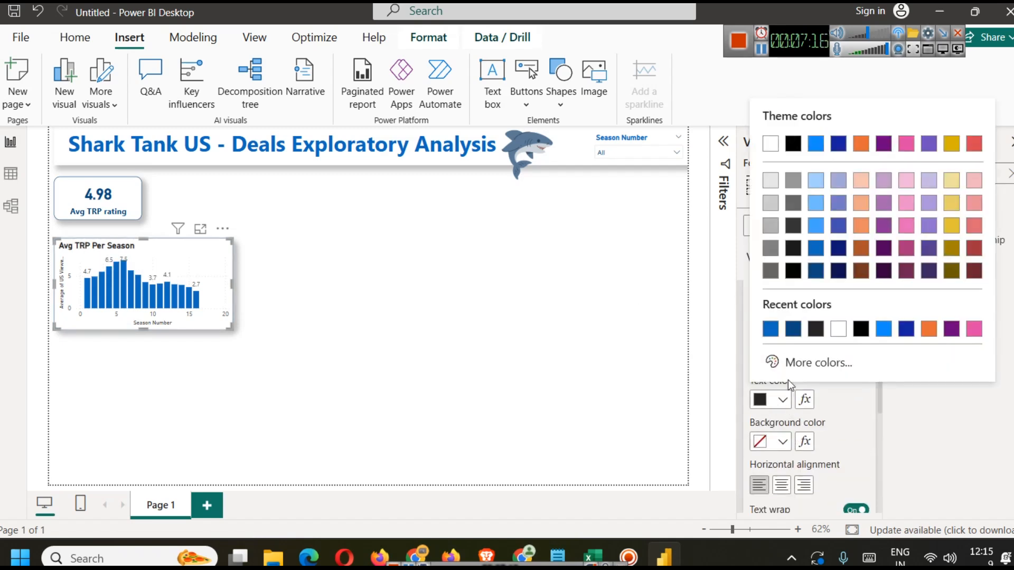
click(793, 333)
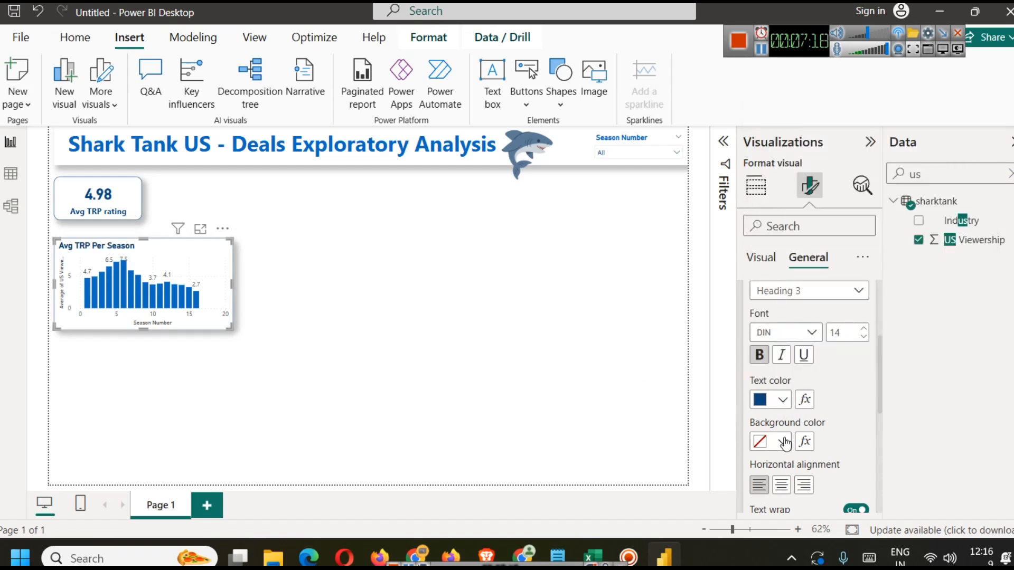
click(783, 485)
click(262, 258)
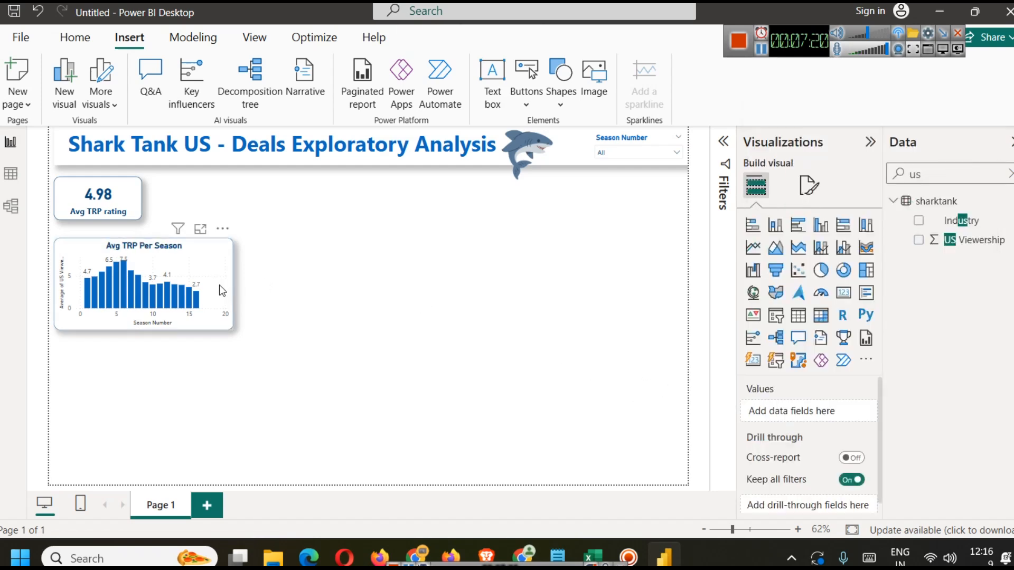
Step: Move the column chart up slightly on the canvas
click(189, 260)
drag(190, 261, 190, 252)
click(255, 378)
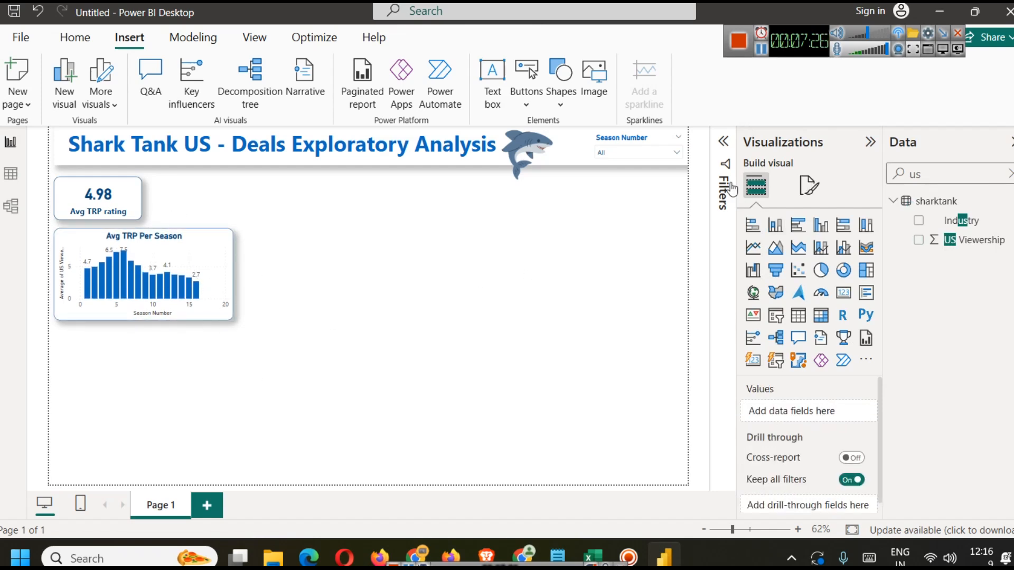
Step: Test the season slicer by selecting individual seasons, then clear the selection
click(655, 153)
click(622, 188)
click(621, 189)
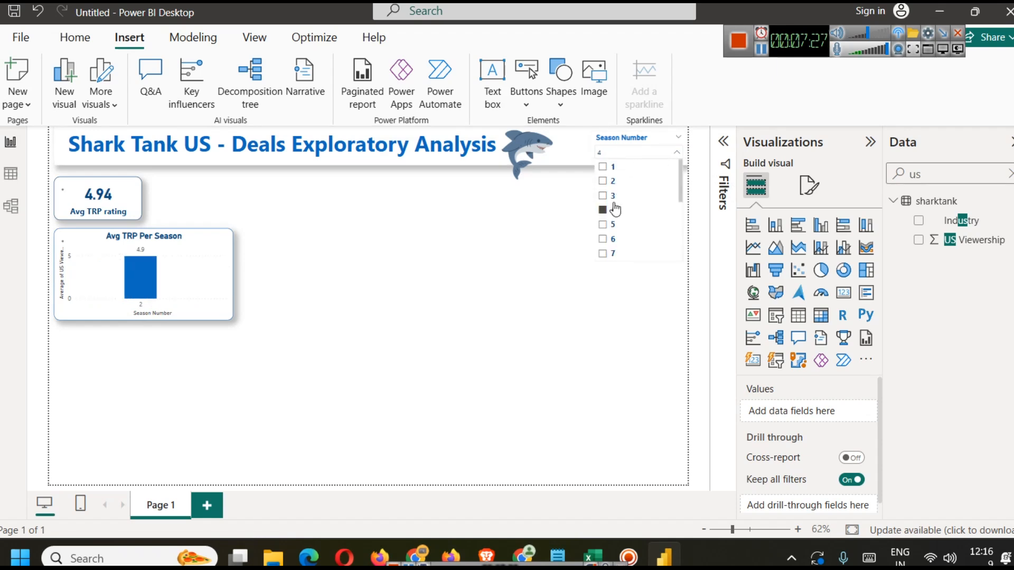
click(613, 241)
click(614, 168)
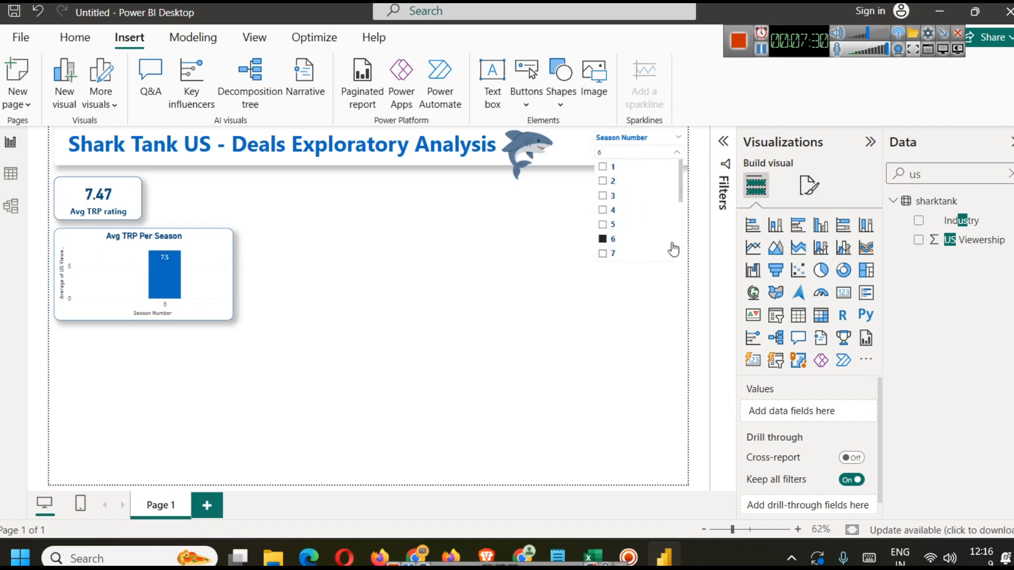
click(646, 170)
click(334, 331)
Step: Rename the report page to Deals EDA Dashboard
mouse_move(126, 259)
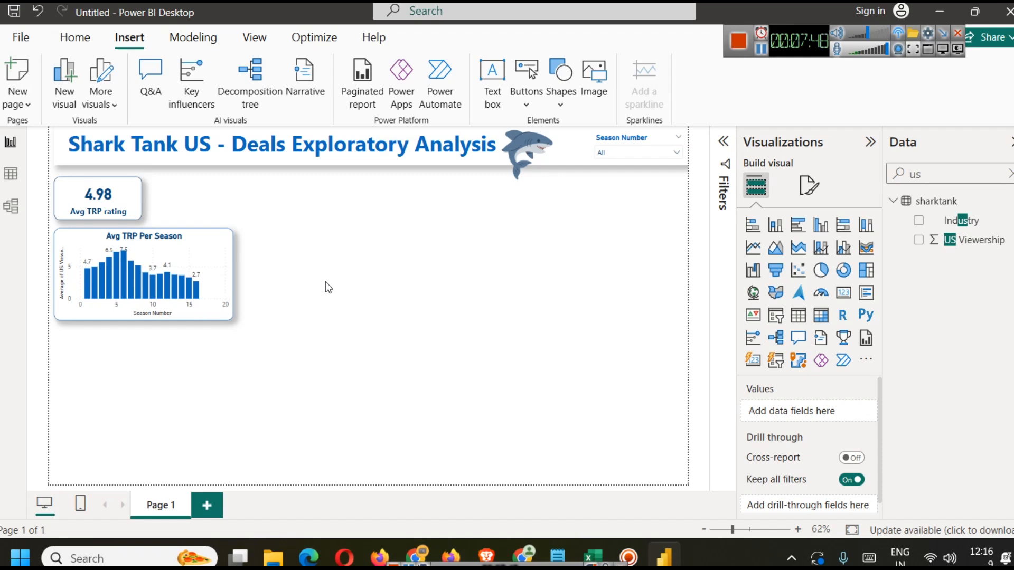
right_click(161, 507)
click(203, 490)
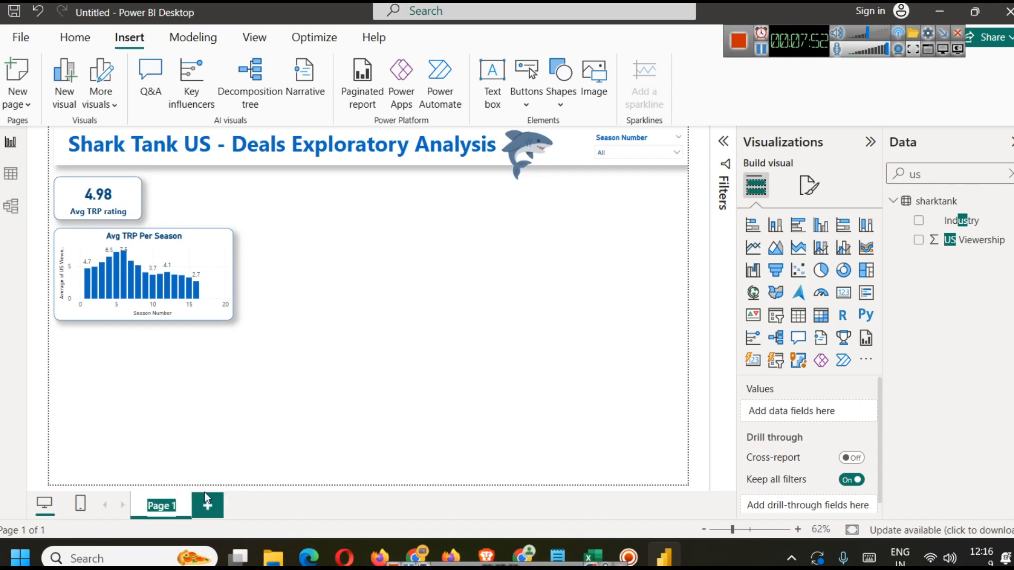
text(Deals EDA Dashboard)
key(Return)
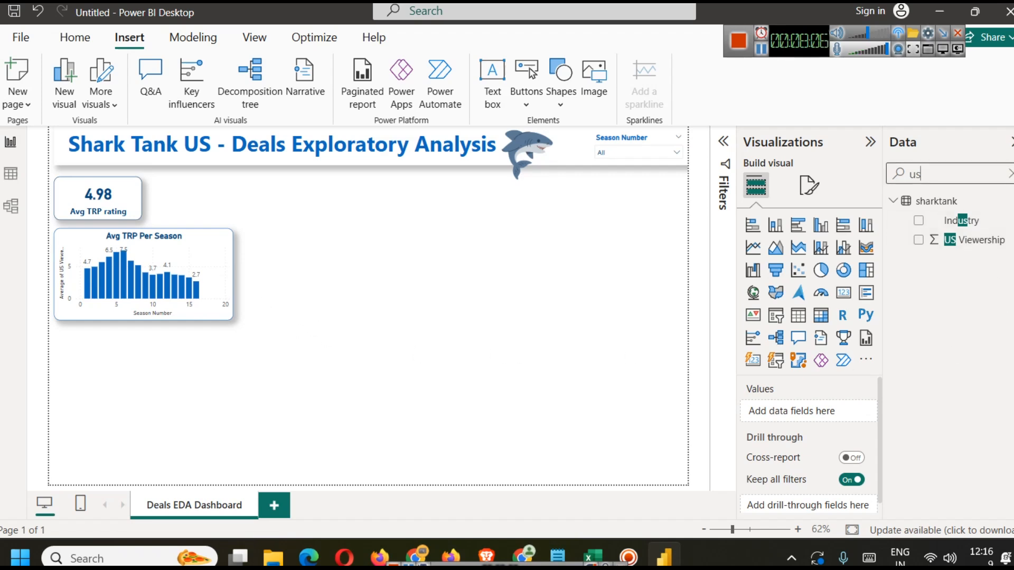
Step: Clear the Data pane search and briefly check the table view before returning to the report
click(1010, 174)
click(10, 172)
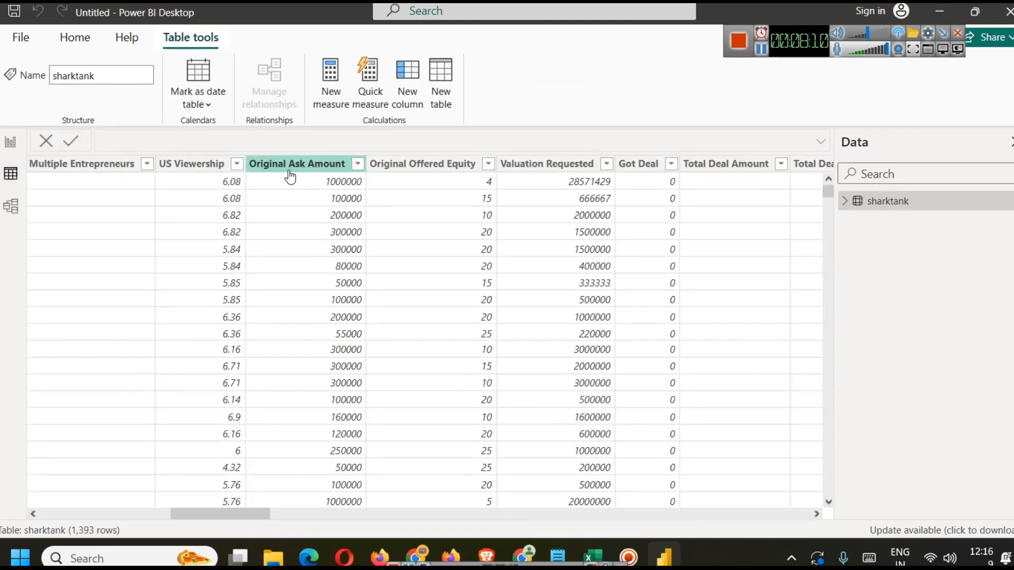
click(11, 141)
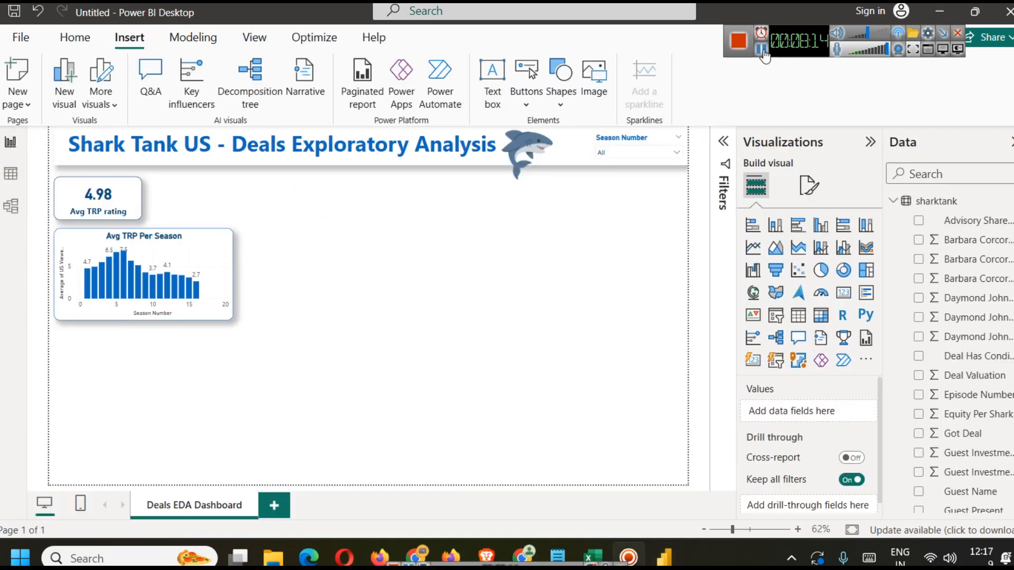
Step: Duplicate the Avg TRP rating card and place the copy beside it
click(96, 196)
key(ctrl+c)
key(ctrl+v)
drag(95, 192, 189, 192)
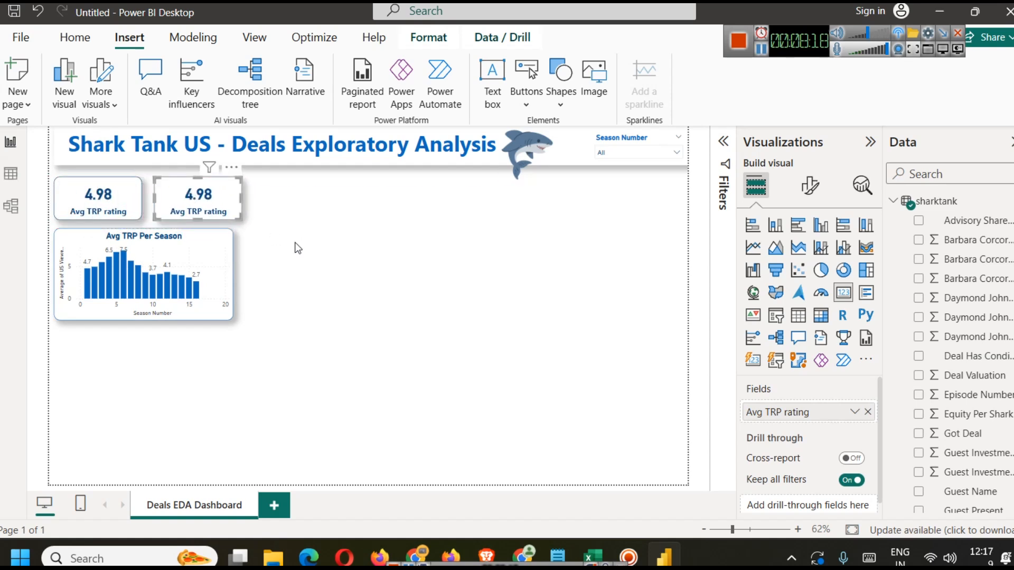
click(291, 254)
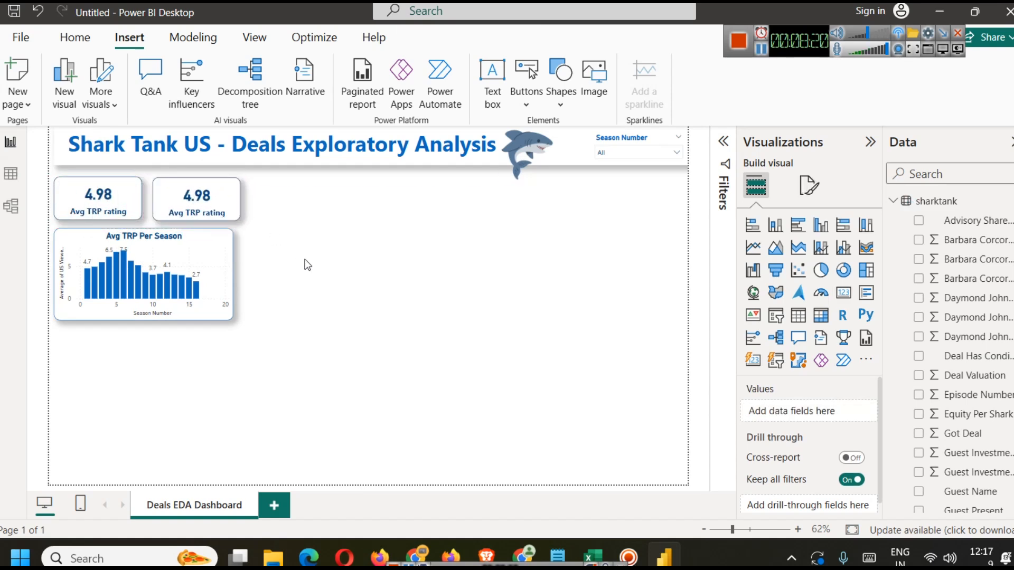
drag(198, 199, 194, 204)
click(293, 295)
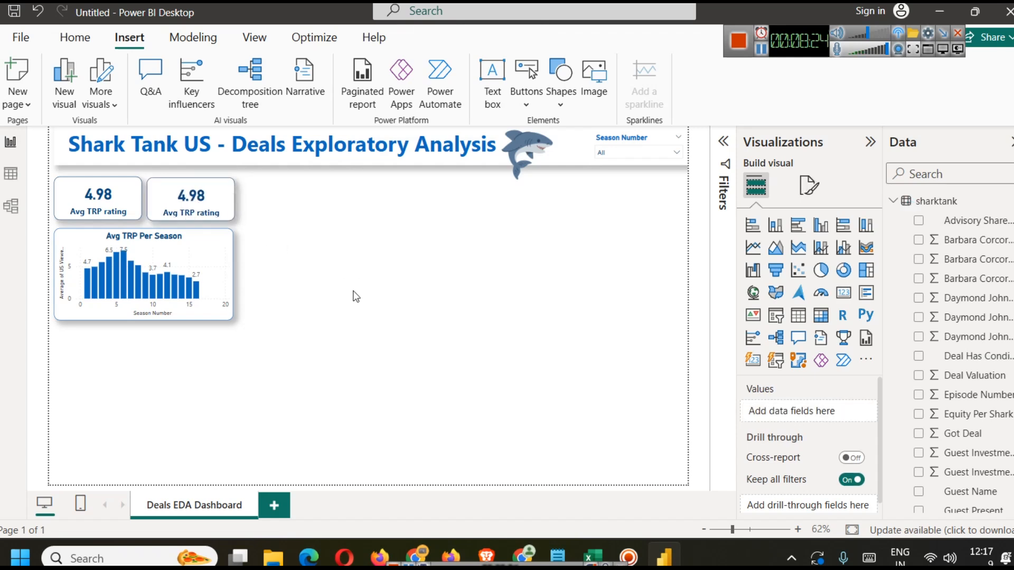
Step: Replace the copied card's field with the average of Original Ask Amount
click(192, 195)
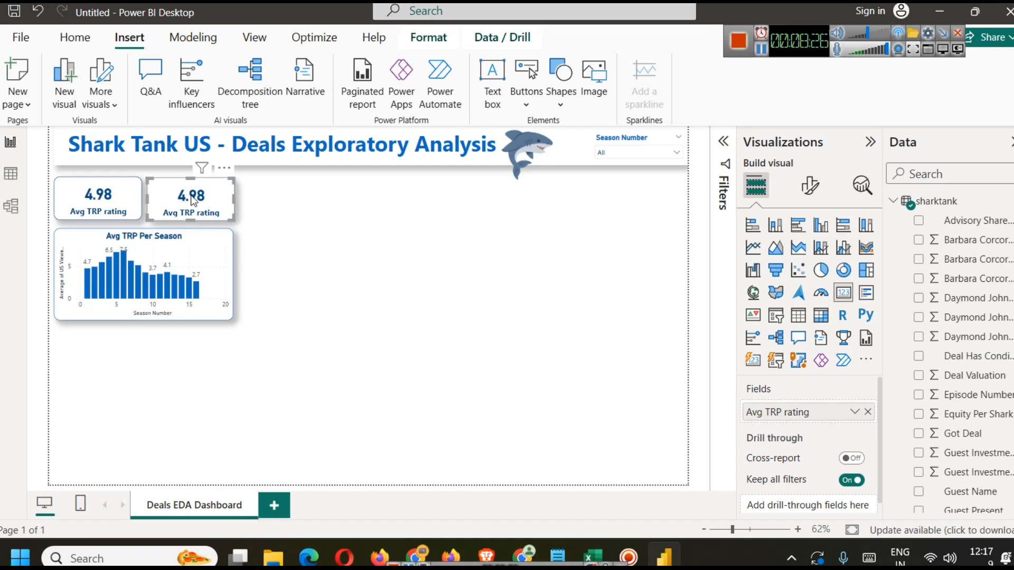
click(869, 412)
click(959, 173)
text(as)
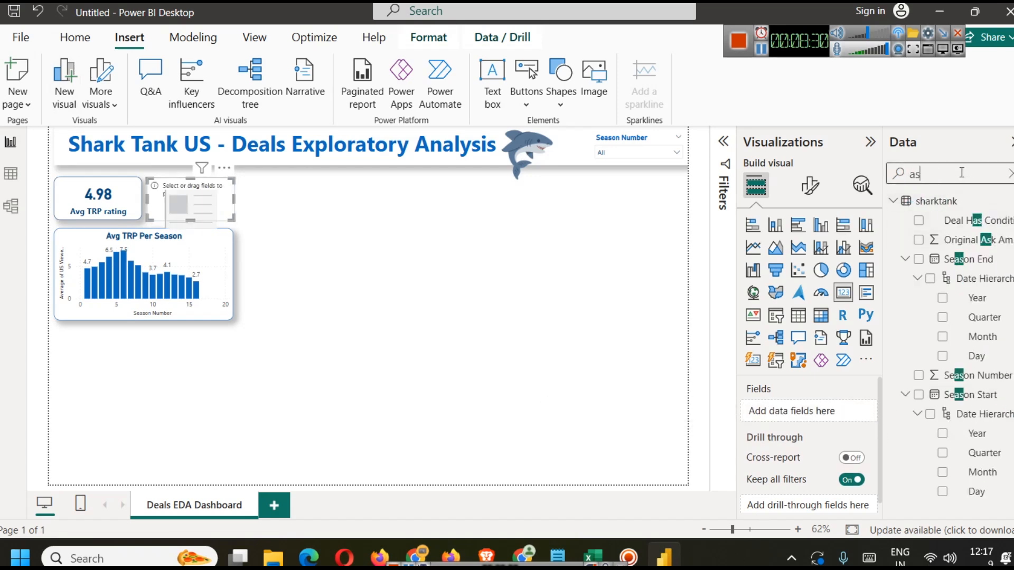
text(k)
drag(956, 221, 808, 412)
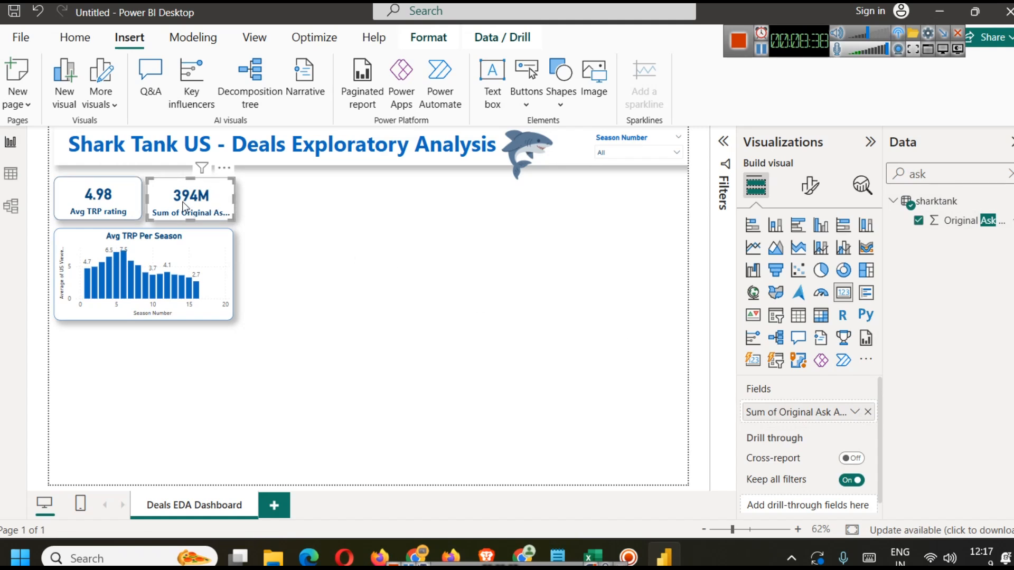
click(854, 412)
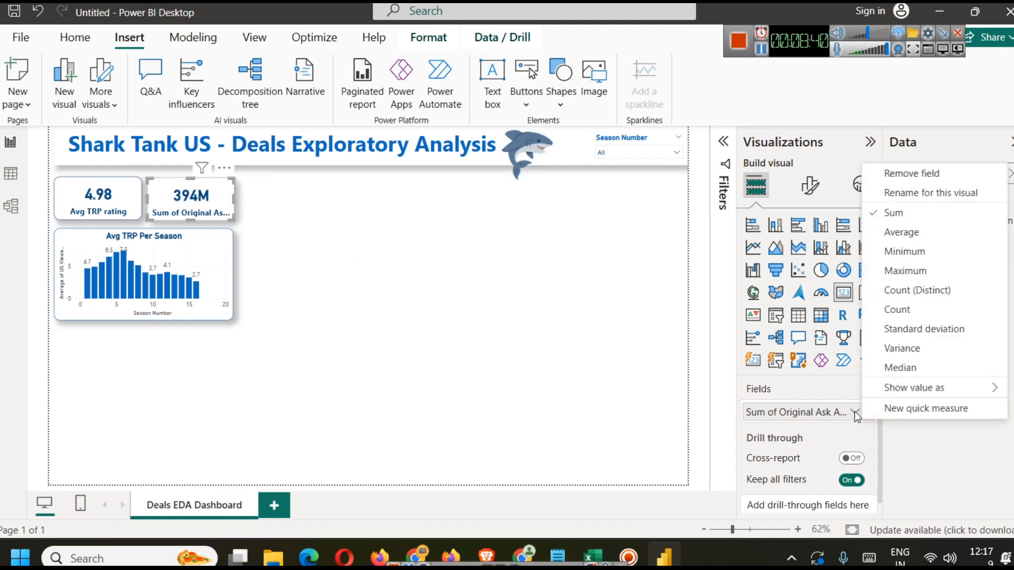
click(909, 233)
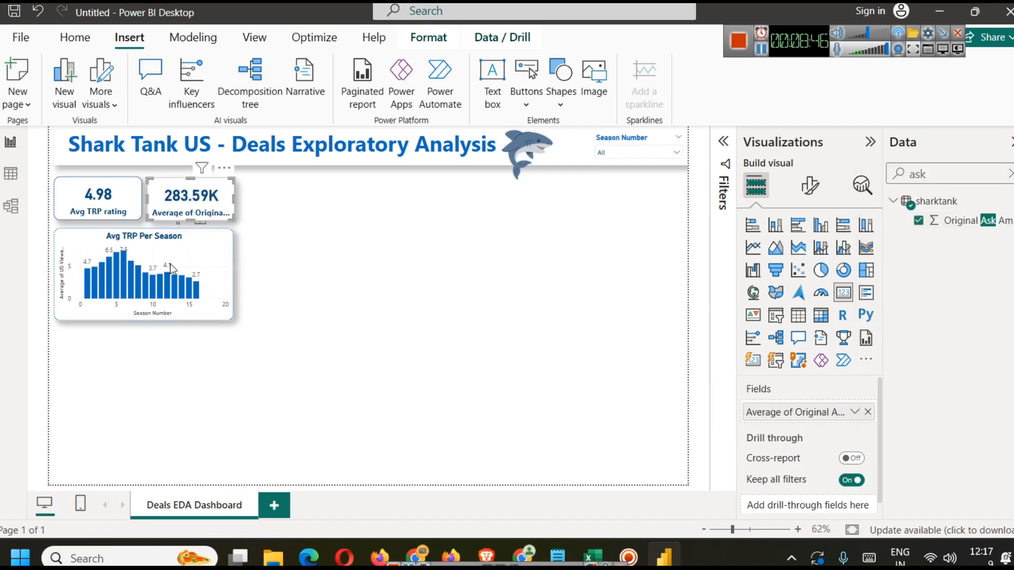
Step: Rename the card's field for this visual to Avg Original Ask Amount
click(854, 412)
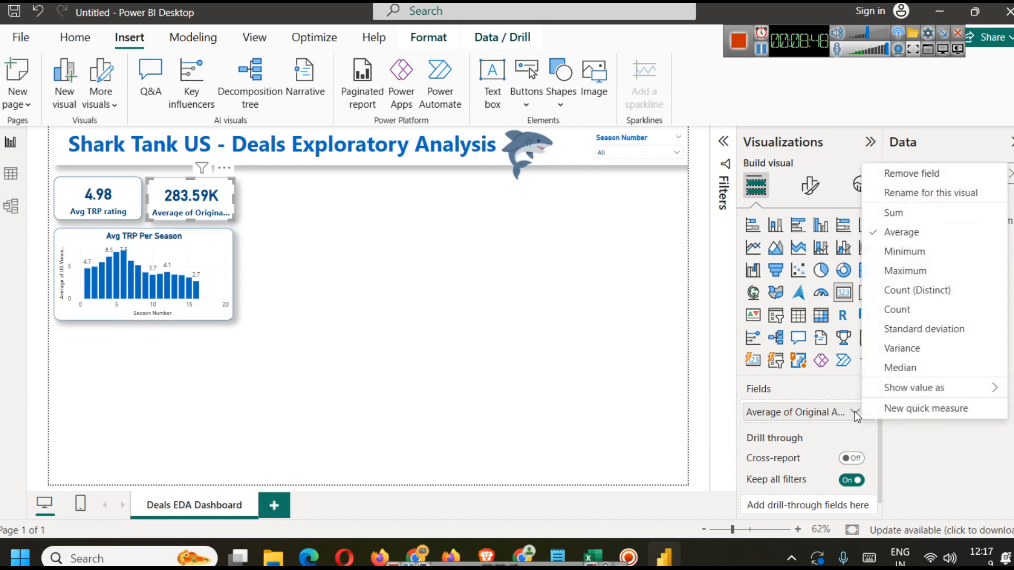
click(926, 199)
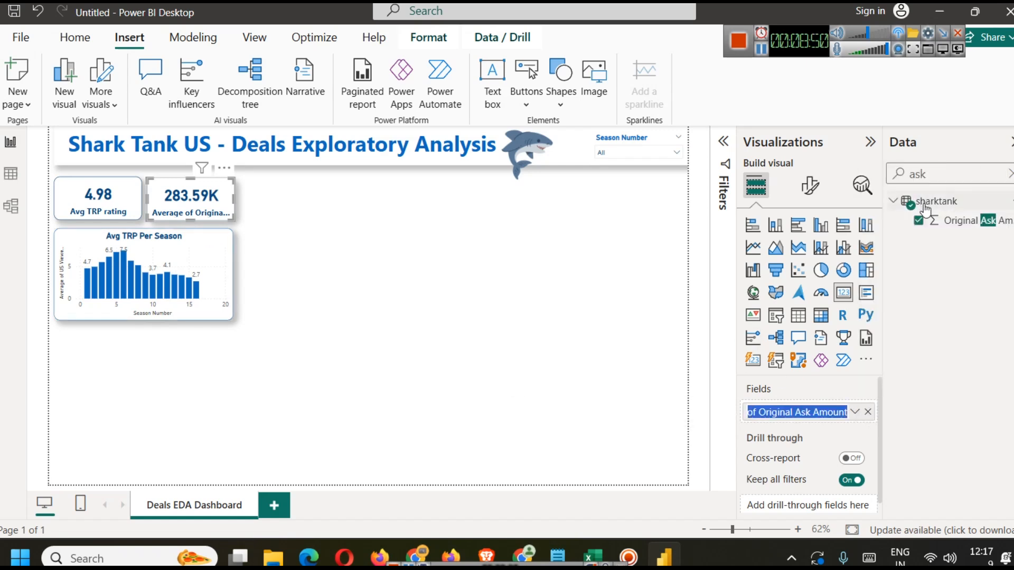
key(Left)
key(Right)
key(Right)
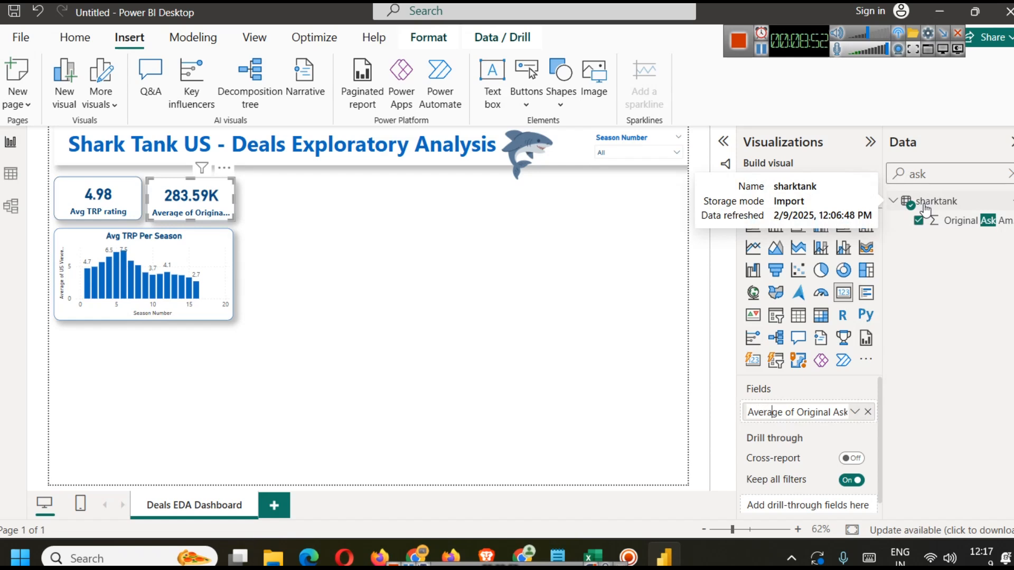
key(BackSpace)
key(BackSpace)
key(BackSpace)
key(BackSpace)
key(BackSpace)
text(g)
key(shift+Right)
key(shift+Right)
key(shift+Right)
key(Delete)
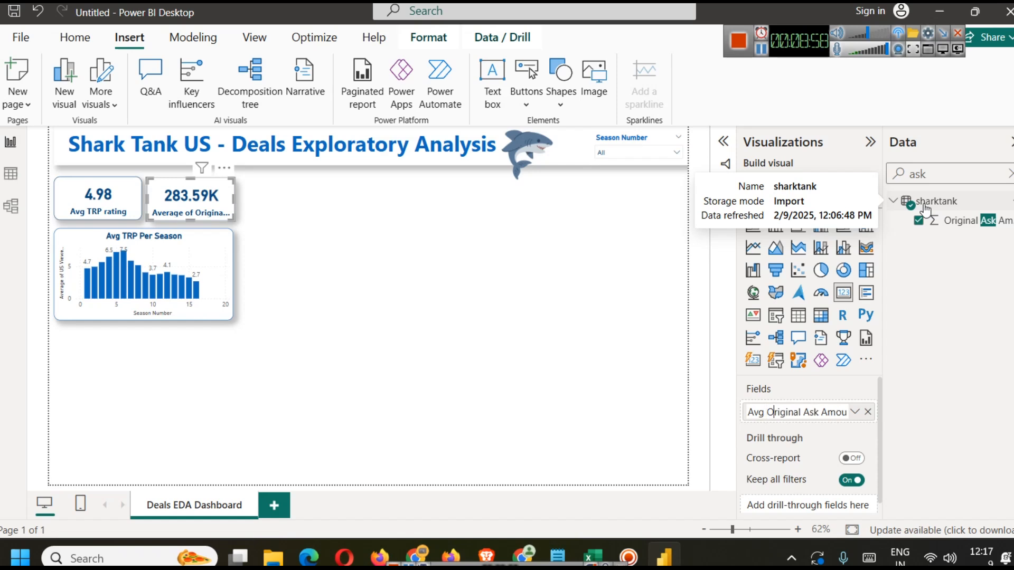
key(End)
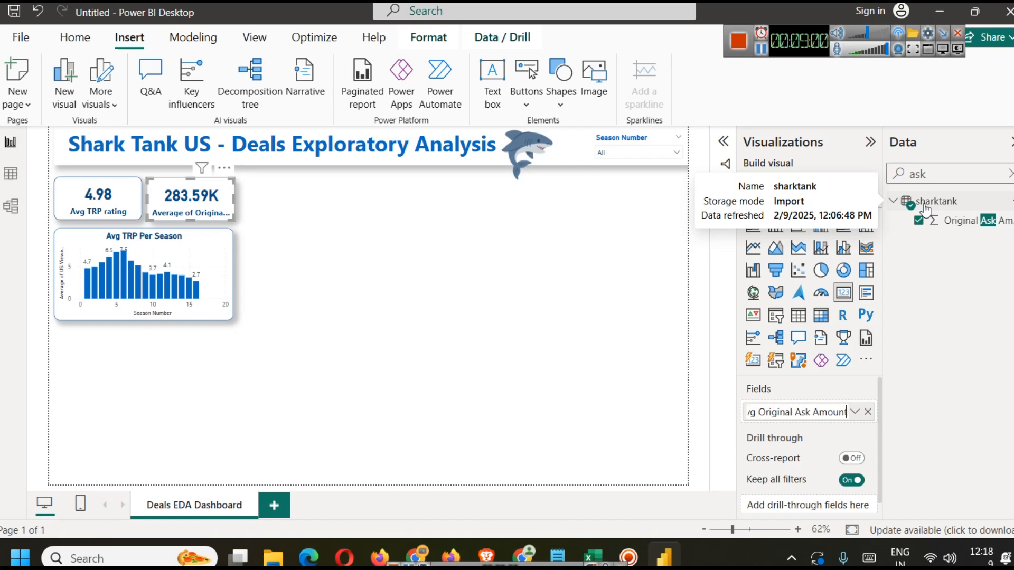
key(Return)
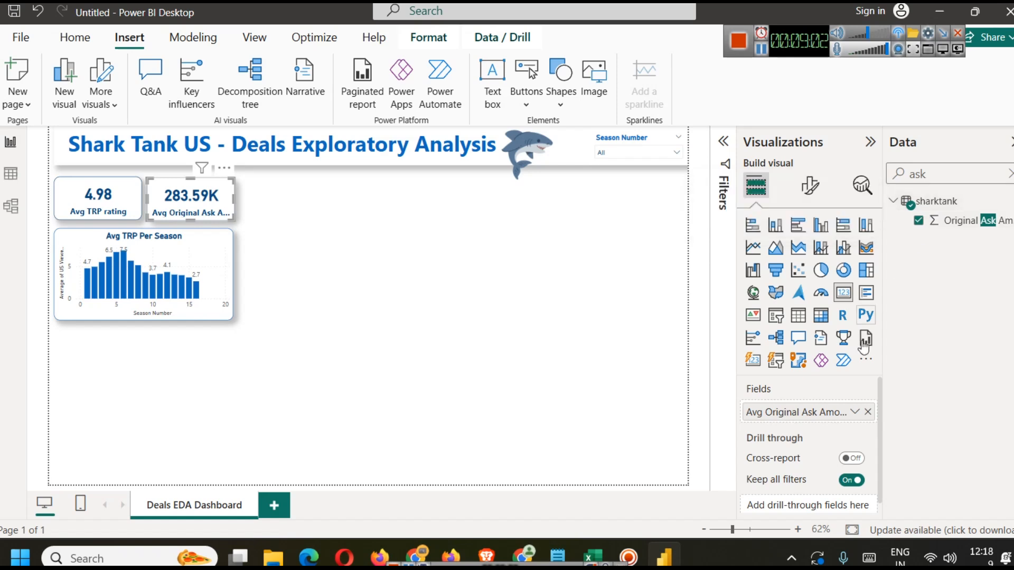
Step: Widen the Avg Original Ask Amount card so its full label fits
click(305, 227)
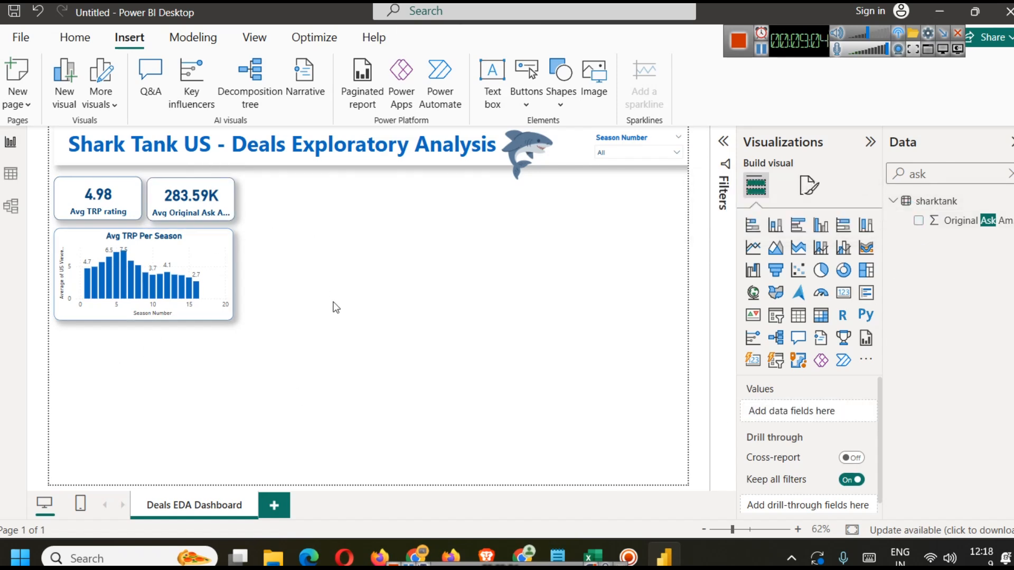
click(208, 201)
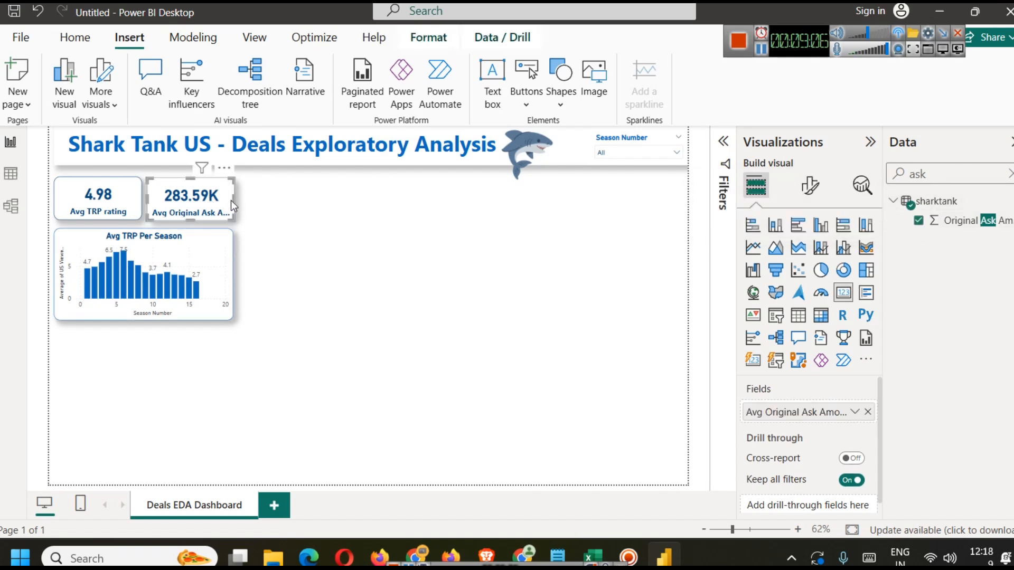
click(236, 198)
click(227, 200)
drag(234, 199, 258, 199)
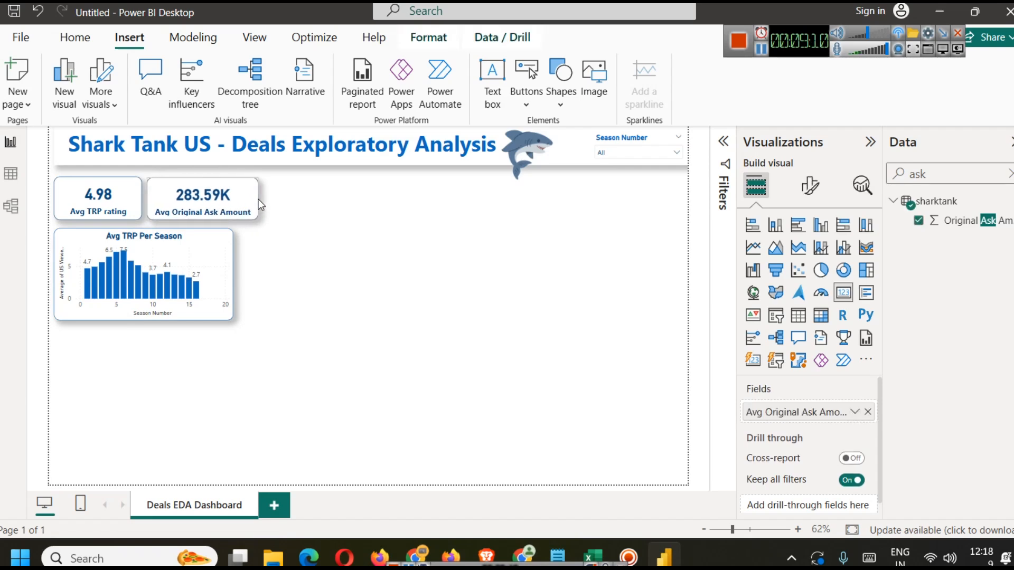
click(299, 321)
drag(228, 201, 230, 202)
click(316, 293)
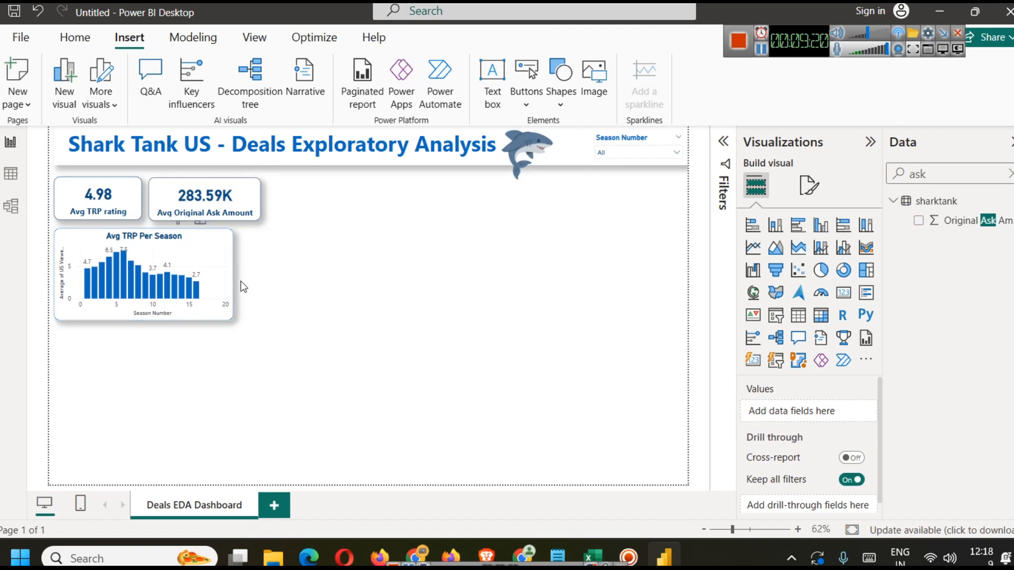
Step: Duplicate the Avg Original Ask Amount card and place the copy to its right
click(225, 204)
key(ctrl+c)
key(ctrl+v)
drag(208, 200, 326, 197)
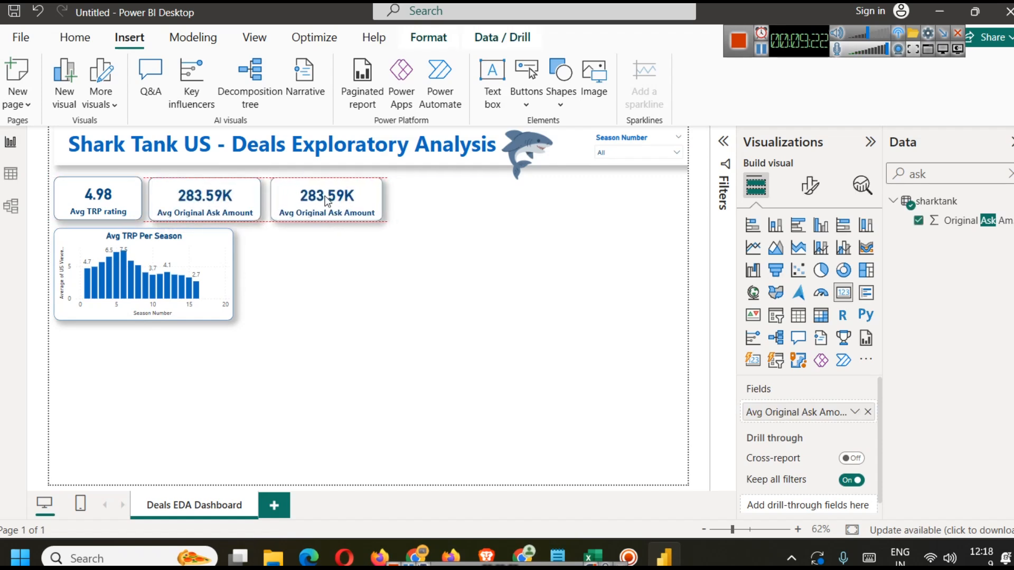
click(380, 305)
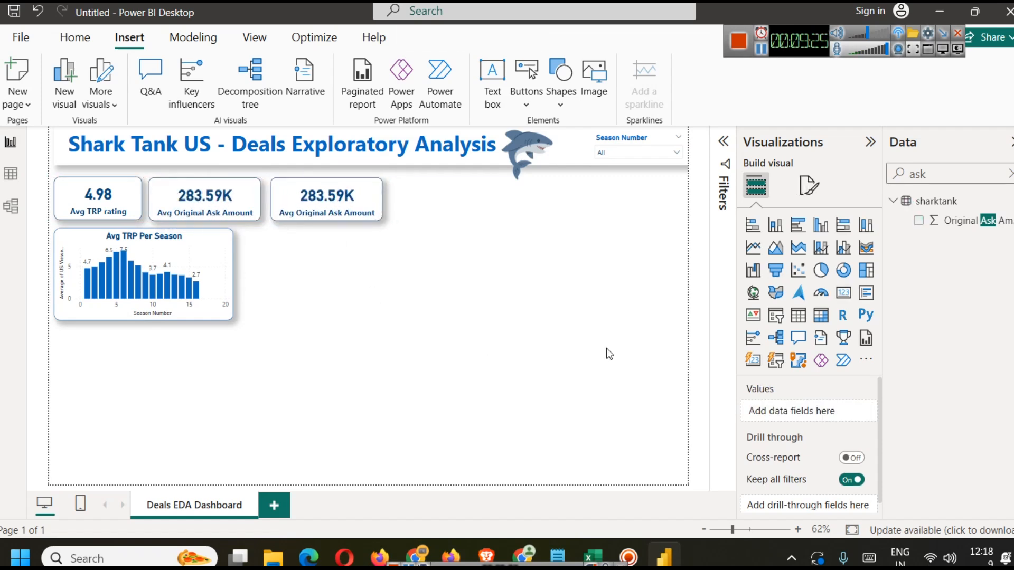
Step: Replace the third card's field with the average of Original Offered Equity
click(1010, 174)
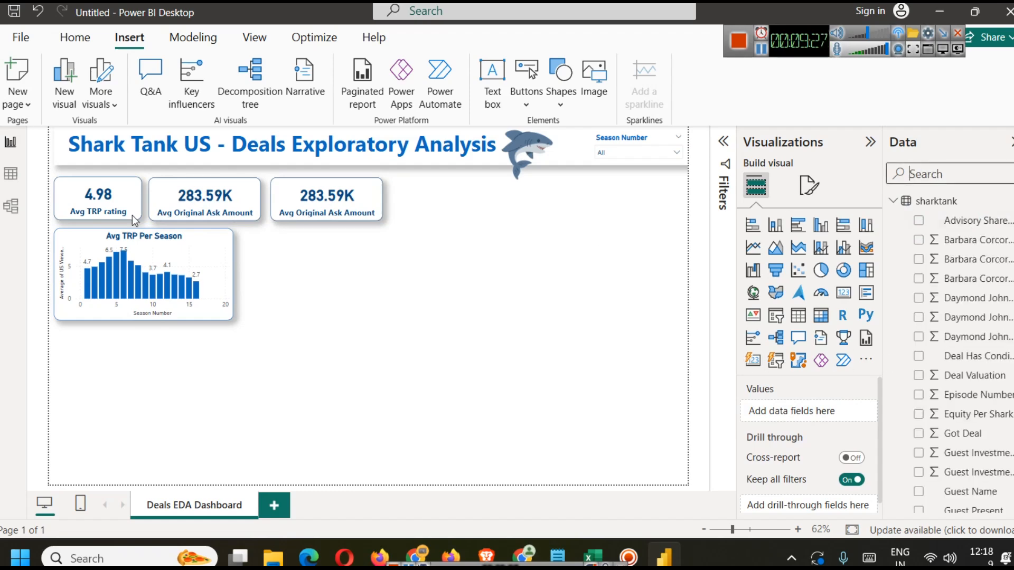
click(11, 173)
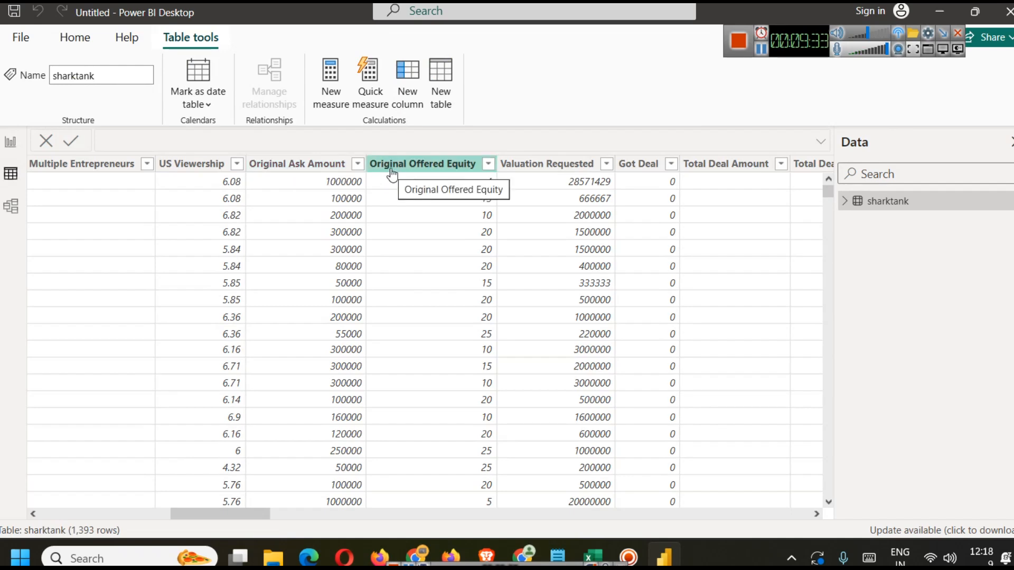
click(10, 142)
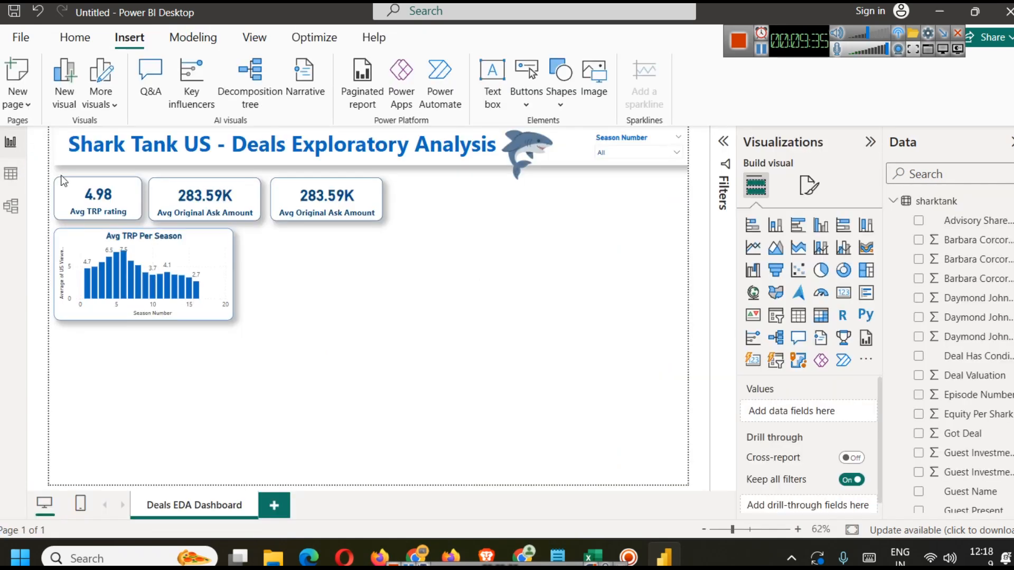
click(346, 208)
click(871, 418)
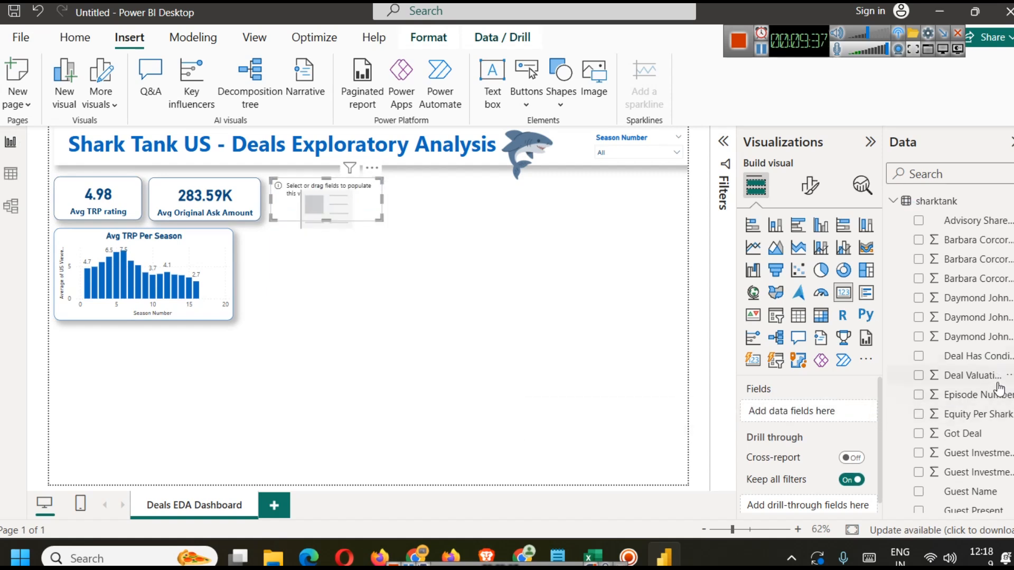
click(931, 170)
text(equi)
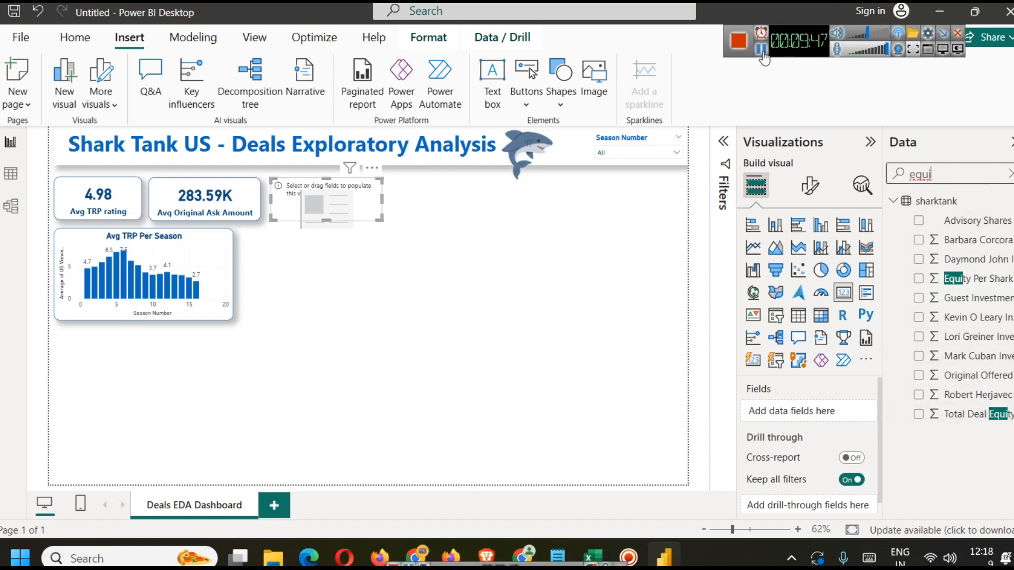
drag(977, 375, 826, 413)
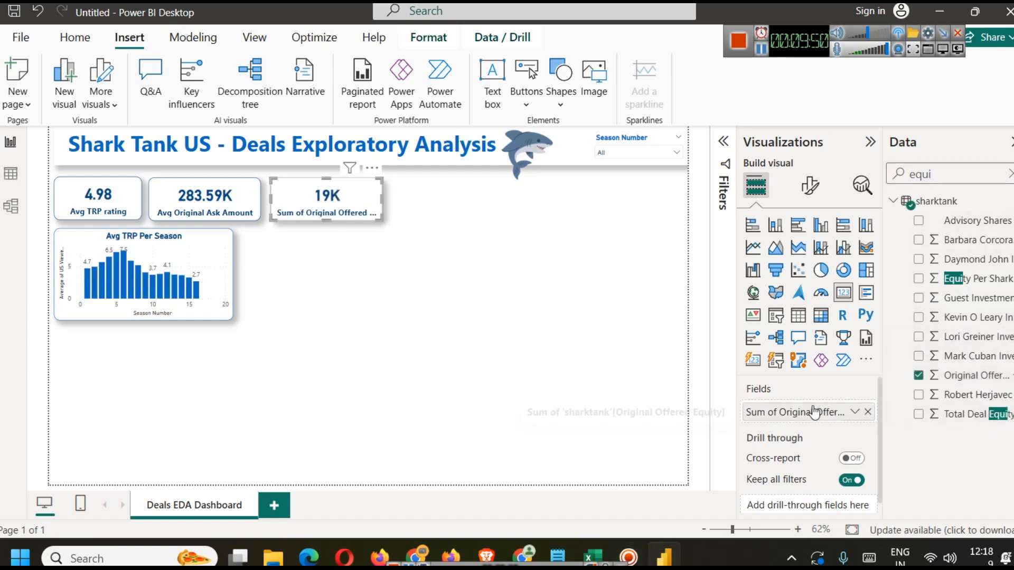
click(855, 413)
click(893, 232)
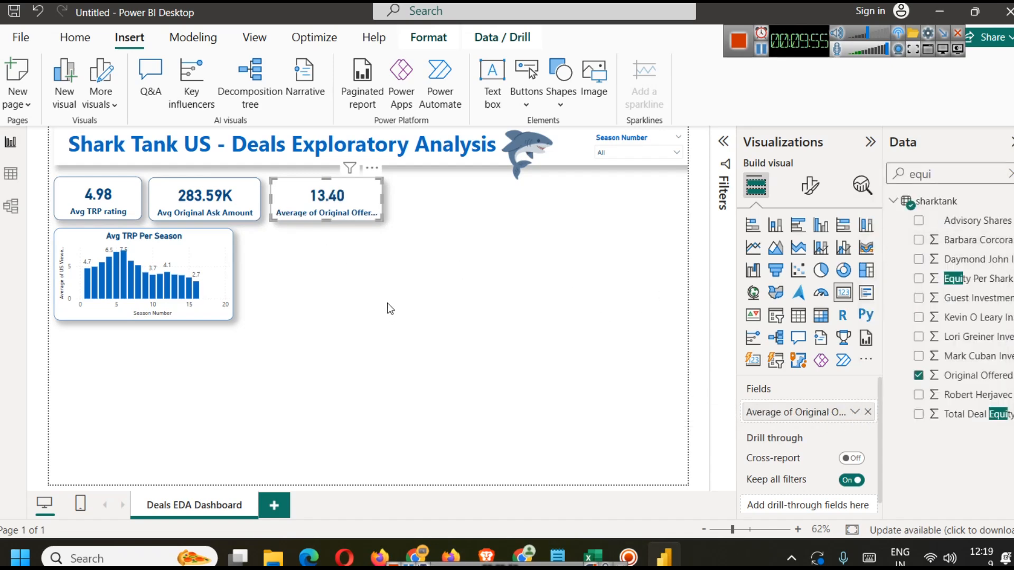
Step: Try formatting the Original Offered Equity column as a percentage with 2 decimals, reverting it to General
click(761, 50)
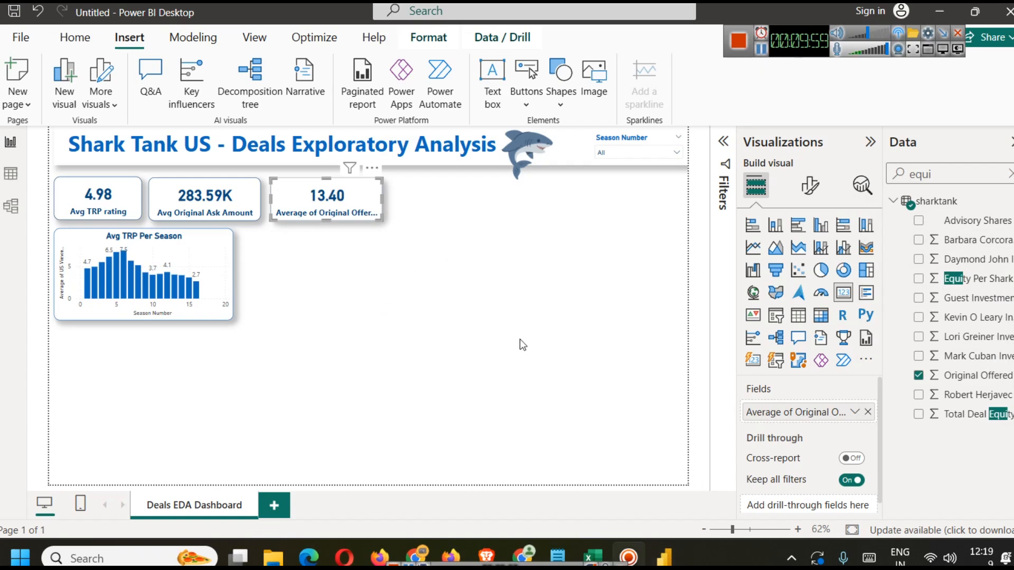
click(334, 196)
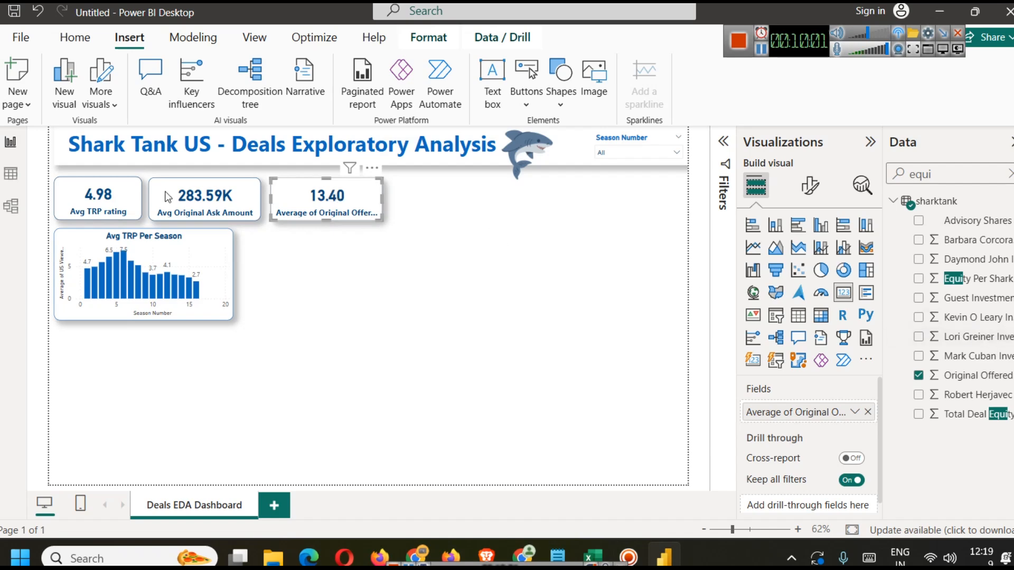
click(11, 173)
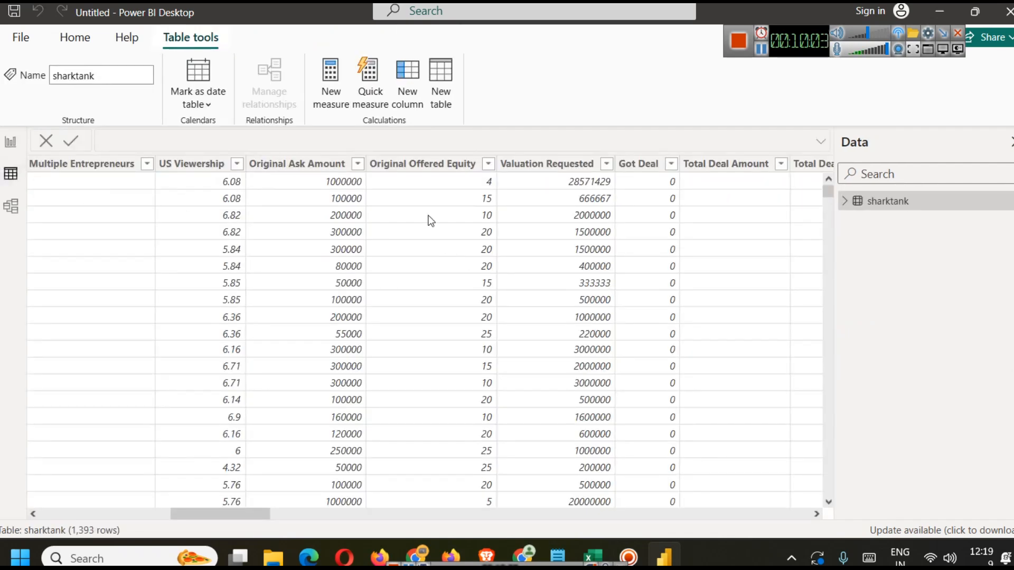
click(420, 168)
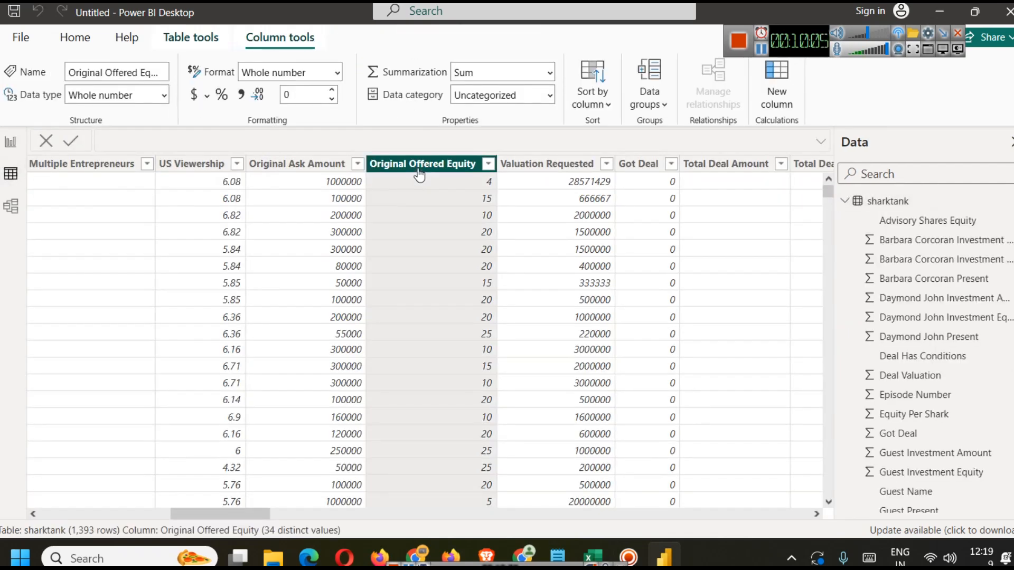
click(222, 95)
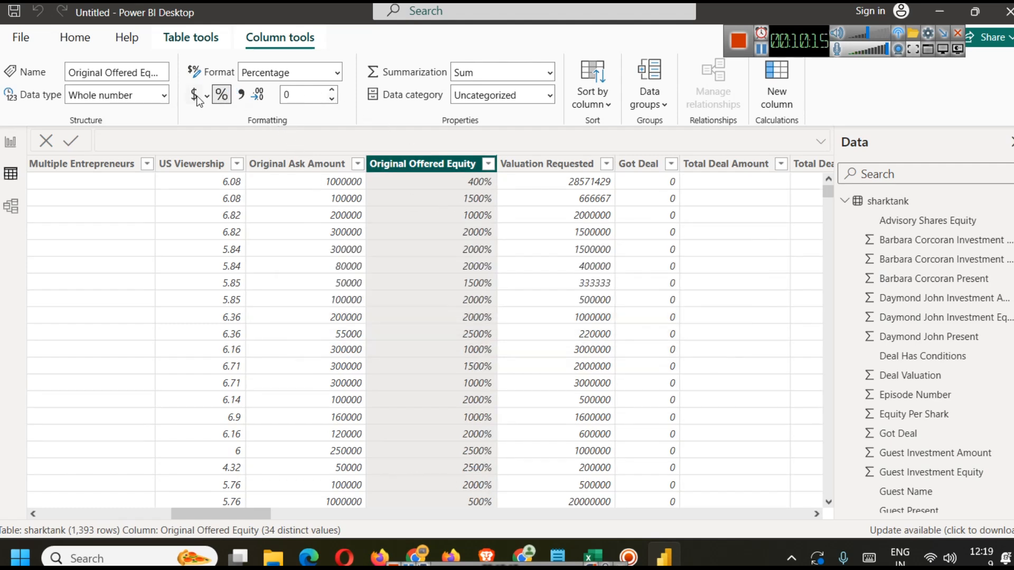
click(286, 76)
click(337, 71)
click(338, 74)
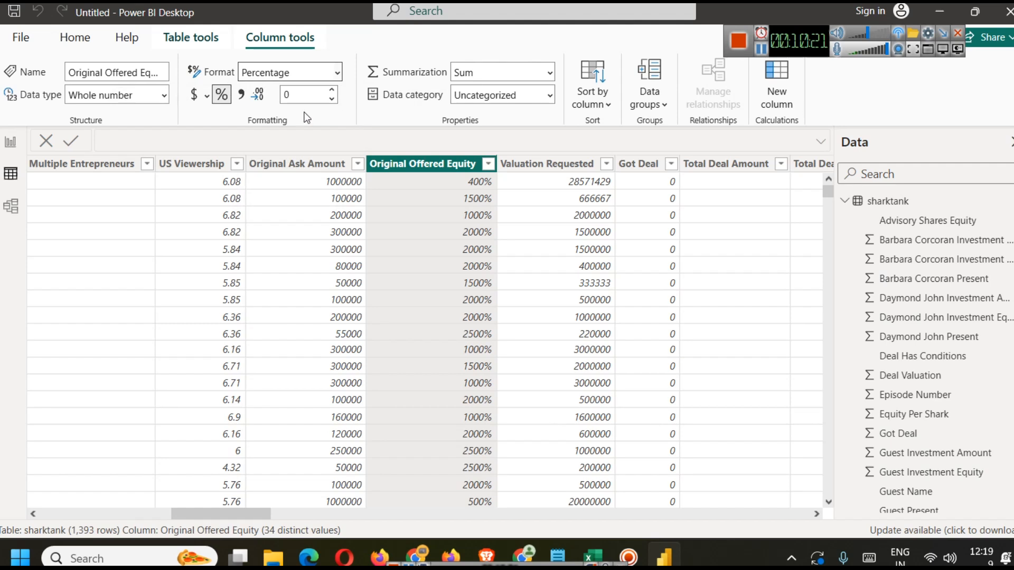
click(215, 96)
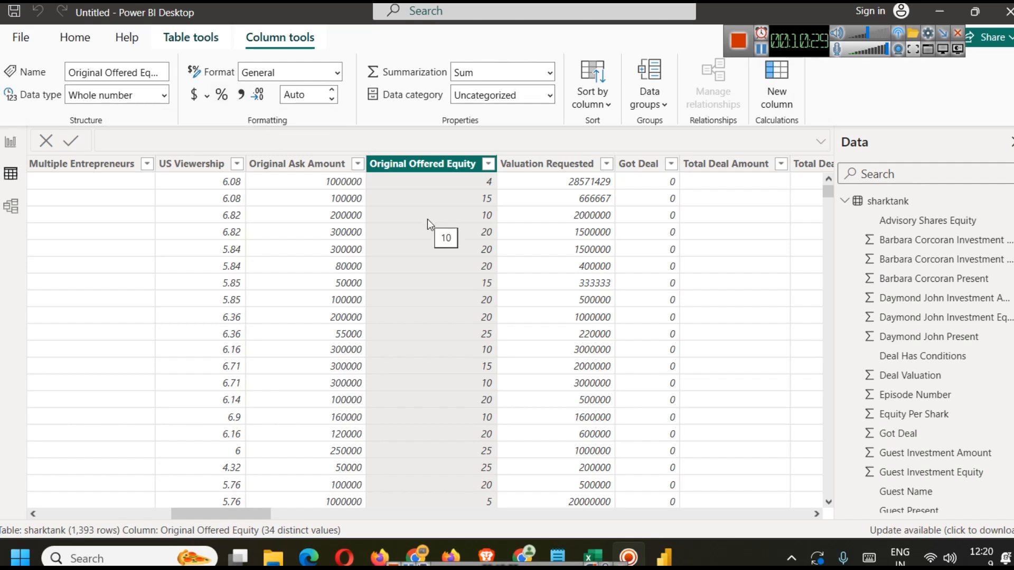
click(223, 97)
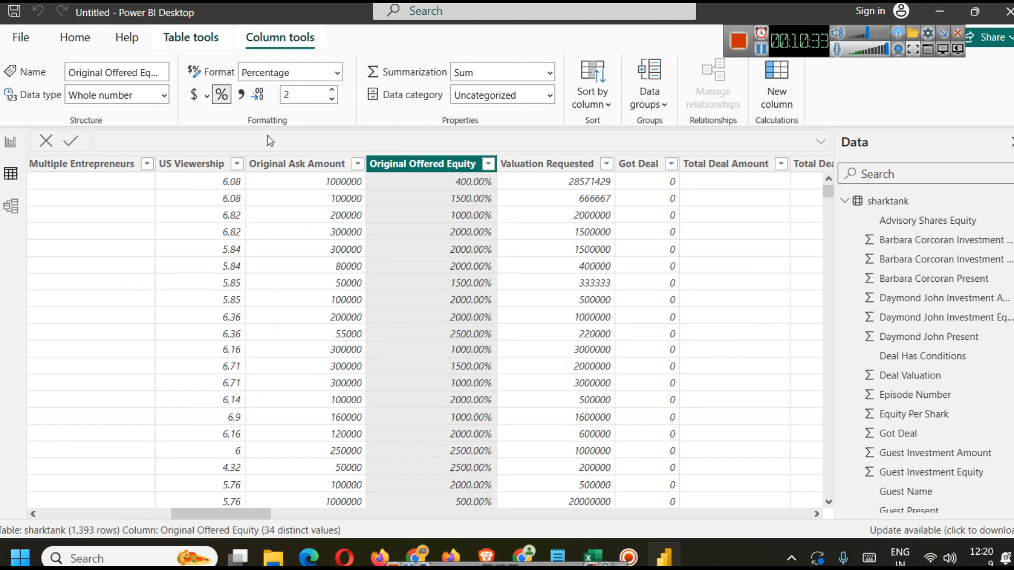
click(220, 96)
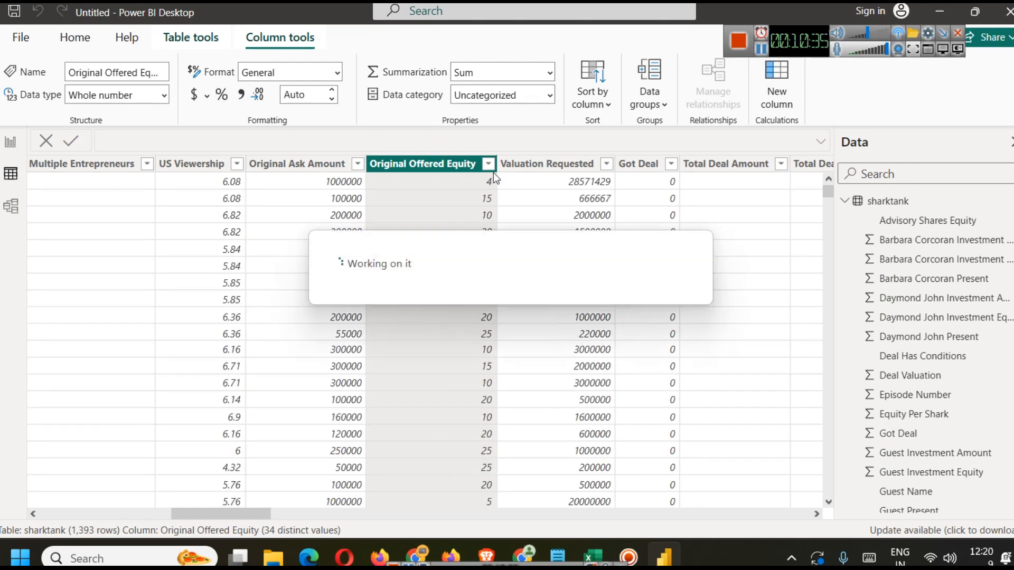
click(11, 142)
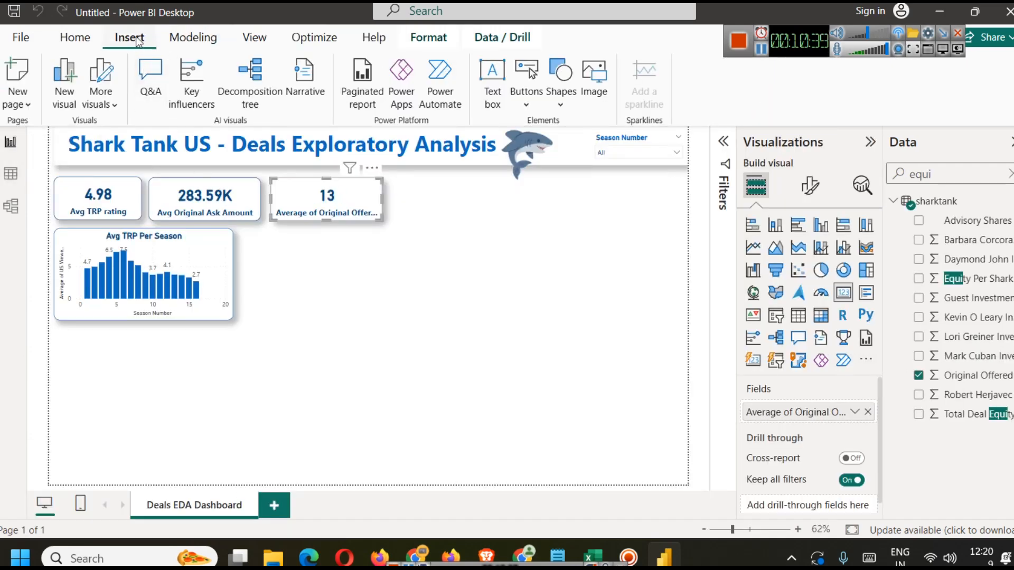
click(193, 37)
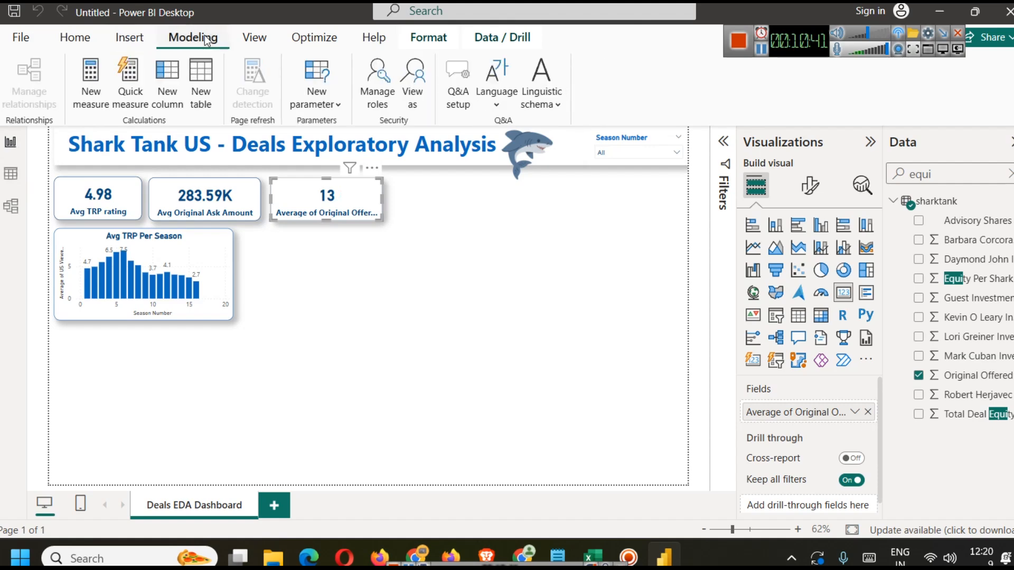
click(92, 92)
key(Escape)
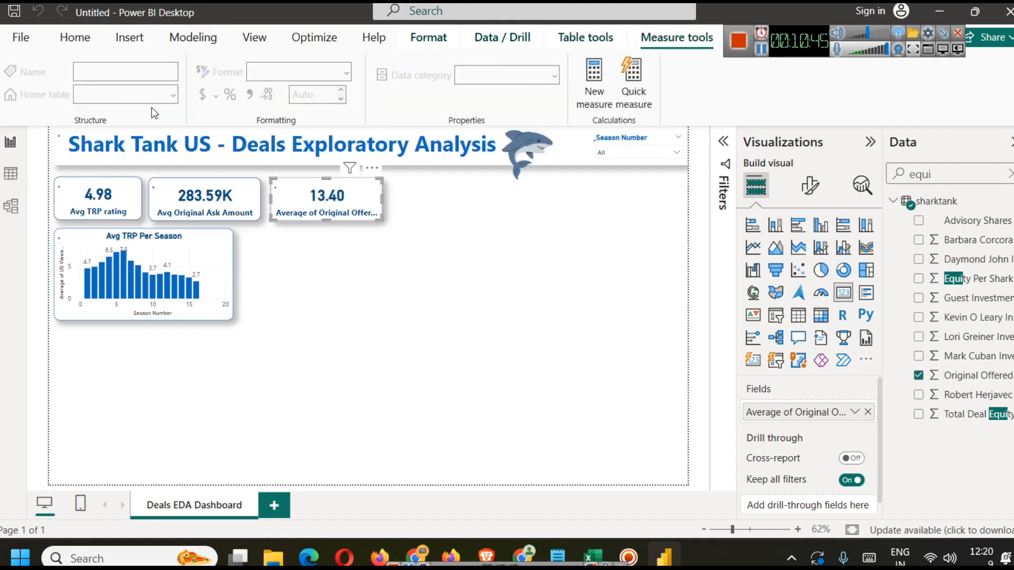
Step: Create a calculated column Offered Equity = sharktank[Original Offered Equity] * (1/100)
click(176, 42)
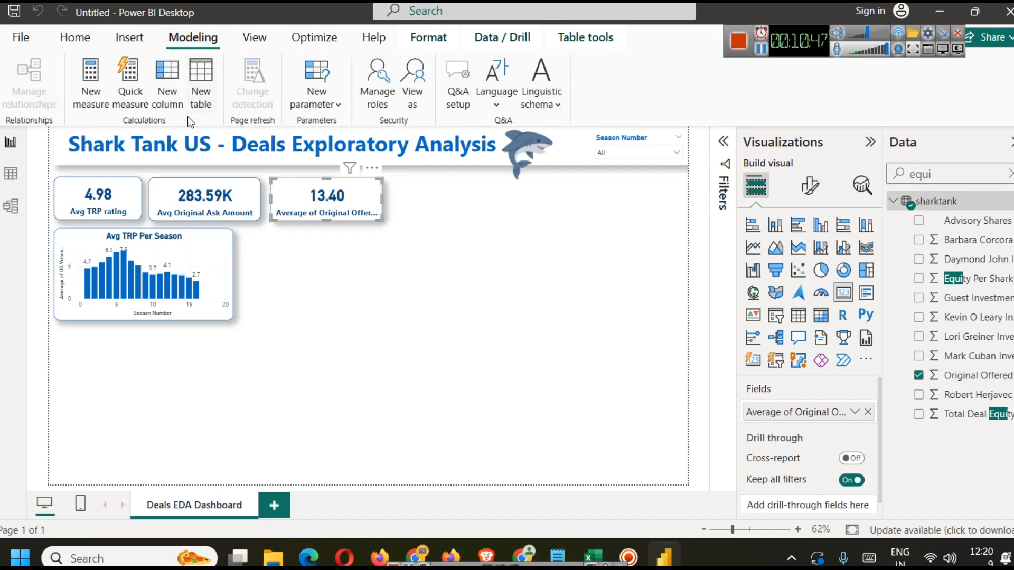
click(167, 81)
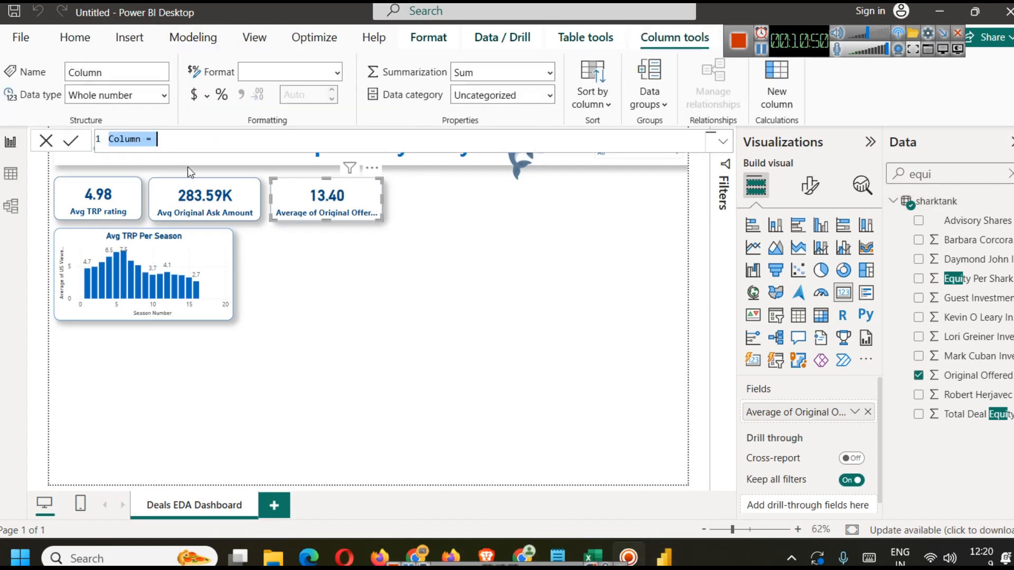
click(121, 139)
double_click(130, 141)
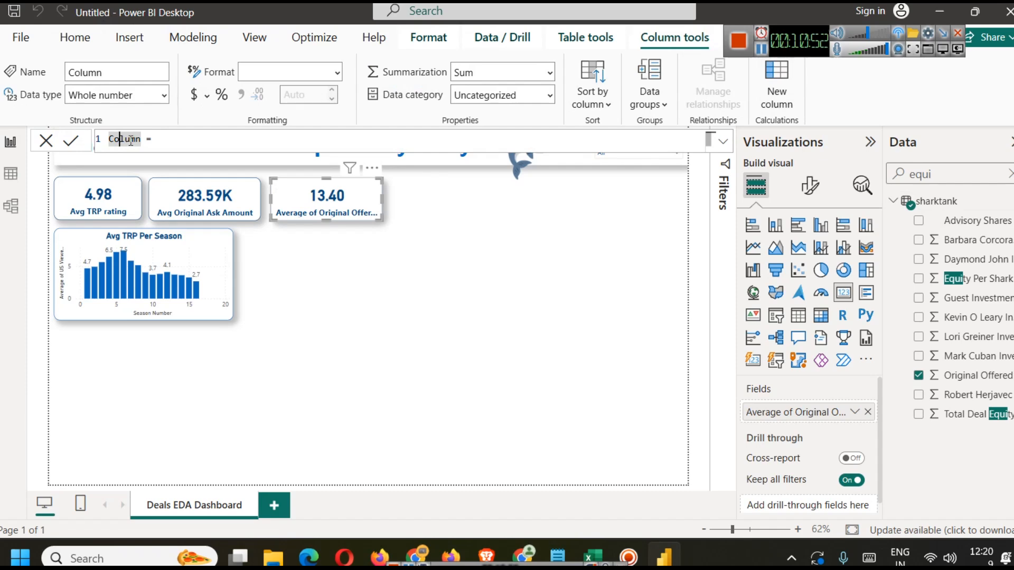
text(Offered )
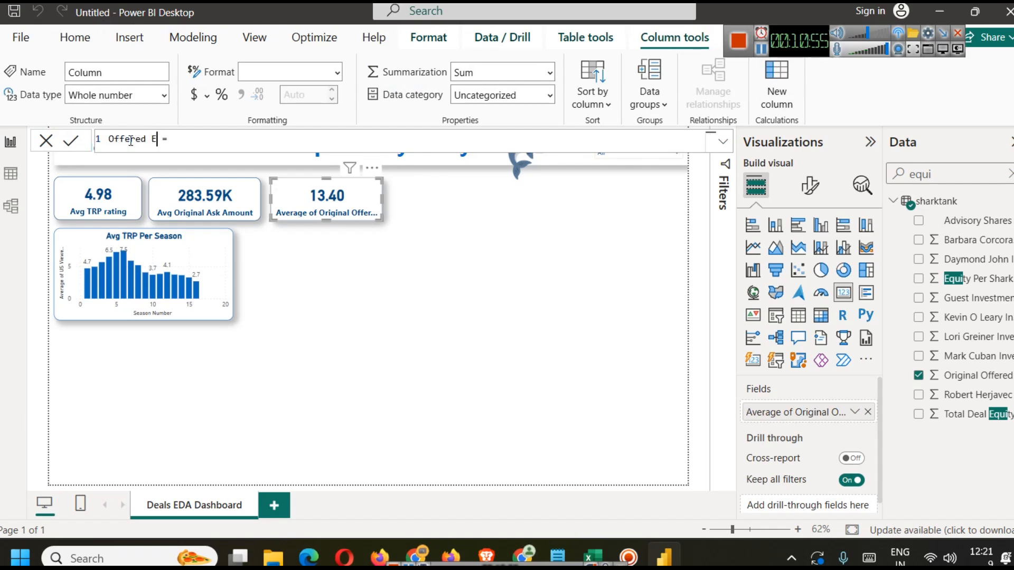
text(Equity)
key(Home)
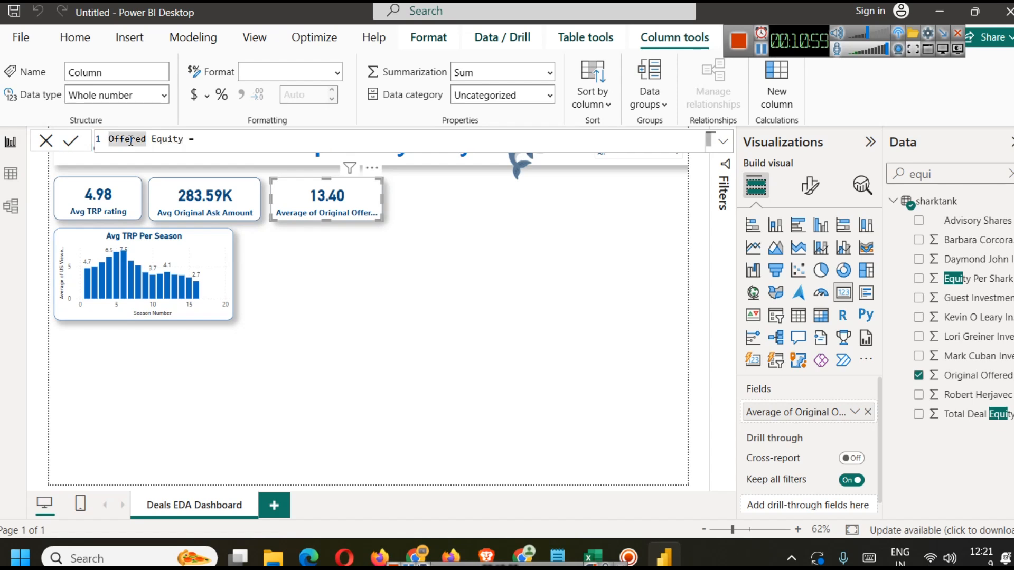
key(End)
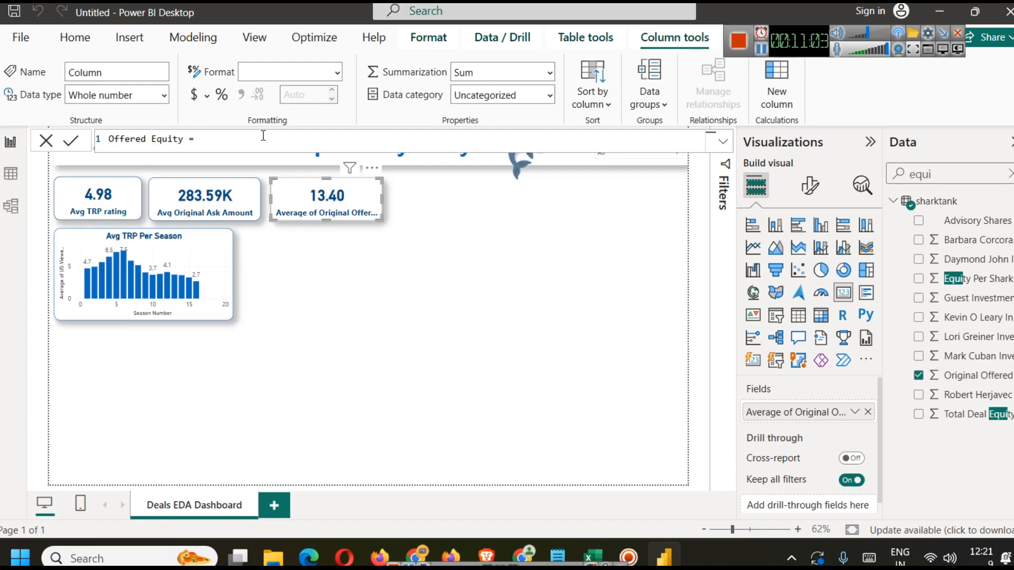
text(Ori)
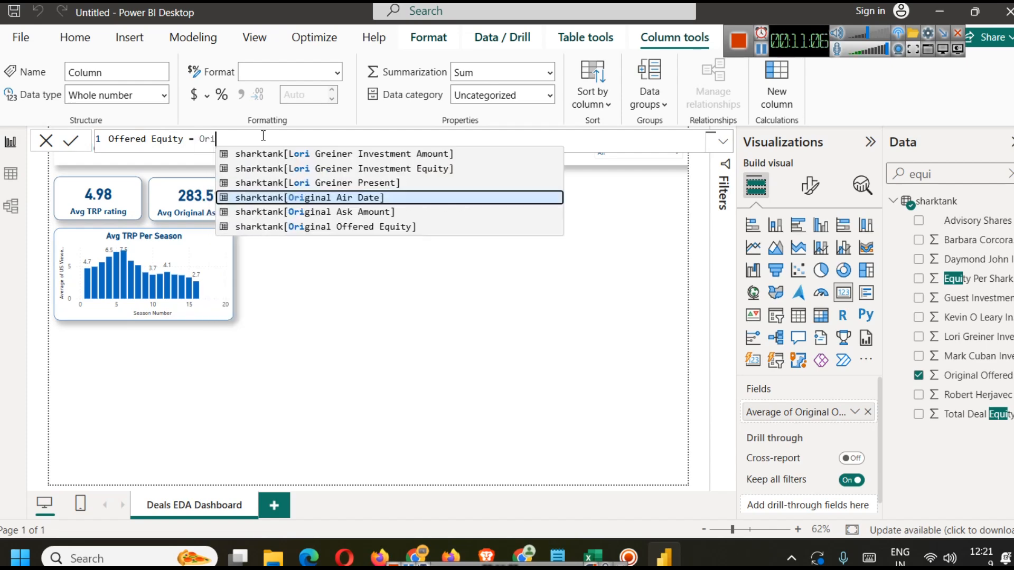
click(372, 227)
text(*)
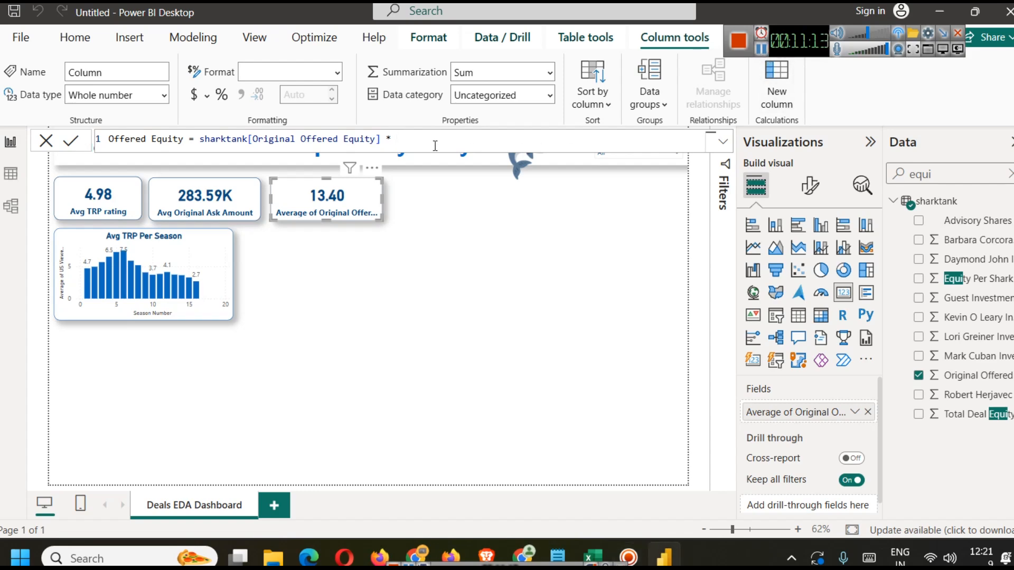
text( (1/100))
click(71, 142)
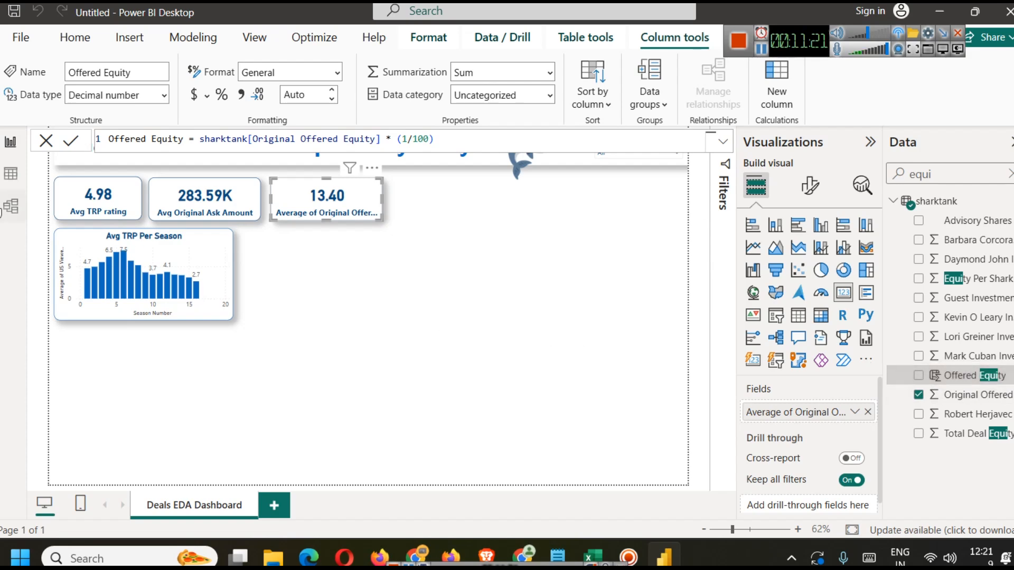
Step: Replace the third card's field with the average of the new Offered Equity column
click(11, 173)
drag(218, 513, 800, 515)
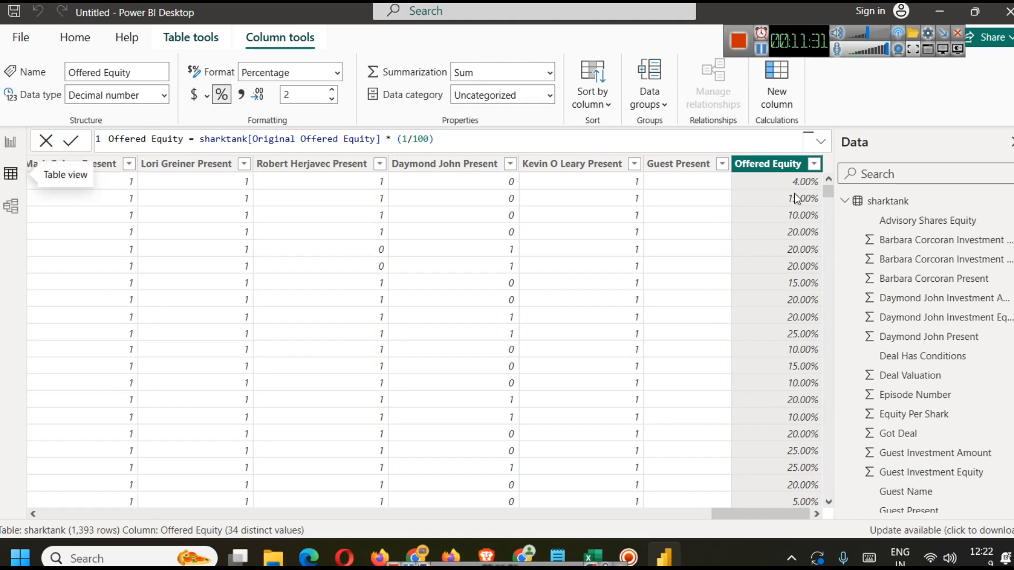
scroll(784, 346, down, 6)
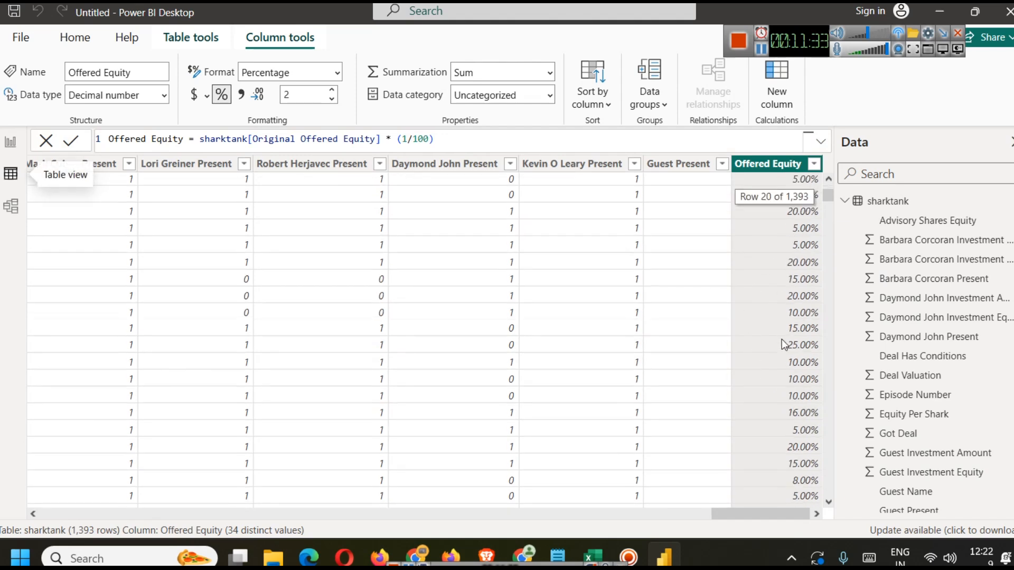
drag(828, 196, 831, 169)
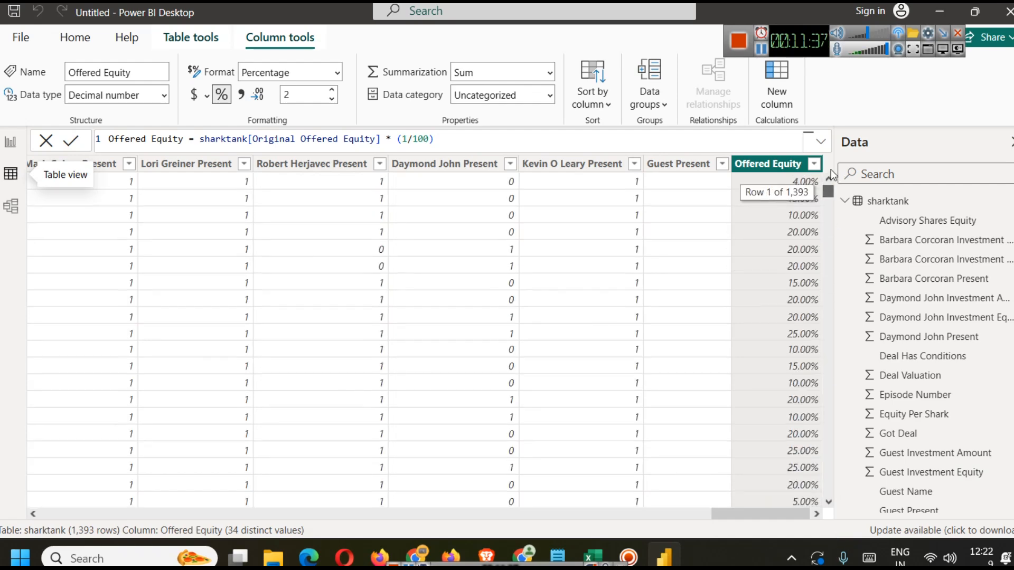
drag(759, 510, 42, 401)
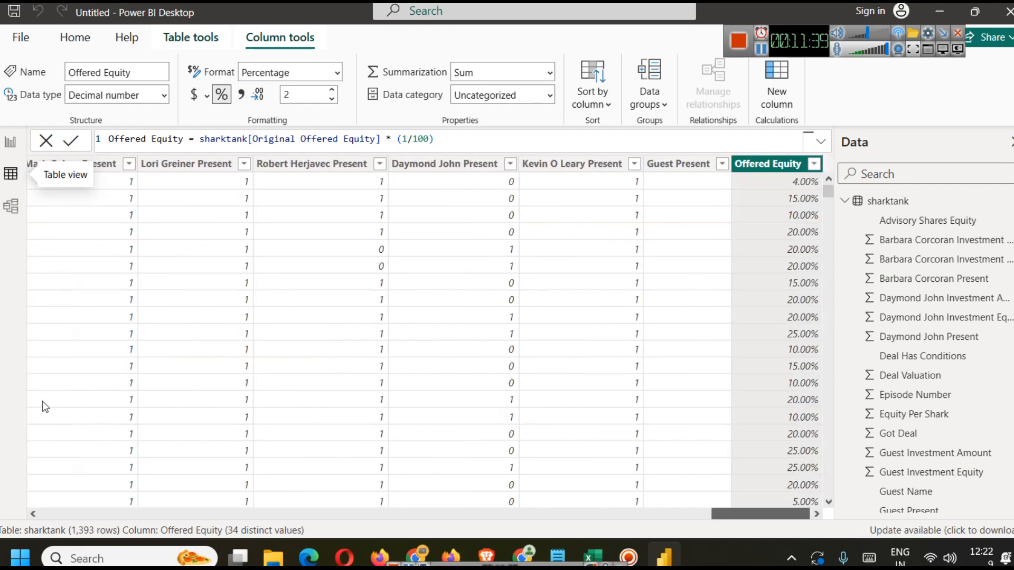
drag(724, 514, 8, 508)
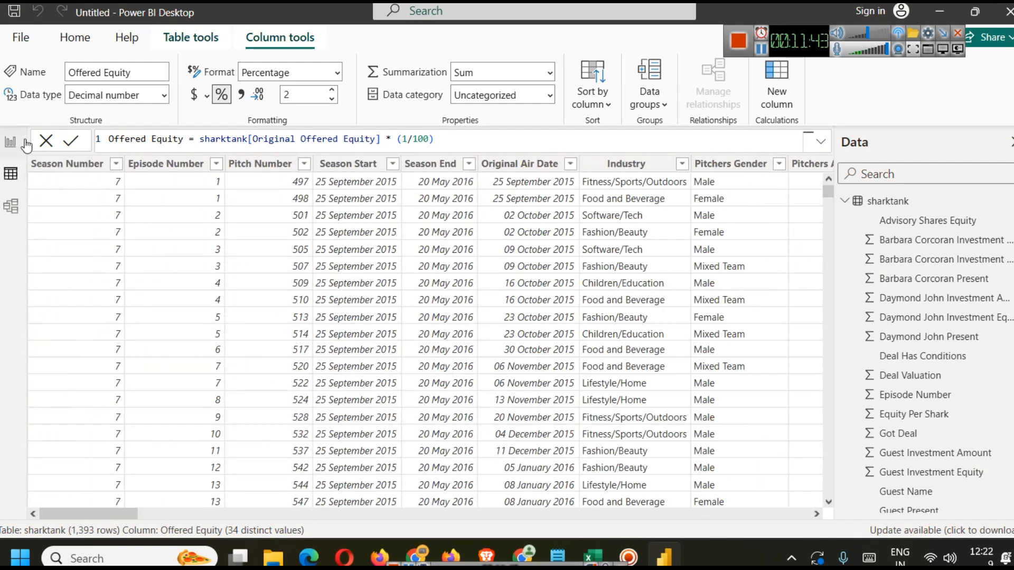
click(11, 143)
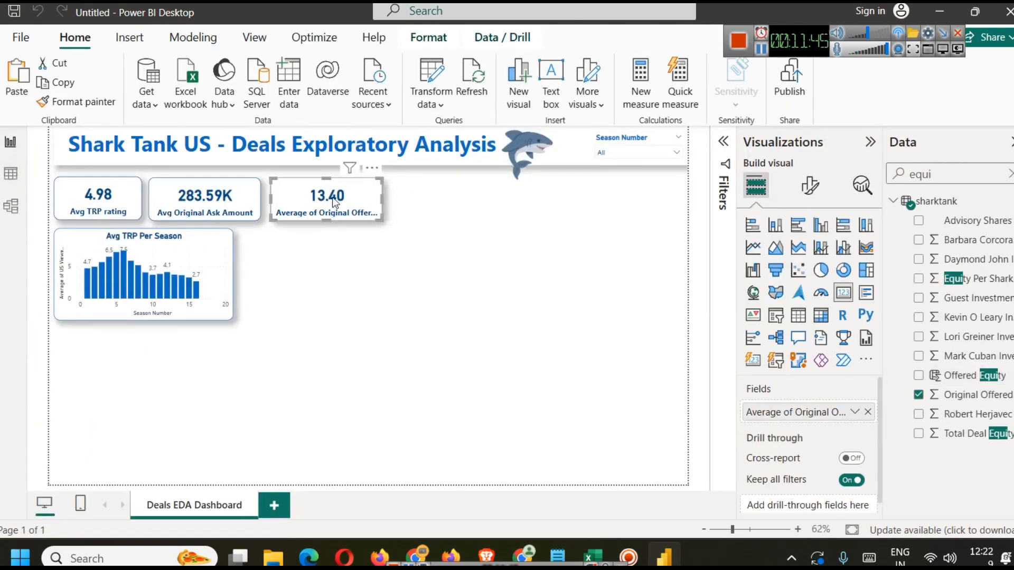
click(857, 412)
drag(792, 412, 528, 415)
click(1011, 174)
scroll(1002, 374, down, 10)
scroll(993, 491, up, 5)
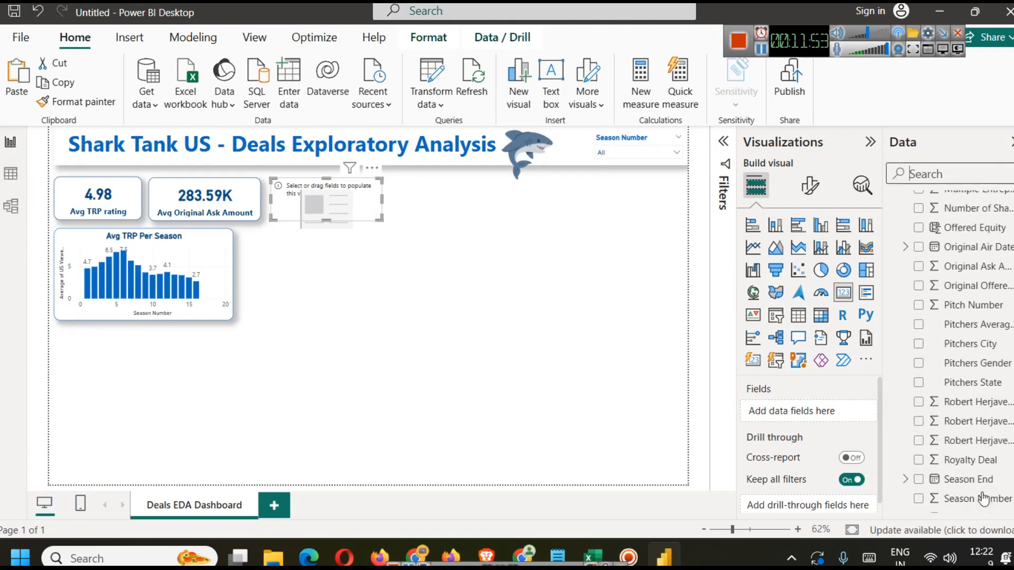
drag(977, 297, 787, 410)
click(854, 412)
click(906, 237)
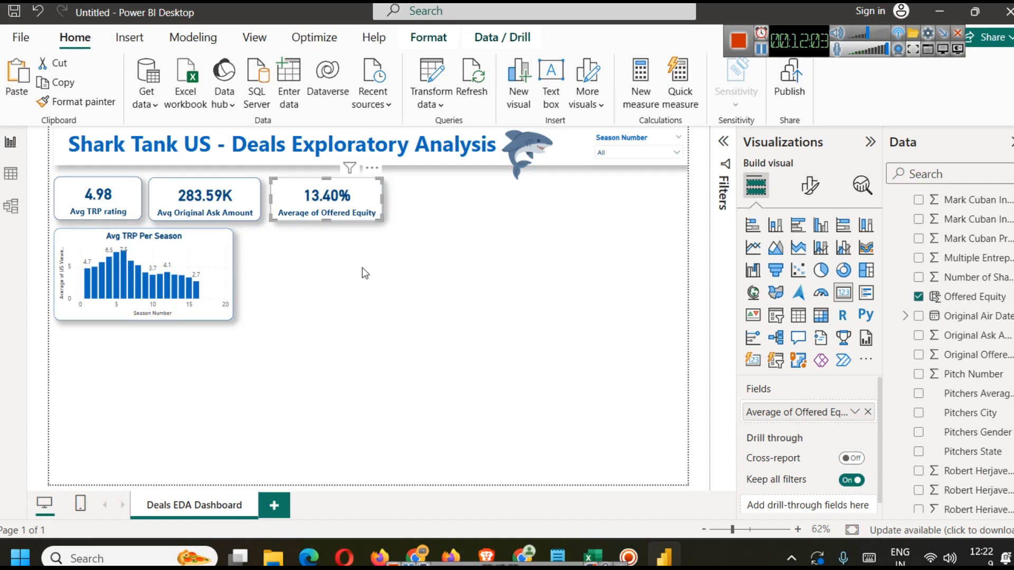
Step: Rename the card's Offered Equity field for this visual to Avg. Offered Equity
click(854, 412)
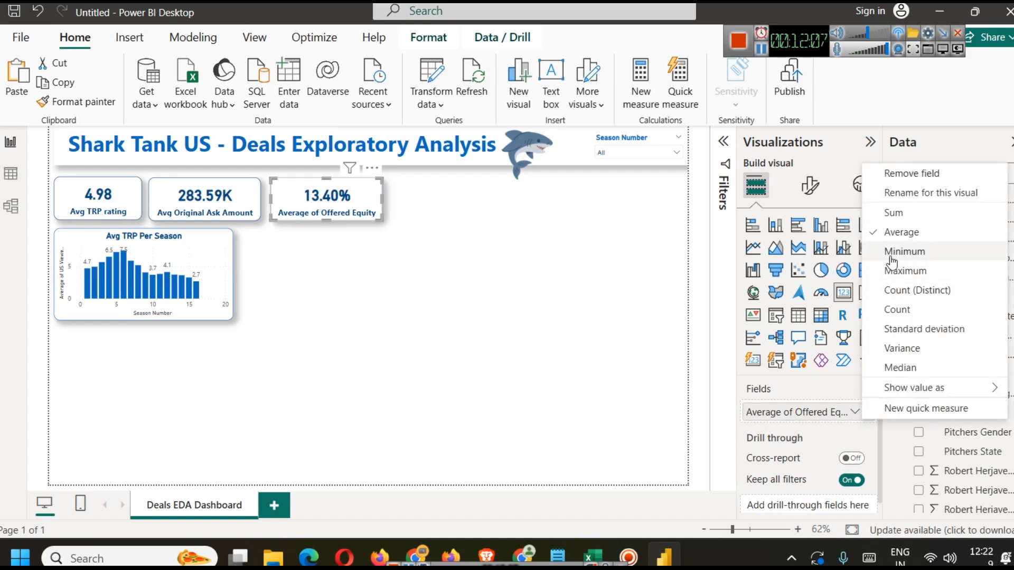
click(908, 192)
key(Left)
key(Right)
key(BackSpace)
key(BackSpace)
key(BackSpace)
key(BackSpace)
key(BackSpace)
key(BackSpace)
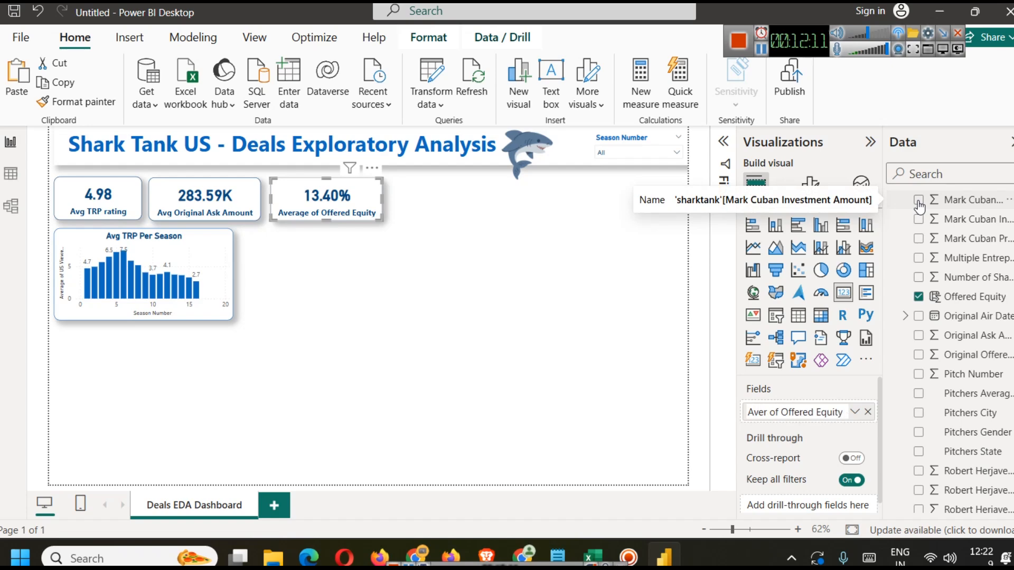
text(vg.)
key(Return)
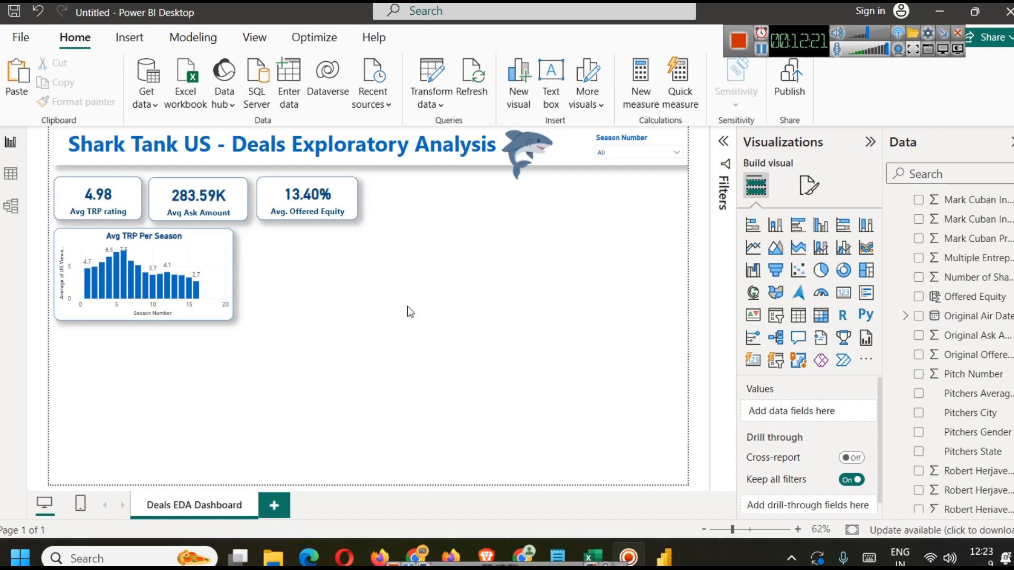
click(197, 199)
click(419, 317)
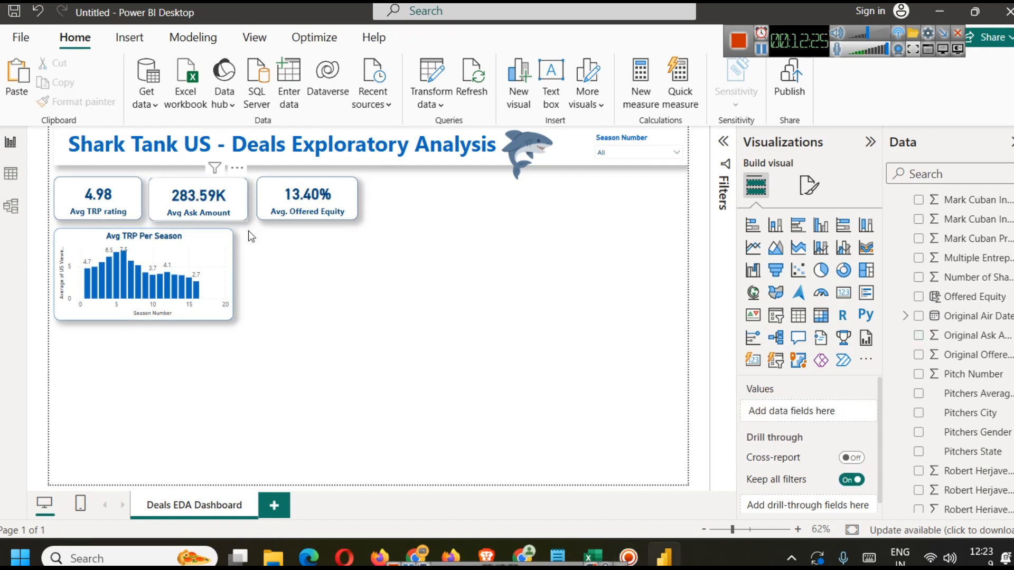
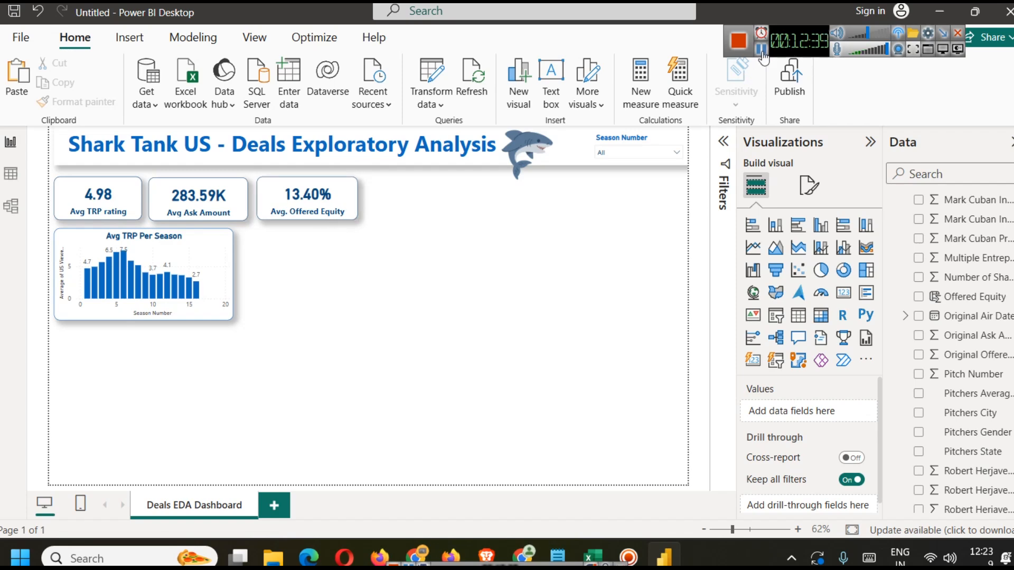
Step: Inspect the sharktank table's columns in Table view, then return to the report
click(11, 173)
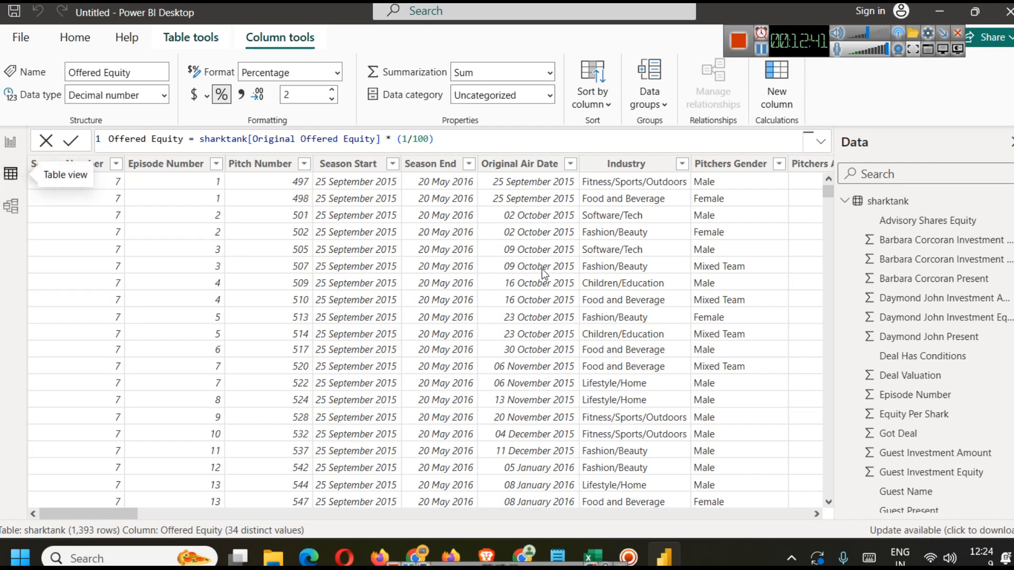
drag(131, 512, 288, 509)
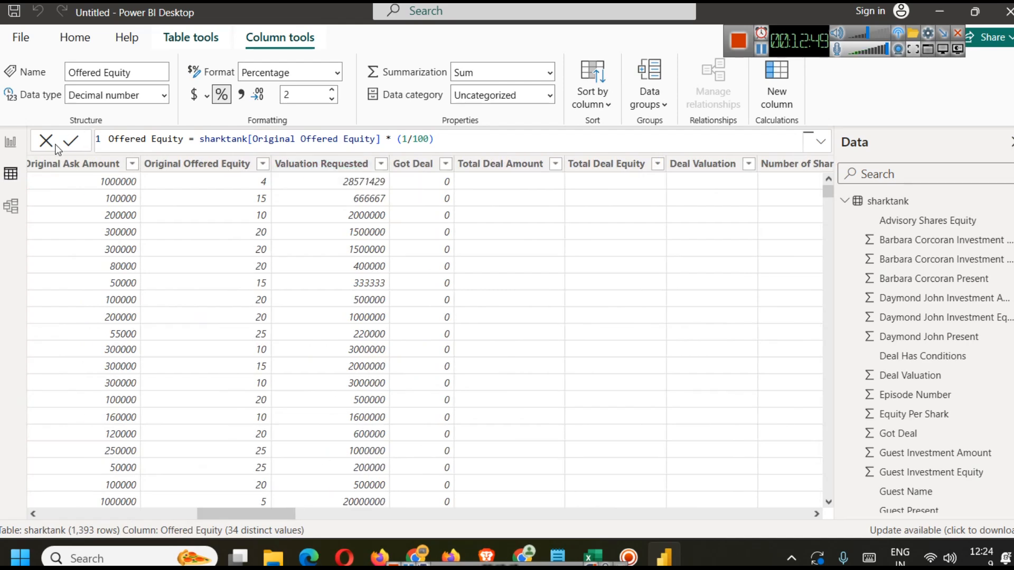
click(10, 141)
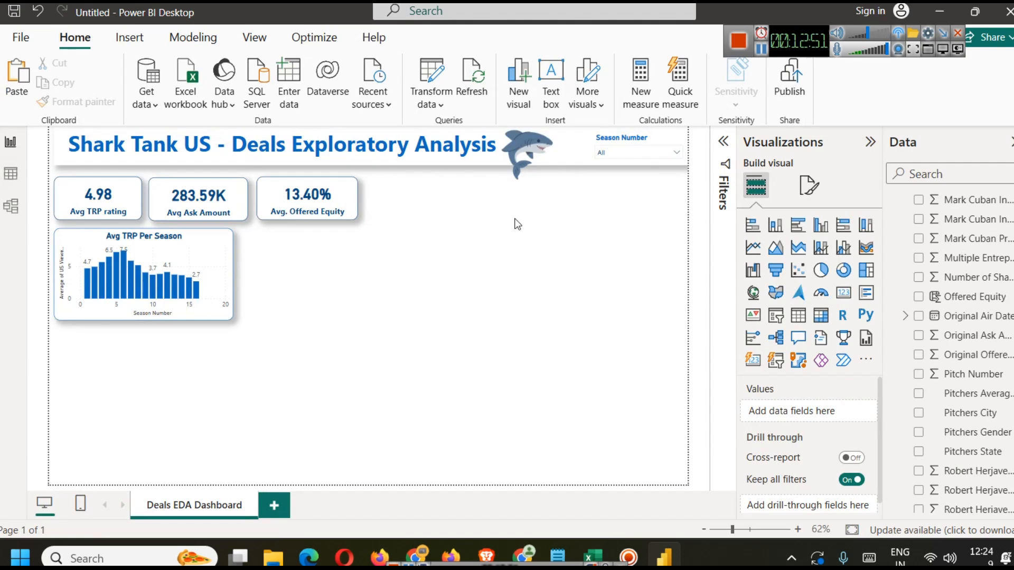
Step: Duplicate the Avg. Offered Equity card and place the copy to its right
click(335, 201)
key(ctrl+c)
key(ctrl+v)
click(423, 288)
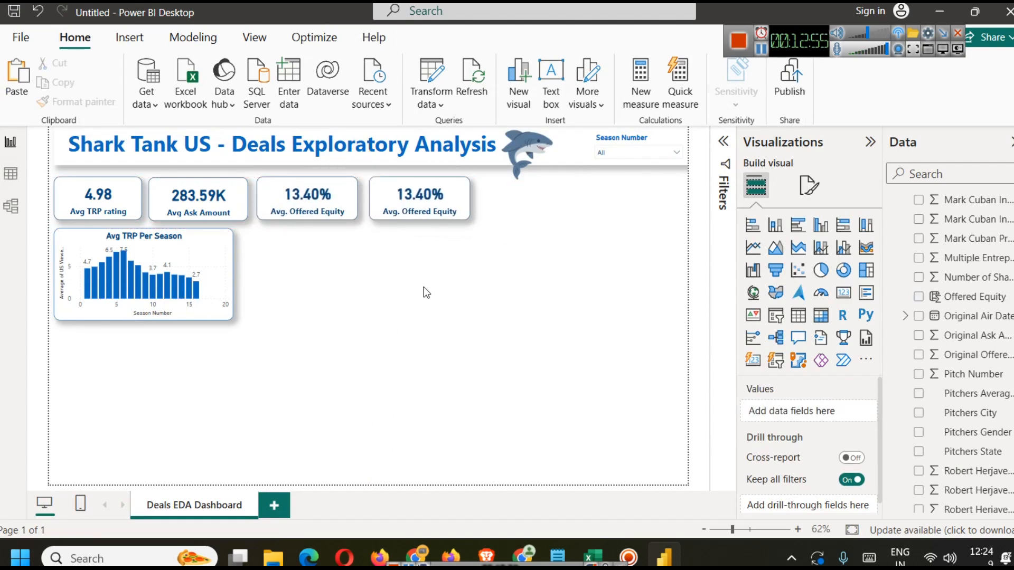
Step: Replace the duplicated card's field with the average of Valuation Requested
click(936, 172)
text(va)
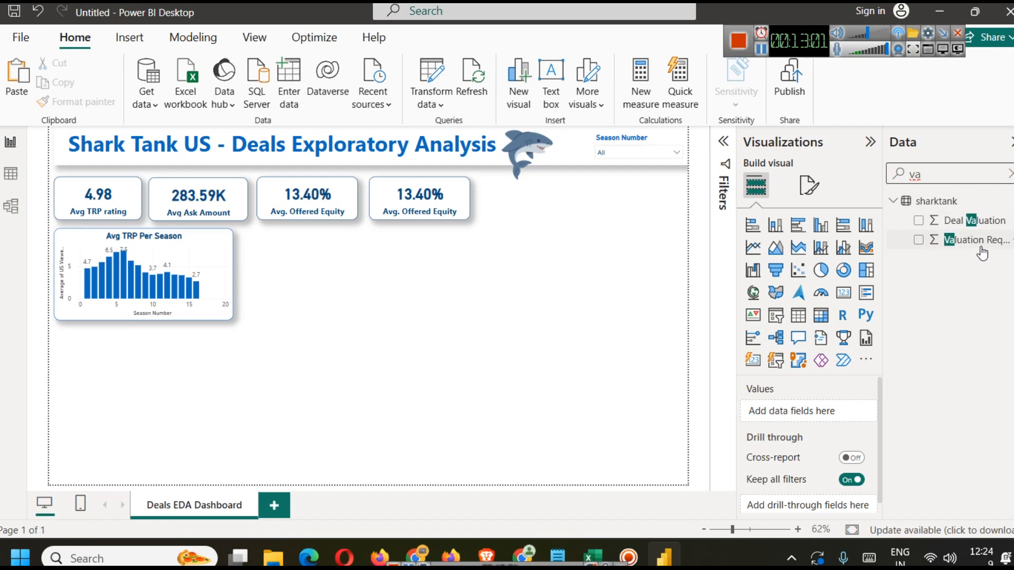
click(419, 201)
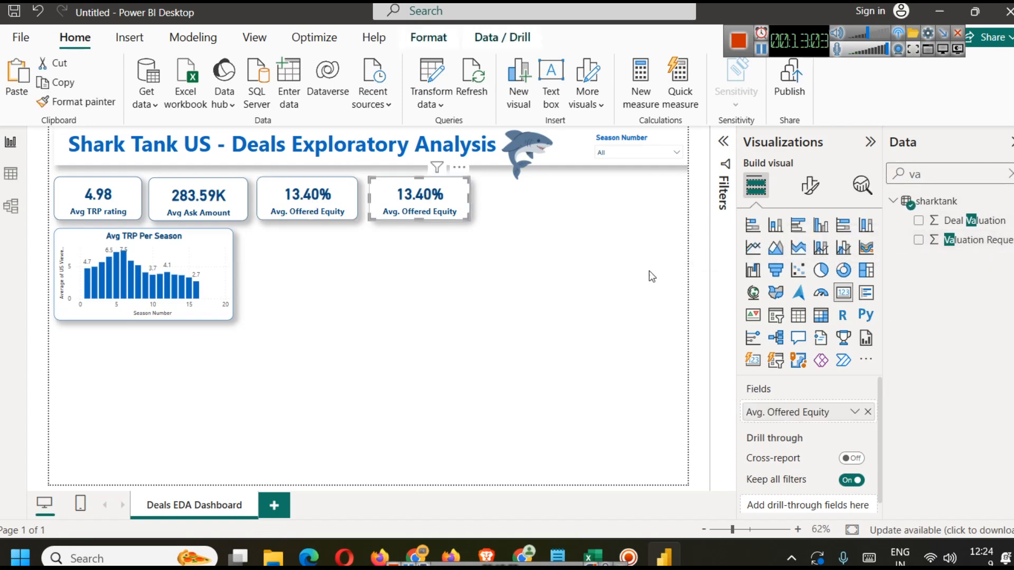
click(867, 412)
drag(980, 244, 844, 414)
click(855, 412)
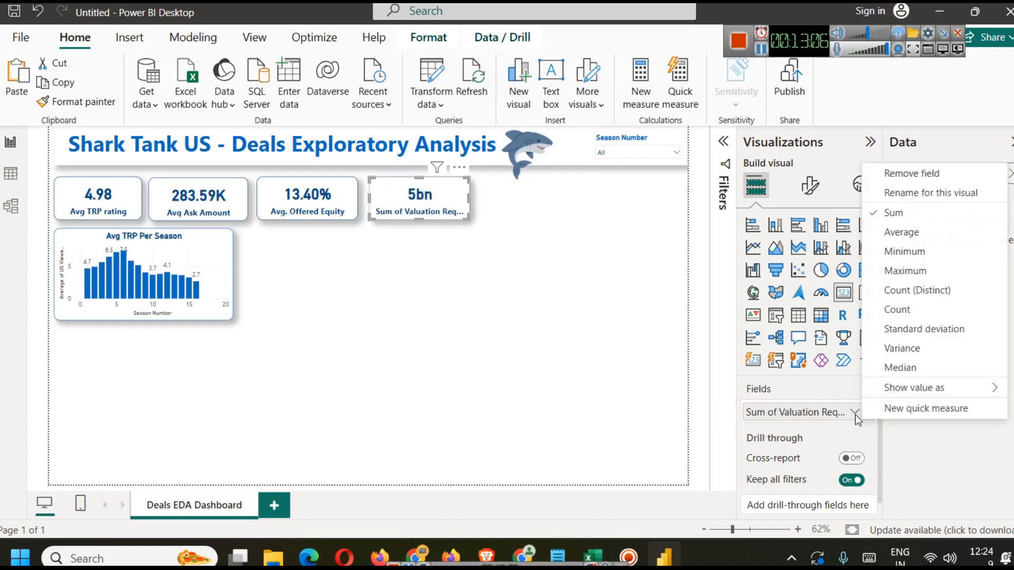
click(901, 232)
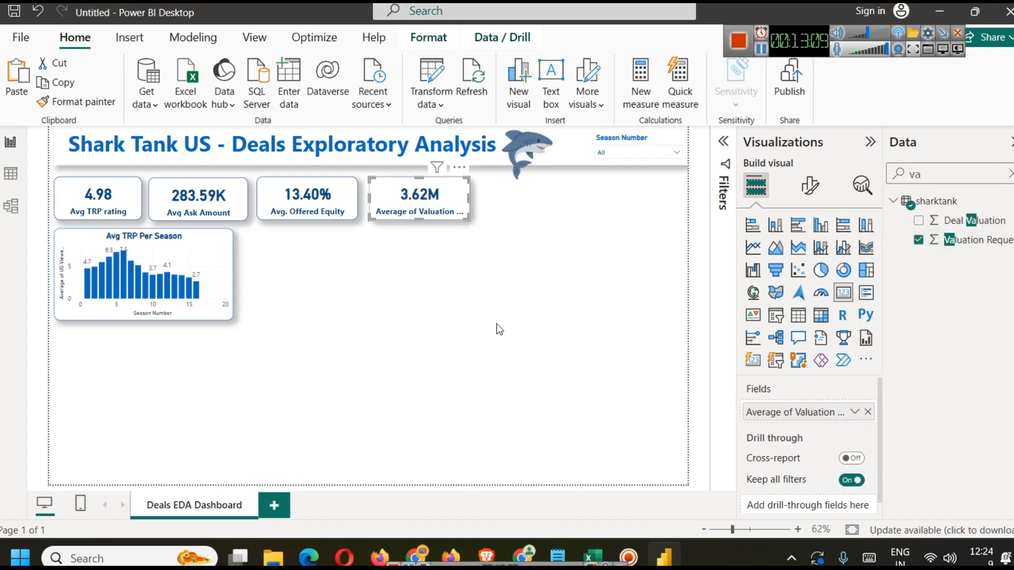
click(512, 293)
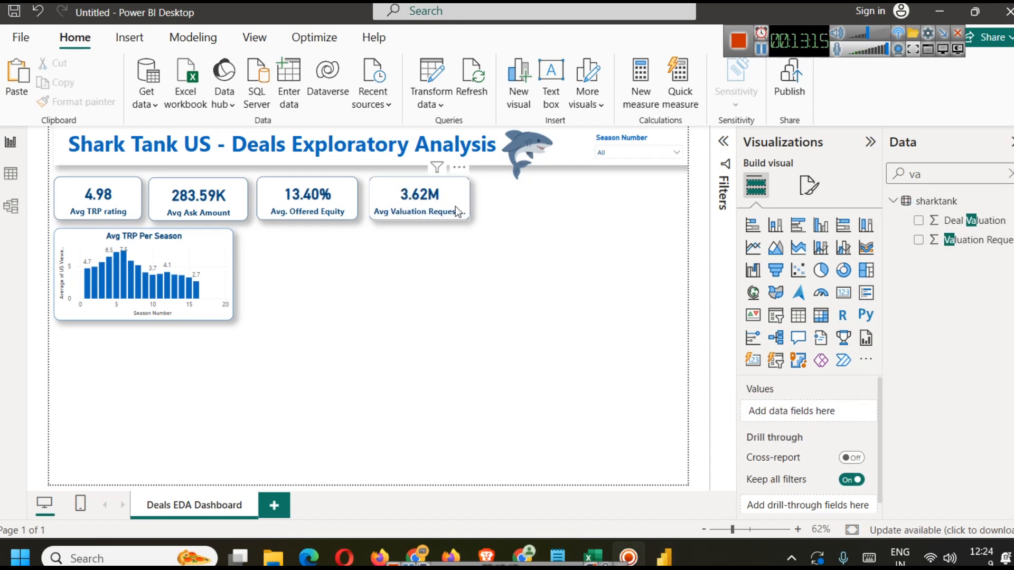
Step: Try Thousands, Millions and Billions display units for the valuation card's callout value, returning to Auto
click(614, 153)
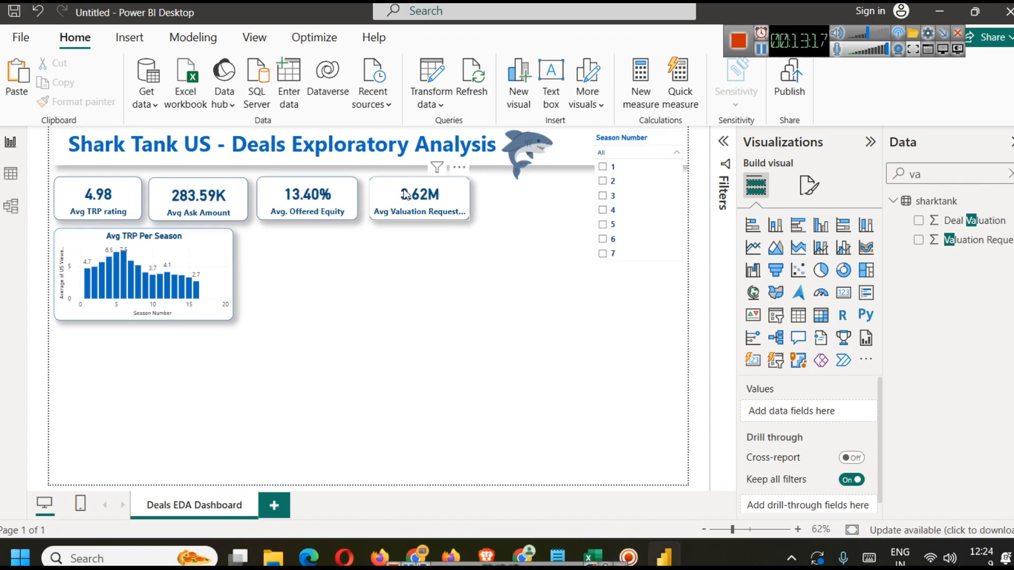
click(420, 200)
click(809, 183)
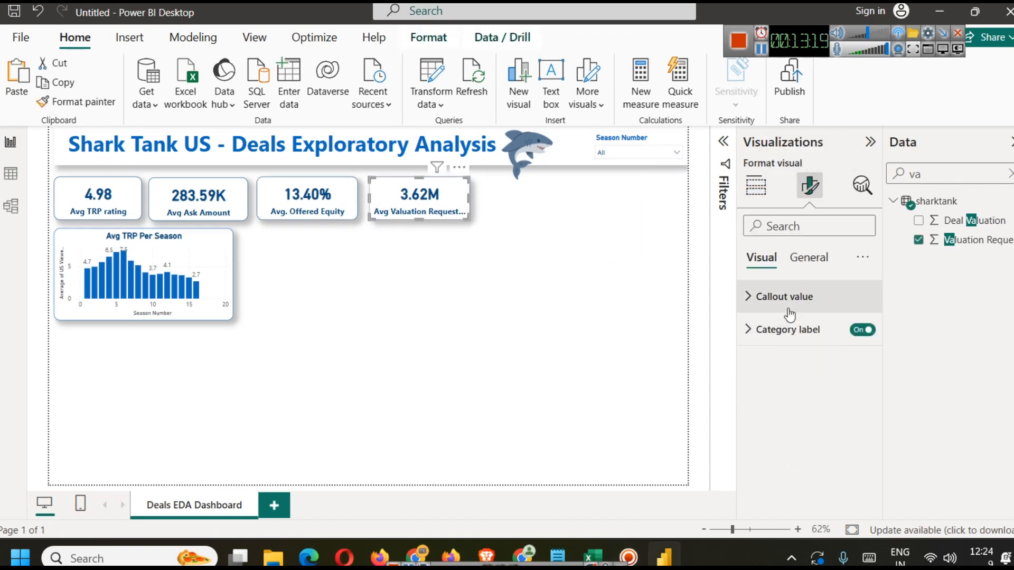
click(756, 299)
scroll(803, 359, down, 2)
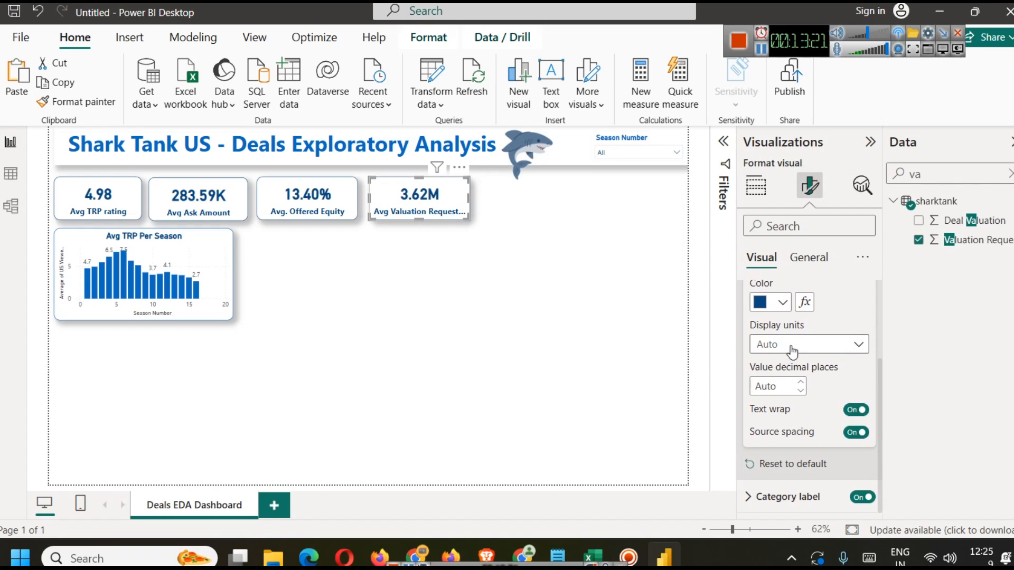
click(792, 348)
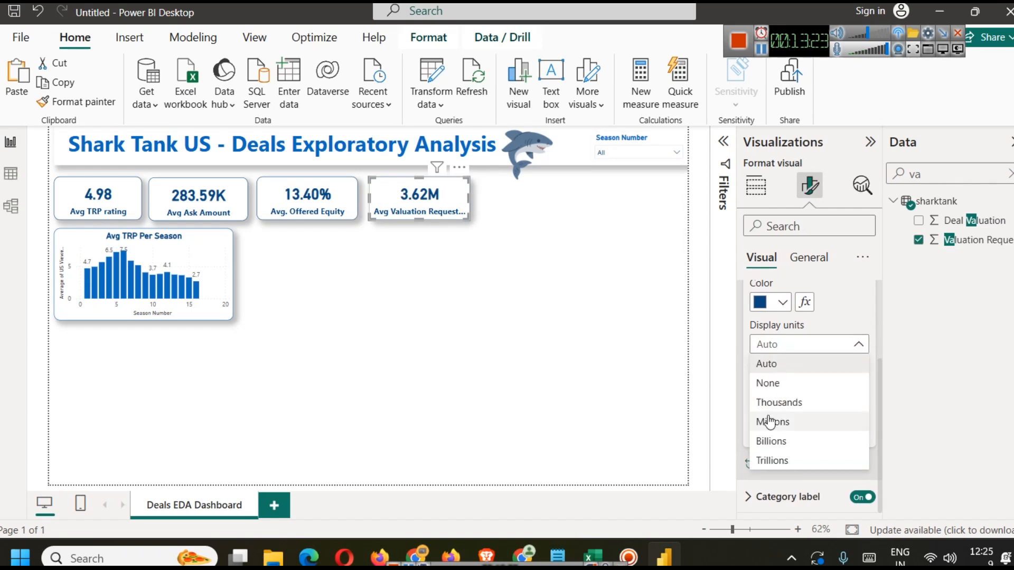
click(785, 403)
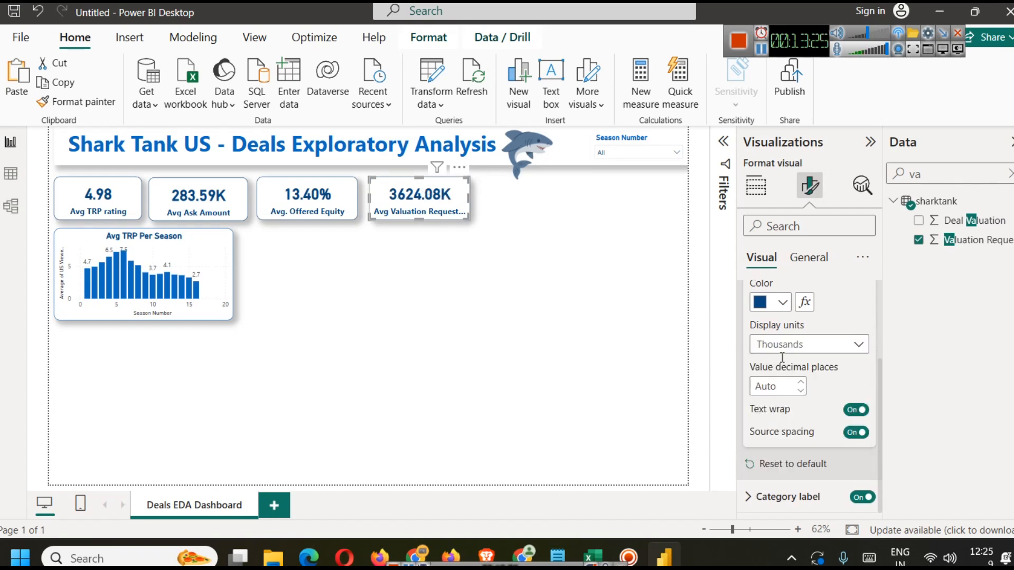
click(783, 351)
click(786, 421)
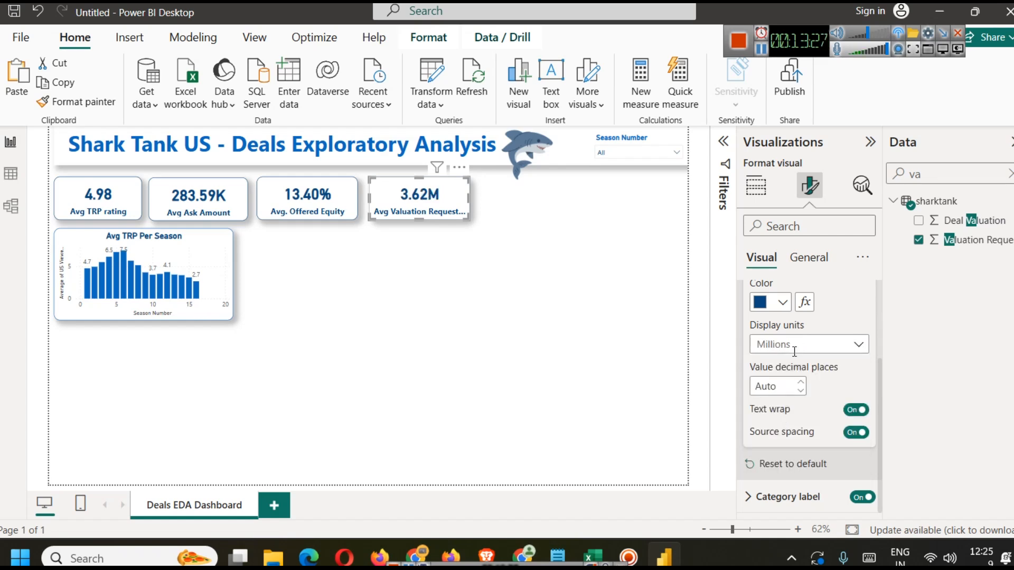
click(795, 349)
click(783, 437)
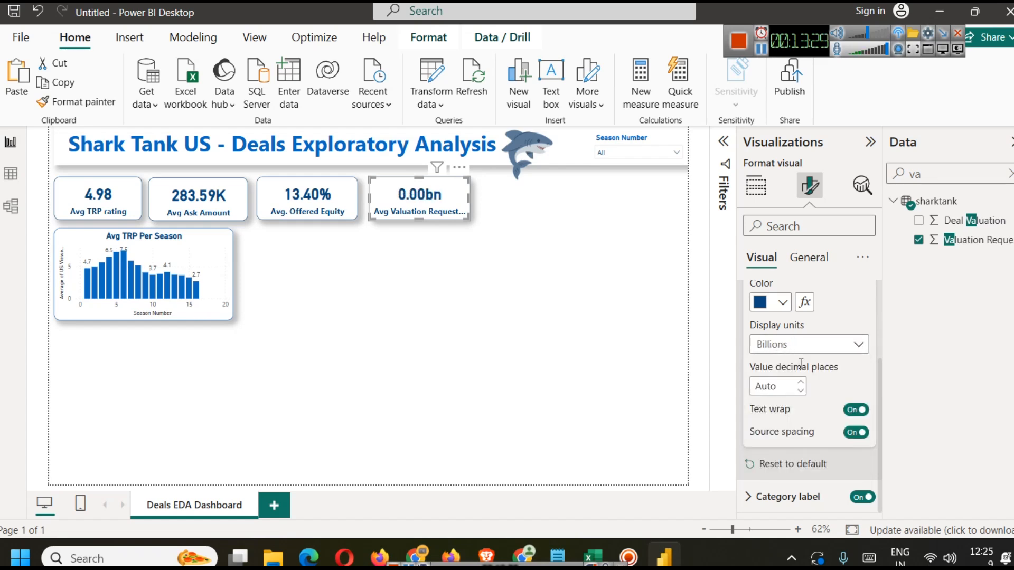
click(798, 346)
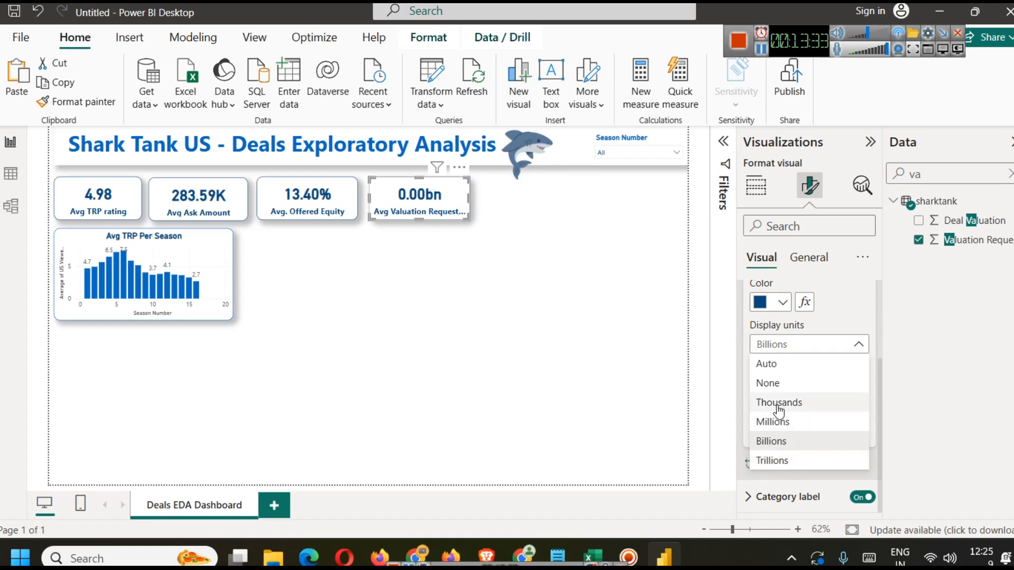
click(794, 364)
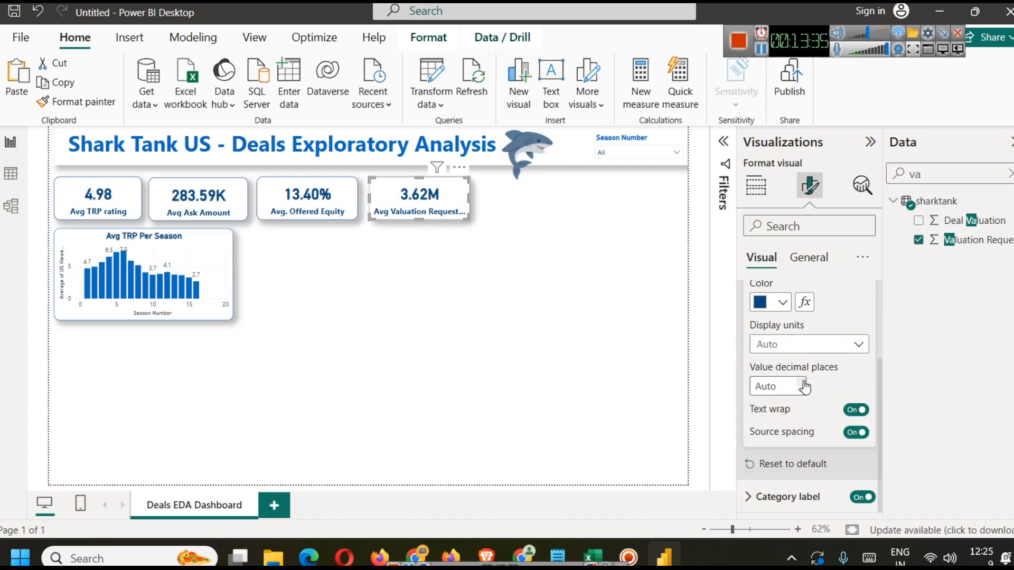
click(573, 332)
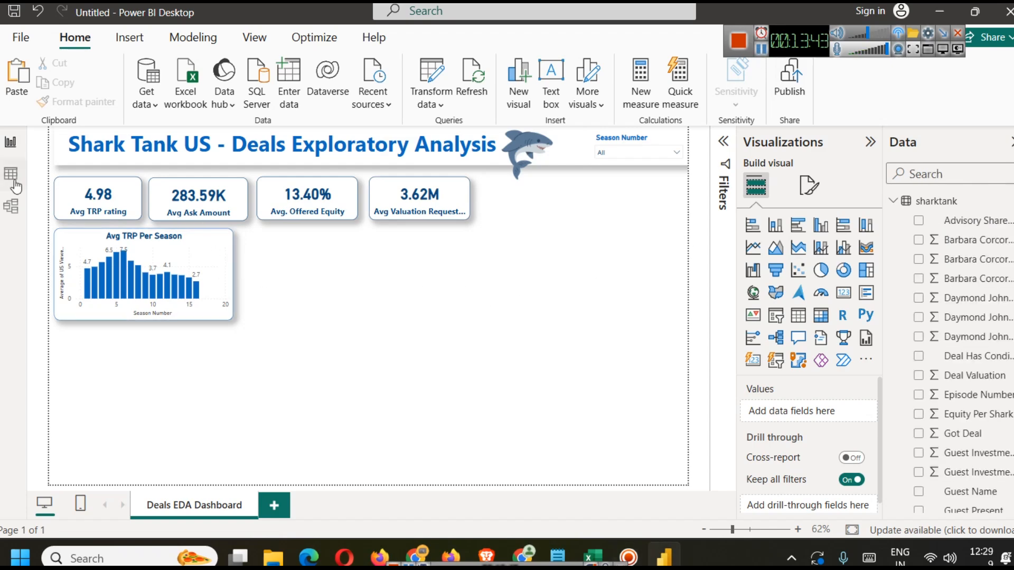
Step: Switch to Excel and examine the Valuation and Got Deal columns in sharktank.xlsx
click(593, 558)
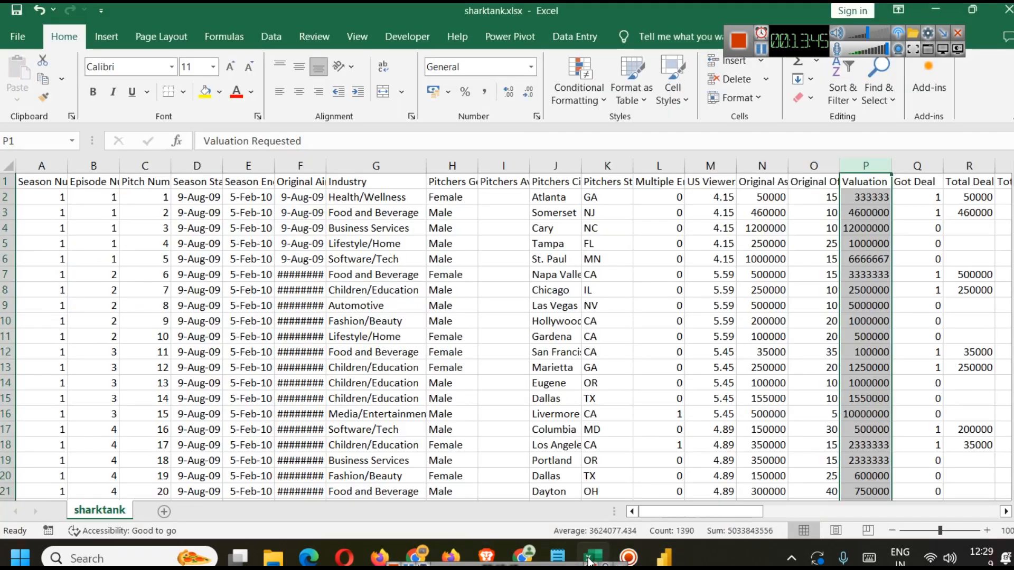
click(919, 166)
scroll(921, 259, down, 6)
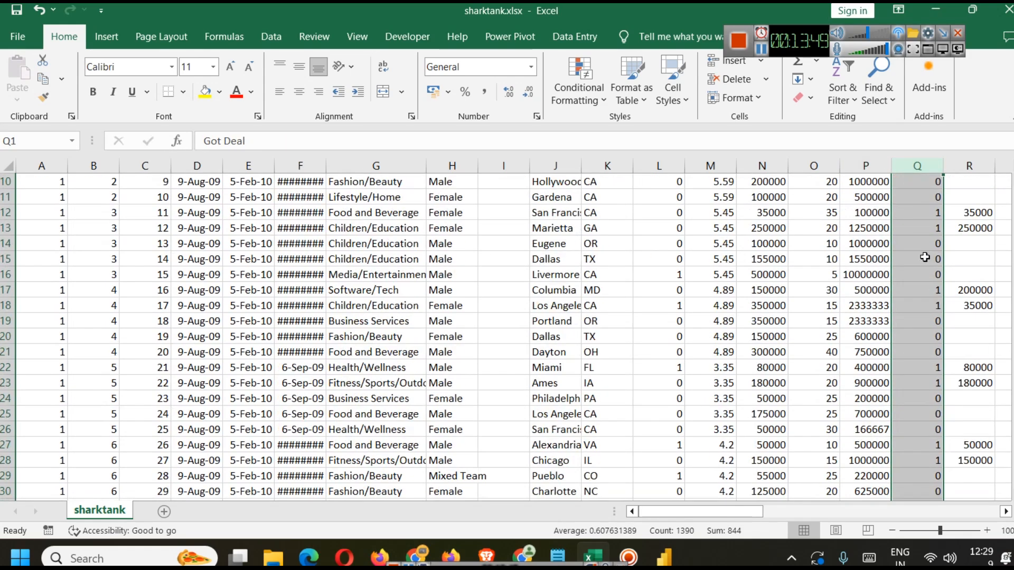
scroll(922, 259, up, 6)
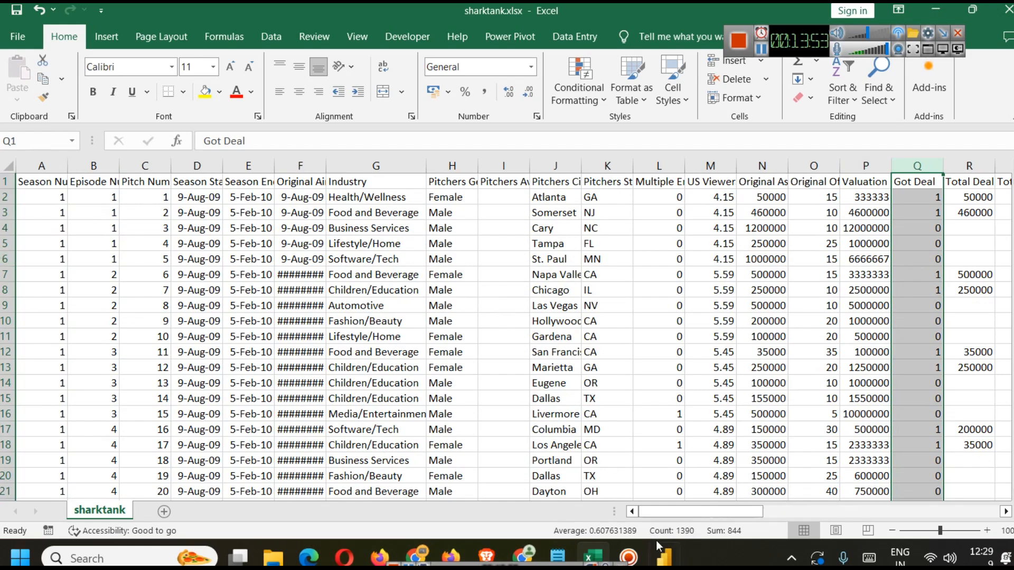
click(666, 561)
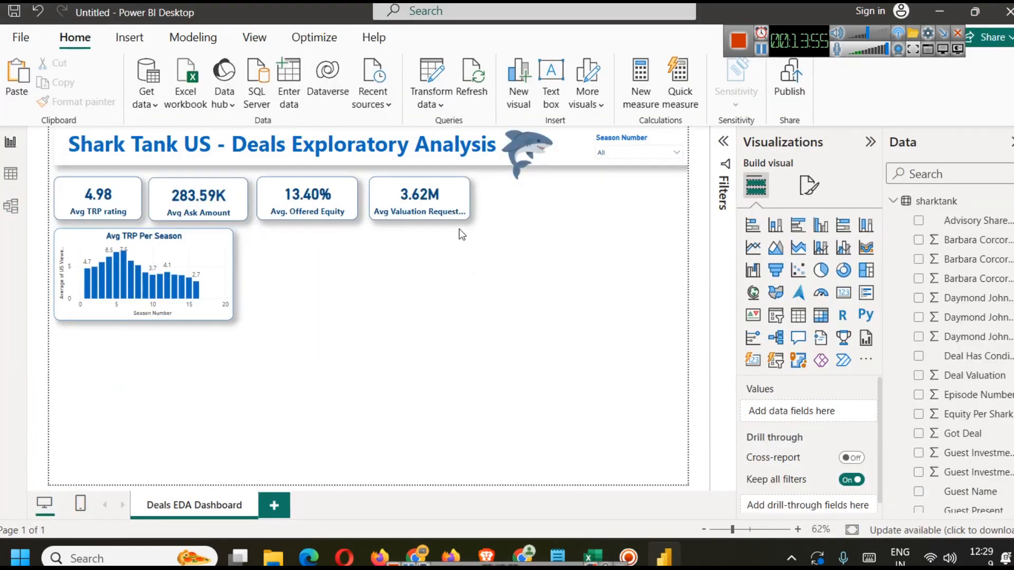
click(445, 199)
click(312, 203)
key(ctrl+c)
key(ctrl+v)
drag(315, 203, 526, 202)
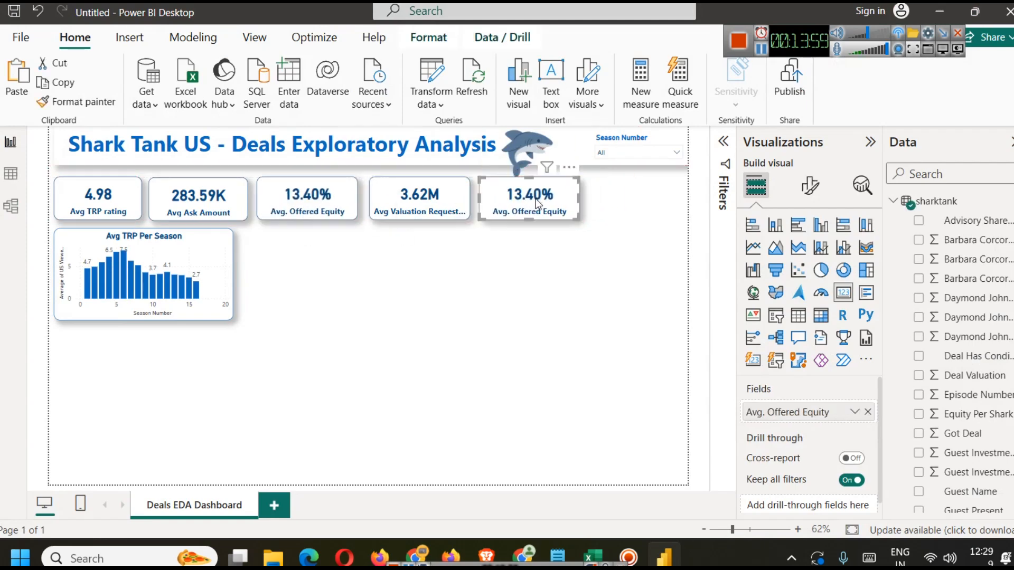
click(544, 256)
key(ctrl+z)
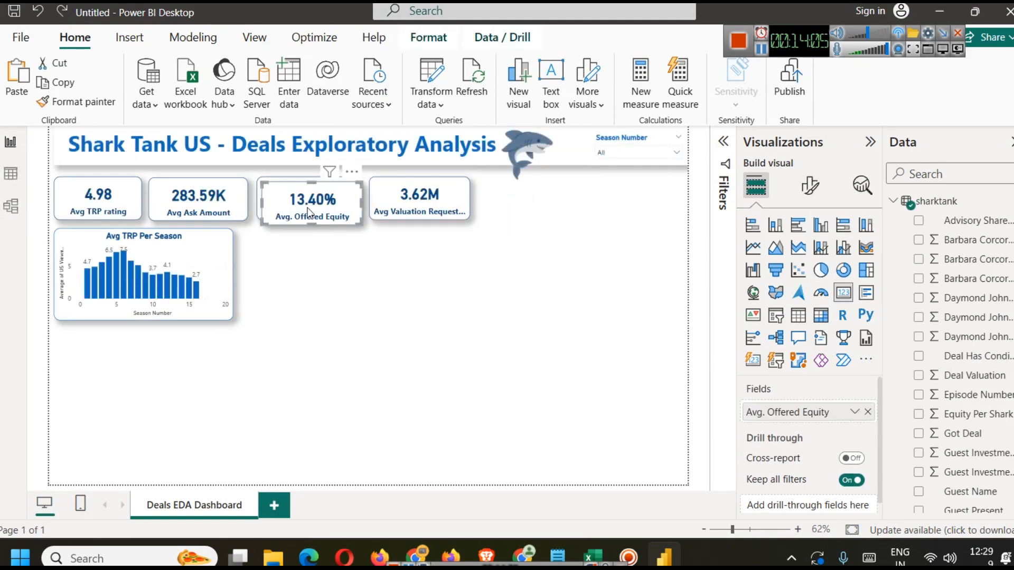
key(Escape)
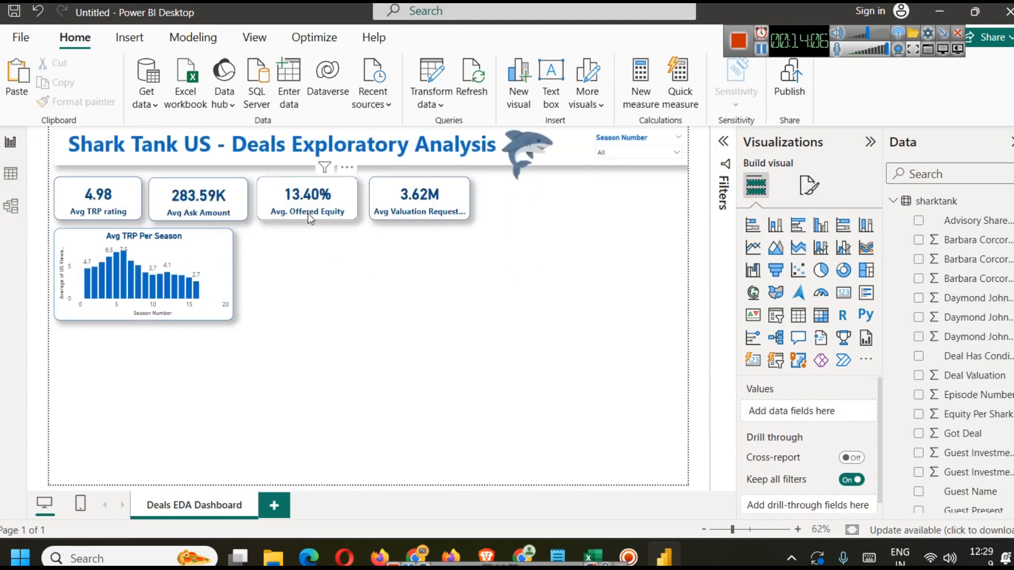
Step: Insert a donut chart beside the Avg TRP Per Season chart
click(849, 279)
drag(283, 271, 310, 282)
click(398, 299)
click(411, 317)
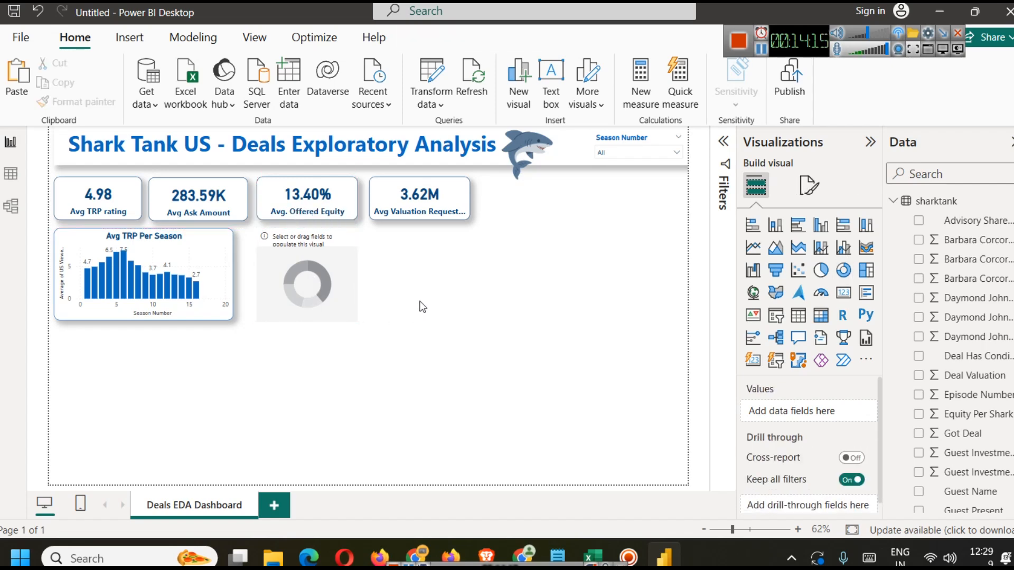
Step: Copy the Avg TRP Per Season chart's formatting onto the donut chart with Format Painter
click(312, 258)
click(193, 255)
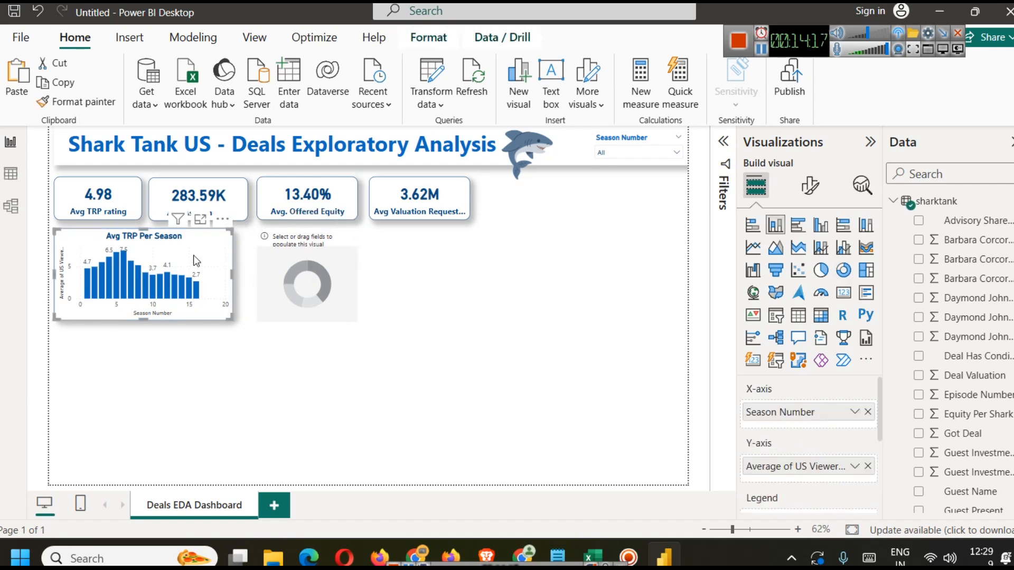
click(76, 101)
click(312, 283)
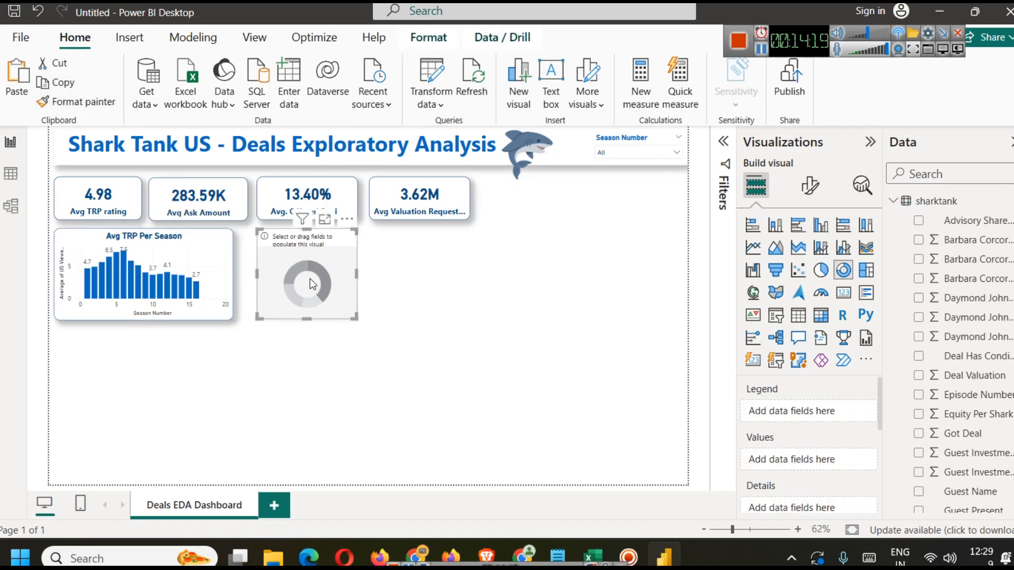
click(464, 337)
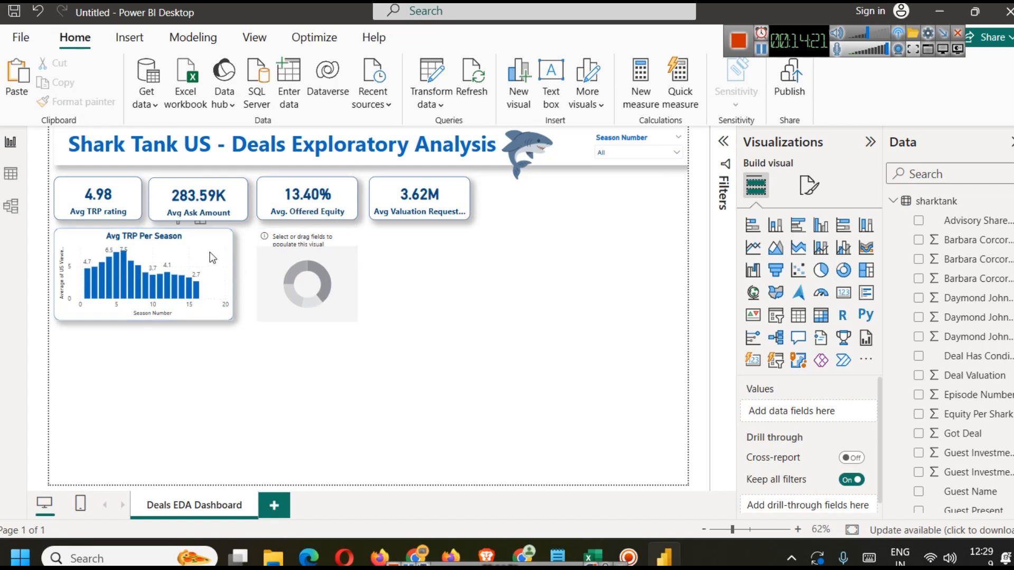
Step: Widen the Avg TRP Per Season chart slightly
click(228, 275)
drag(233, 274, 247, 275)
Step: Add the Got Deal field to the donut chart's legend
click(352, 305)
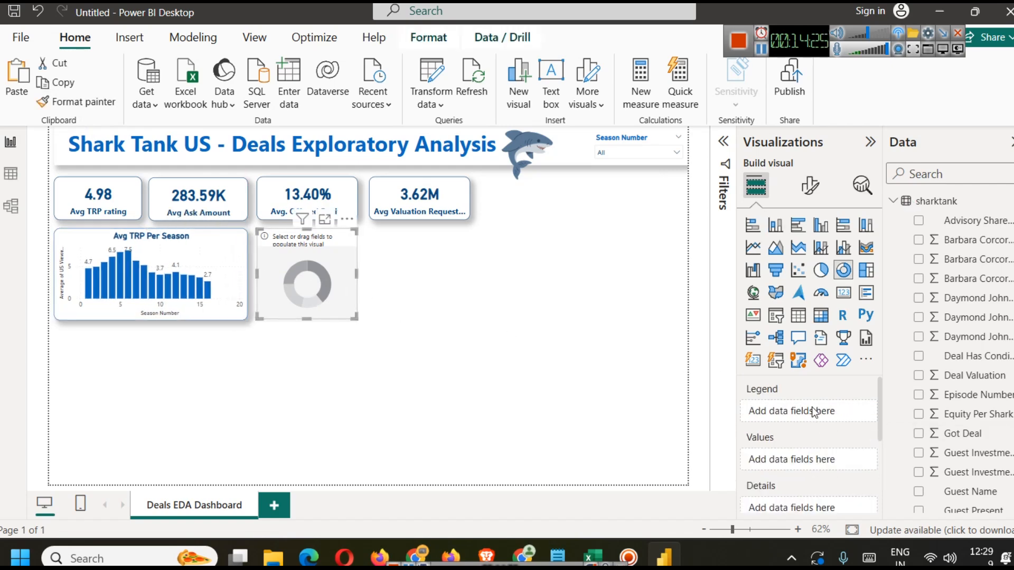
click(930, 168)
text(got)
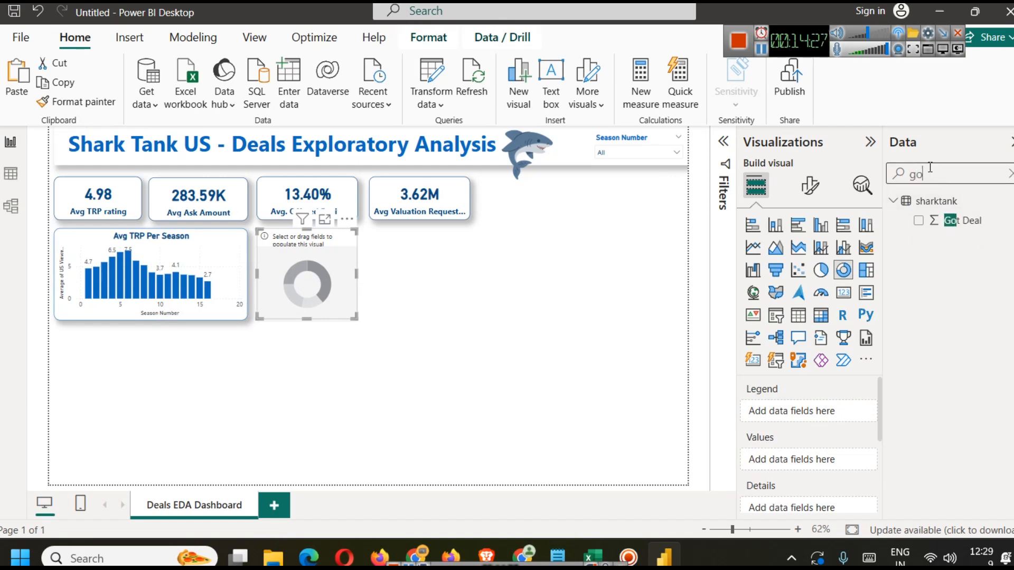
drag(976, 221, 833, 399)
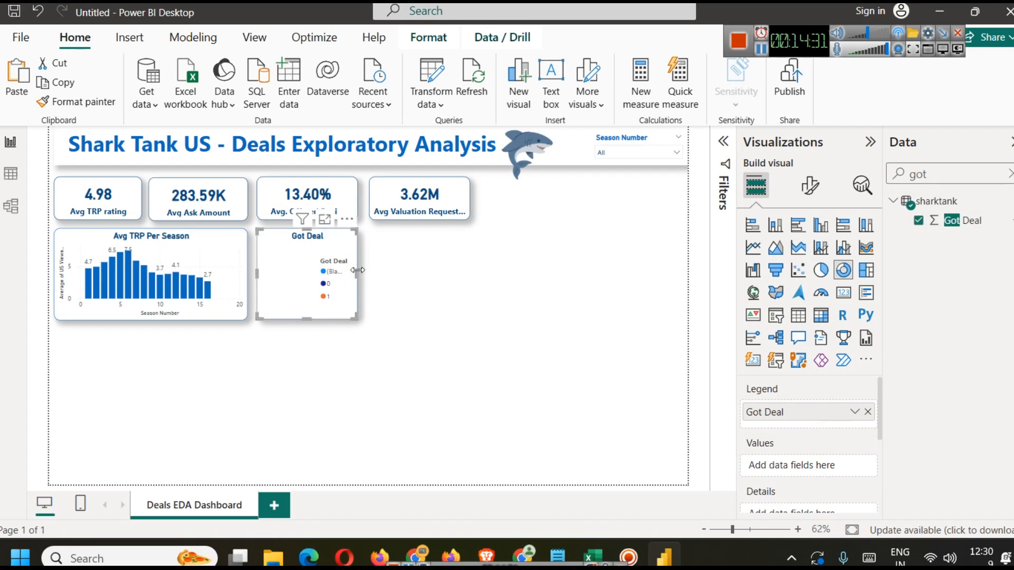
Step: Try widening the donut chart, then restore its original width
drag(357, 274, 389, 275)
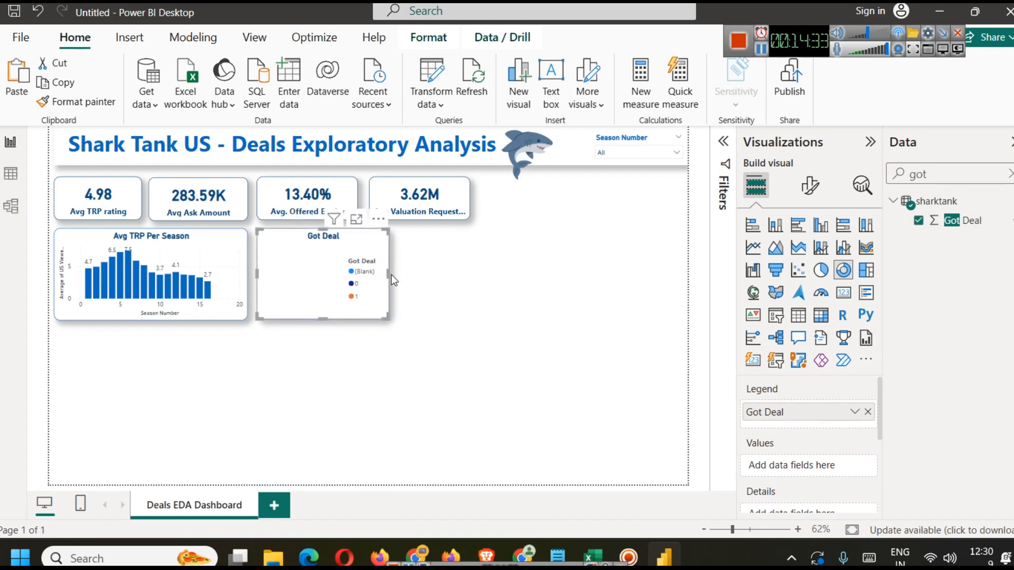
drag(388, 274, 358, 272)
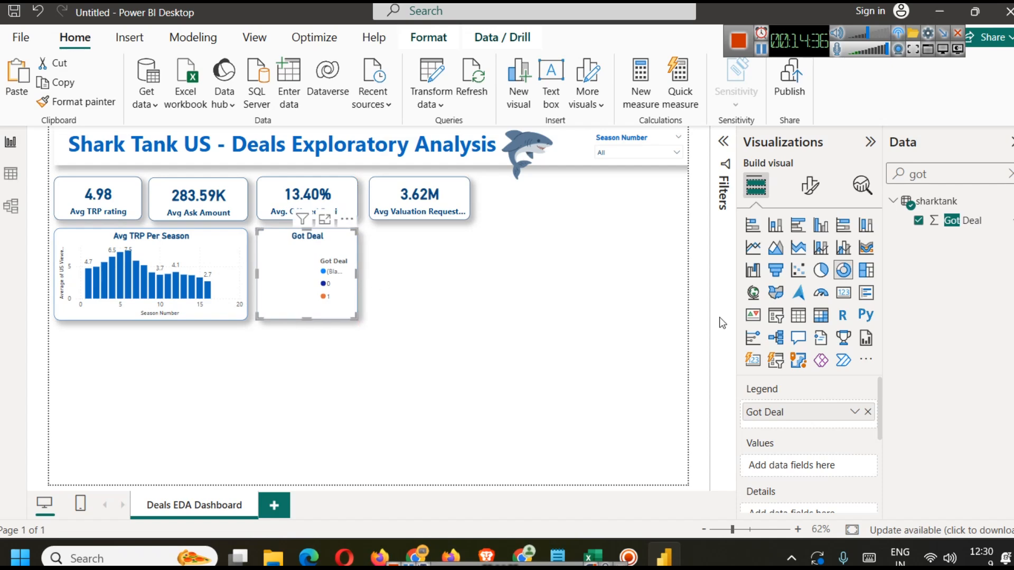
Step: Inspect the donut chart's Got Deal filter in the Filters pane
click(723, 142)
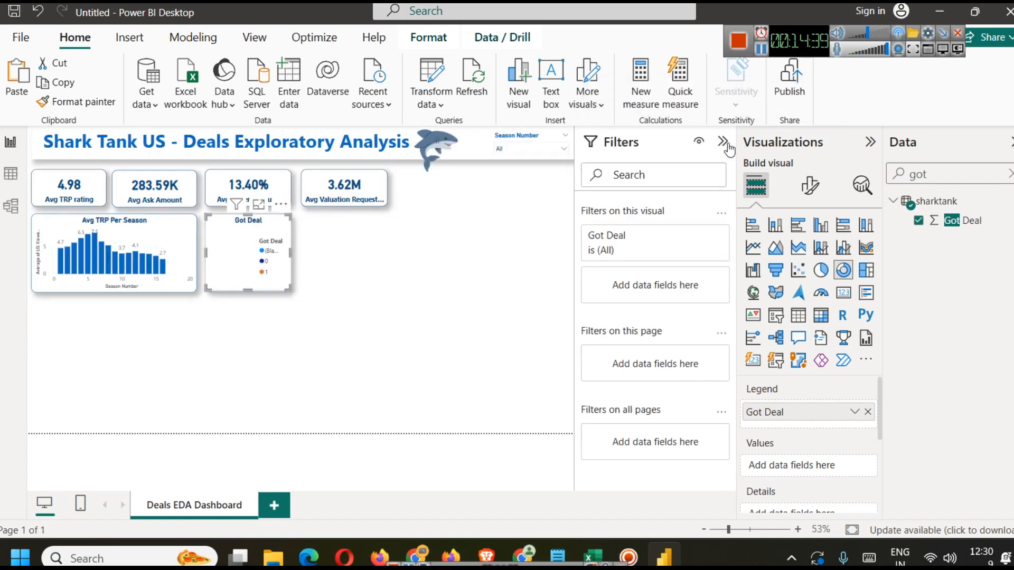
click(686, 238)
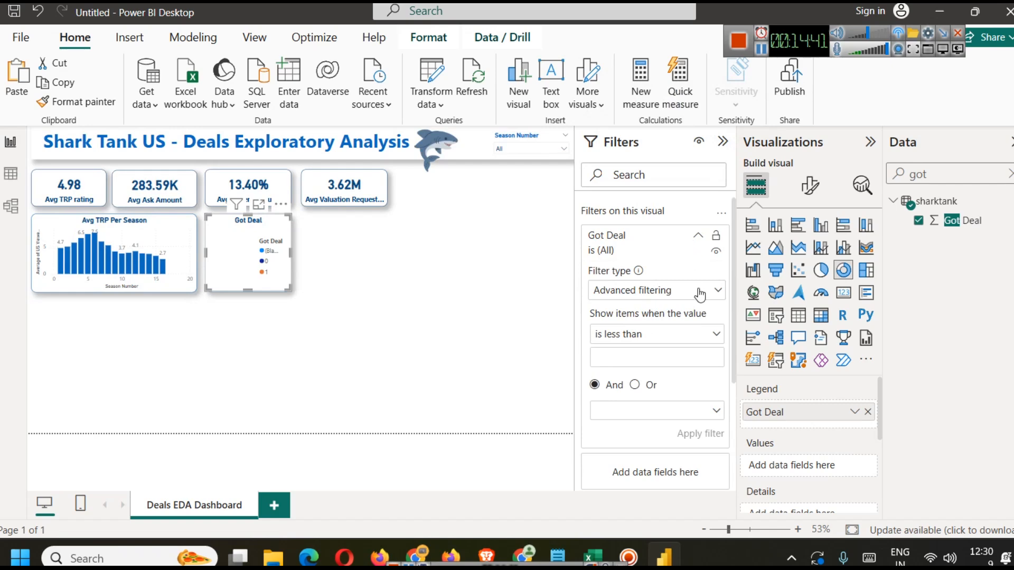
click(723, 141)
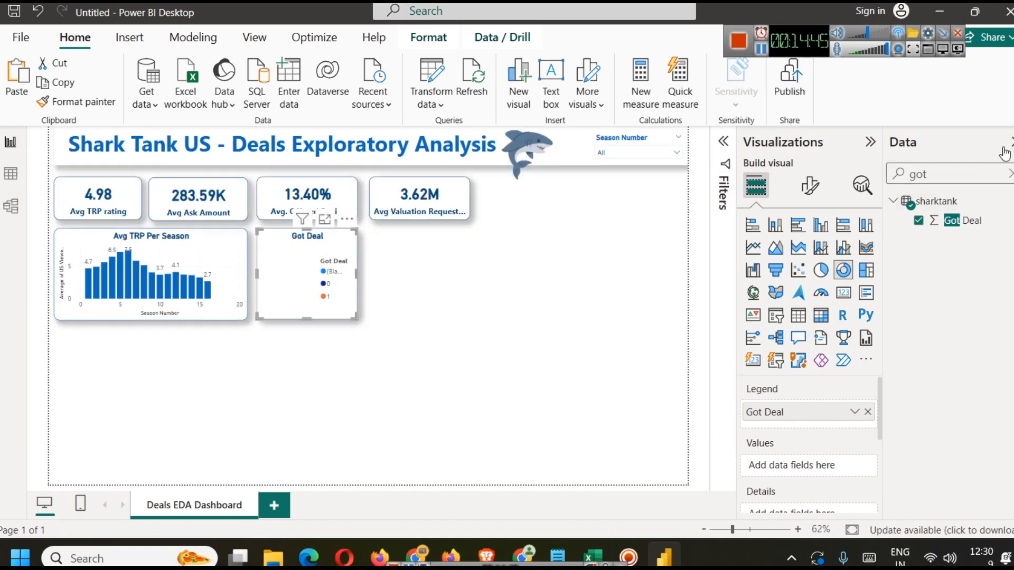
Step: Clear the field search and browse the sharktank table's columns in table view before returning to the report
click(1009, 174)
scroll(794, 438, down, 3)
scroll(788, 443, up, 3)
scroll(940, 409, down, 4)
scroll(940, 409, down, 6)
click(10, 174)
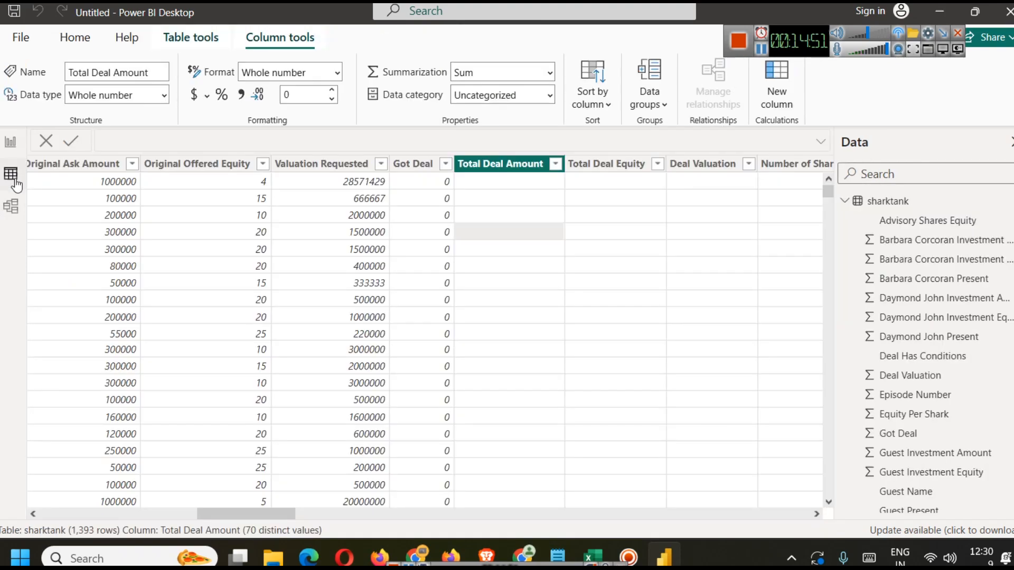
drag(274, 514, 875, 539)
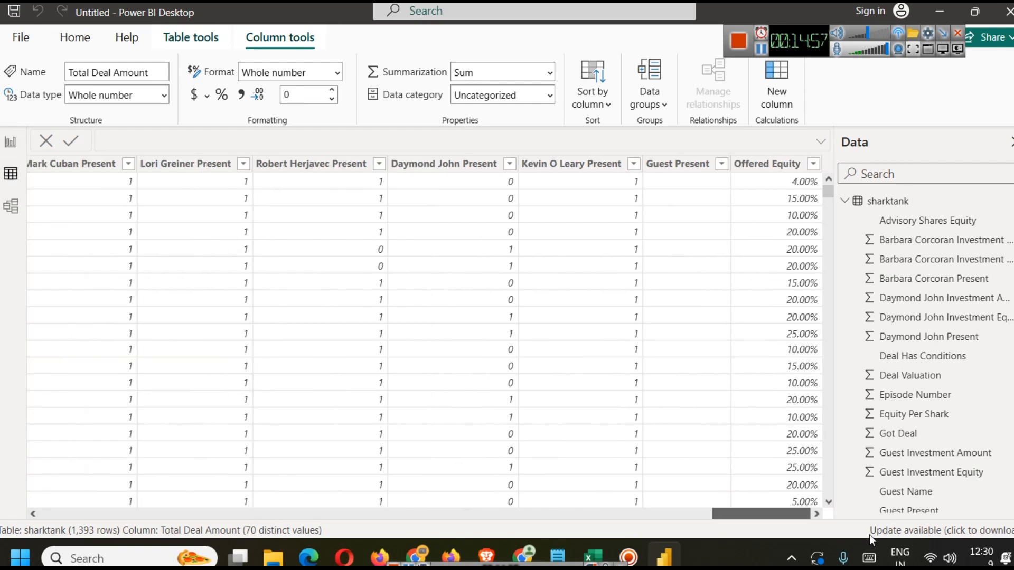
click(11, 144)
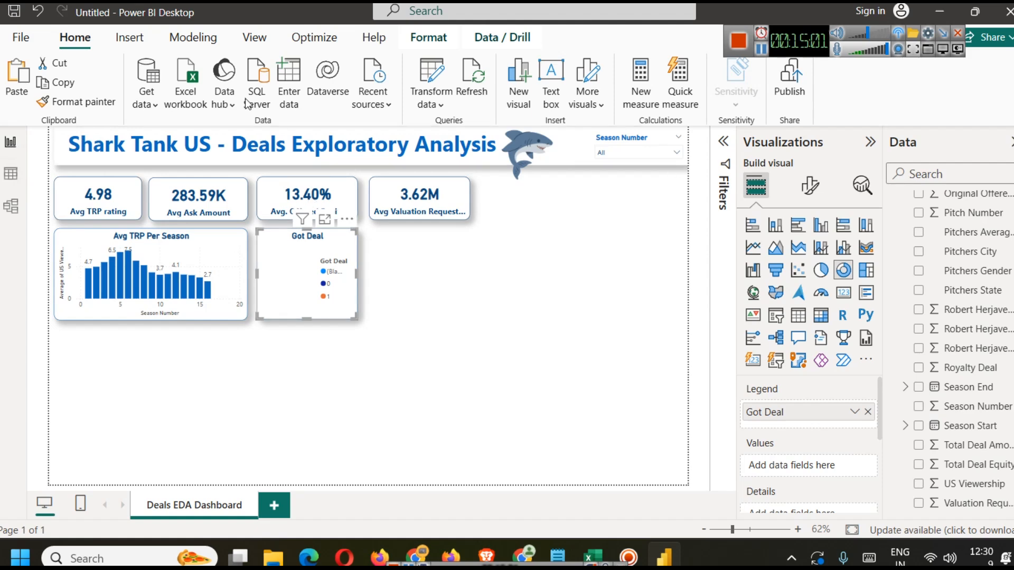
Step: Create a new measure NumRows = COUNTROWS(sharktank)
click(190, 45)
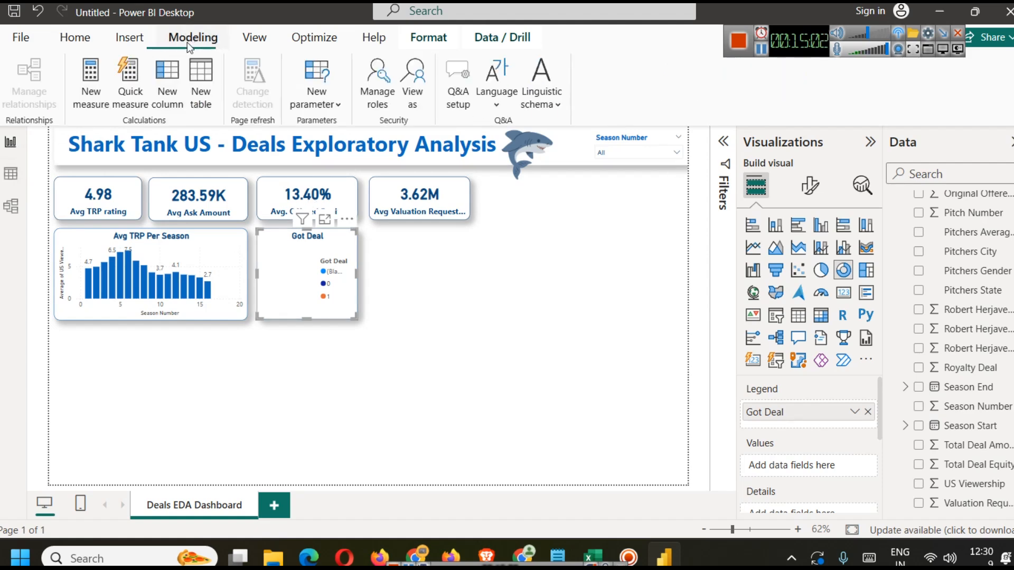
click(105, 91)
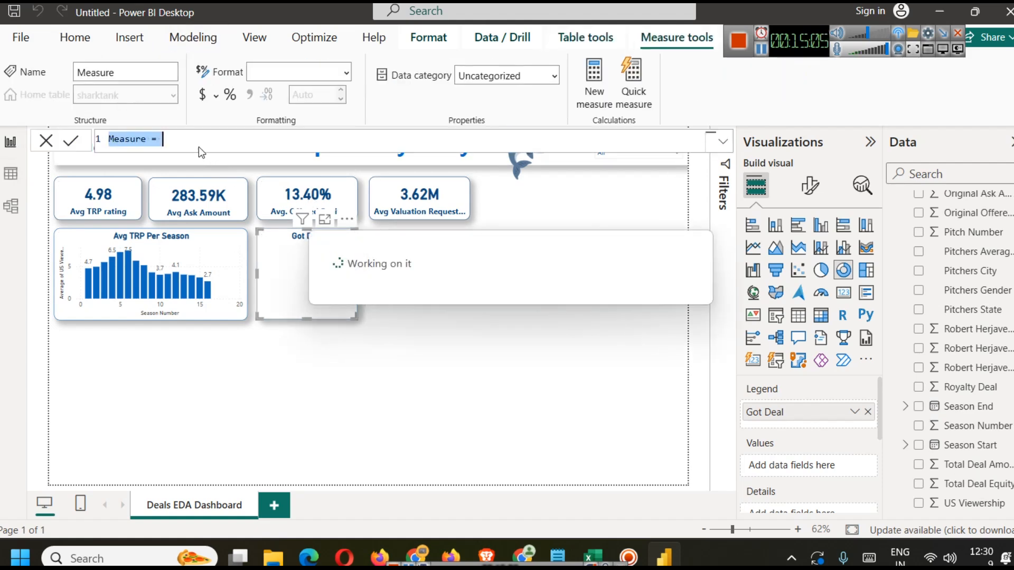
double_click(125, 145)
text(NumRoe)
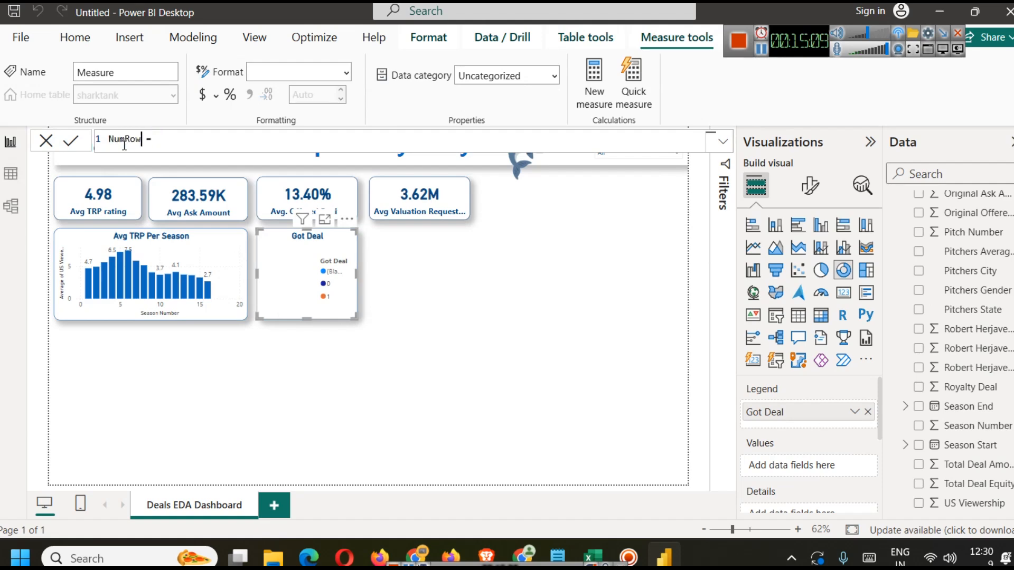
key(End)
text(COUNT)
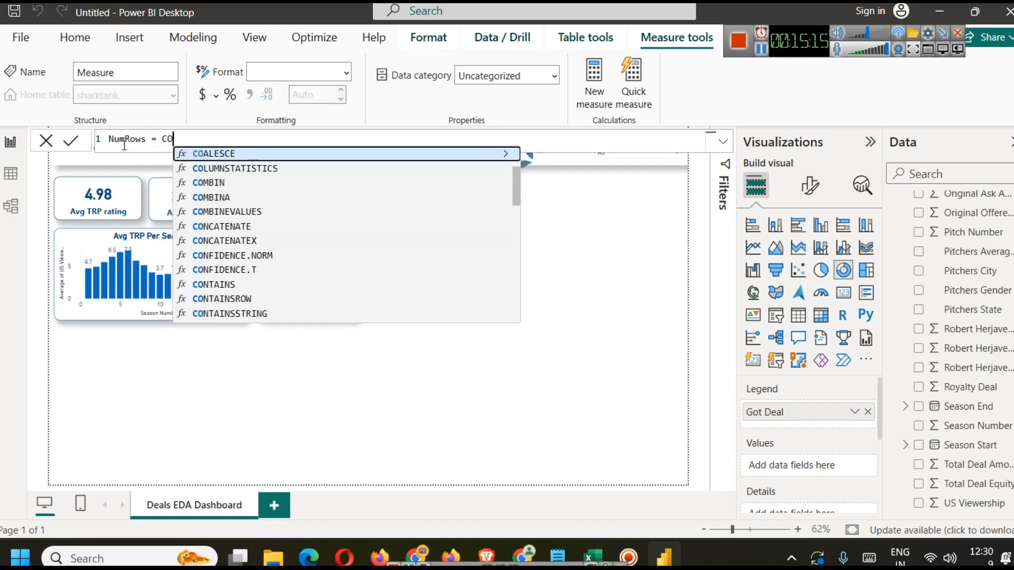
key(Down)
key(Down)
key(Down)
key(Down)
key(Tab)
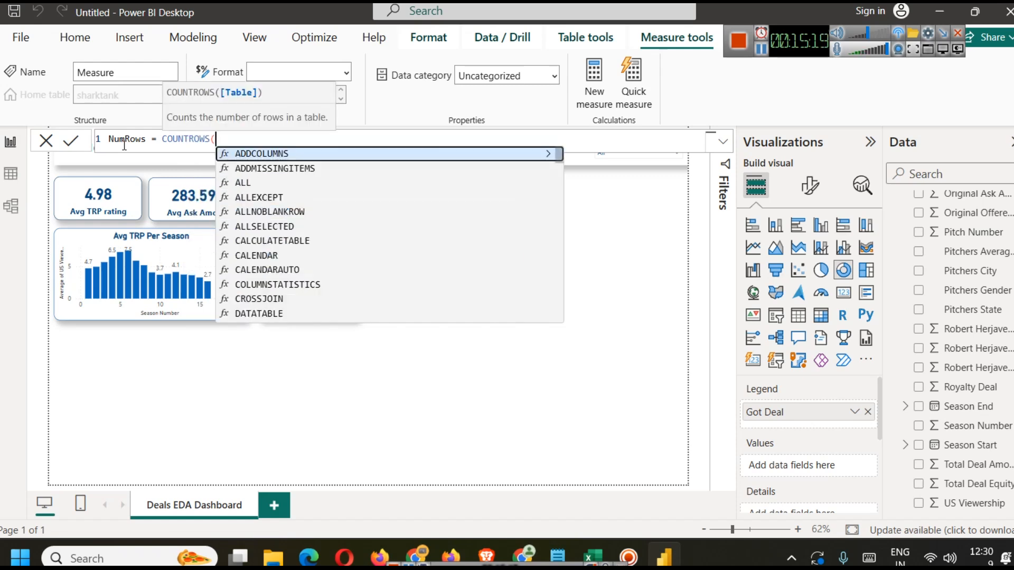
text(s)
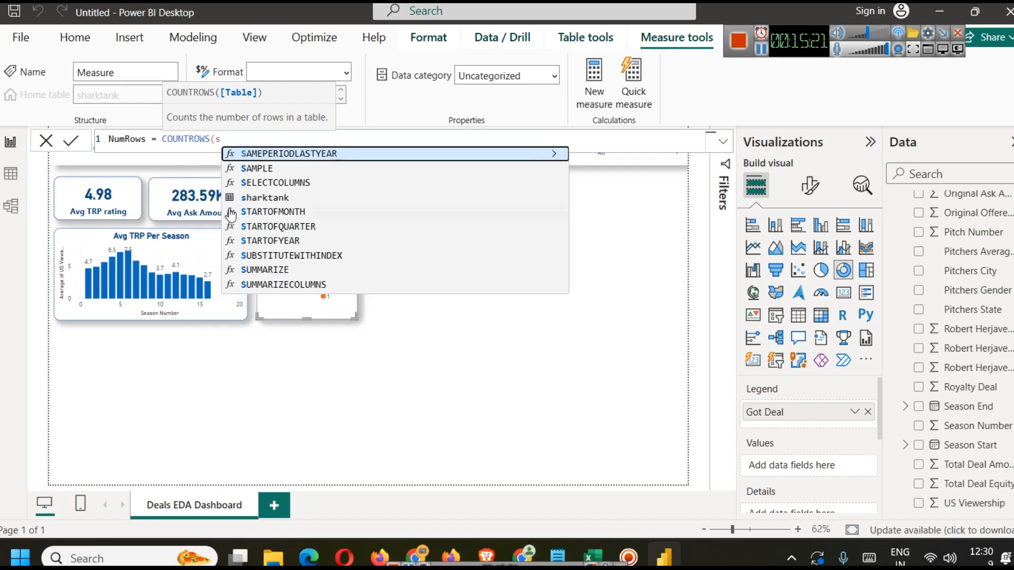
click(244, 200)
text())
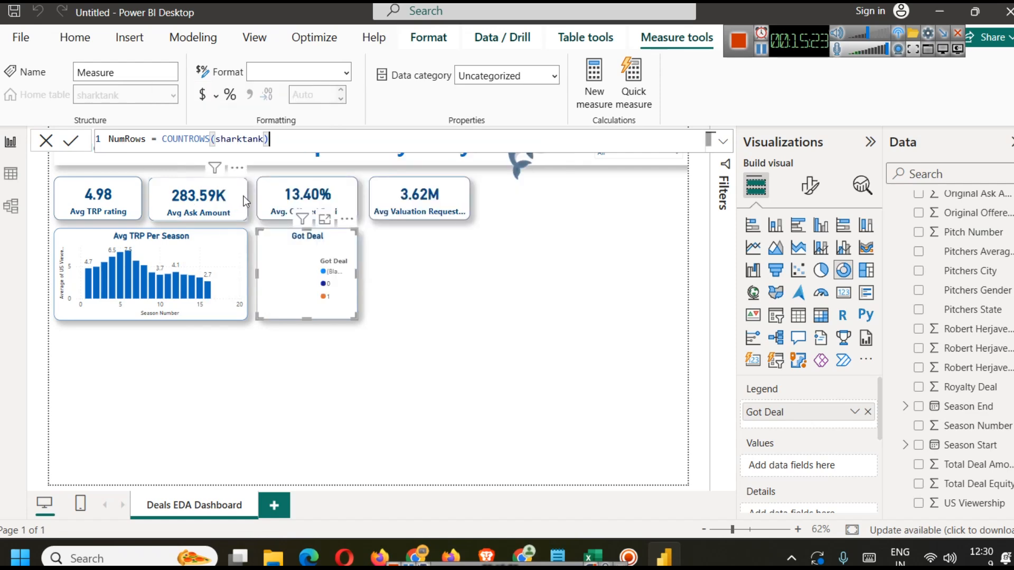
click(70, 143)
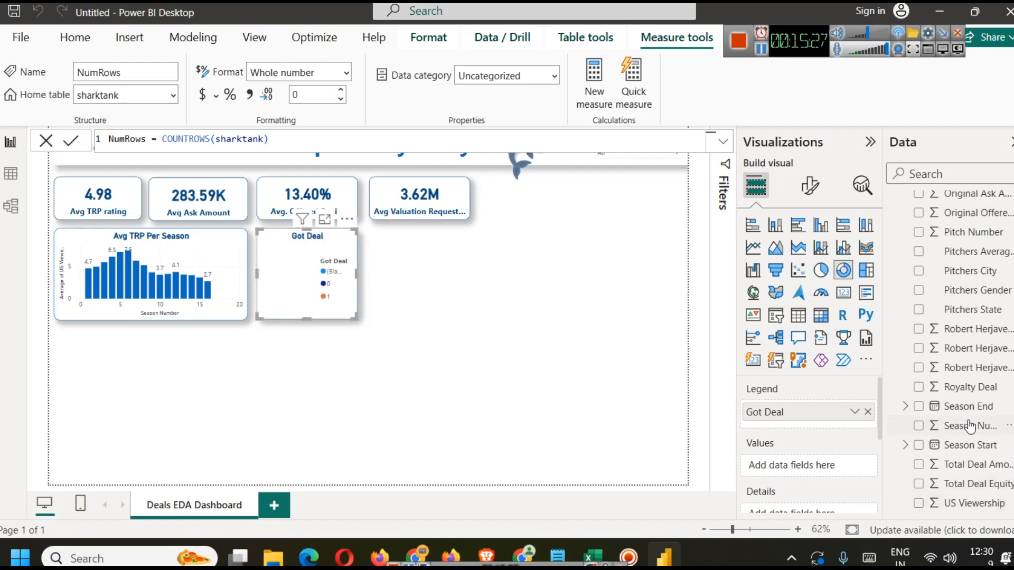
Step: Add the NumRows measure to the donut chart's values
scroll(991, 454, down, 1)
scroll(988, 449, up, 5)
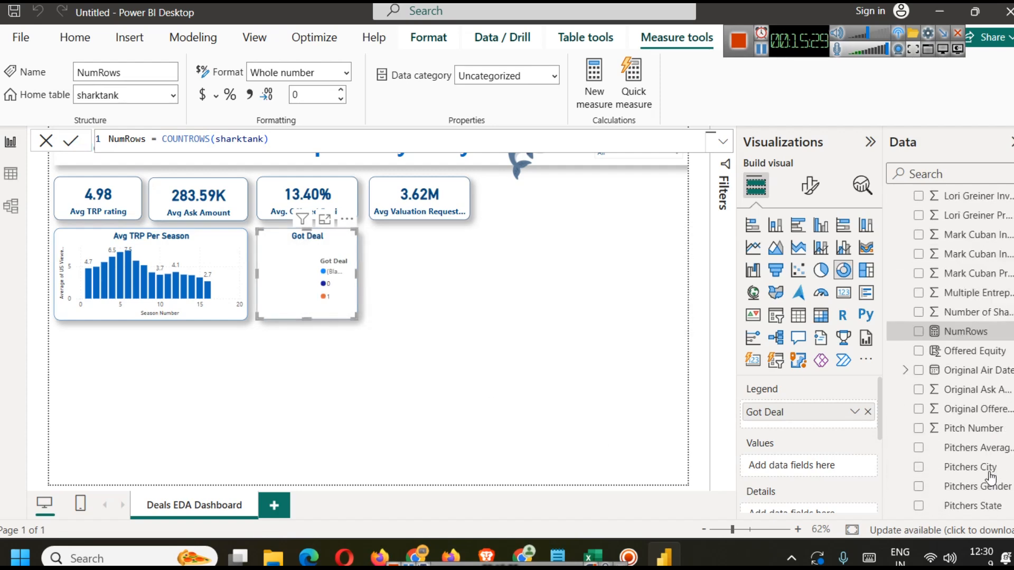
scroll(981, 369, down, 2)
drag(980, 364, 792, 466)
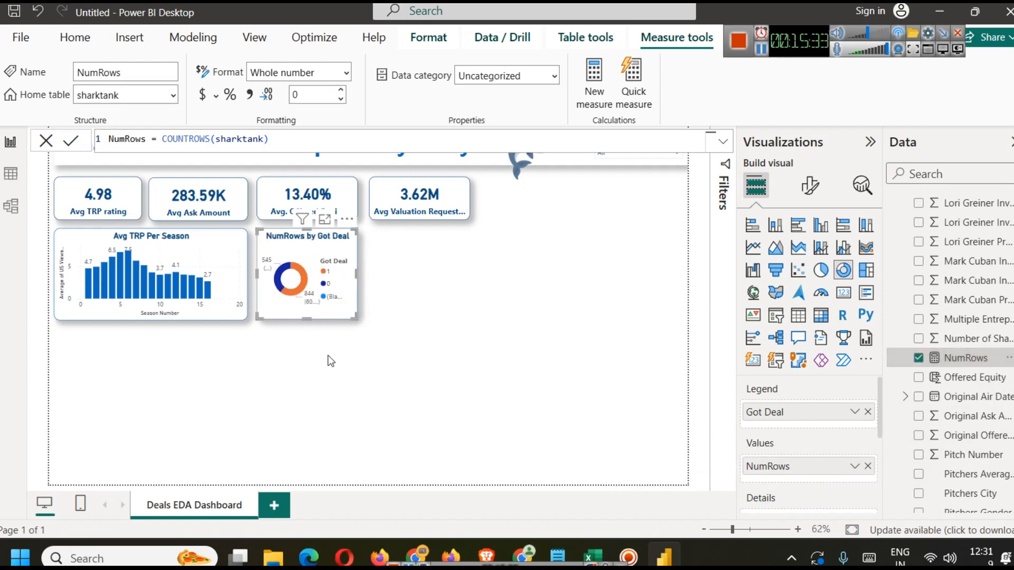
mouse_move(282, 280)
click(611, 259)
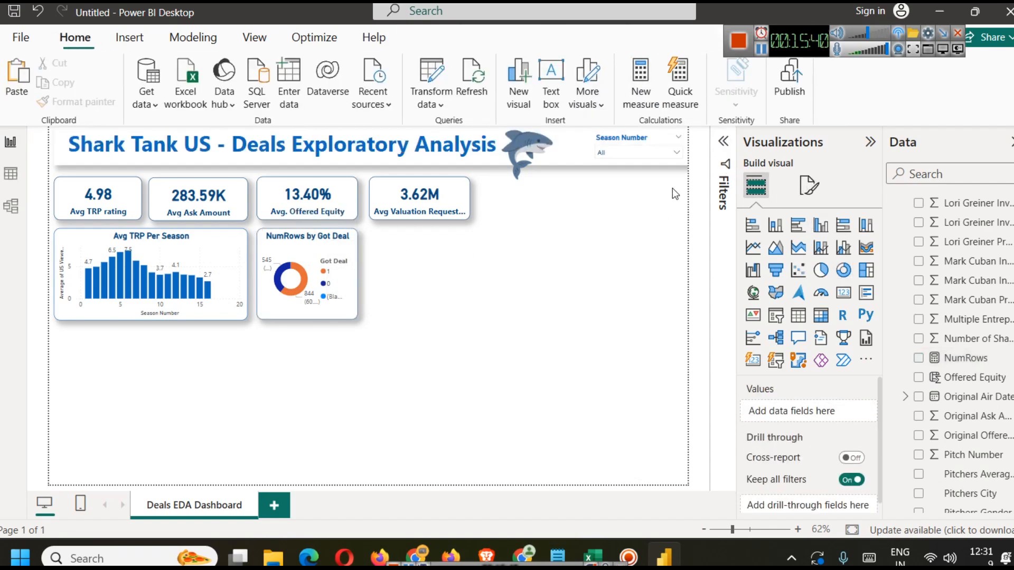
Step: Filter the donut chart's Got Deal field with basic filtering to exclude (Blank) values
click(353, 240)
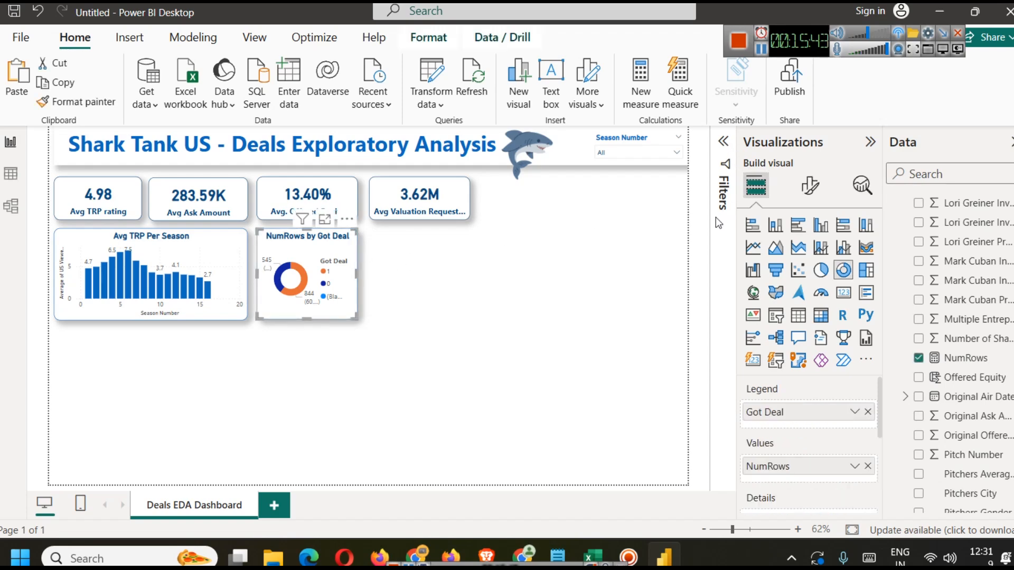
click(723, 142)
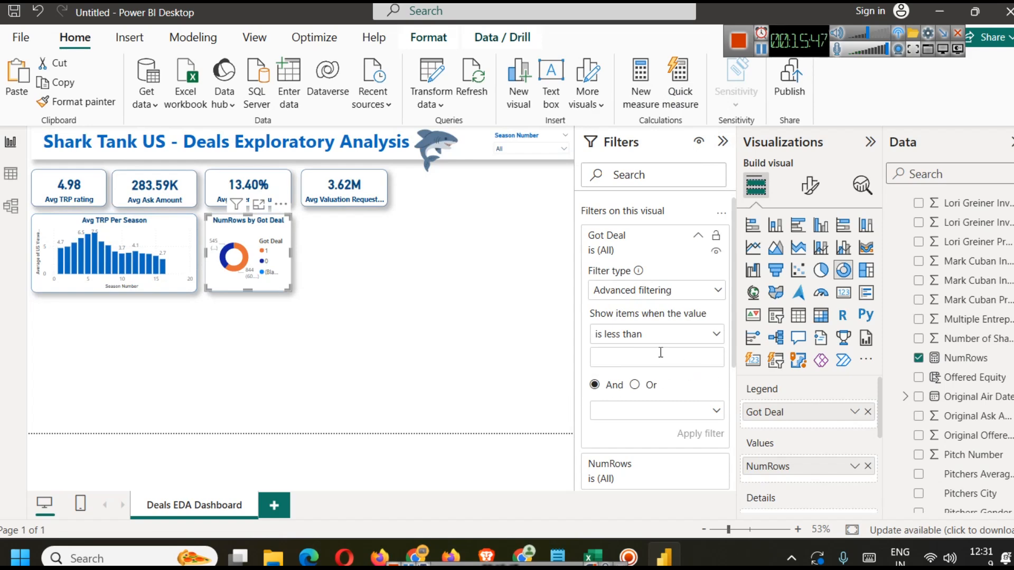
scroll(658, 374, down, 4)
scroll(641, 357, up, 2)
scroll(642, 357, up, 2)
click(765, 52)
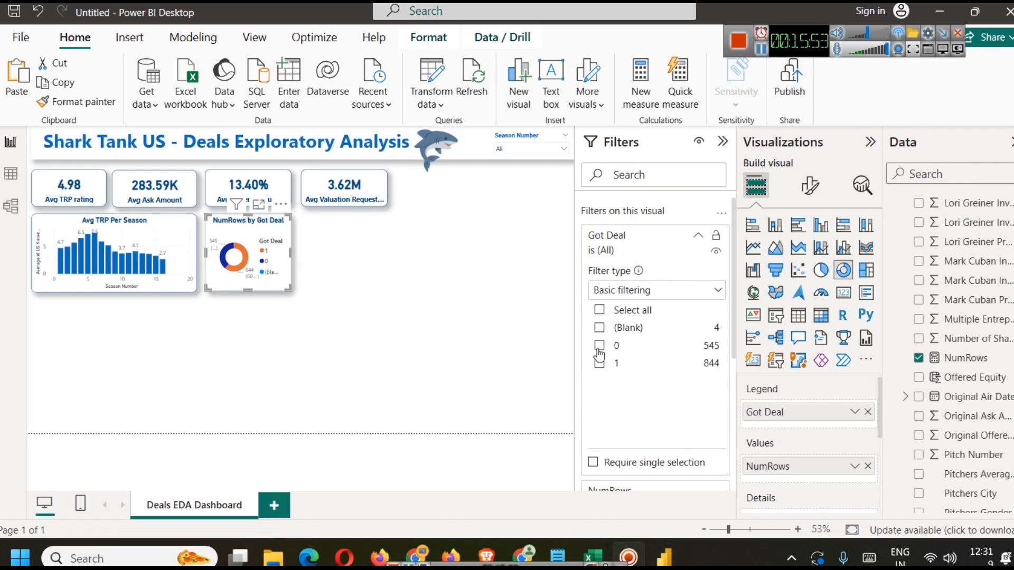
click(599, 310)
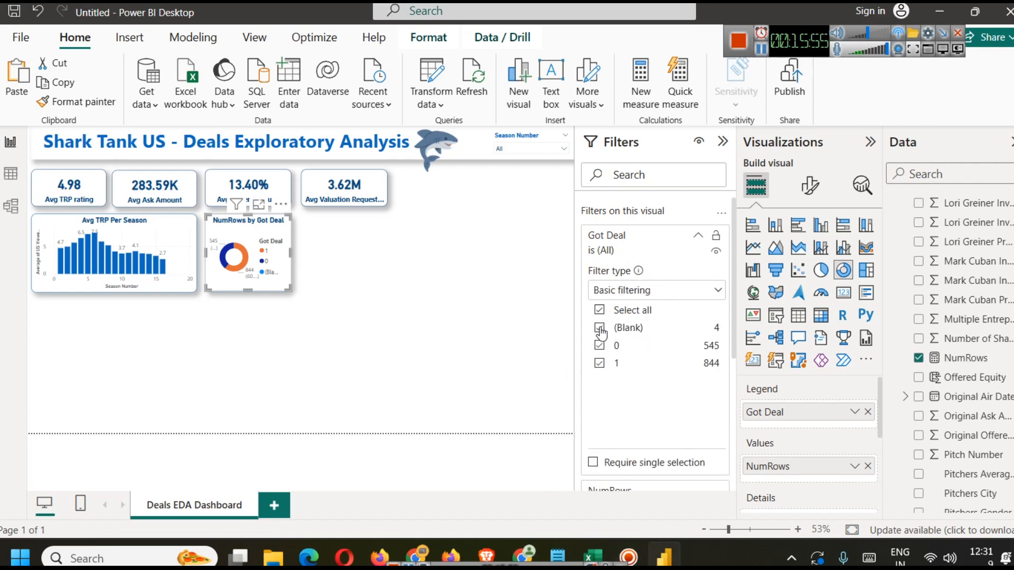
click(600, 329)
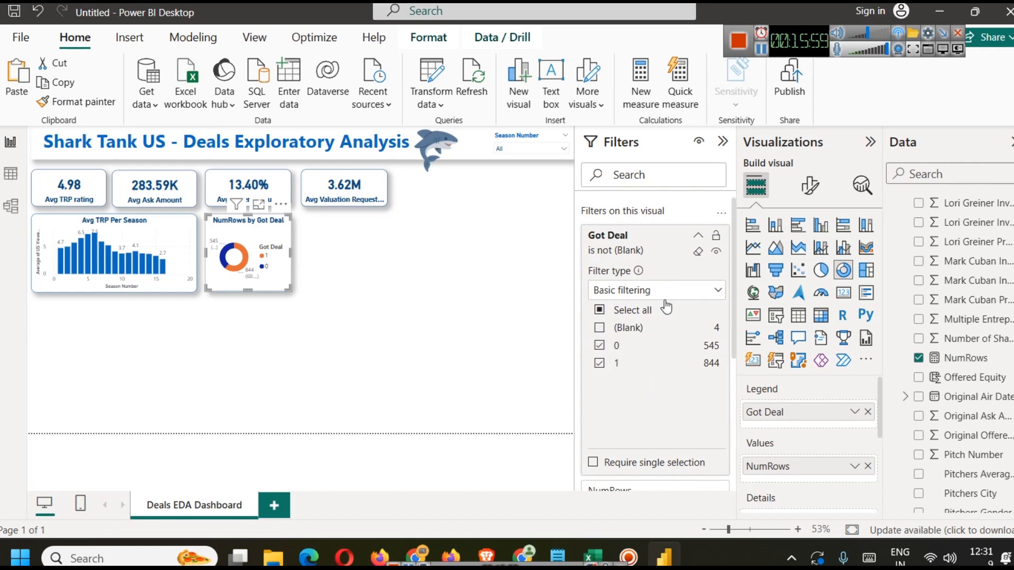
click(723, 143)
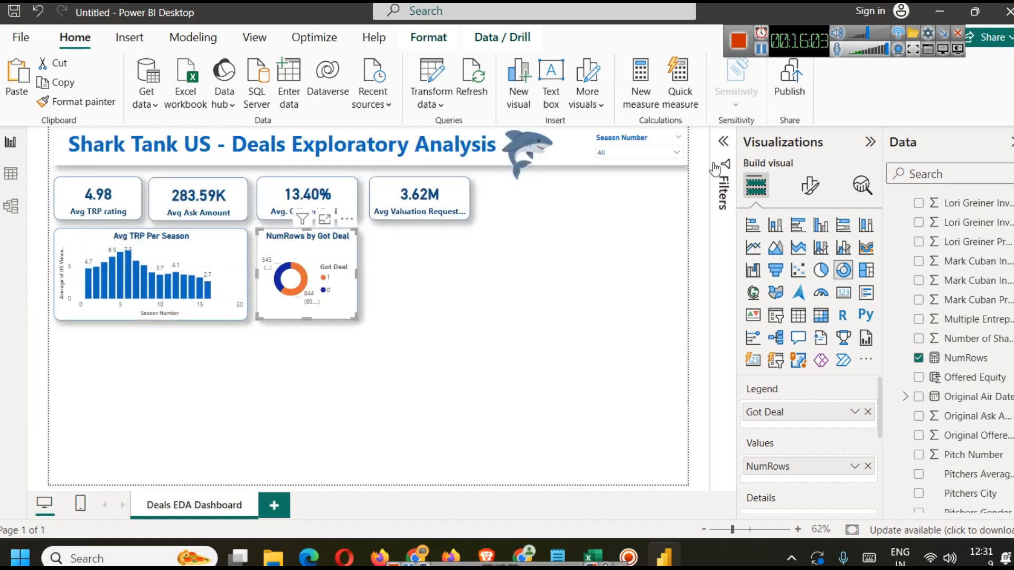
Step: View the donut chart in focus mode and check its slice values
click(509, 309)
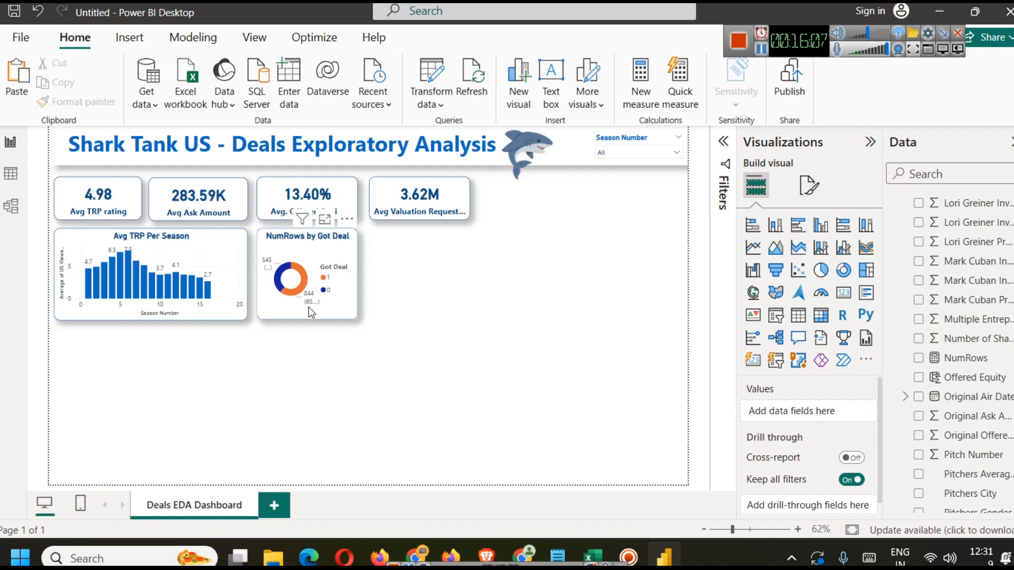
click(324, 219)
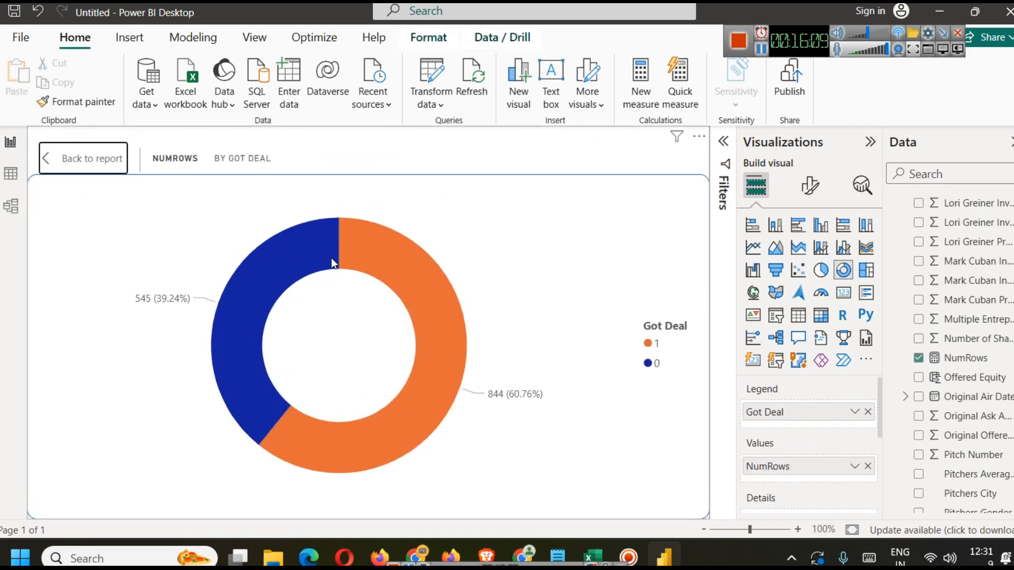
mouse_move(242, 277)
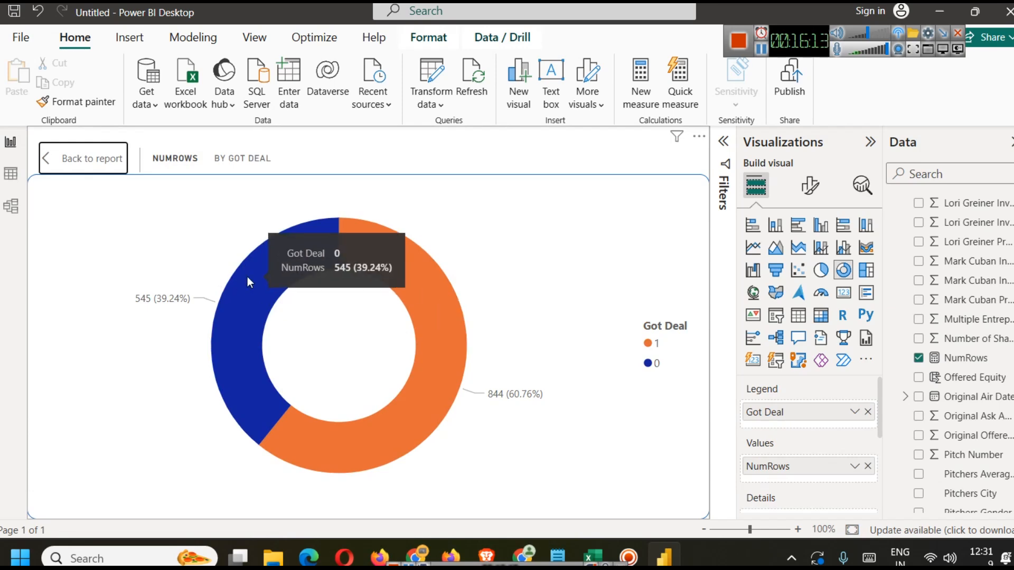
click(93, 165)
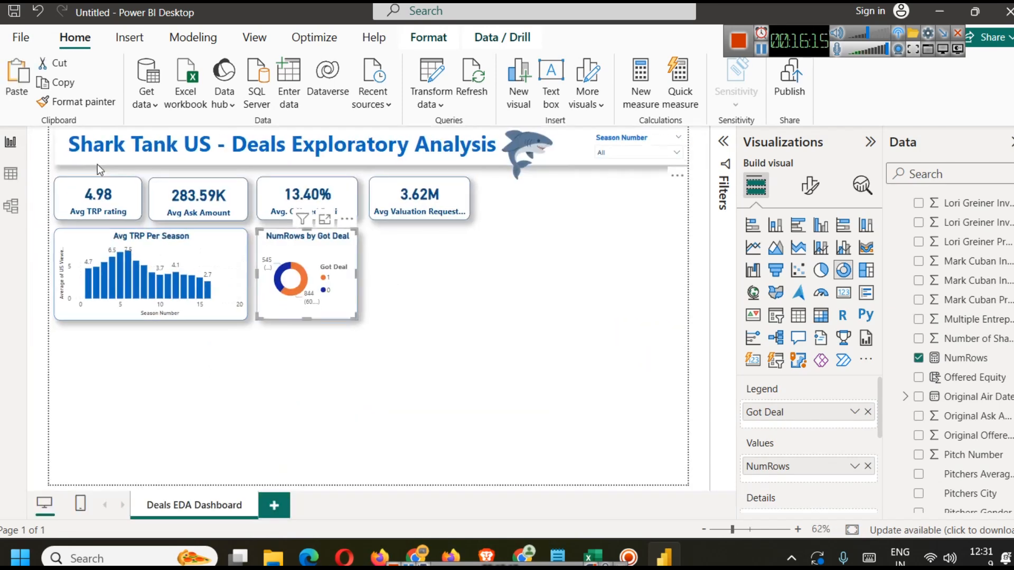
click(416, 312)
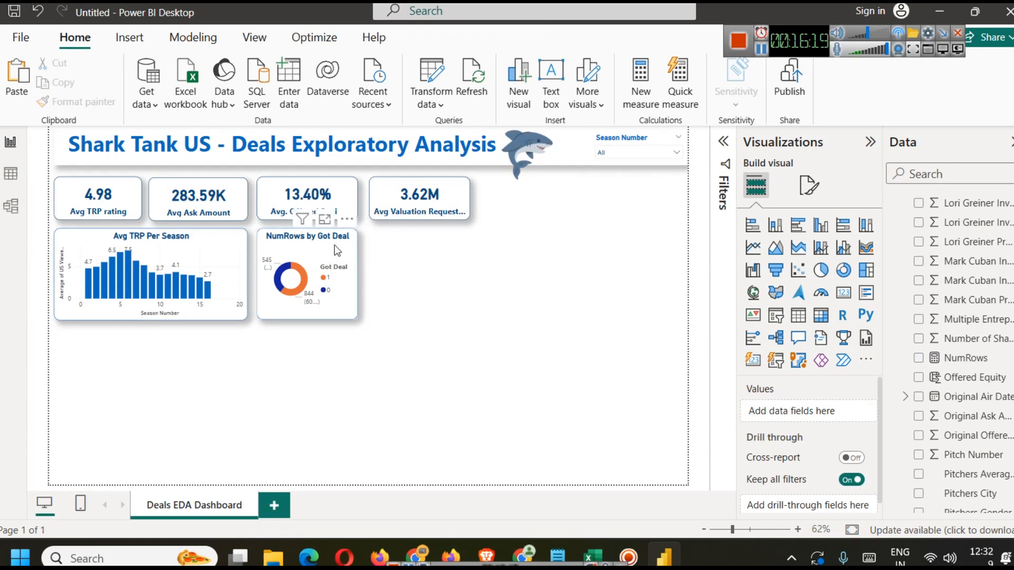
Step: Try Maximum and Minimum aggregations on the valuation requested card, then restore Average
click(432, 197)
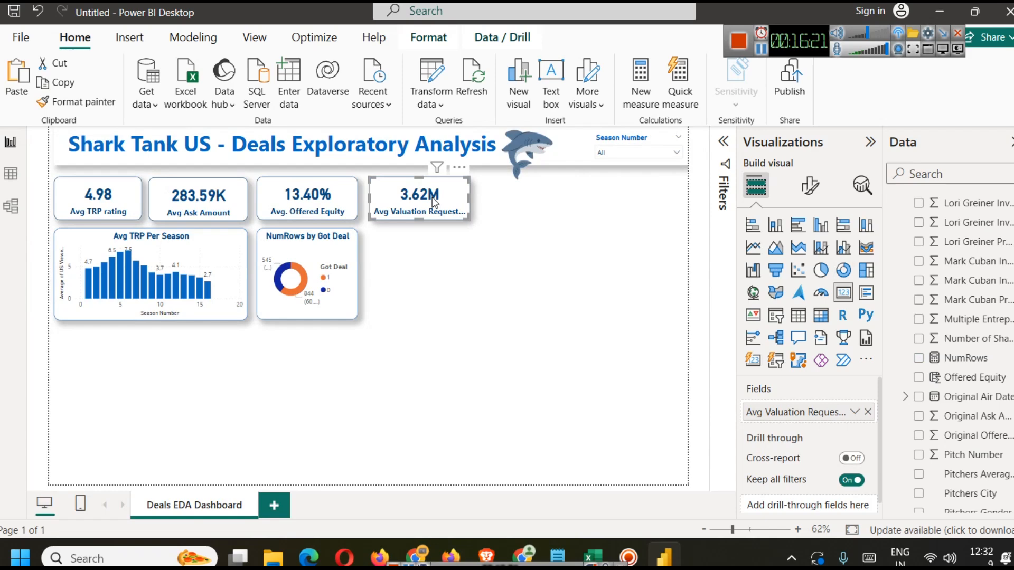
click(855, 413)
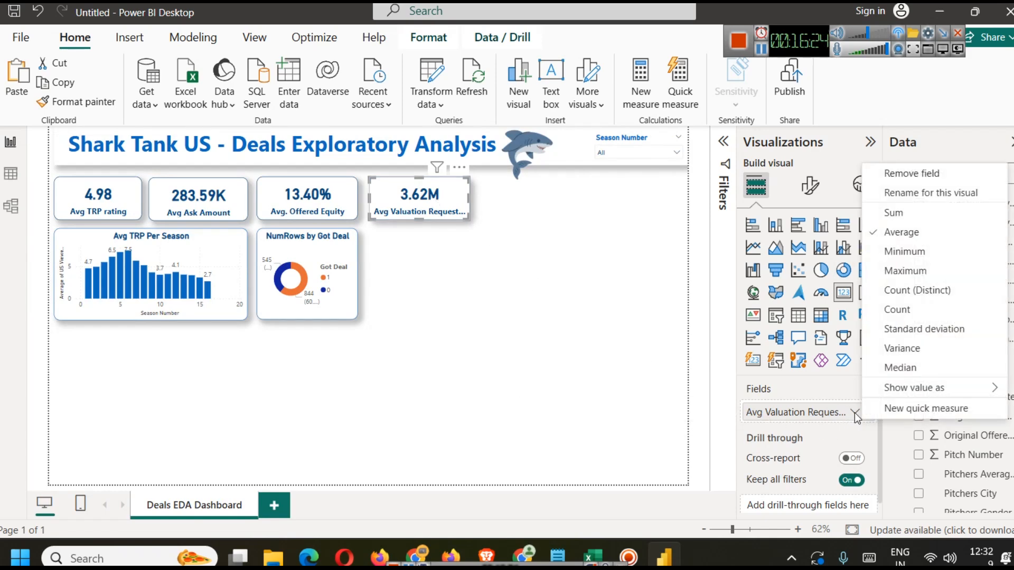
click(905, 269)
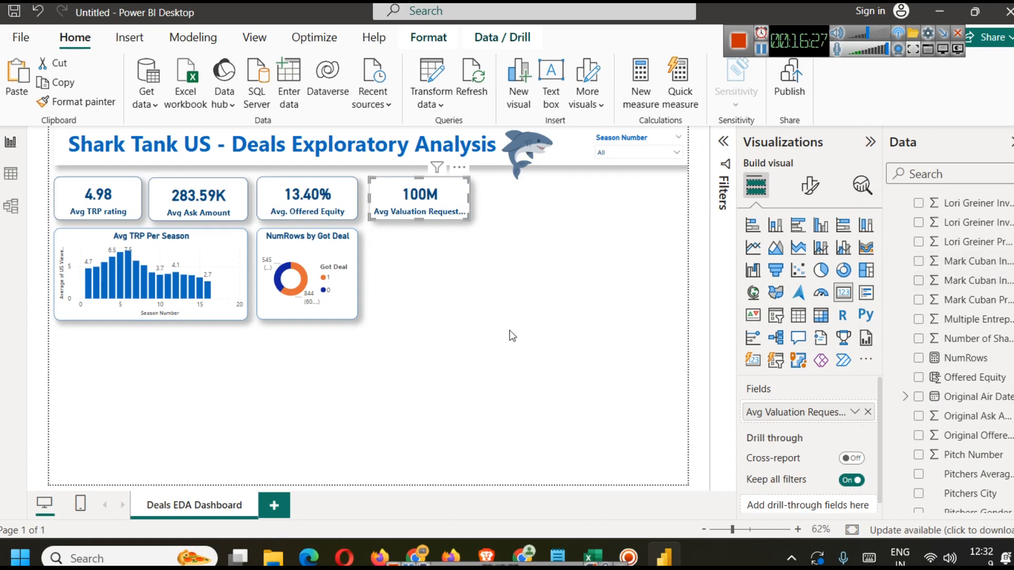
click(853, 411)
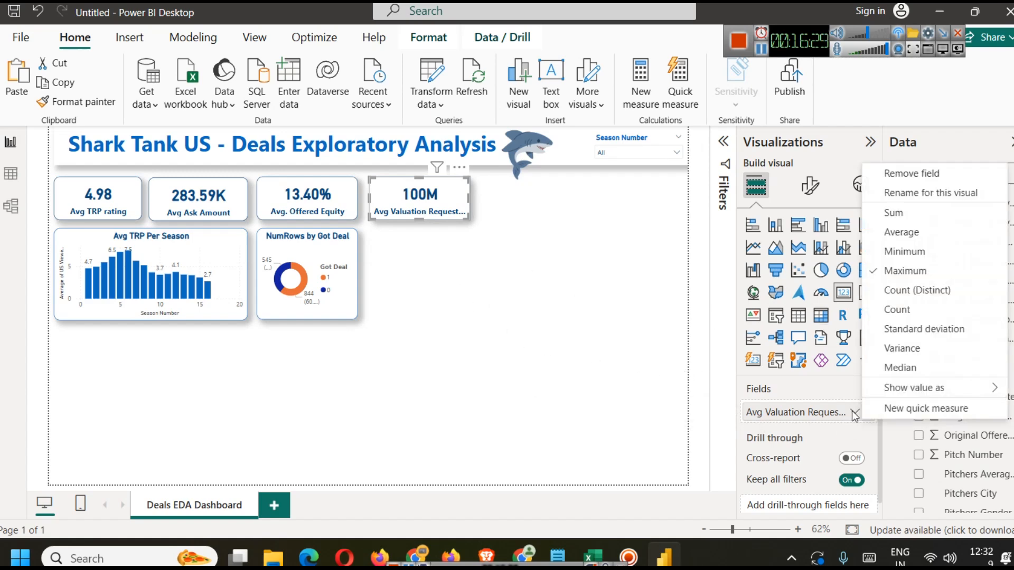
click(900, 289)
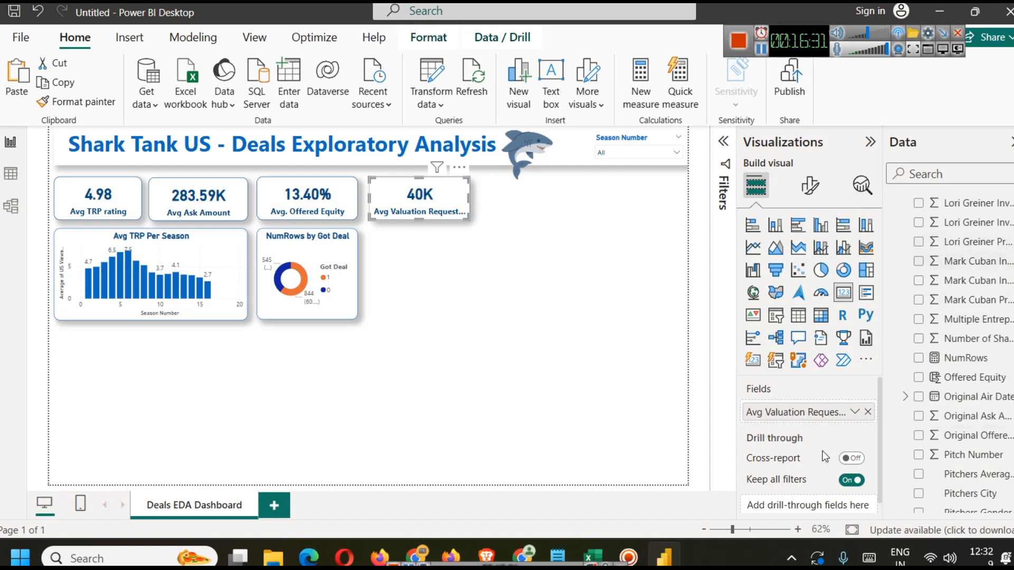
click(855, 413)
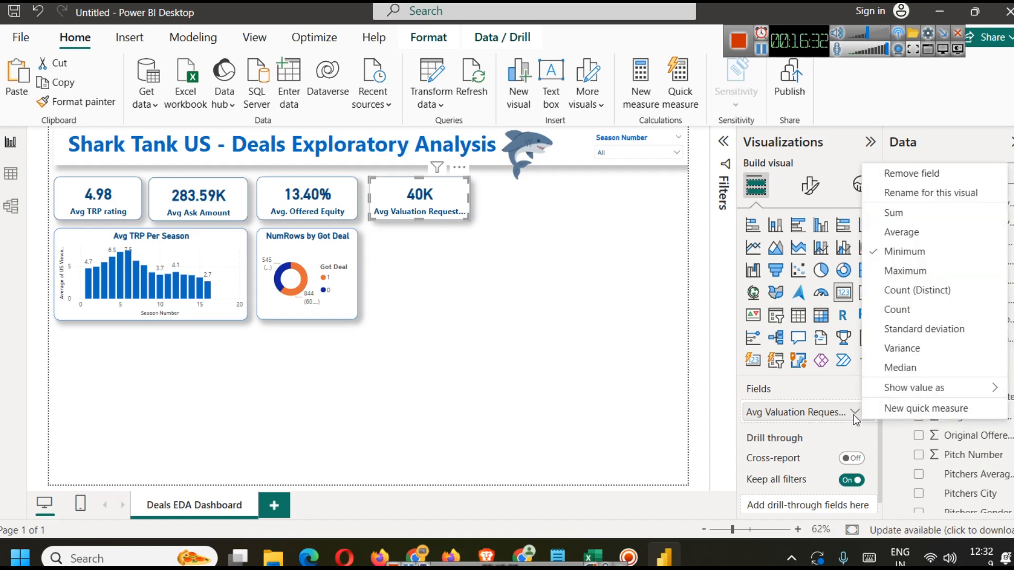
click(904, 232)
click(542, 334)
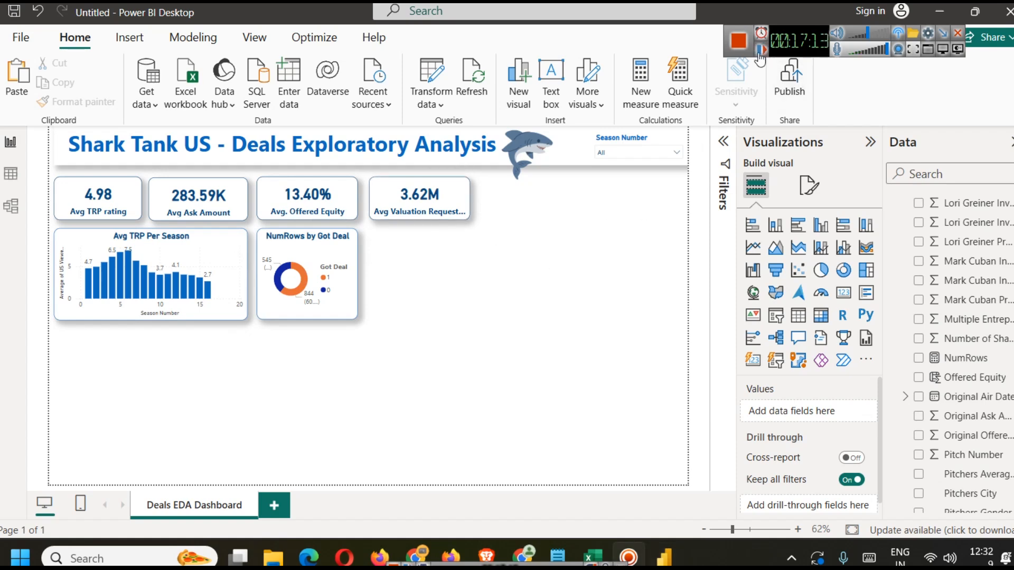
Step: Examine the Total Deal Amount column in the table view and the notepad note on total investment by sharks
mouse_move(309, 283)
click(8, 172)
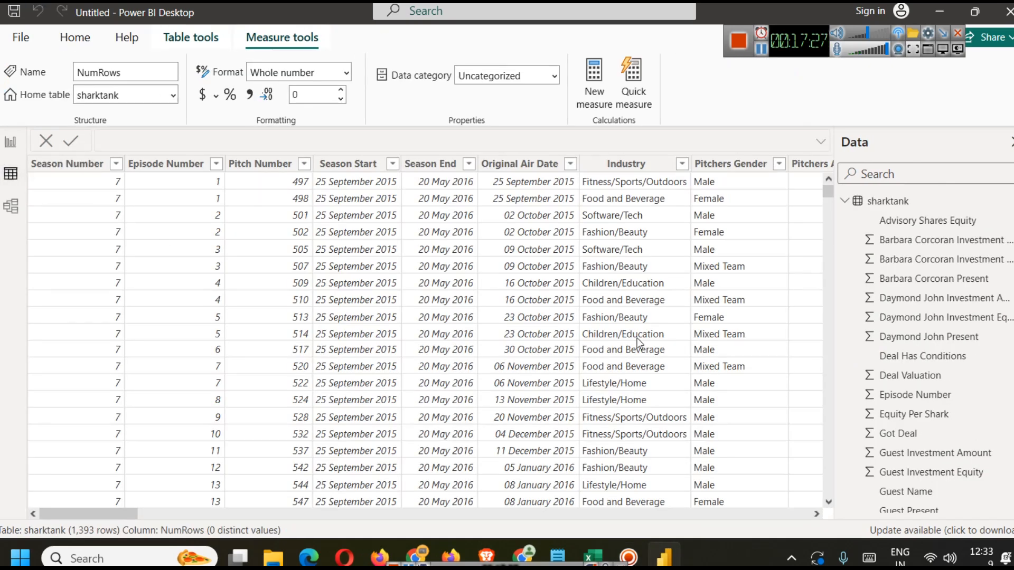
drag(123, 507, 307, 506)
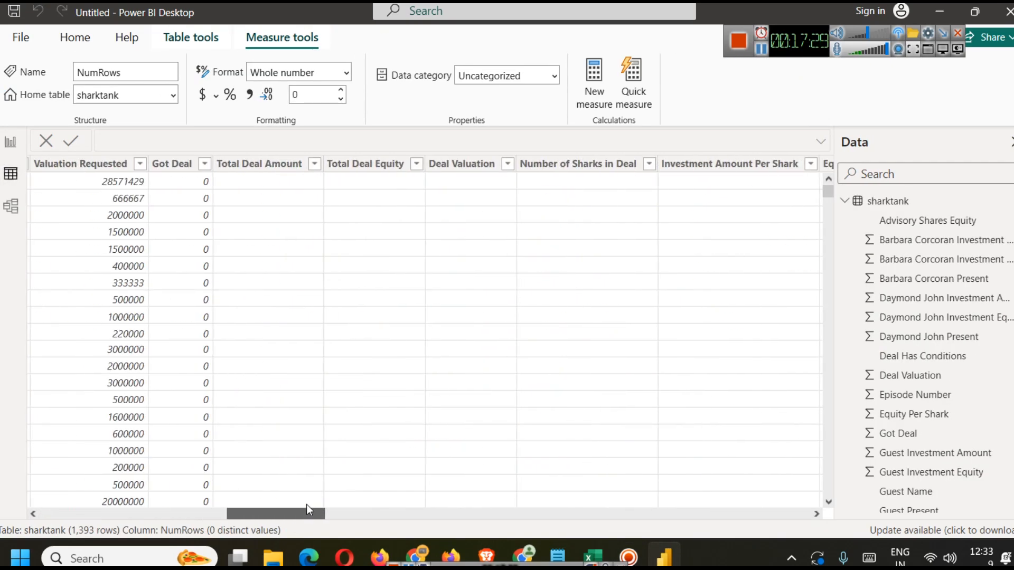
click(271, 168)
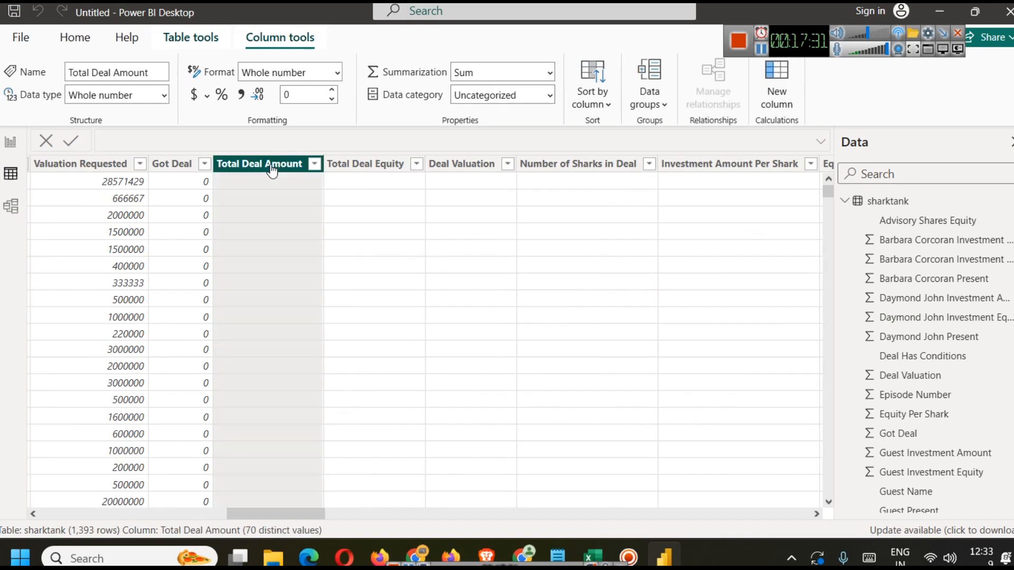
key(alt+Tab)
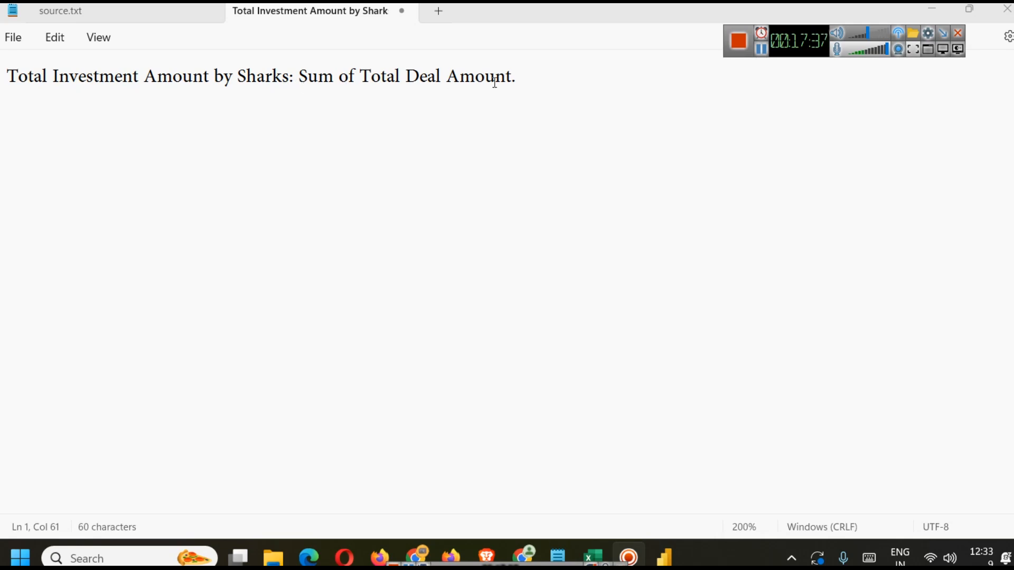
click(667, 548)
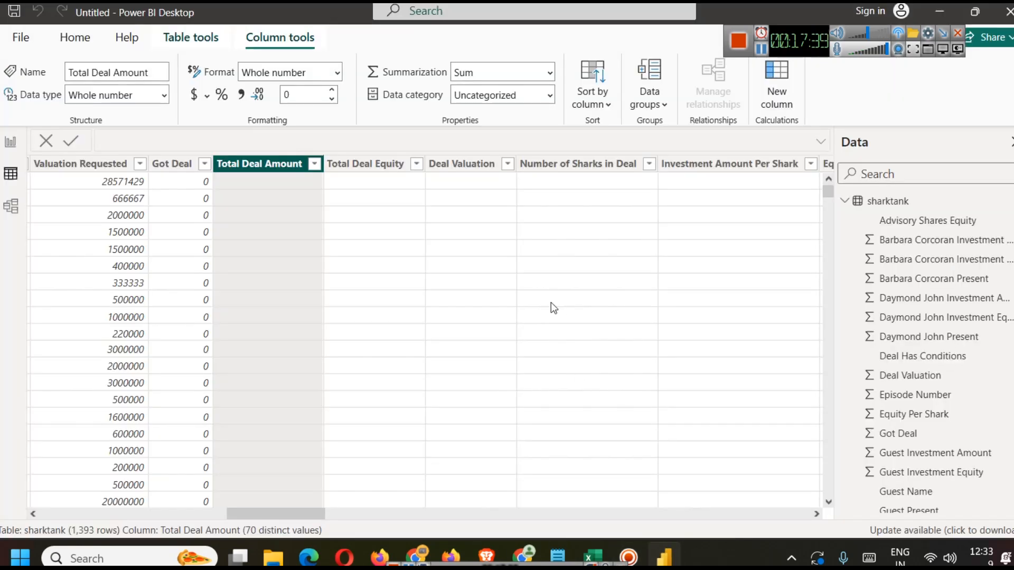
Step: Duplicate the Avg Valuation Requested card and place the copy just to its right
click(10, 144)
click(401, 201)
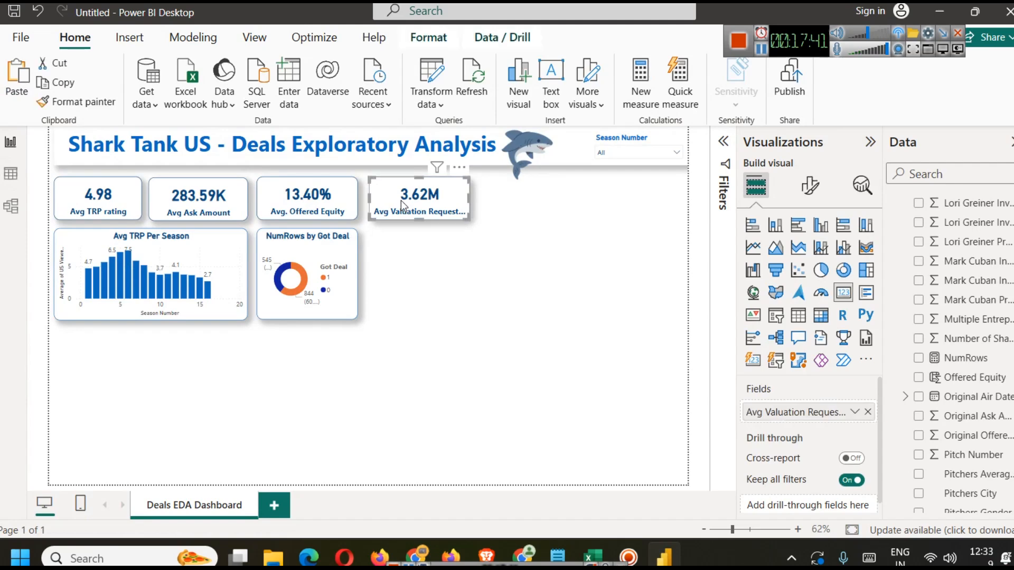
key(ctrl+c)
key(ctrl+v)
drag(401, 201, 502, 199)
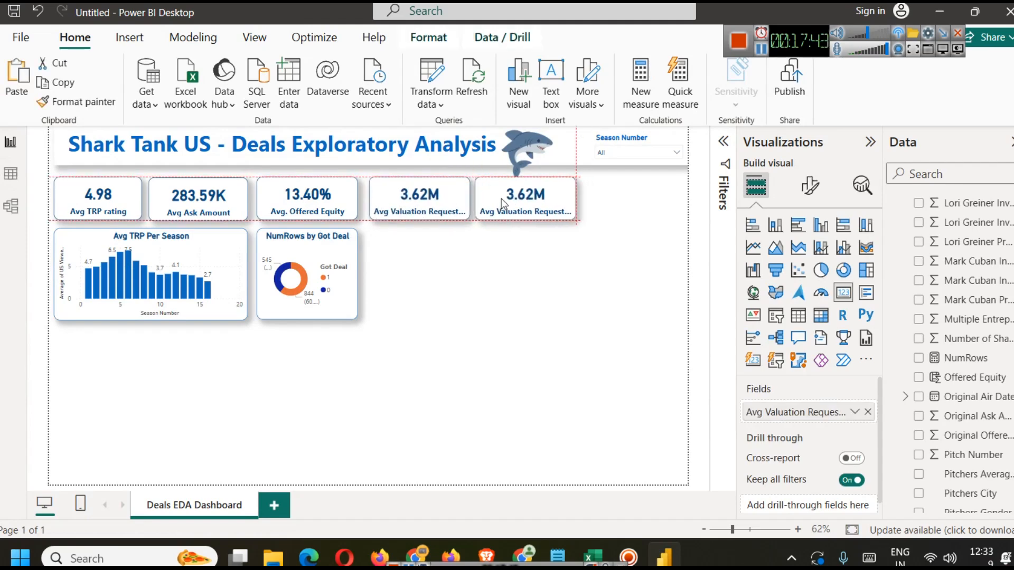
Step: Replace the copied card's field with Total Deal Amount and summarize it as Average
click(511, 301)
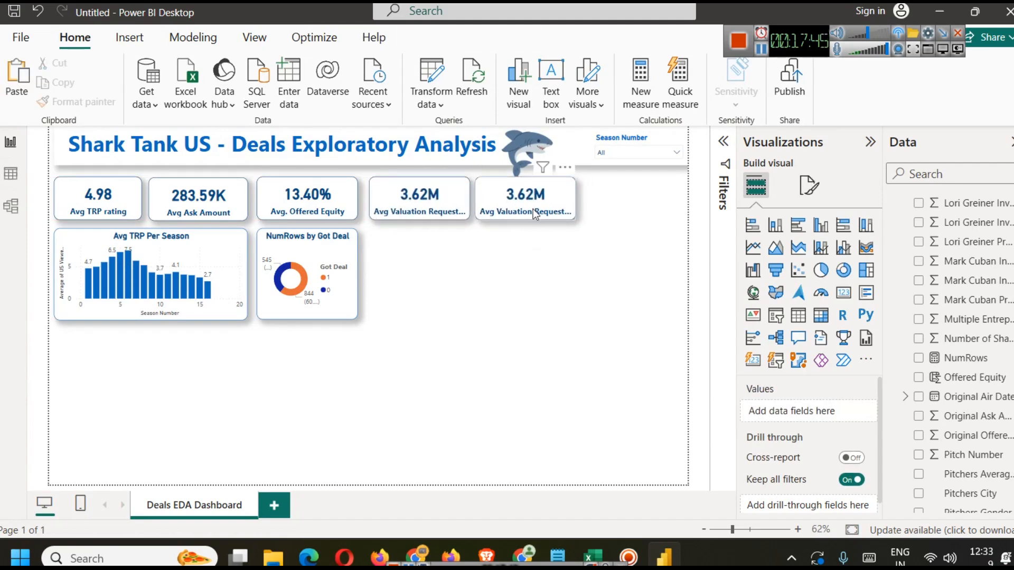
click(518, 191)
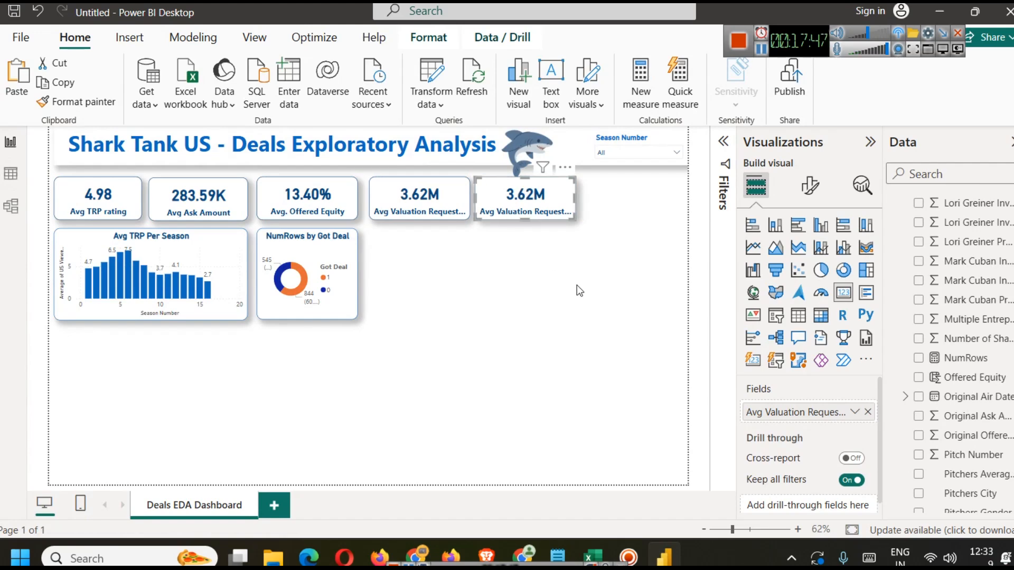
click(868, 412)
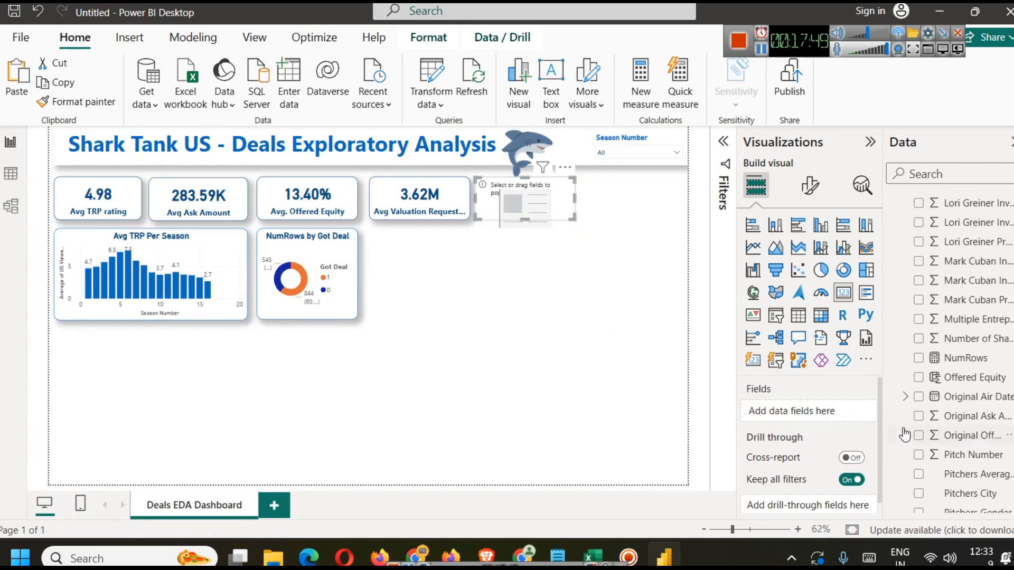
scroll(977, 370, up, 5)
click(968, 174)
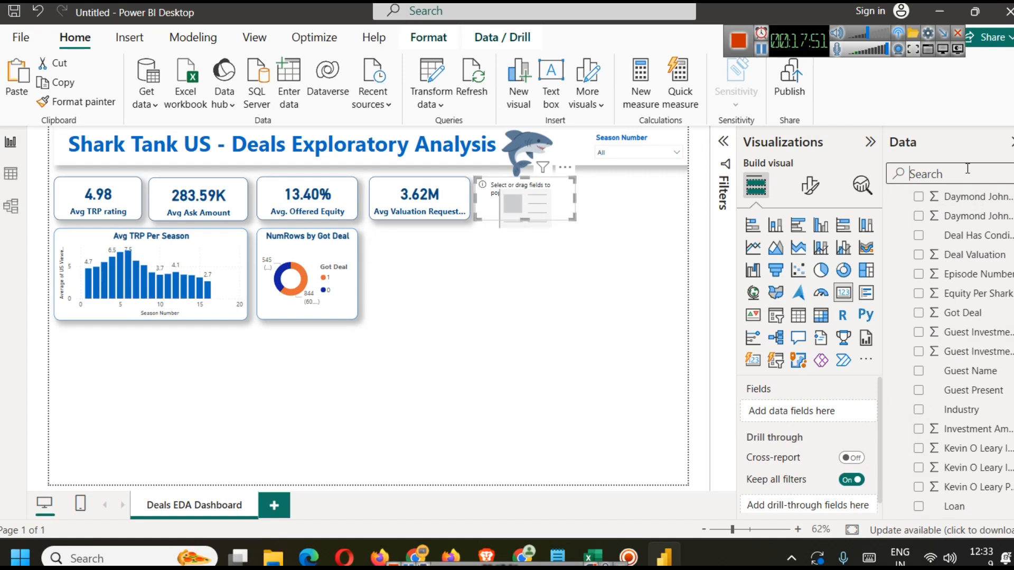
text(tota)
drag(981, 220, 830, 413)
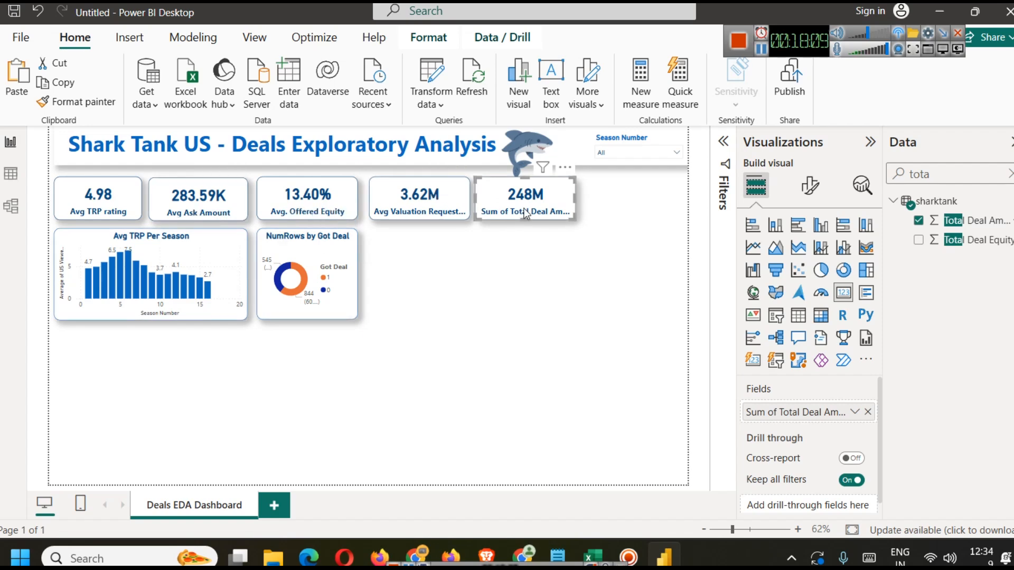
click(854, 415)
click(904, 228)
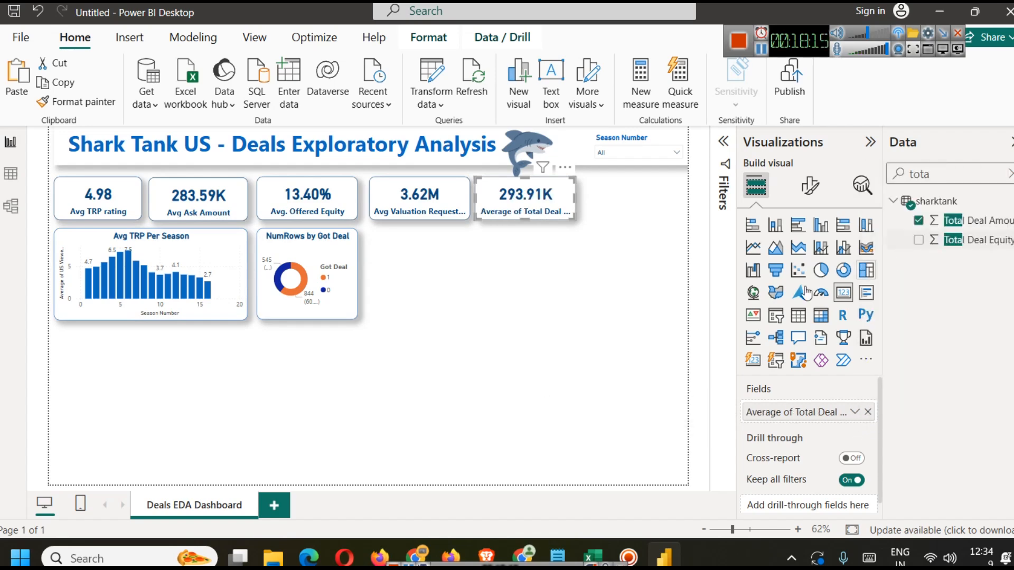
click(512, 304)
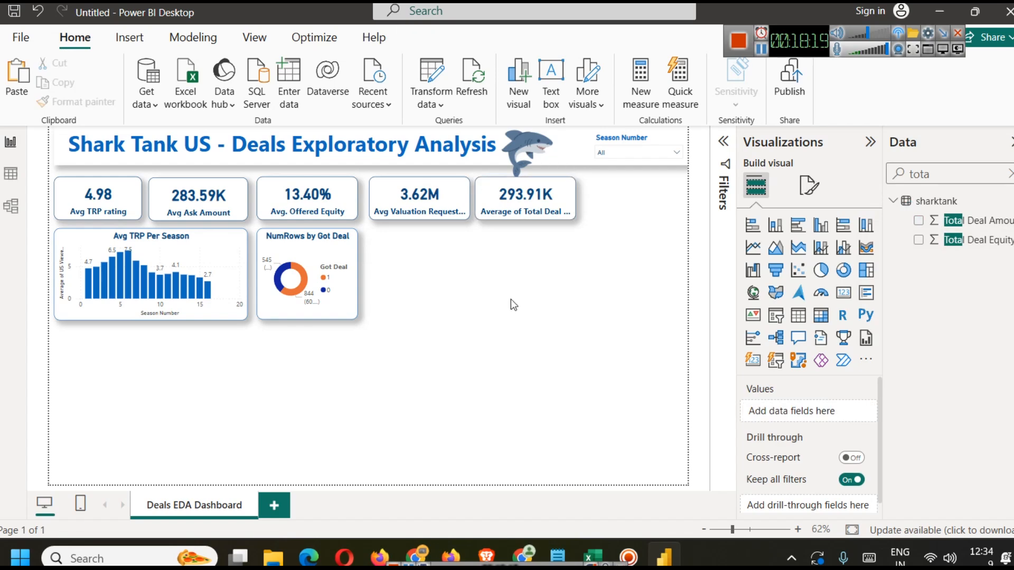
Step: Rename the new card's field for this visual to Avg Deal Amount
click(199, 209)
click(539, 198)
click(537, 313)
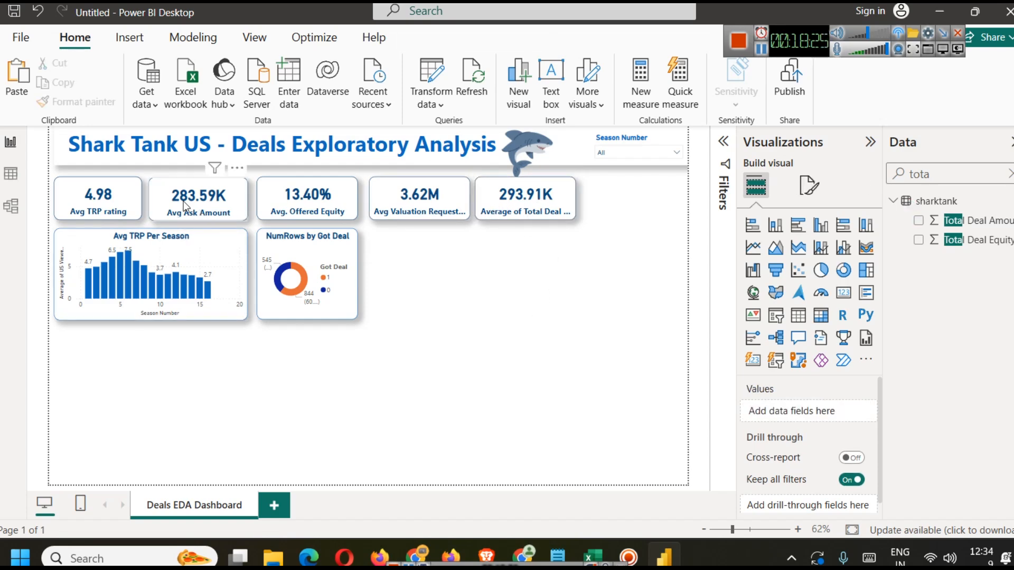
click(523, 209)
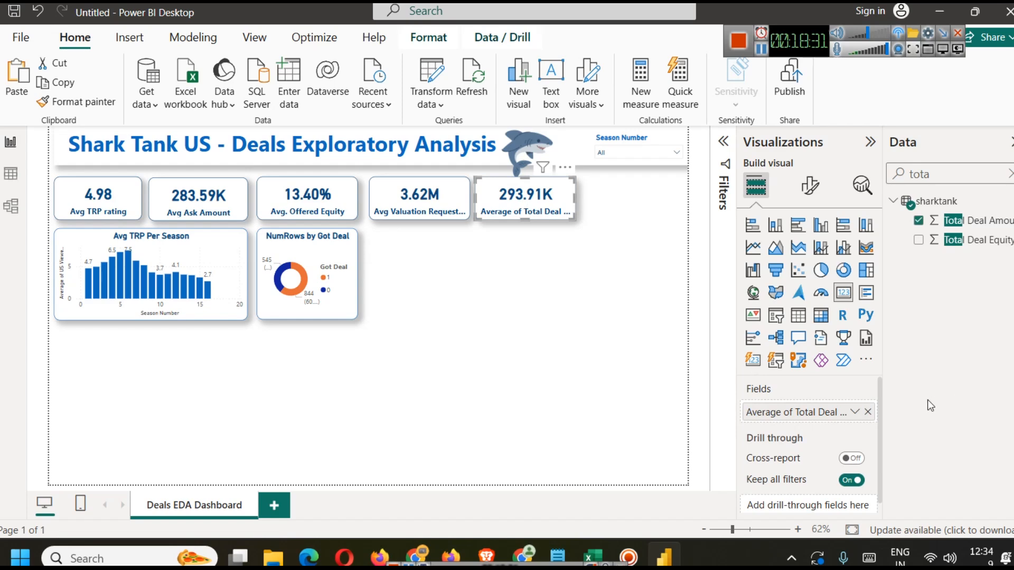
click(855, 414)
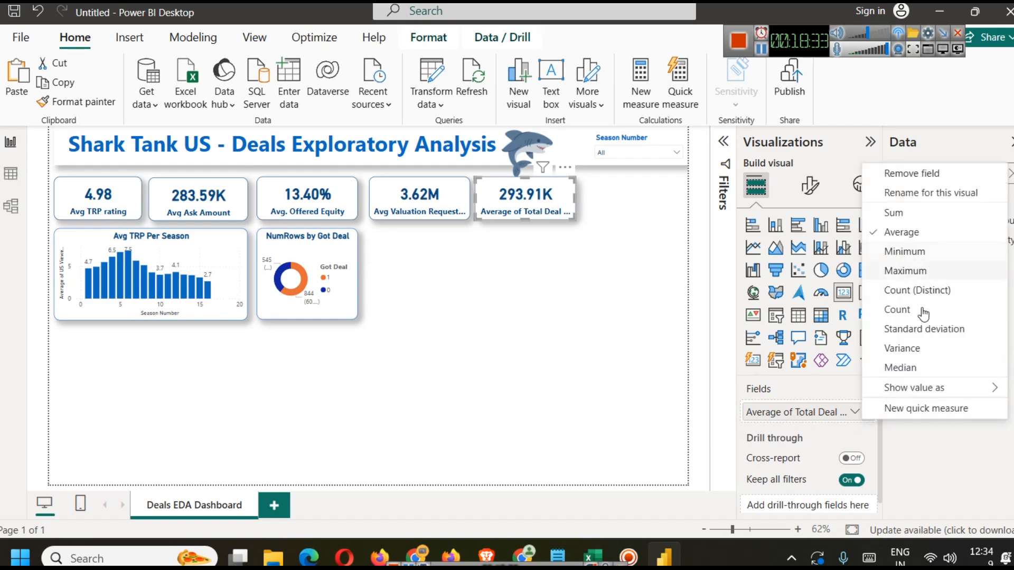
click(915, 193)
key(Left)
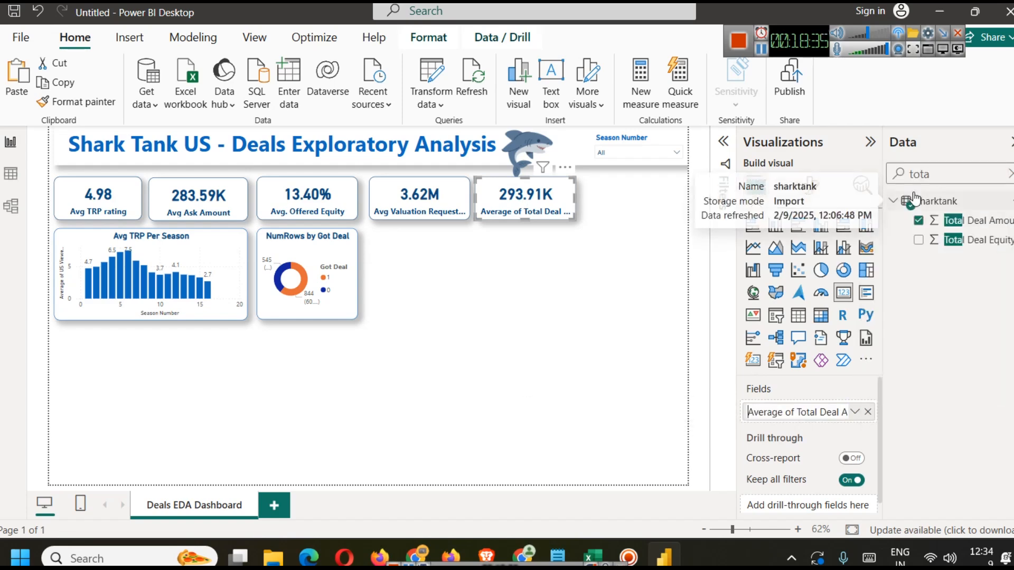
key(Right)
key(shift+Right)
key(shift+Right)
key(shift+Right)
key(shift+Right)
text(g)
key(shift+Right)
key(Delete)
key(shift+Right)
key(shift+Right)
key(shift+Right)
key(shift+Right)
key(shift+Right)
key(shift+Right)
key(Delete)
key(BackSpace)
key(Return)
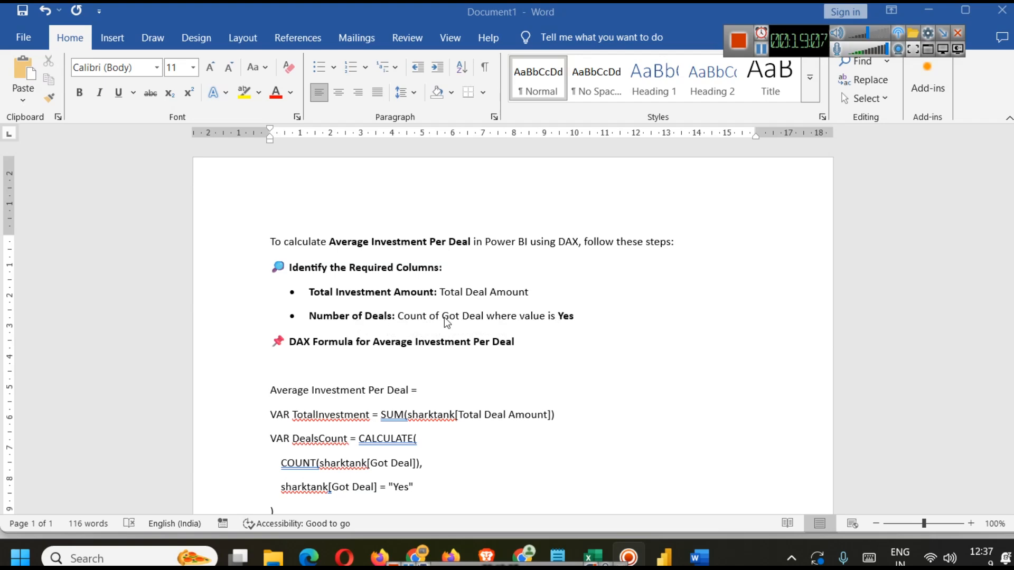
Step: Open the Got Deal donut chart in focus mode and return to the report
click(664, 557)
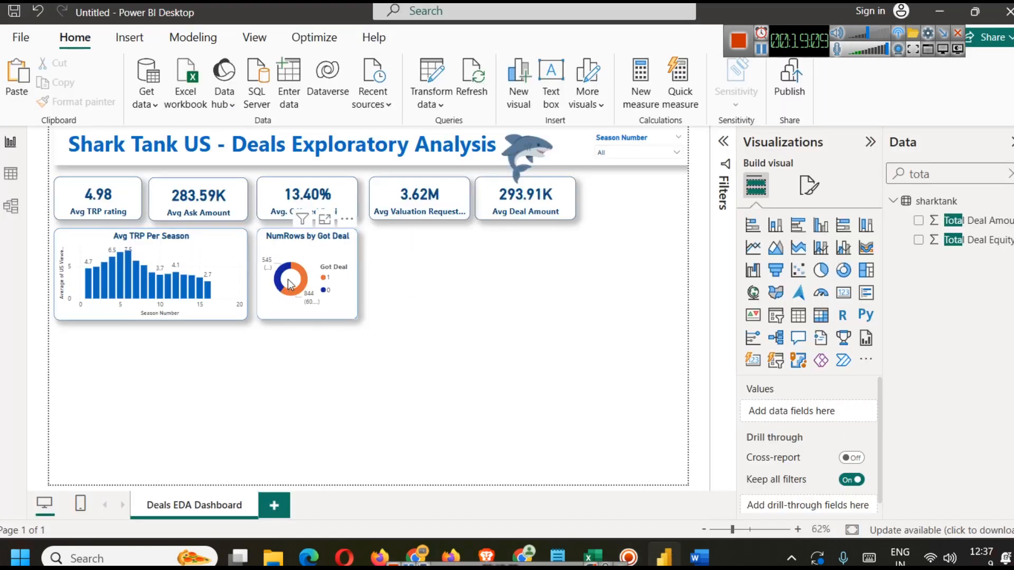
click(315, 244)
click(324, 218)
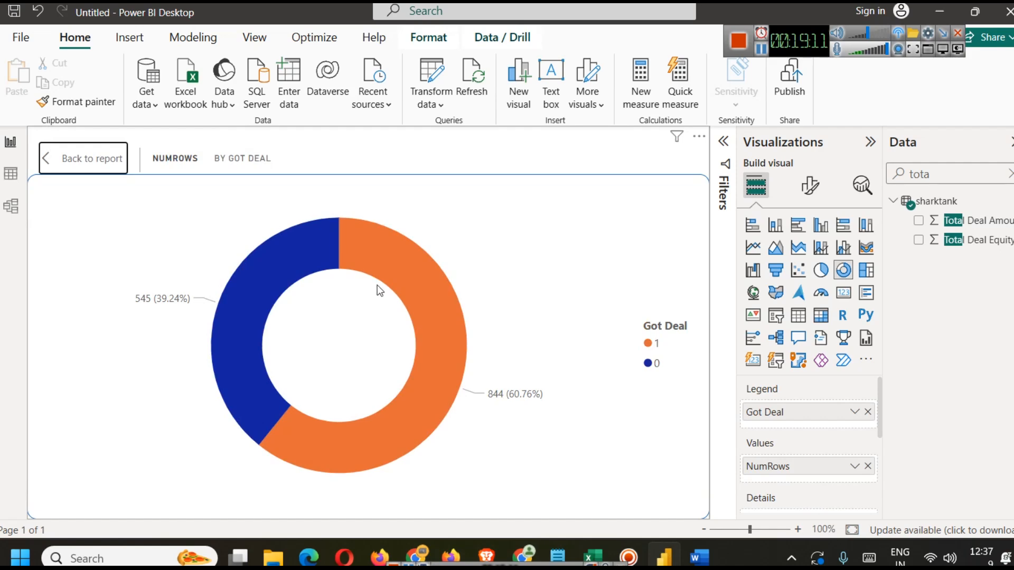
click(49, 154)
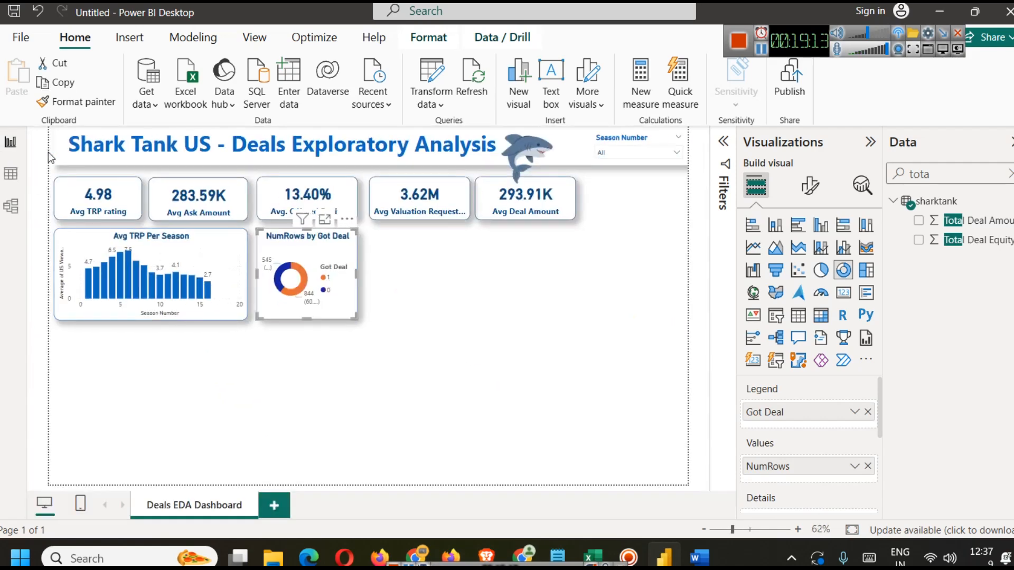
Step: Switch to Word and read through the Average Investment Per Deal DAX formula line by line
mouse_move(700, 557)
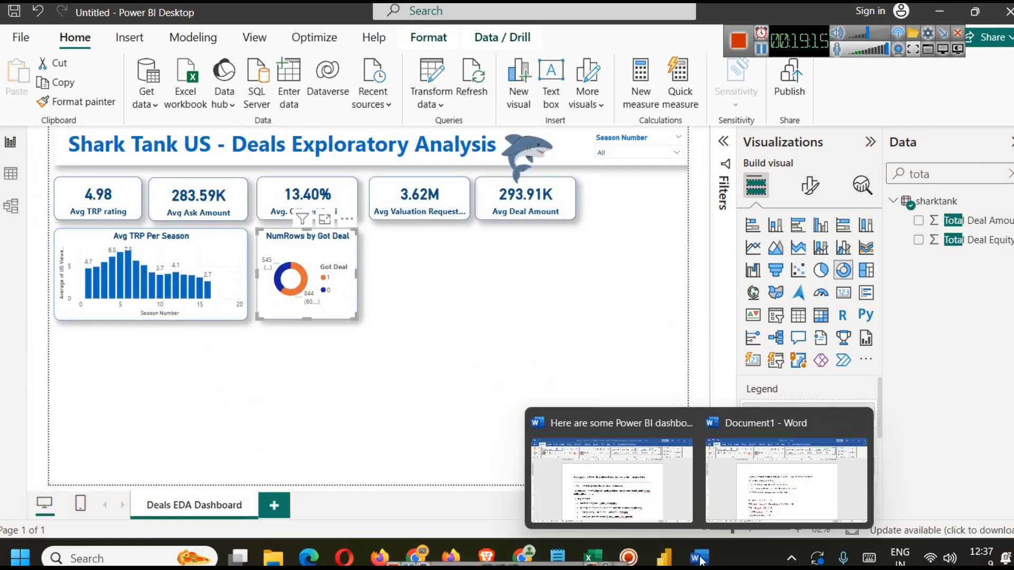
click(824, 483)
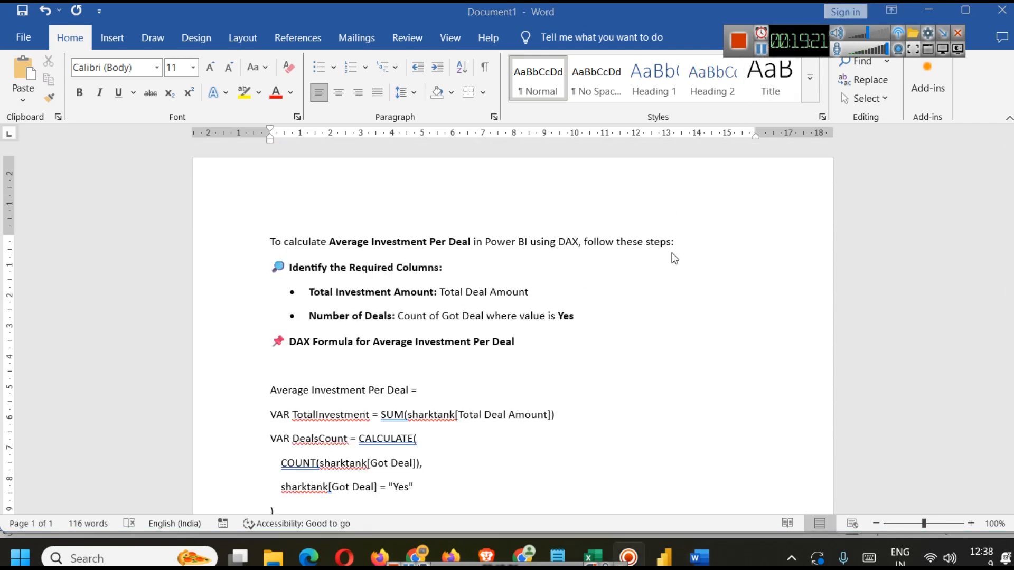
scroll(467, 313, down, 2)
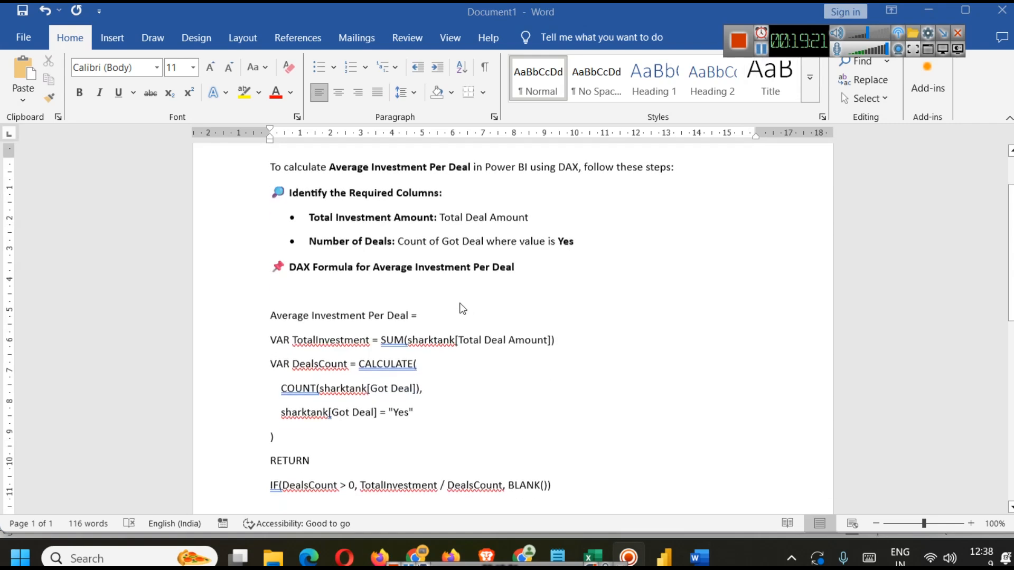
scroll(388, 285, down, 1)
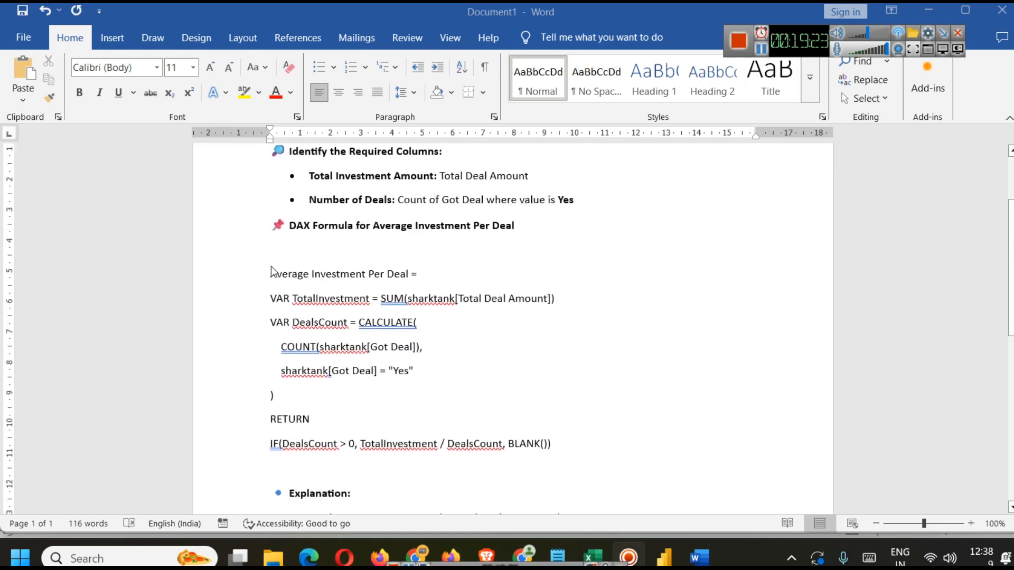
click(296, 299)
double_click(327, 299)
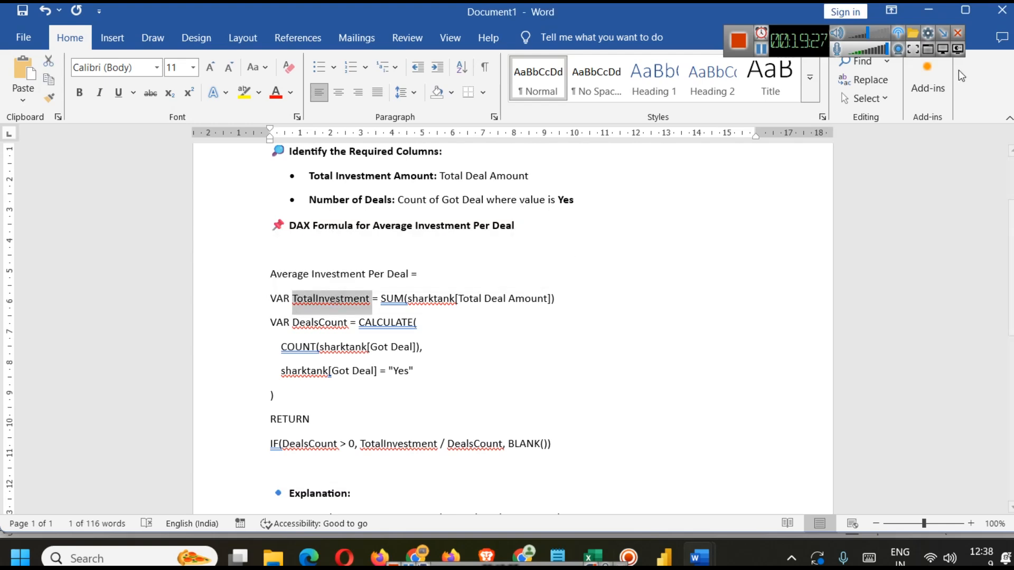
click(759, 52)
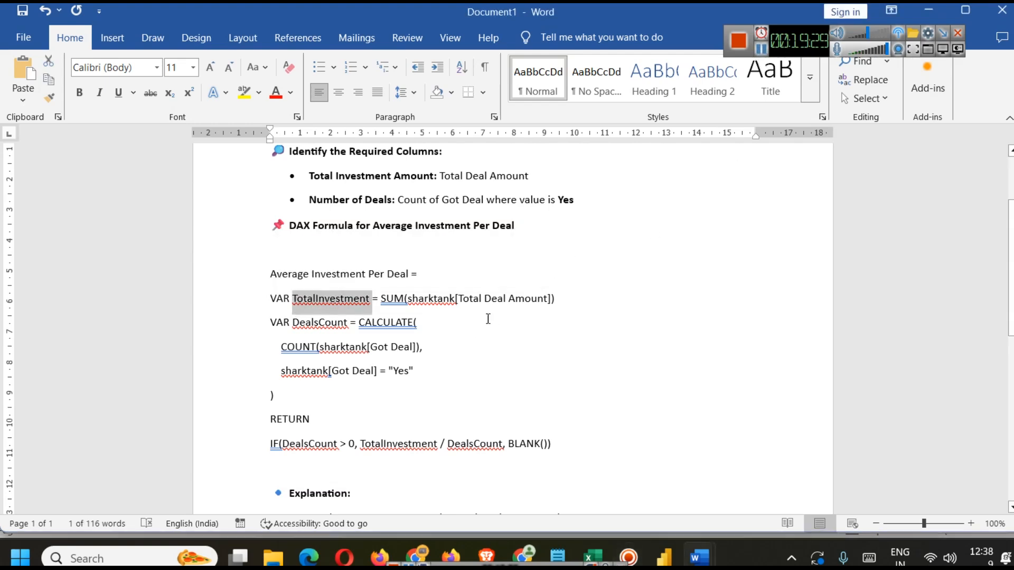
click(386, 299)
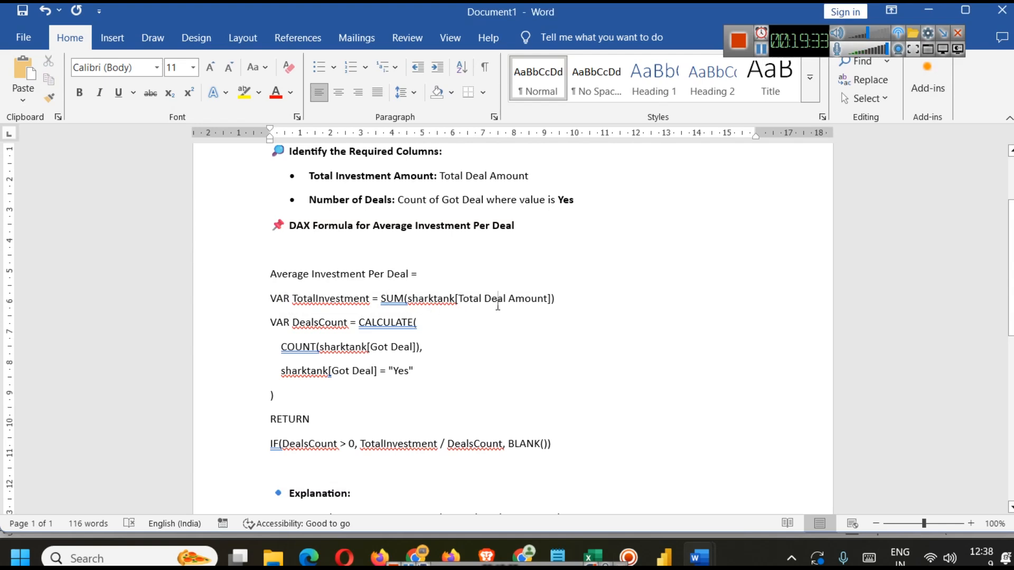
double_click(498, 303)
drag(589, 303, 265, 298)
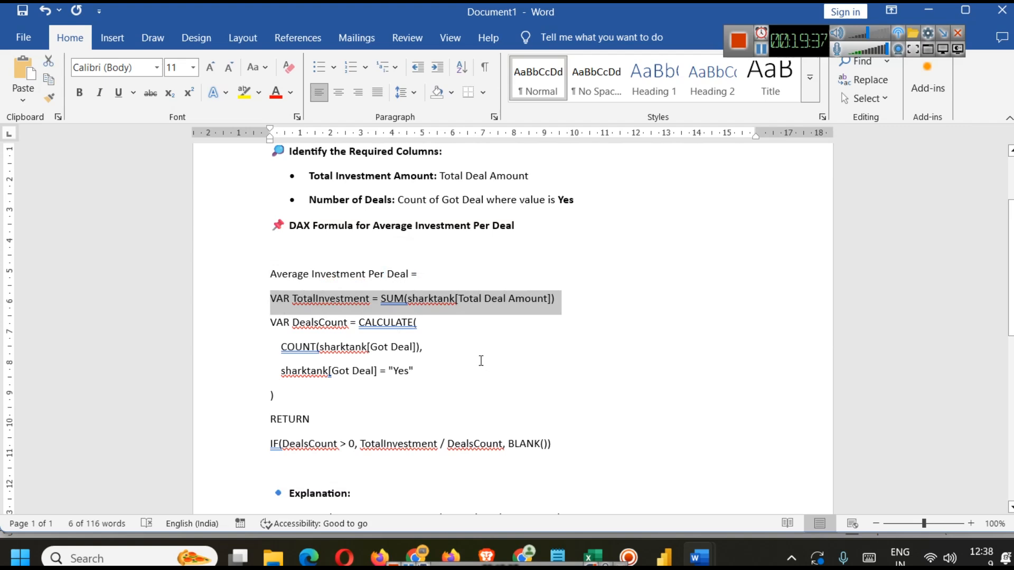
click(471, 351)
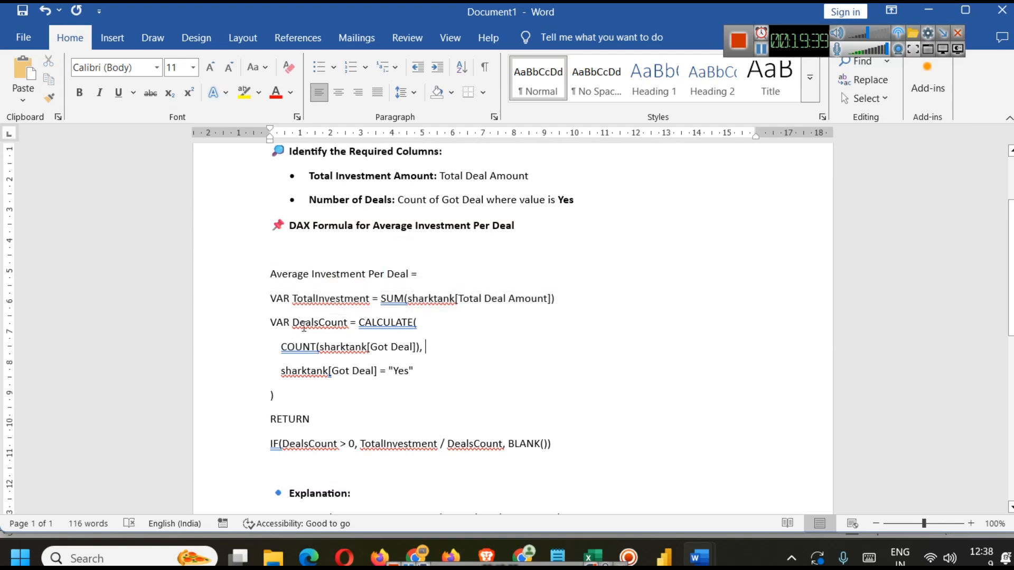
double_click(307, 323)
click(381, 325)
double_click(379, 328)
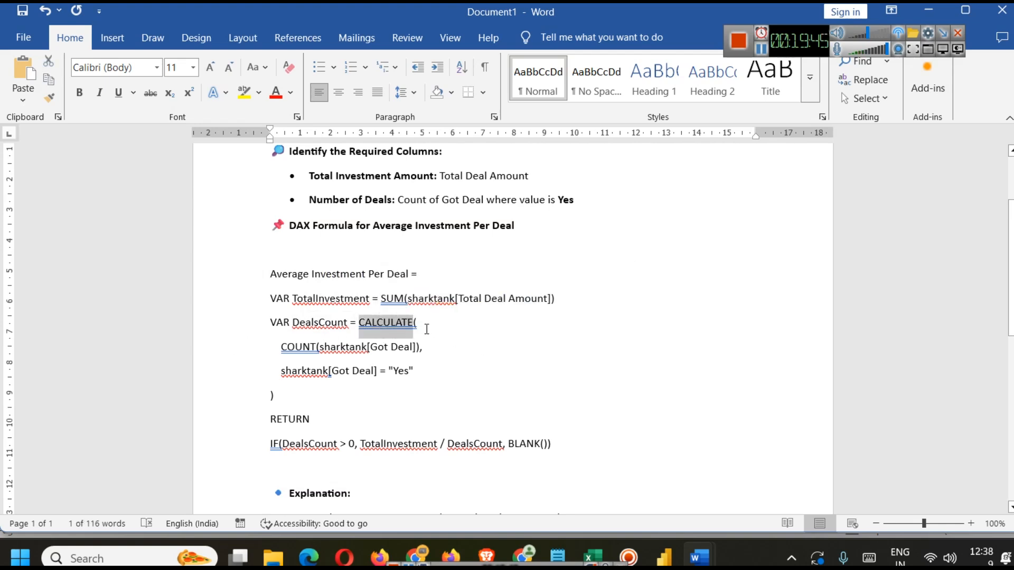
click(427, 326)
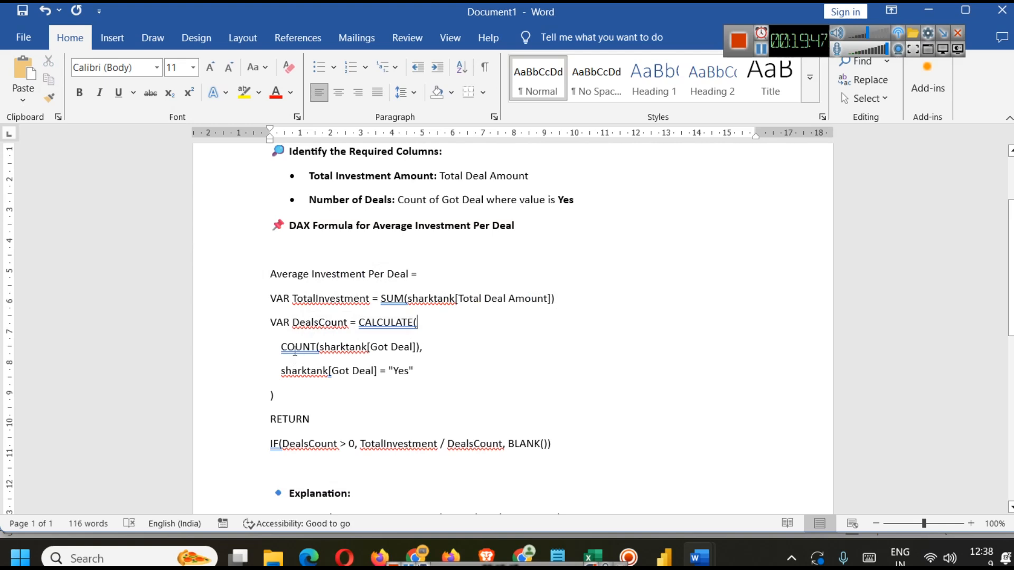
click(423, 347)
drag(423, 347, 272, 349)
click(353, 373)
drag(287, 371, 415, 372)
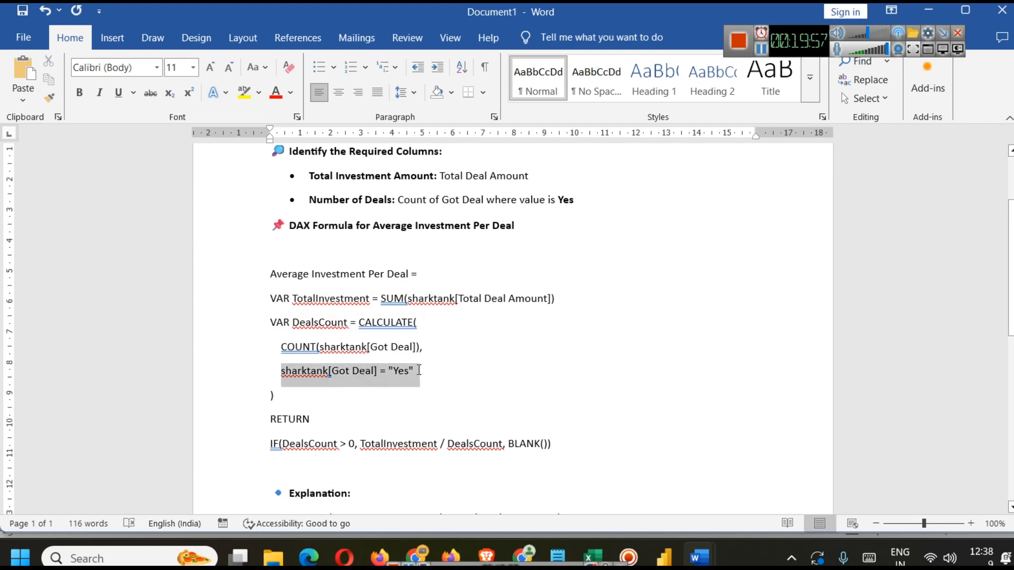
click(398, 371)
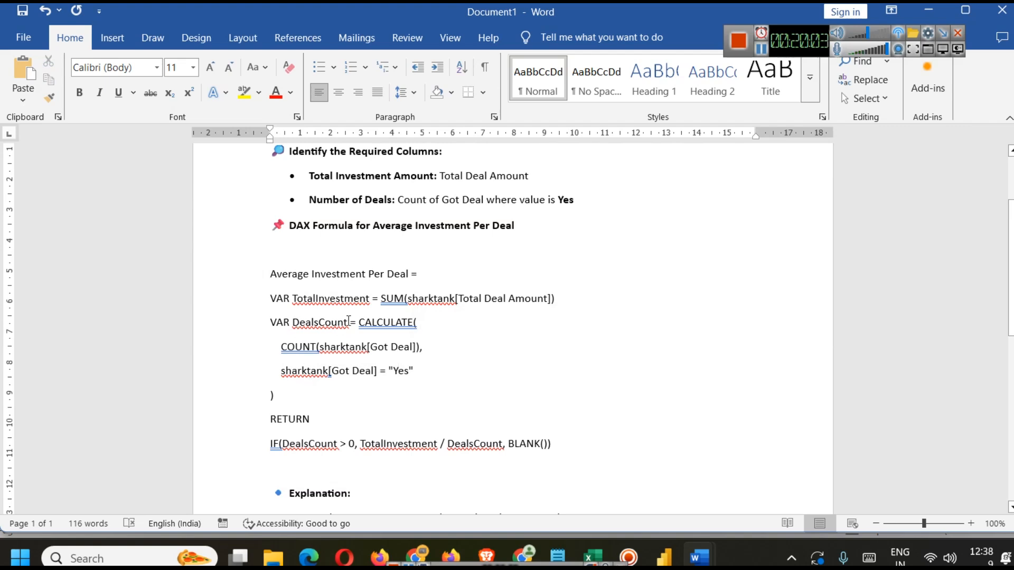
Step: Copy the CALCULATE expression from Word and create a new Num of Got Deals measure from it
drag(360, 322, 394, 398)
key(ctrl+c)
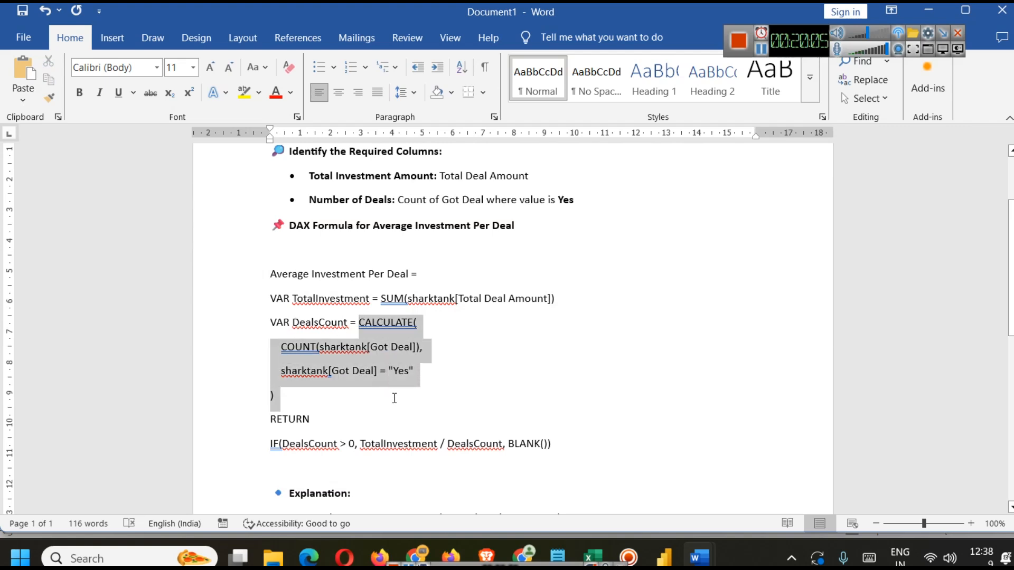
click(664, 557)
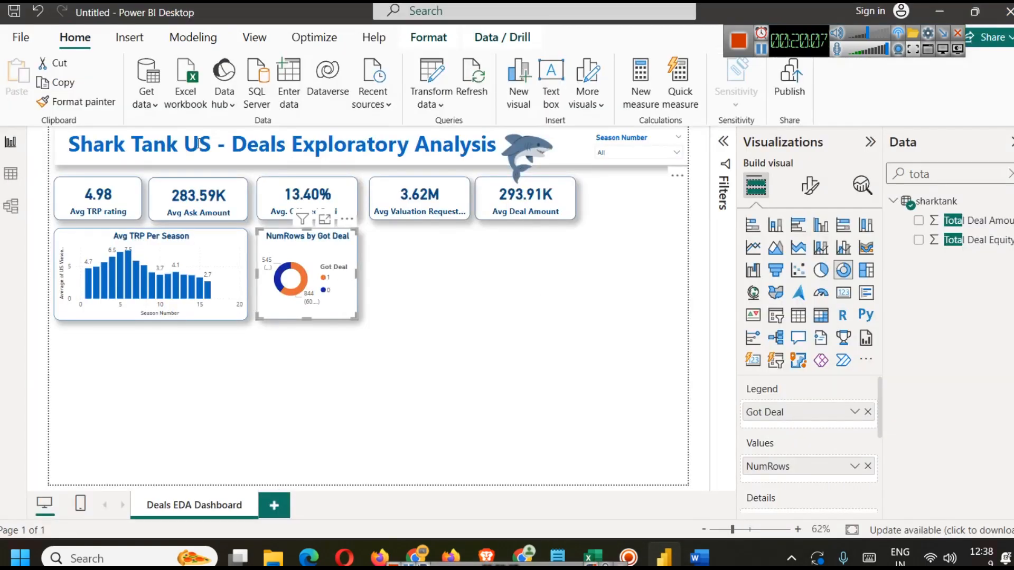
click(195, 40)
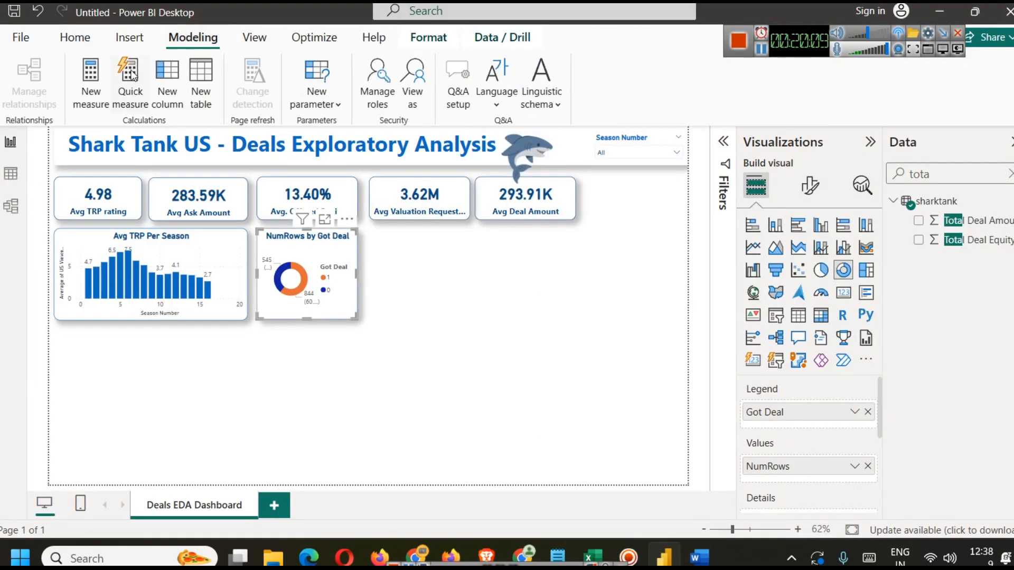
click(103, 84)
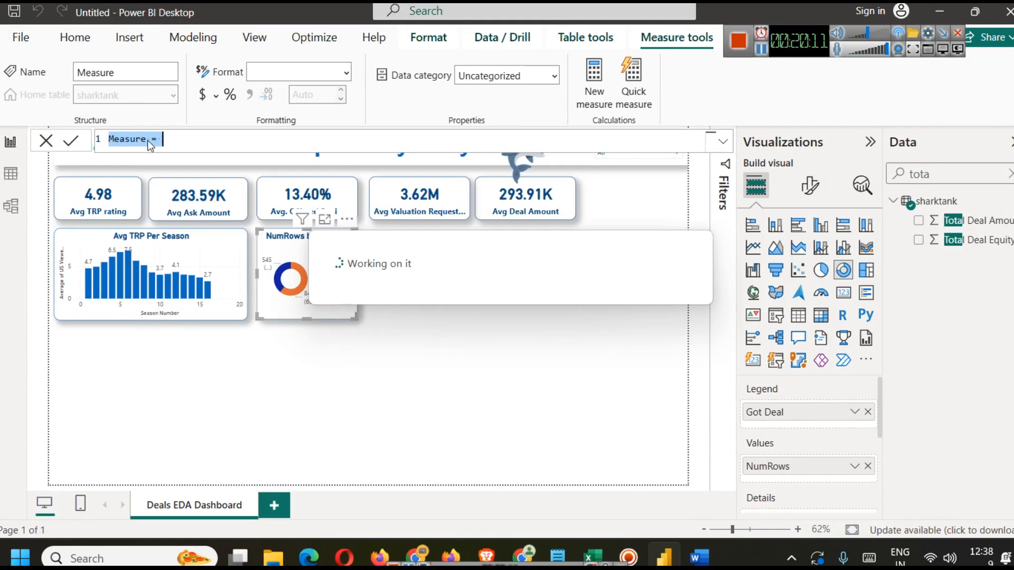
double_click(129, 138)
text(Num of)
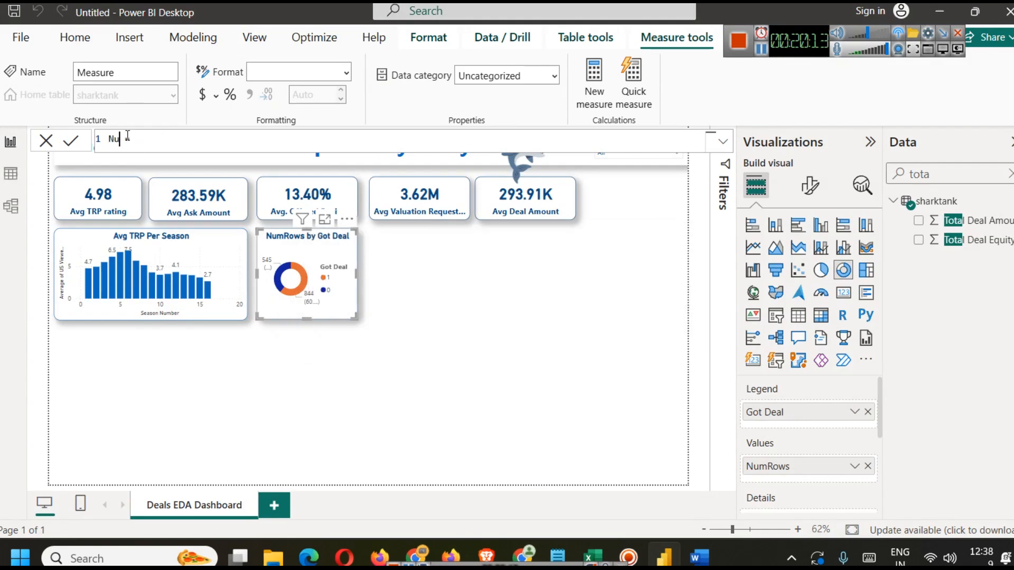
text(Got Deals =)
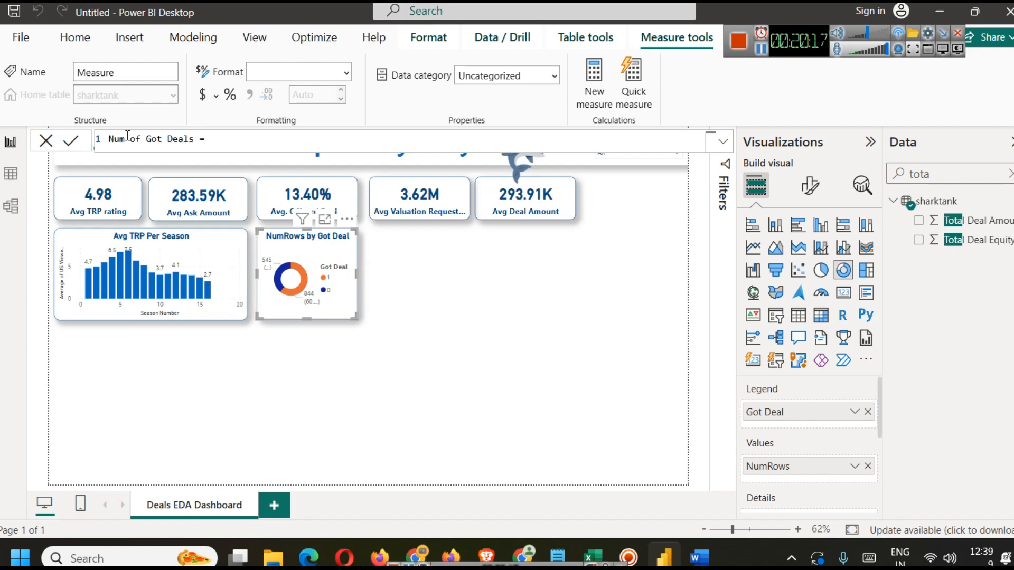
key(ctrl+v)
click(264, 144)
key(BackSpace)
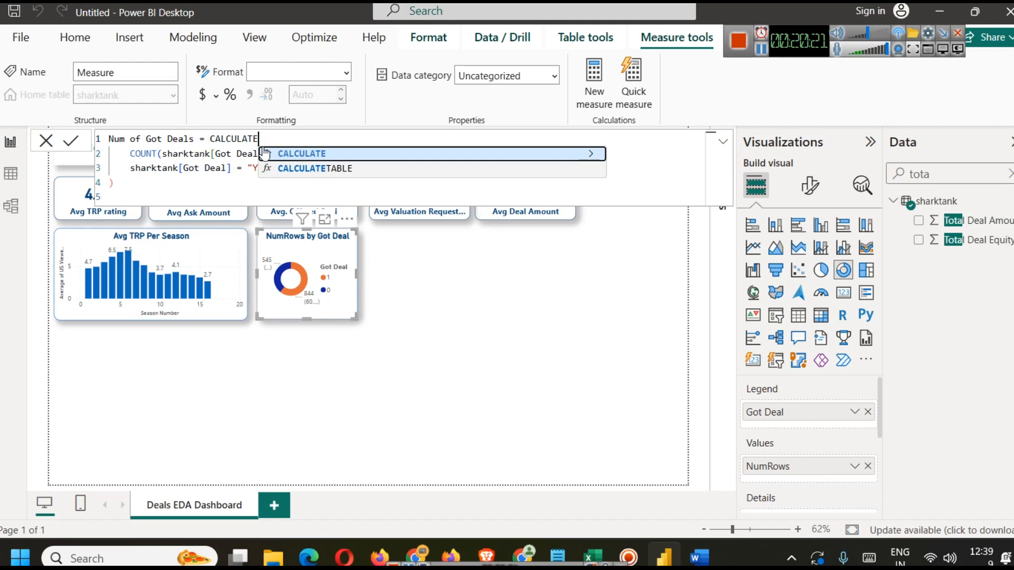
text(()
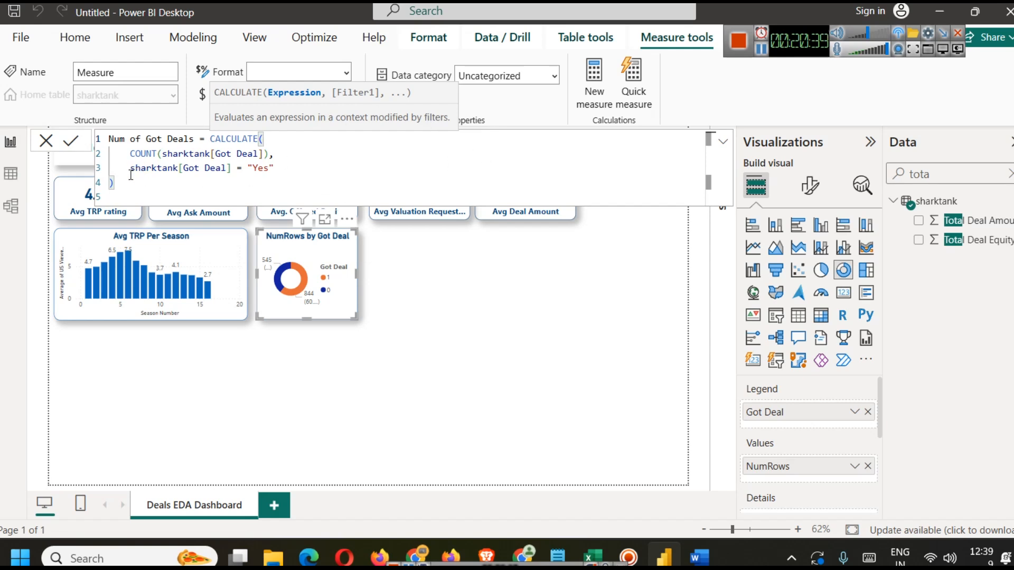
Step: Review the table and column references in the Num of Got Deals formula and commit the measure
double_click(152, 168)
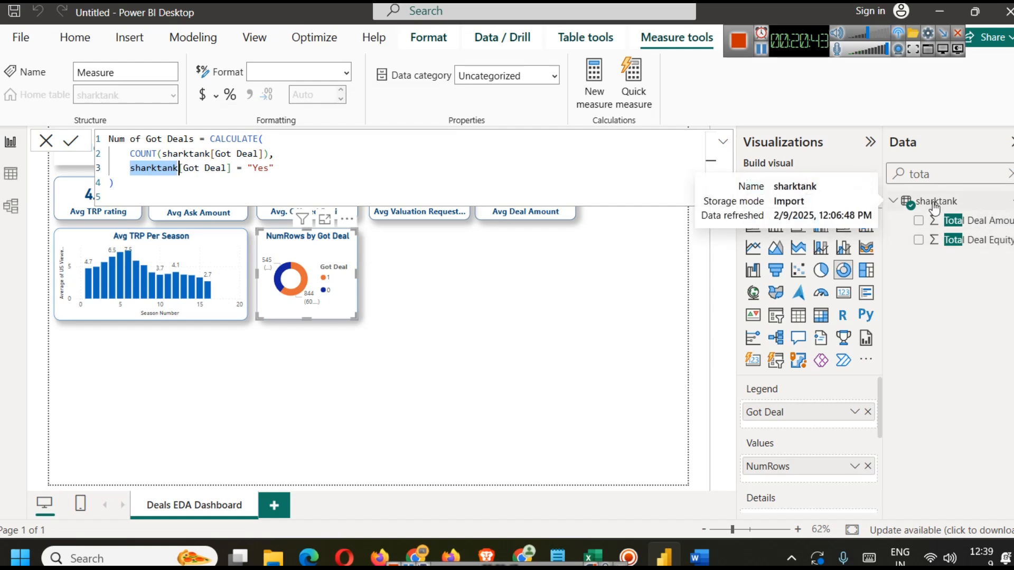
click(183, 154)
double_click(183, 153)
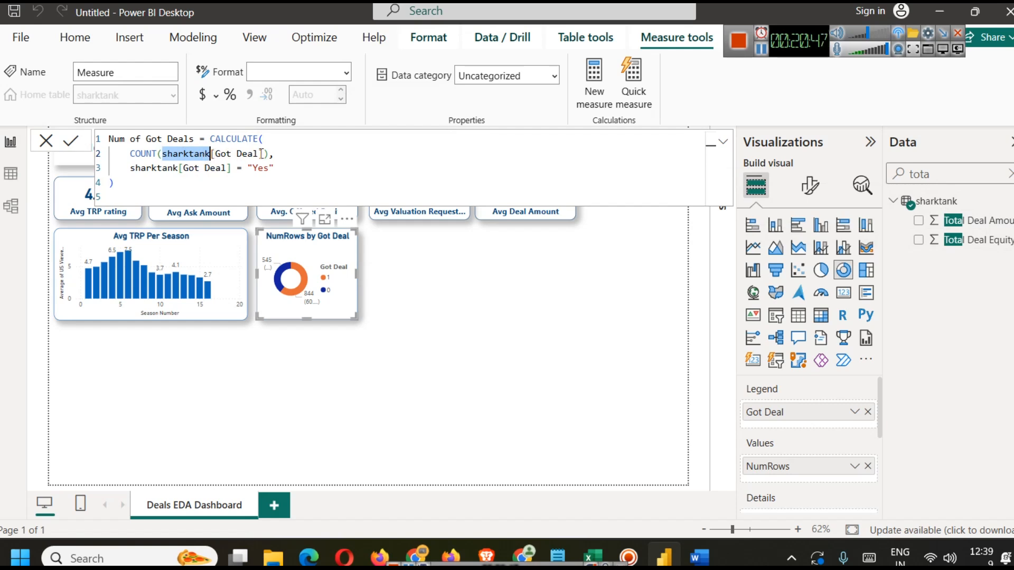
drag(262, 154, 130, 153)
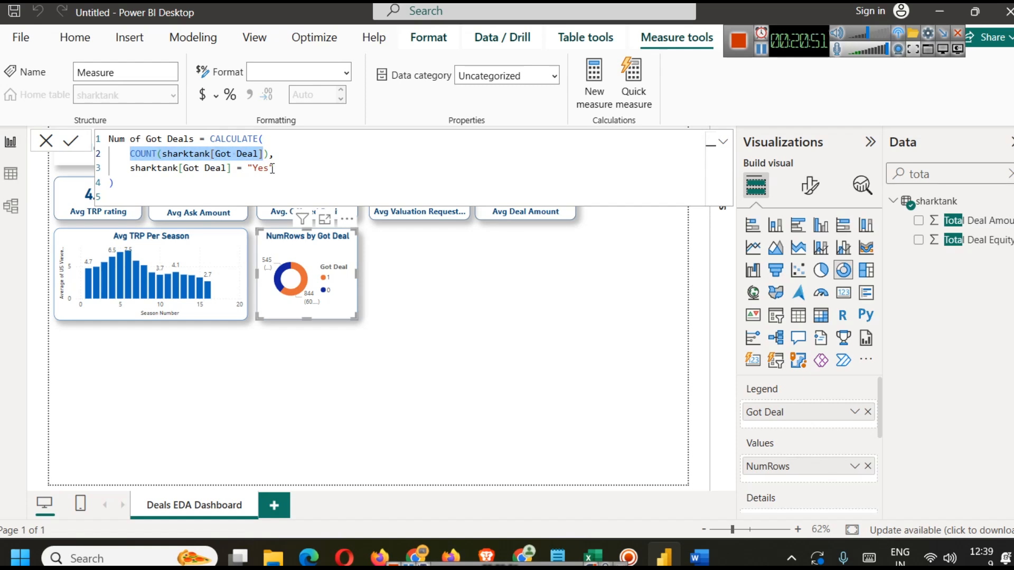
click(229, 174)
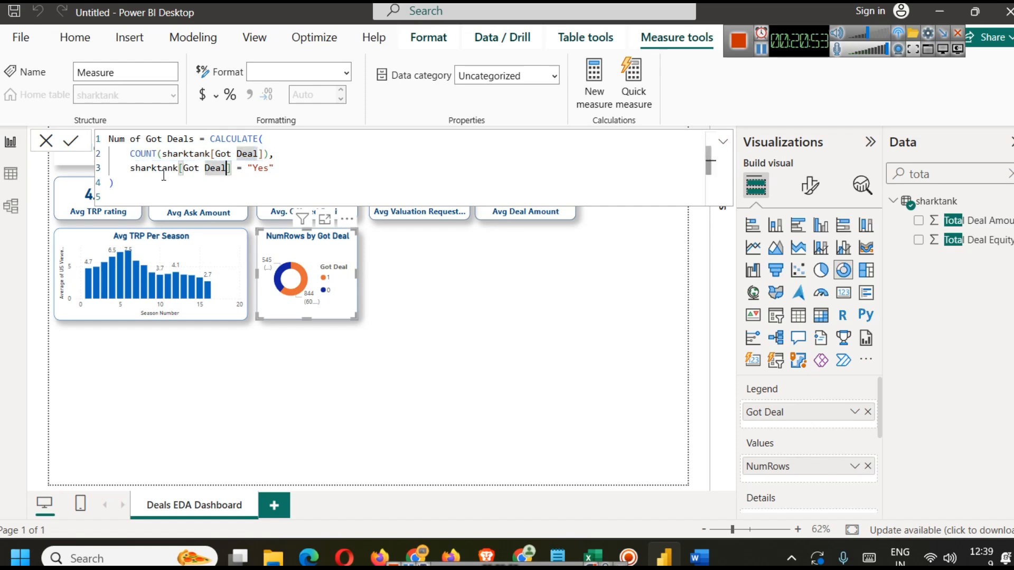
double_click(153, 168)
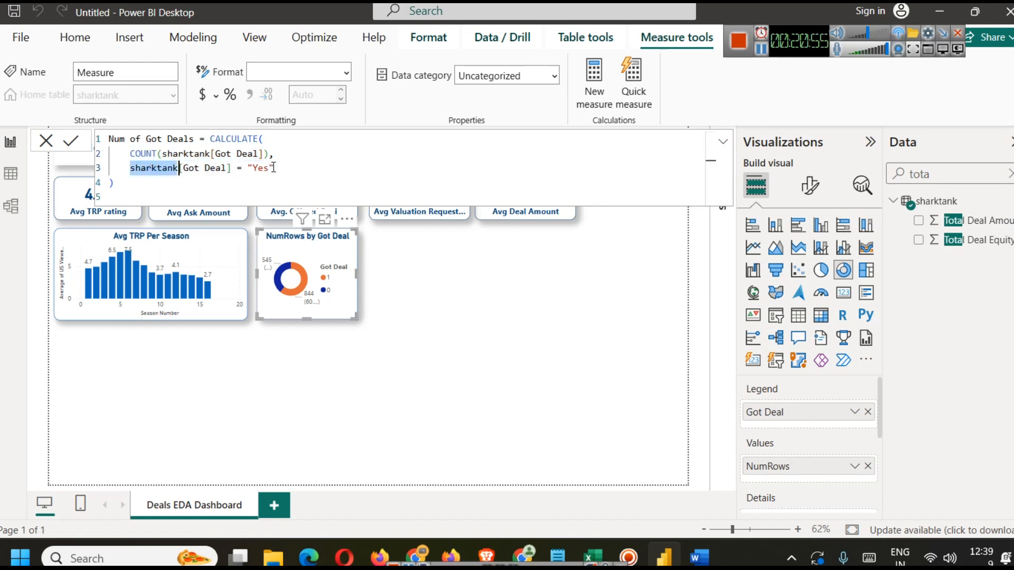
click(71, 140)
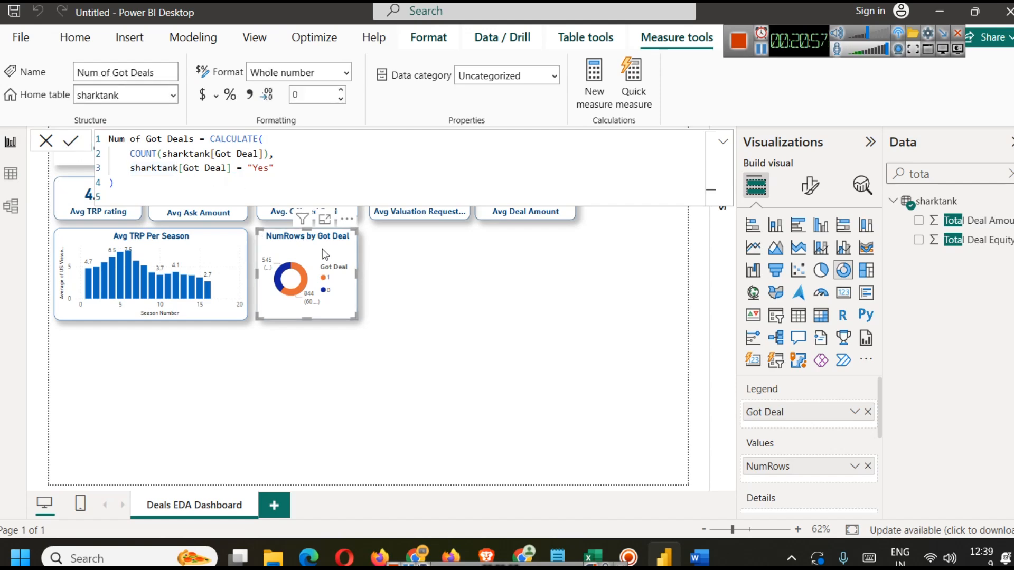
Step: Add a new card visual and put the Num of Got Deals measure in it
click(502, 327)
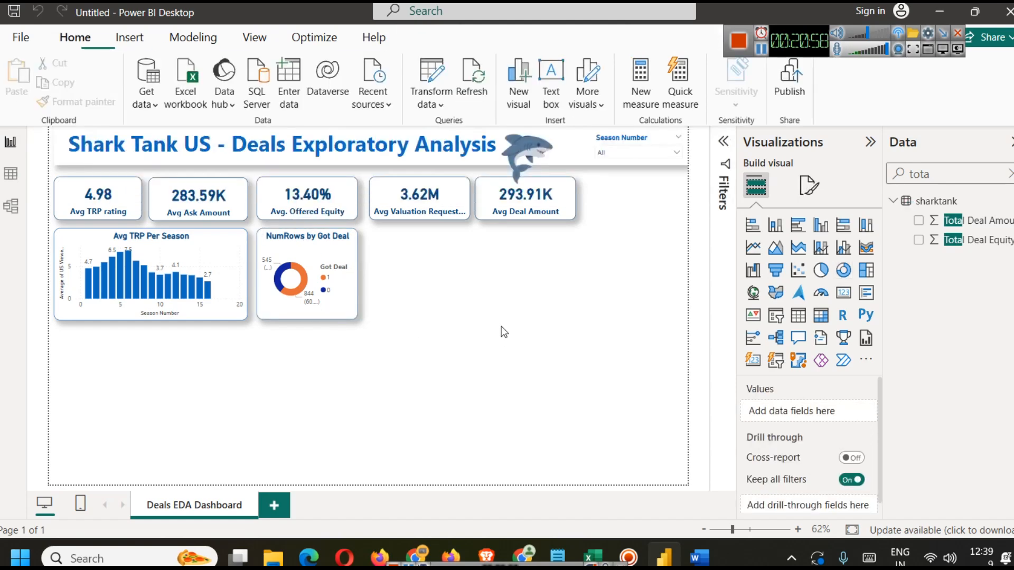
click(845, 293)
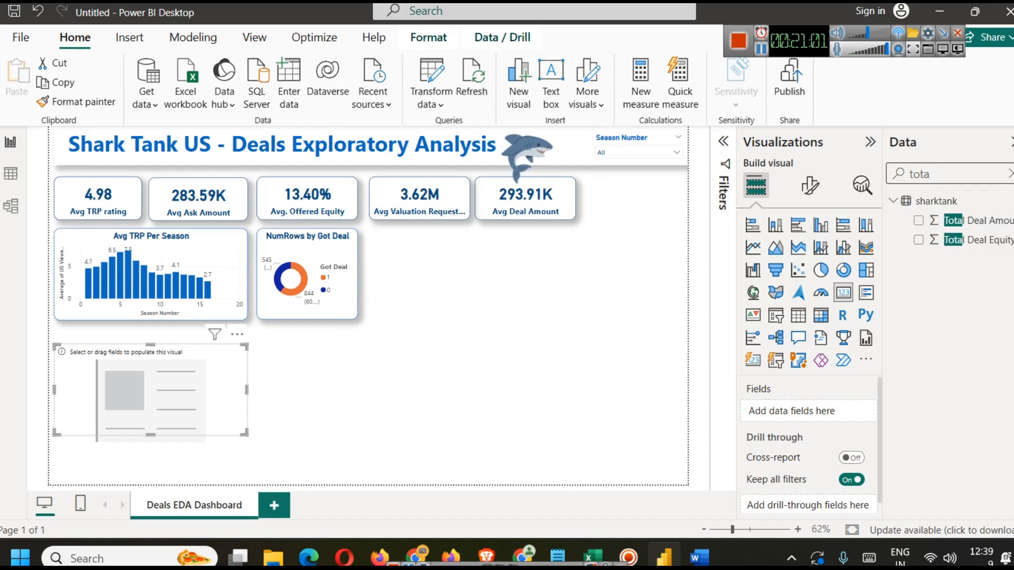
click(1011, 174)
scroll(988, 385, down, 8)
scroll(985, 385, up, 4)
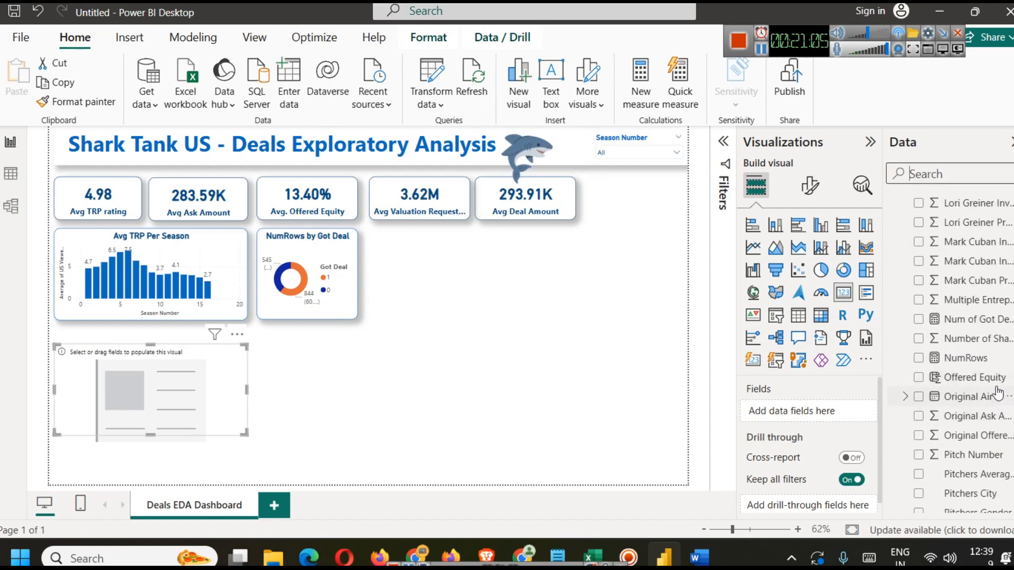
drag(982, 319, 215, 423)
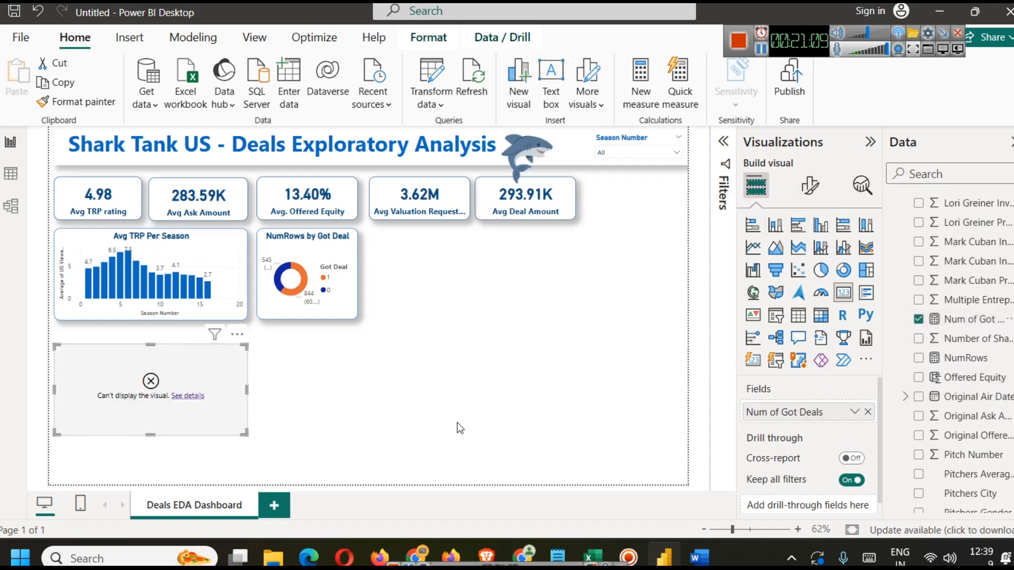
Step: Set the measure's Got Deal filter condition to equal 1 and commit it
click(764, 51)
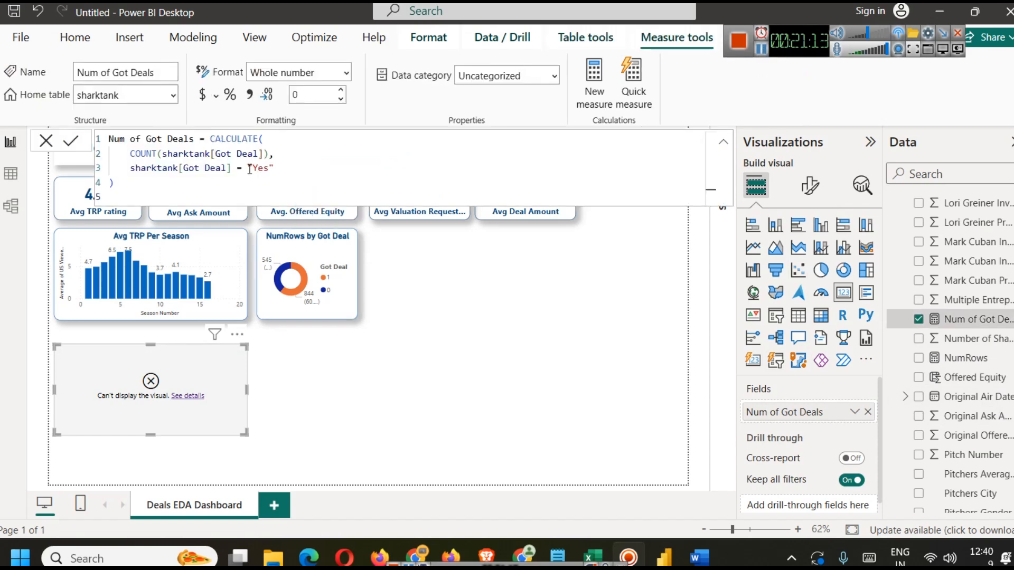
drag(250, 168, 274, 168)
text(1)
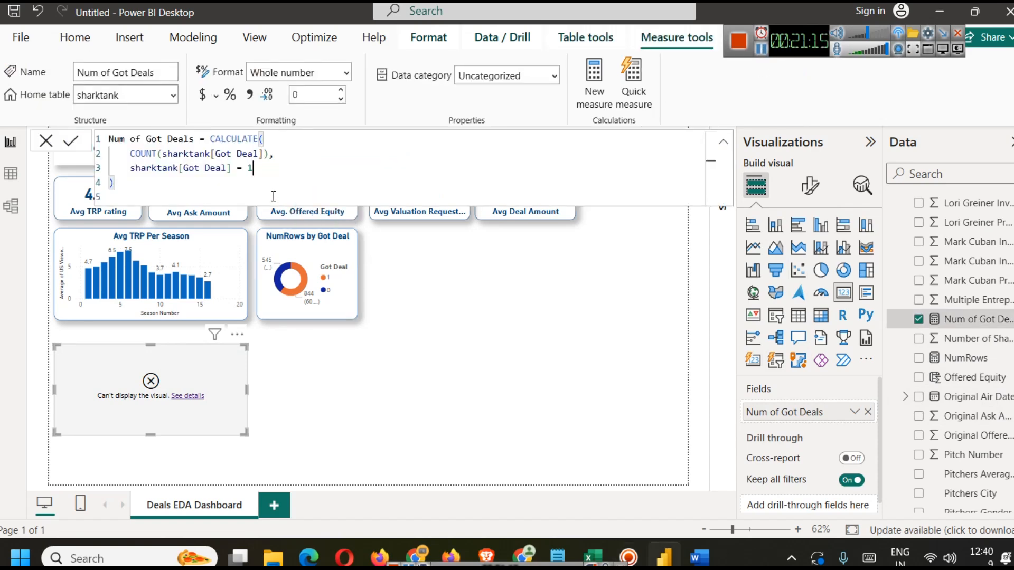
click(70, 140)
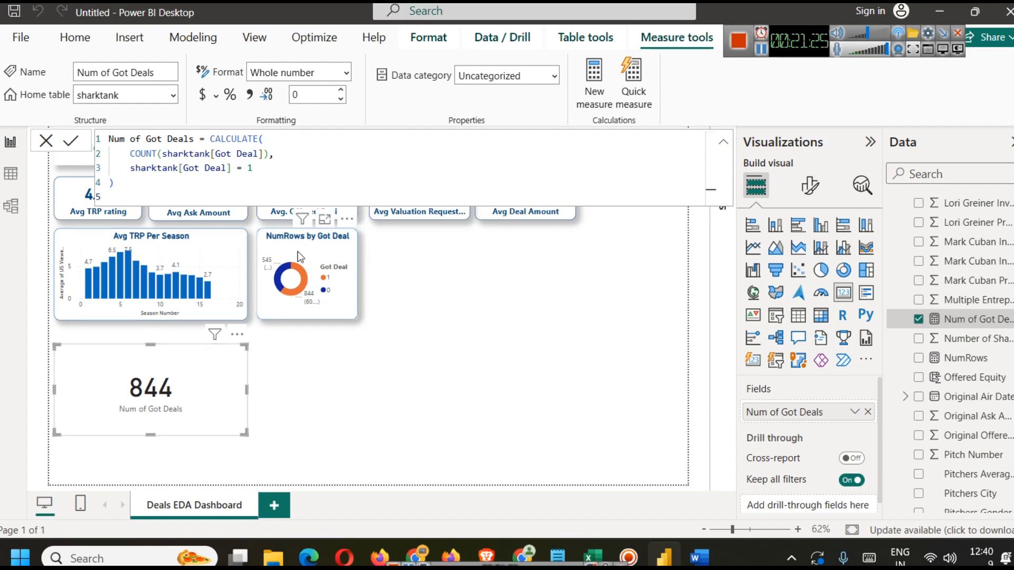
Step: Delete the Num of Got Deals card from the report
click(224, 357)
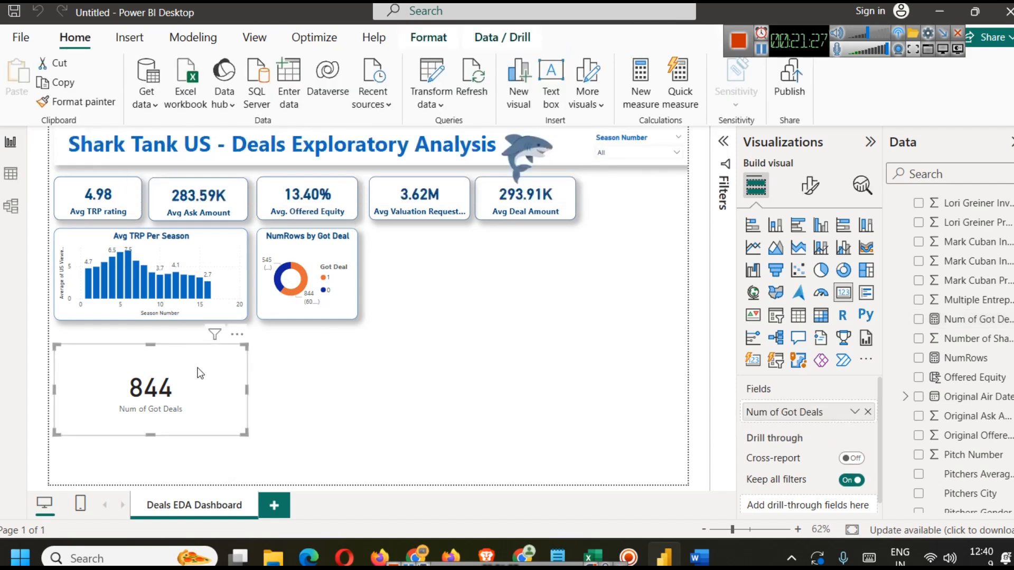
click(351, 402)
click(146, 393)
key(Delete)
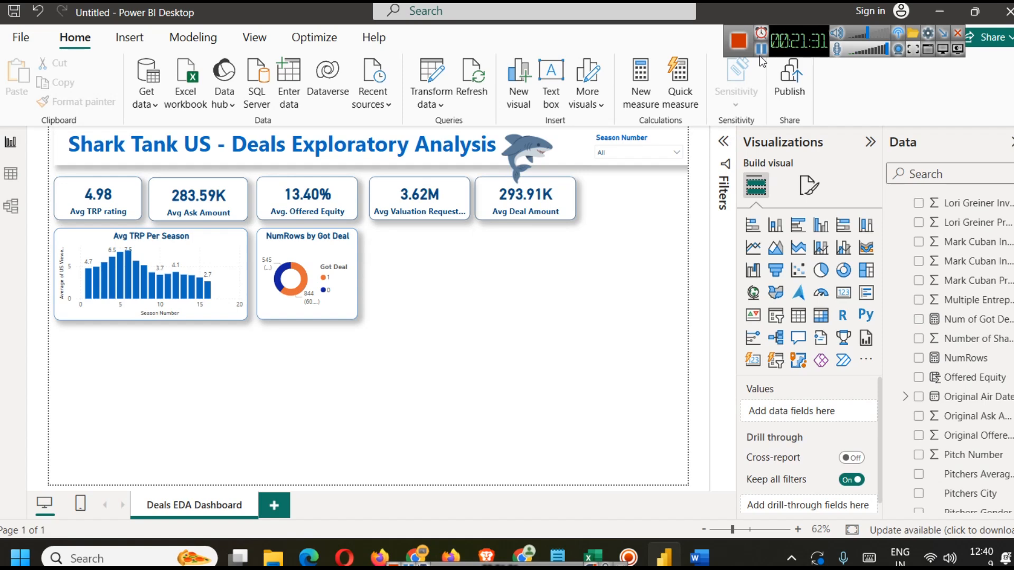
Step: Copy the full Average Investment Per Deal formula from Word and paste it into a new measure
key(alt+Tab)
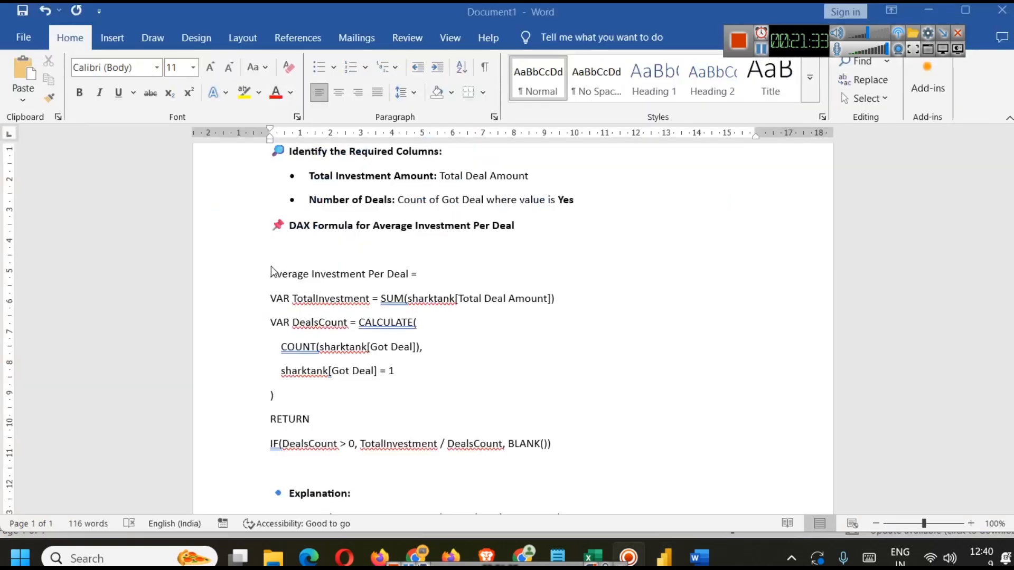
drag(272, 274, 579, 444)
key(ctrl+c)
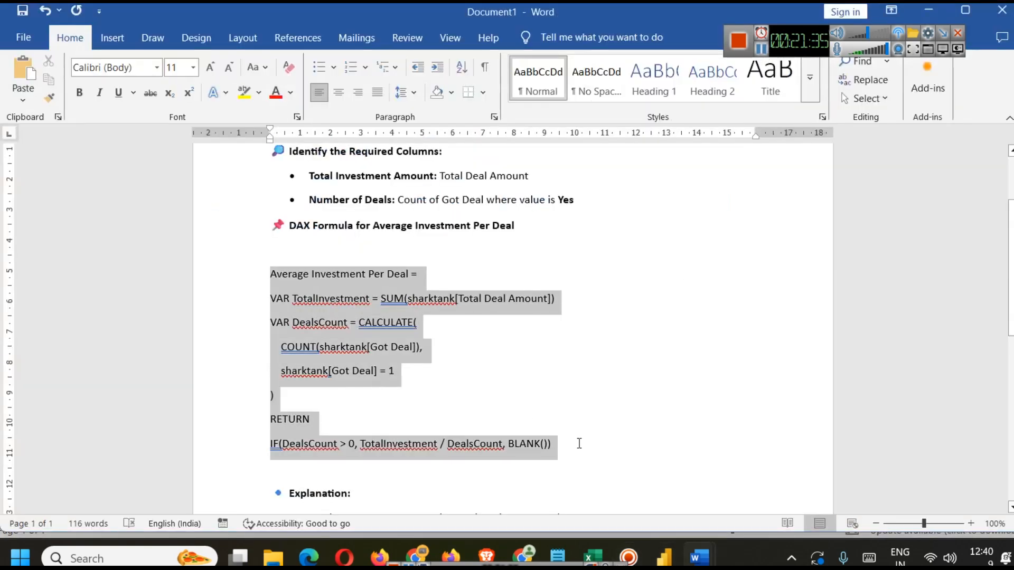
click(664, 558)
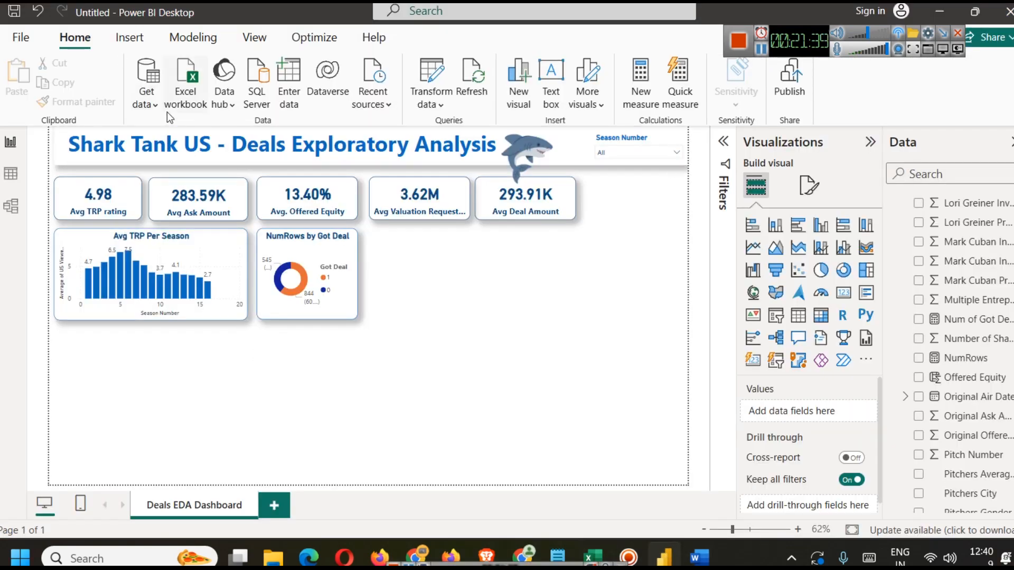
click(192, 37)
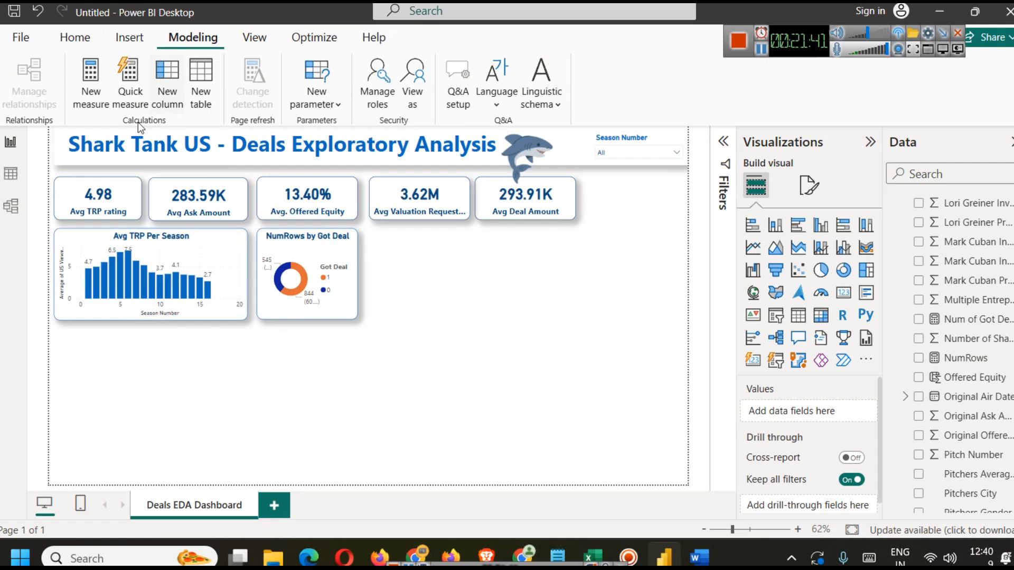
click(91, 92)
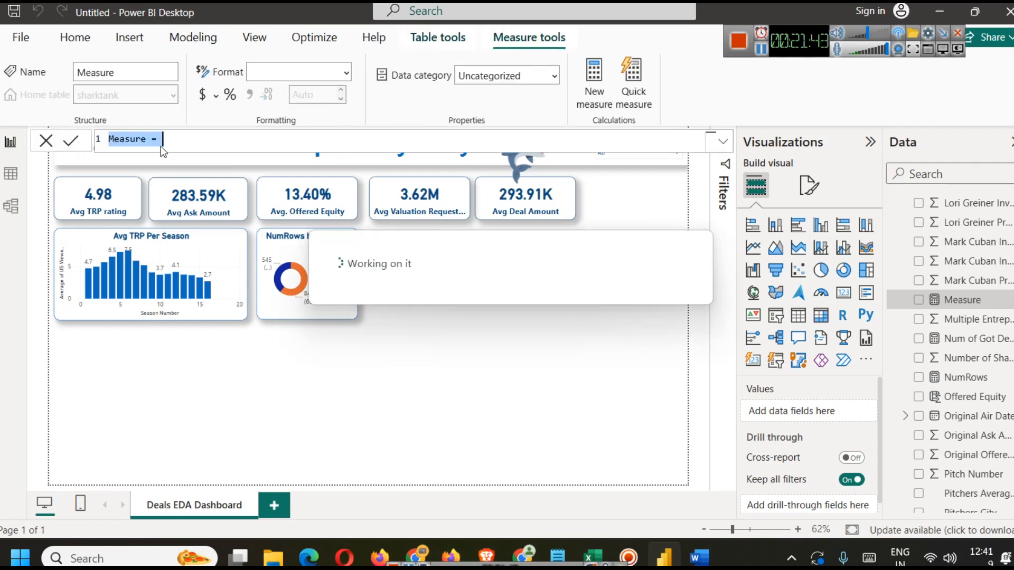
key(ctrl+v)
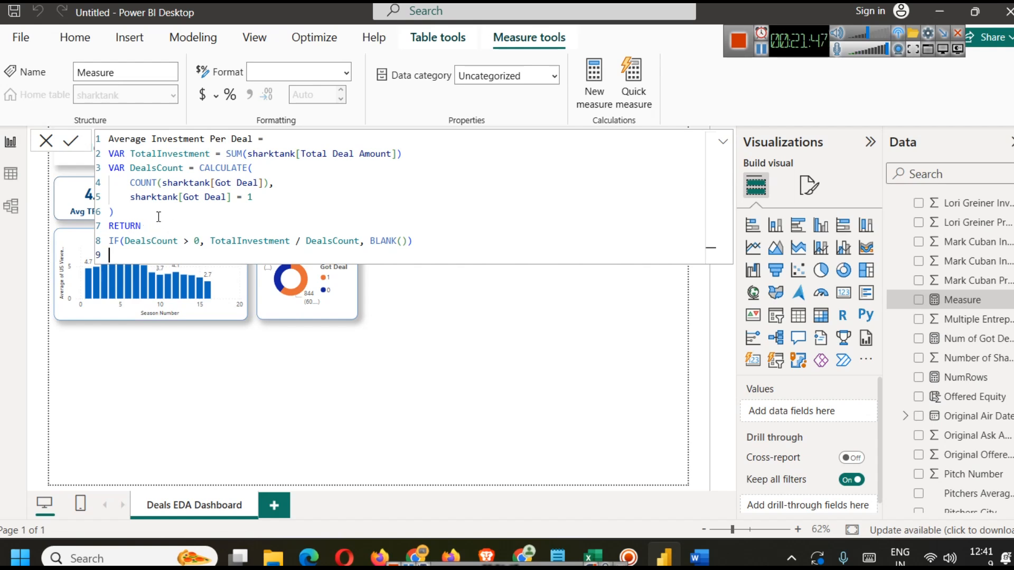
Step: Examine the pasted formula's variables and how they are used in the RETURN expression
double_click(116, 154)
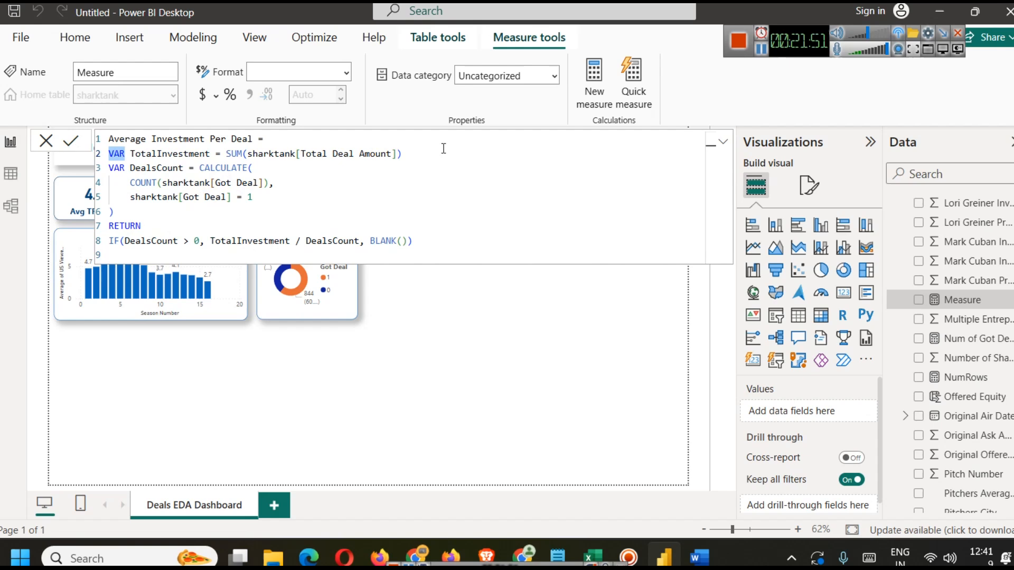
drag(126, 213, 100, 174)
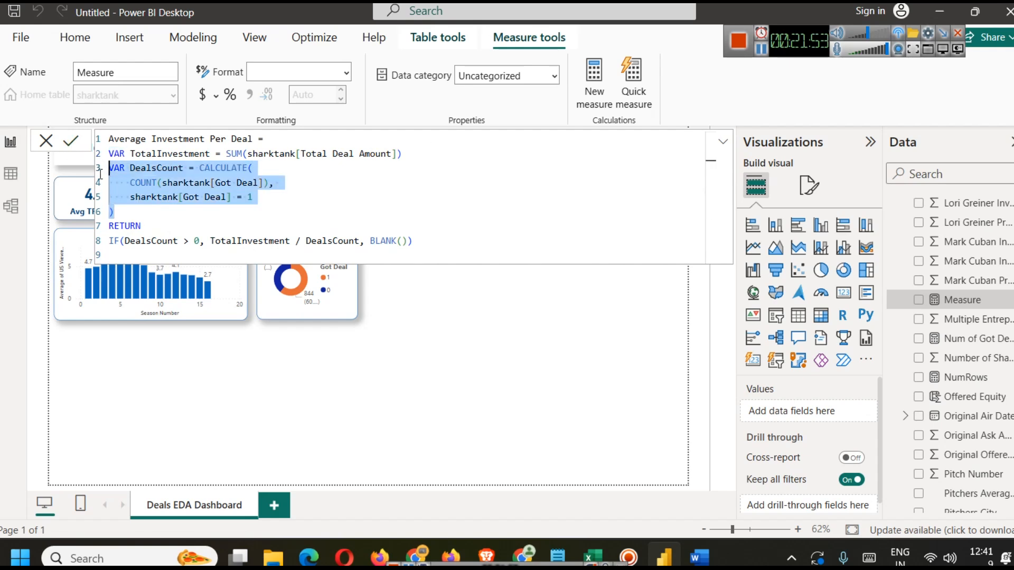
drag(183, 225, 101, 231)
double_click(151, 241)
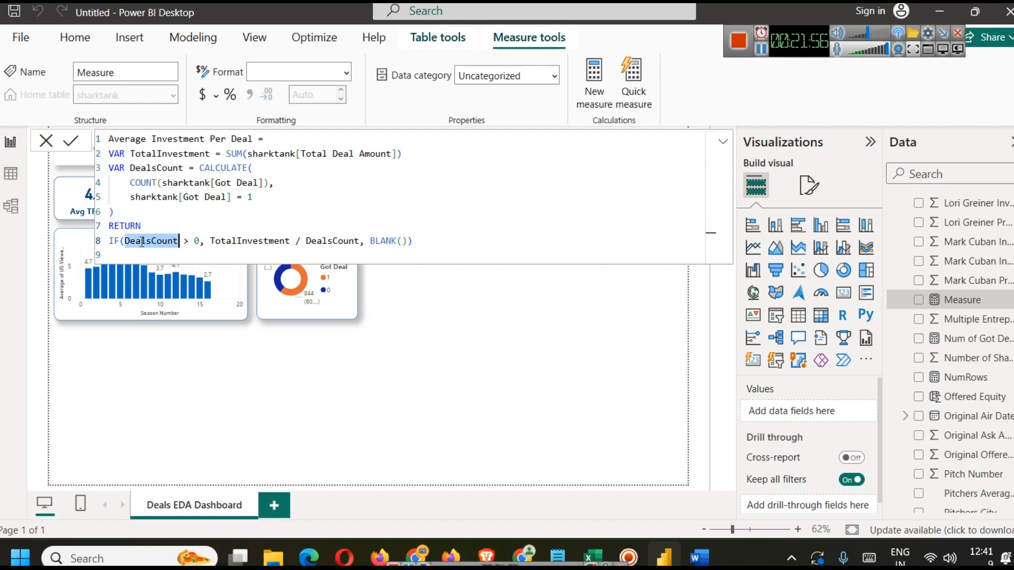
double_click(153, 168)
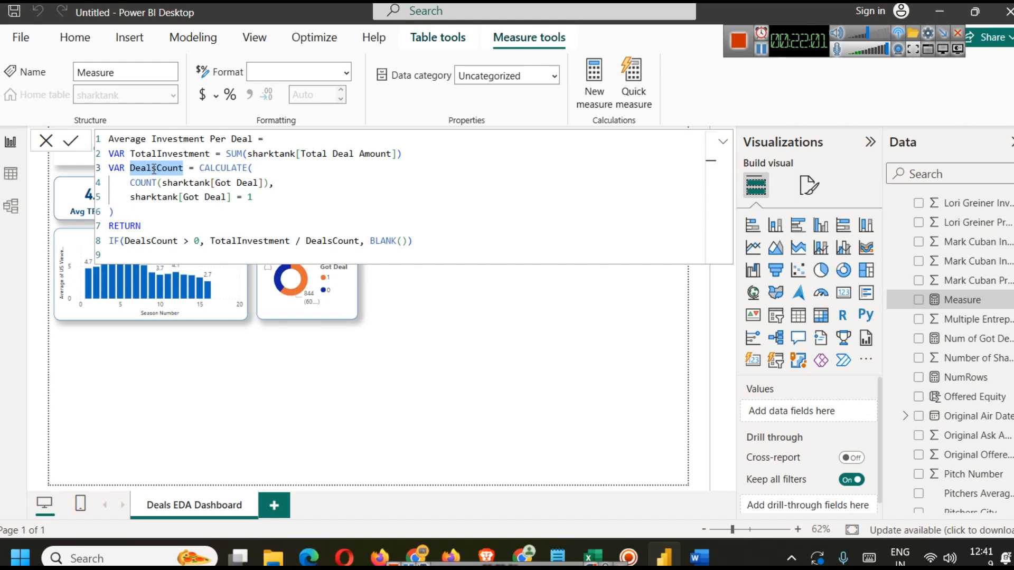
click(238, 241)
double_click(238, 241)
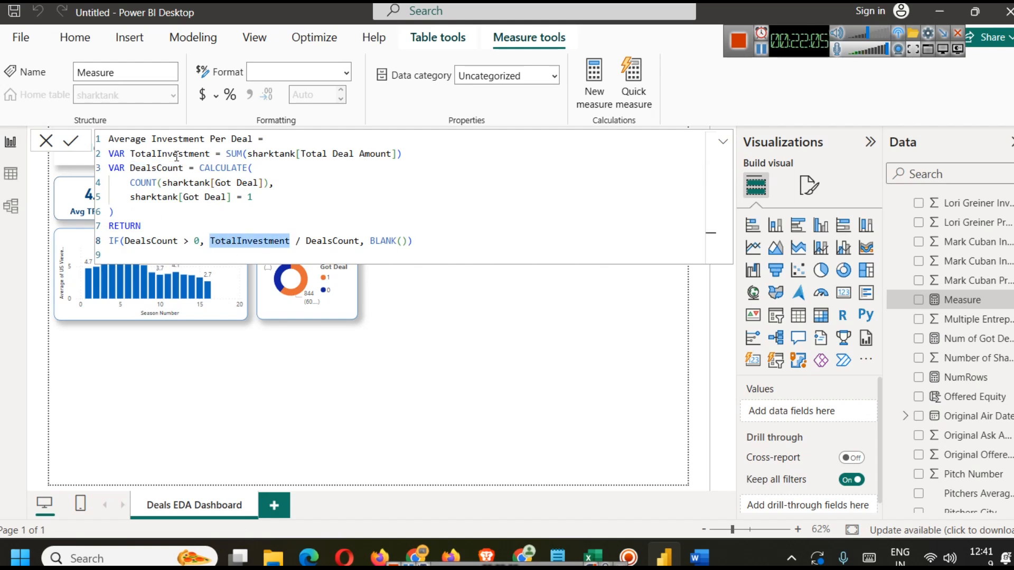
double_click(338, 241)
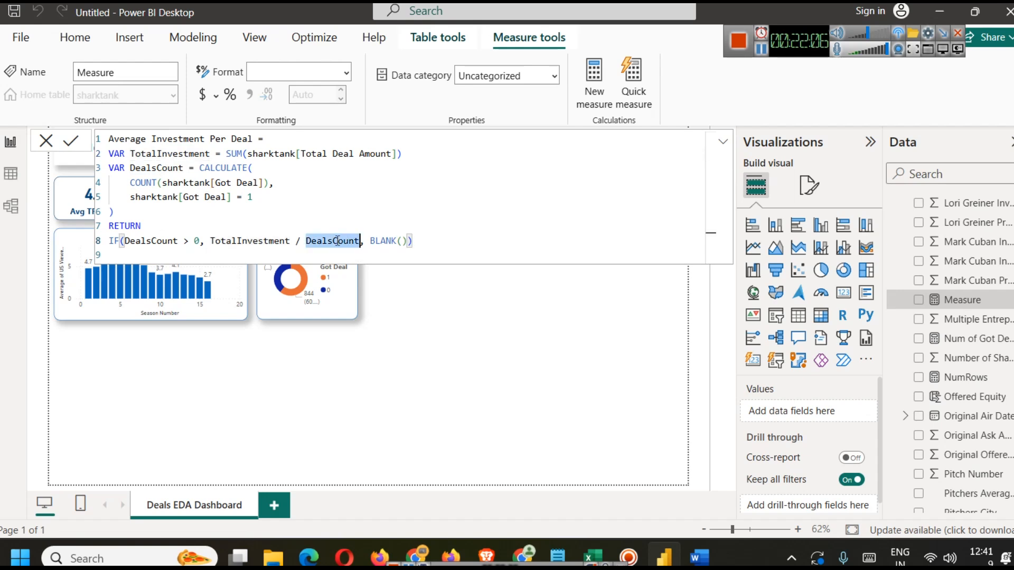
Step: Review the Average Investment Per Deal formula's IF expression and commit the measure
click(405, 242)
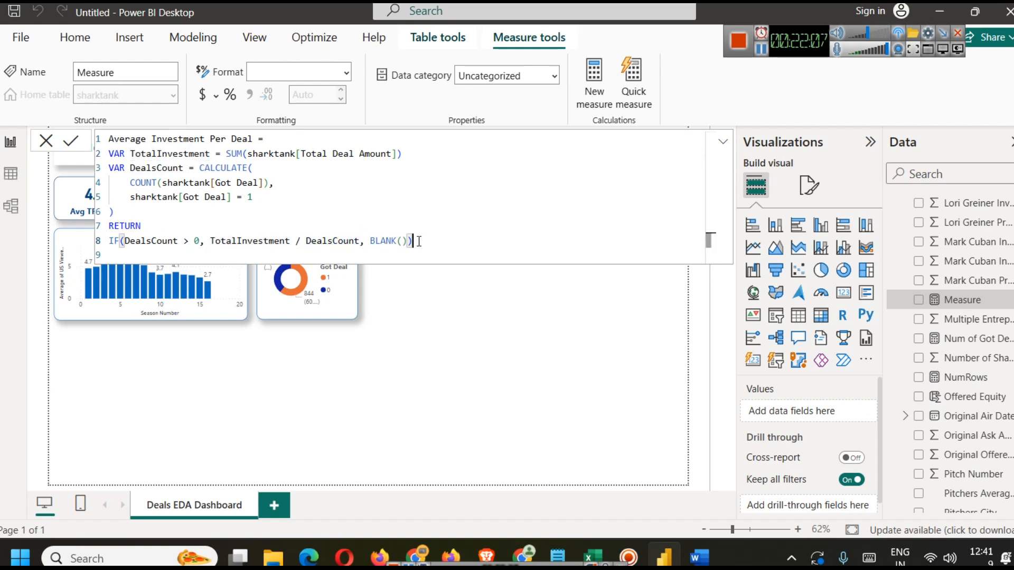
click(126, 241)
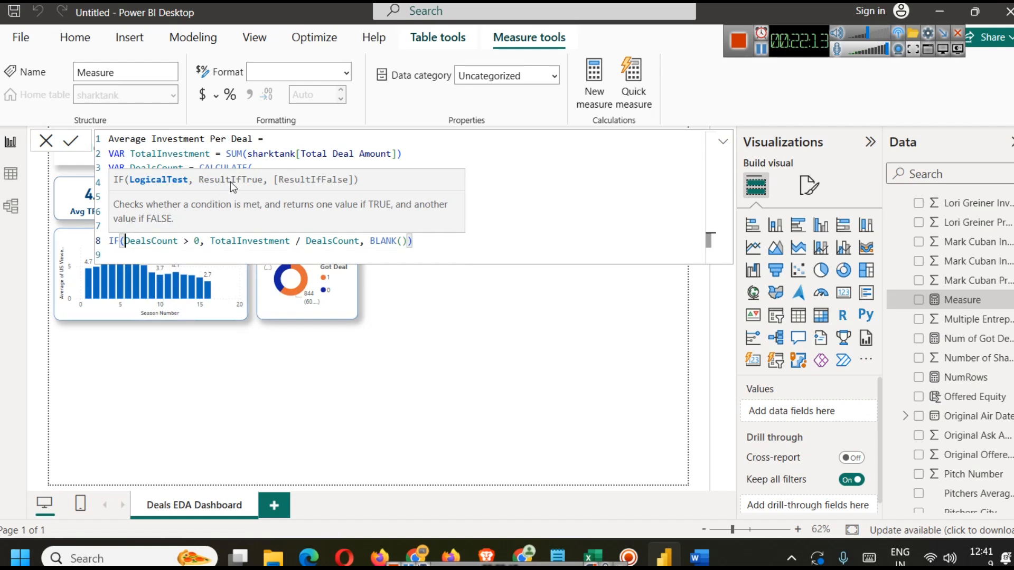
click(424, 240)
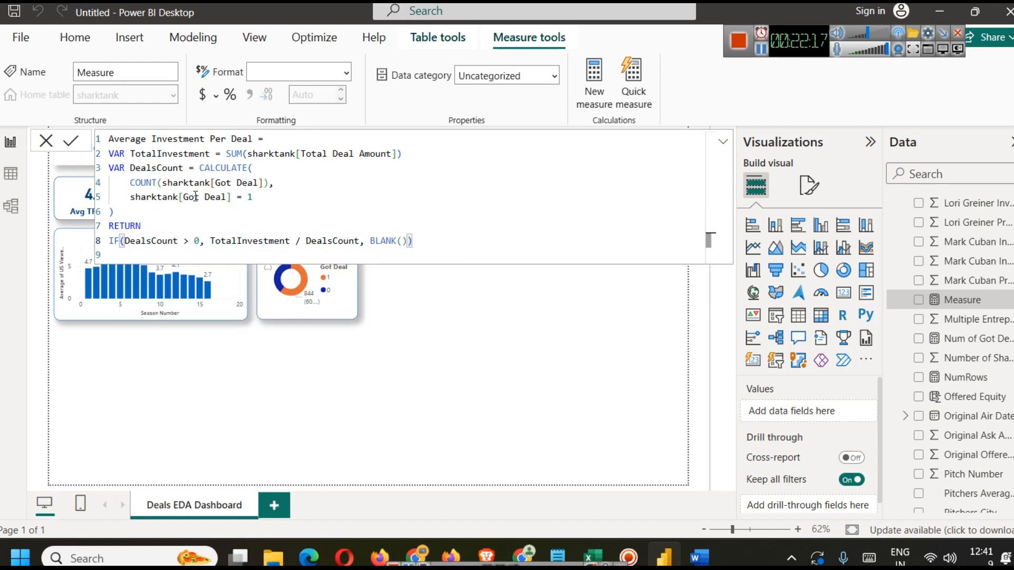
click(66, 143)
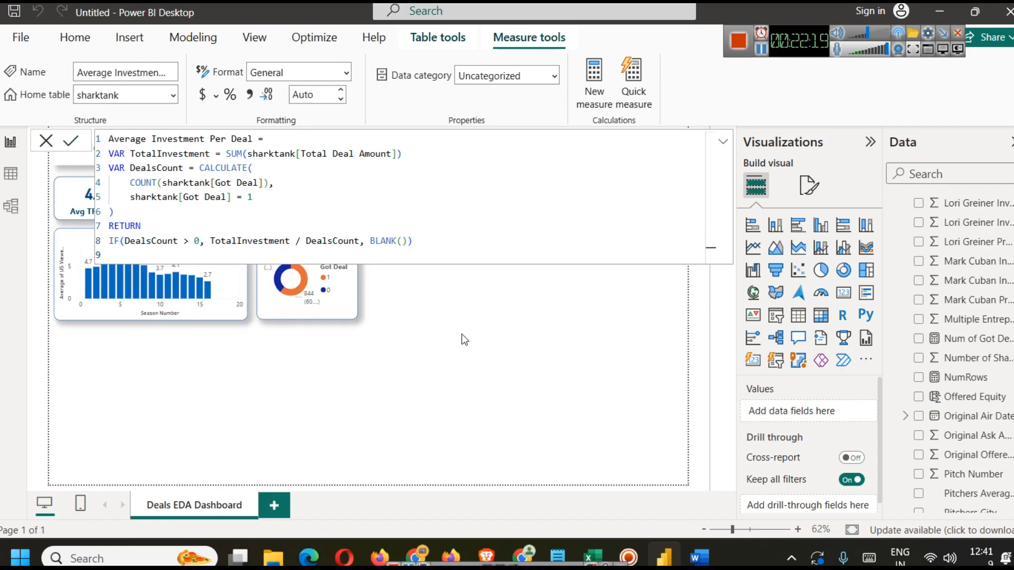
Step: Duplicate the Avg Deal Amount card and place the copy at the end of the KPI row
click(461, 333)
click(505, 194)
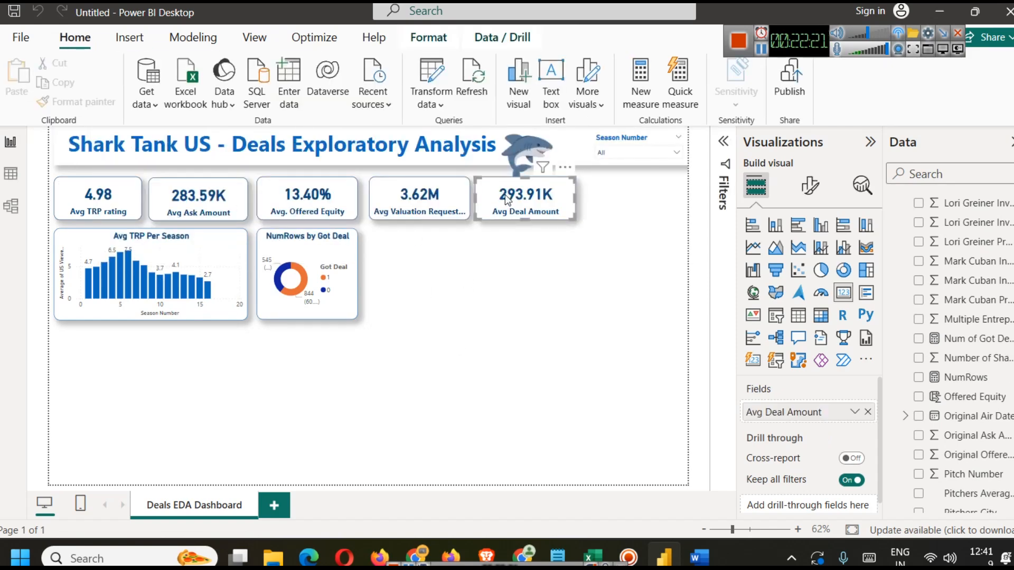
key(ctrl+c)
key(ctrl+v)
drag(508, 201, 620, 195)
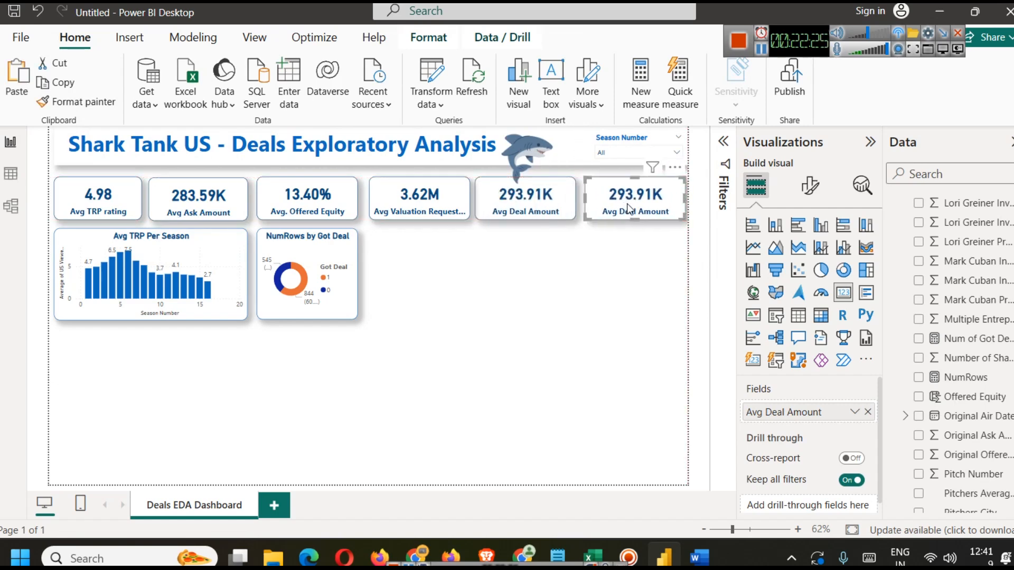
Step: Replace the copied card's field with the Average Investment Per Deal measure
click(632, 292)
click(624, 197)
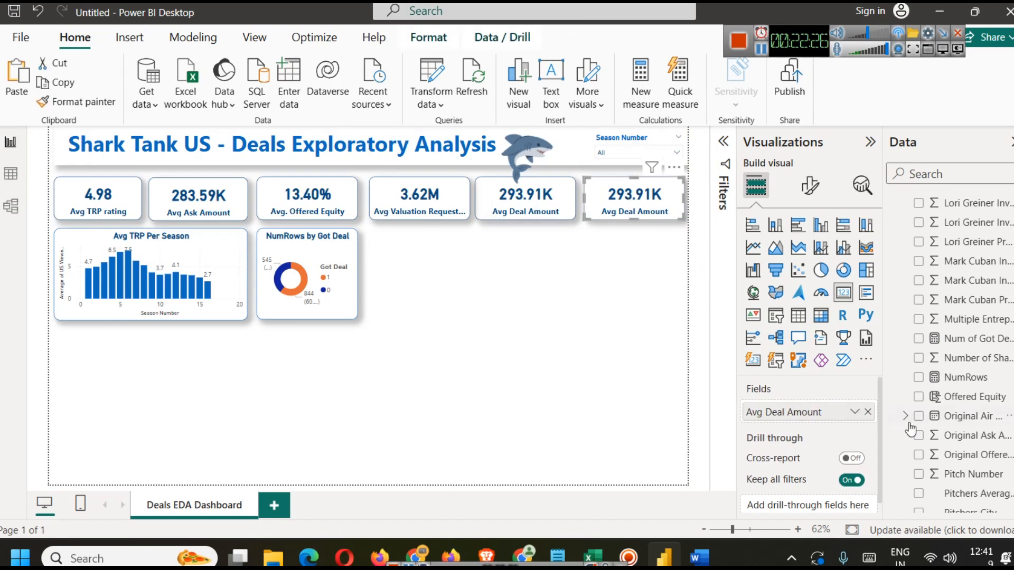
click(869, 412)
text(av)
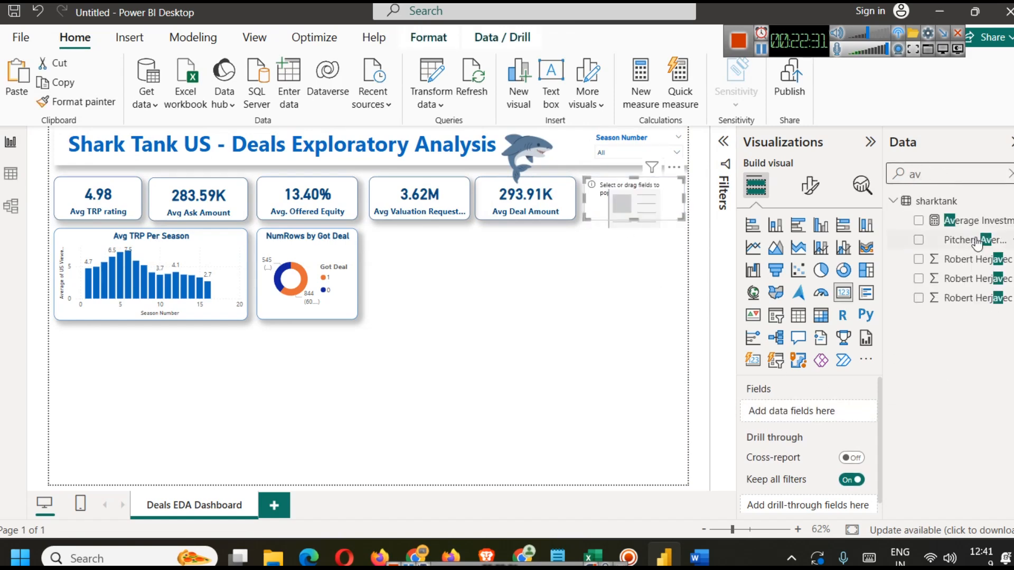
drag(982, 220, 845, 410)
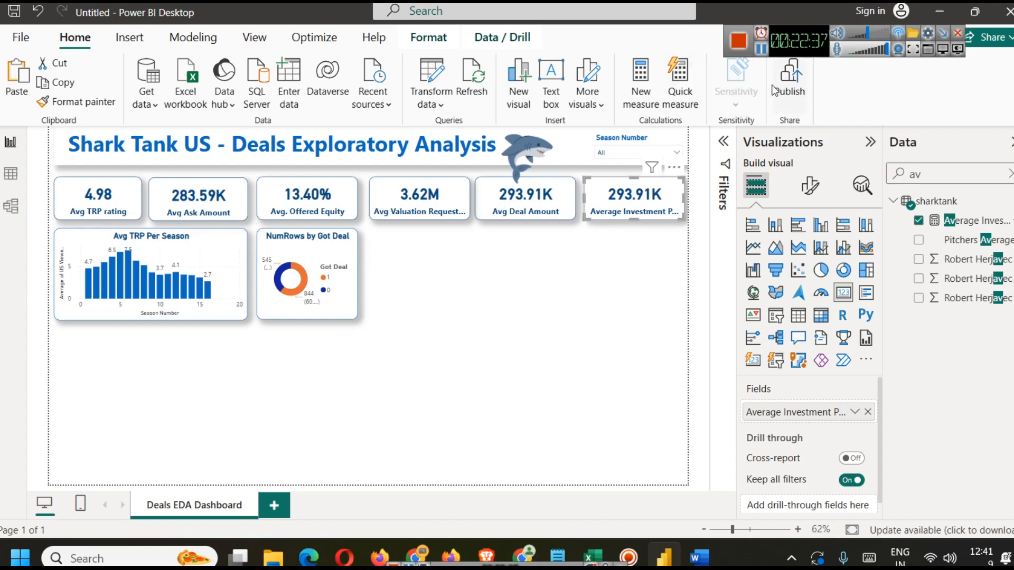
Step: Compare the Average Investment Per Deal card and its formula with the Avg Deal Amount card
click(965, 222)
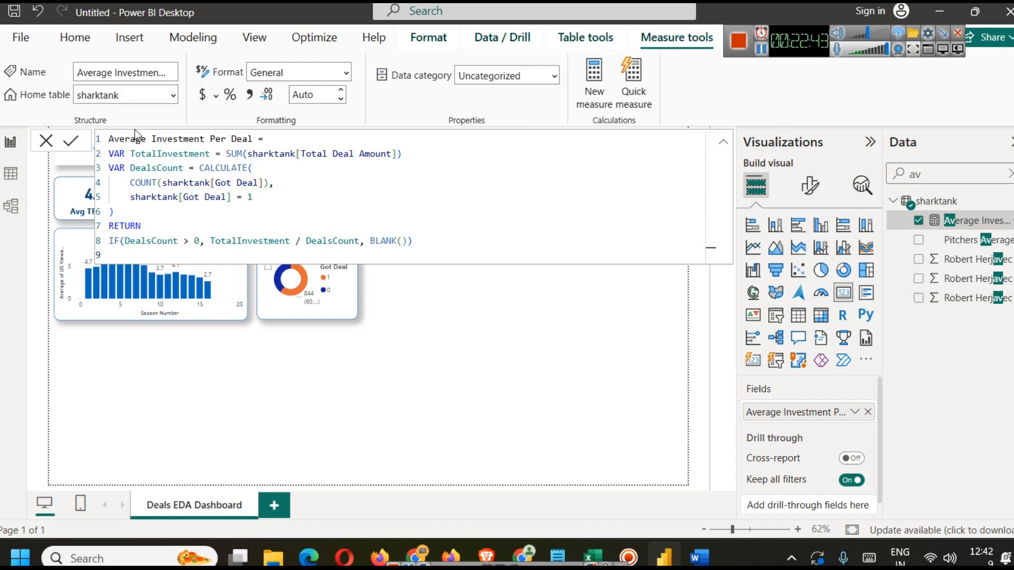
click(503, 337)
click(546, 208)
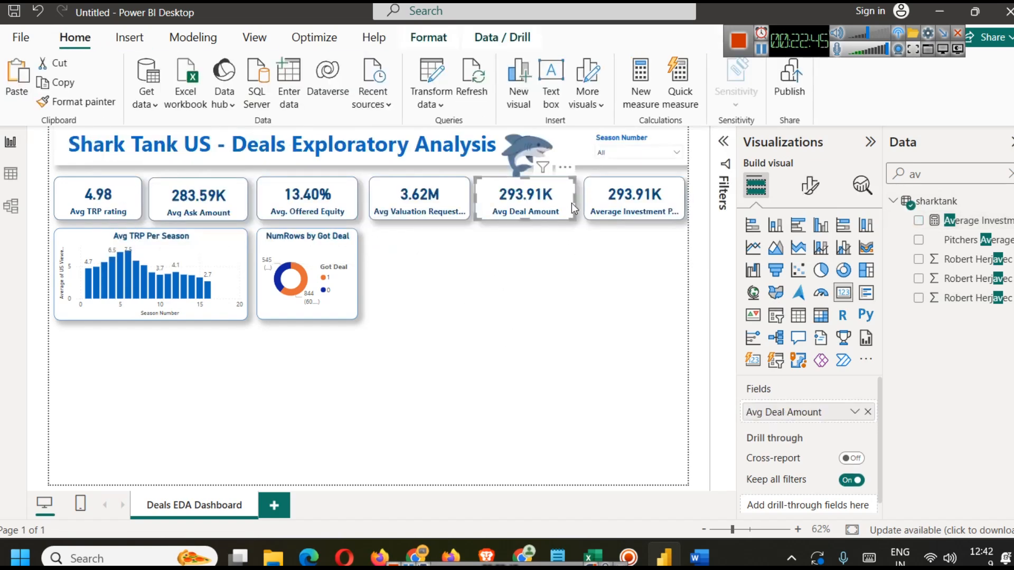
click(599, 203)
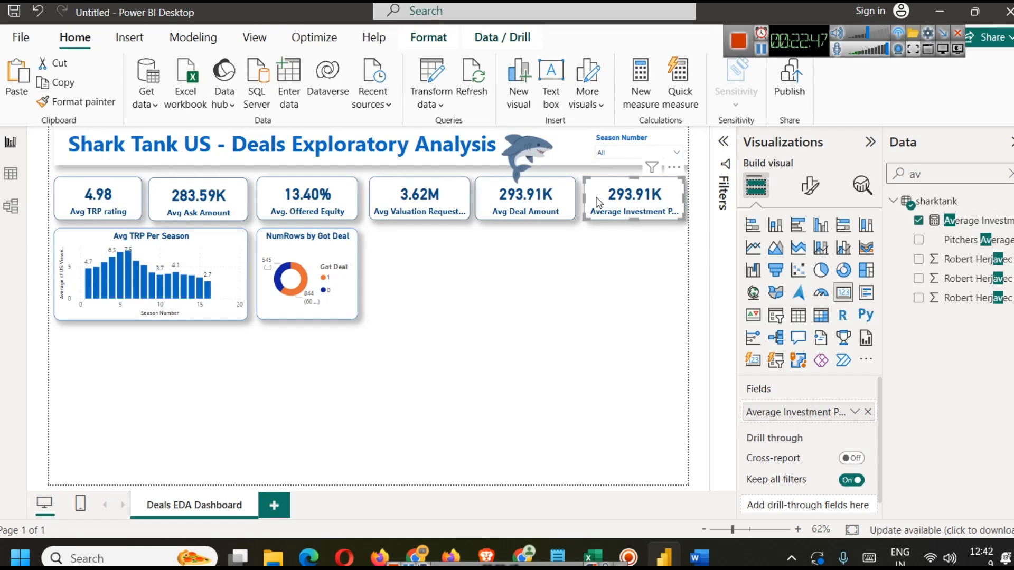
click(988, 220)
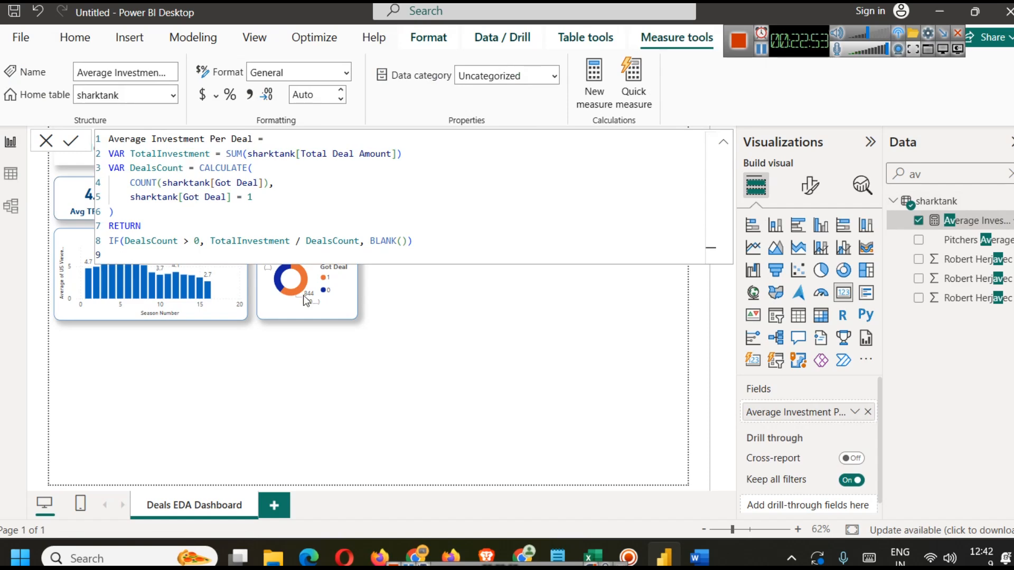
click(525, 320)
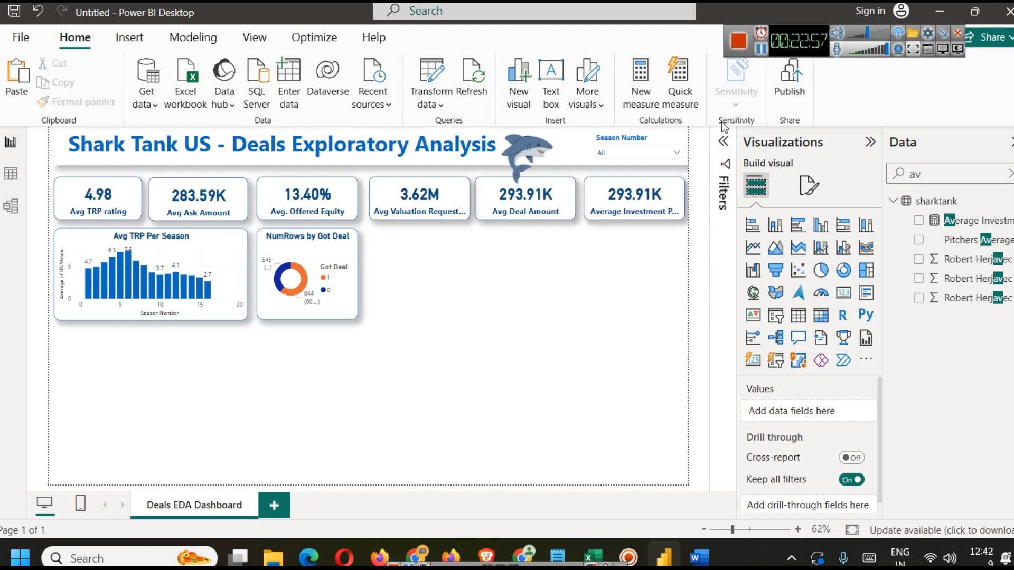
Step: Duplicate the Avg Deal Amount card again and place the copy at the end of the KPI row
click(760, 48)
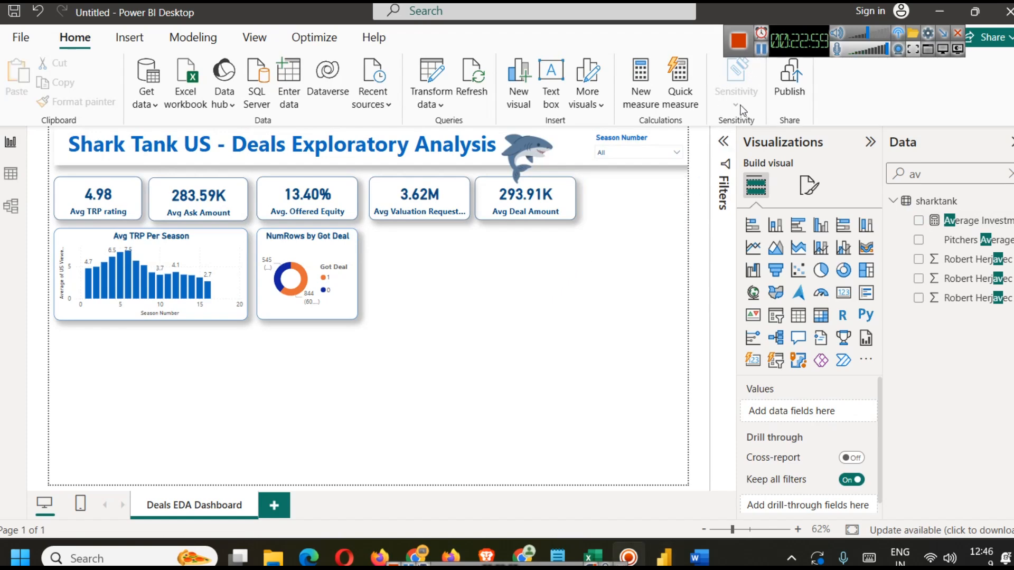
click(549, 186)
click(547, 212)
key(ctrl+c)
key(ctrl+v)
drag(547, 211, 659, 211)
key(Left)
key(Left)
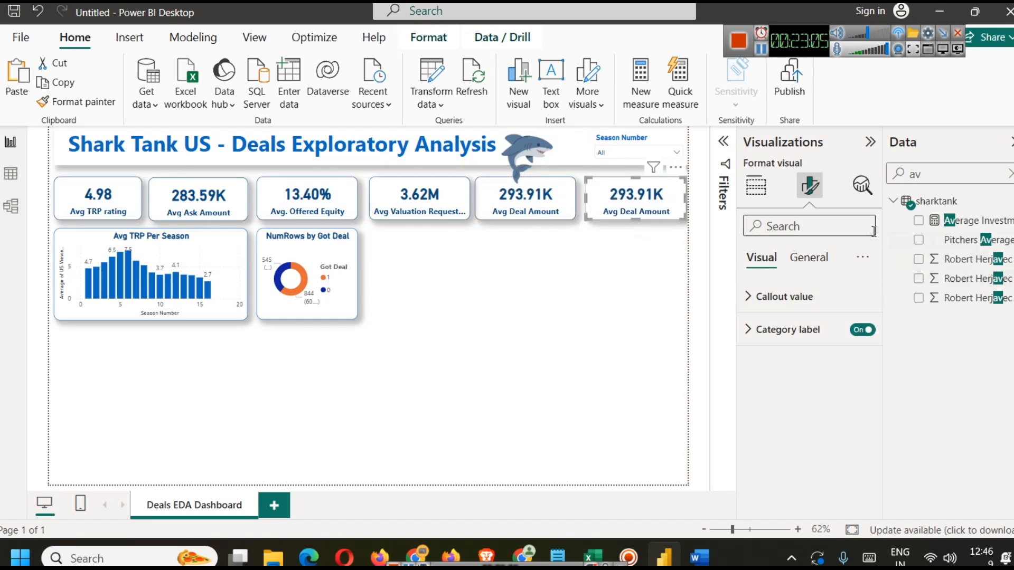
Step: Change the copied card's Deal Amount aggregation to Sum
click(756, 185)
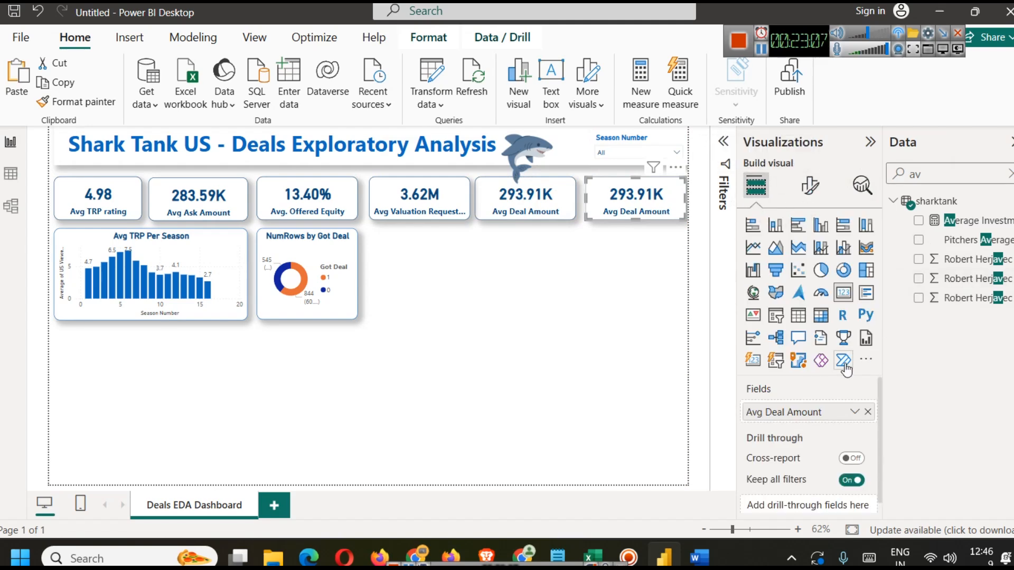
click(854, 412)
click(903, 213)
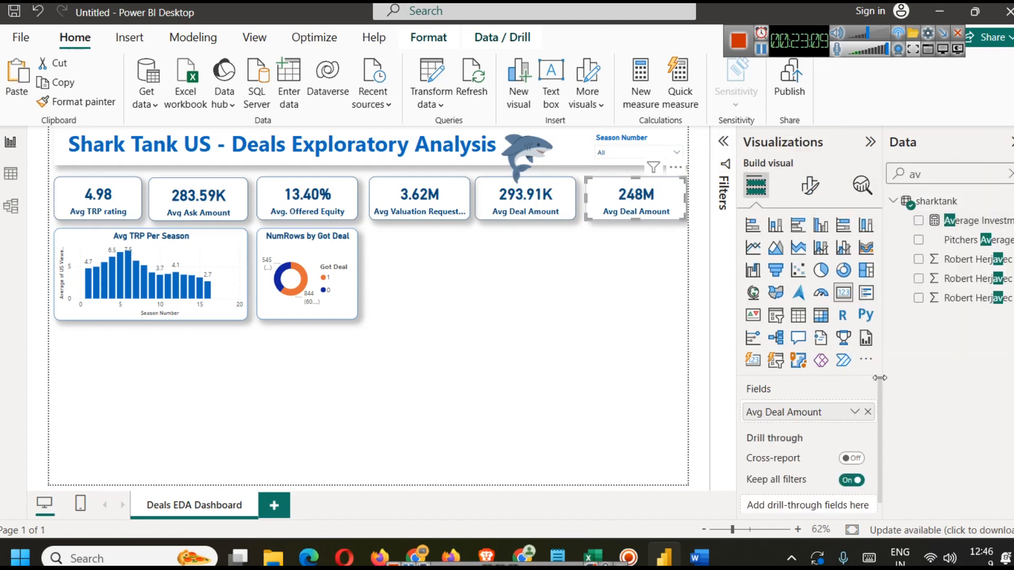
Step: Rename the card's field for this visual to Total Deal Amount
click(855, 412)
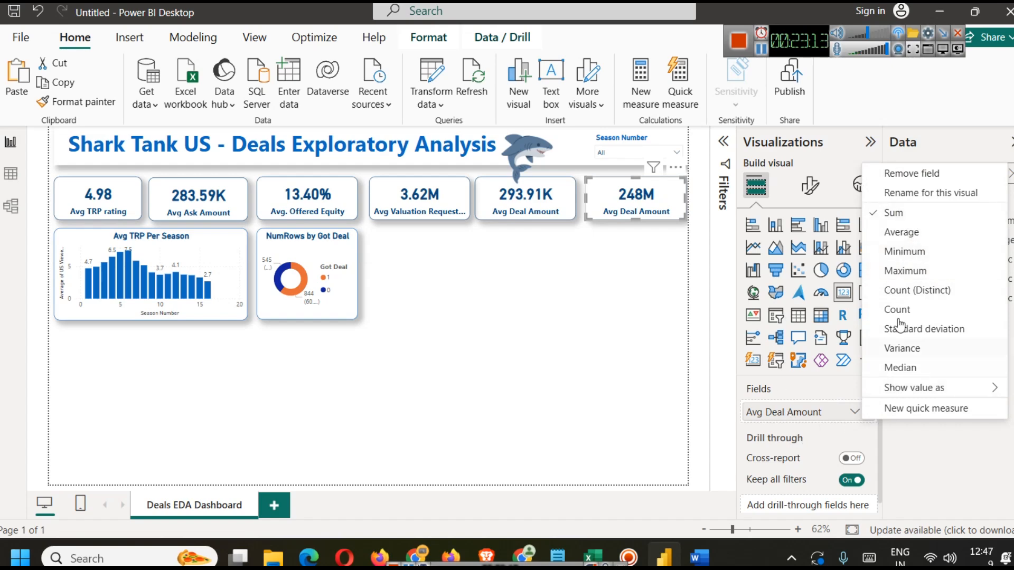
click(924, 193)
key(Left)
key(shift+Right)
key(shift+Right)
key(shift+Right)
key(shift+Right)
text(Total)
key(Return)
click(605, 269)
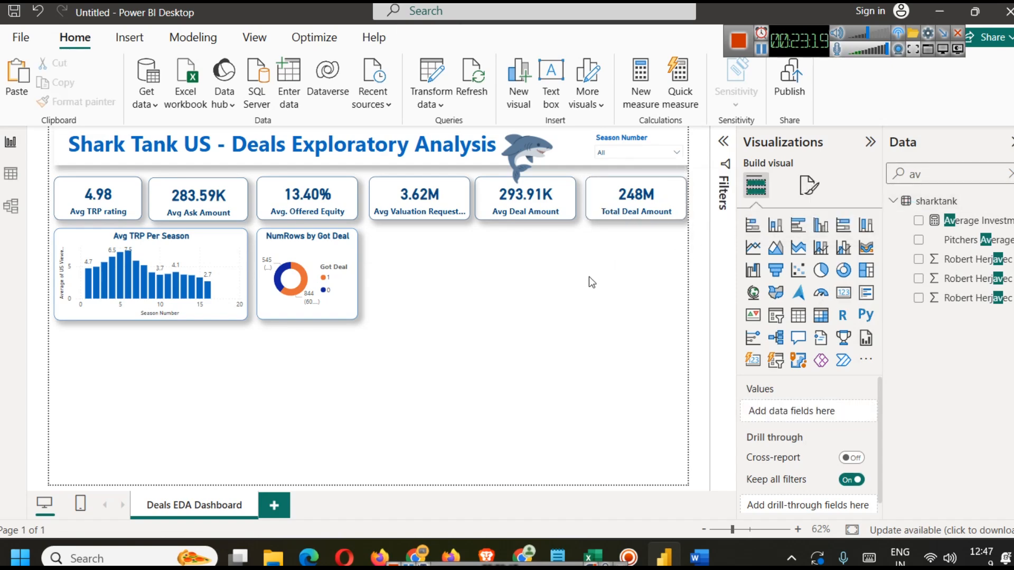
Step: Create a new measure from the pasted Deals Closed Rate (%) formula and change its Got Deal condition to 1
click(631, 198)
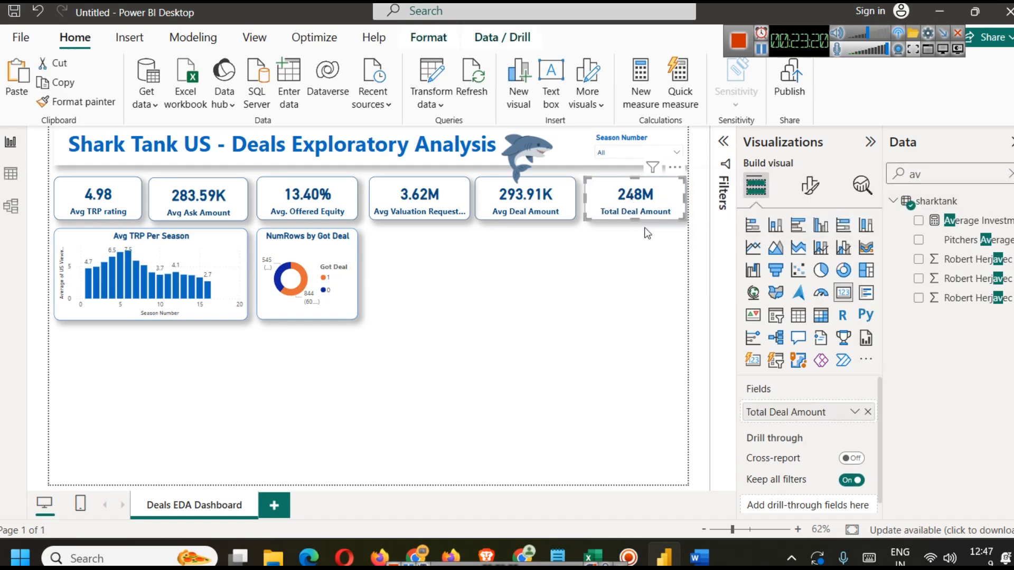
click(620, 311)
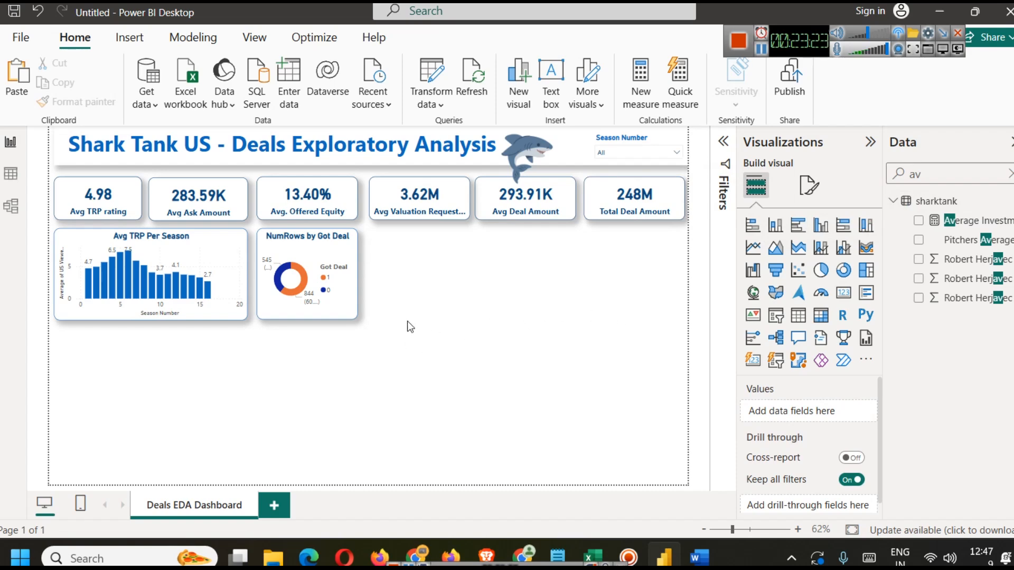
click(1009, 174)
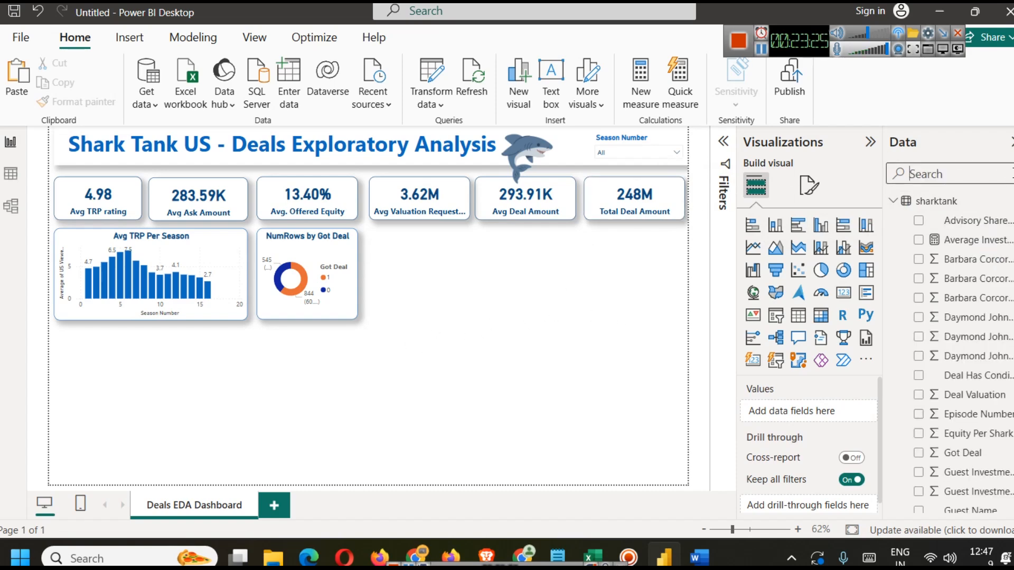
click(192, 37)
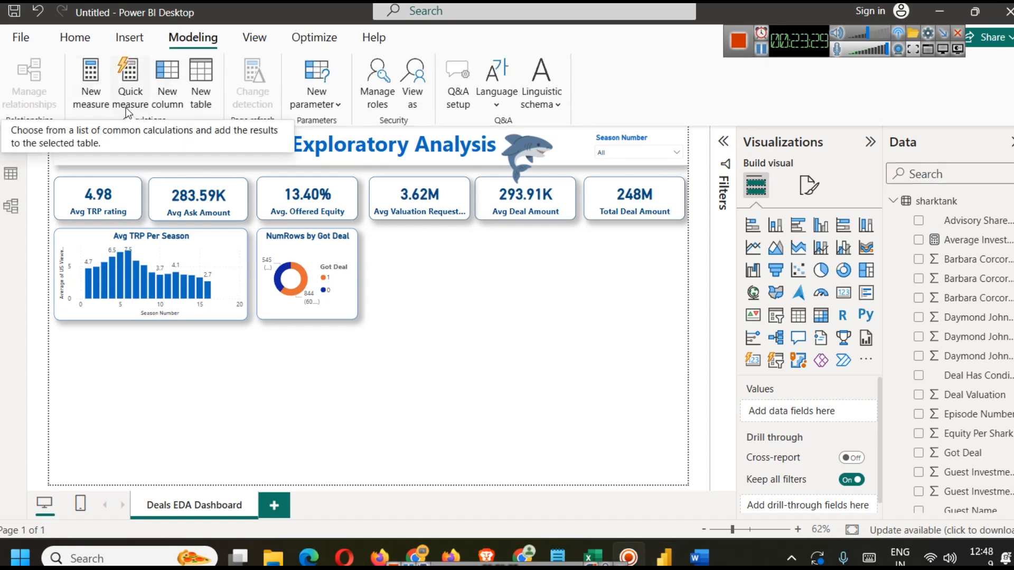
click(91, 84)
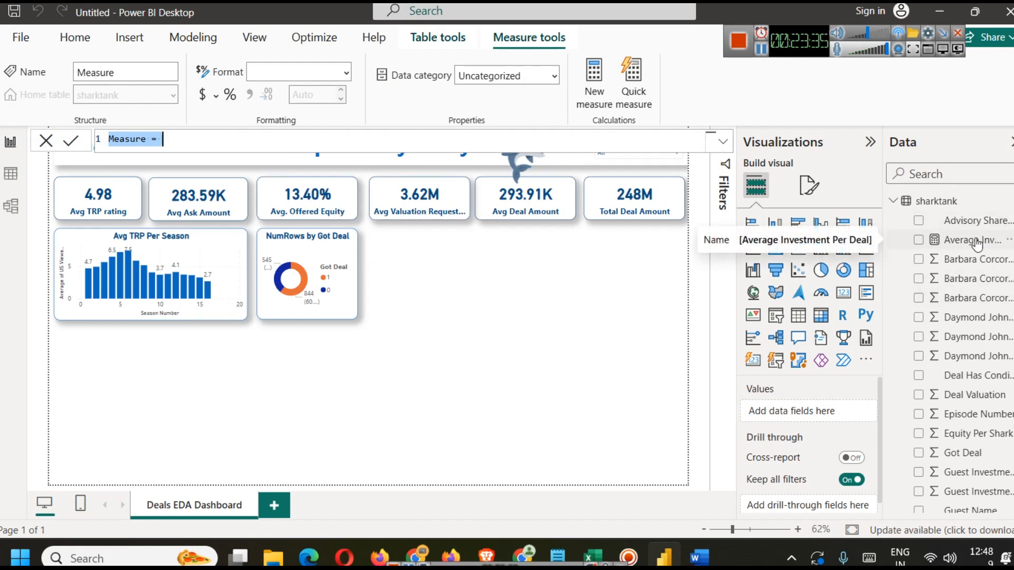
text(Deals Closed Rate (%) = VAR TotalPitches = COUNT(sharktank[Pitch Number]) VAR DealsClosed = CALCULATE(     COUNT(sharktank[Got Deal]),     sharktank[Got Deal] = "Yes" ) RETURN IF(TotalPitches > 0, (DealsClosed / TotalPitches) * 100, BLANK()))
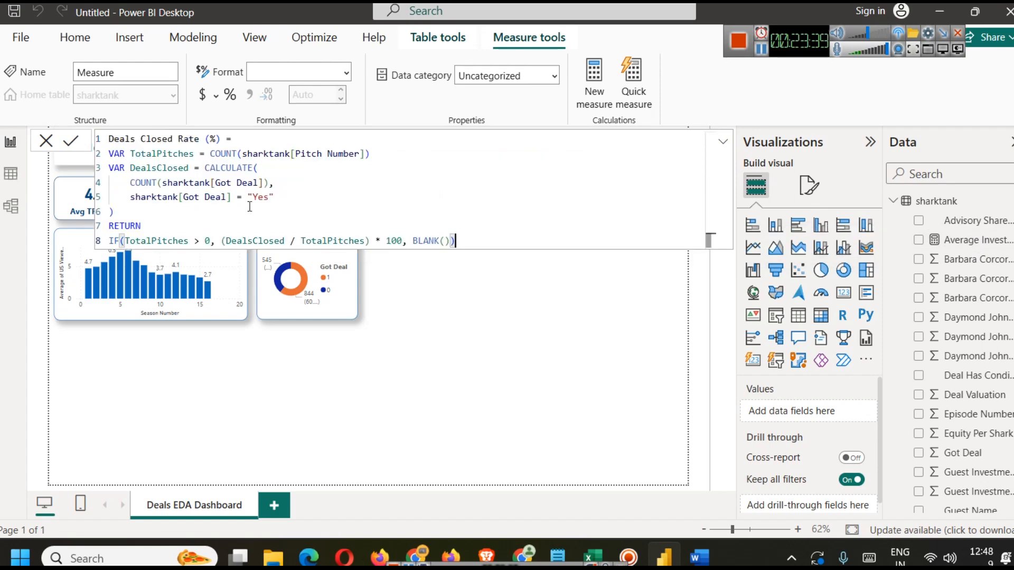
drag(247, 197, 290, 199)
text(1)
click(337, 210)
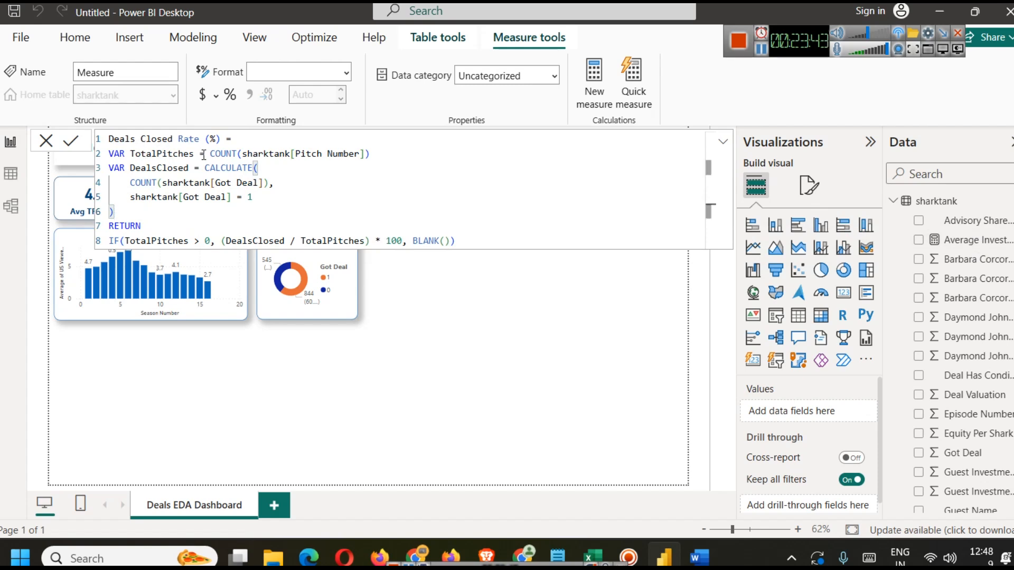
Step: Commit the Deals Closed Rate (%) measure and inspect the Pitch Number column in table view
double_click(151, 159)
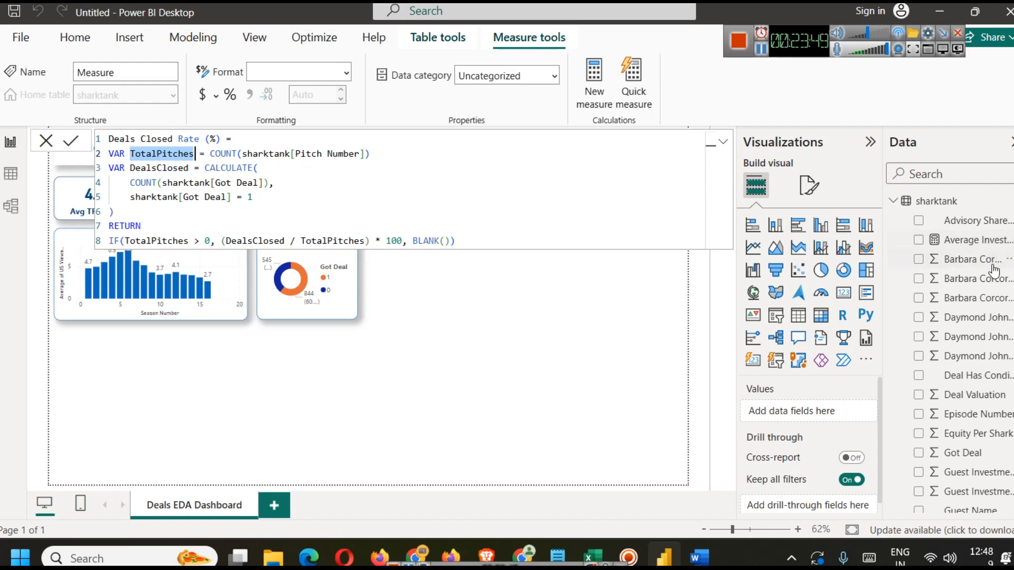
click(759, 53)
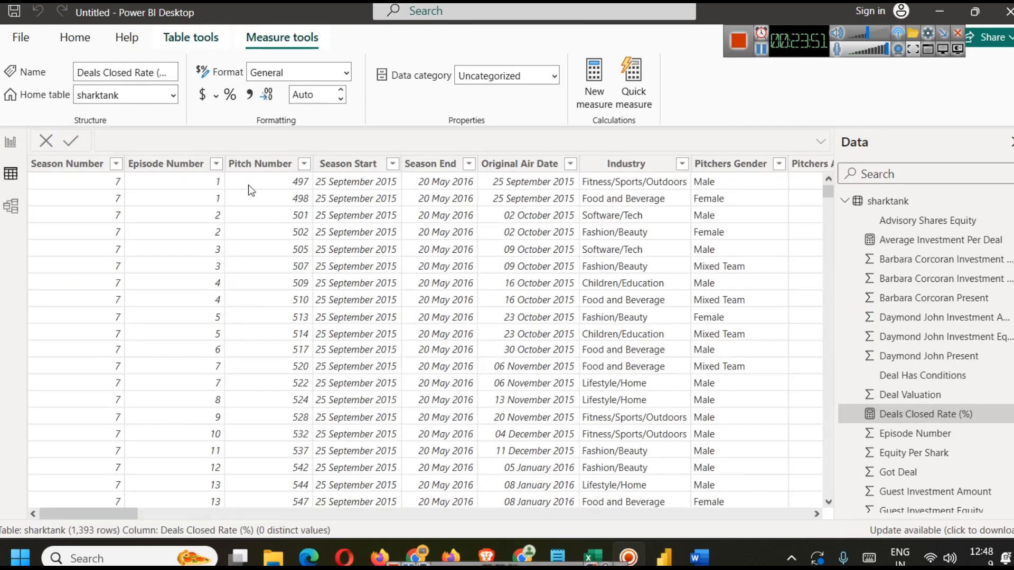
click(272, 165)
click(305, 165)
scroll(426, 351, down, 10)
click(11, 141)
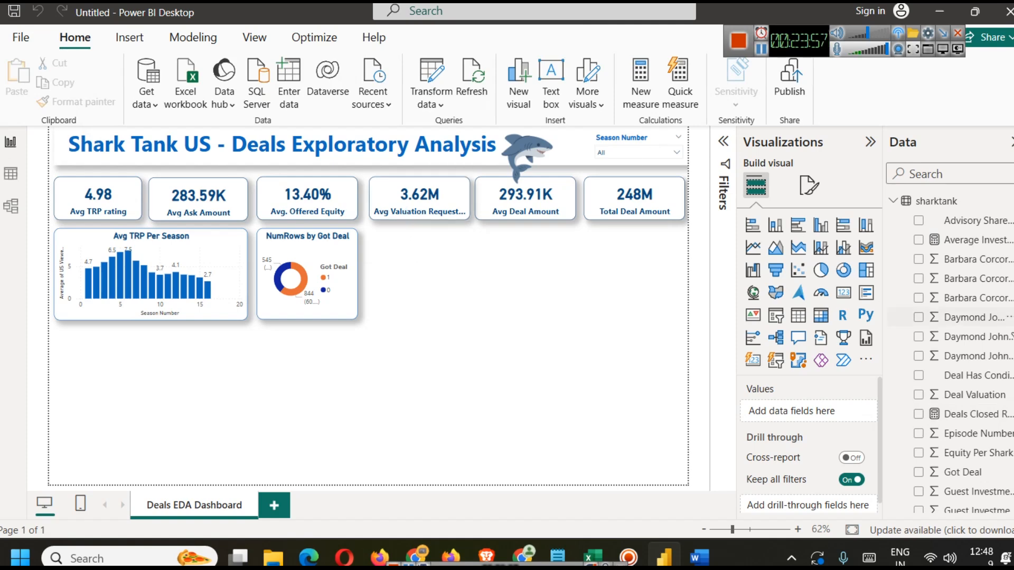
Step: Examine the Deals Closed Rate (%) formula's variables, filter and RETURN expression
click(976, 417)
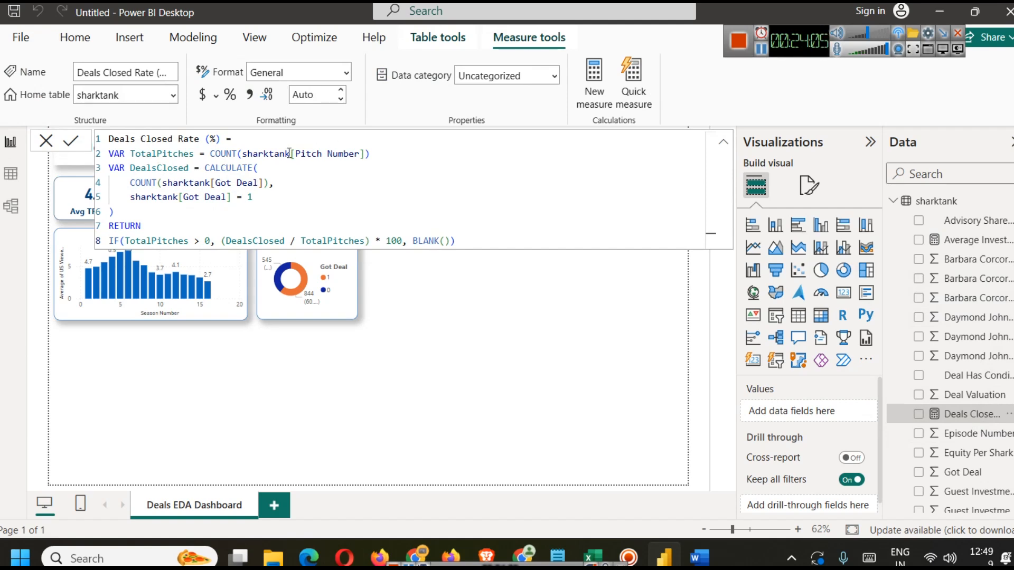
double_click(152, 166)
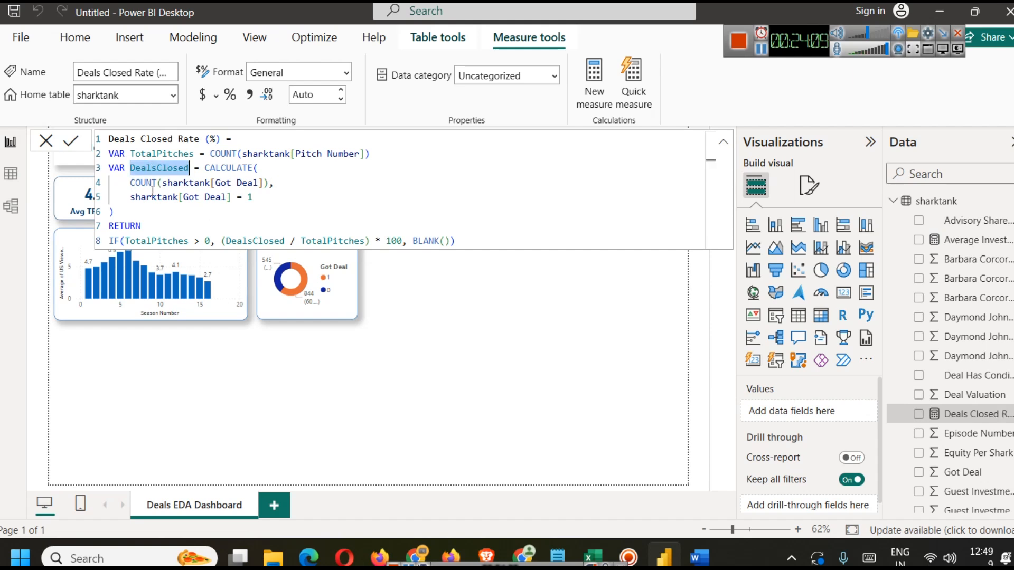
drag(259, 199, 147, 197)
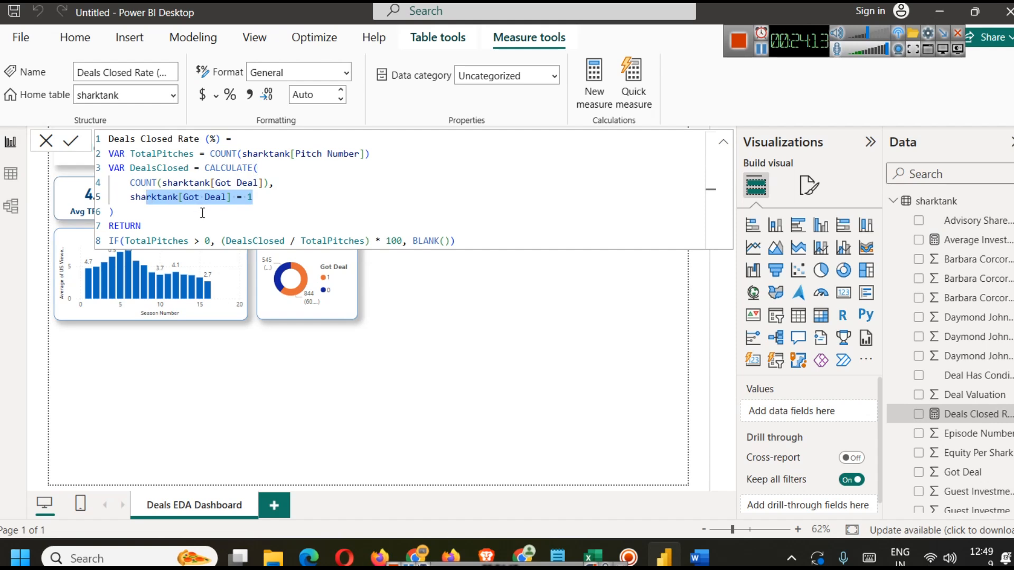
double_click(120, 226)
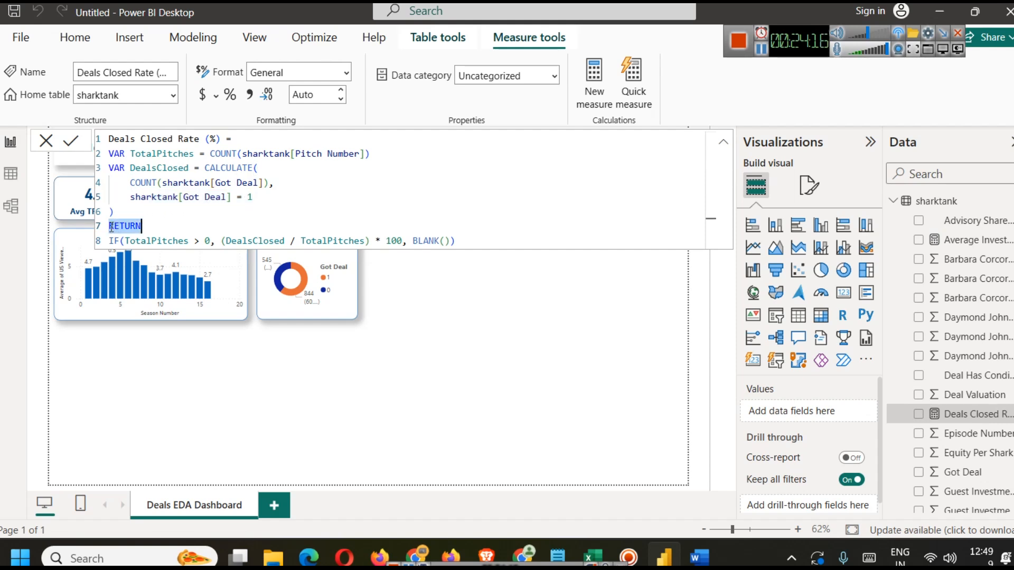
double_click(161, 243)
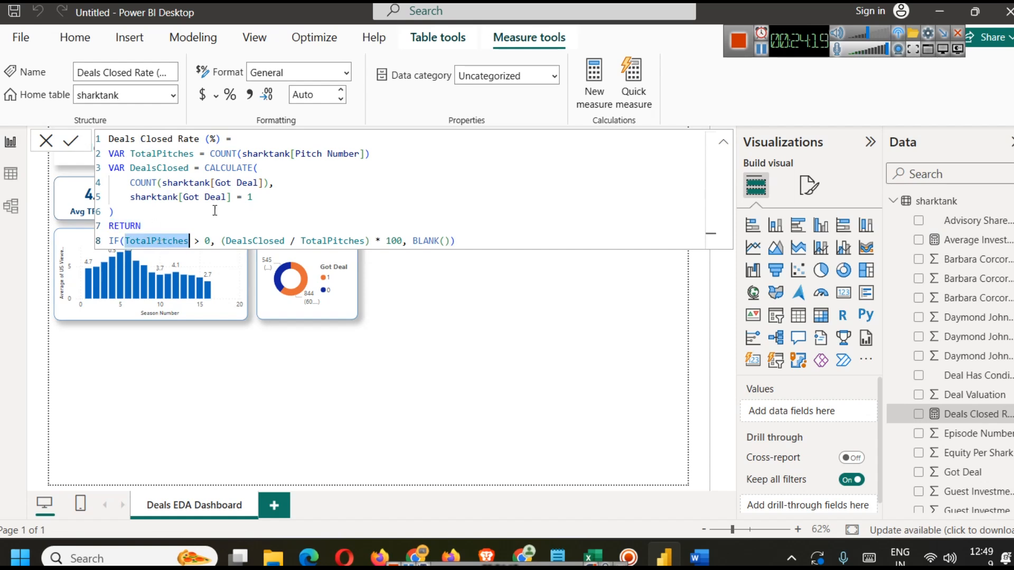
Step: Review the variables used in the RETURN expression and commit the Deals Closed Rate (%) measure formula
double_click(255, 241)
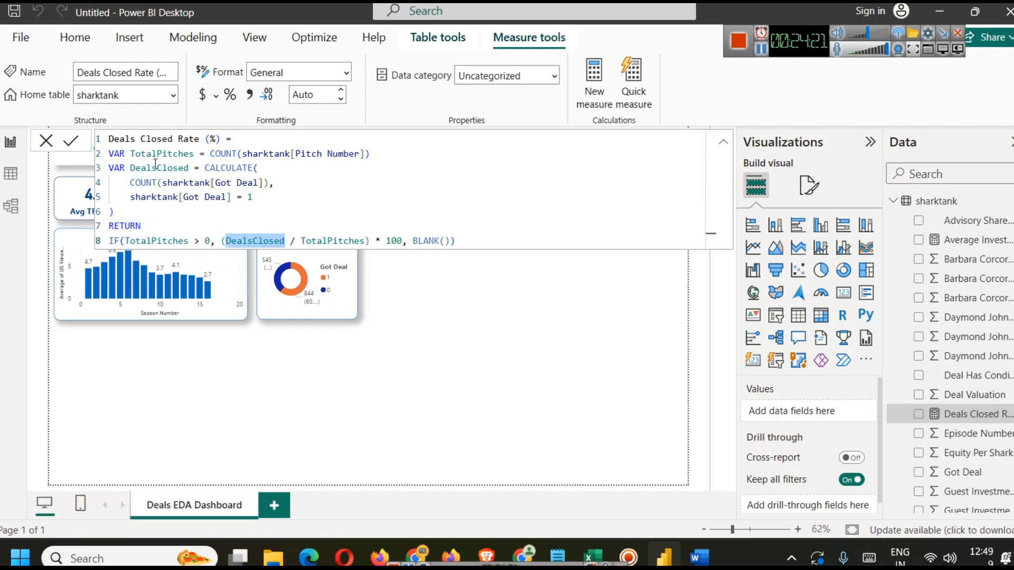
double_click(332, 241)
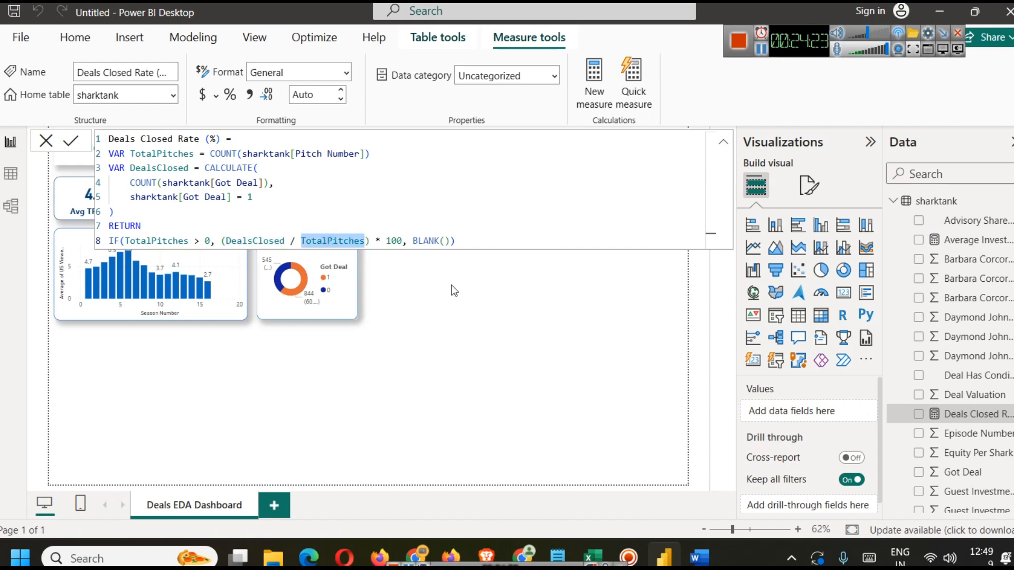
click(70, 141)
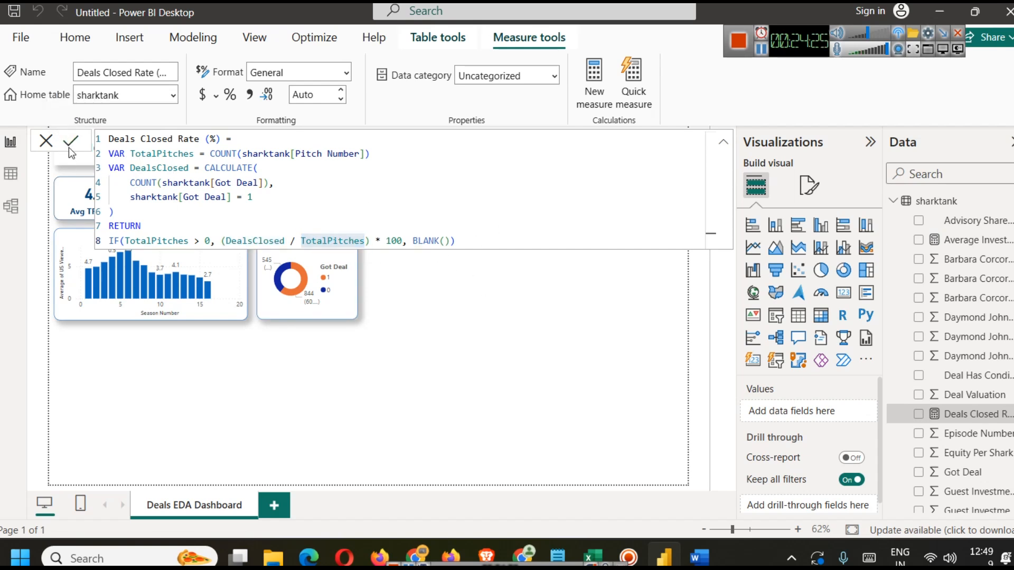
click(482, 341)
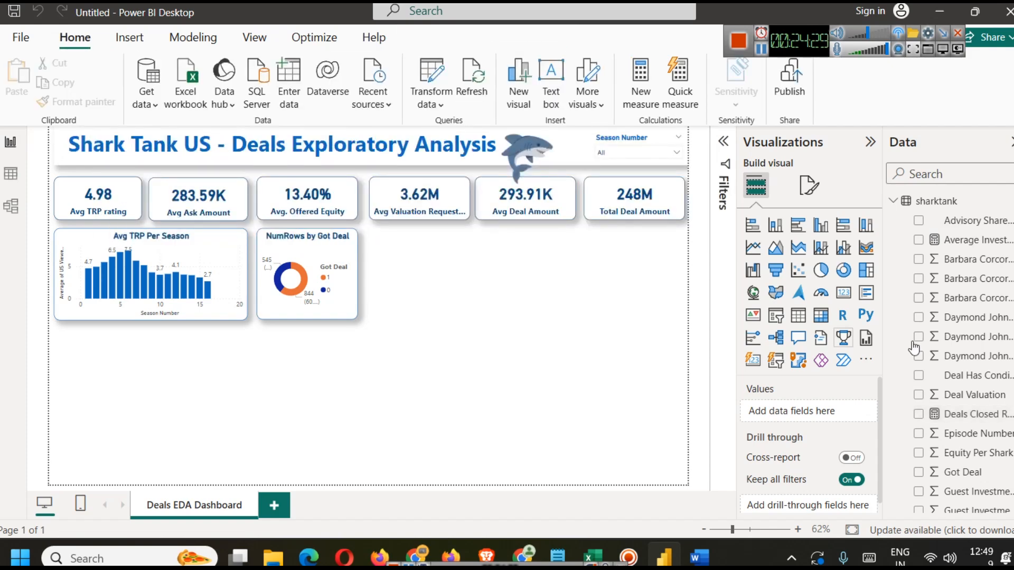
Step: Duplicate the Total Deal Amount card below itself and replace its field with Deals Closed Rate (%)
click(975, 415)
click(500, 309)
click(630, 205)
drag(630, 205, 640, 255)
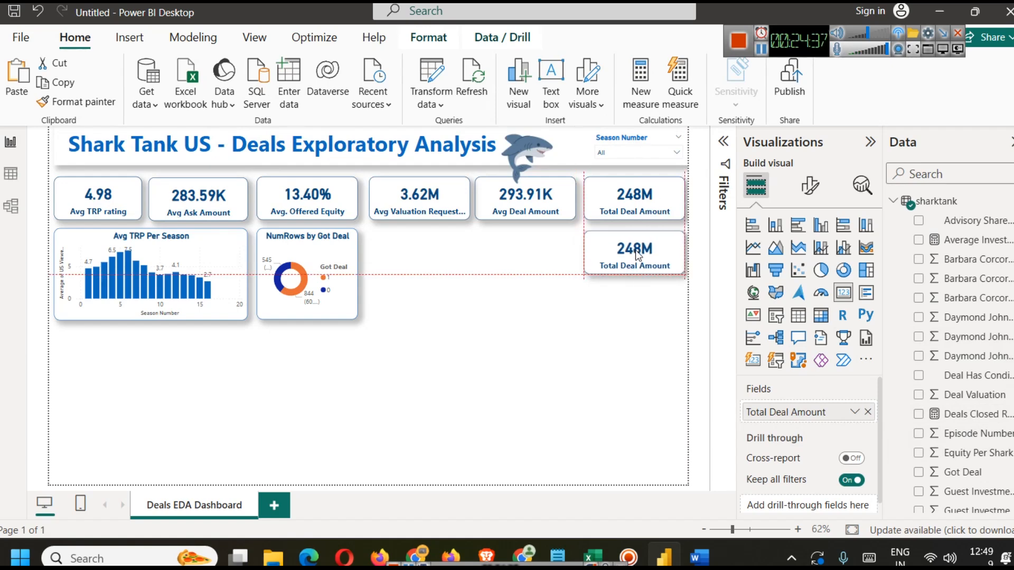
click(868, 412)
drag(958, 425, 792, 412)
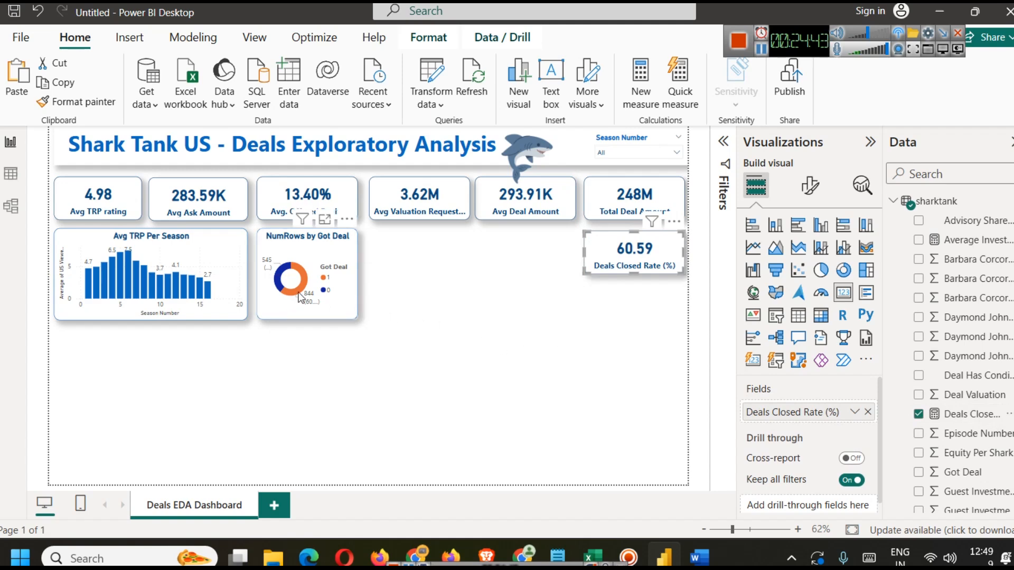
Step: Move the Deals Closed Rate (%) card further down the canvas
mouse_move(299, 292)
click(538, 325)
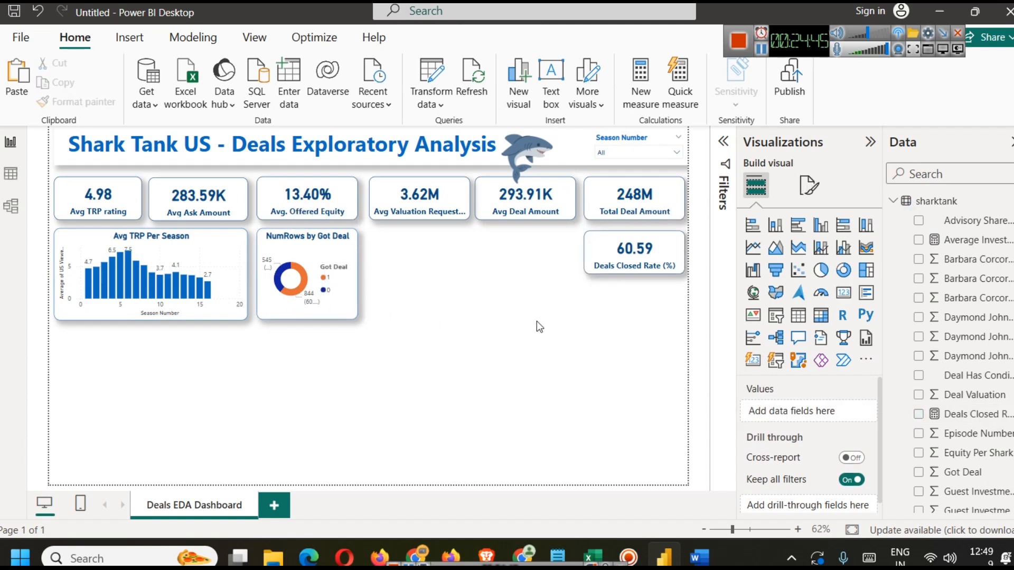
drag(658, 256, 650, 396)
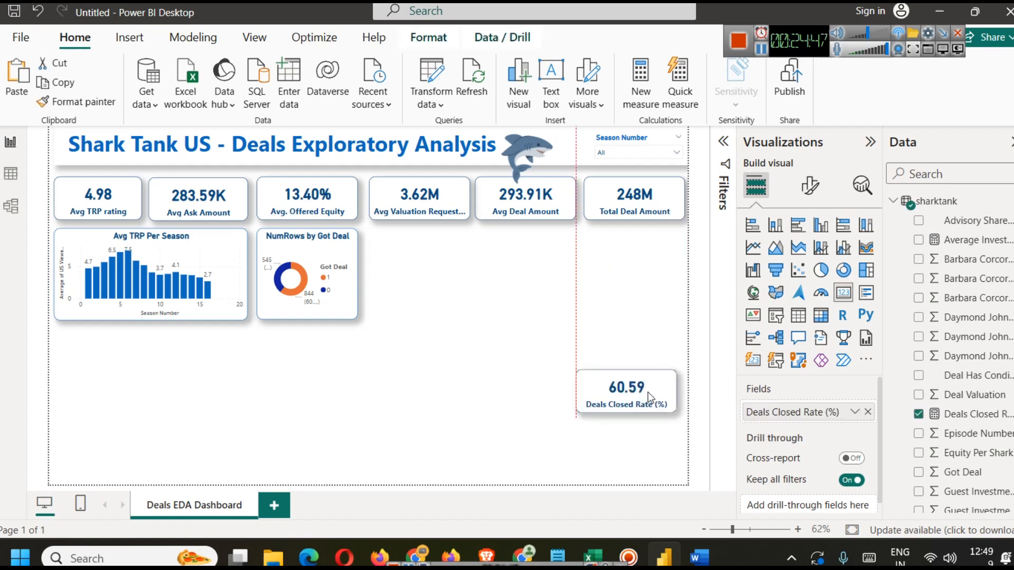
Step: Inspect the Industry and Pitchers Gender columns in table view, then return to the report
click(11, 175)
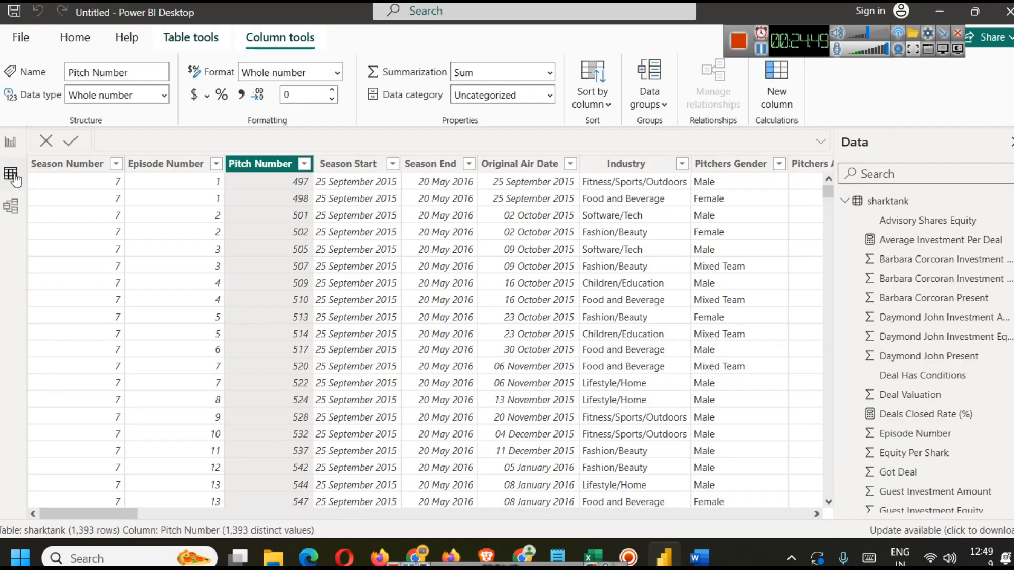
click(641, 175)
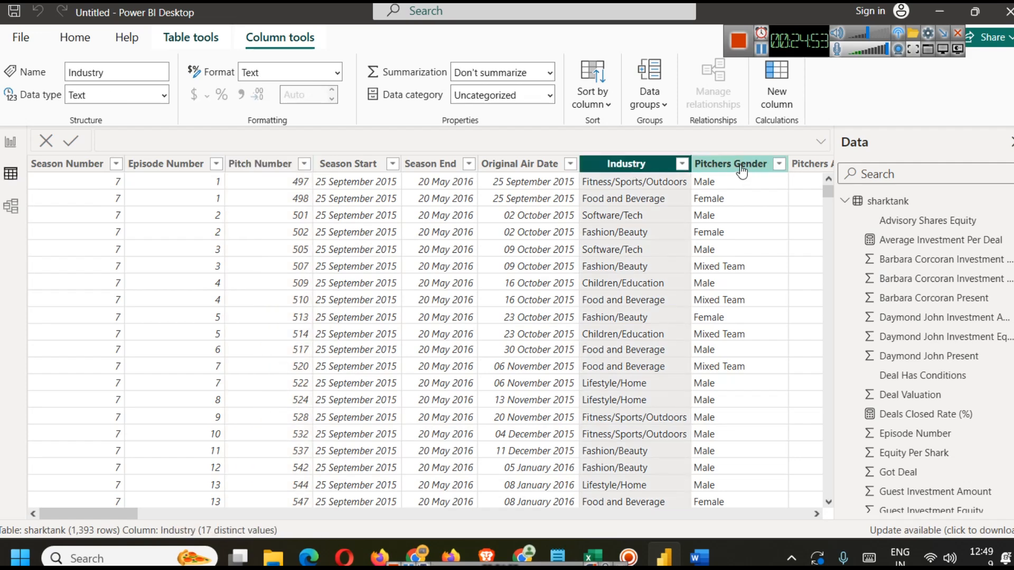
click(741, 166)
click(12, 142)
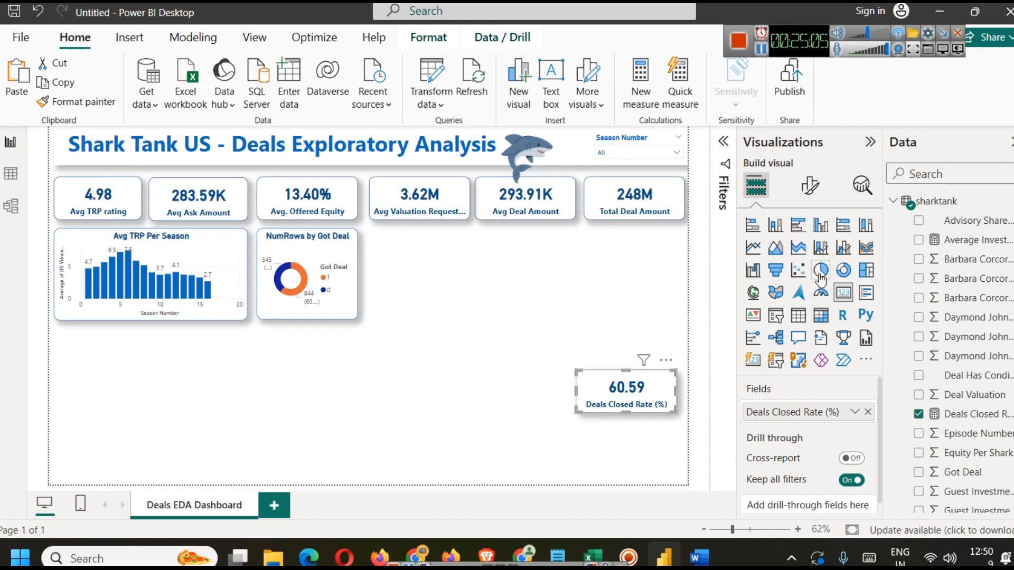
Step: Copy the Got Deal donut chart, place the copy beside it and convert it to a pie chart
click(318, 257)
key(ctrl+c)
key(ctrl+v)
drag(318, 258, 430, 258)
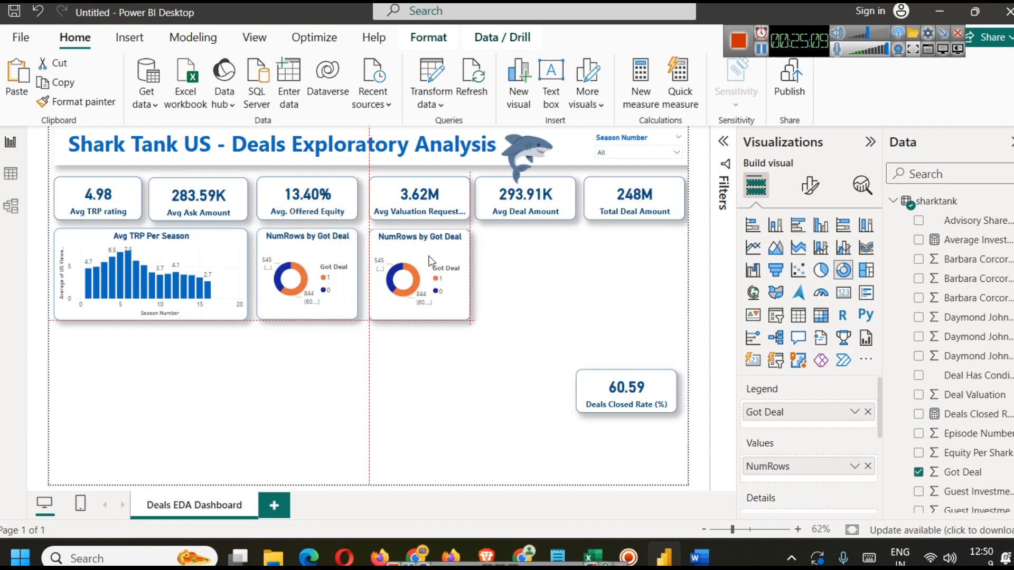
click(821, 270)
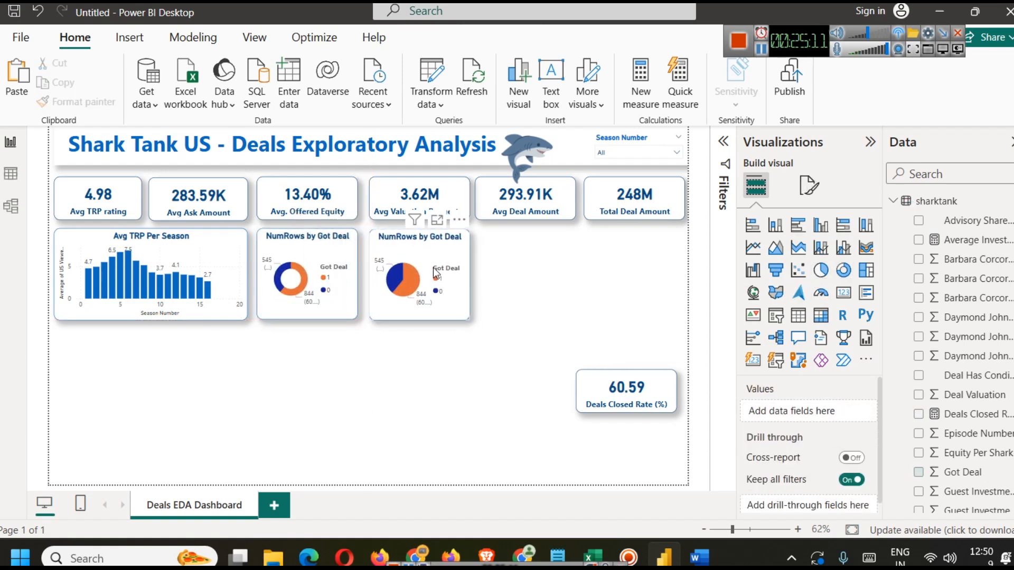
click(510, 301)
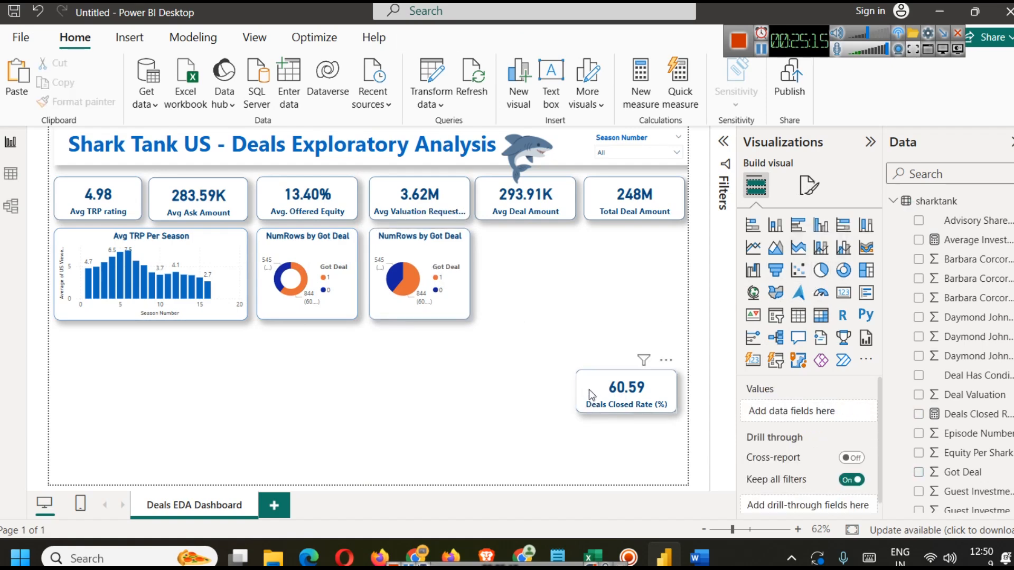
Step: Replace the pie chart's legend with Pitchers Gender and remove NumRows from its values
click(419, 246)
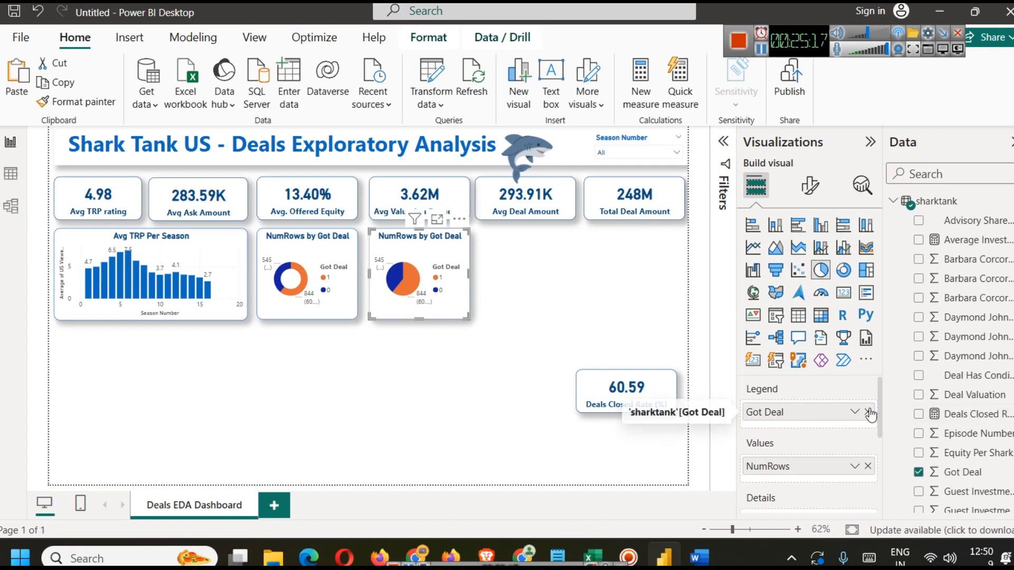
click(869, 412)
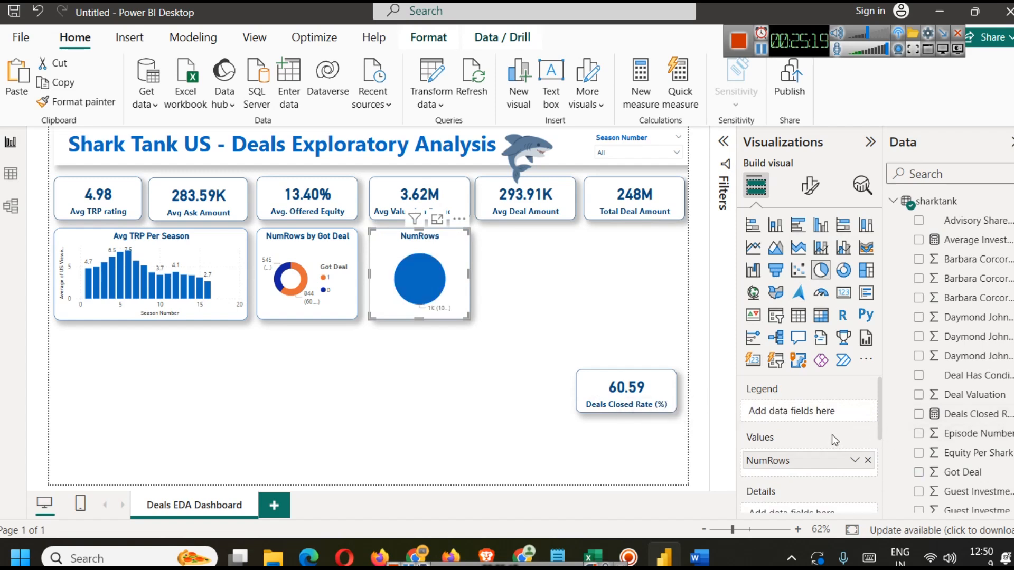
key(ctrl+z)
click(869, 412)
text(gen)
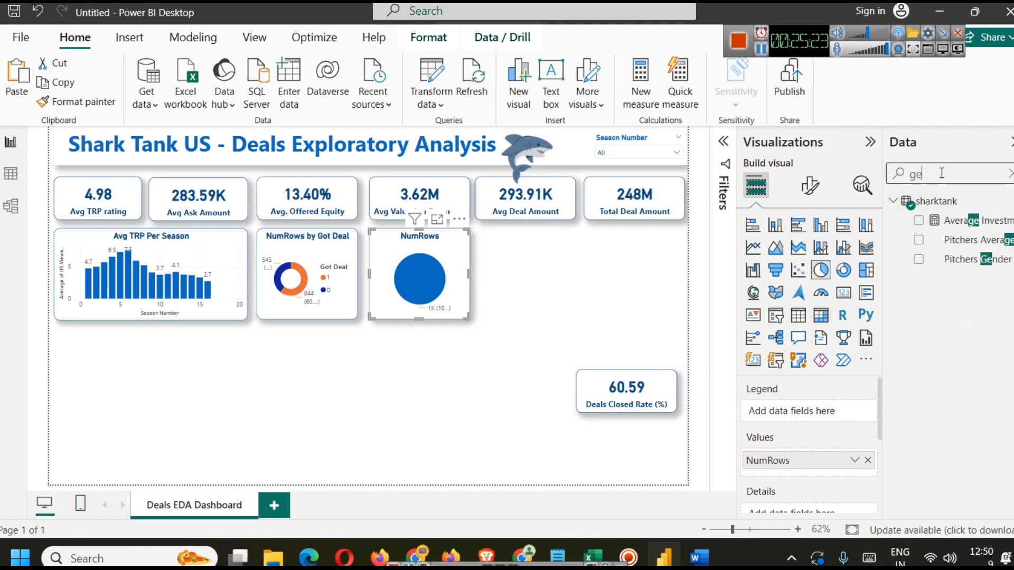
drag(972, 220, 804, 415)
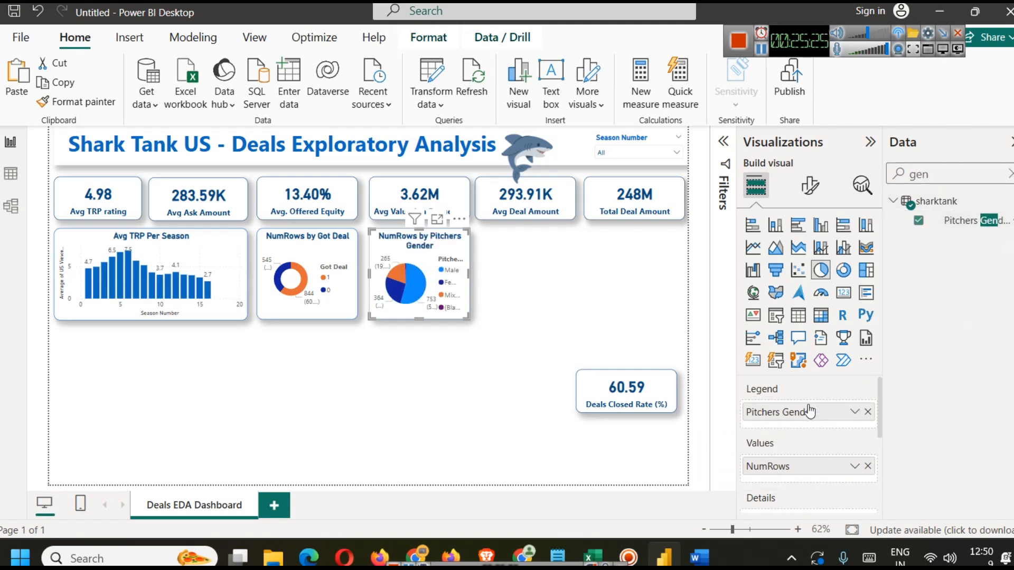
click(868, 466)
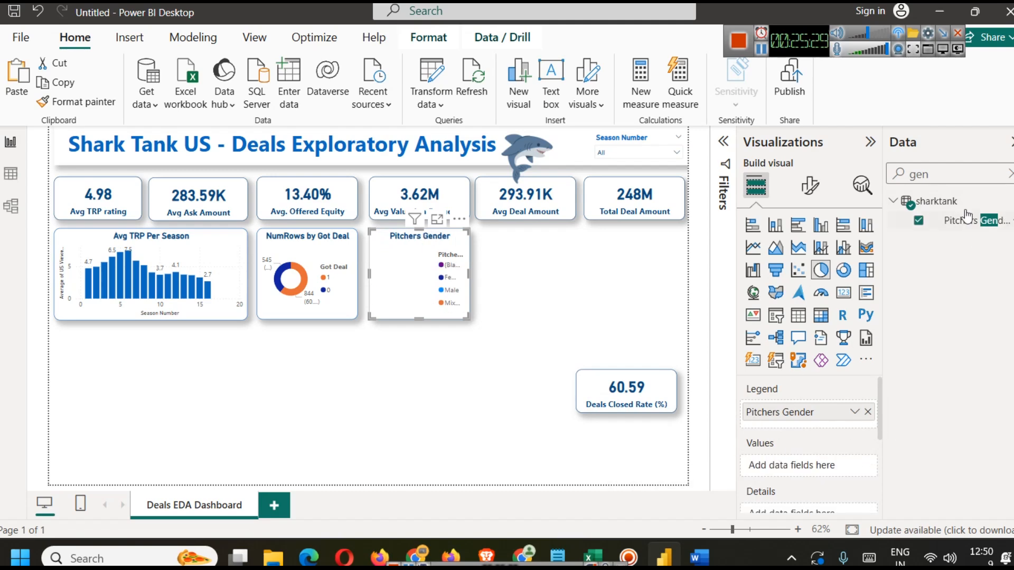
Step: Add Deals Closed Rate (%) as the pie chart's values and widen the chart
click(1010, 175)
text(dea)
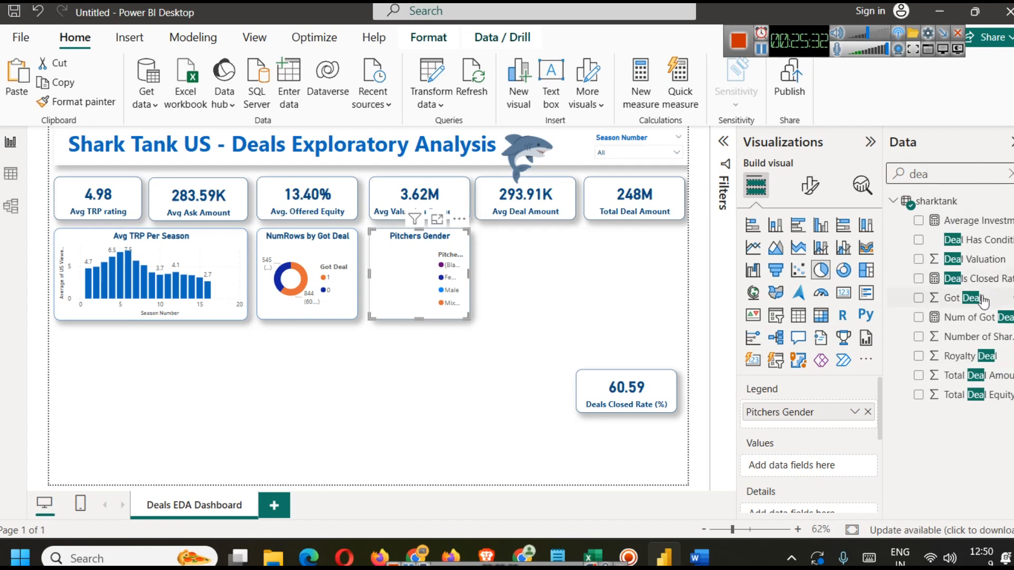
drag(972, 278, 813, 466)
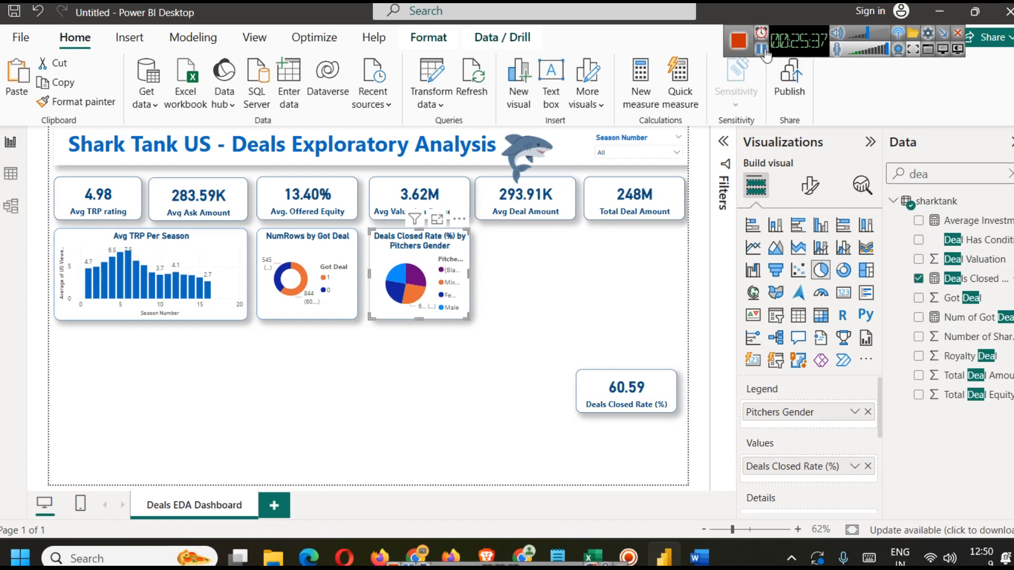
click(762, 51)
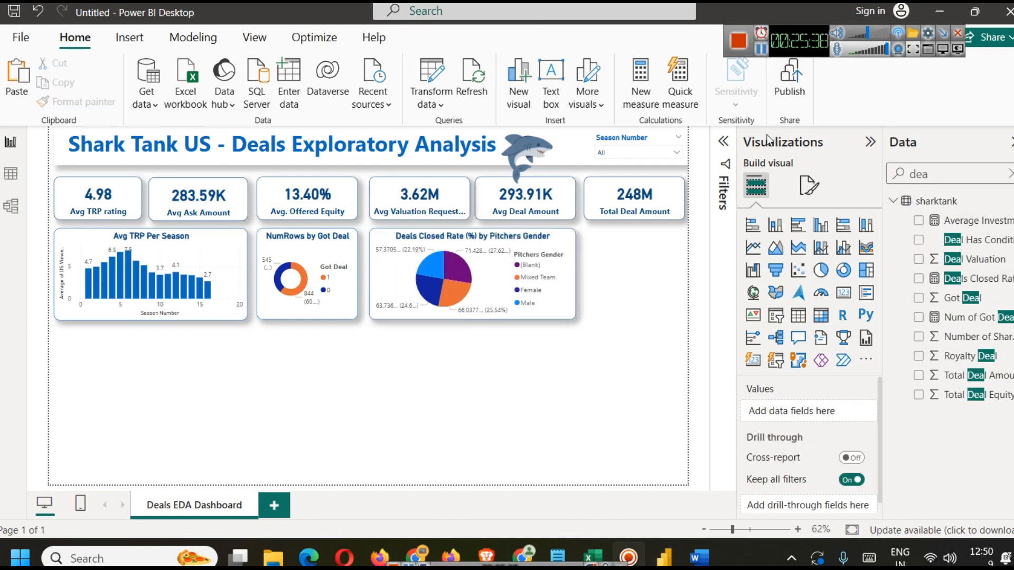
Step: Hover over the pie slices to read each gender's deals closed rate
click(532, 293)
click(532, 294)
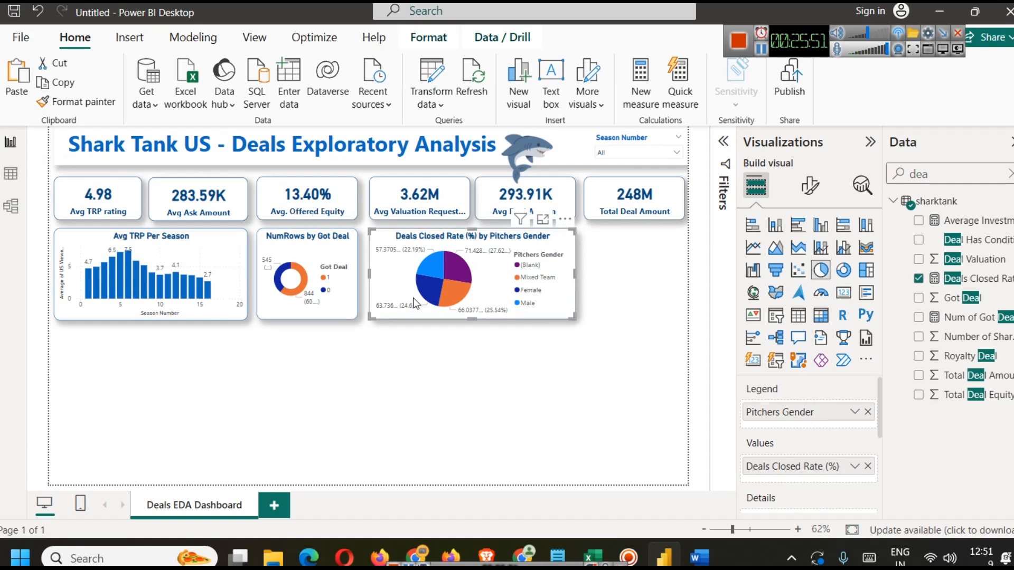
mouse_move(427, 297)
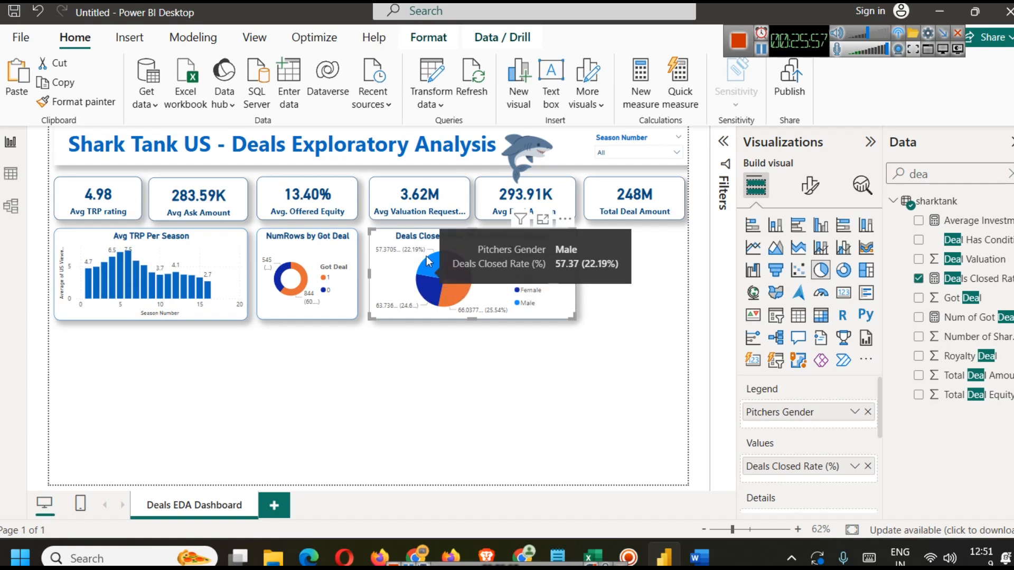
mouse_move(433, 268)
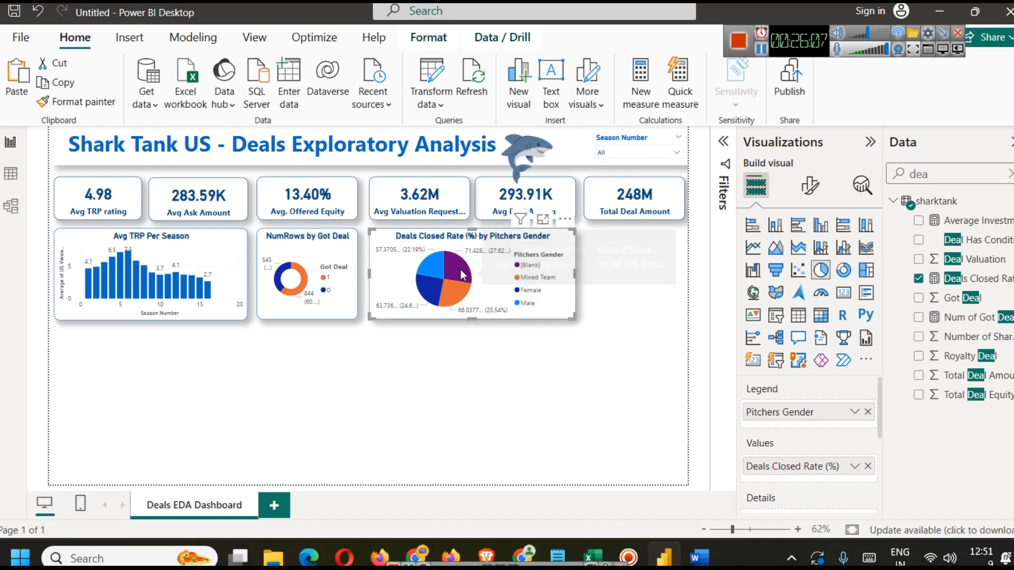
click(519, 333)
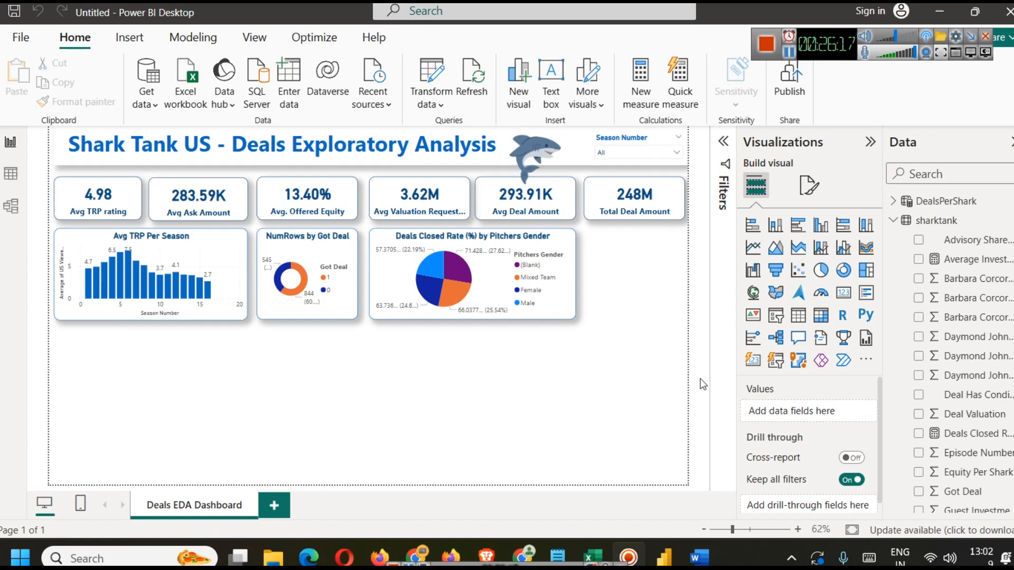
Step: Open the DealsPerShark calculated table formula and select its shark rows
click(934, 203)
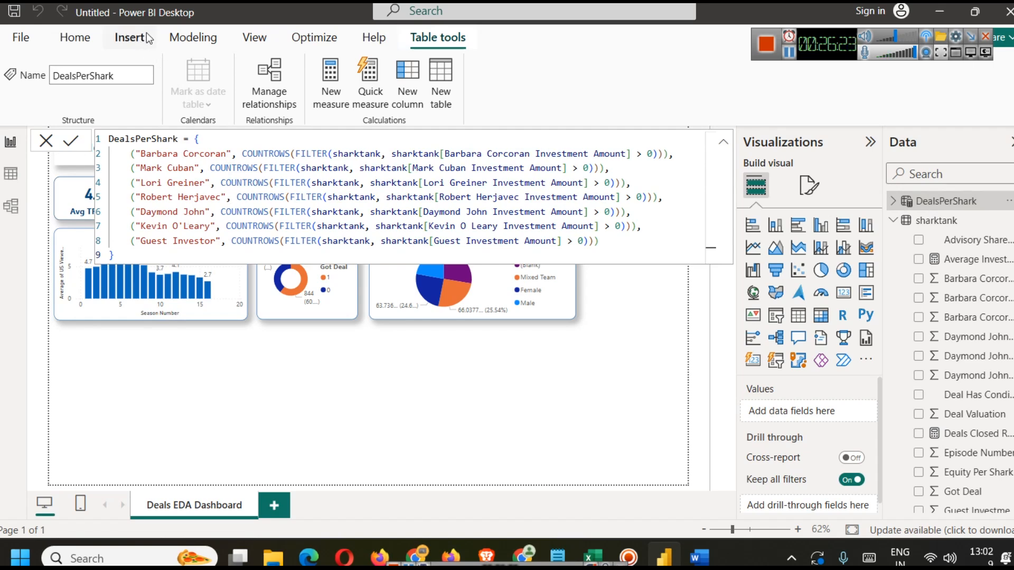
click(167, 43)
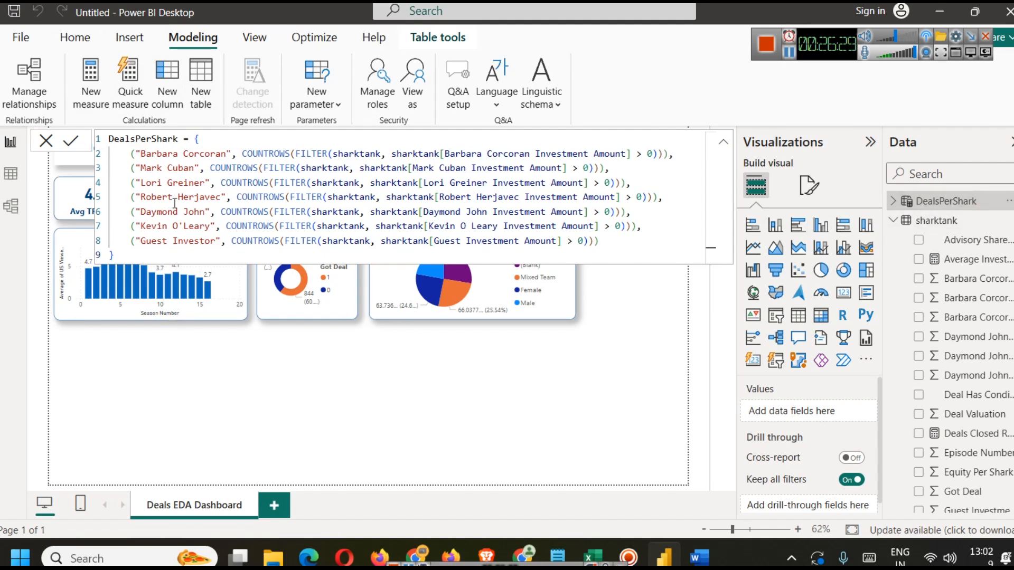
click(232, 155)
click(194, 139)
click(194, 154)
key(Home)
key(shift+Down)
key(shift+Down)
key(shift+Down)
key(shift+Down)
key(shift+Down)
key(shift+Down)
key(shift+Down)
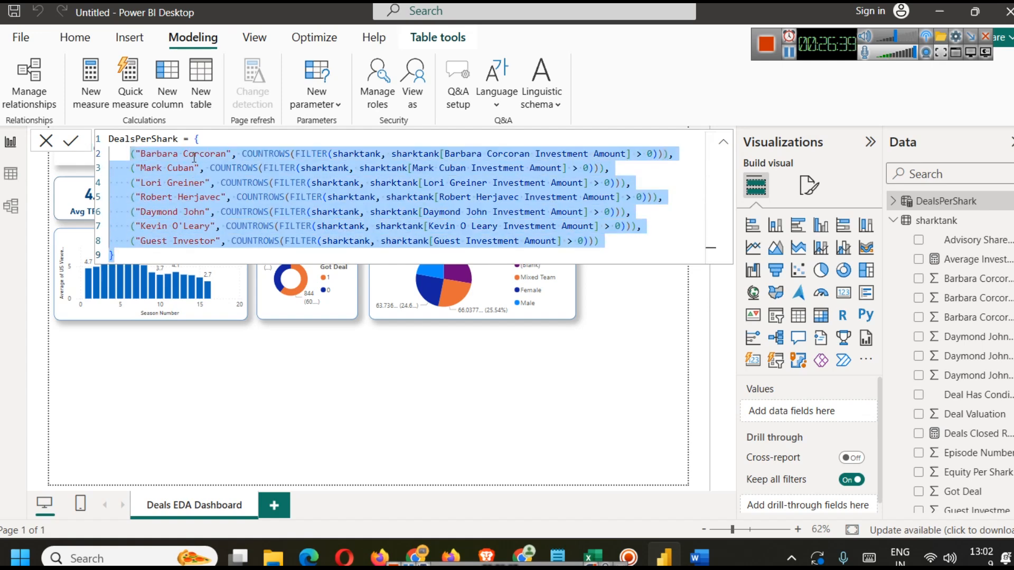
Step: Examine the COUNTROWS and FILTER functions in the DealsPerShark formula
click(616, 168)
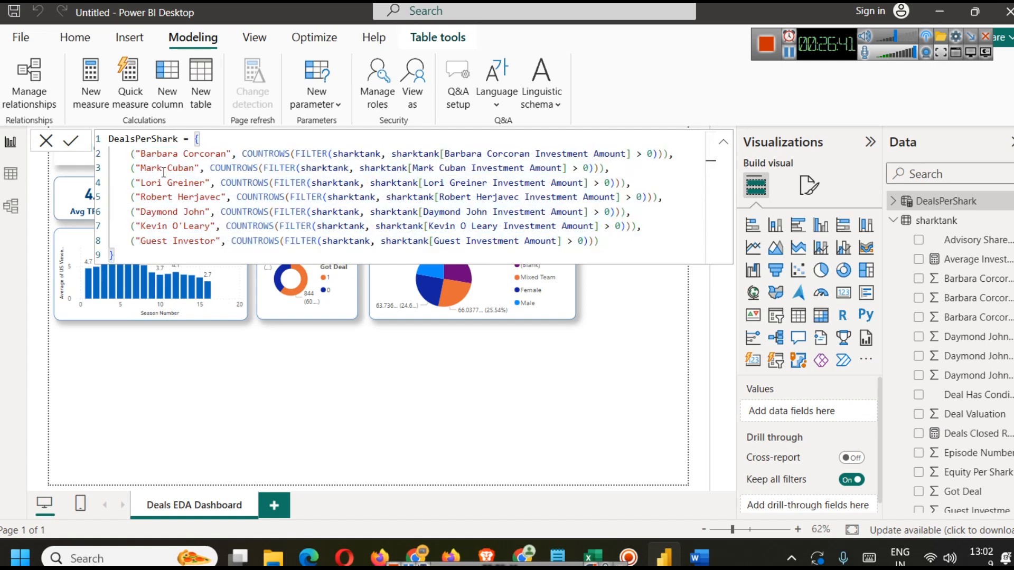
drag(142, 155, 669, 153)
click(448, 186)
double_click(276, 155)
click(308, 155)
double_click(309, 154)
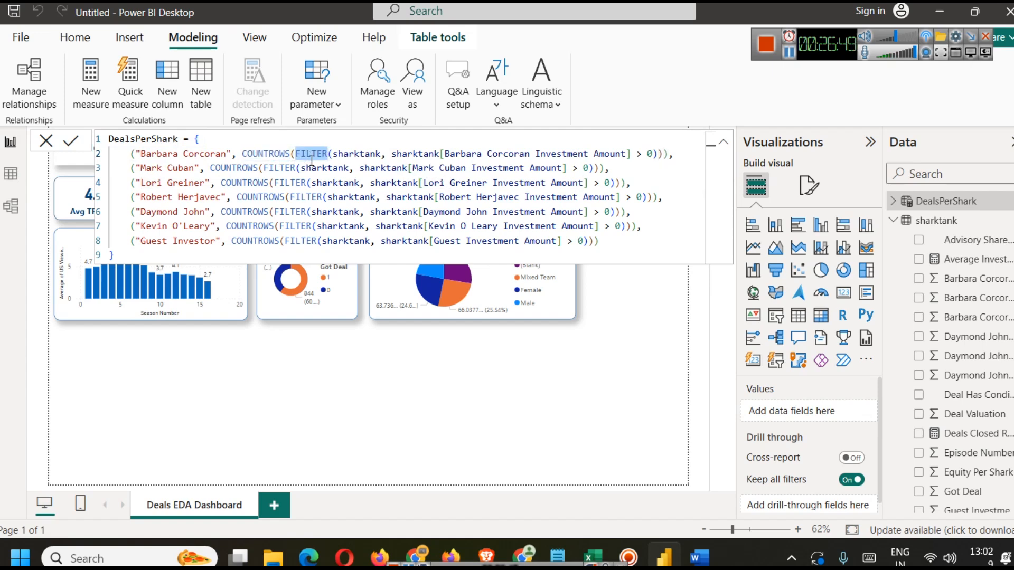
click(341, 153)
double_click(336, 153)
click(292, 153)
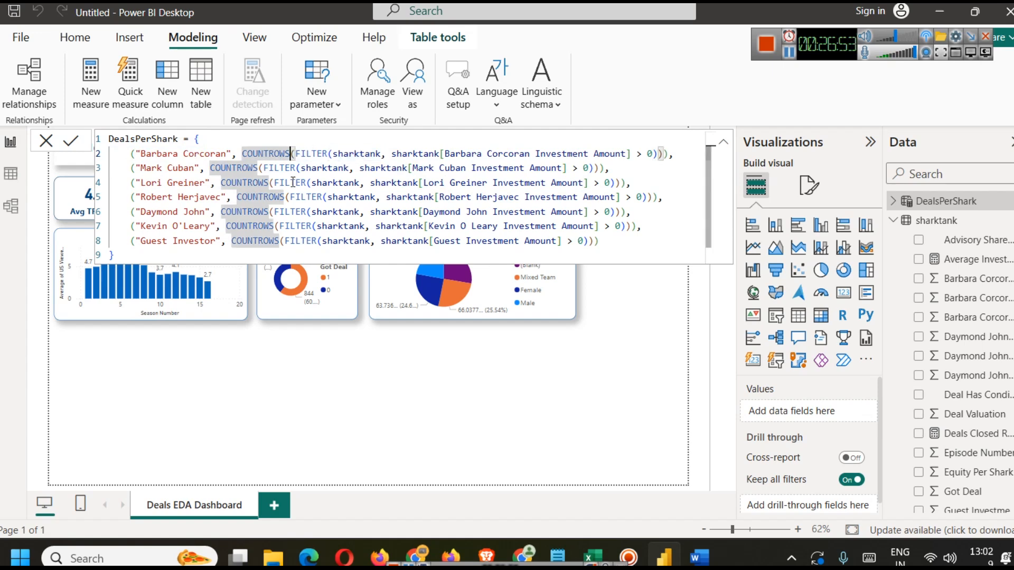
key(BackSpace)
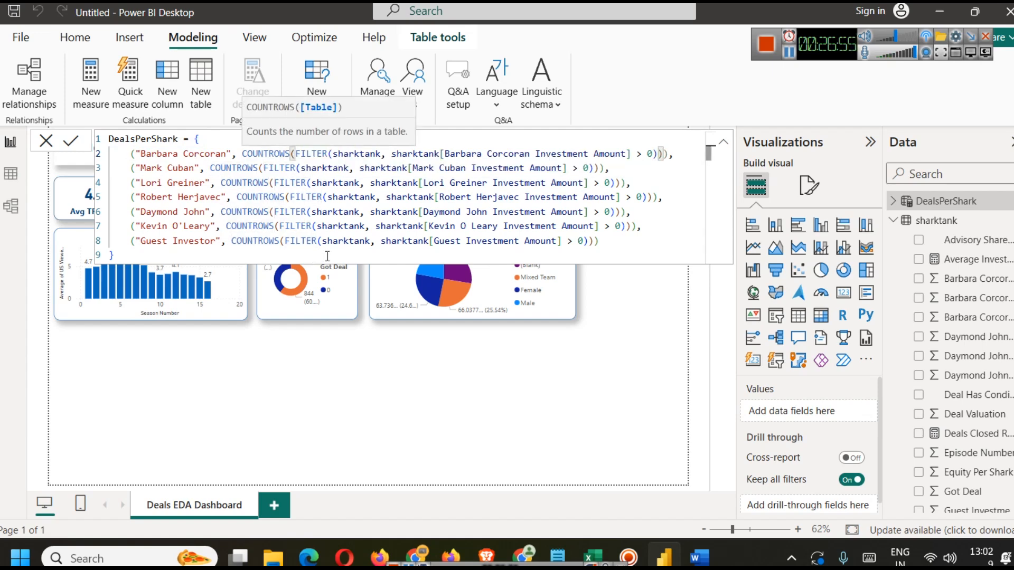
double_click(323, 155)
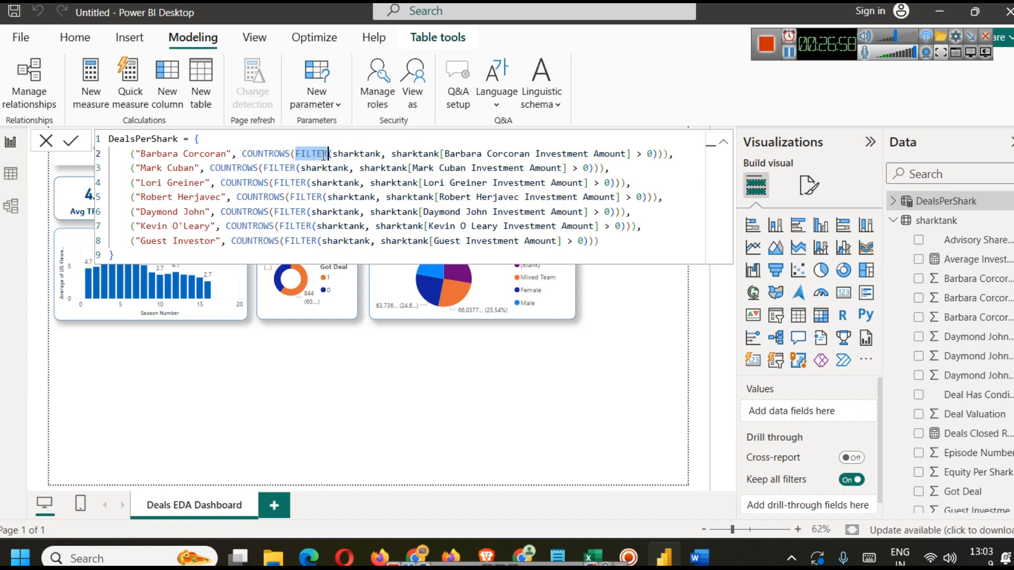
click(325, 154)
key(BackSpace)
key(ctrl+z)
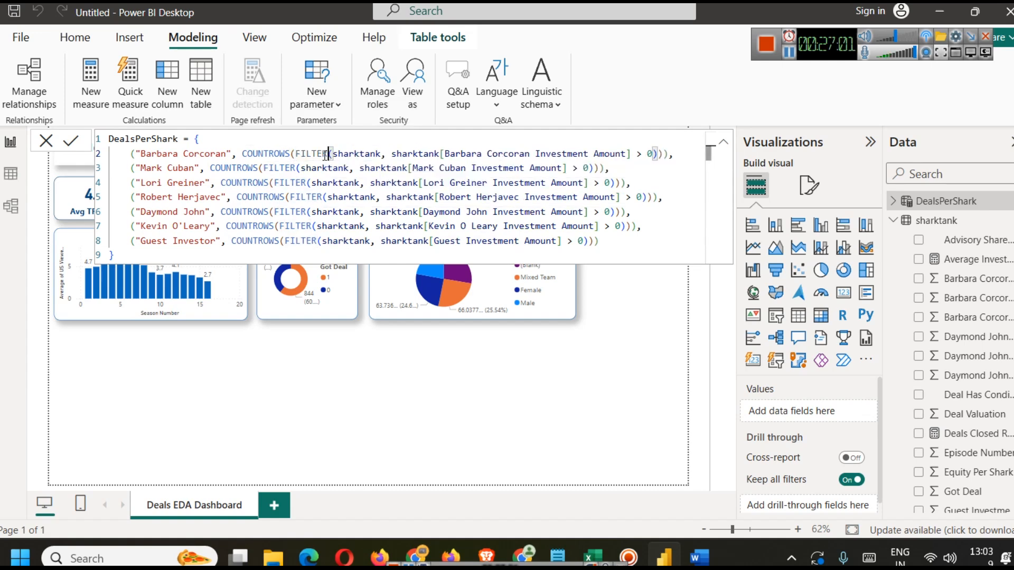
Step: Retype the opening parenthesis after FILTER in the first shark row to display the function's argument hint
key(BackSpace)
text(()
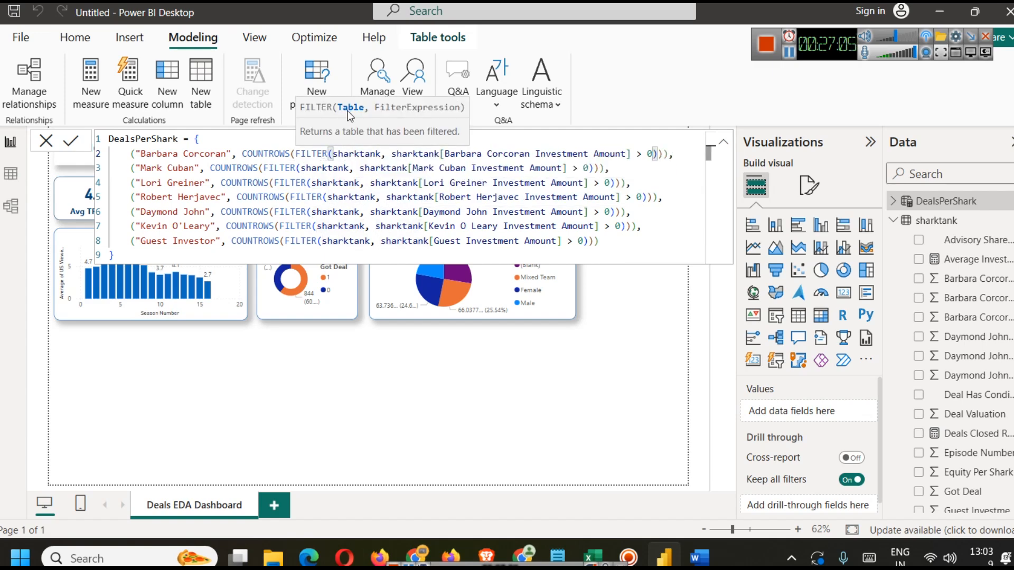
click(392, 153)
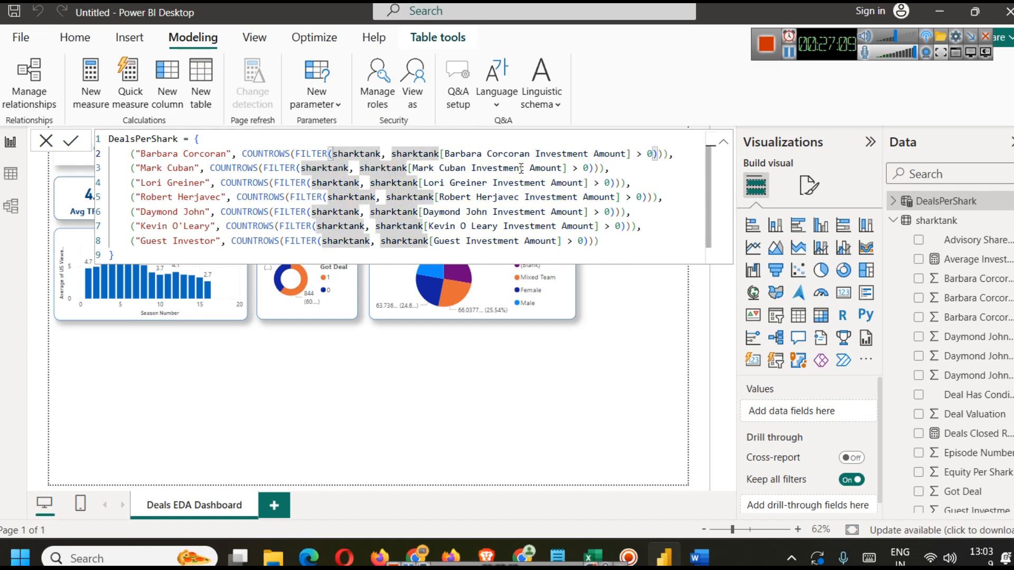
click(504, 154)
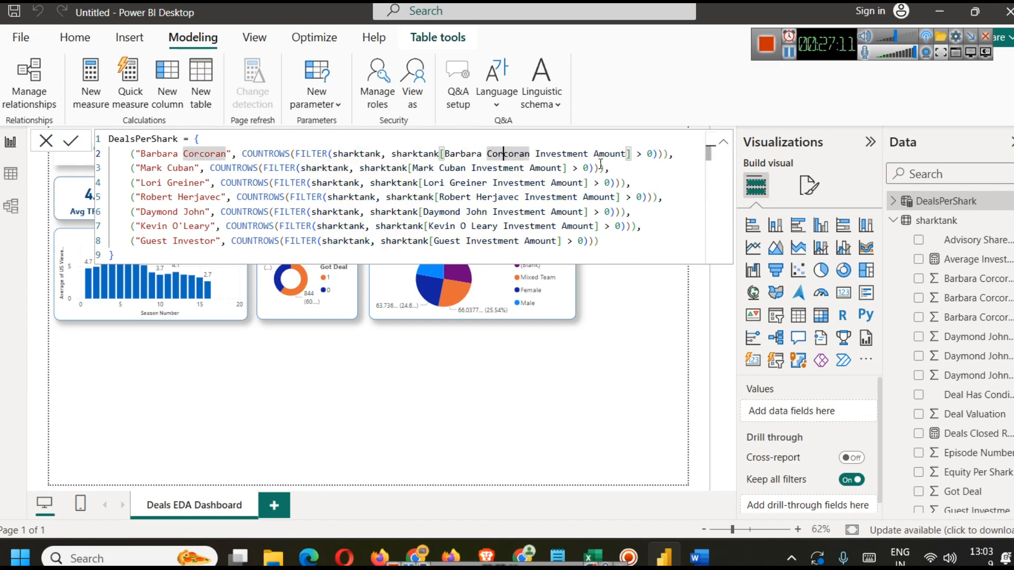
Step: Switch to the sharktank.xlsx workbook and examine the shark investment amount and investment equity columns
click(788, 59)
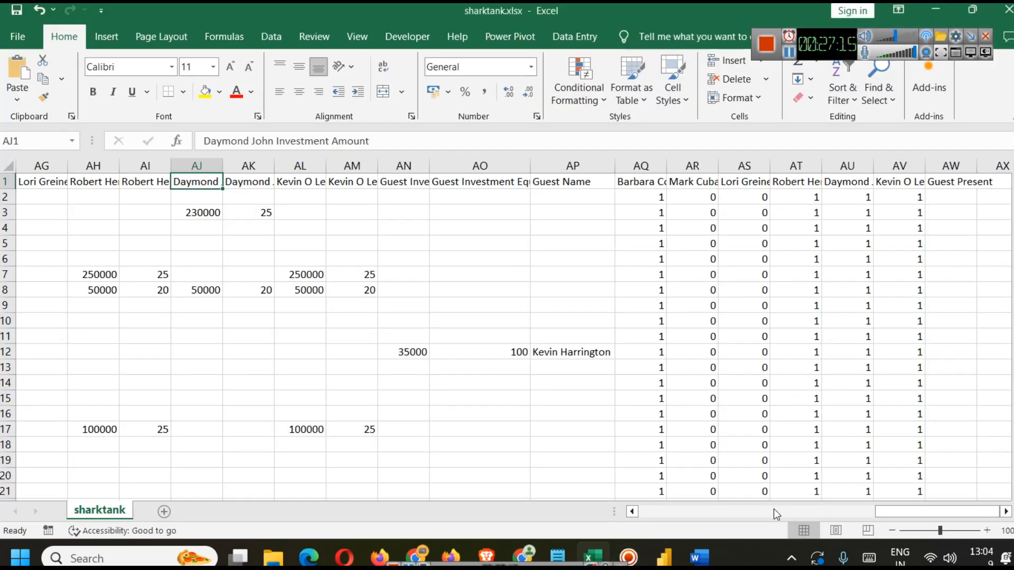
drag(911, 512, 846, 513)
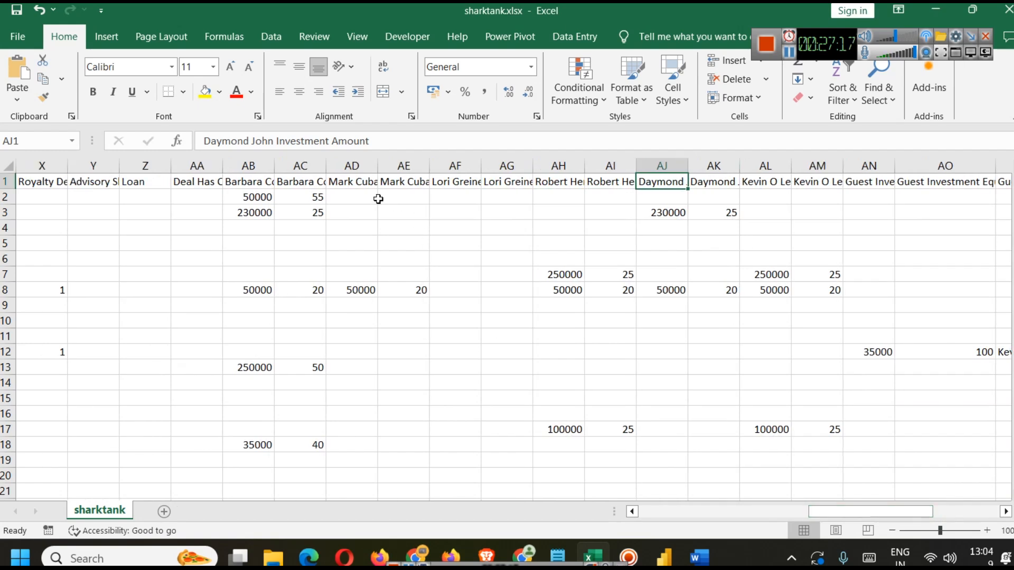
click(305, 178)
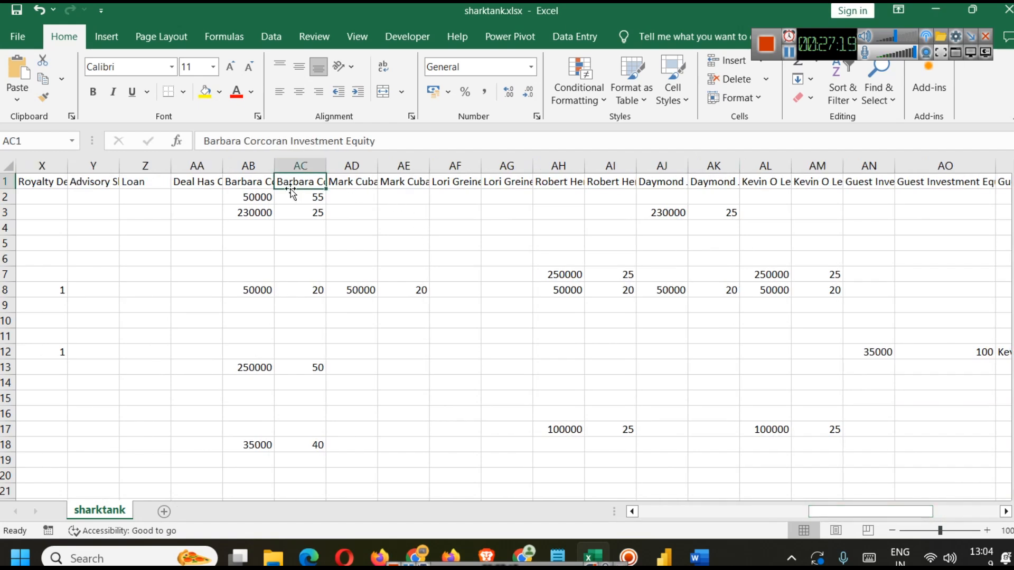
click(253, 181)
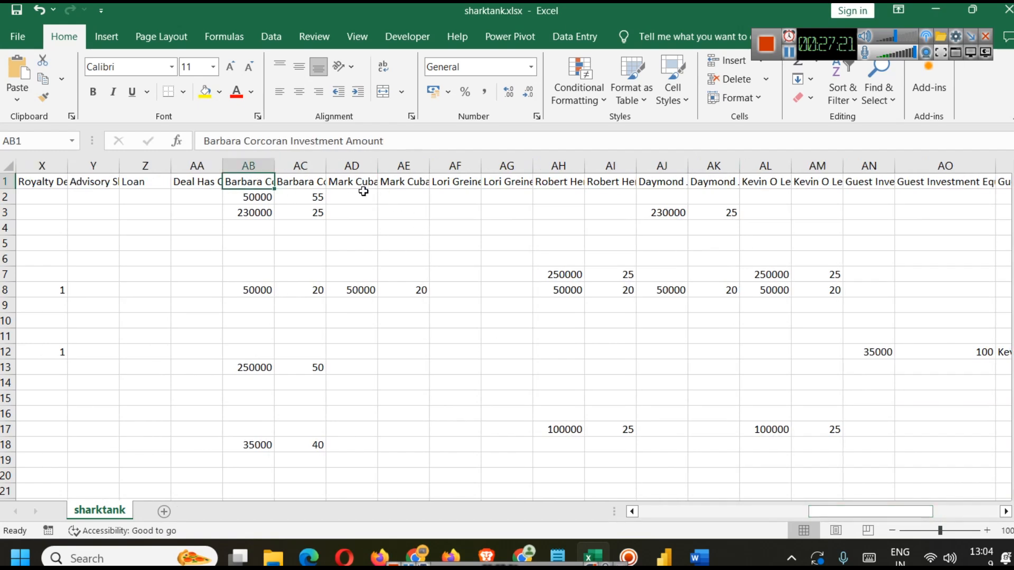
click(350, 183)
click(404, 186)
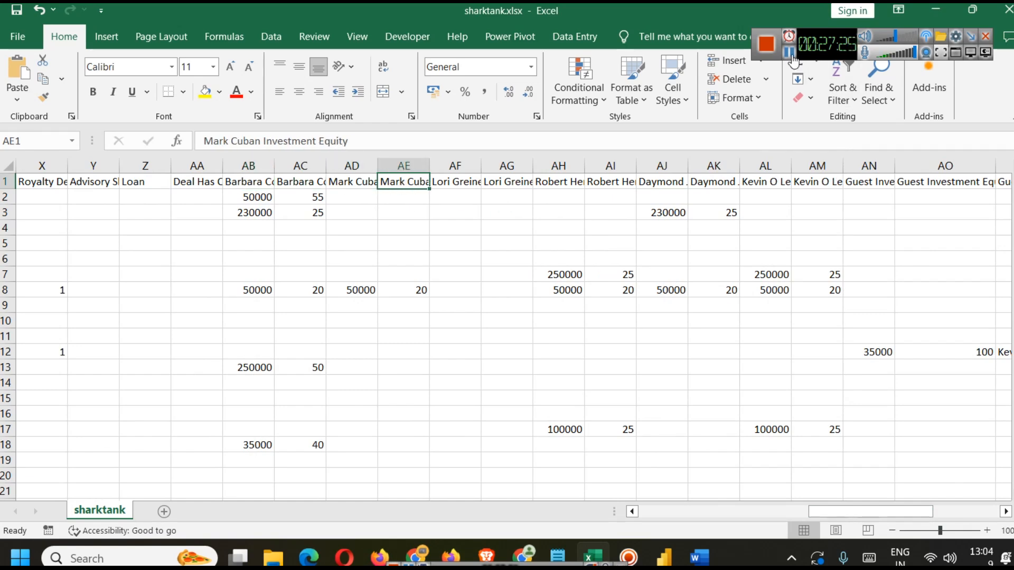
Step: Return to Power BI and review the shark rows of the DealsPerShark formula again
key(alt+Tab)
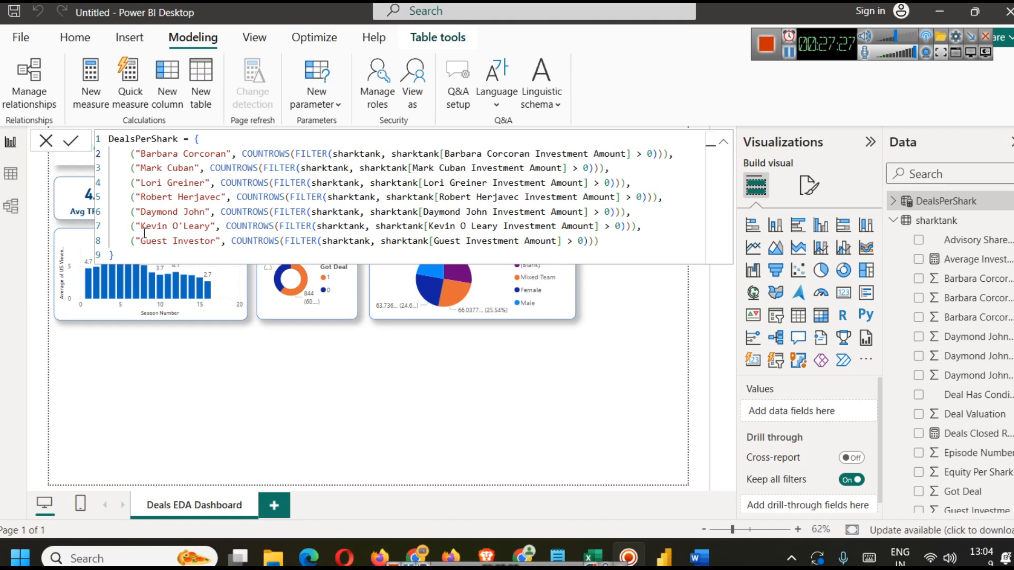
drag(122, 164, 613, 168)
click(354, 197)
click(136, 170)
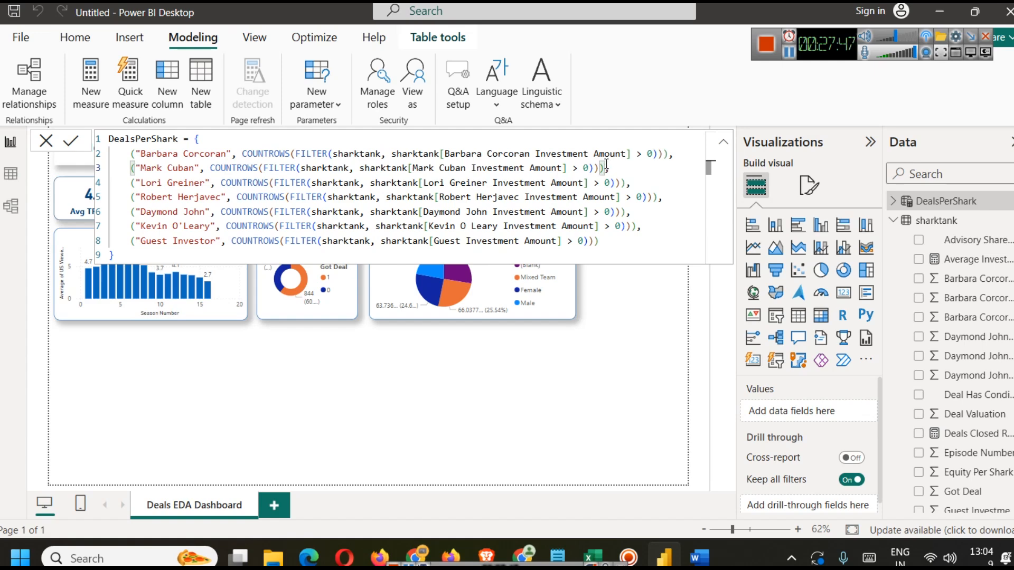
Step: Open the DealsPerShark table in data view and rename its Value1 column to SharkName
click(11, 174)
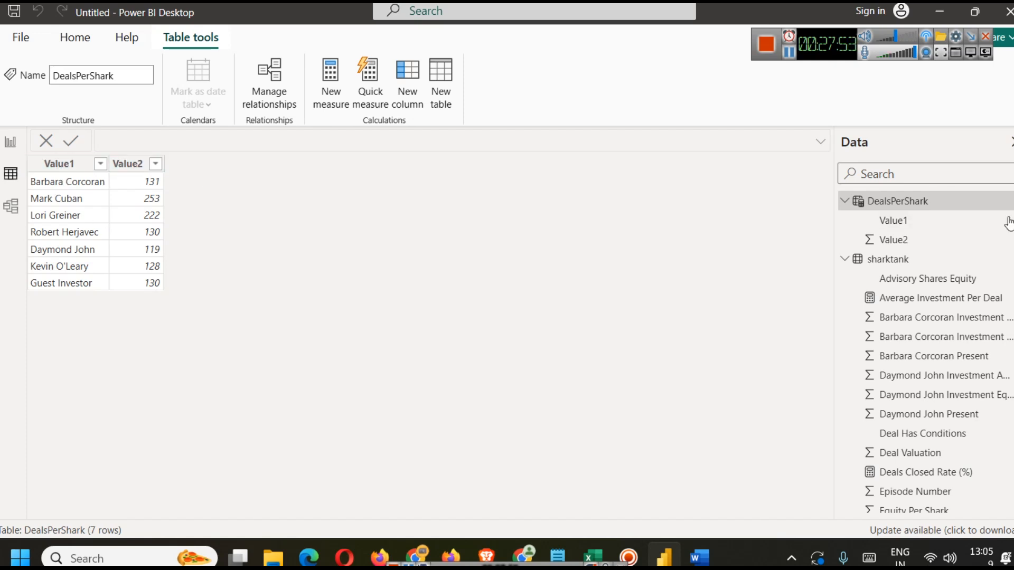
right_click(896, 220)
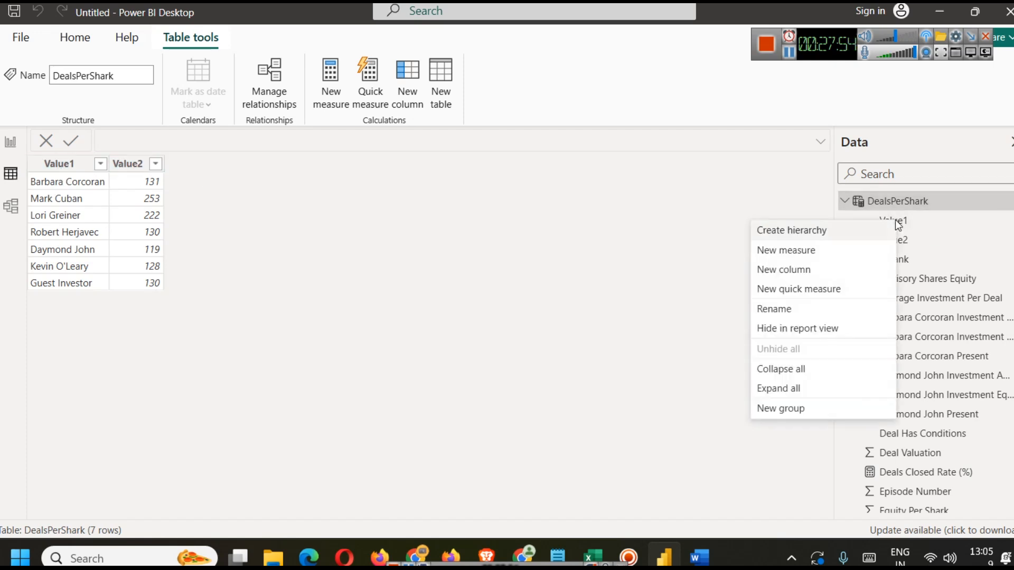
click(776, 312)
text(SharkName)
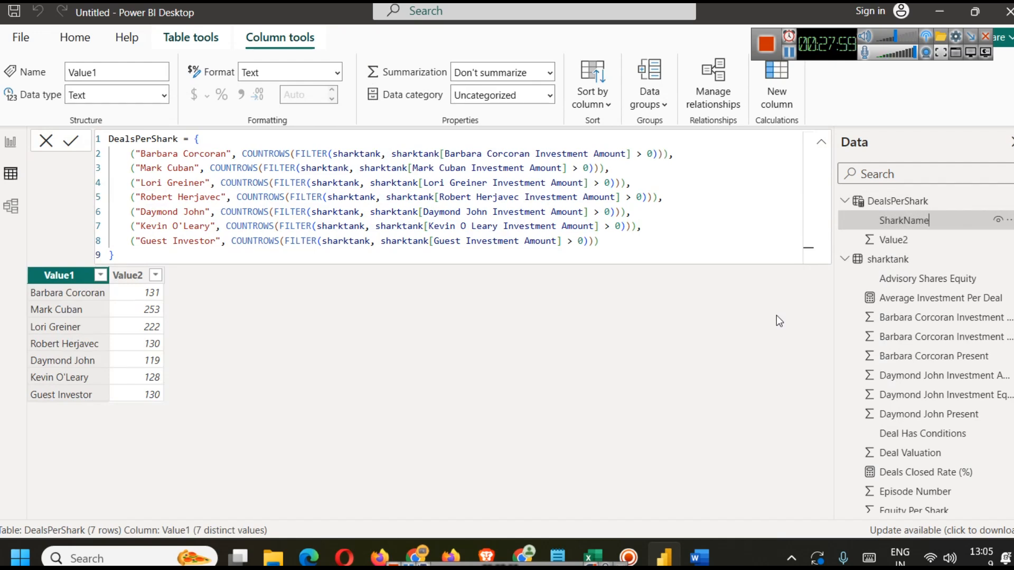
key(Return)
Step: Rename the DealsPerShark Value2 column to Deals
click(906, 241)
right_click(907, 247)
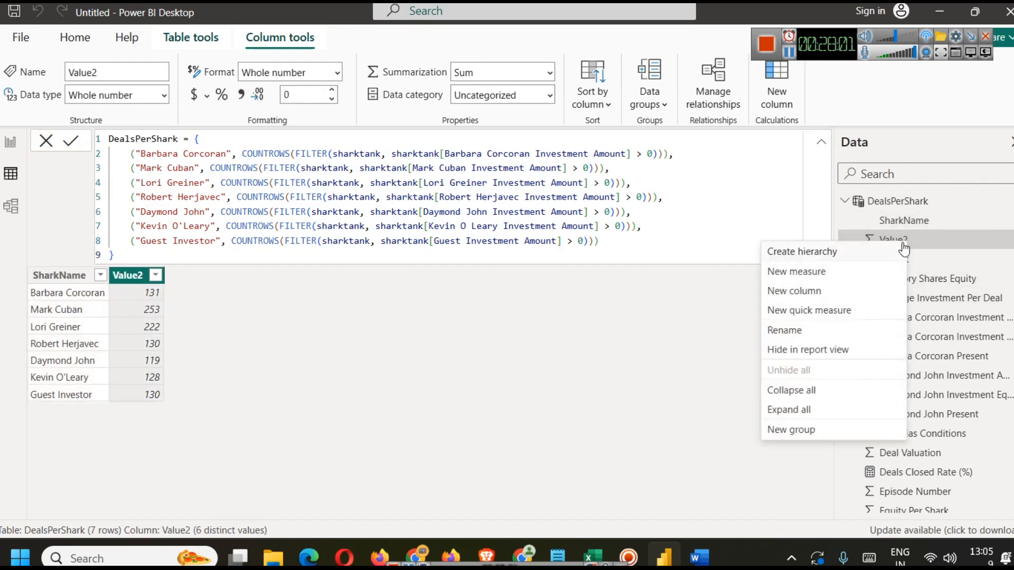
click(774, 270)
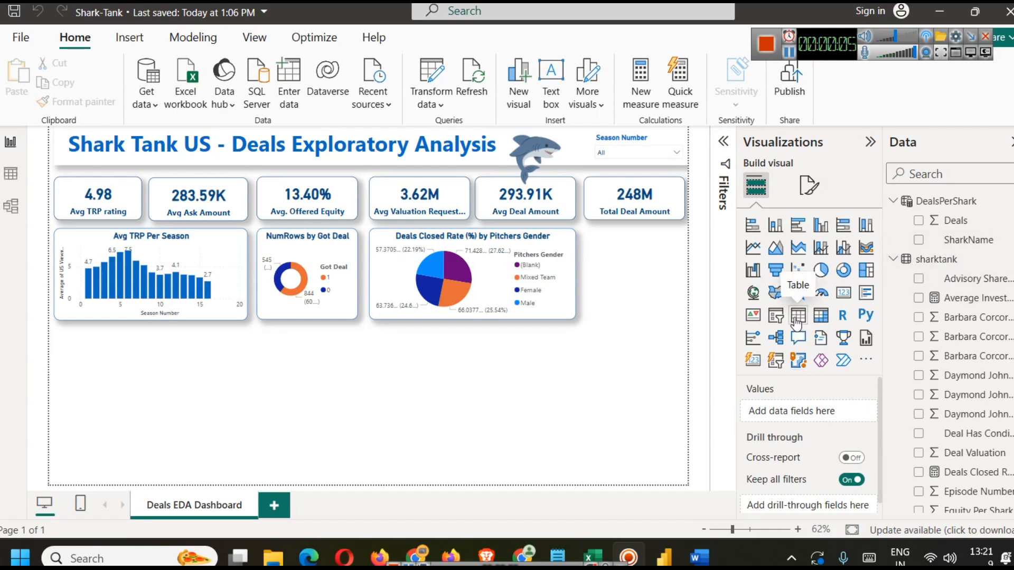
Step: Insert a table visual on the report page and place it below the Avg TRP Per Season chart
click(821, 317)
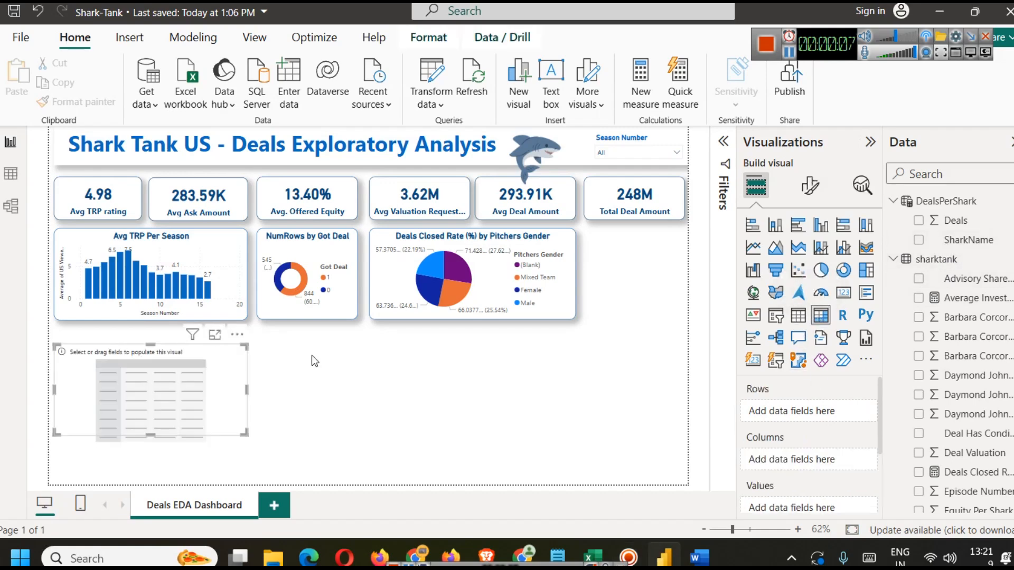
drag(137, 391, 125, 370)
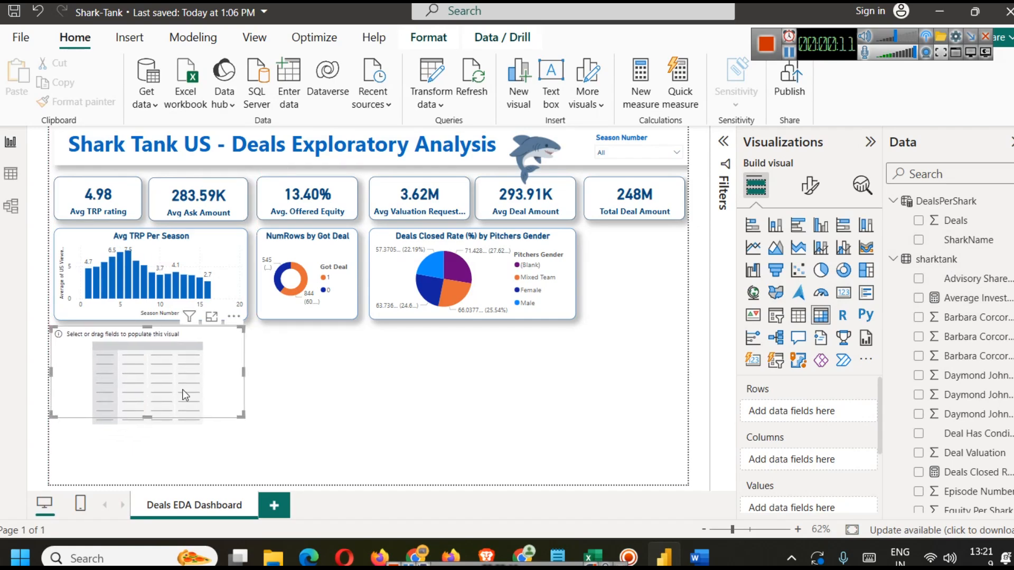
click(159, 256)
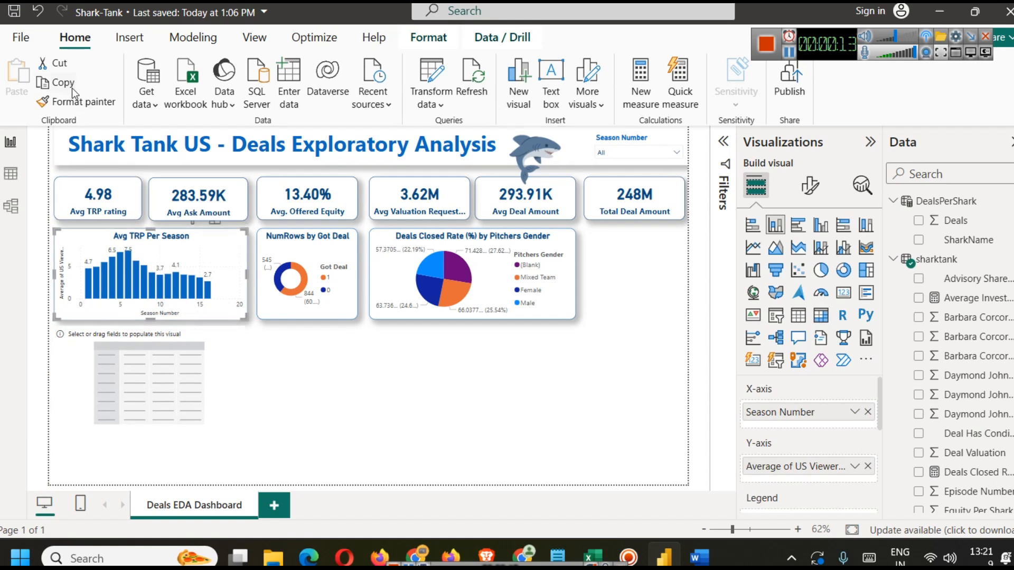
click(168, 342)
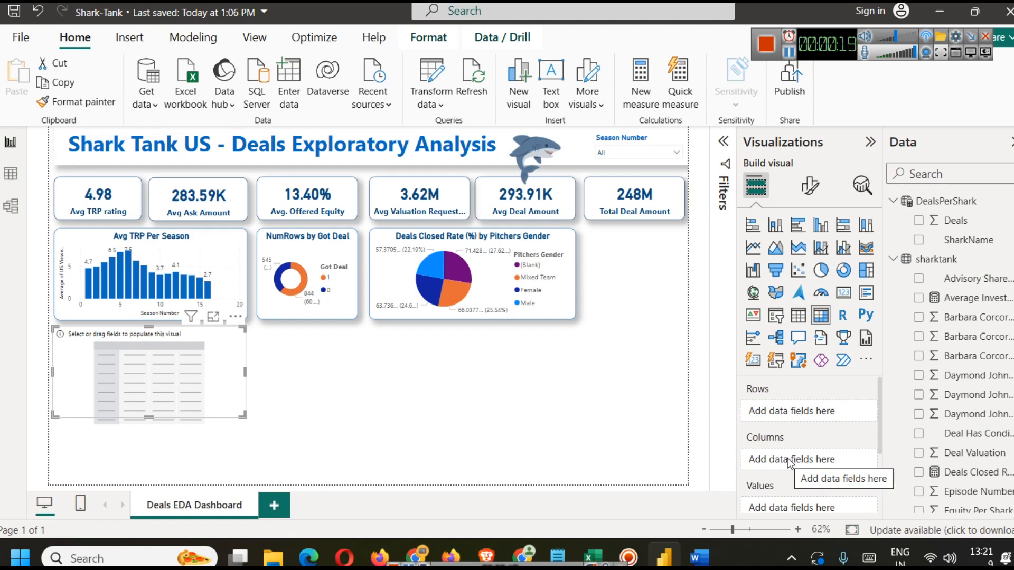
Step: Add SharkName as rows and Deals as values to the new table visual
click(789, 53)
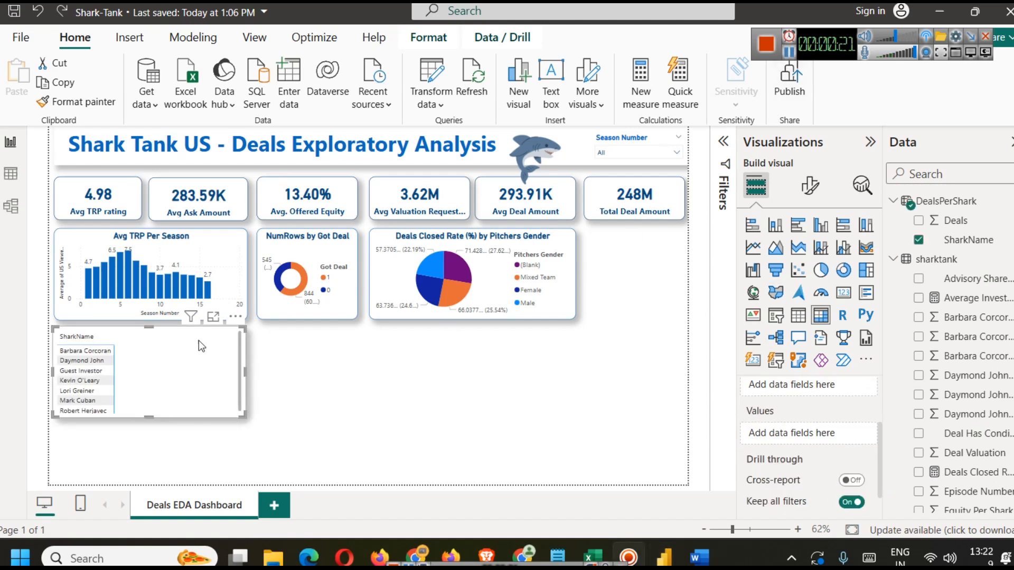
scroll(776, 425, up, 3)
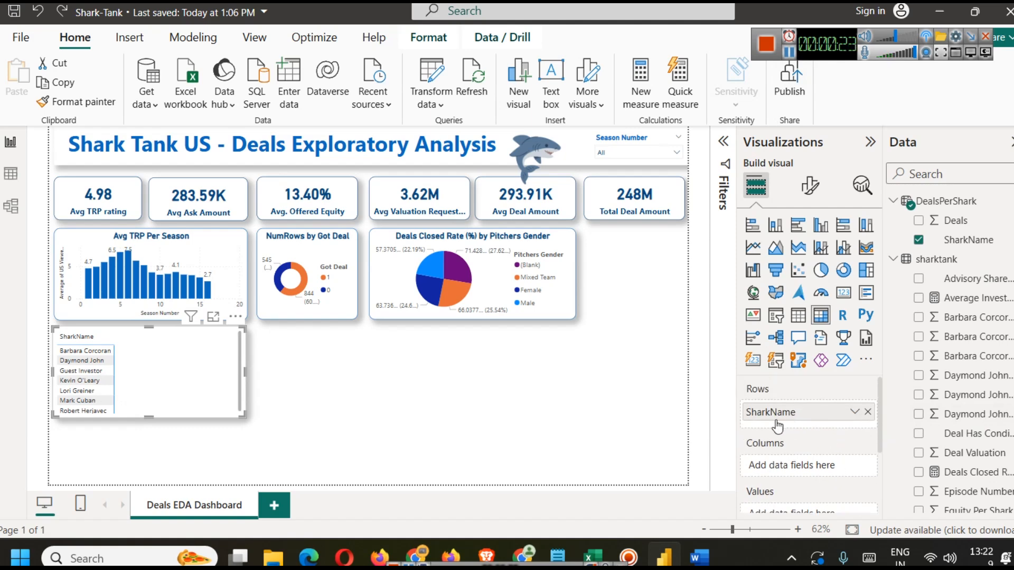
scroll(755, 443, down, 3)
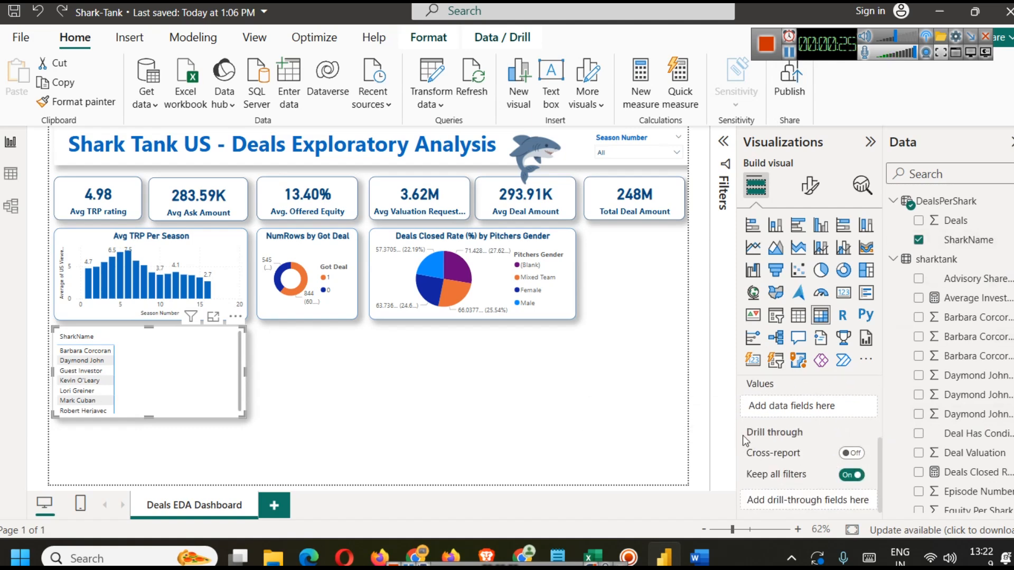
drag(951, 222, 806, 416)
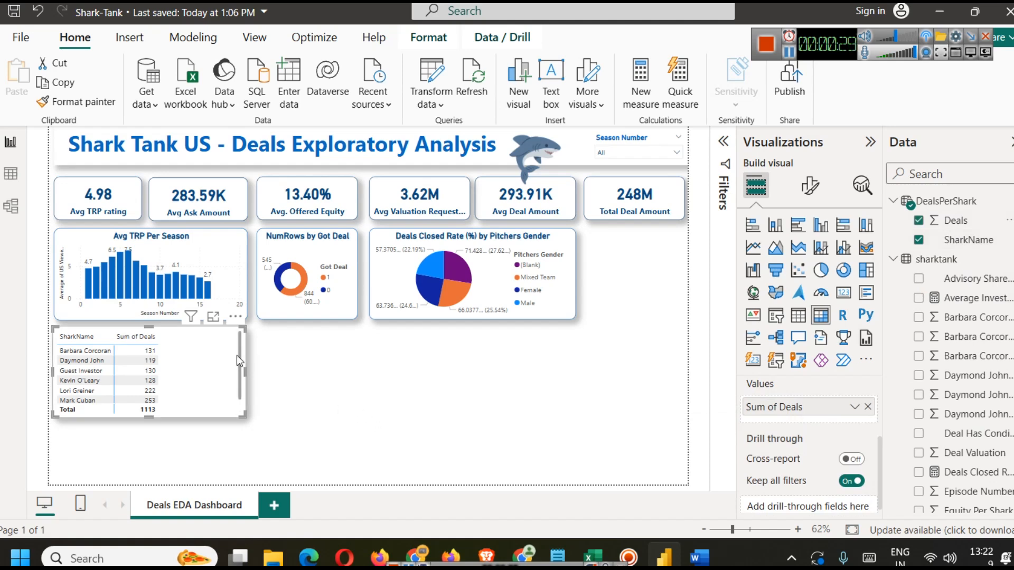
Step: Resize the shark deals table narrower and taller to fit its columns
drag(244, 371, 171, 366)
drag(111, 419, 111, 439)
click(270, 405)
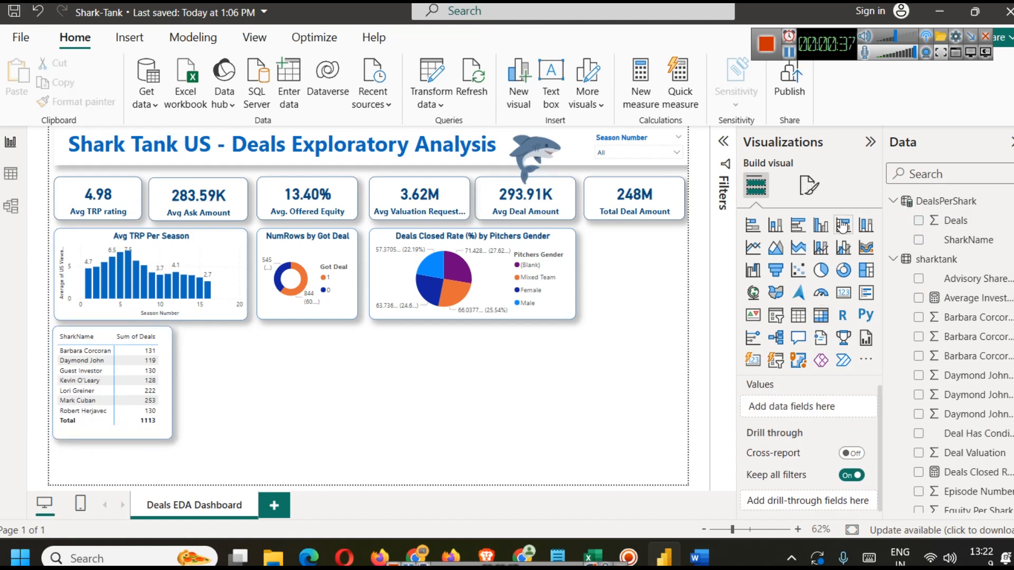
Step: Turn on horizontal gridlines in the shark deals table's grid formatting
click(174, 342)
click(811, 187)
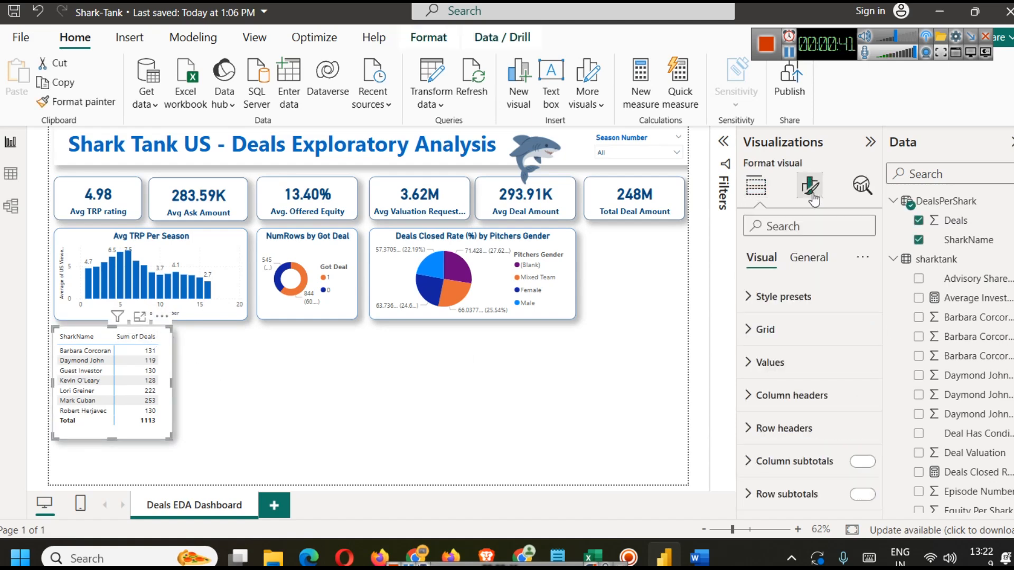
click(799, 331)
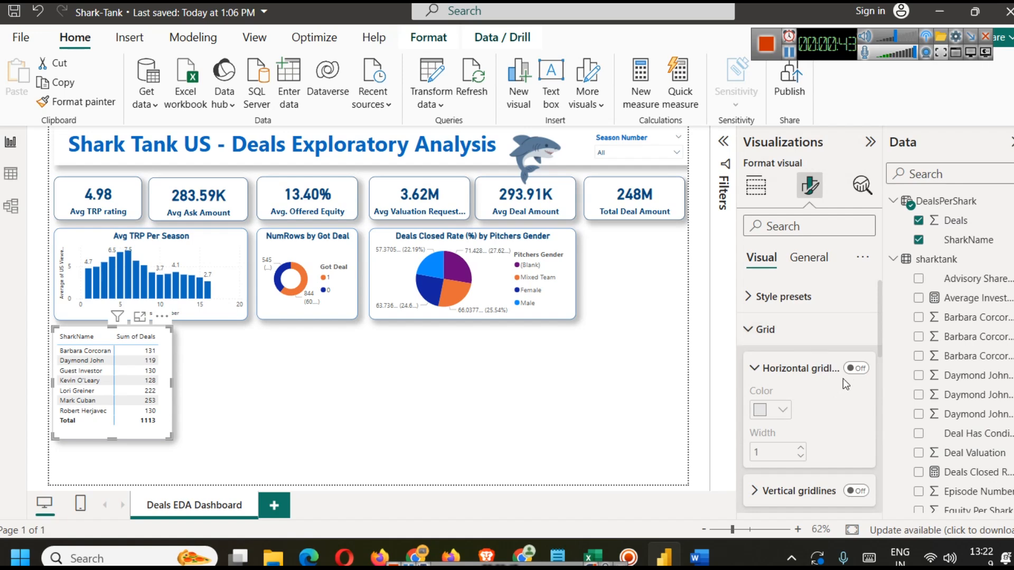
click(856, 368)
Step: Apply the Bold header style preset to the shark deals table
click(774, 300)
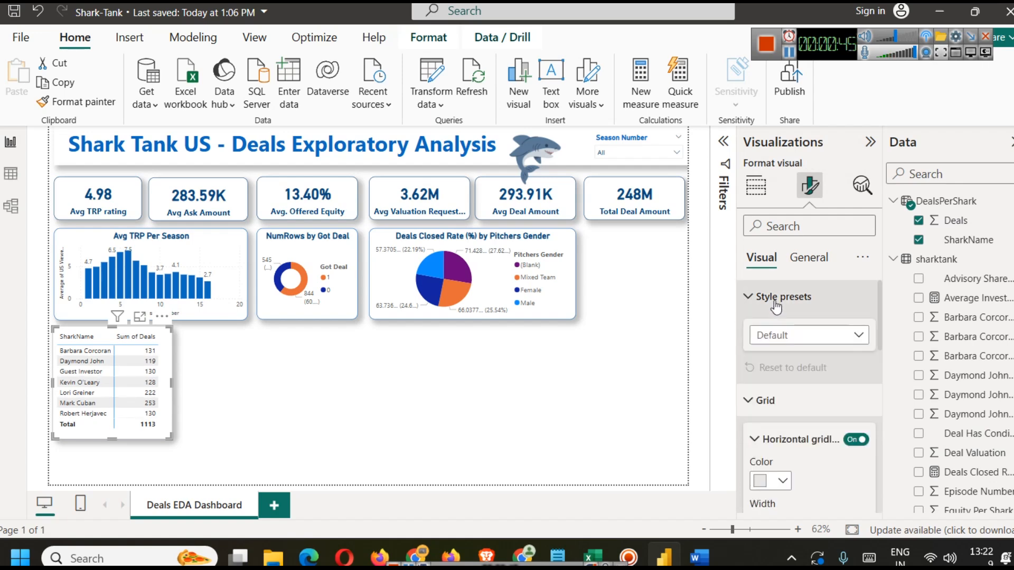
click(814, 336)
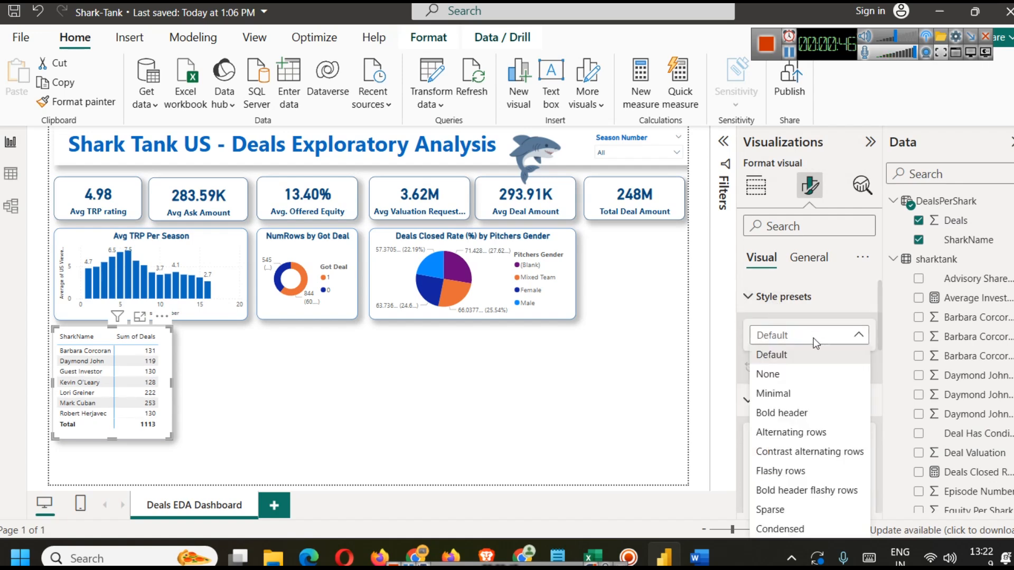
click(836, 412)
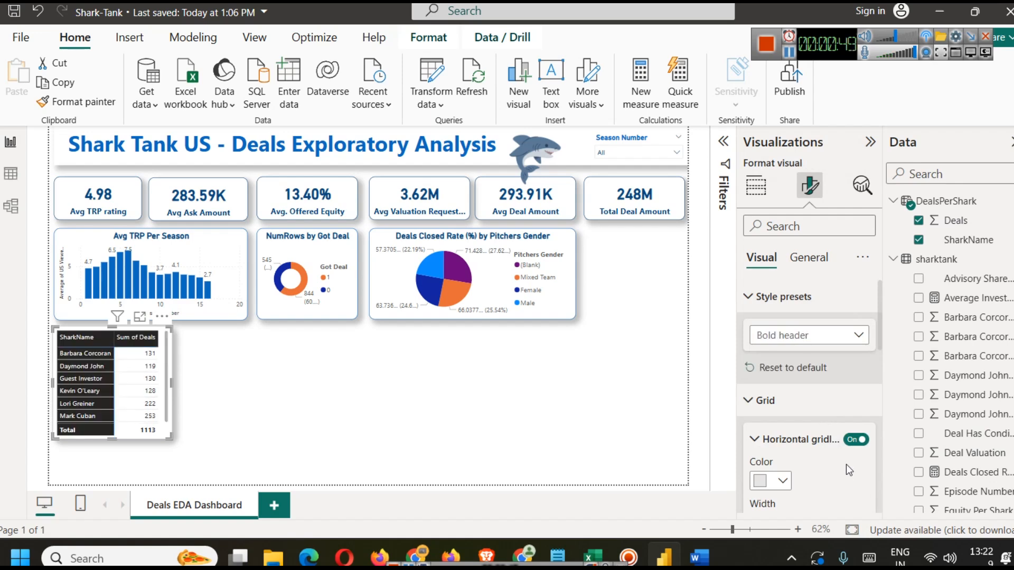
Step: Set the table's column header background color to dark blue
scroll(807, 417, down, 3)
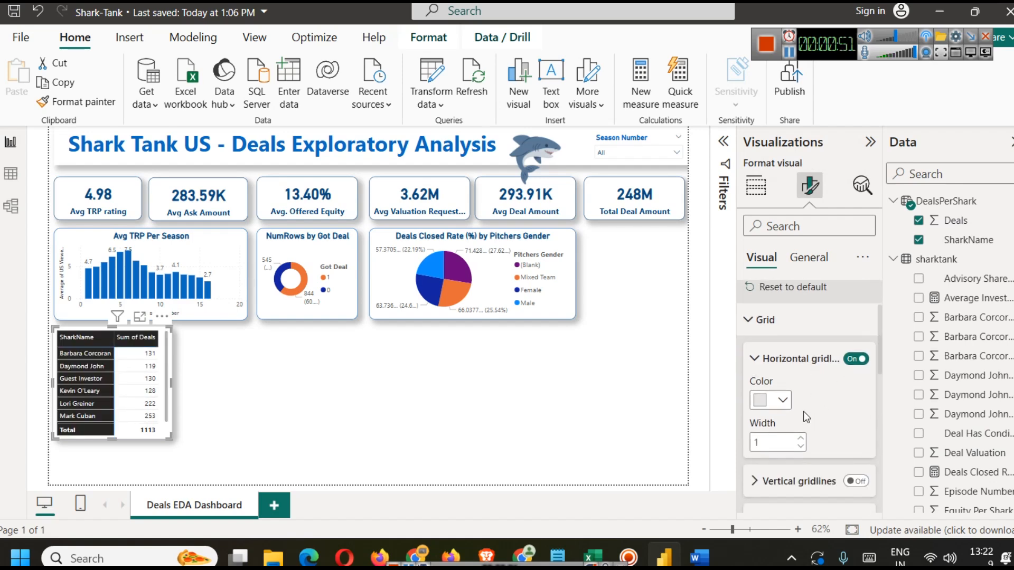
scroll(805, 417, up, 3)
scroll(805, 417, down, 9)
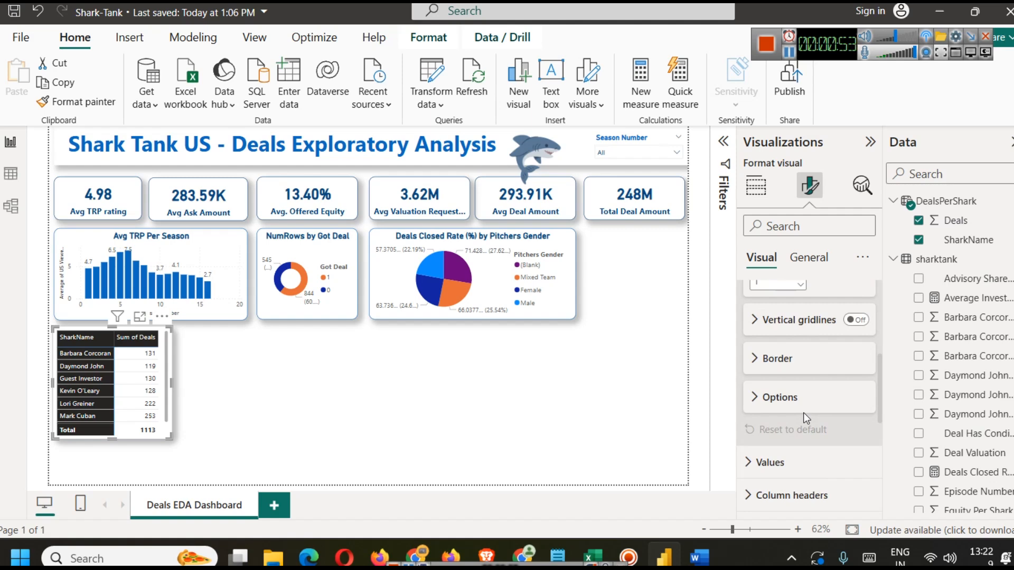
scroll(801, 401, down, 3)
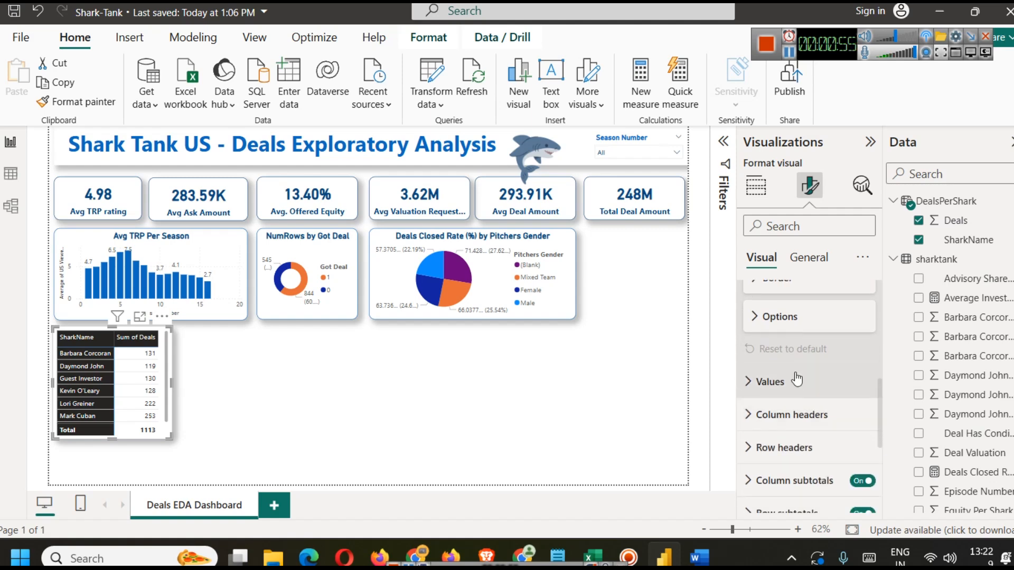
click(816, 415)
scroll(822, 419, down, 3)
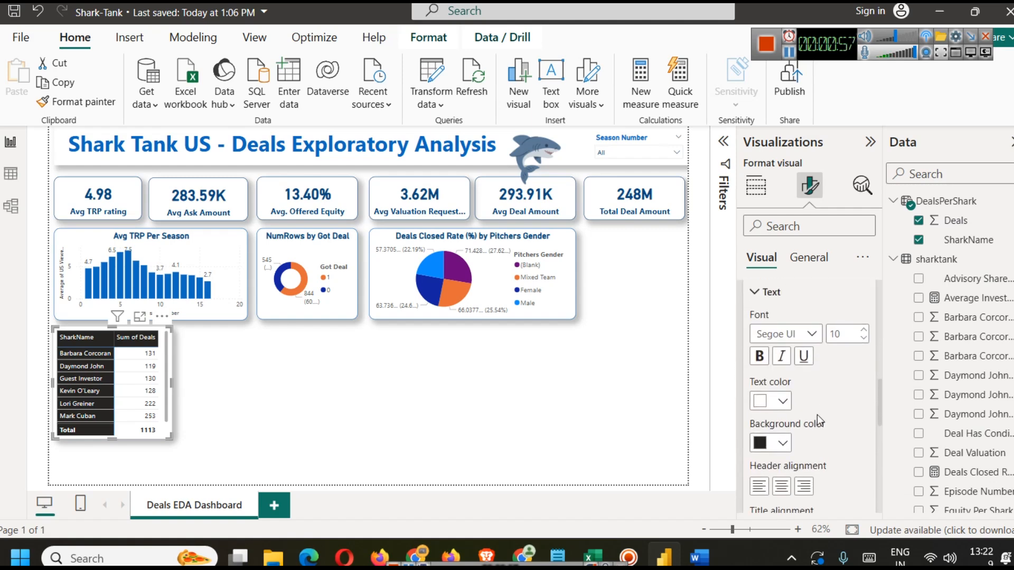
click(788, 443)
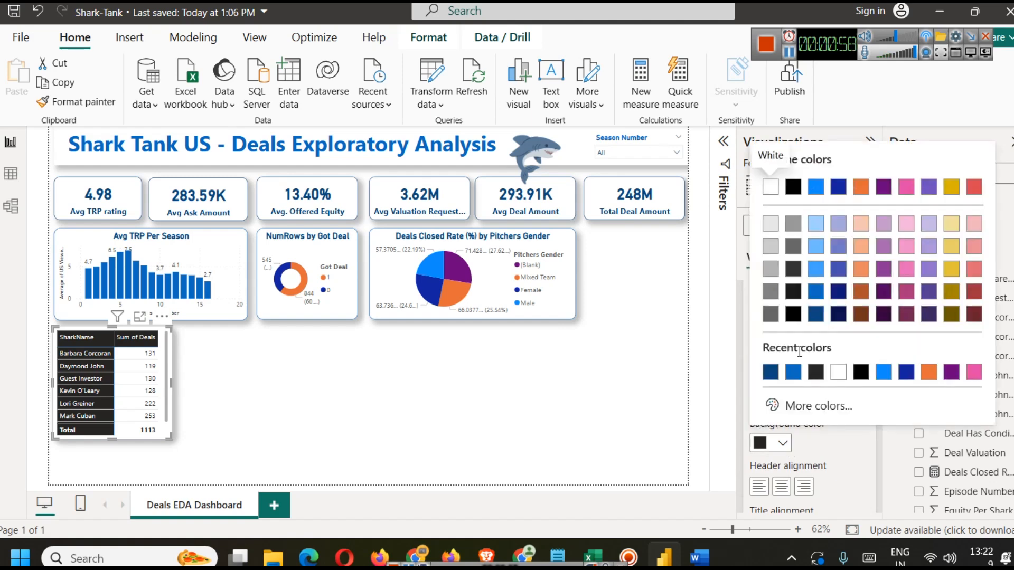
click(777, 381)
Step: Set the table's row header background color to blue
scroll(795, 422, down, 8)
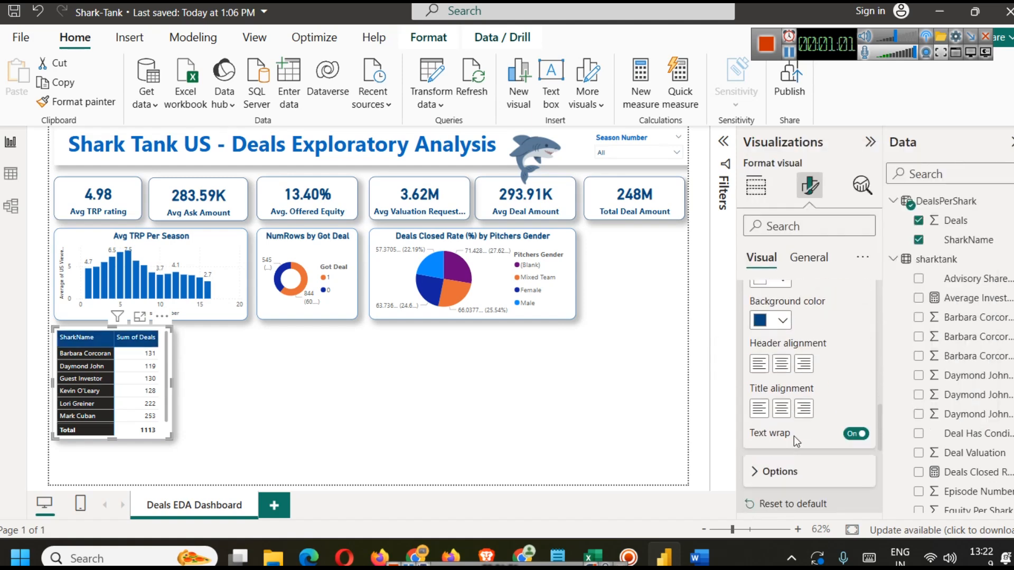
click(785, 337)
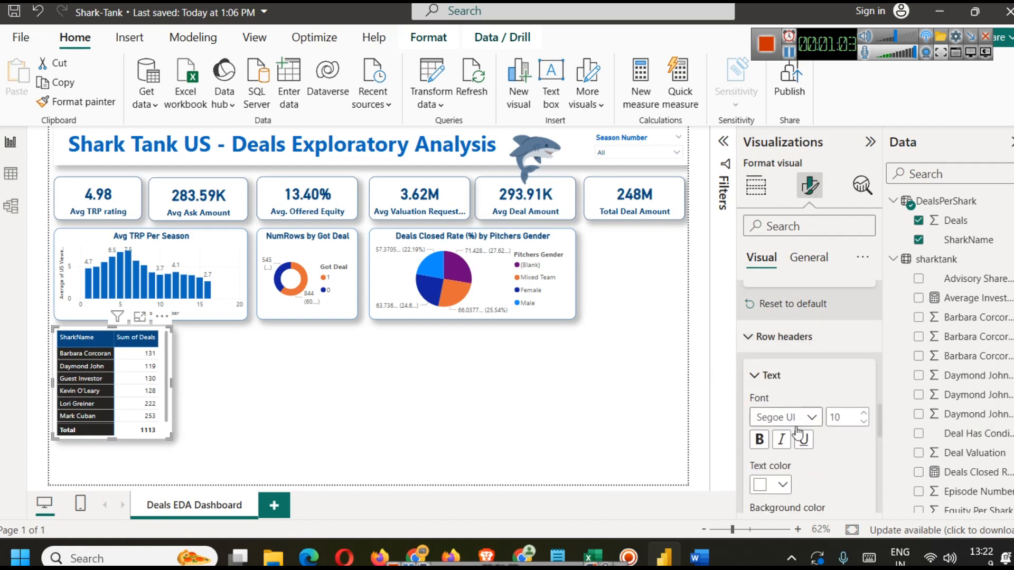
scroll(790, 401, down, 3)
click(787, 370)
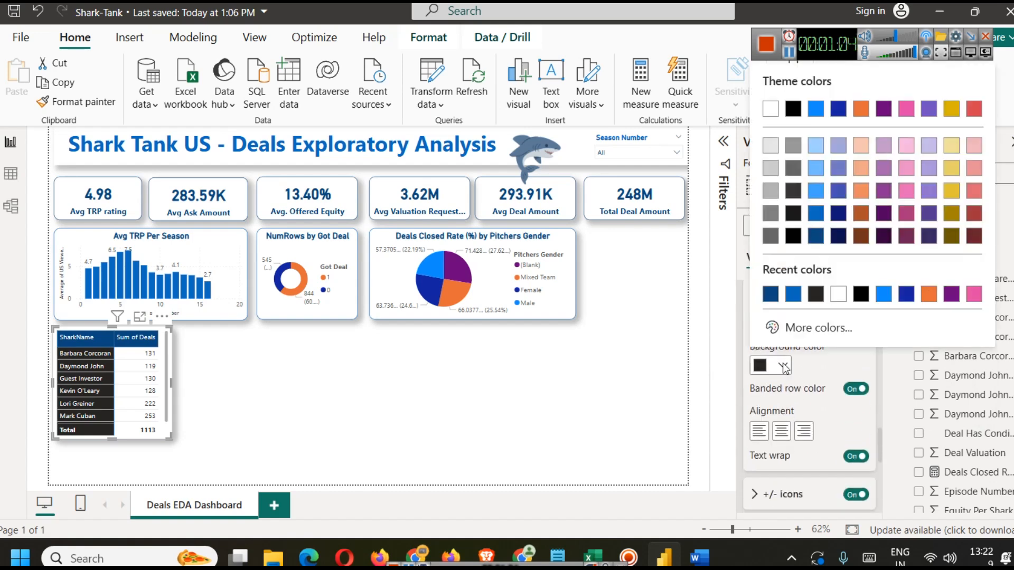
click(794, 299)
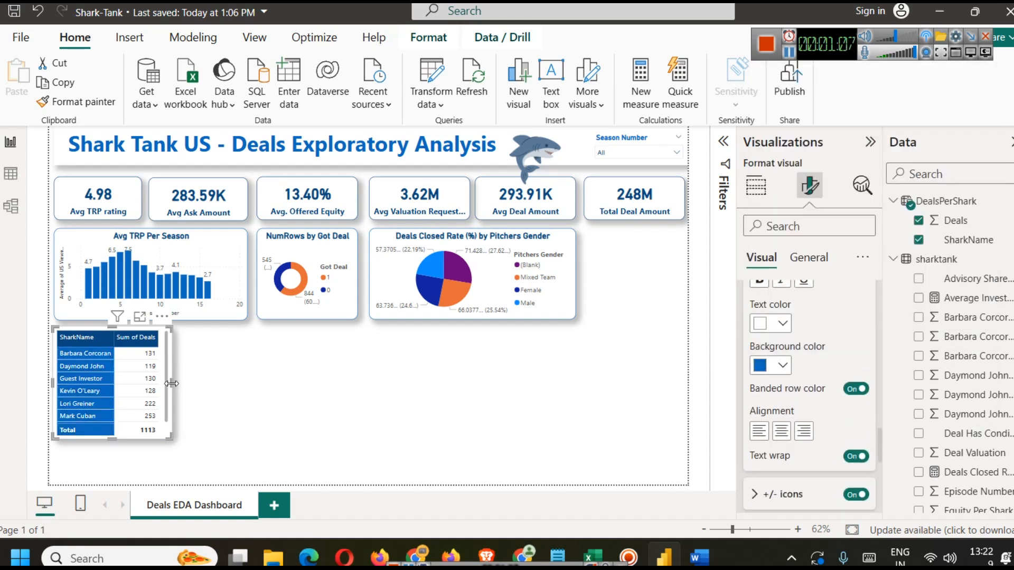
Step: Resize the shark deals table so all seven shark rows and the total are visible
drag(171, 384, 179, 384)
drag(118, 438, 119, 452)
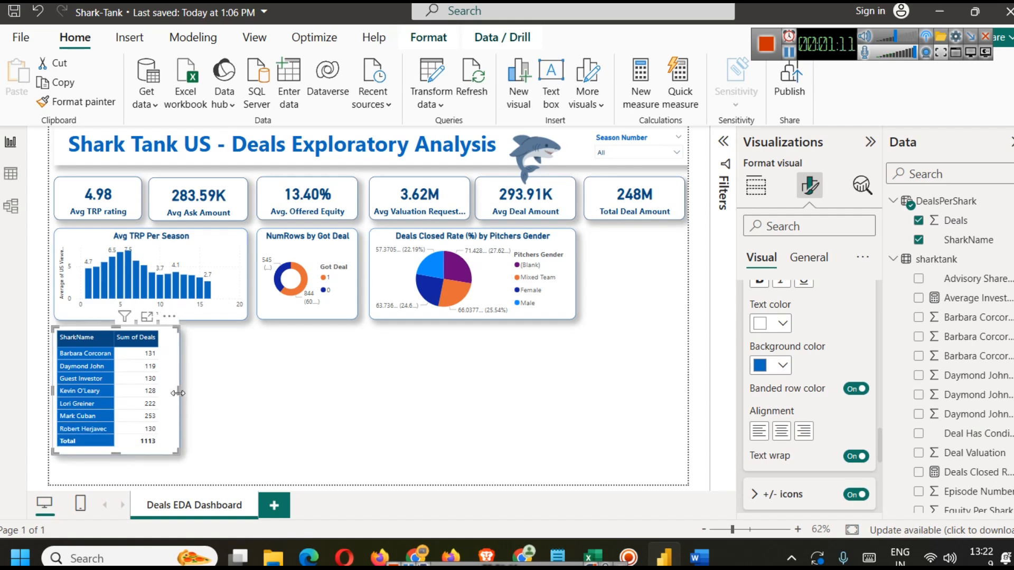
drag(176, 399, 169, 393)
click(200, 423)
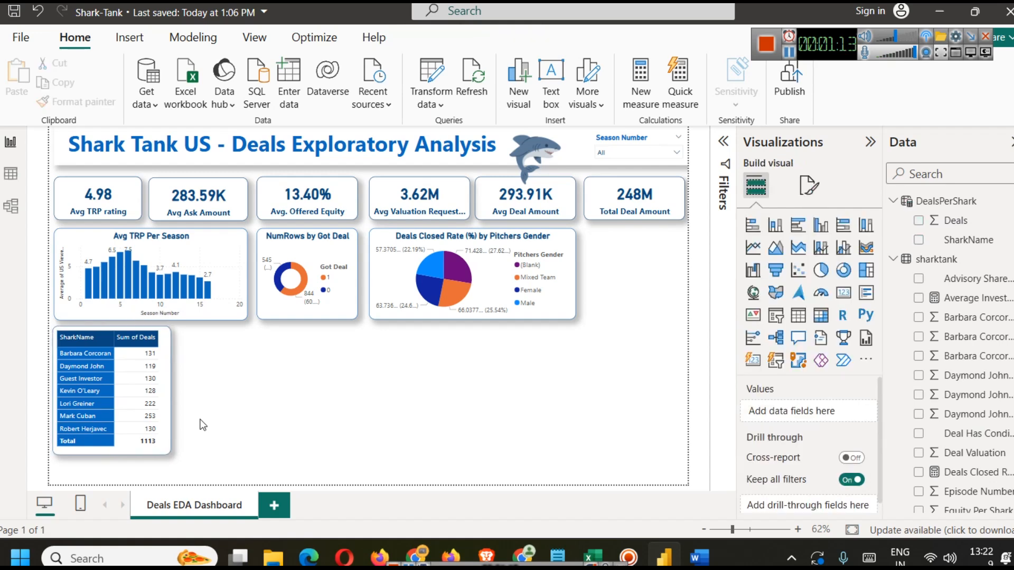
Step: Try turning off the shark deals table's row and column subtotals
click(164, 357)
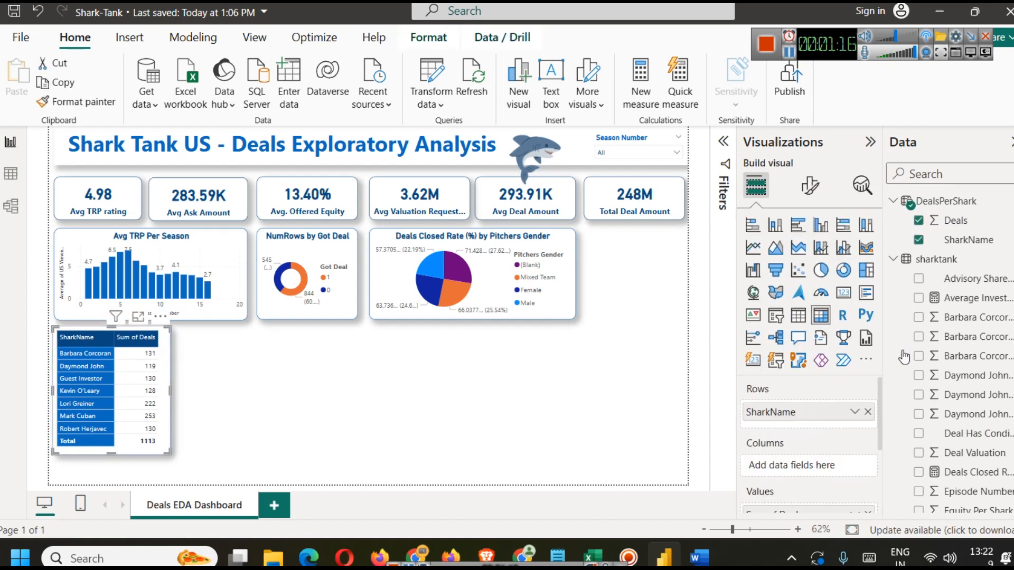
click(809, 185)
scroll(805, 429, down, 5)
scroll(808, 450, up, 2)
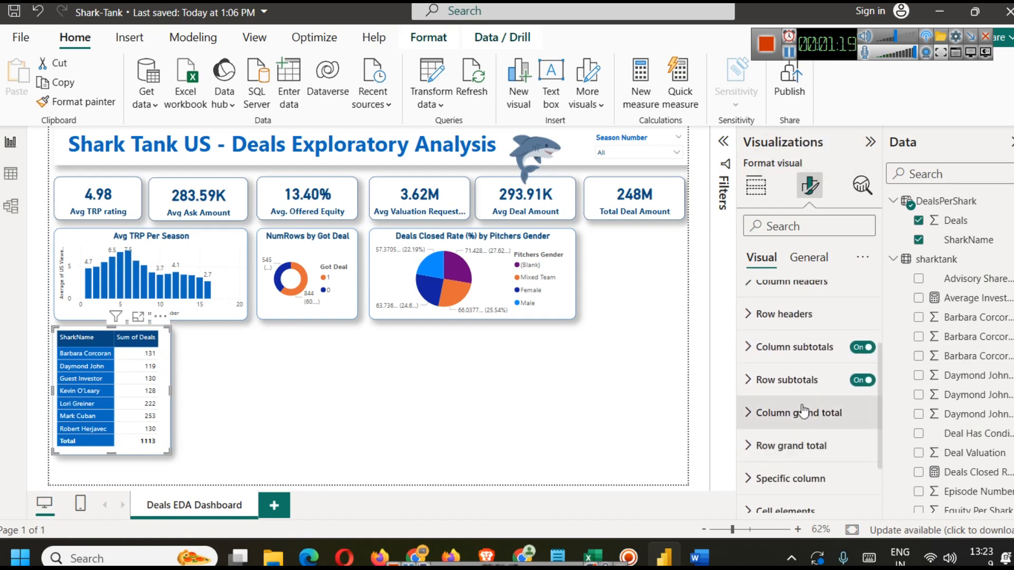
click(855, 383)
click(856, 384)
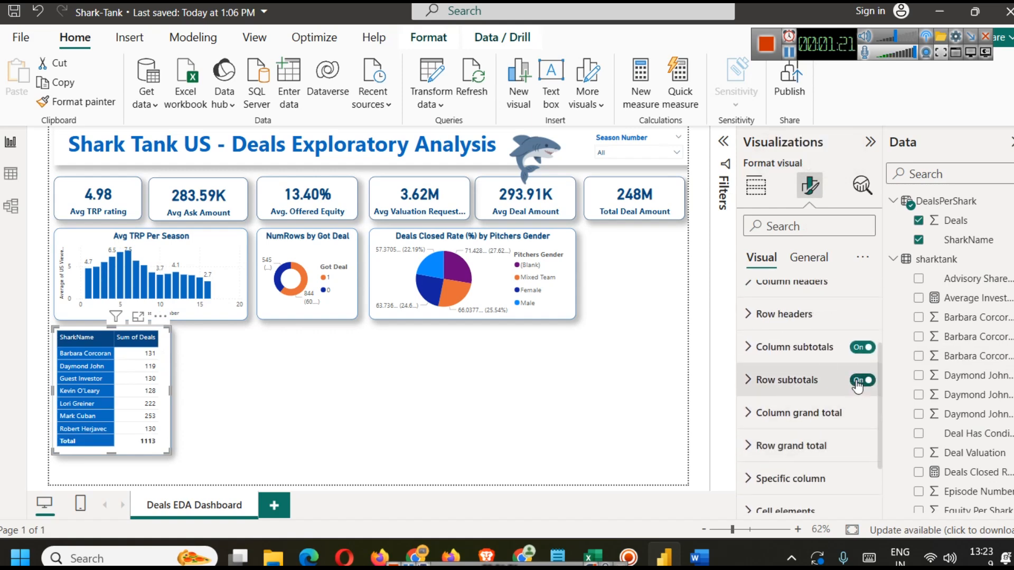
click(862, 349)
click(862, 348)
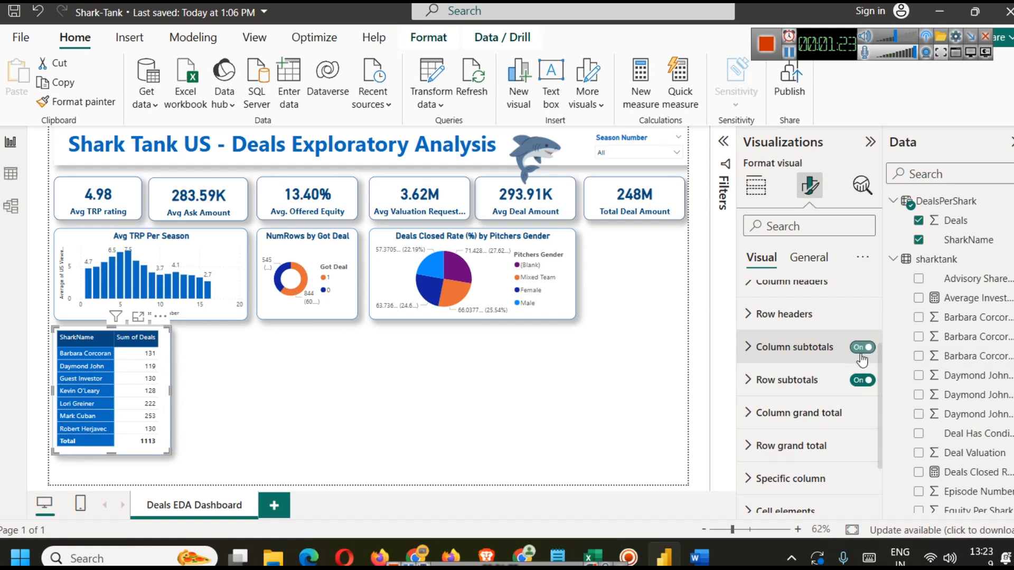
scroll(835, 415, down, 2)
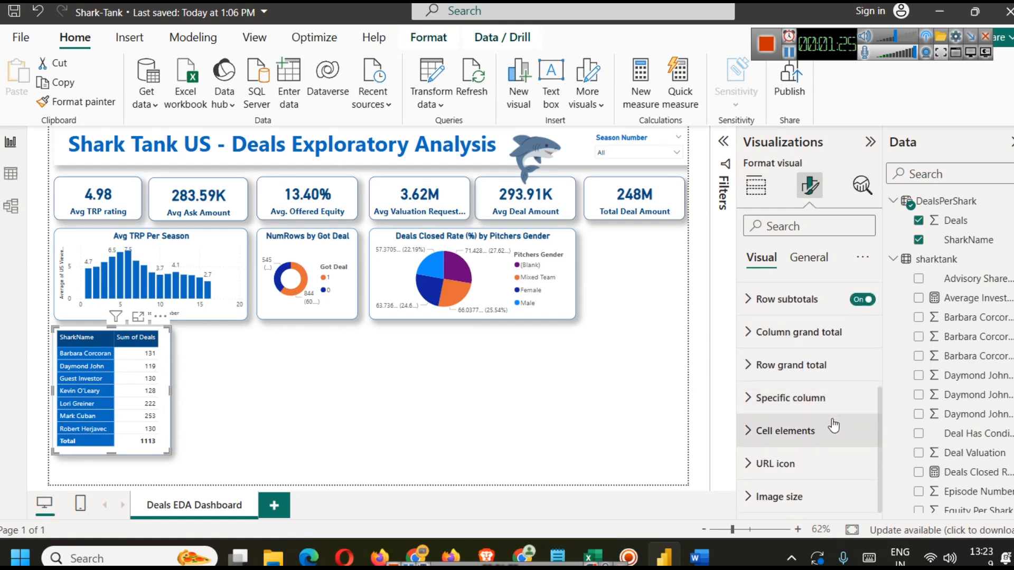
Step: Browse the table's column header, row header, values and options formatting sections
scroll(830, 444, up, 4)
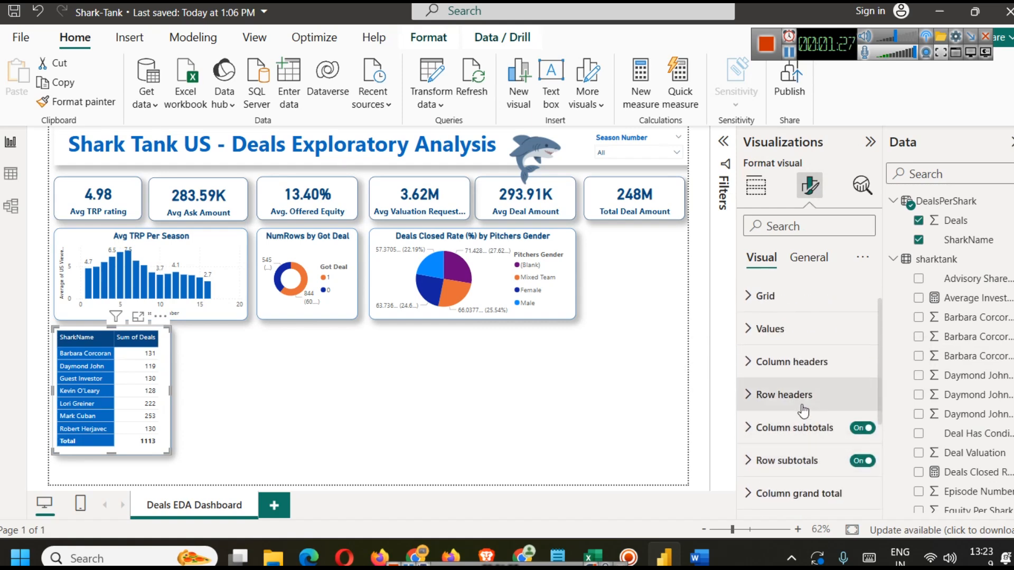
scroll(792, 380, up, 1)
click(787, 363)
scroll(813, 410, down, 5)
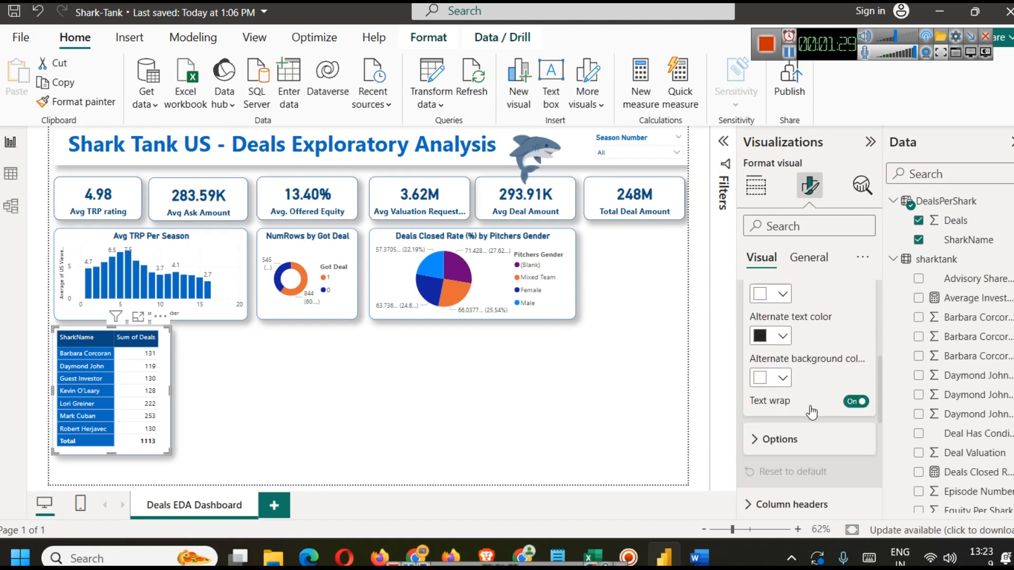
click(795, 380)
click(861, 399)
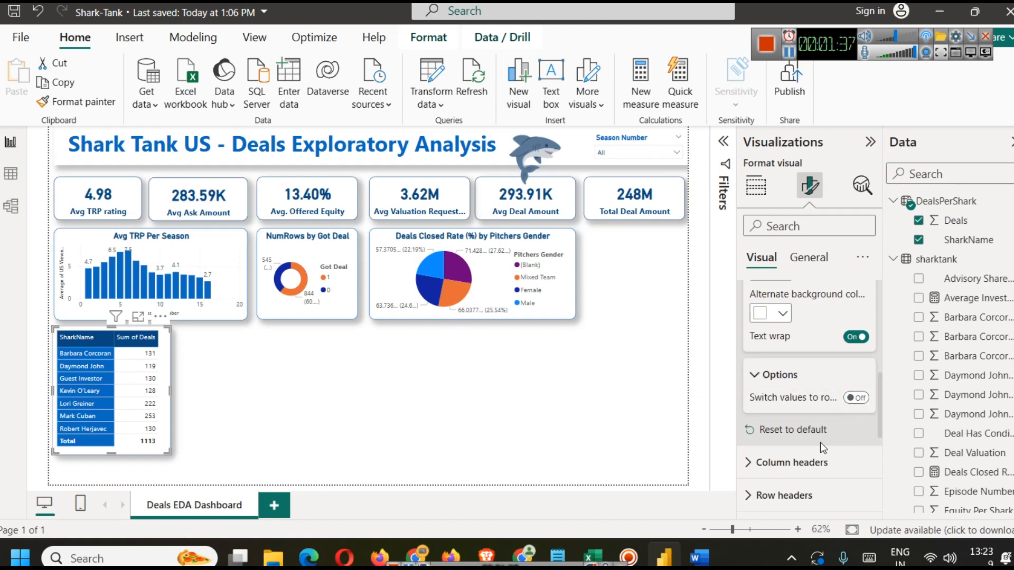
scroll(832, 438, down, 3)
scroll(823, 459, down, 2)
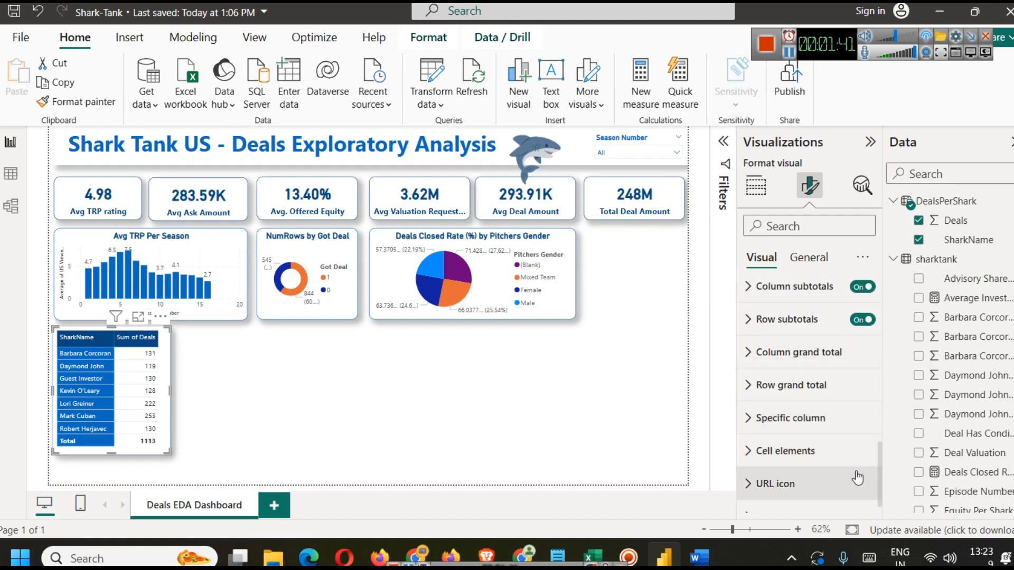
Step: Turn on background color conditional formatting for the Sum of Deals cell elements of the shark deals table
click(820, 385)
scroll(834, 414, down, 3)
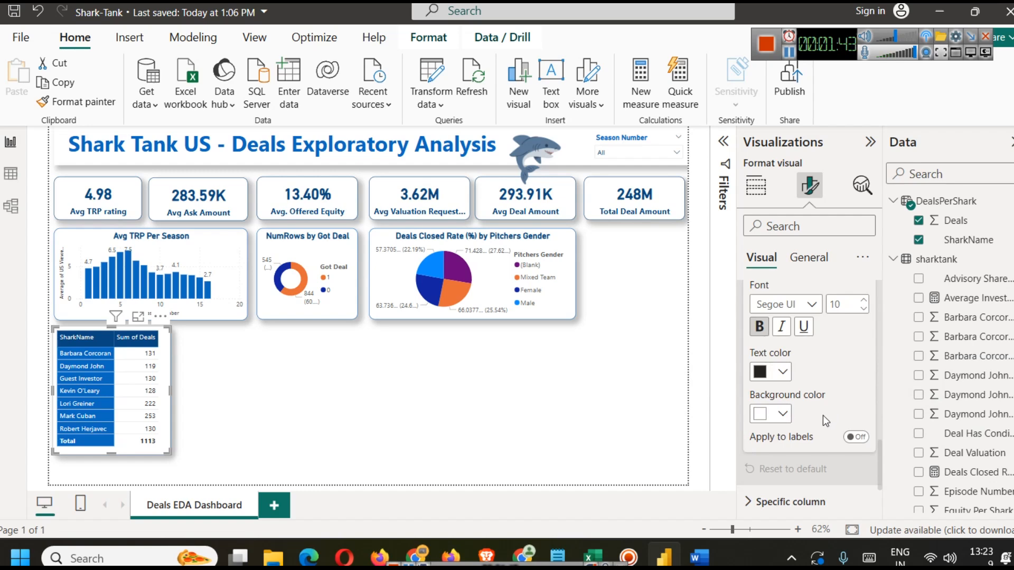
scroll(823, 417, up, 2)
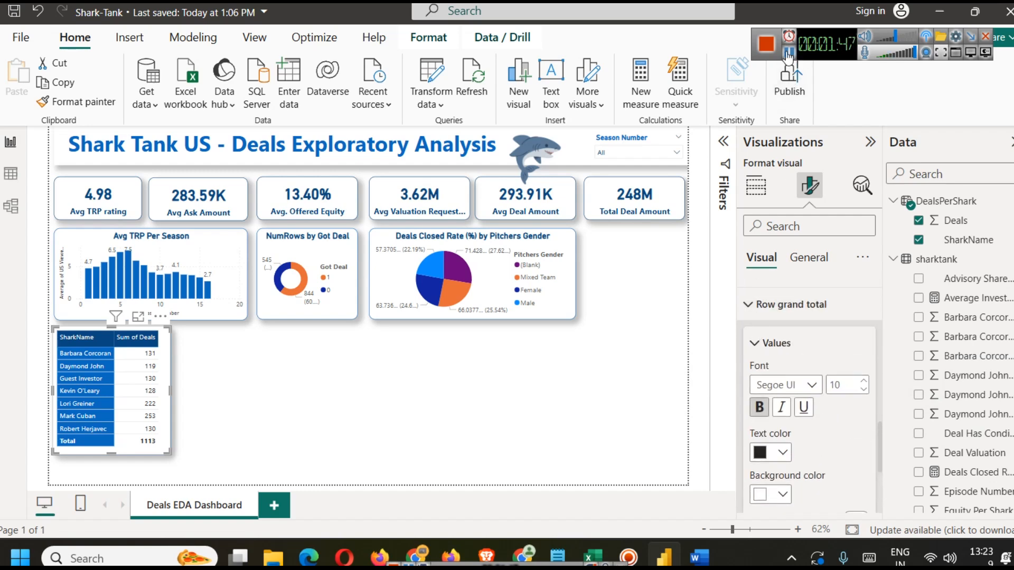
click(820, 305)
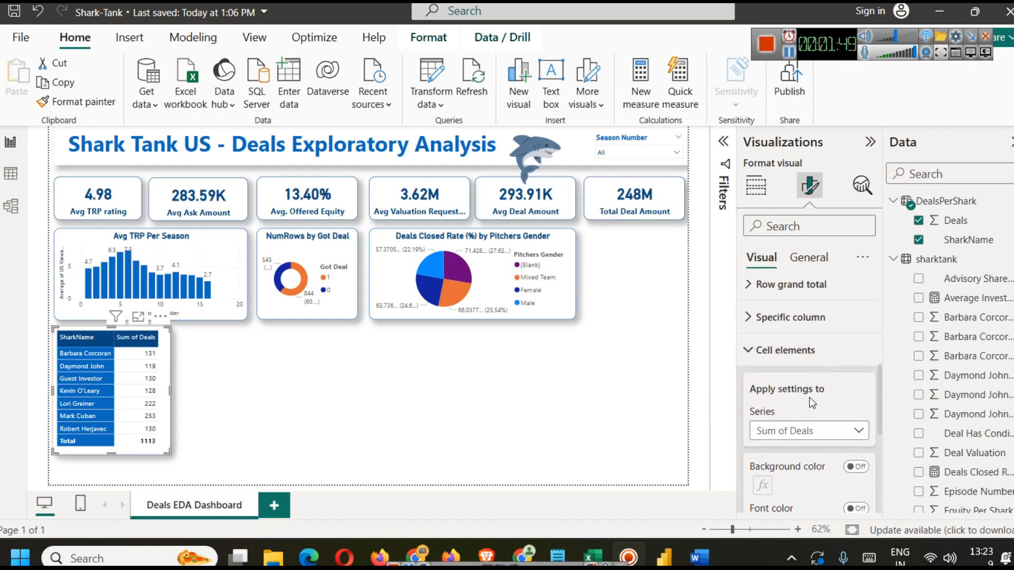
scroll(820, 357, down, 4)
scroll(820, 353, up, 2)
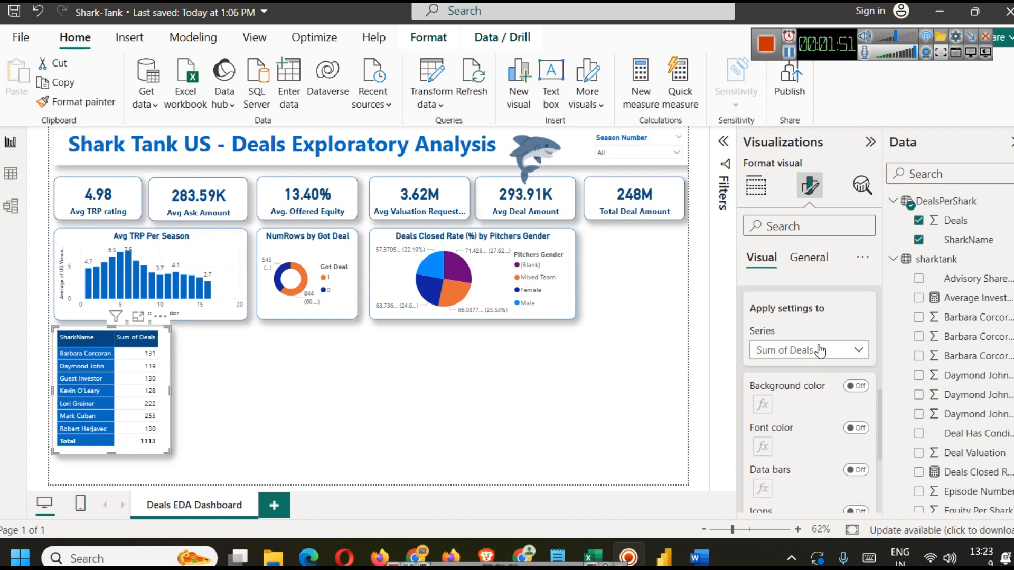
click(856, 386)
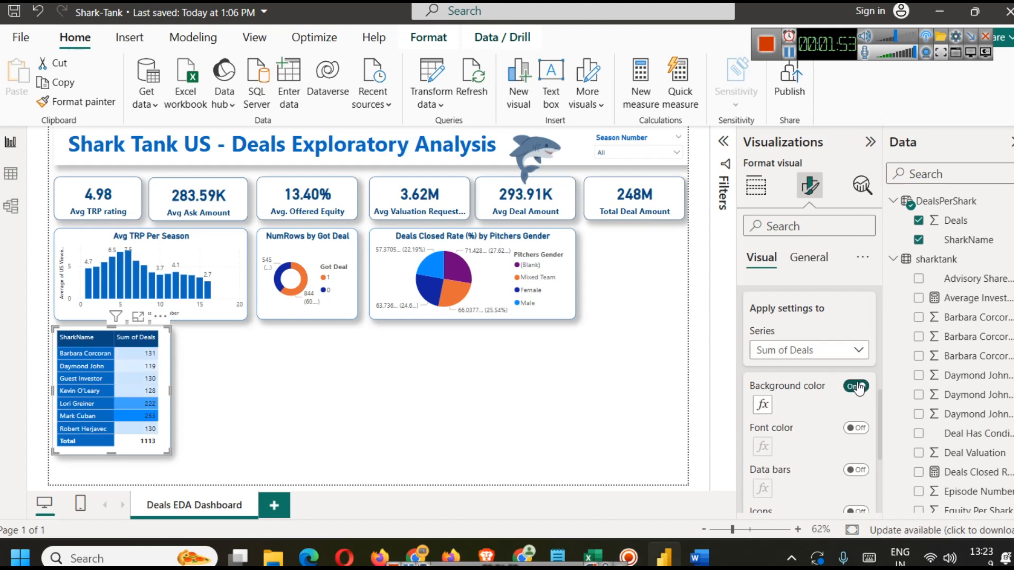
Step: Rename the table's Sum of Deals field to Num of Deals for this visual
click(397, 405)
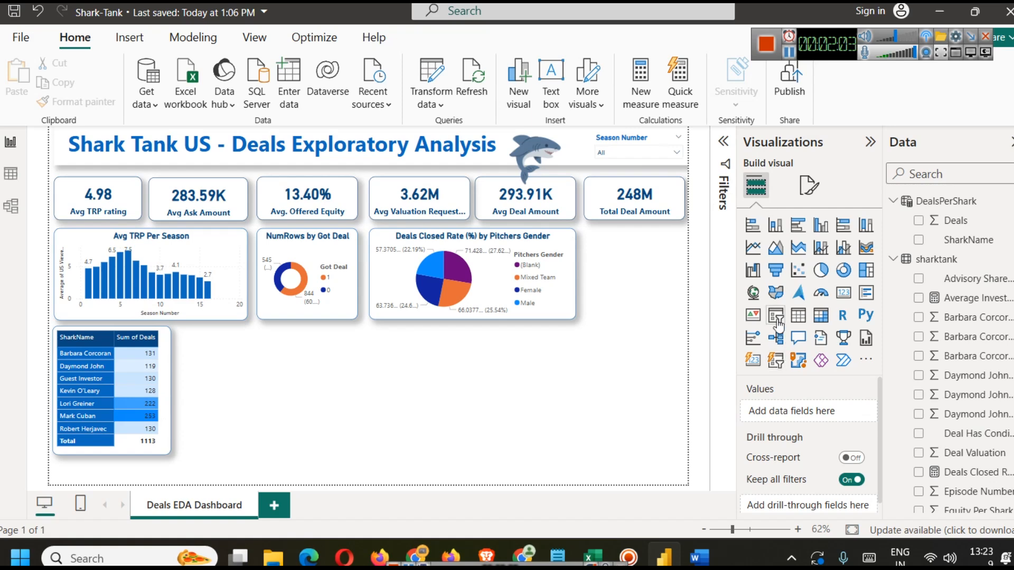
click(163, 423)
scroll(788, 409, down, 2)
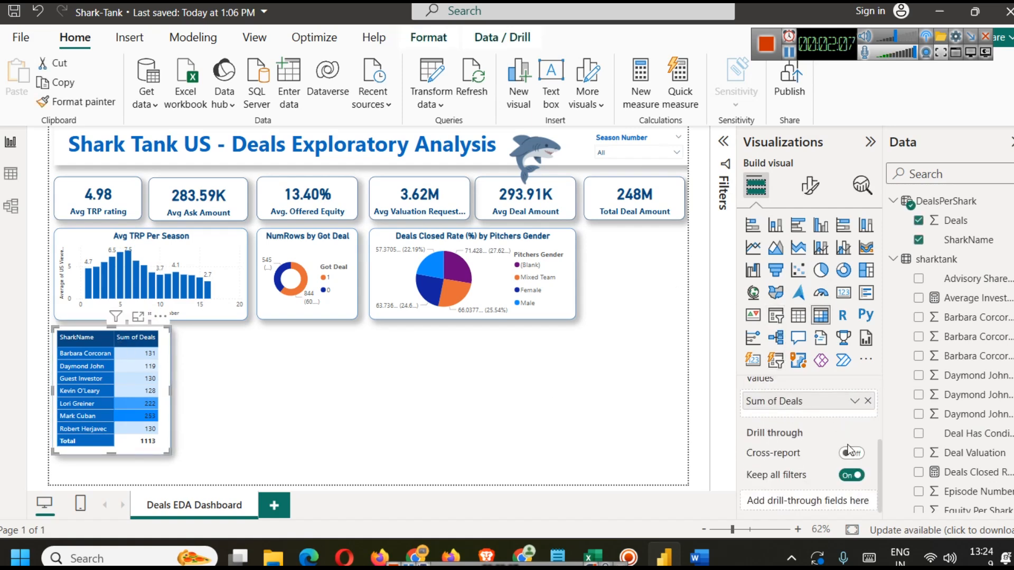
click(855, 402)
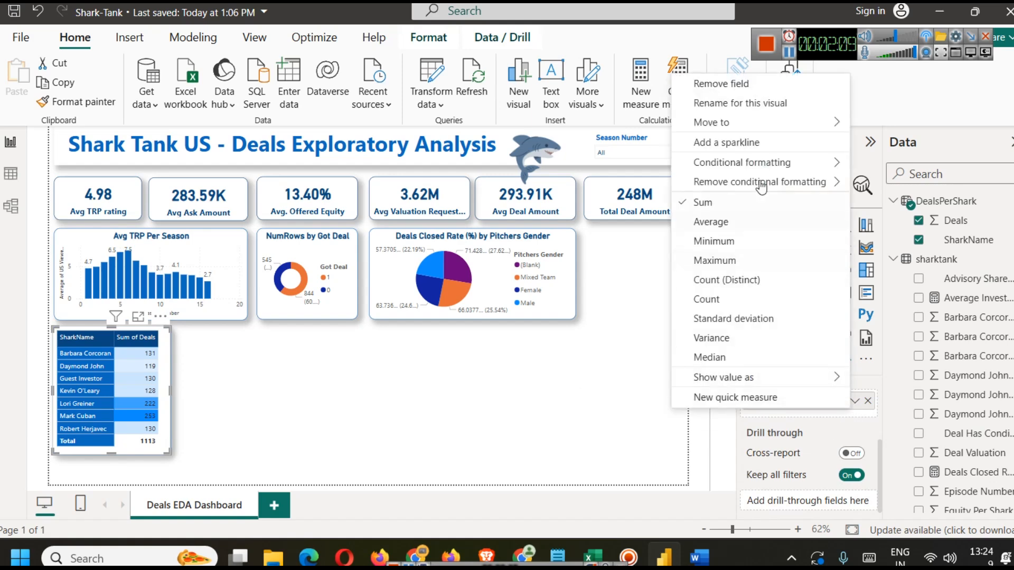
key(Home)
key(shift+Right)
key(shift+Right)
key(shift+Right)
key(Delete)
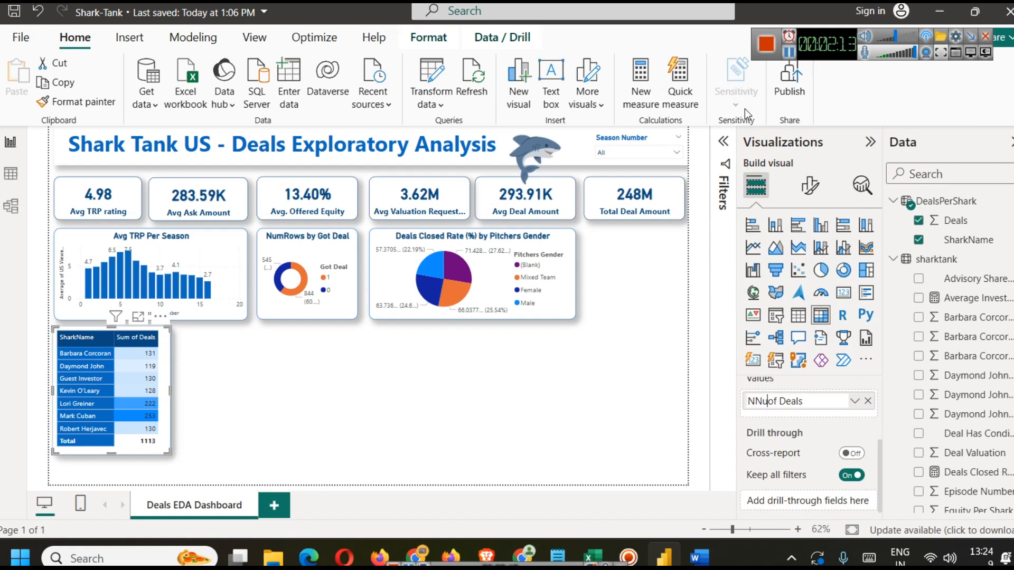
text(Num)
key(Return)
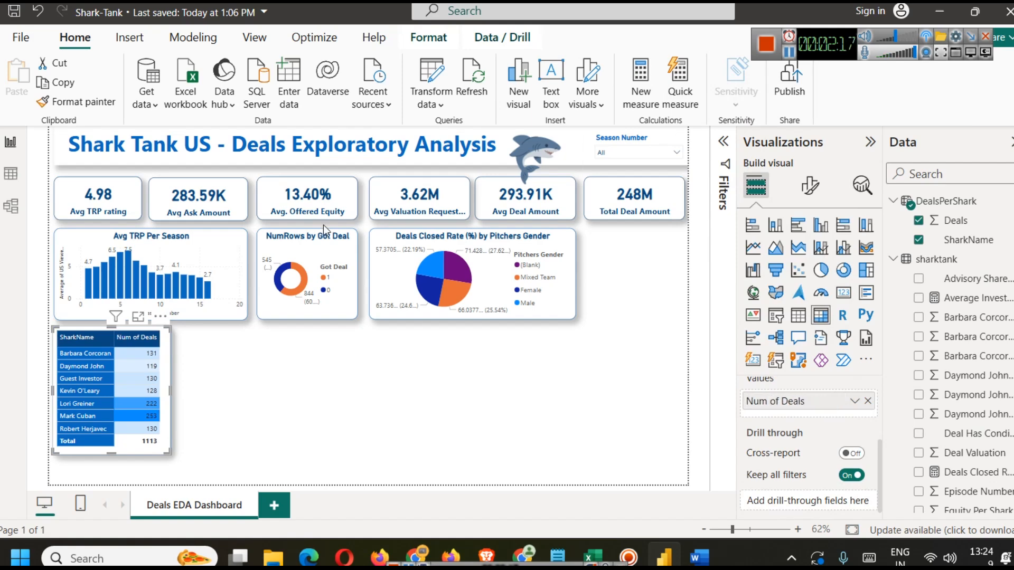
Step: Sort the shark deals table by Num of Deals in descending order
click(311, 354)
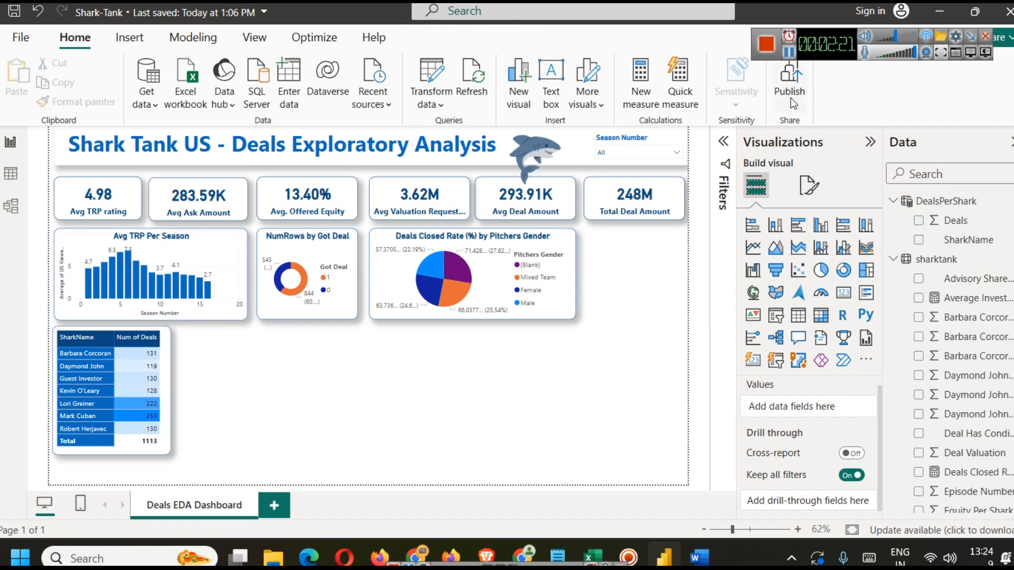
click(133, 338)
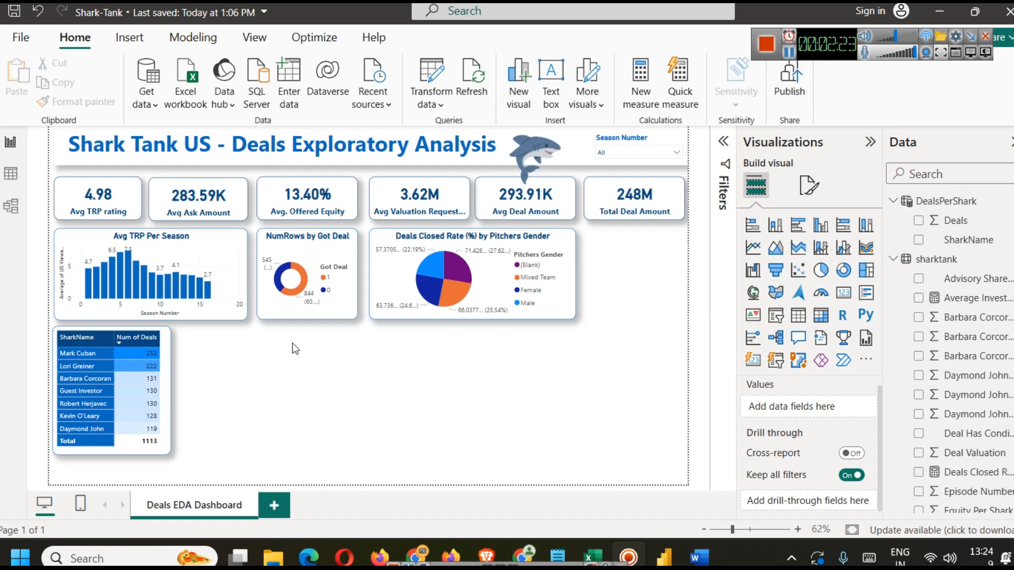
click(133, 340)
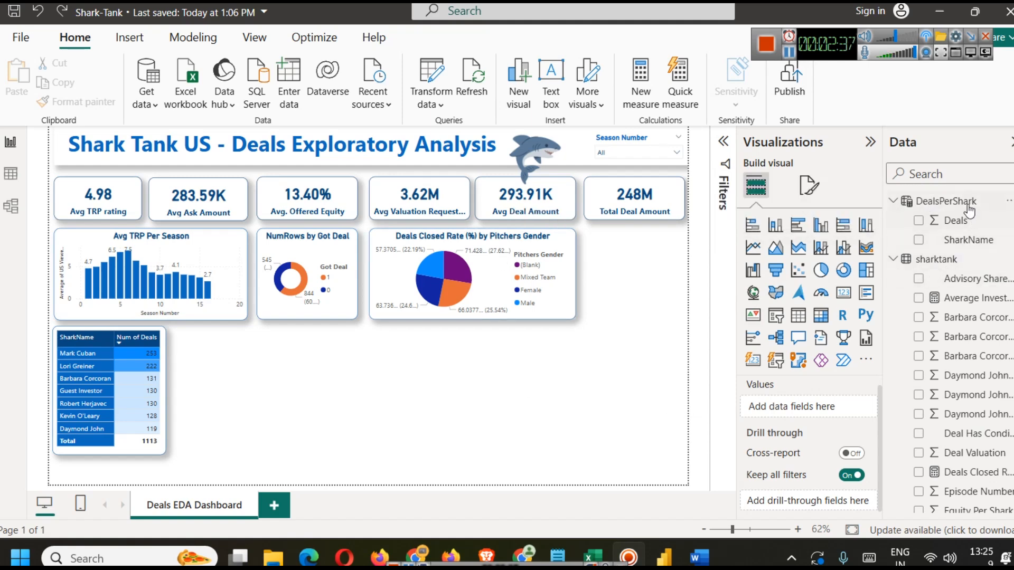
Step: Review the DealsPerShark and sharktank tables in the data and model views before returning to the report
click(23, 177)
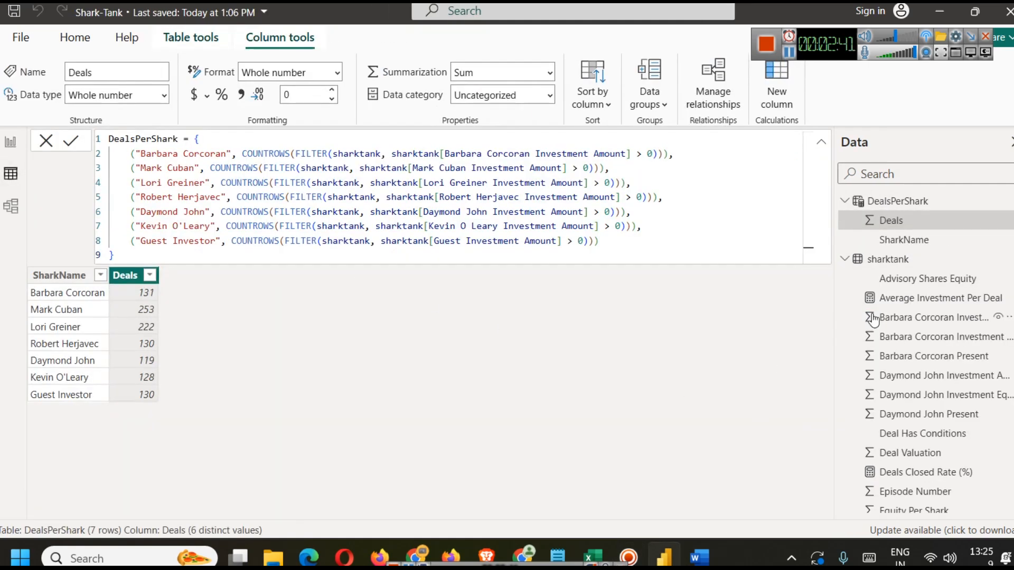
click(888, 259)
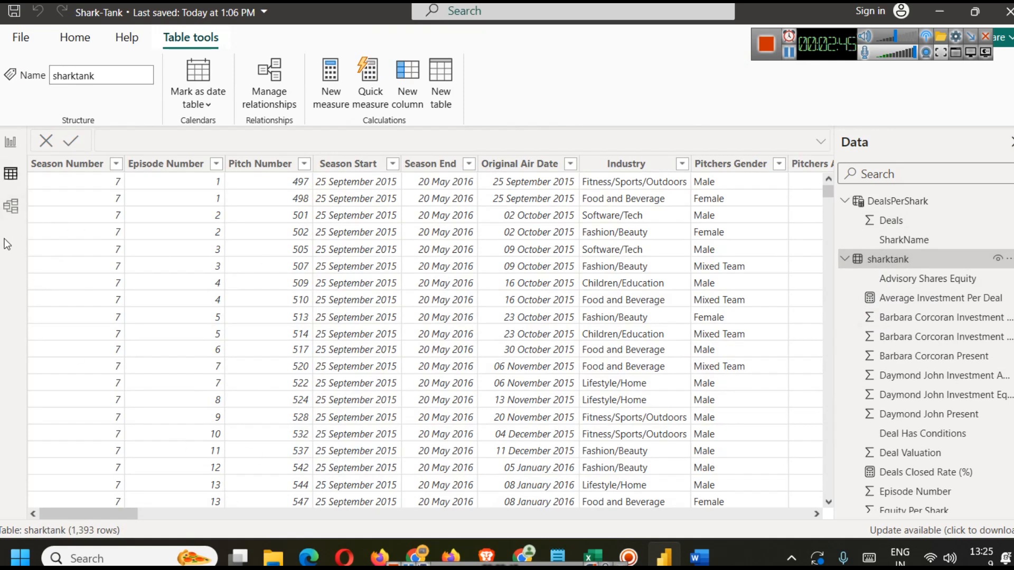
click(11, 206)
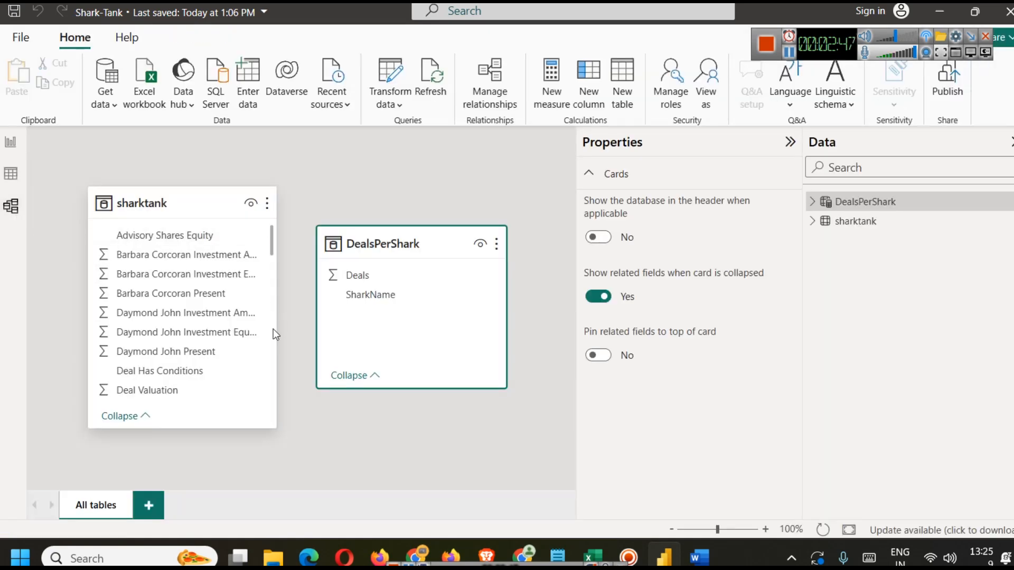
click(11, 142)
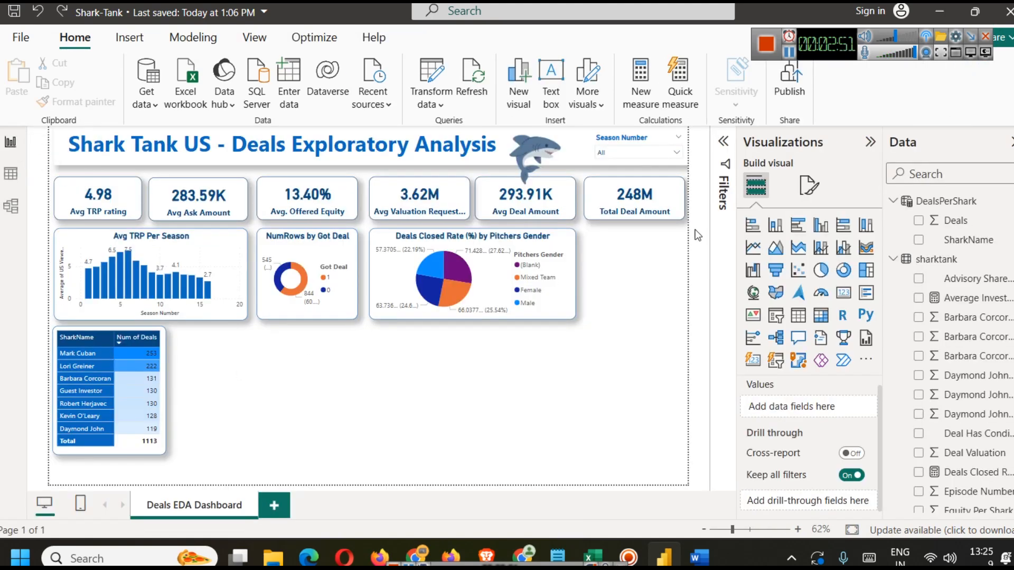
Step: Test the Season Number slicer by selecting season 2 and then clearing the selection
click(676, 152)
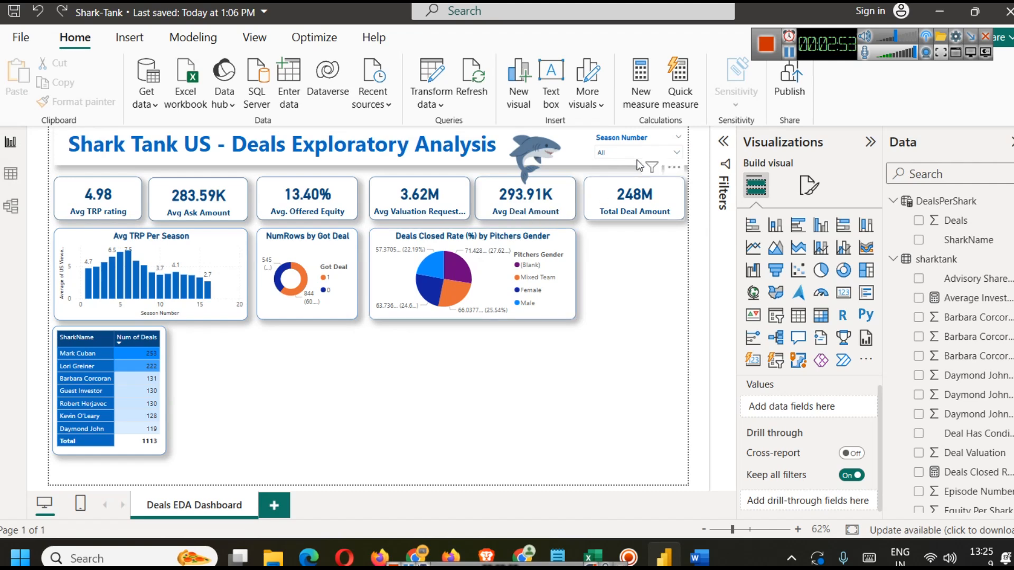
click(614, 184)
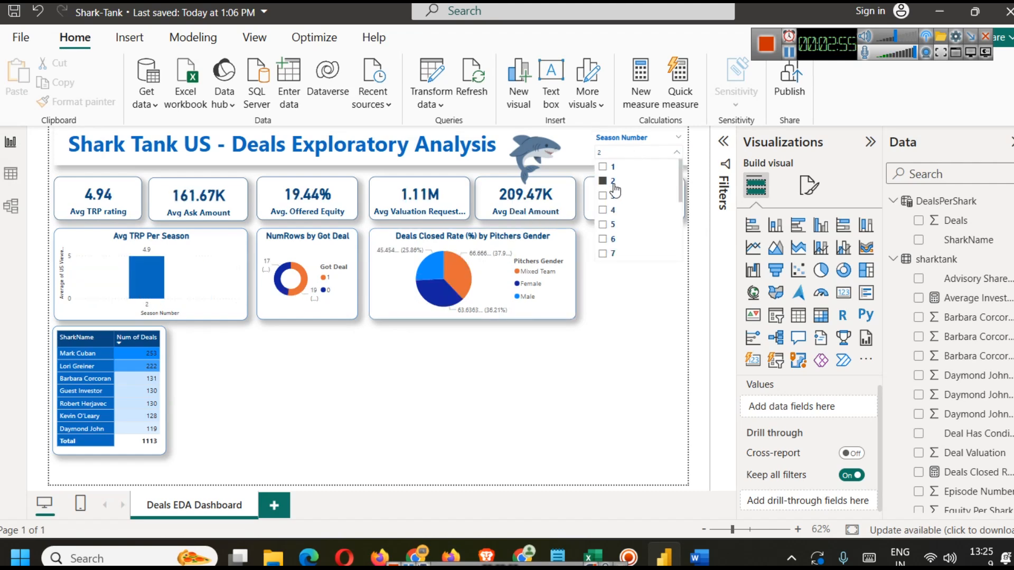
click(614, 183)
click(625, 370)
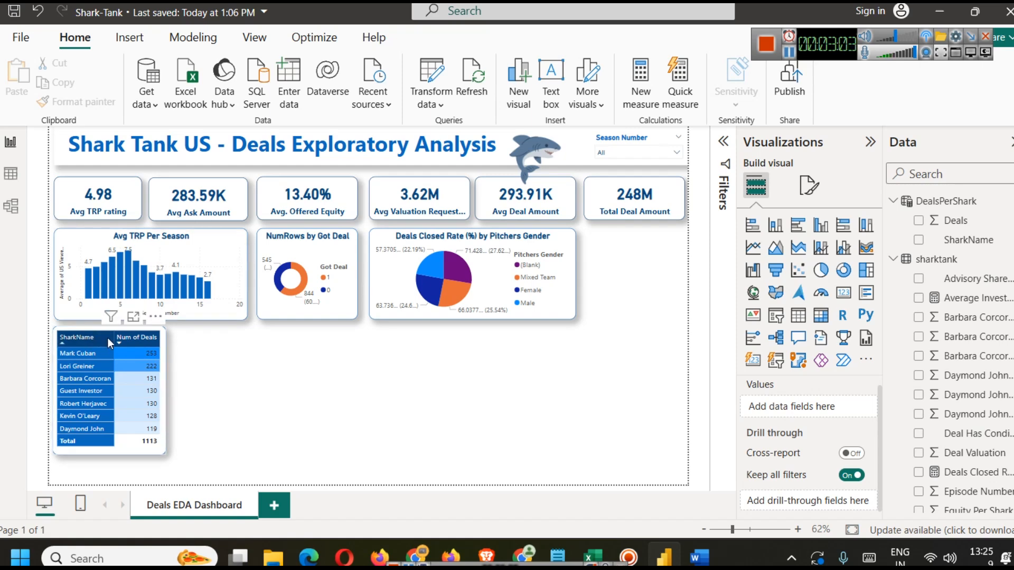
Step: Check the Industry column in the sharktank data table, then return to the report page
click(789, 54)
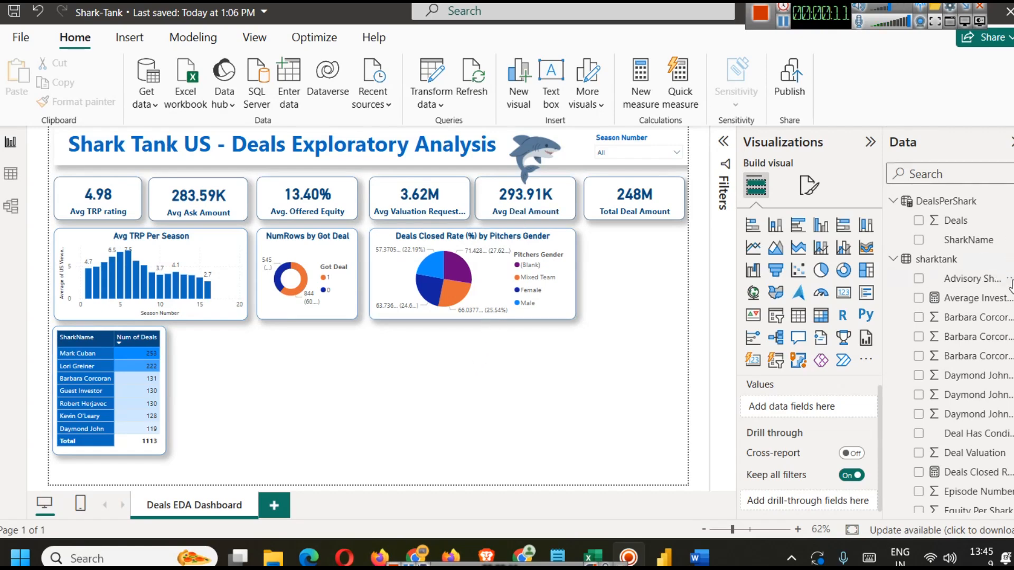
scroll(1010, 285, down, 4)
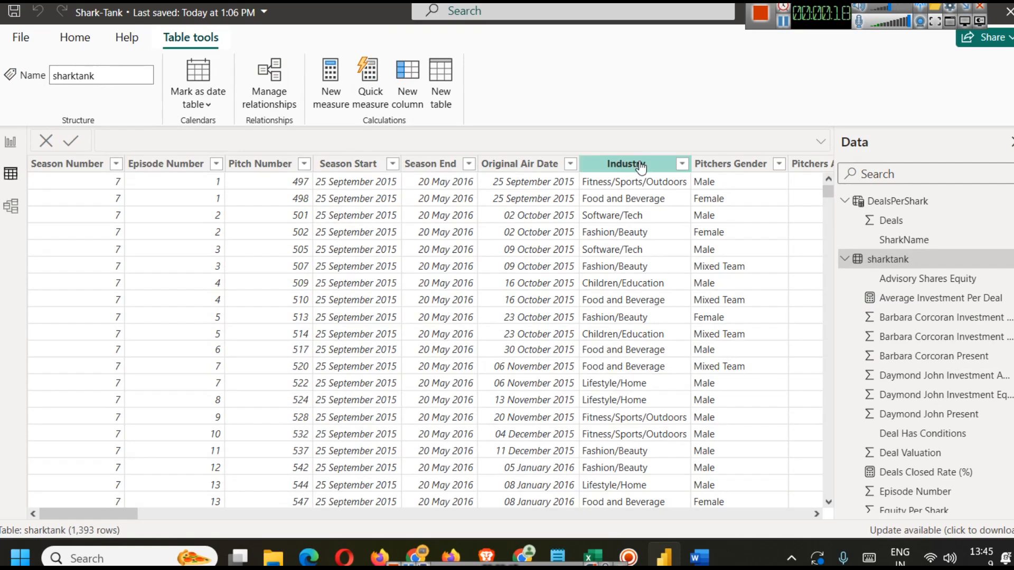
click(640, 160)
click(11, 144)
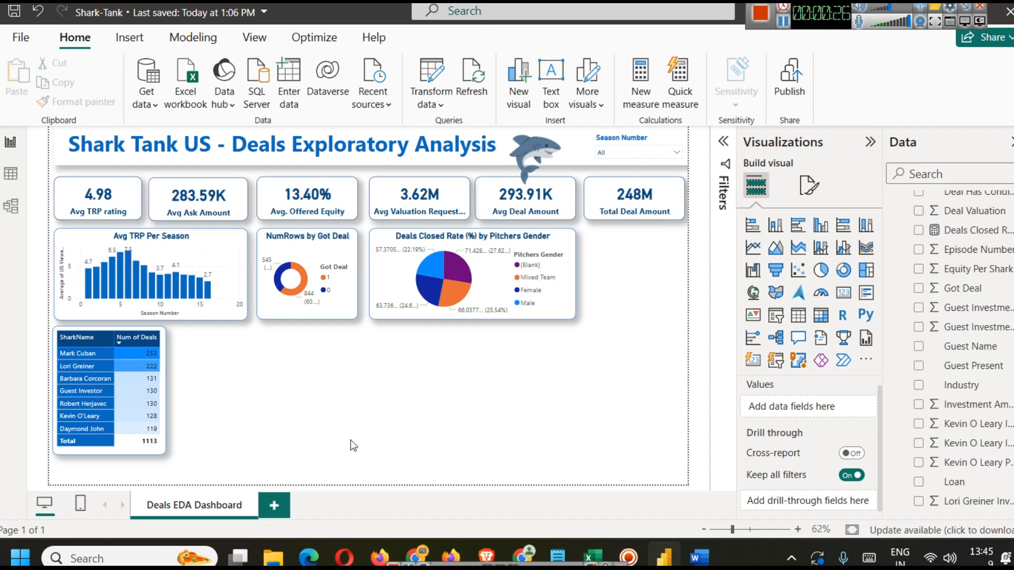
Step: Insert a clustered column chart beside the shark deals table and resize it to fit the space
click(783, 226)
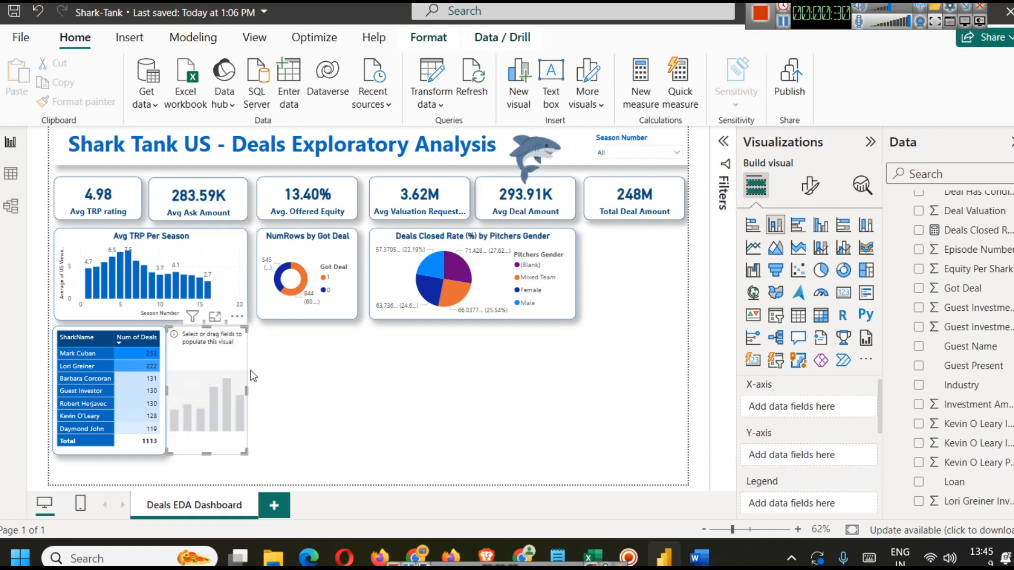
drag(245, 387, 357, 396)
drag(245, 396, 248, 397)
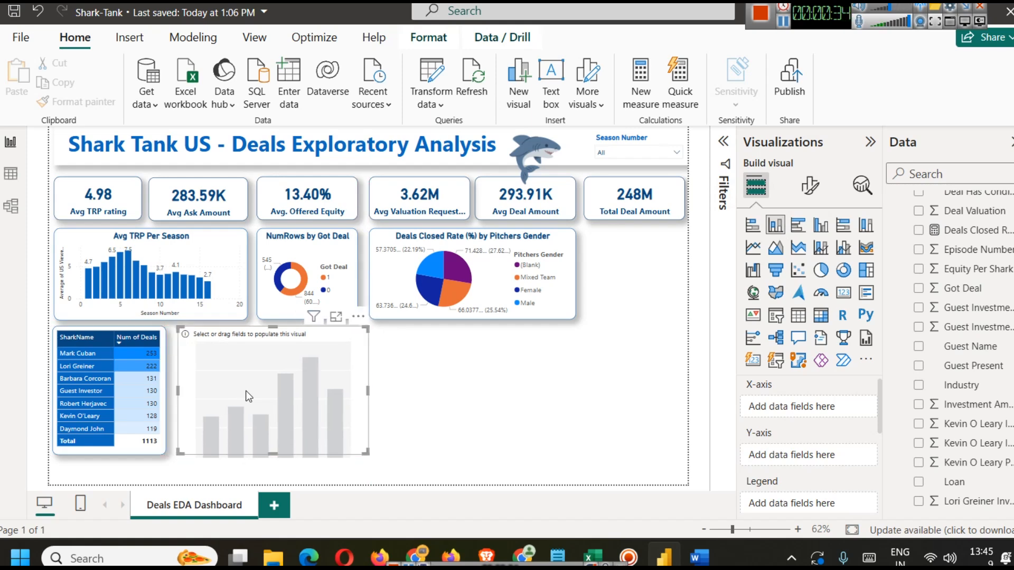
drag(368, 390, 357, 389)
click(417, 403)
click(257, 388)
Step: Copy the Avg TRP Per Season chart's formatting onto the new column chart with Format Painter
click(79, 102)
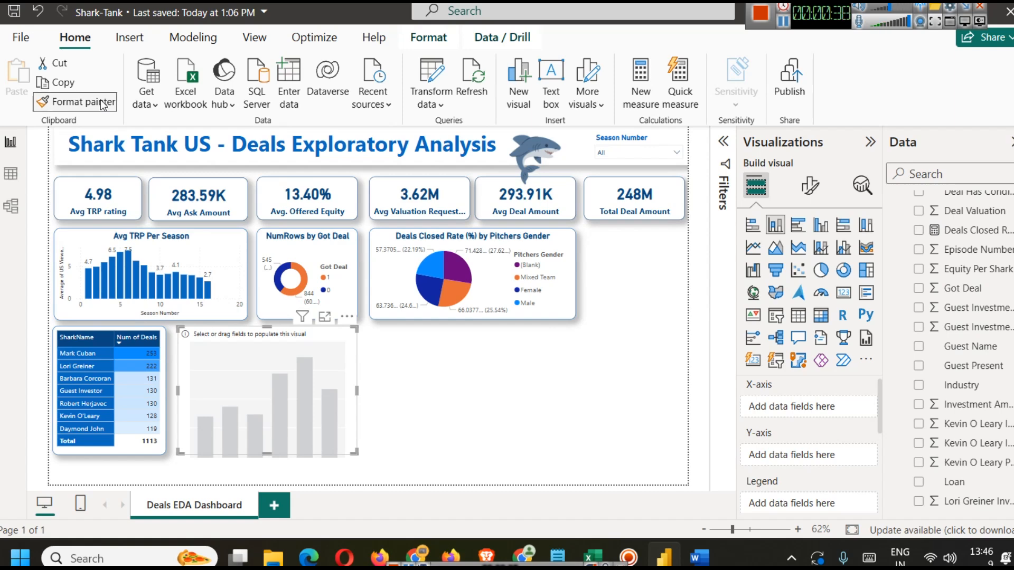
click(186, 319)
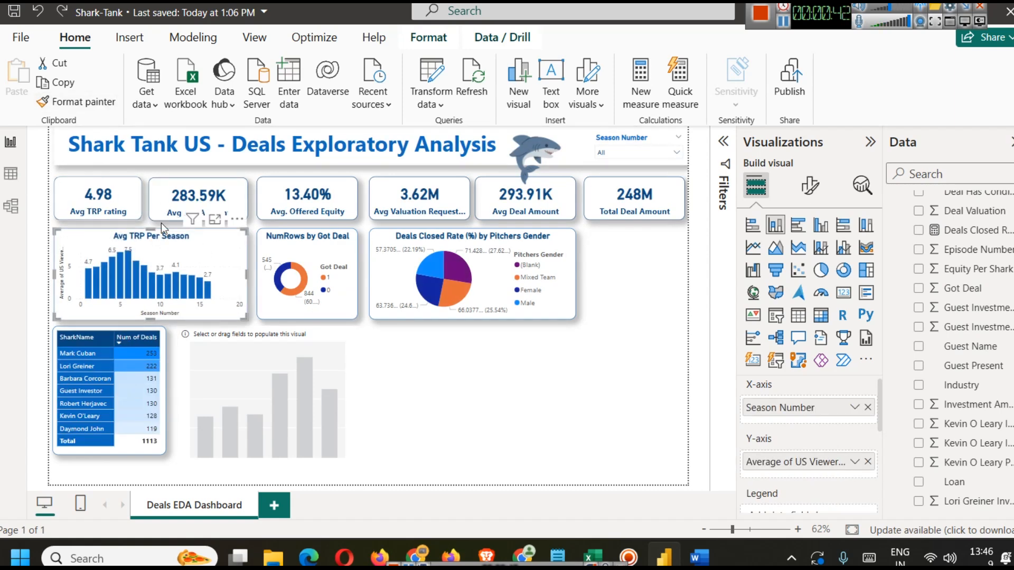
click(87, 103)
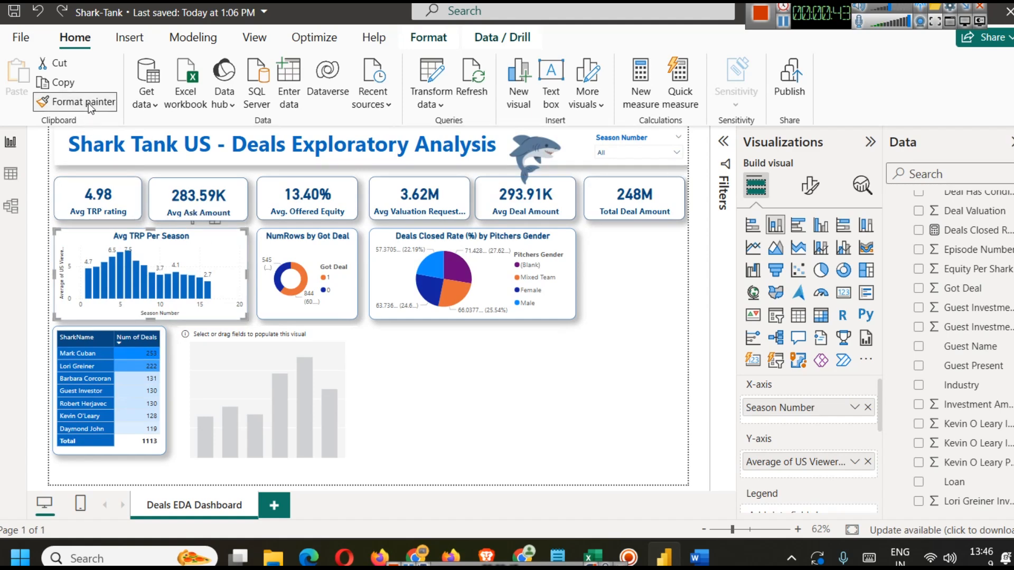
click(231, 396)
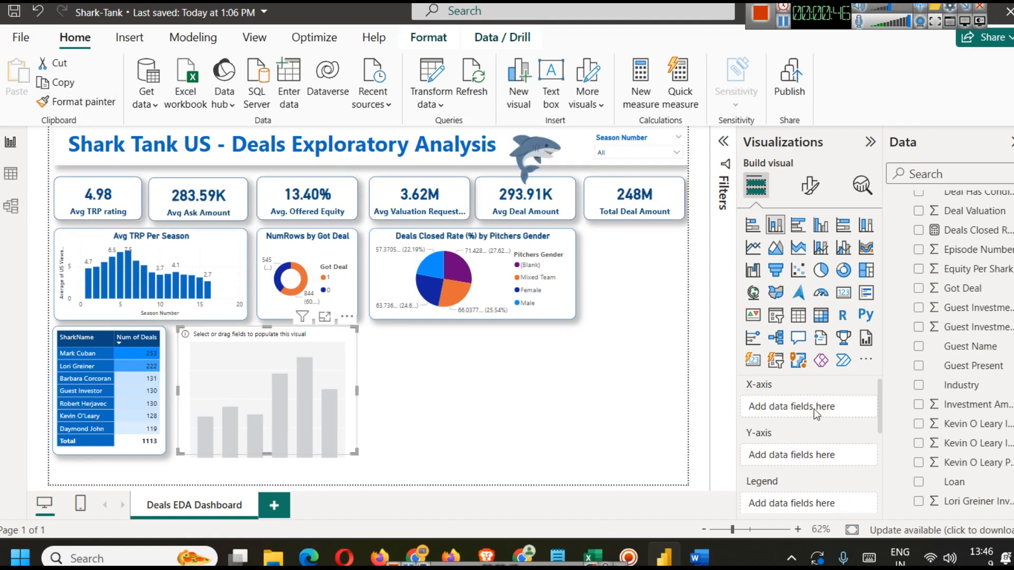
Step: Add the Industry field to the new column chart's X-axis
drag(985, 390, 798, 408)
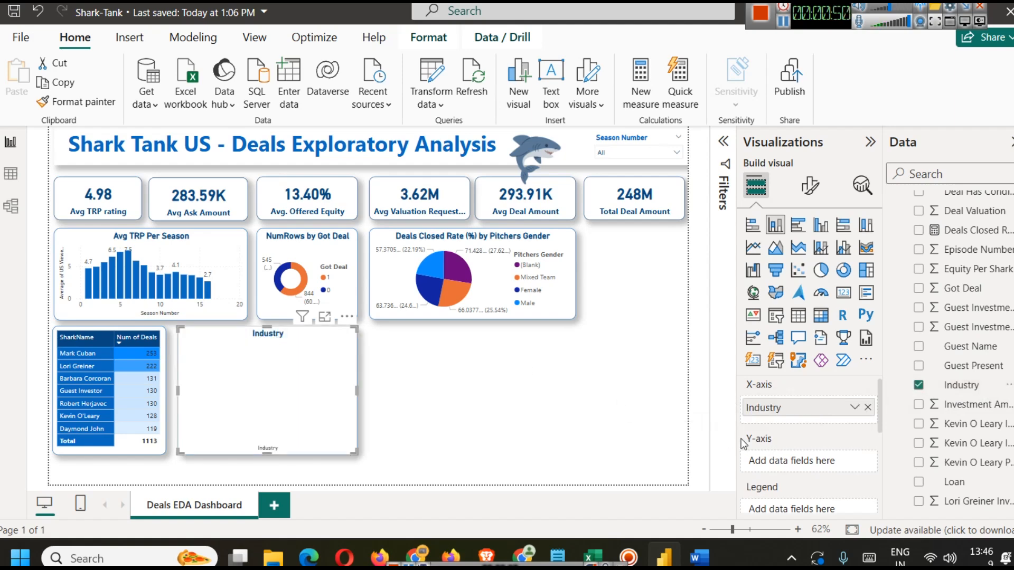
scroll(945, 378, up, 5)
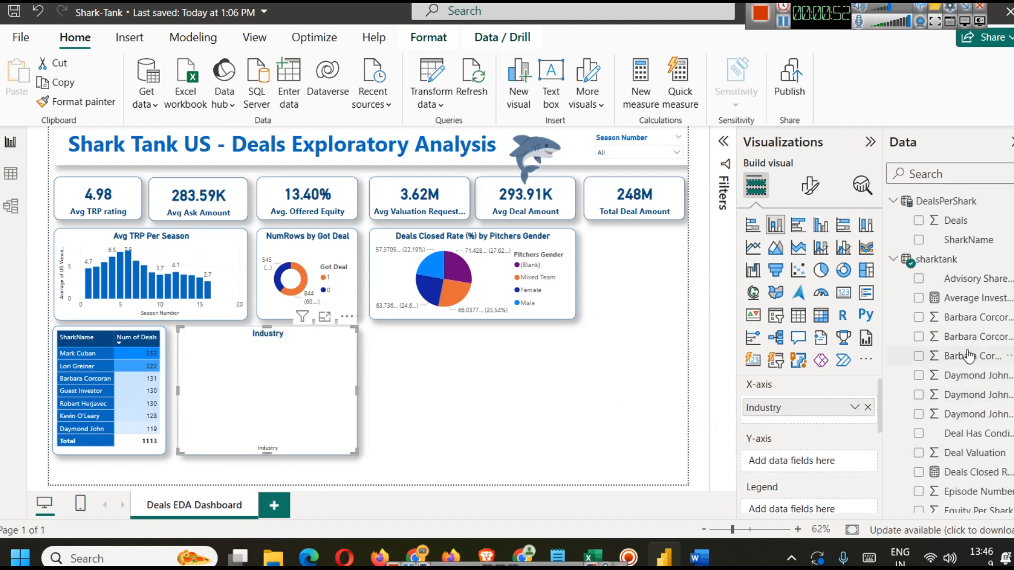
Step: Add Total Deal Amount to the new column chart's Y-axis
click(907, 169)
text(tota)
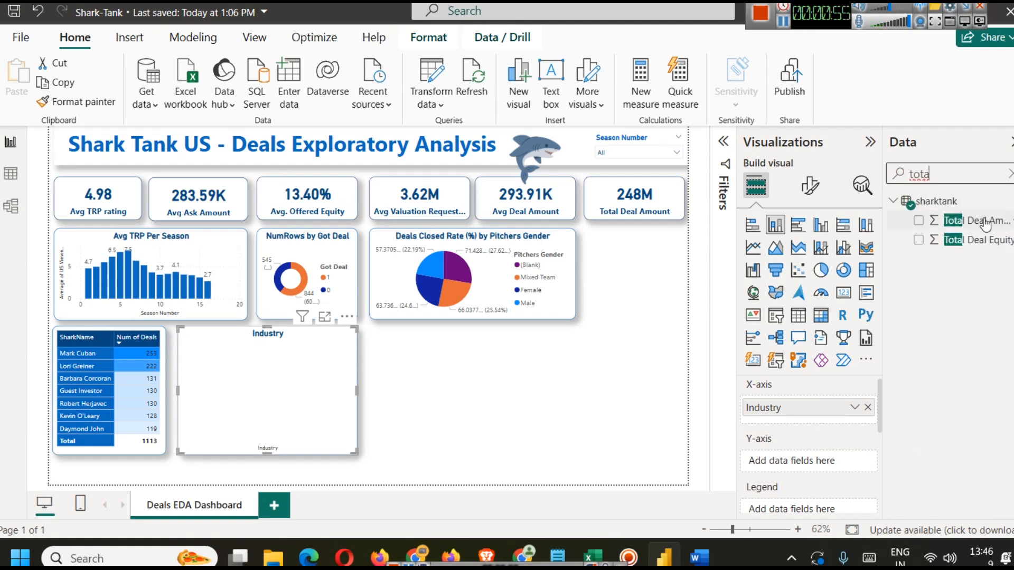
mouse_move(985, 223)
mouse_down()
mouse_move(753, 452)
mouse_move(792, 463)
mouse_up()
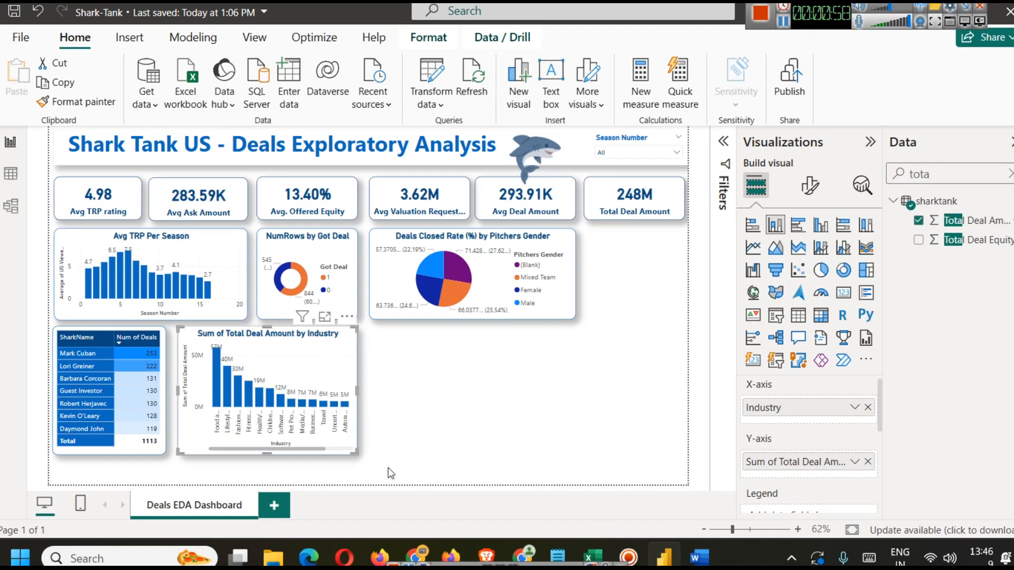
Step: Widen the Total Deal Amount by Industry chart toward the right
drag(357, 395, 418, 407)
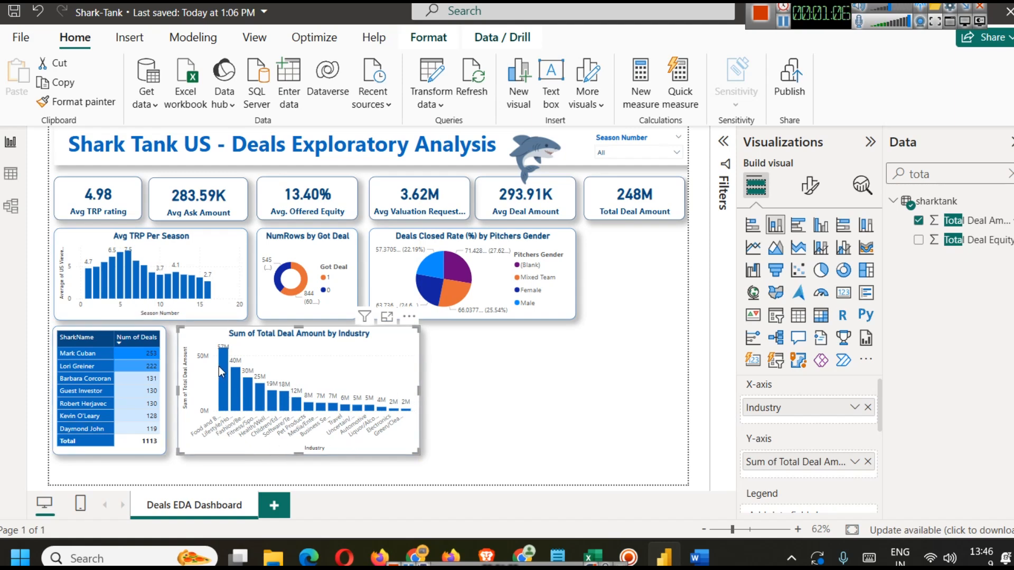
mouse_move(224, 364)
mouse_move(237, 382)
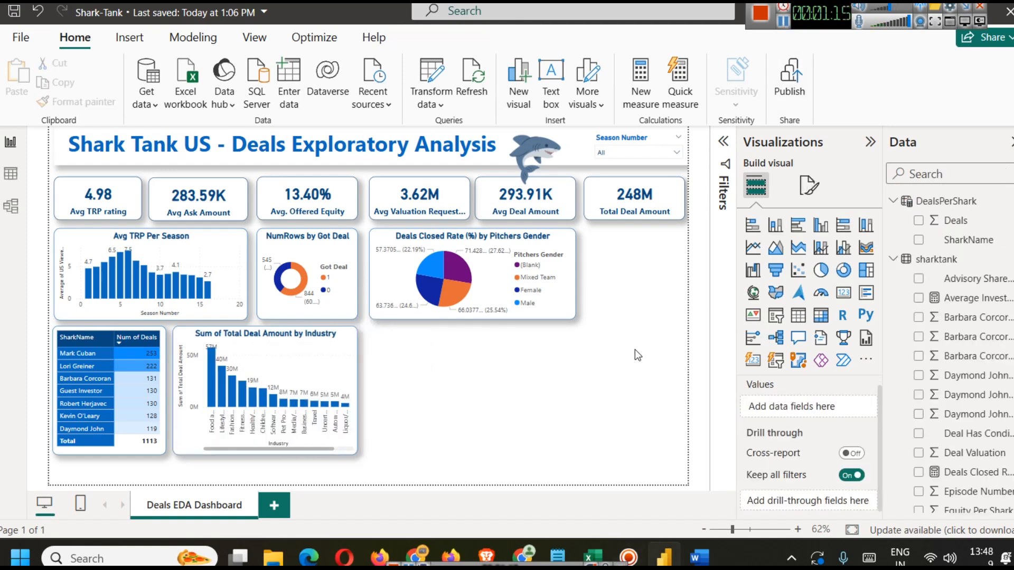
Step: Inspect the Royalty Deal column's values in the data view, then return to the report page
click(11, 176)
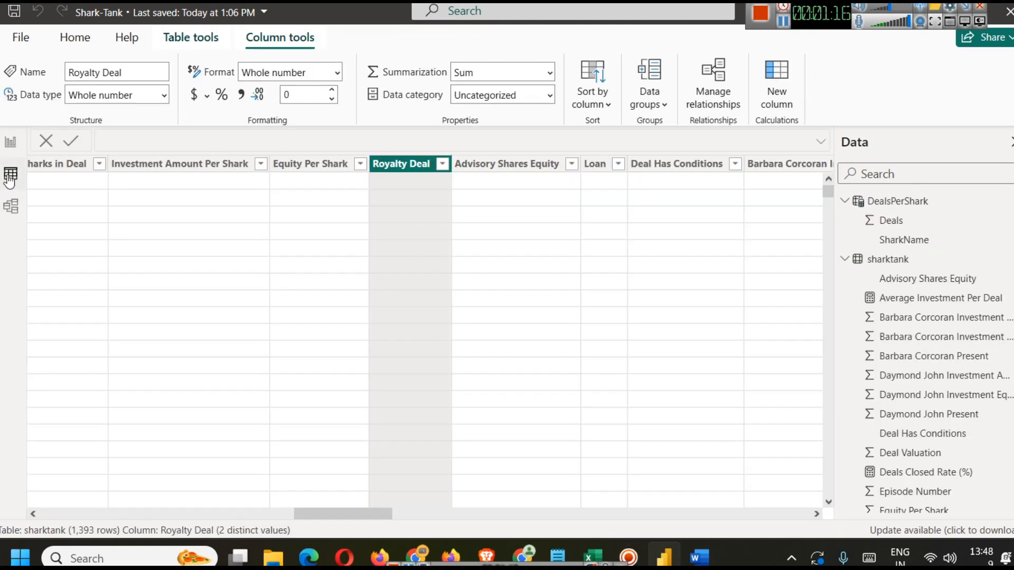
click(443, 165)
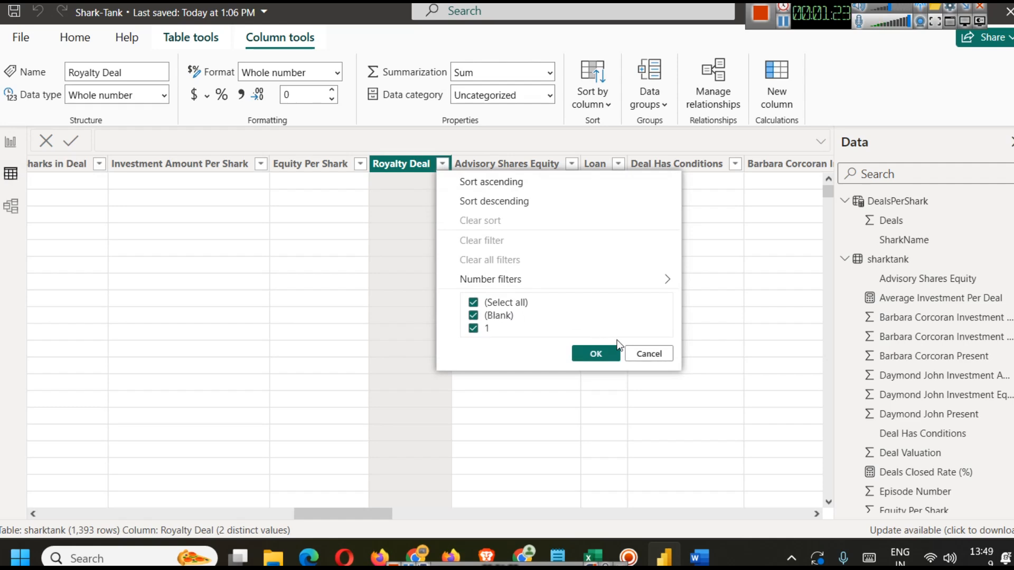
click(645, 355)
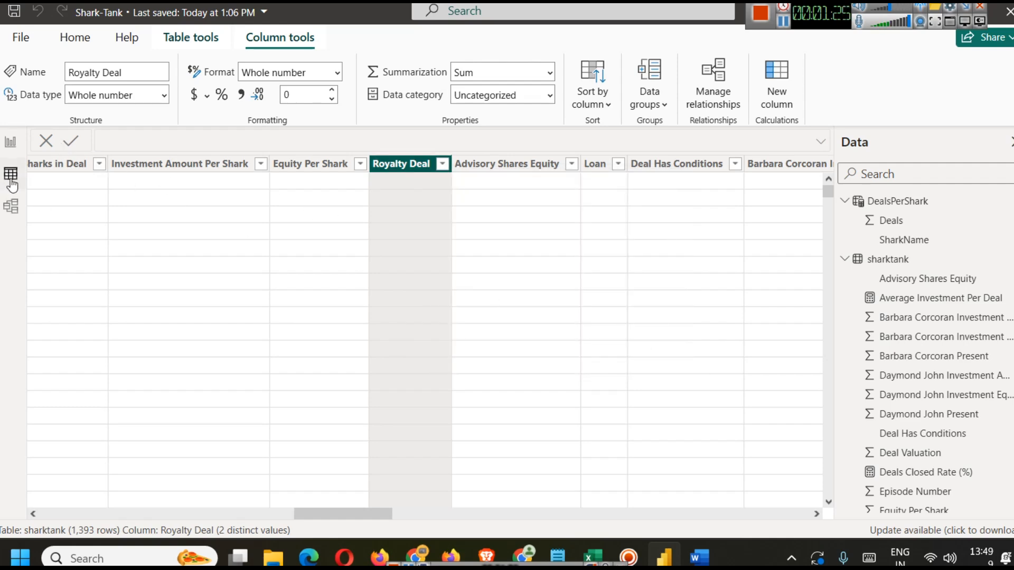
click(12, 144)
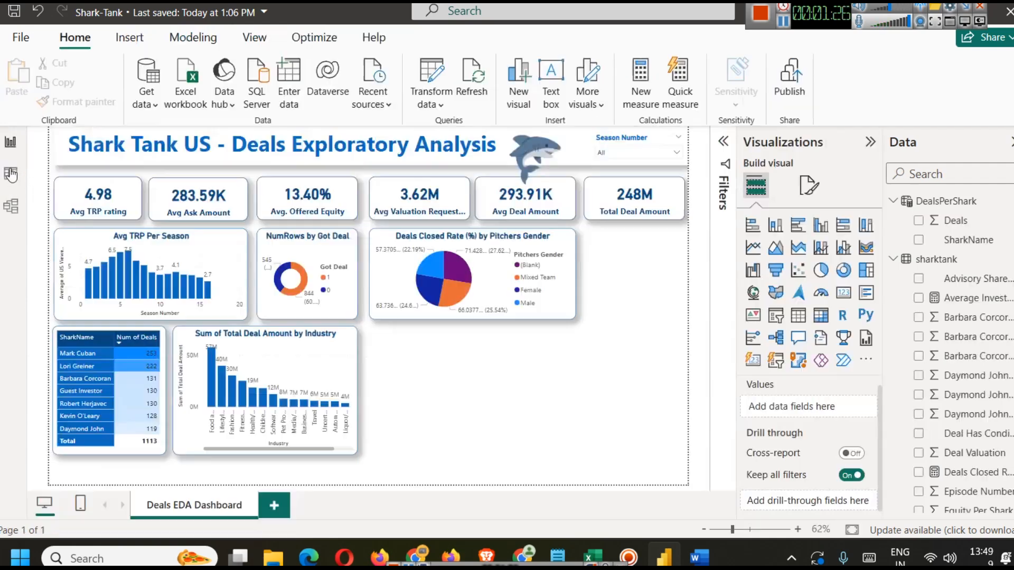
Step: Duplicate the Total Deal Amount card and place the copy directly below it
click(634, 198)
key(ctrl+c)
key(ctrl+v)
drag(629, 201, 625, 257)
click(626, 321)
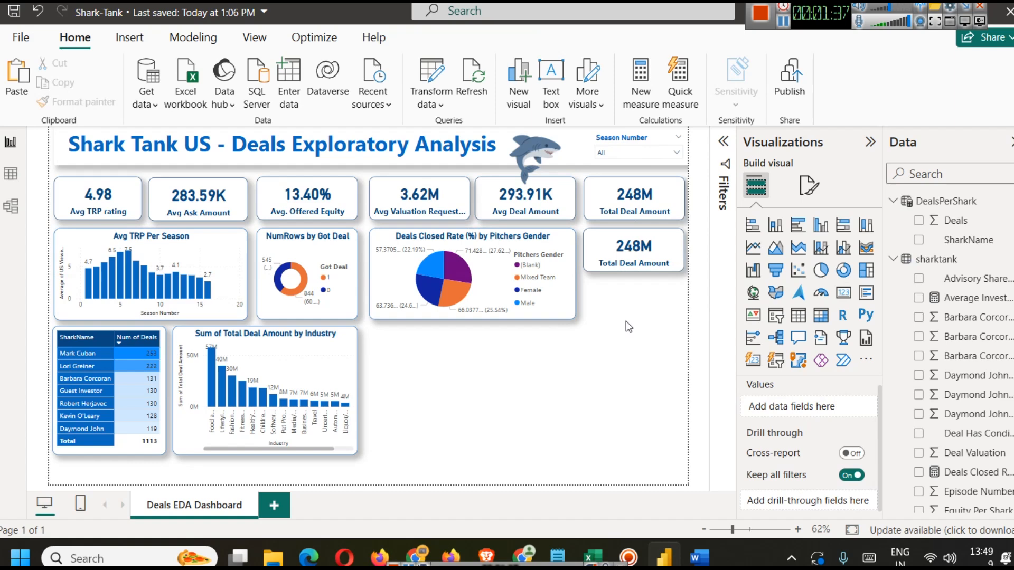
Step: Replace the copied card's field with Royalty Deal
scroll(954, 373, down, 10)
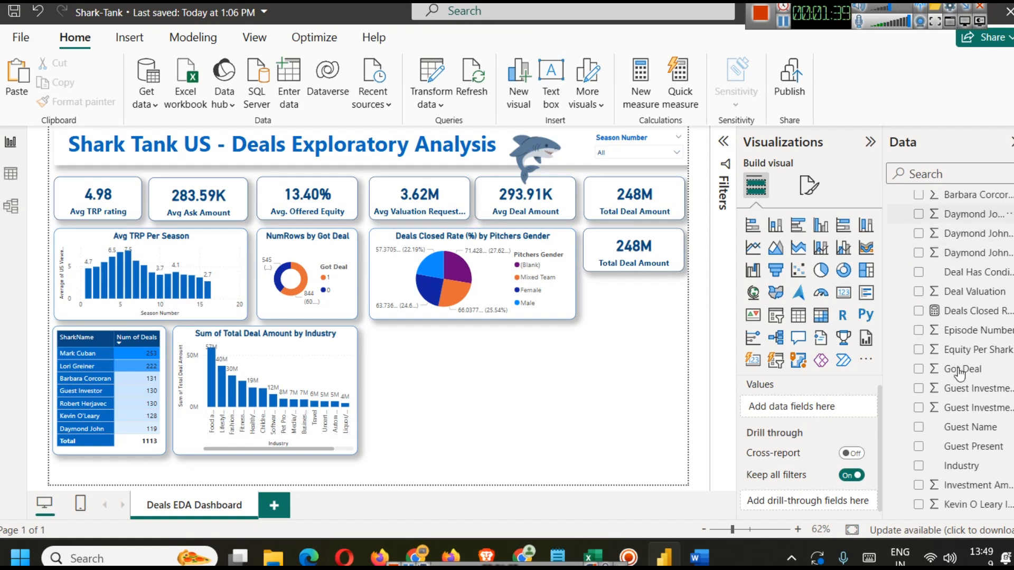
scroll(954, 373, down, 6)
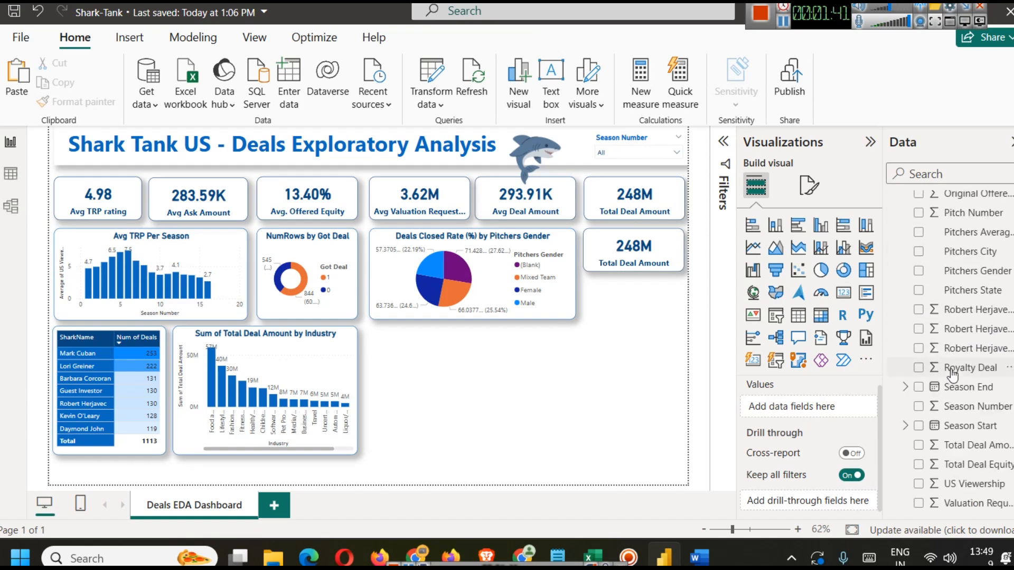
mouse_move(963, 371)
mouse_down()
mouse_move(793, 415)
mouse_move(954, 372)
mouse_up()
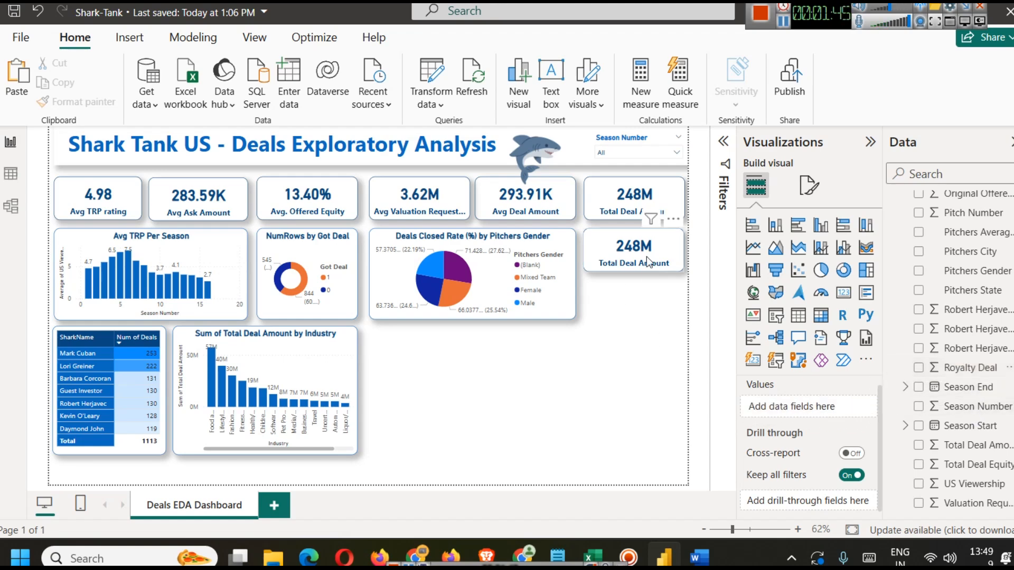
click(647, 256)
click(868, 407)
drag(960, 372, 824, 411)
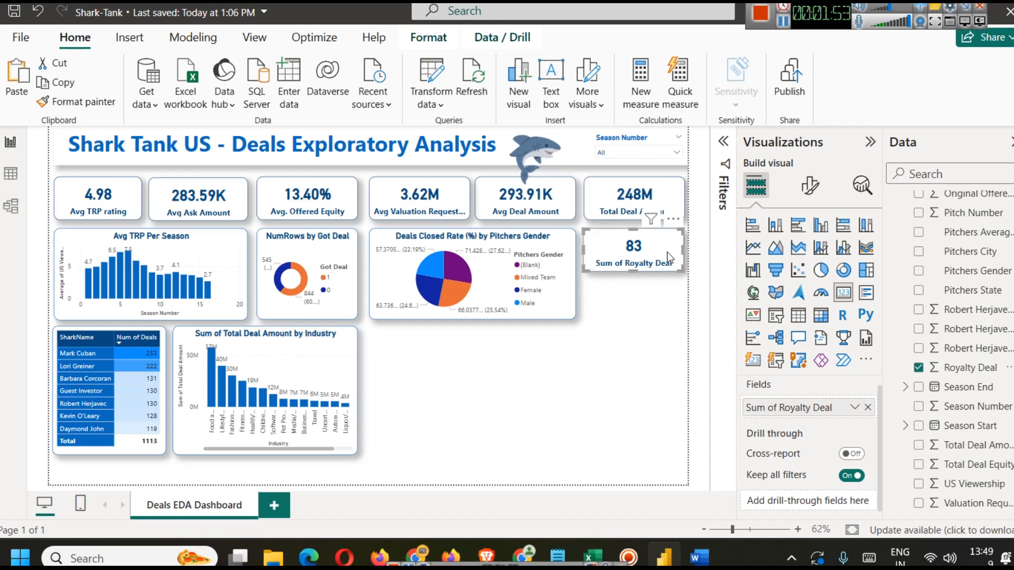
Step: Open the Royalty Deal filter card in the Filters pane and close the pane again
click(723, 141)
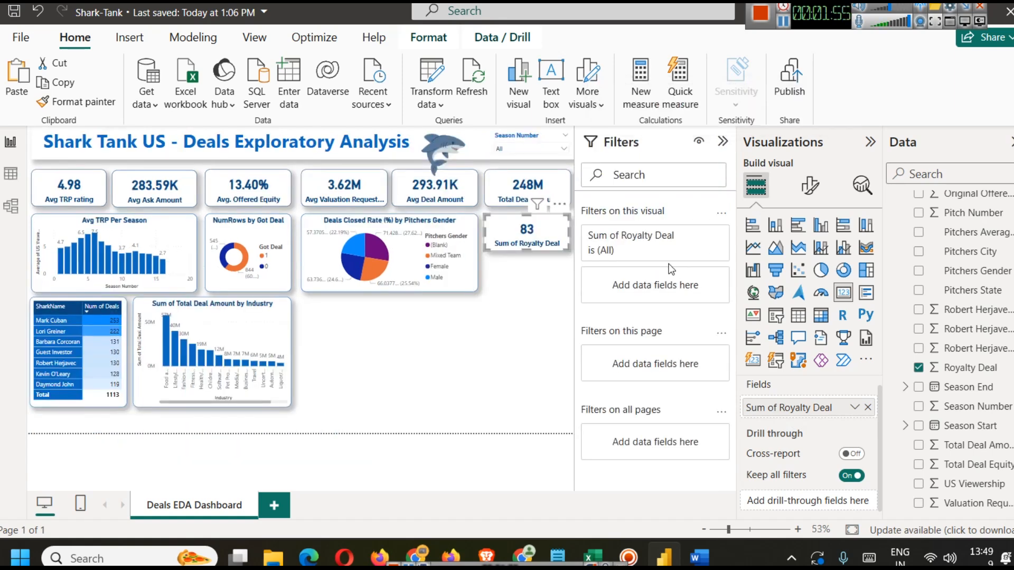
click(699, 235)
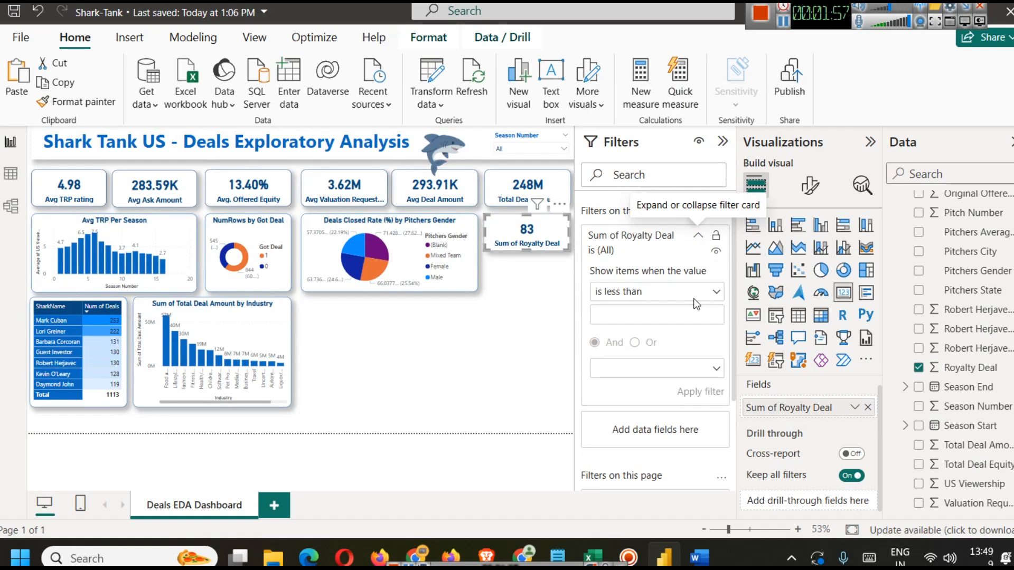
click(698, 235)
click(723, 141)
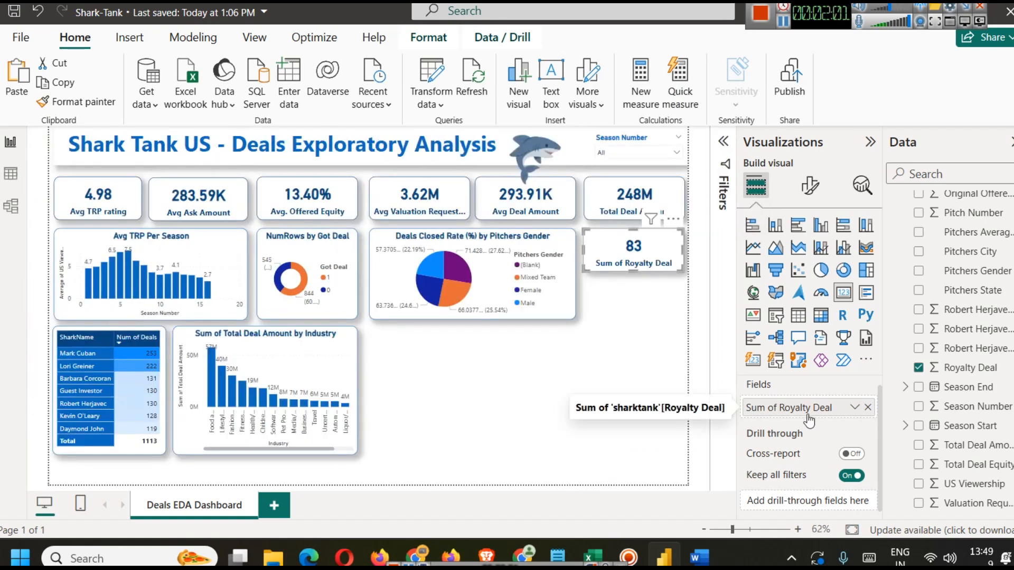
Step: Rename the card's field for this visual to Num of Royalty Deal
click(855, 407)
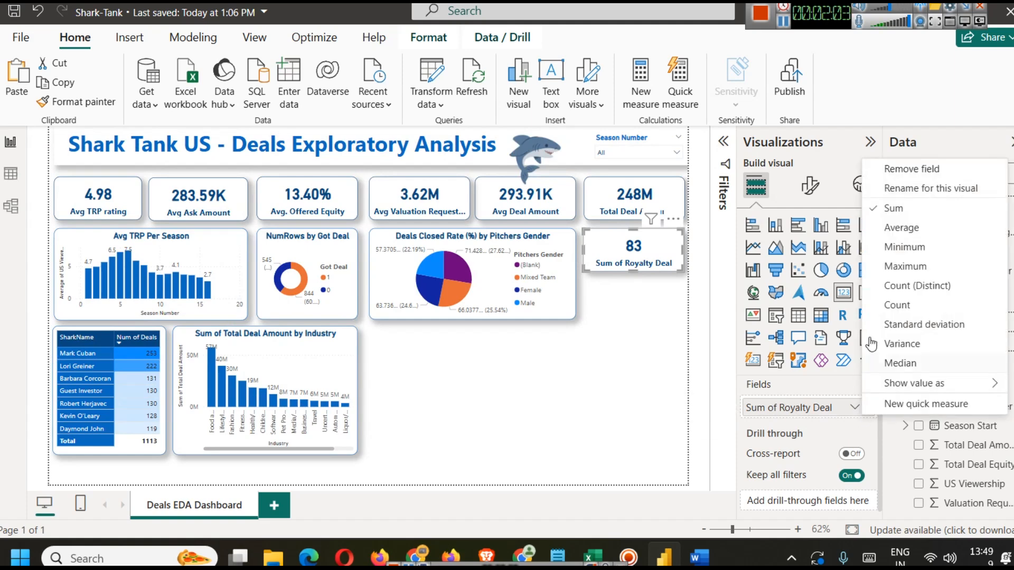
click(931, 186)
key(Home)
key(shift+Right)
key(shift+Right)
key(shift+Right)
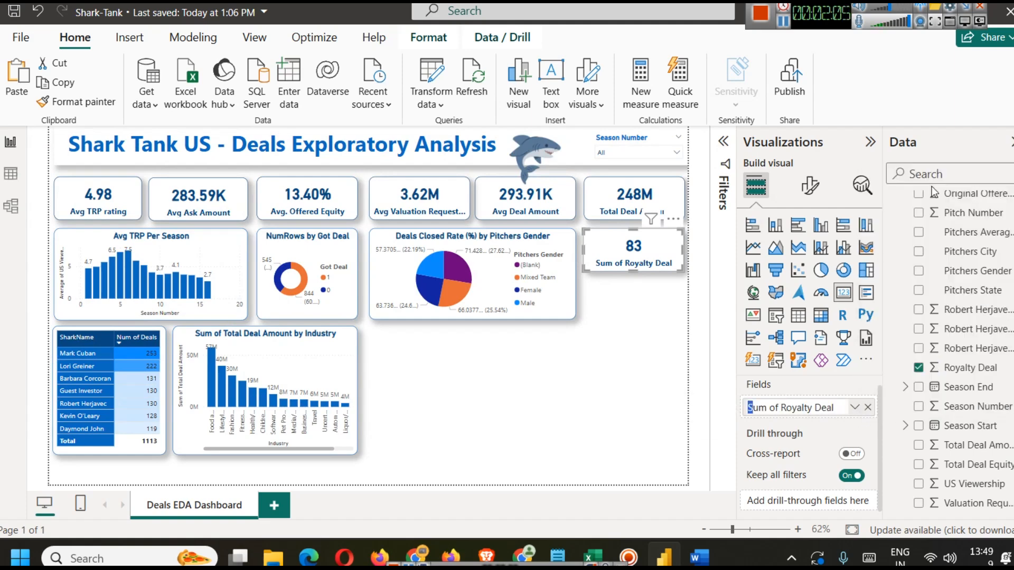
text(Num)
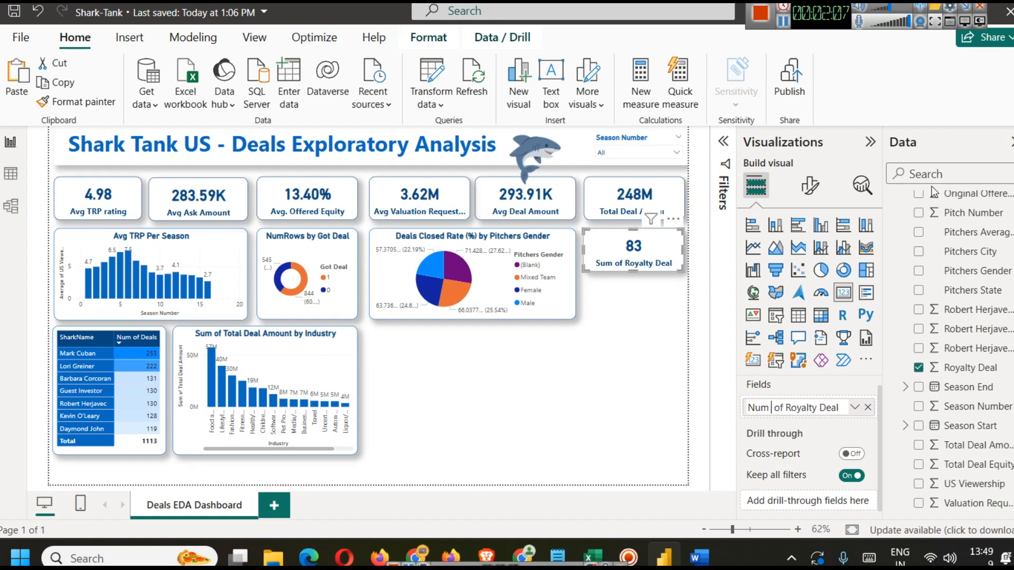
key(Return)
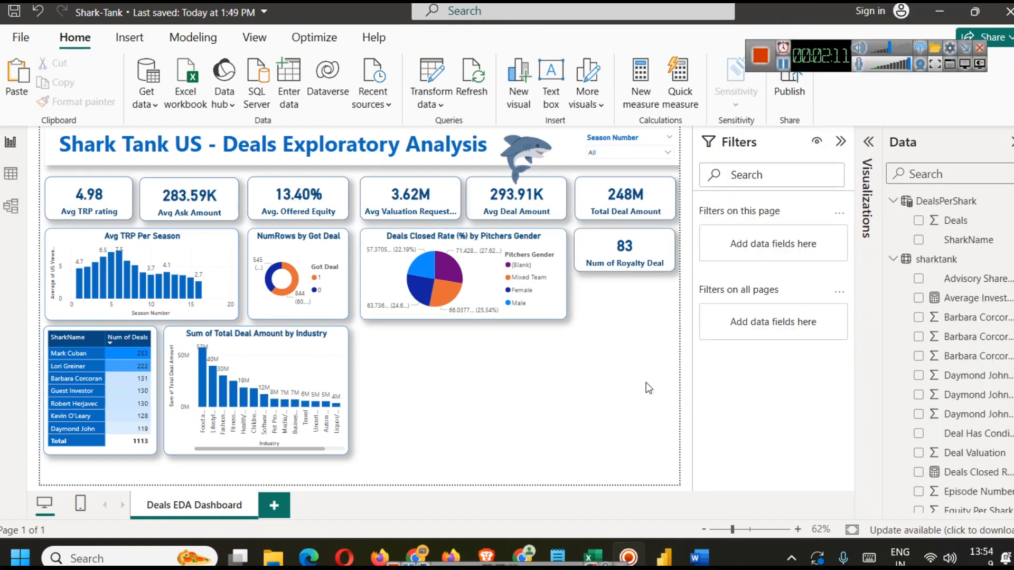
Step: Insert a map visual beside the industry chart and copy the column chart's formatting onto it with Format Painter
click(871, 143)
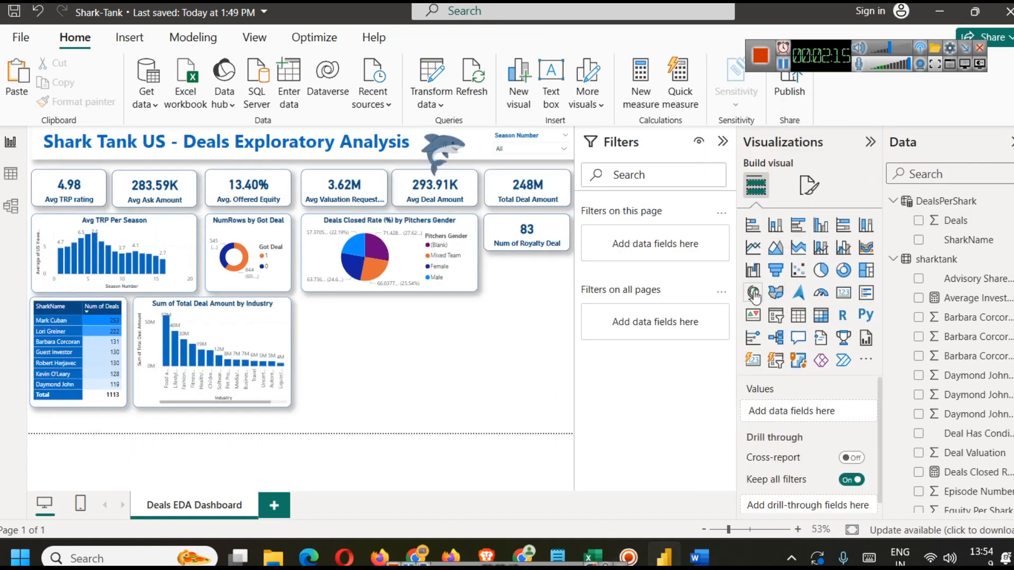
click(774, 296)
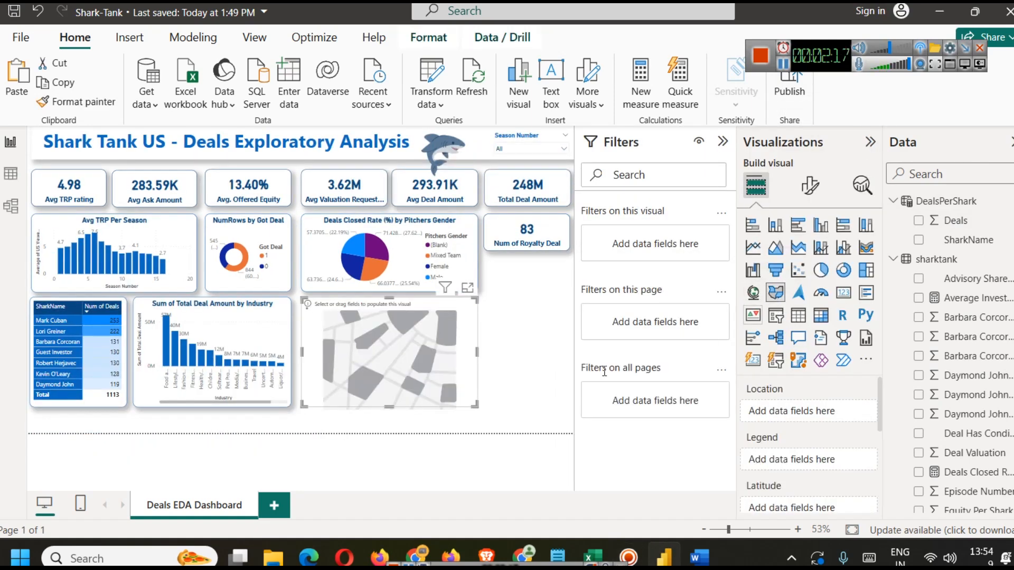
click(412, 357)
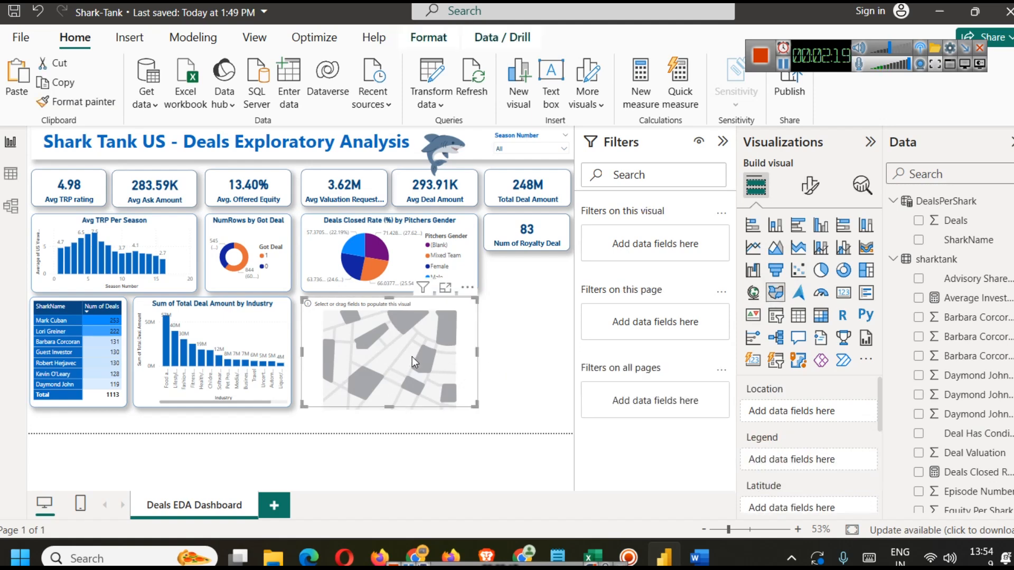
click(215, 321)
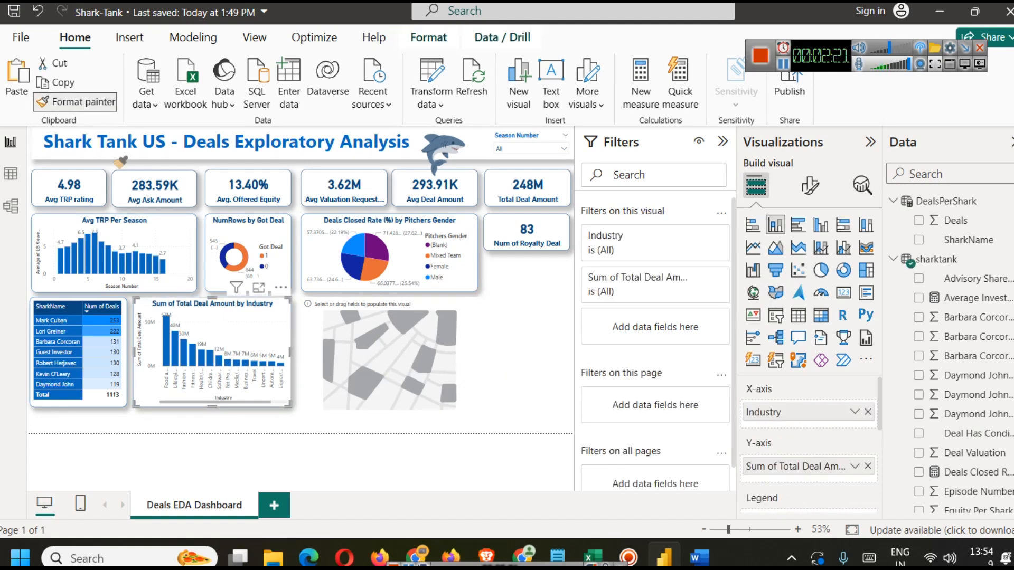
click(401, 351)
click(519, 334)
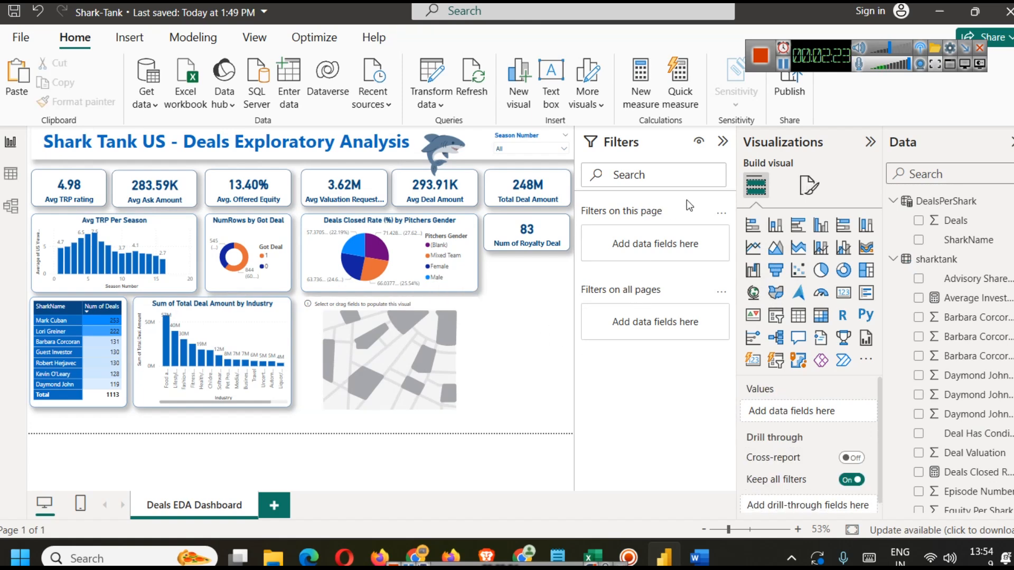
click(722, 141)
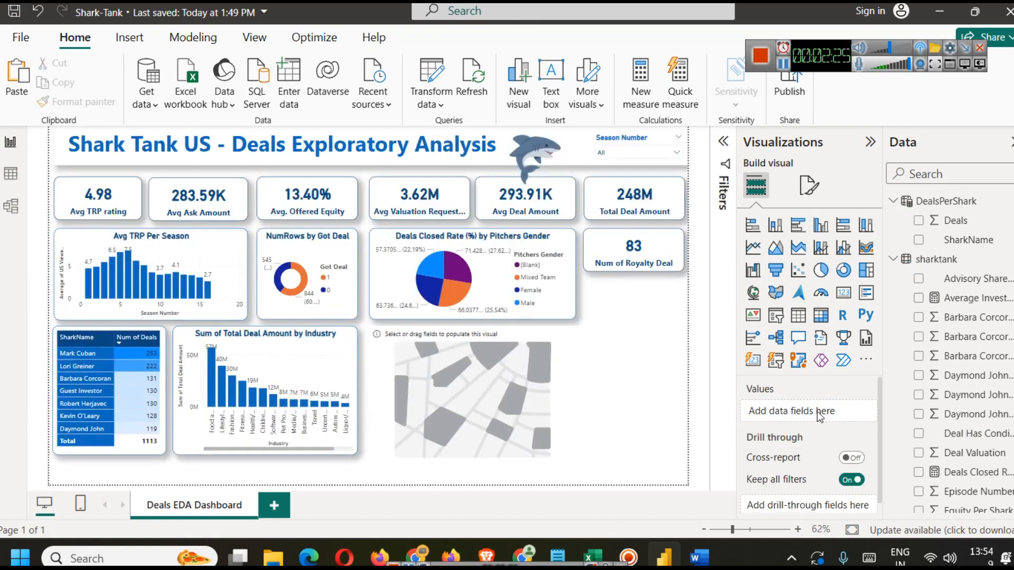
Step: Add the Pitchers State field to the map's Location
click(522, 376)
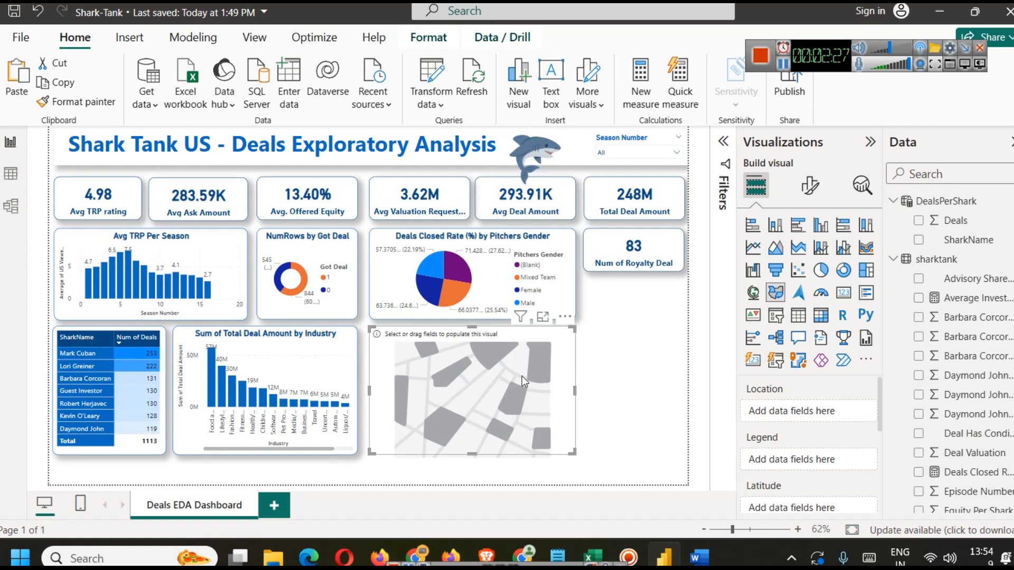
text(stat)
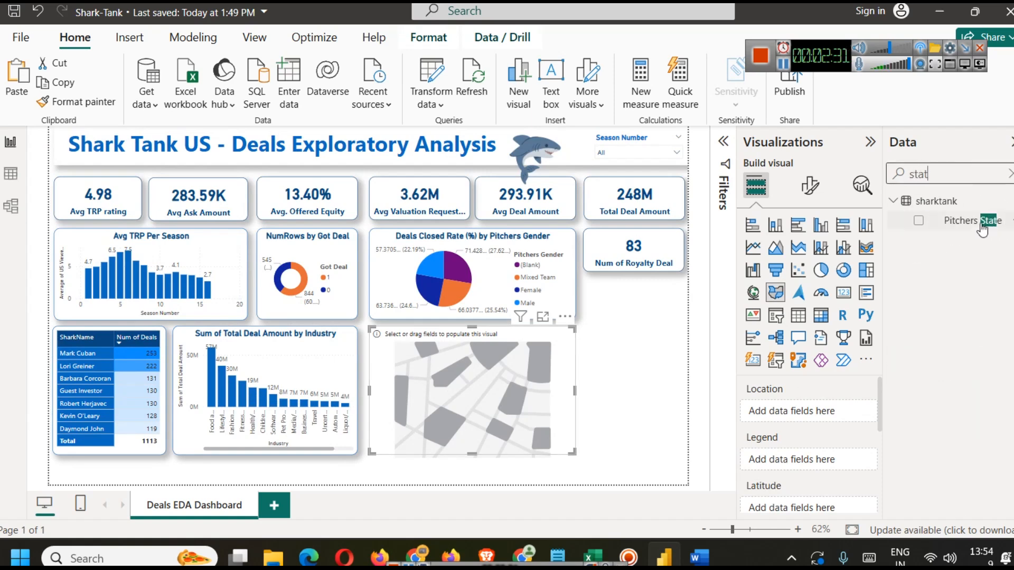
drag(983, 230, 821, 413)
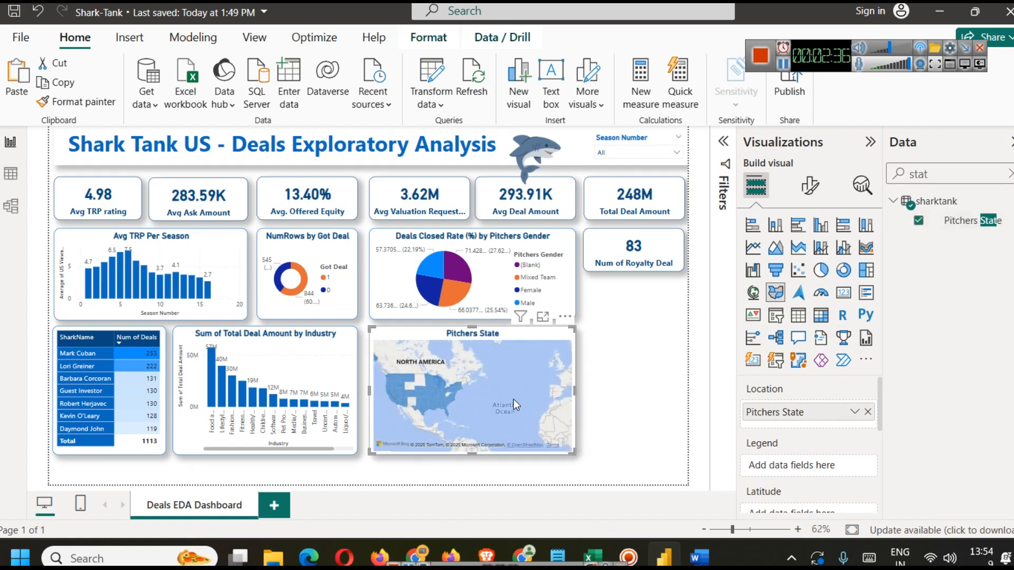
Step: Turn on the map's zoom buttons and lasso button in its map settings controls
click(810, 184)
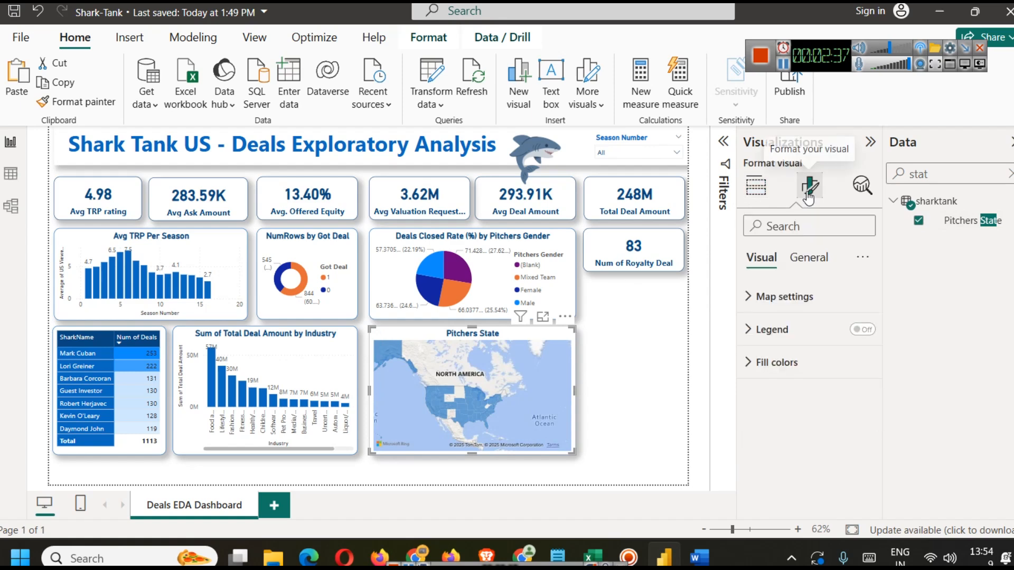
click(794, 309)
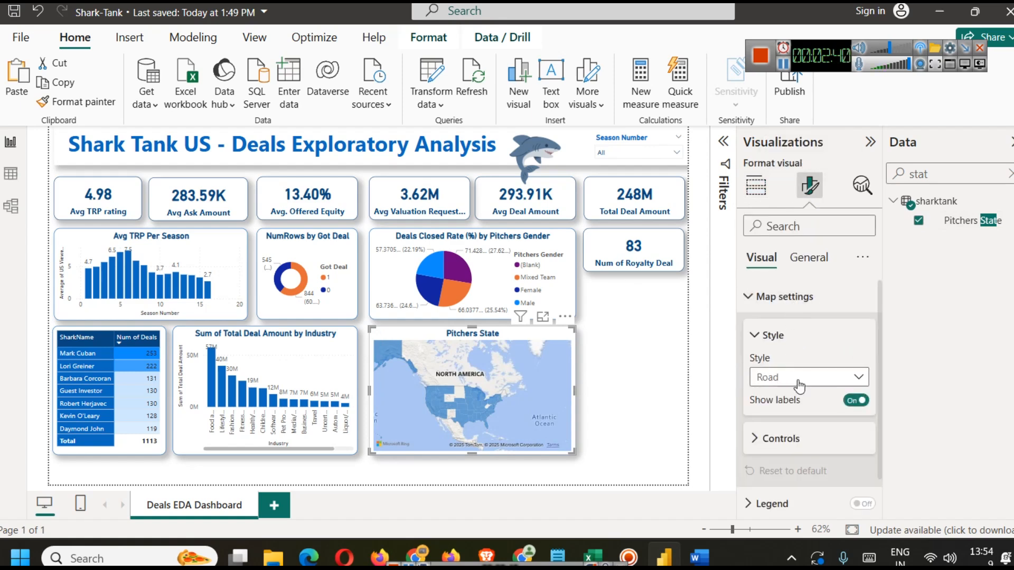
scroll(818, 408, down, 1)
click(790, 401)
scroll(808, 426, down, 1)
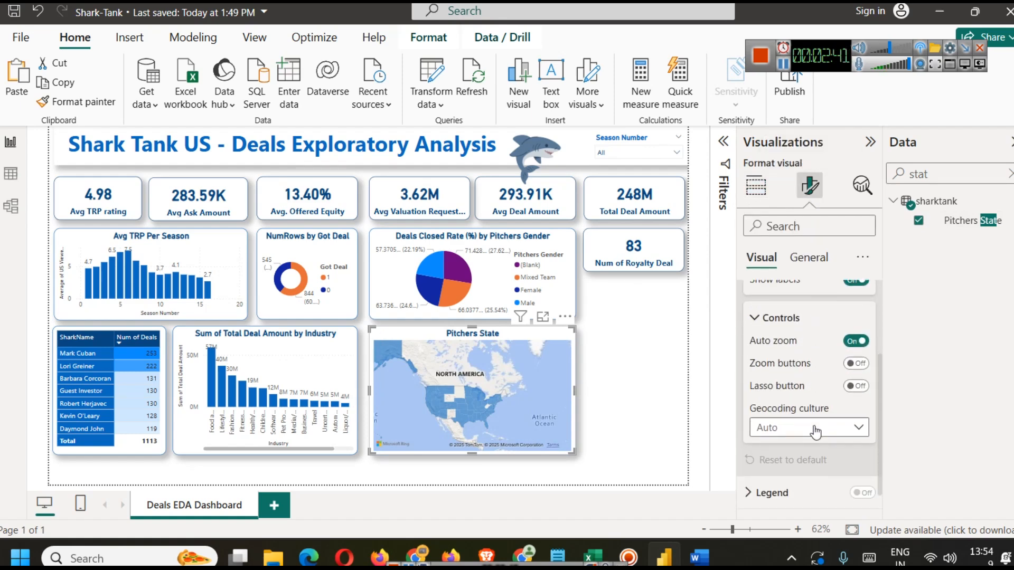
click(860, 366)
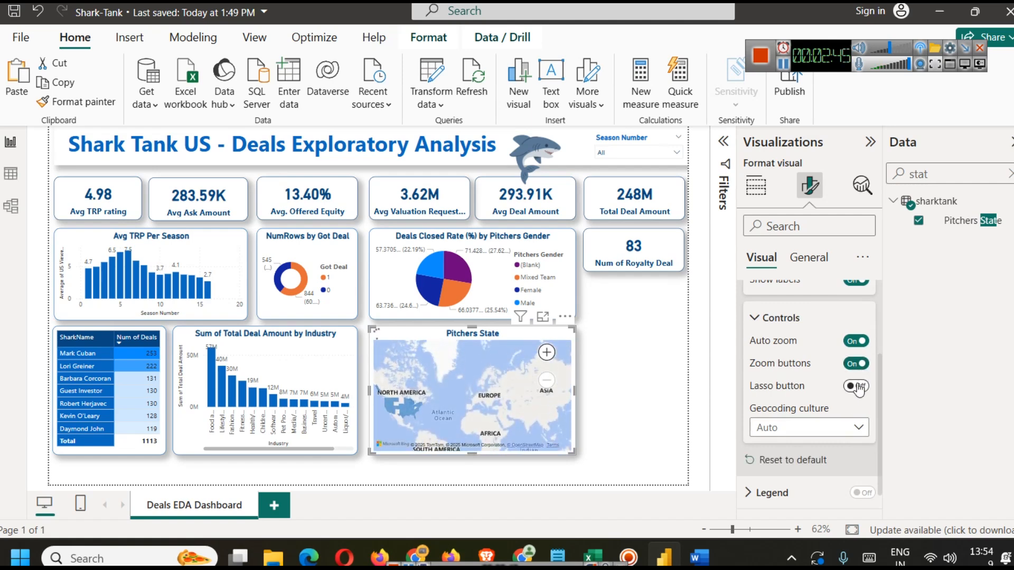
click(859, 387)
Step: Set the map's geocoding culture to en-US
click(840, 427)
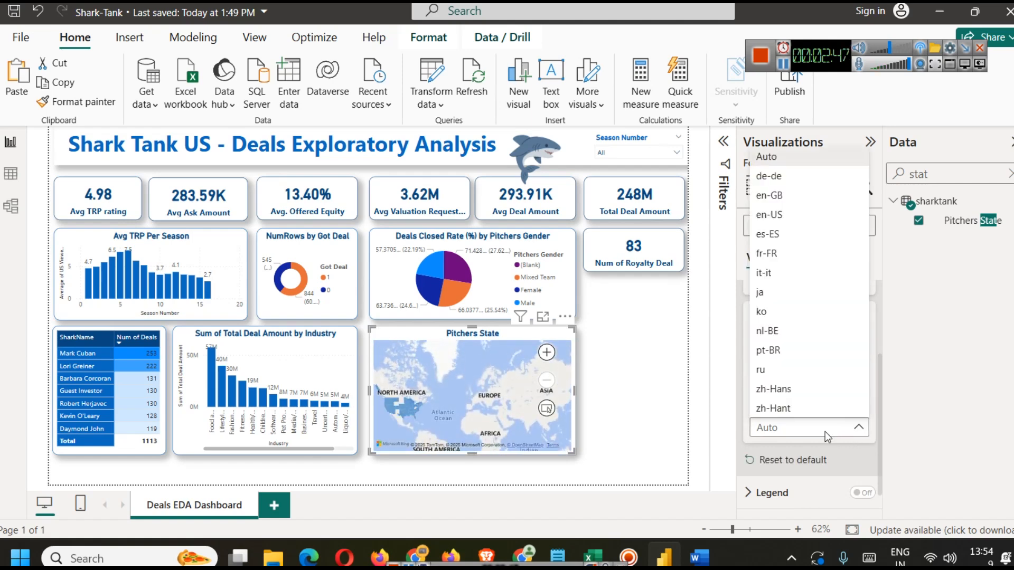
click(787, 215)
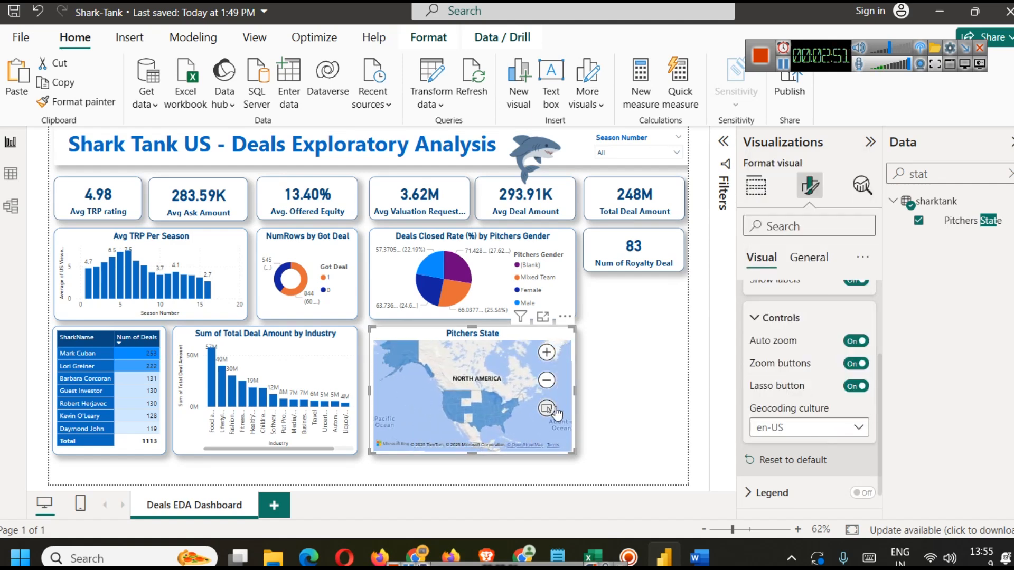
click(661, 377)
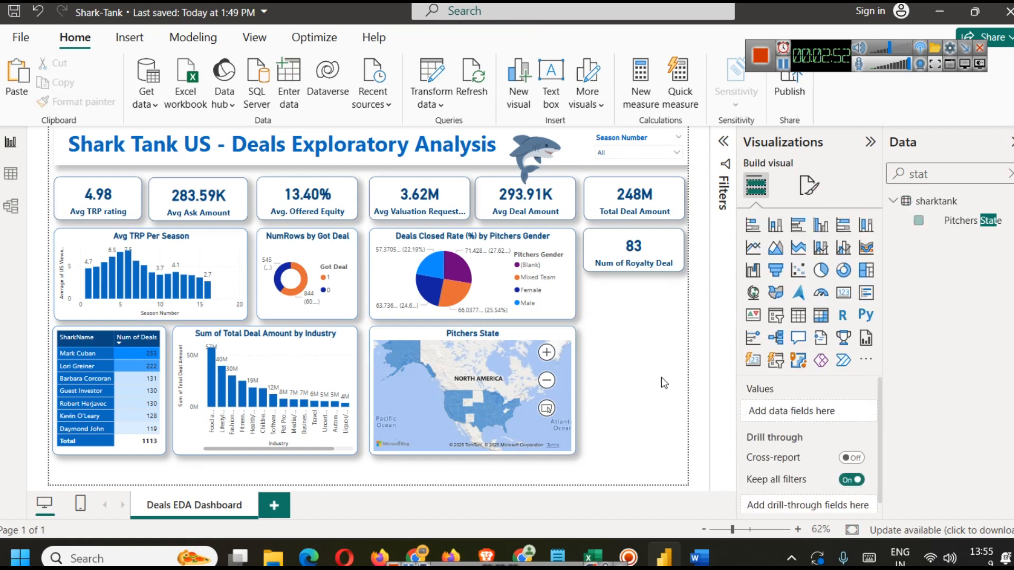
Step: Add the Total Deal Amount field to the map's Tooltips
click(520, 354)
scroll(810, 435, down, 4)
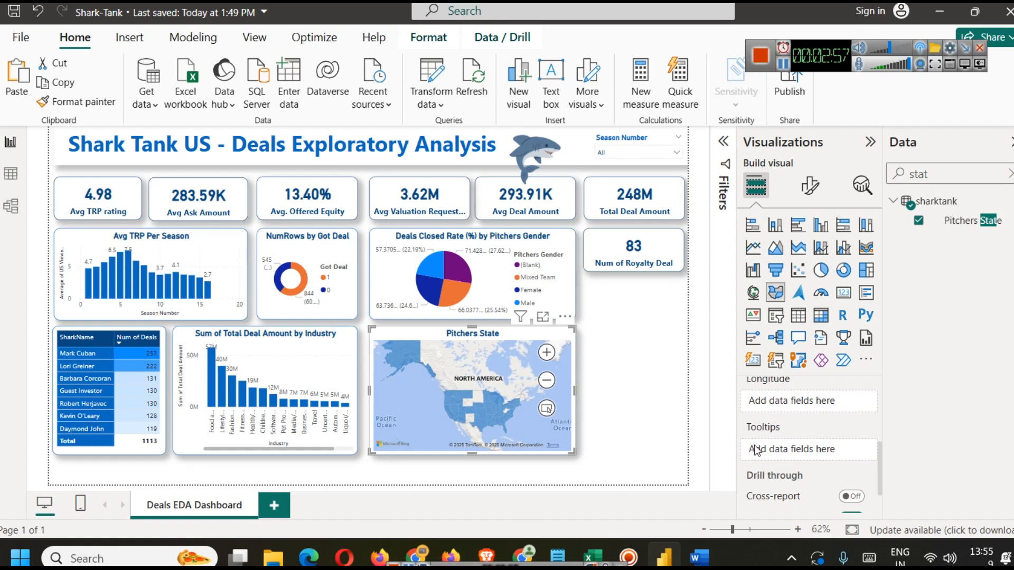
click(1010, 175)
text(total)
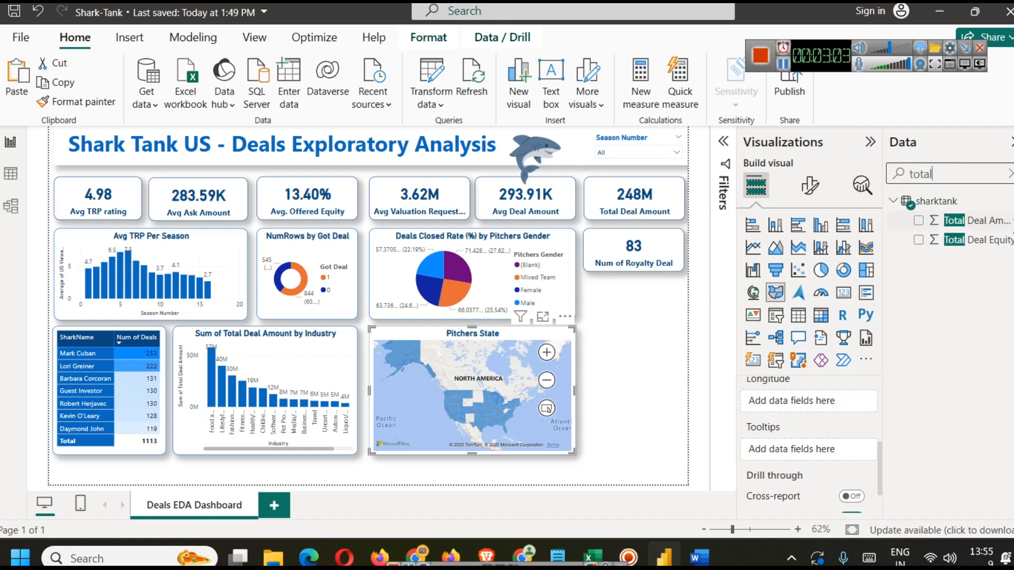
drag(996, 222, 828, 439)
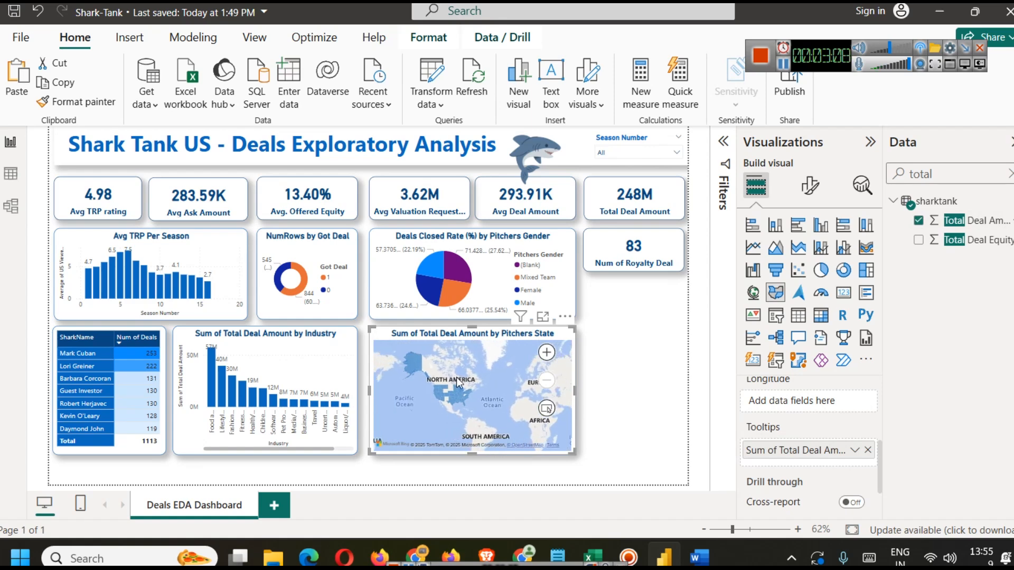
scroll(454, 383, up, 4)
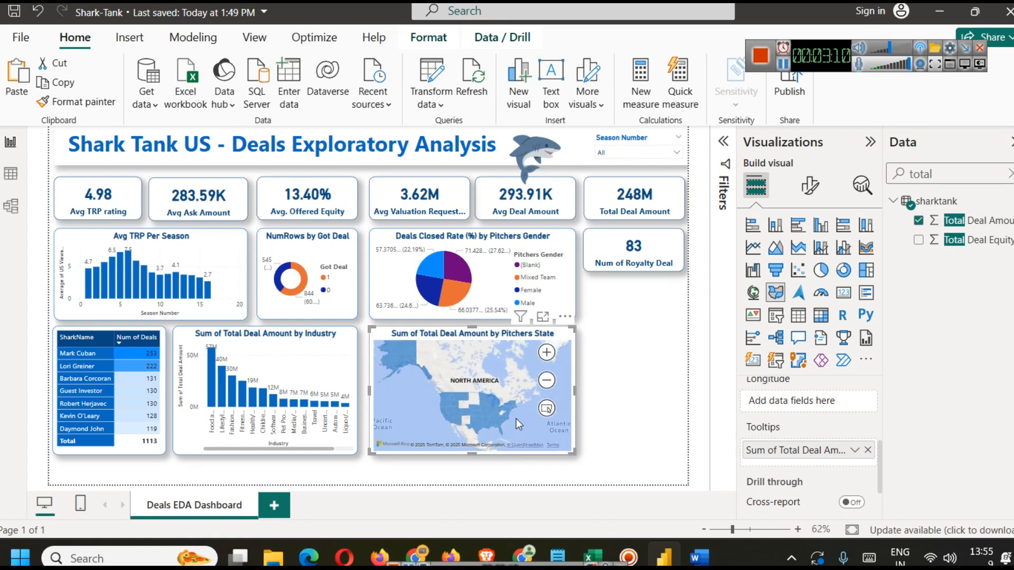
mouse_move(394, 358)
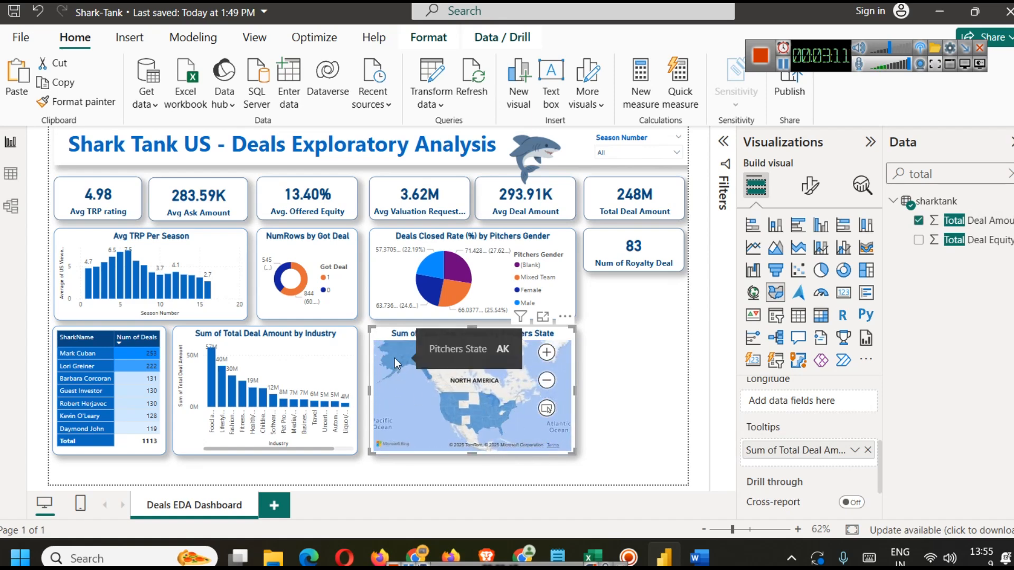
scroll(420, 391, up, 3)
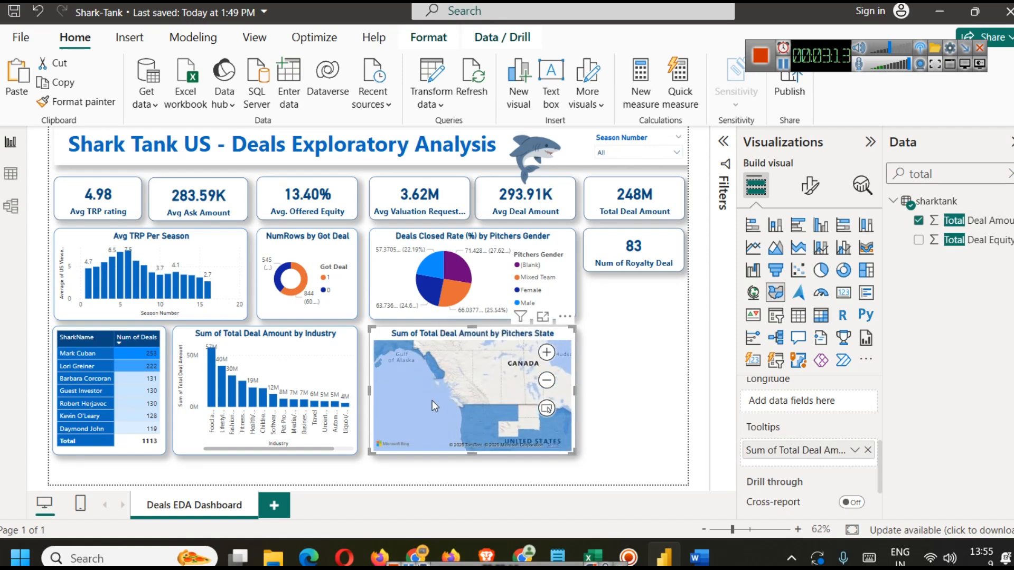
scroll(429, 391, down, 3)
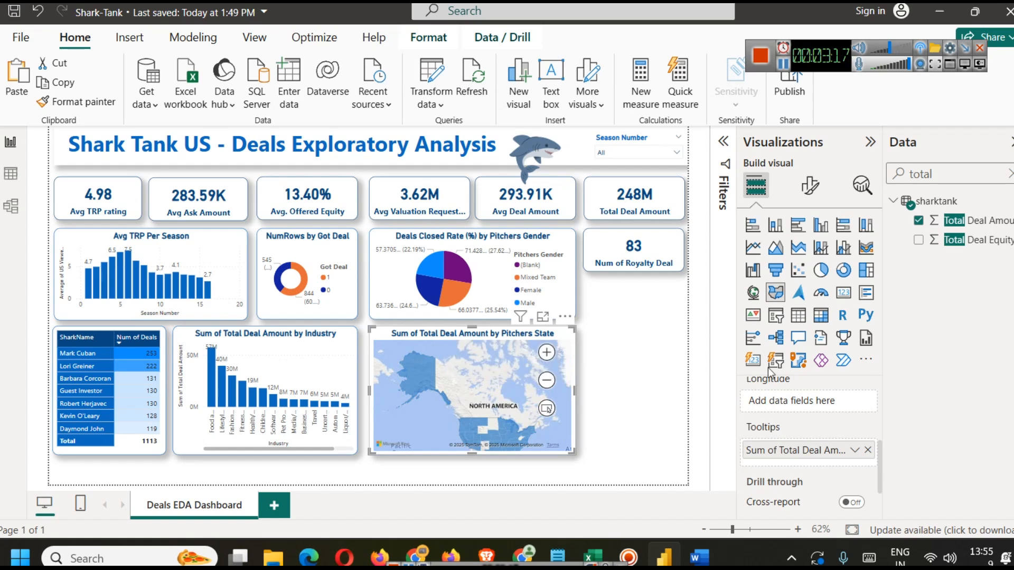
click(811, 186)
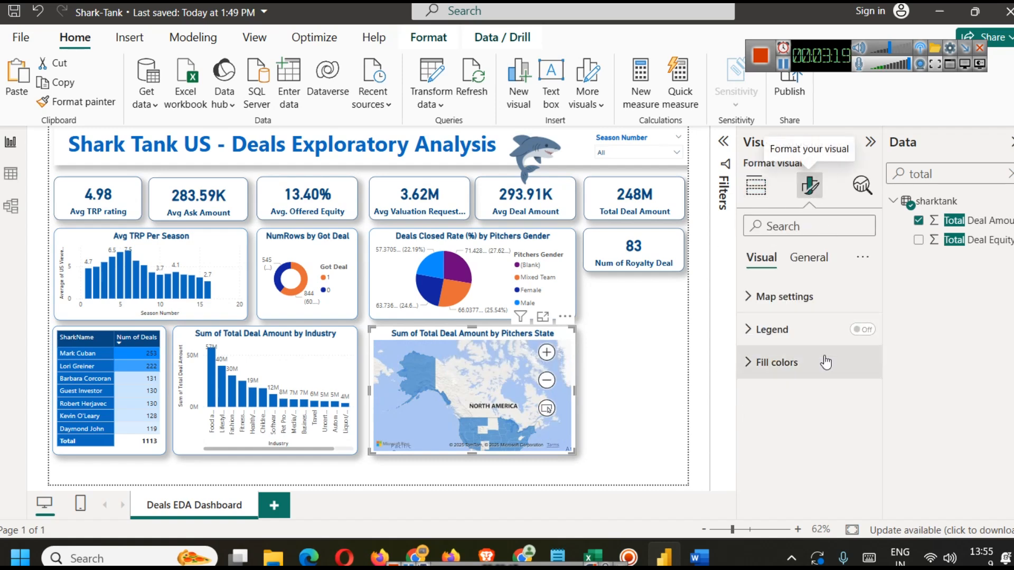
click(798, 370)
drag(484, 367, 473, 341)
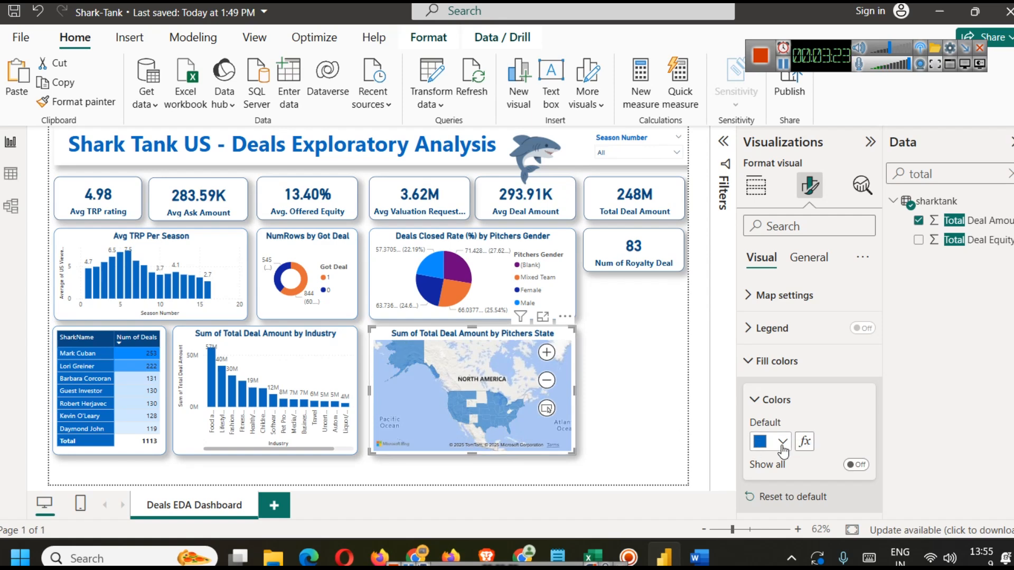
click(857, 465)
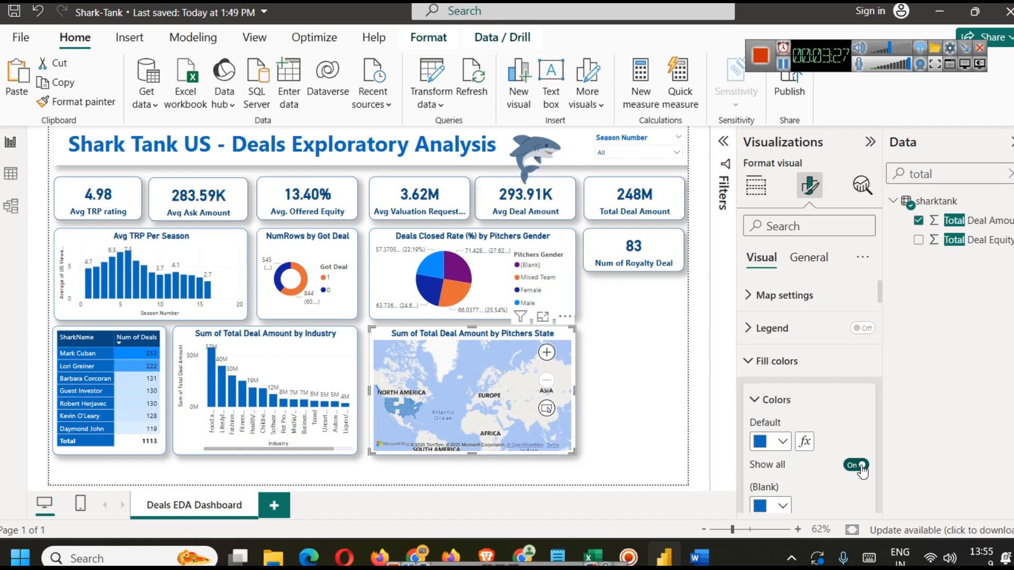
scroll(816, 475, down, 3)
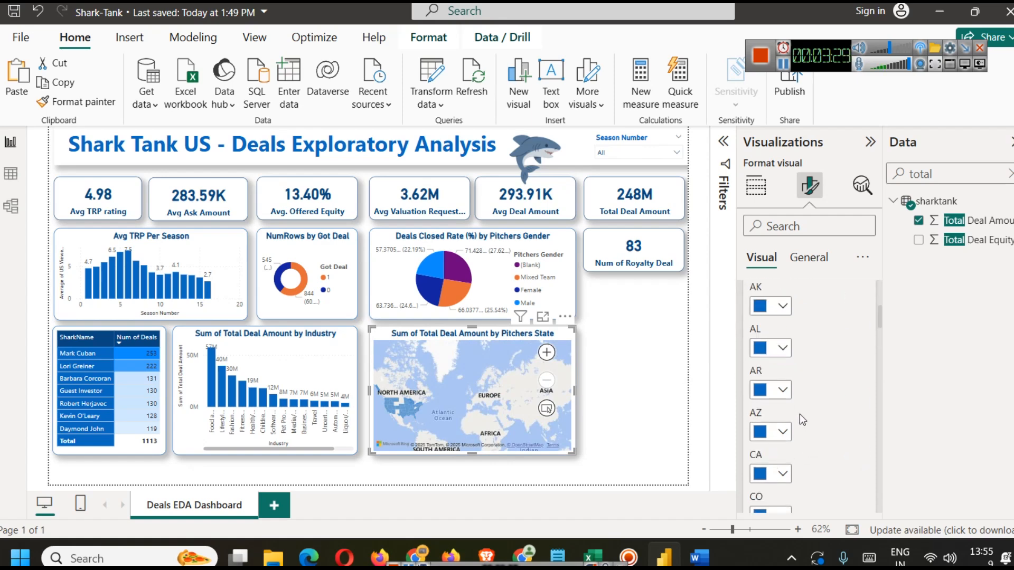
scroll(808, 444, down, 8)
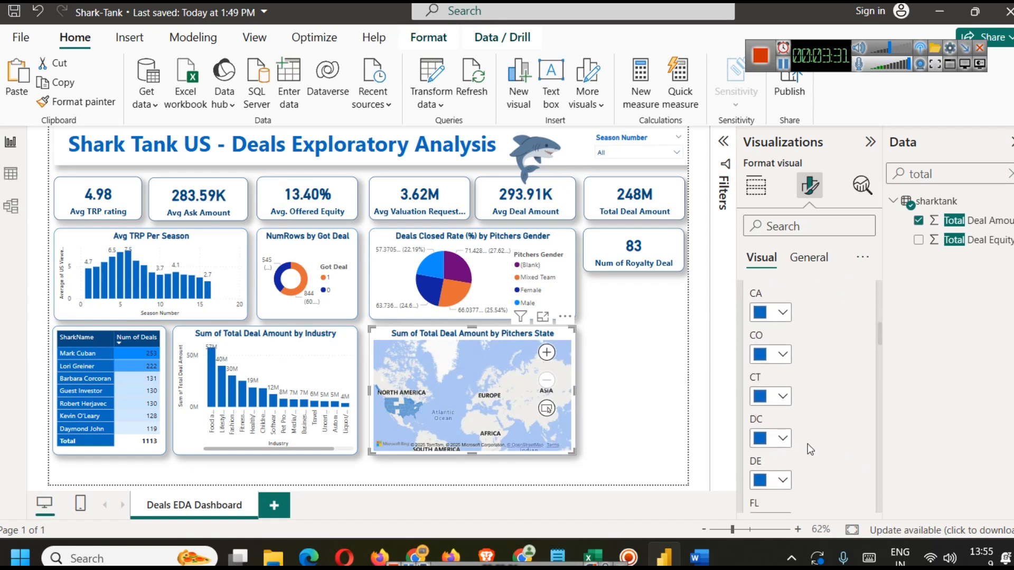
scroll(807, 443, up, 10)
scroll(809, 450, up, 1)
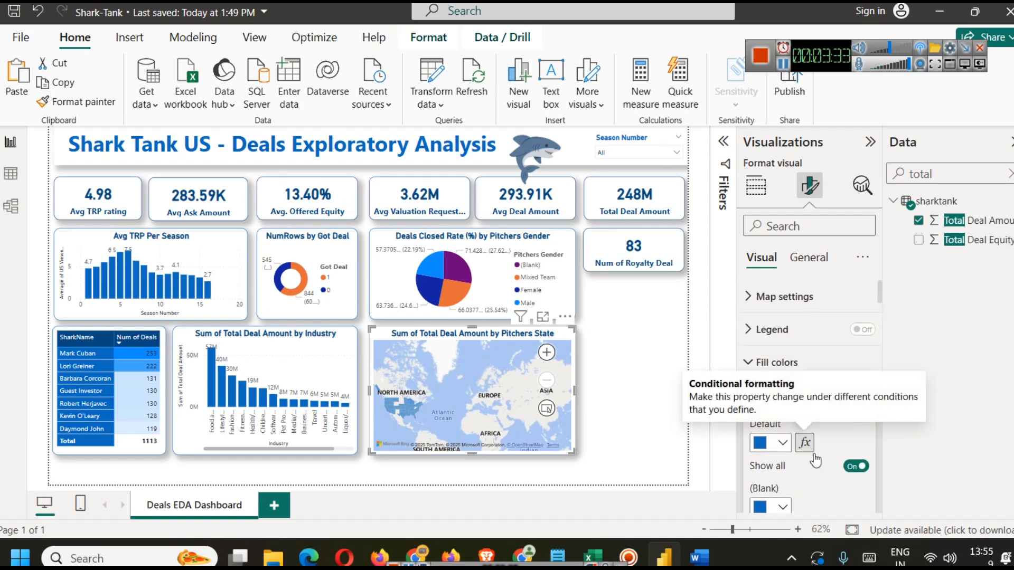
click(856, 465)
Step: Filter the map visual's Pitchers State to exclude (Blank) values
drag(447, 361, 528, 364)
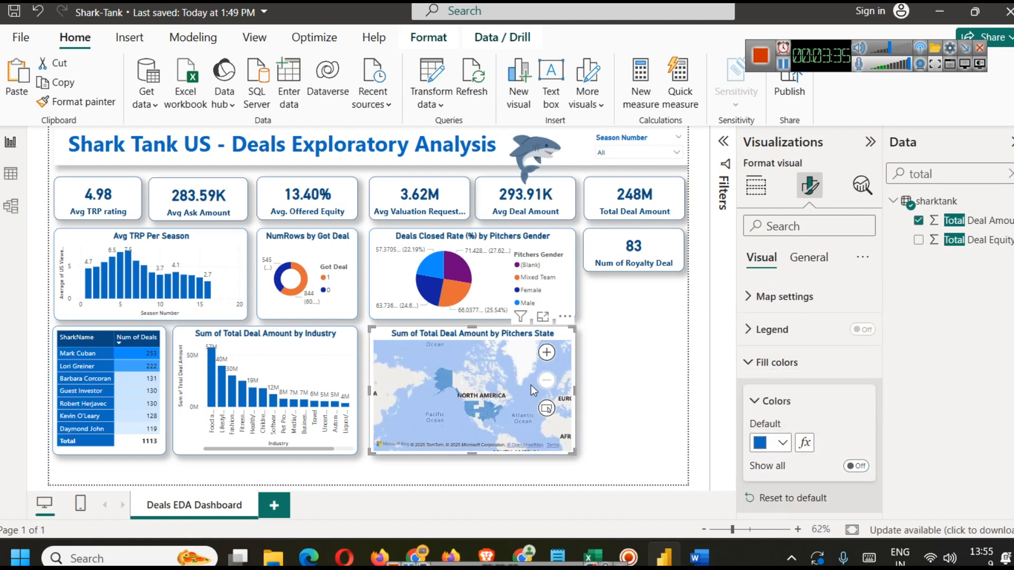
scroll(529, 388, up, 1)
drag(474, 389, 511, 333)
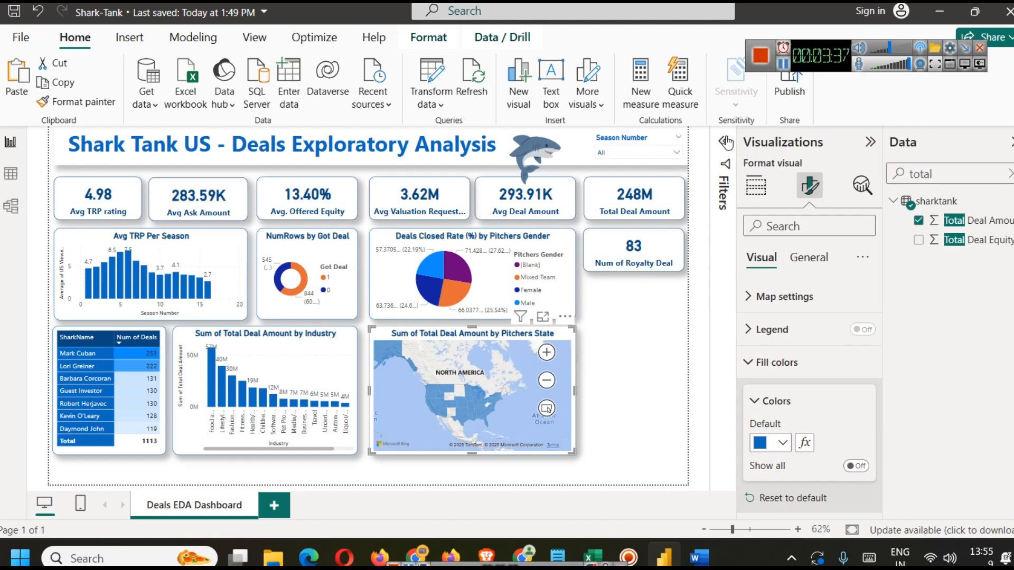
click(724, 142)
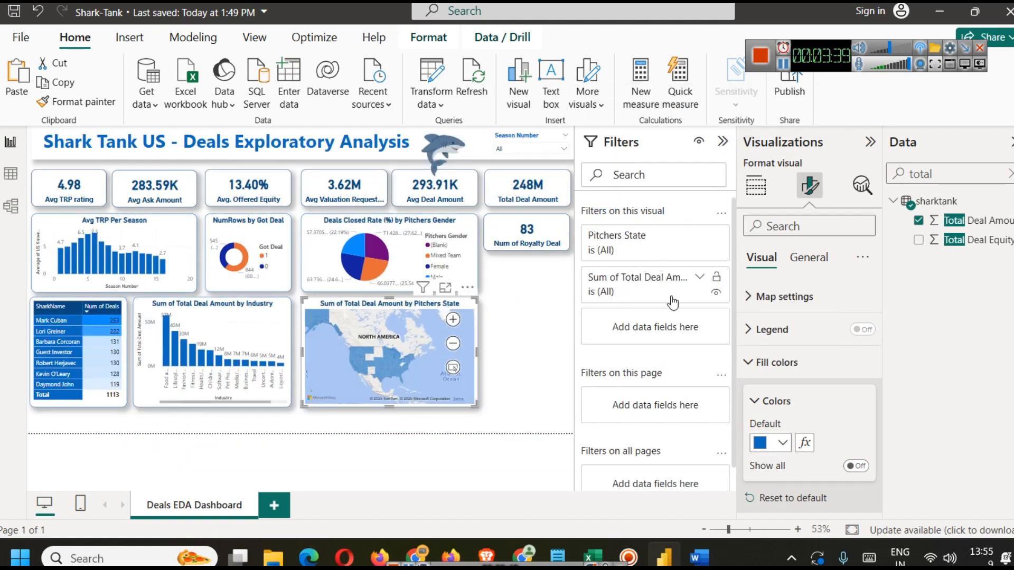
click(696, 244)
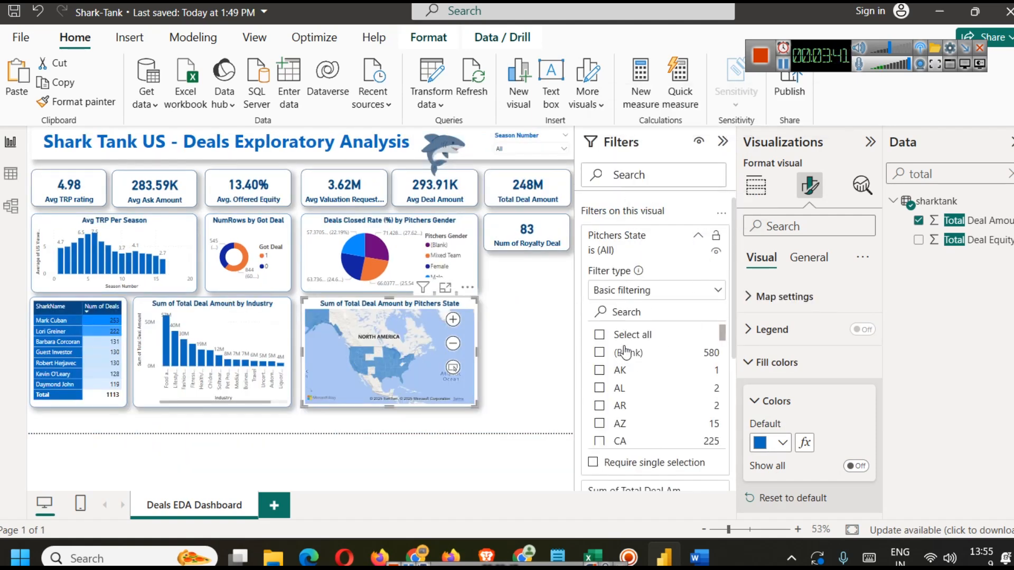
click(599, 352)
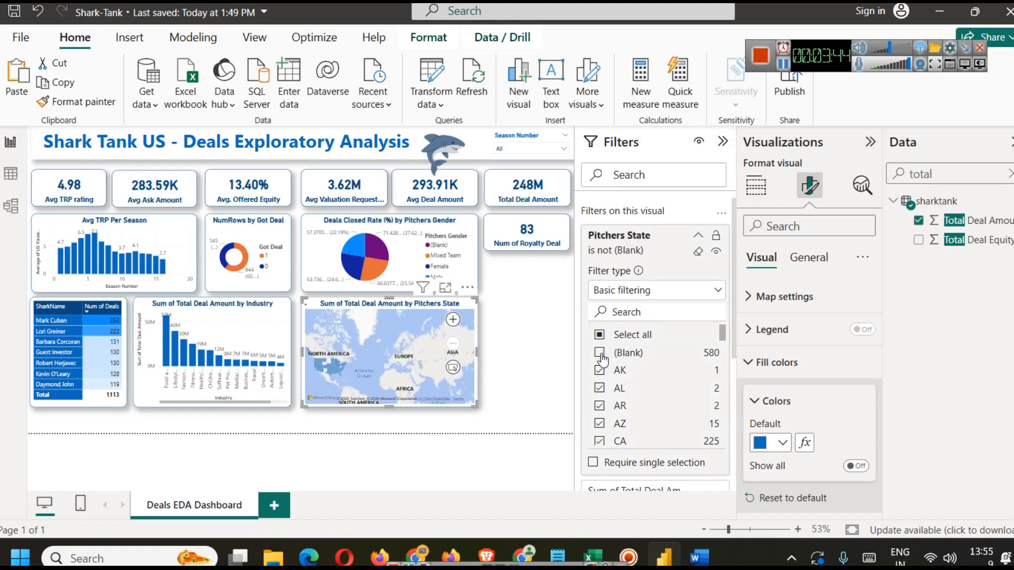
click(698, 235)
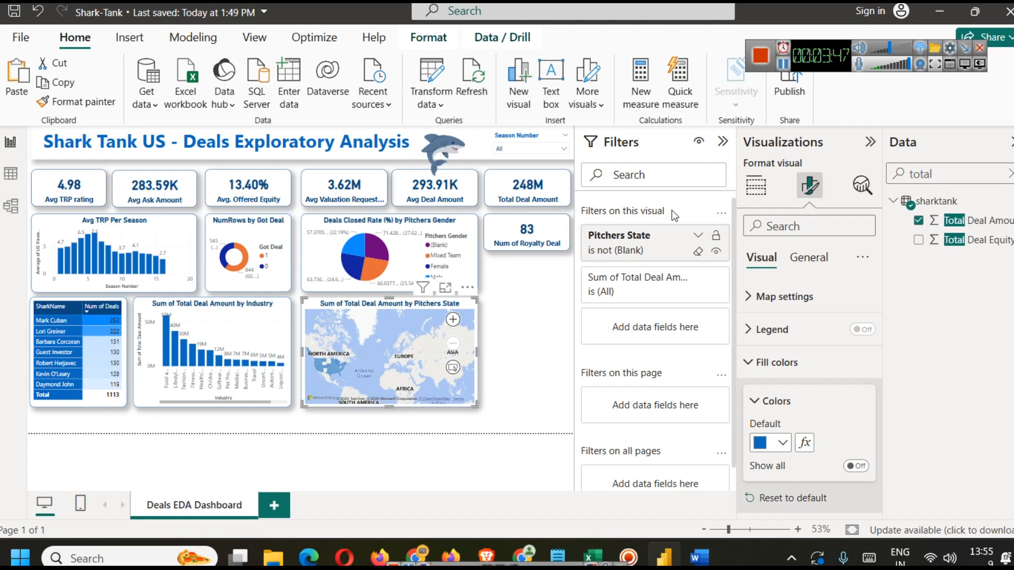
click(723, 141)
Step: Open conditional formatting for the map's default fill color and switch the format style to Gradient
drag(453, 404, 534, 389)
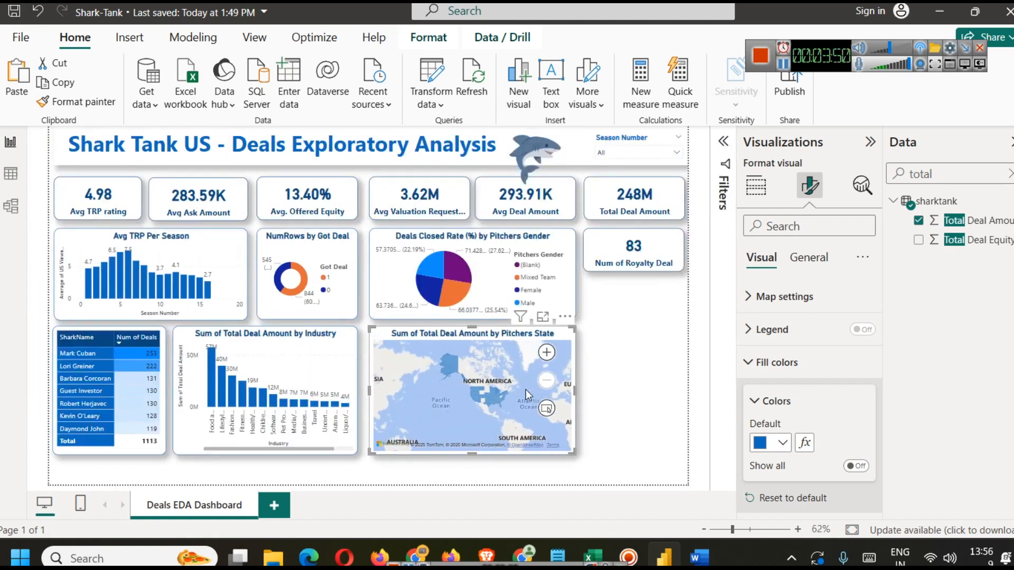
scroll(518, 394, up, 4)
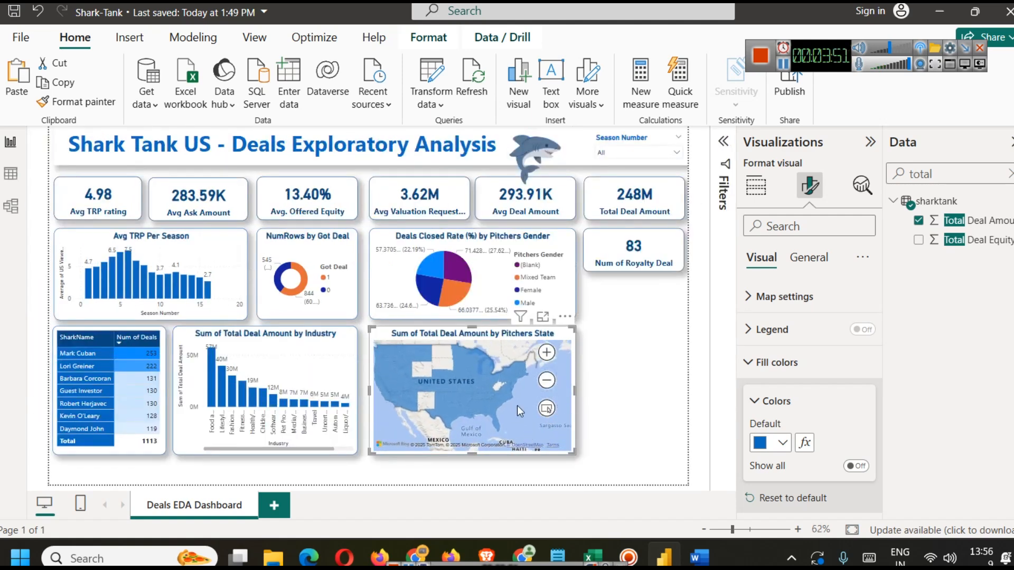
scroll(503, 402, down, 3)
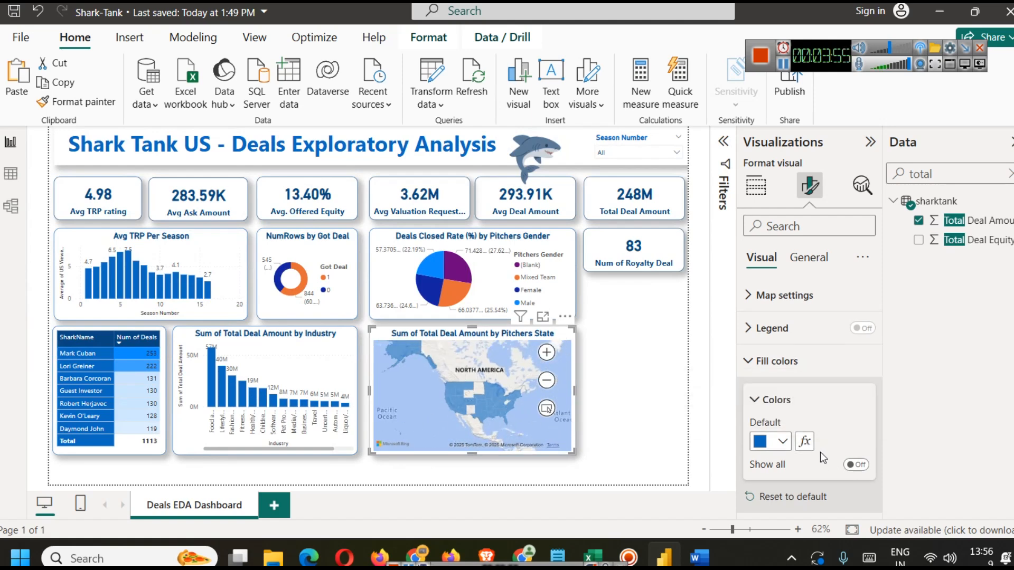
click(805, 442)
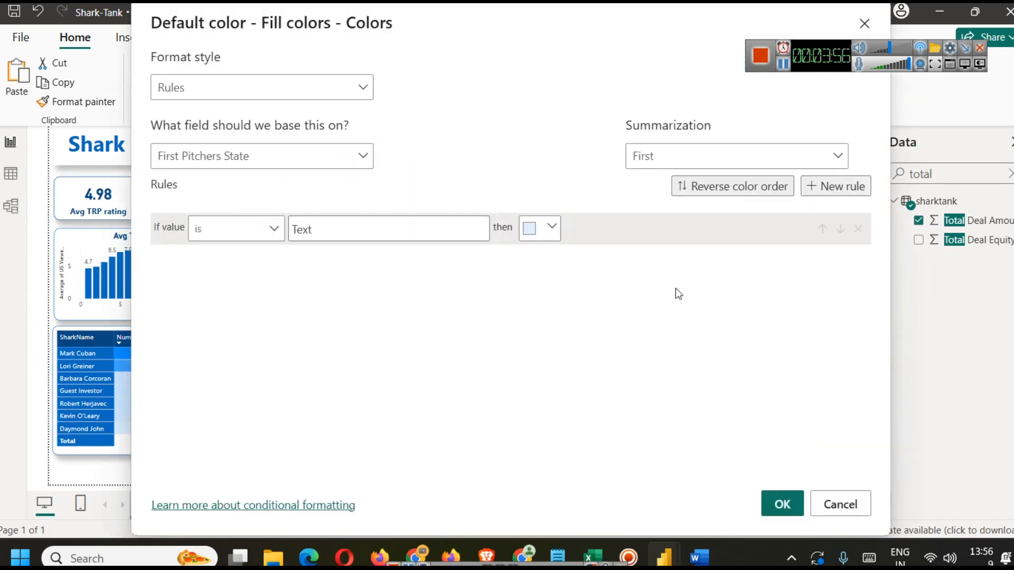
click(368, 93)
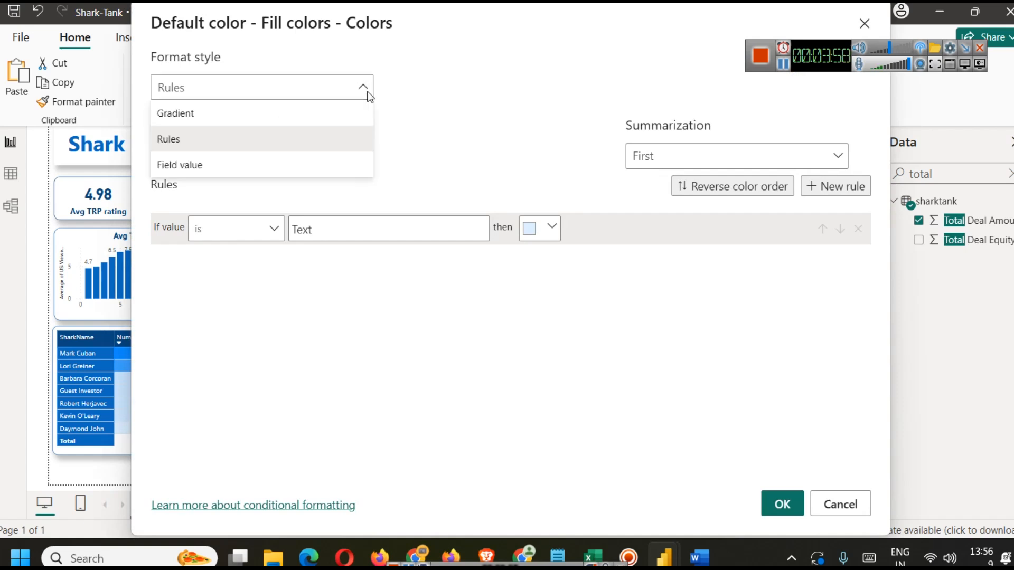
click(202, 126)
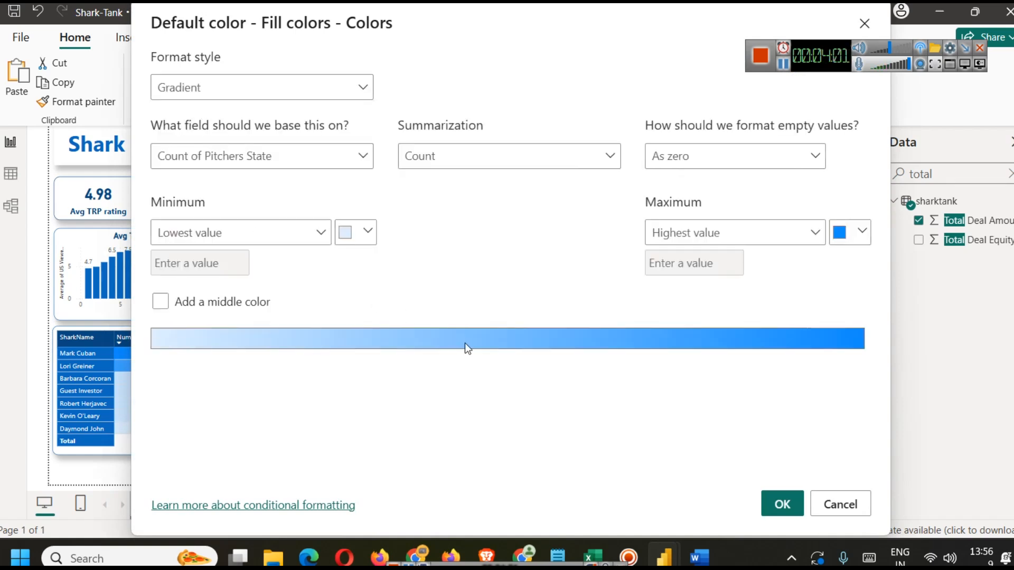
Step: Base the gradient on Sum of Total Deal Amount, set the maximum color to dark blue, and apply it
click(315, 168)
click(162, 232)
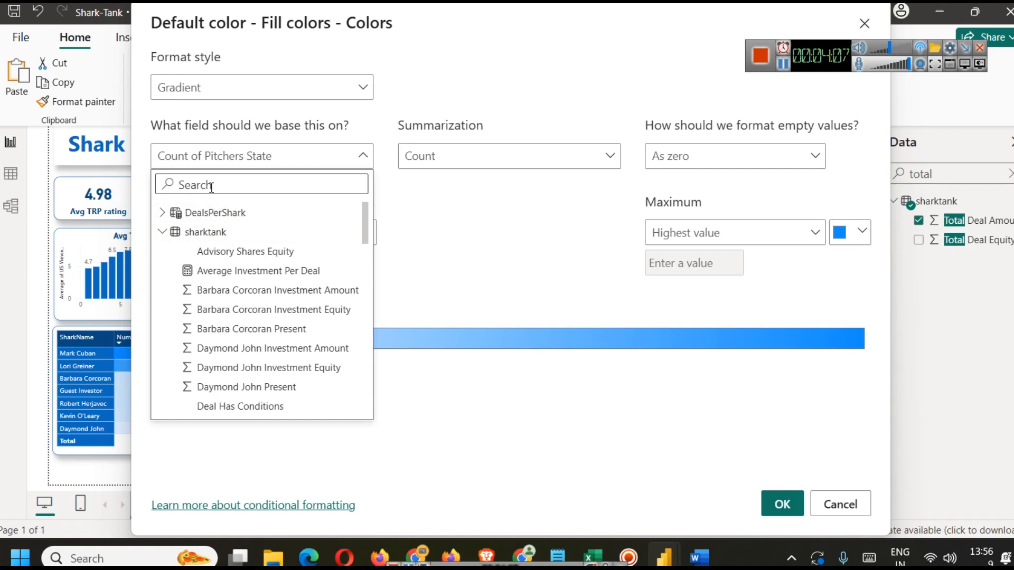
text(total)
click(233, 232)
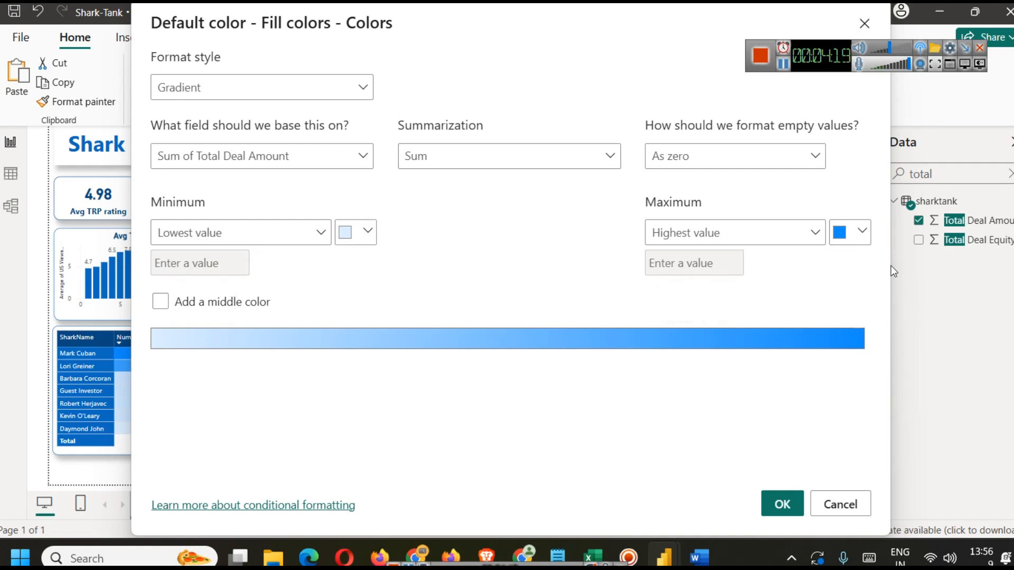
click(859, 228)
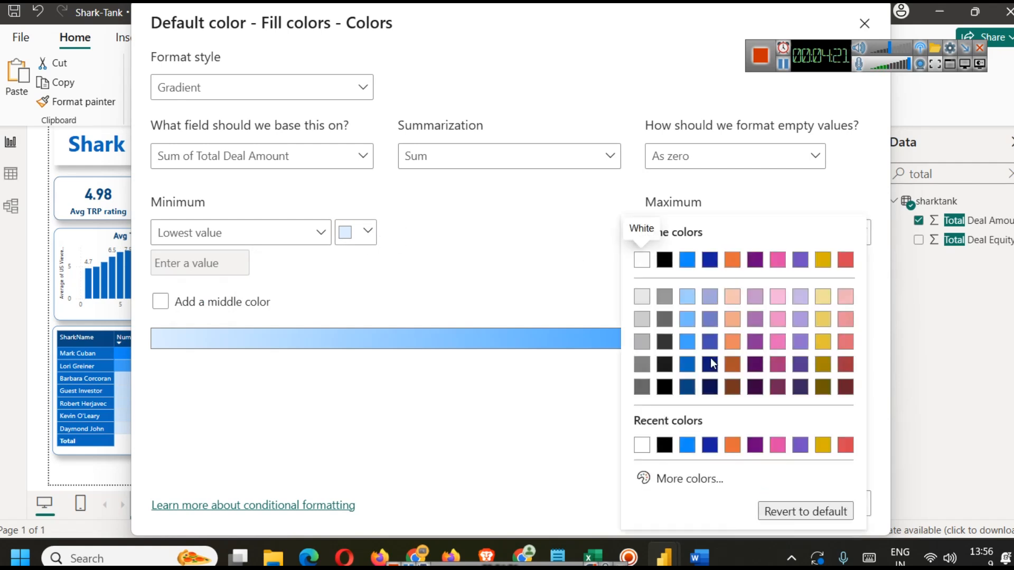
click(687, 388)
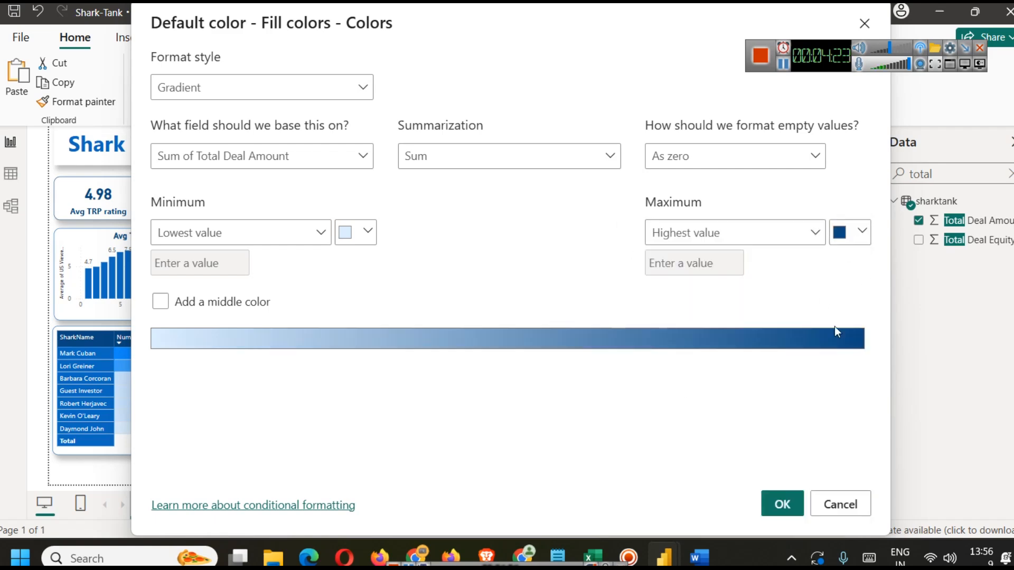
click(781, 504)
Step: Reopen the map's fill color conditional formatting and add a middle color to the gradient
drag(439, 392, 477, 377)
scroll(479, 381, up, 1)
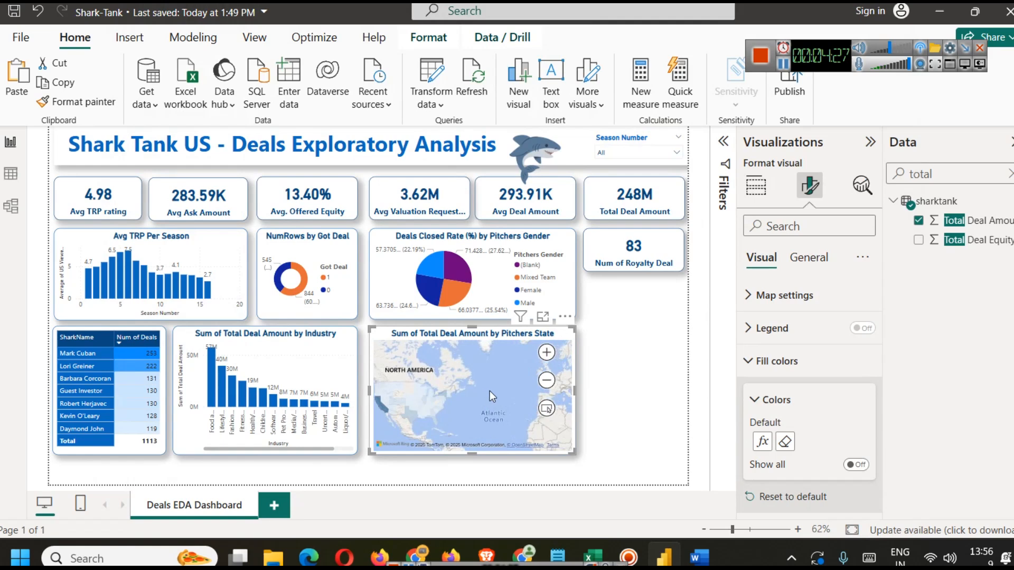
scroll(490, 391, down, 2)
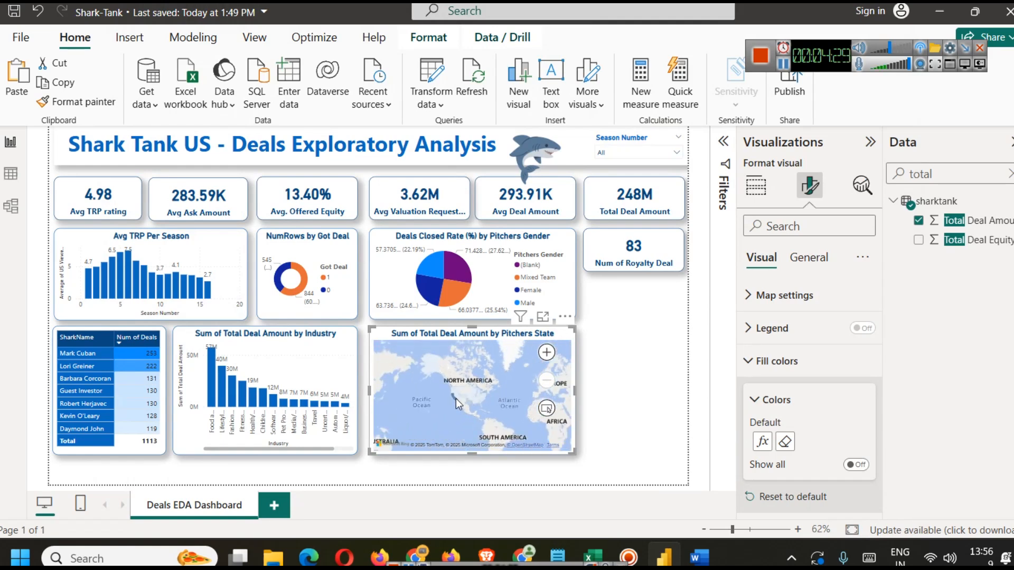
mouse_move(455, 398)
scroll(506, 400, up, 2)
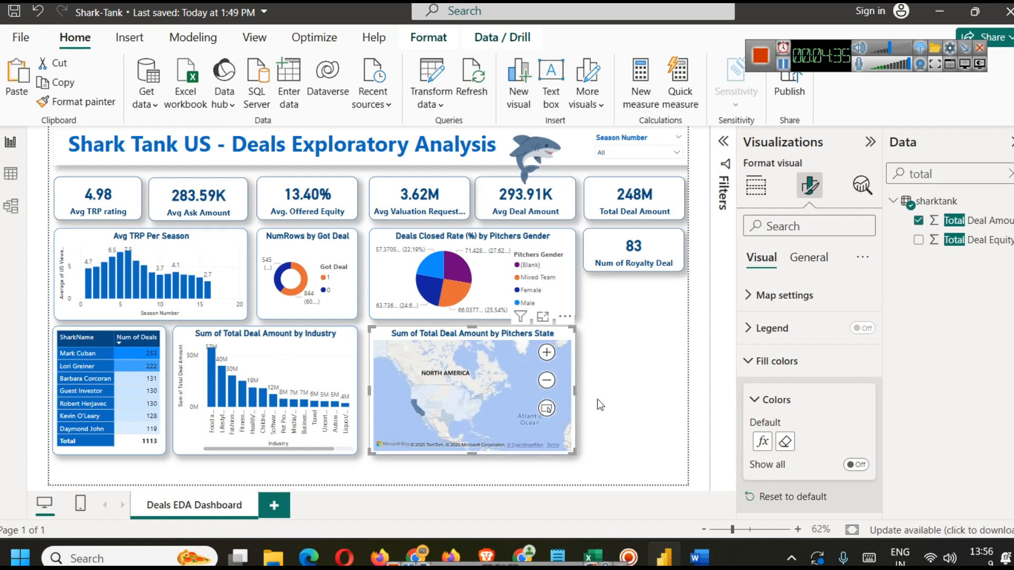
click(767, 442)
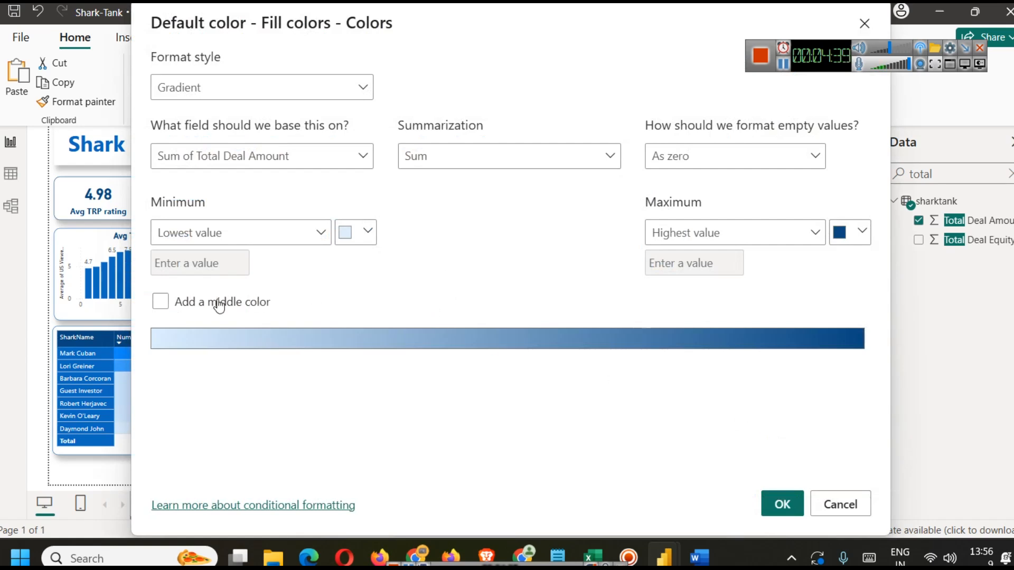
click(219, 305)
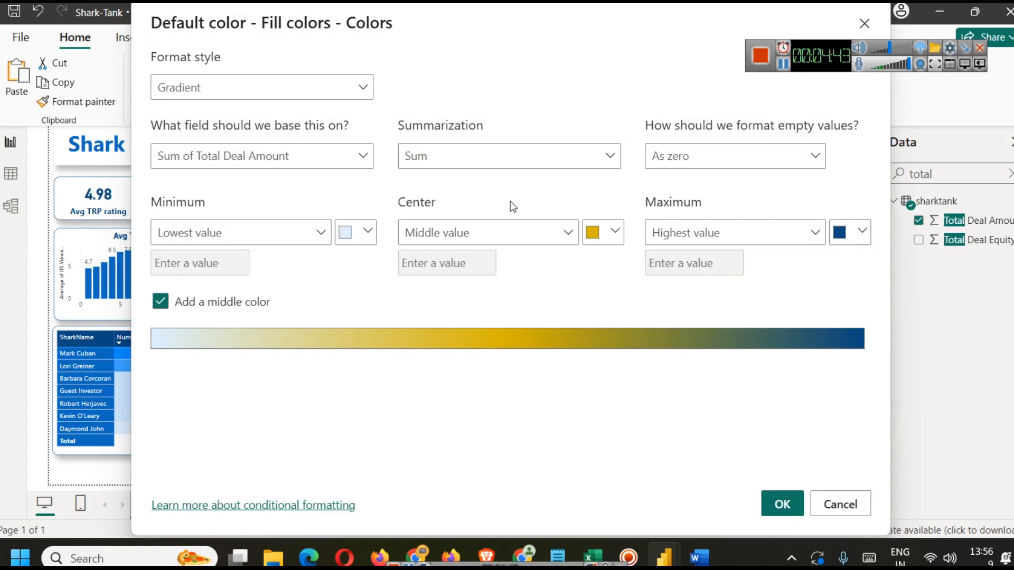
click(799, 515)
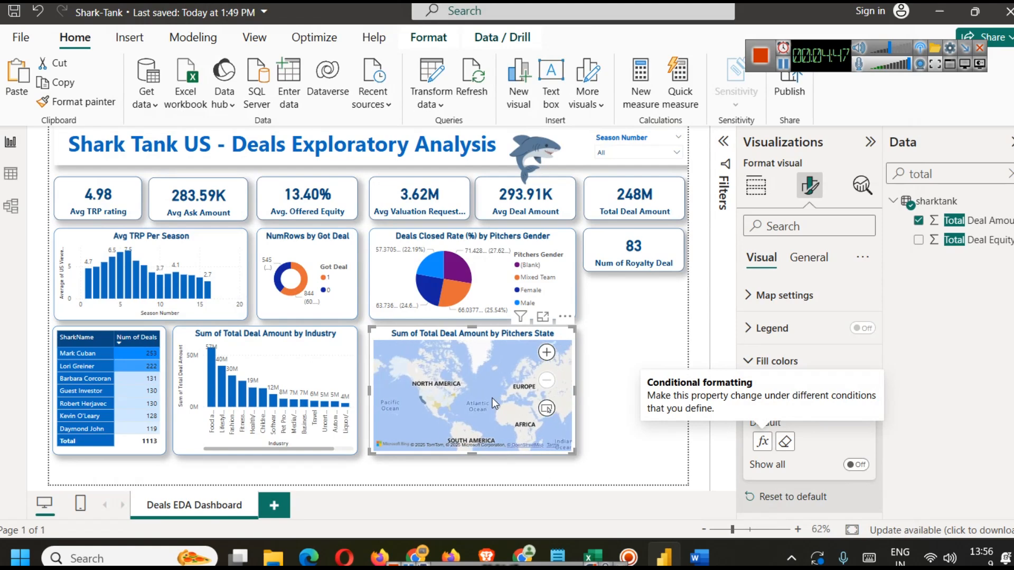
Step: Set the map's gradient minimum color to blue in the fill color conditional formatting and apply it
drag(462, 389, 512, 394)
scroll(511, 397, up, 3)
scroll(485, 401, down, 3)
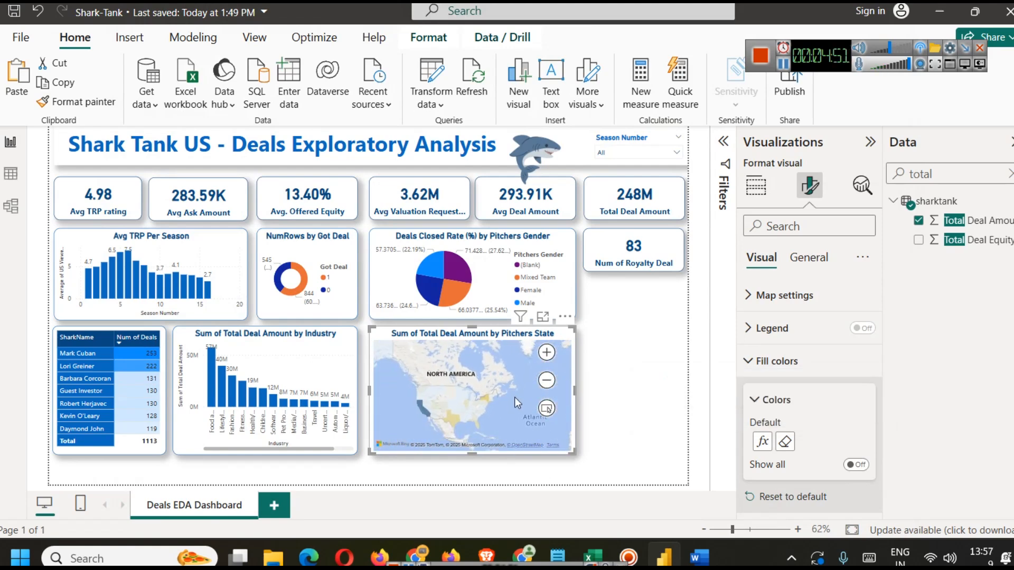
click(762, 442)
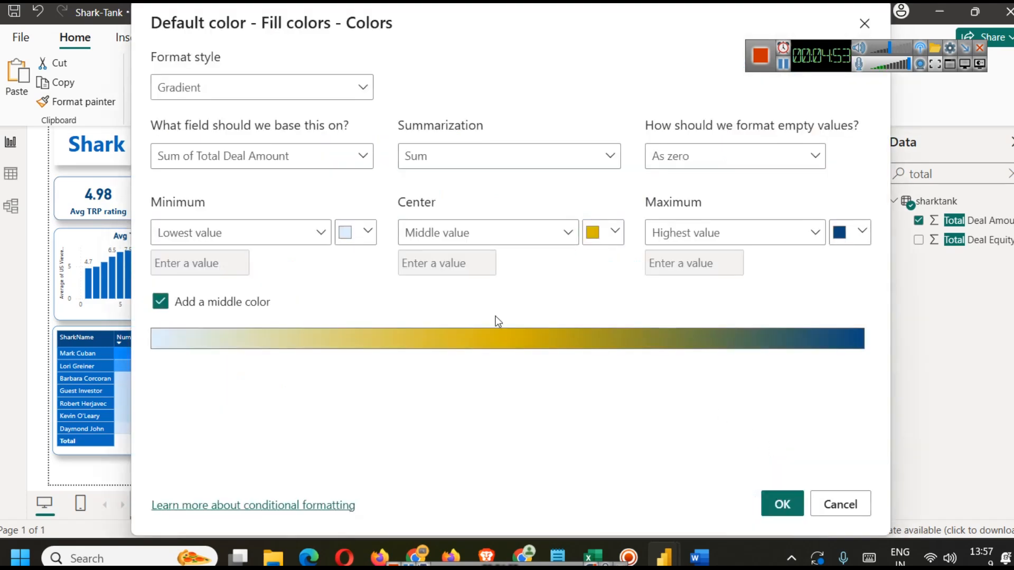
click(368, 233)
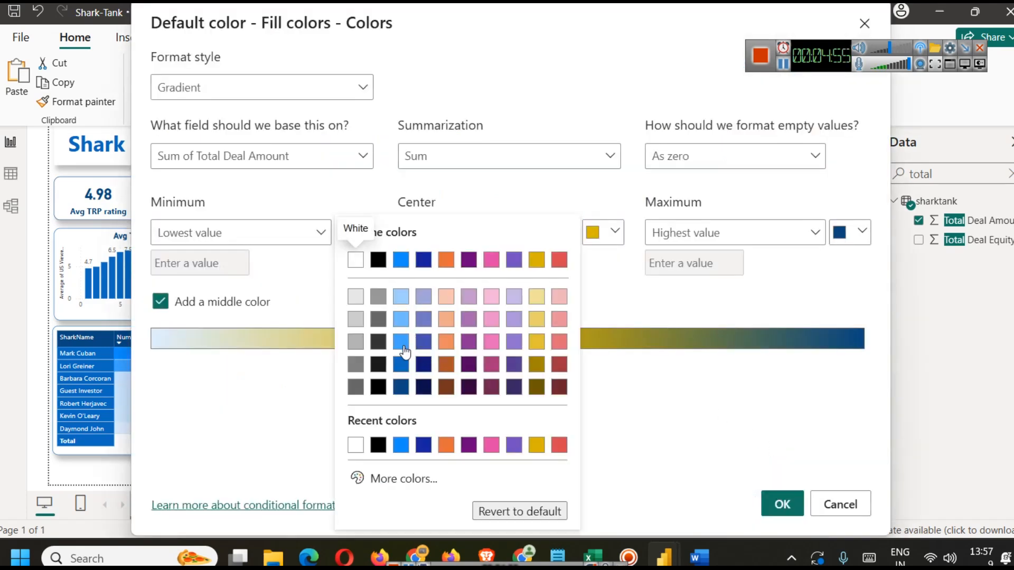
click(401, 343)
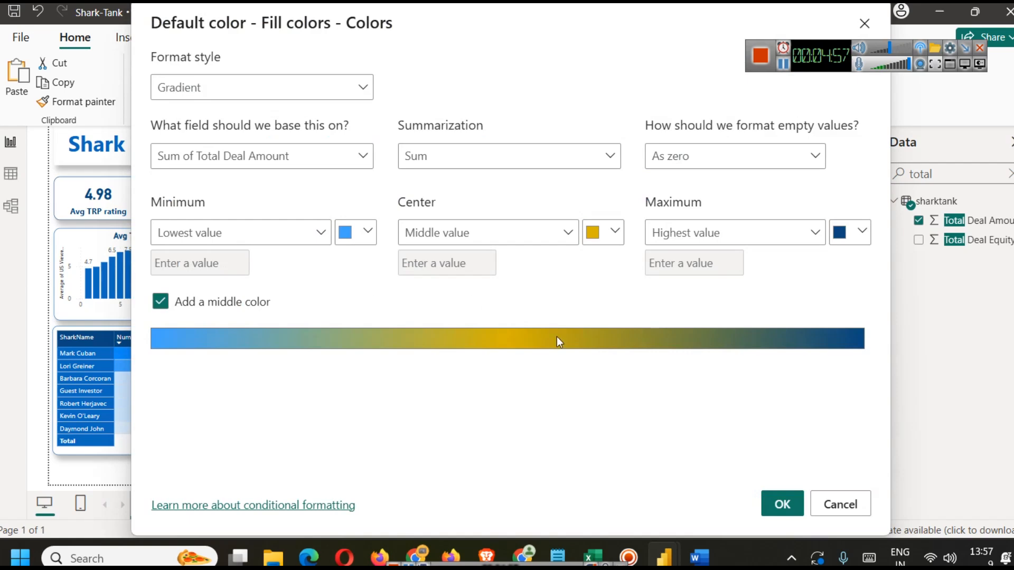
click(791, 500)
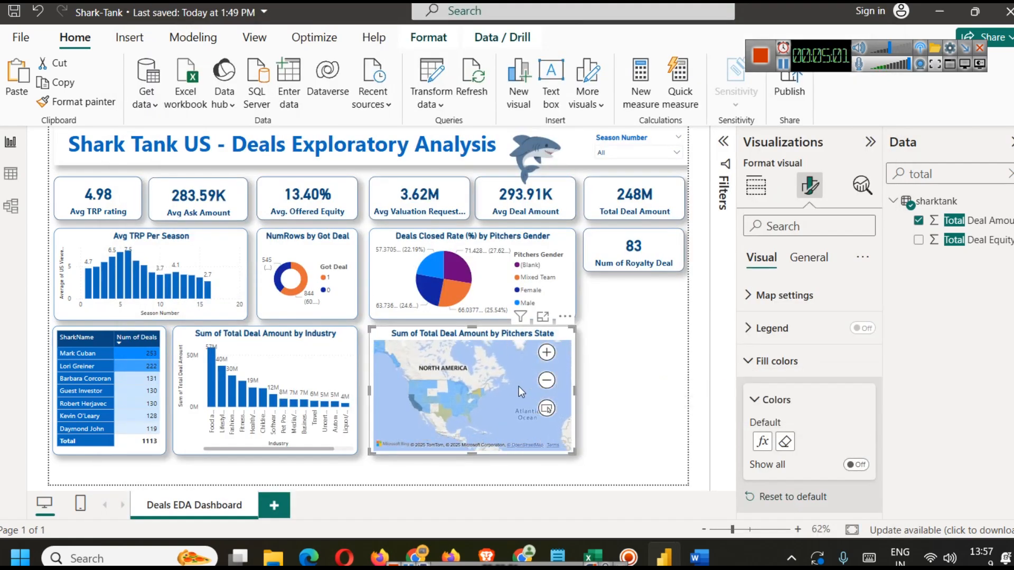
Step: Inspect the pitcher state map in focus mode, then return to the report and view the map
click(639, 382)
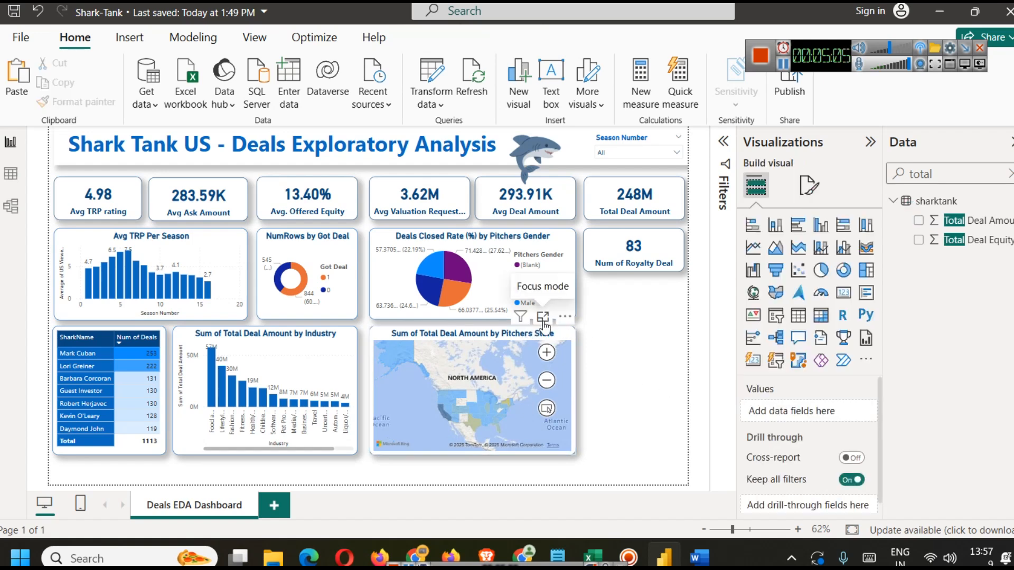
click(543, 318)
scroll(479, 372, up, 3)
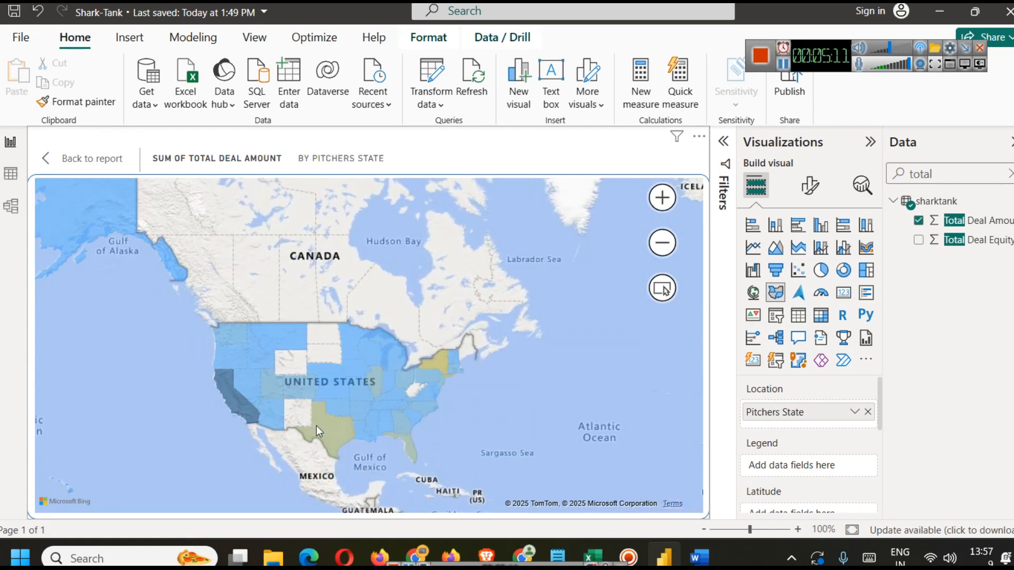
mouse_move(442, 356)
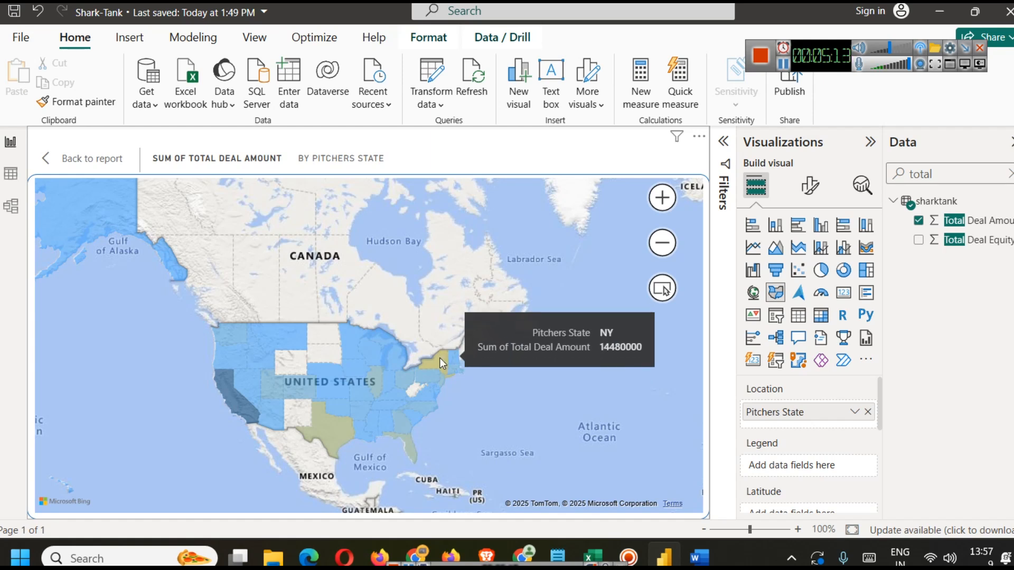
click(62, 158)
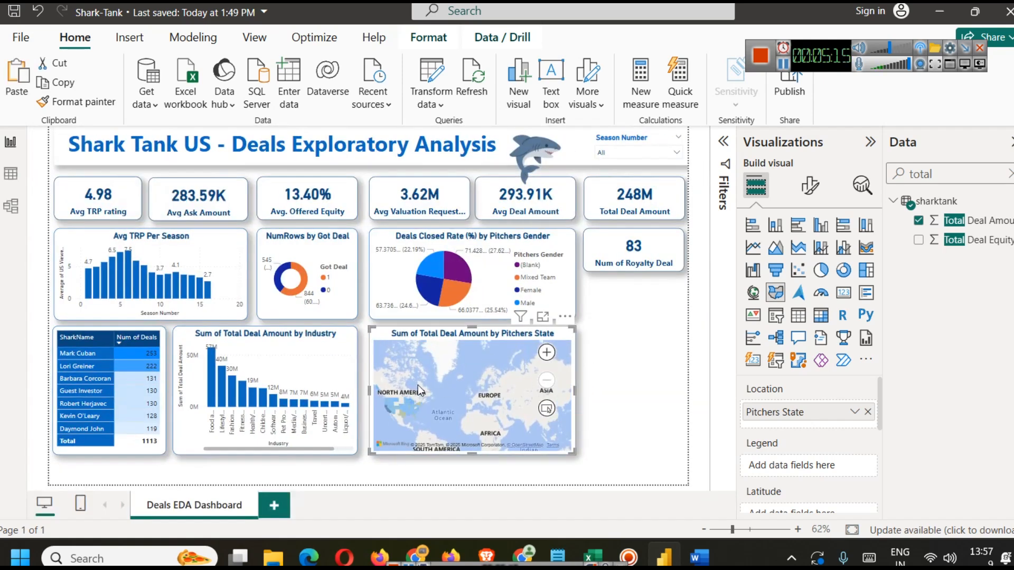
drag(443, 391, 528, 382)
scroll(499, 377, up, 3)
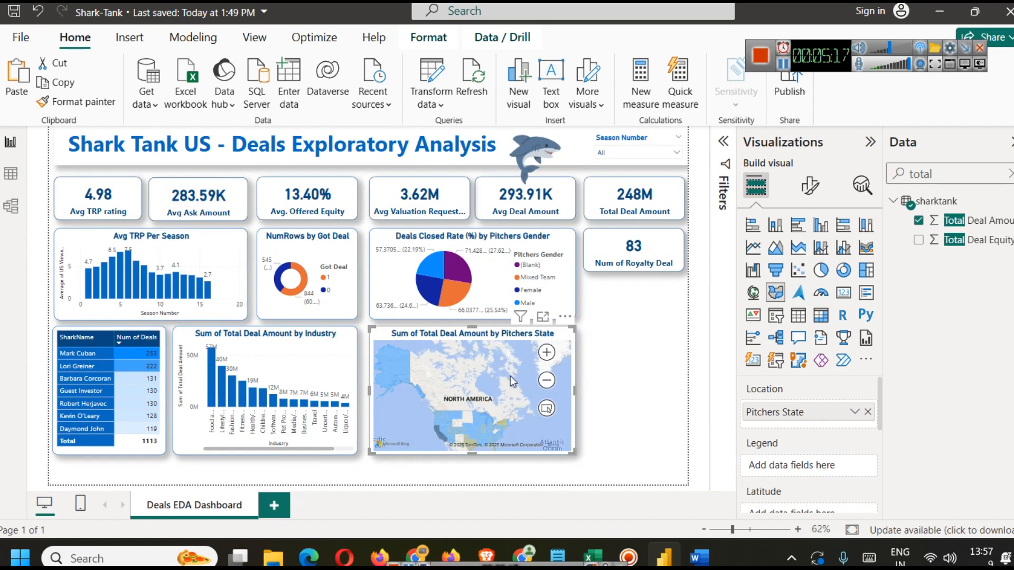
drag(502, 373, 499, 363)
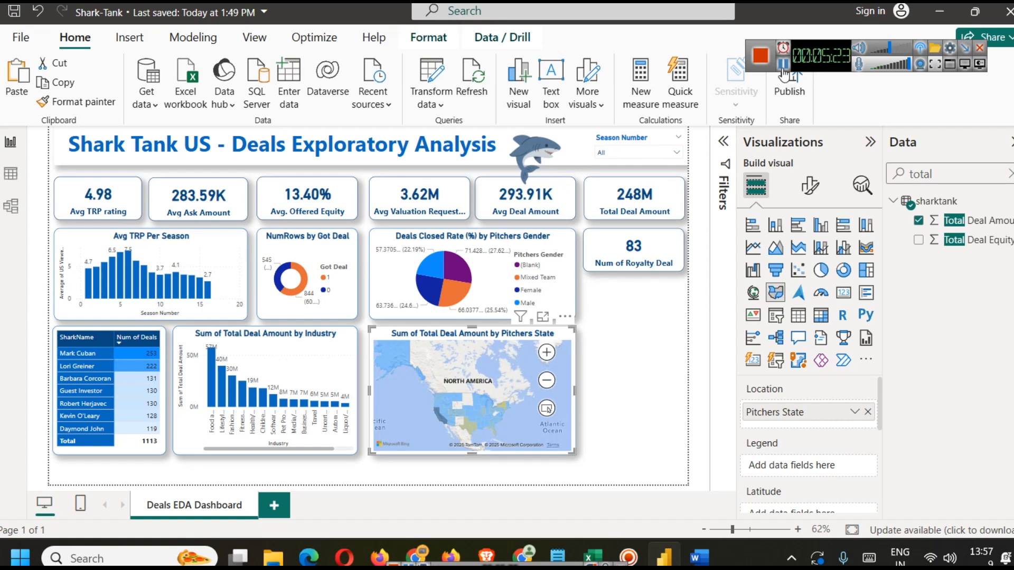
Step: Examine the Total Deal Equity column and its values in the table data view
click(661, 172)
click(10, 173)
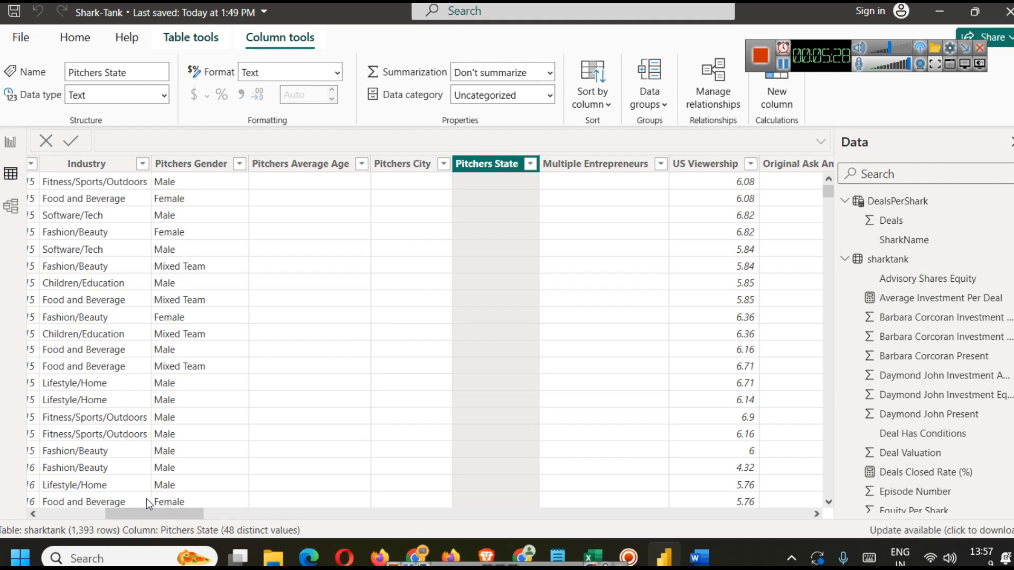
drag(149, 509, 287, 526)
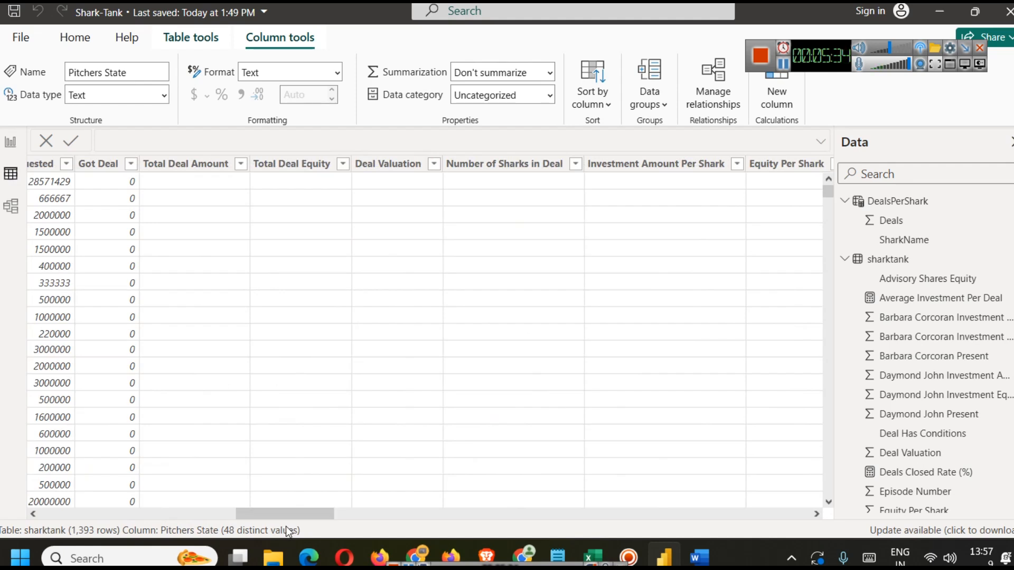
click(298, 165)
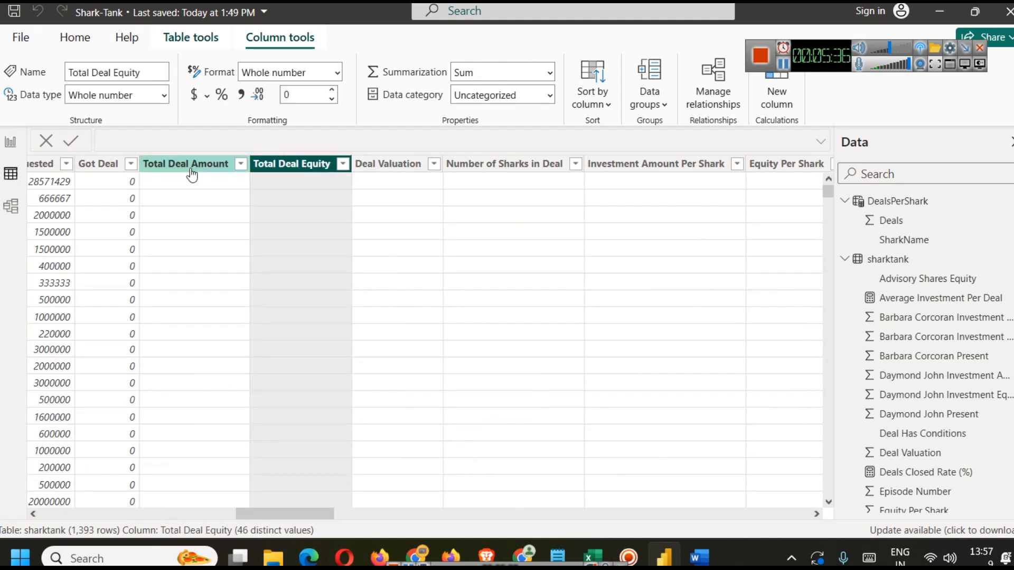
click(190, 168)
click(400, 182)
click(329, 173)
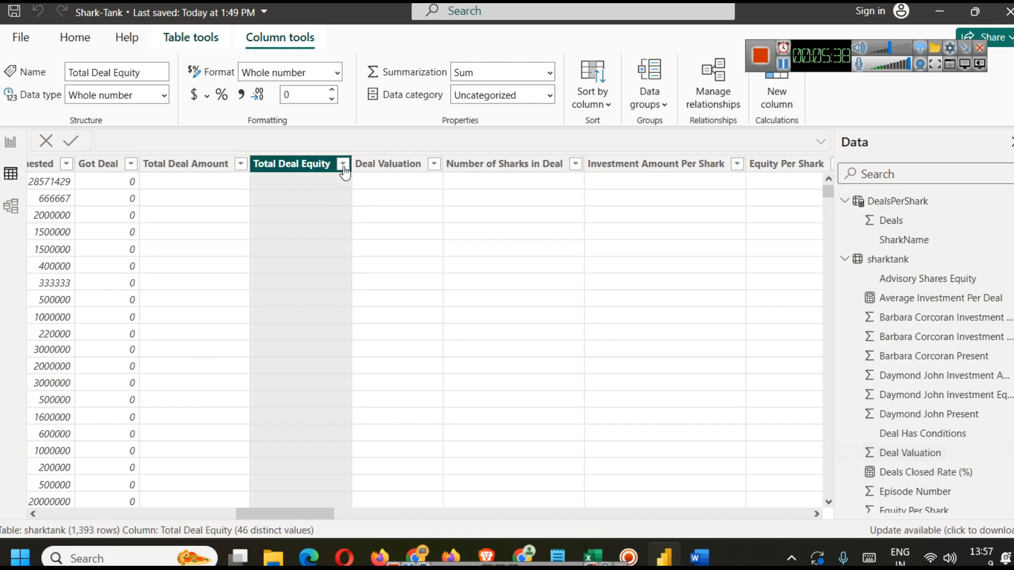
click(343, 165)
scroll(457, 341, down, 8)
scroll(457, 349, up, 8)
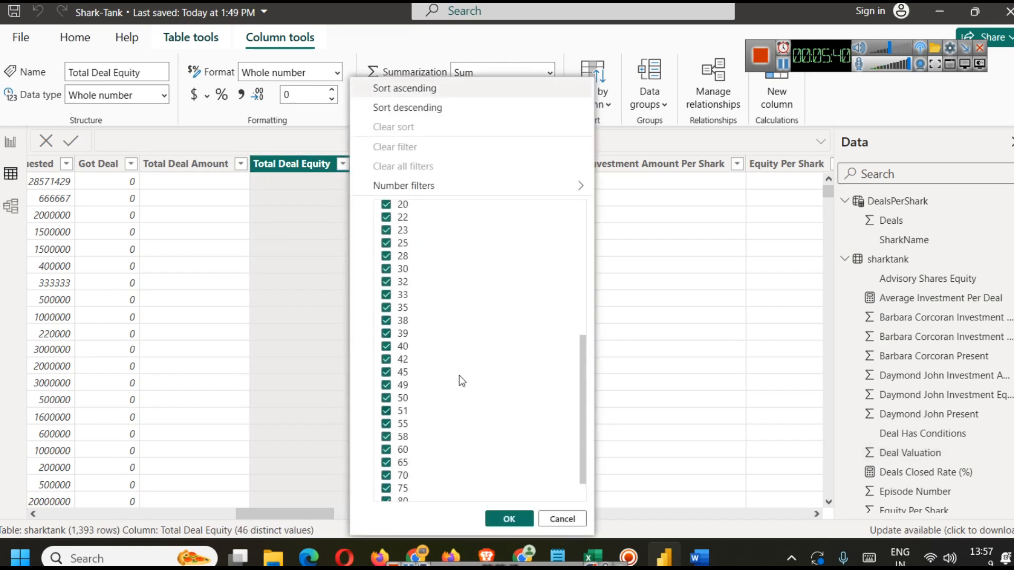
click(561, 518)
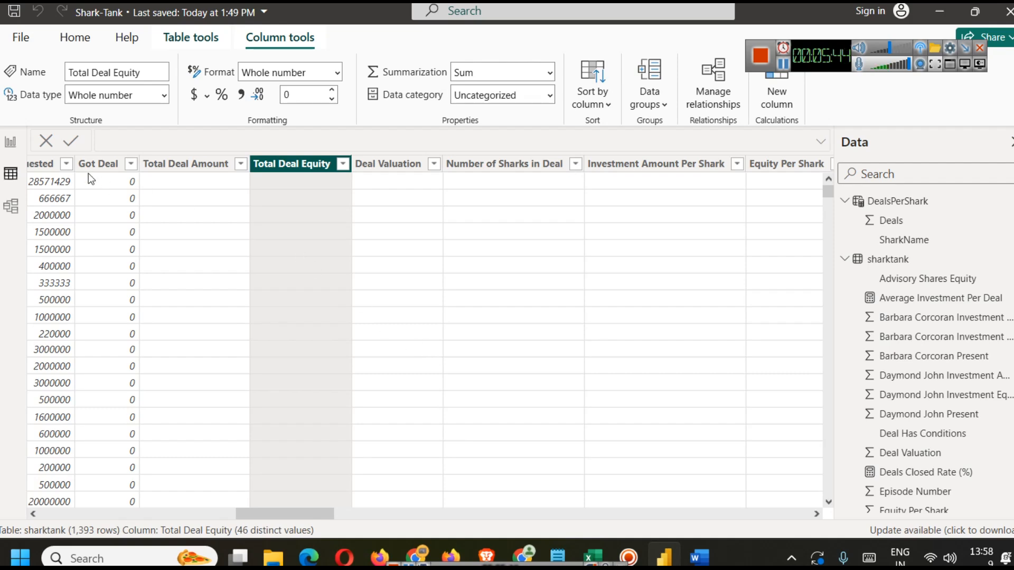
click(18, 146)
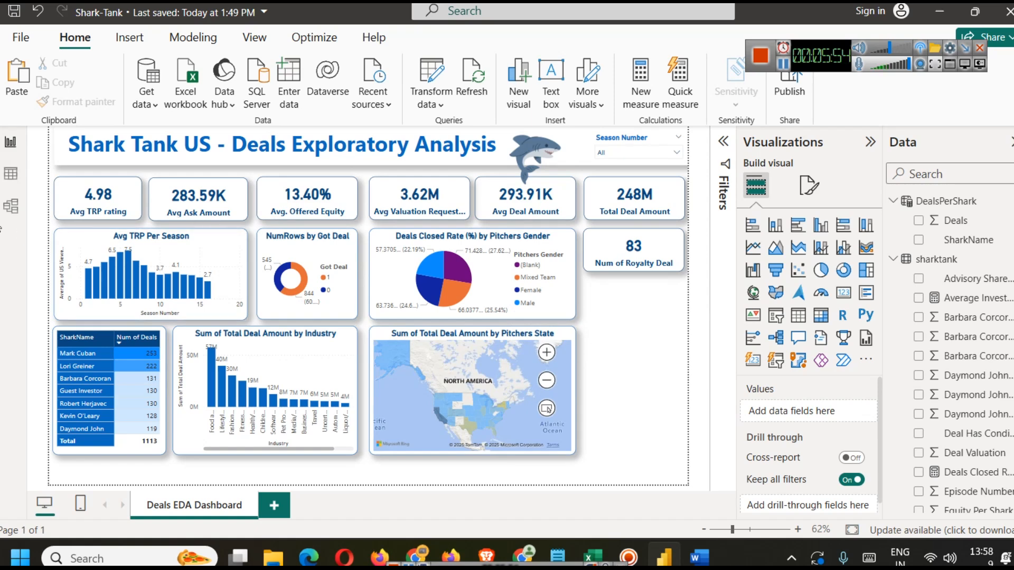
click(11, 173)
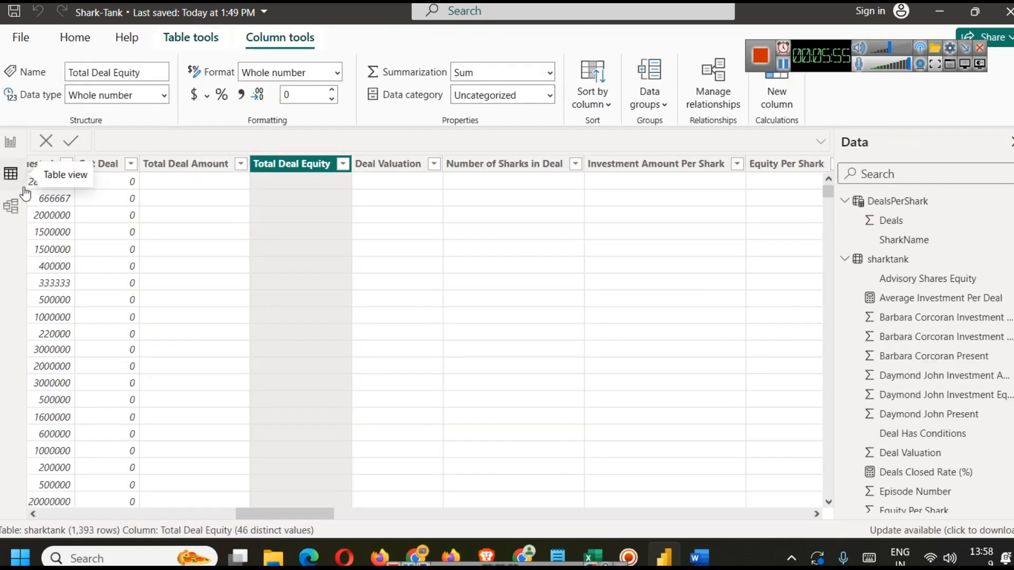
click(11, 141)
Step: Duplicate the Num of Royalty Deal card and place the copy below it
click(643, 246)
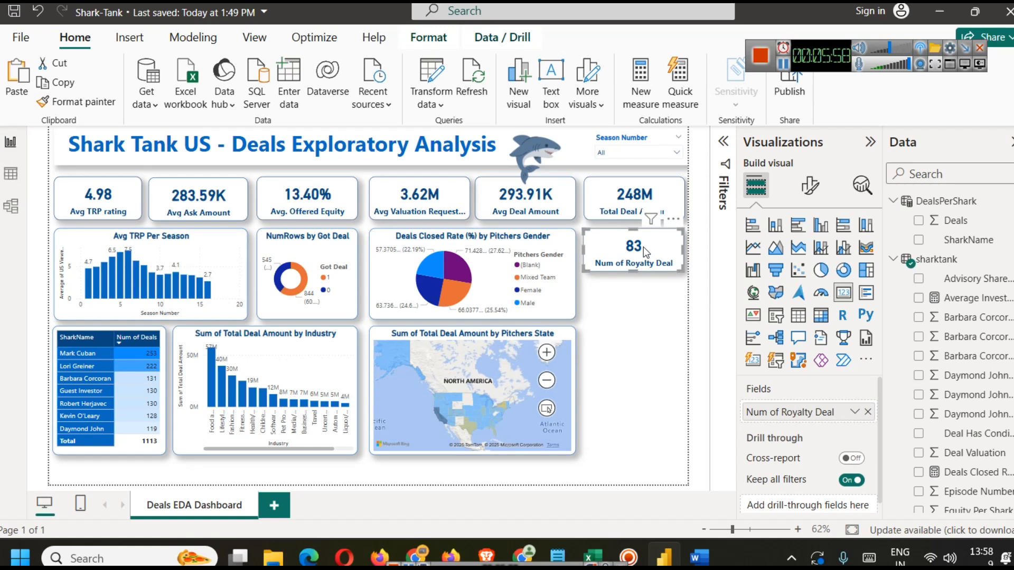
key(ctrl+c)
key(ctrl+v)
click(649, 360)
click(645, 316)
Step: Replace the copied card's field with Total Deal Equity and summarize it as Average
click(868, 412)
click(949, 173)
text(equ)
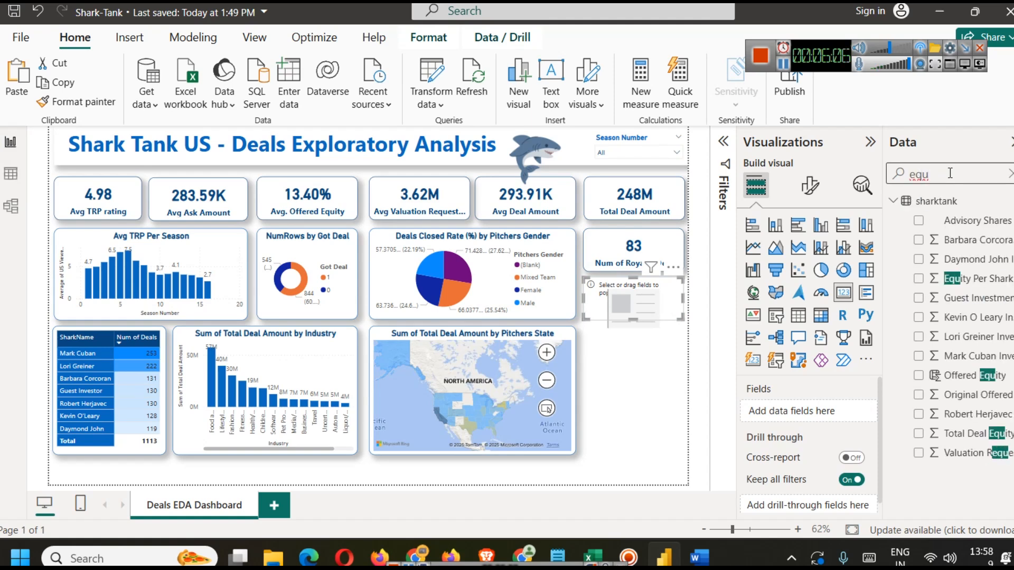
text(ity)
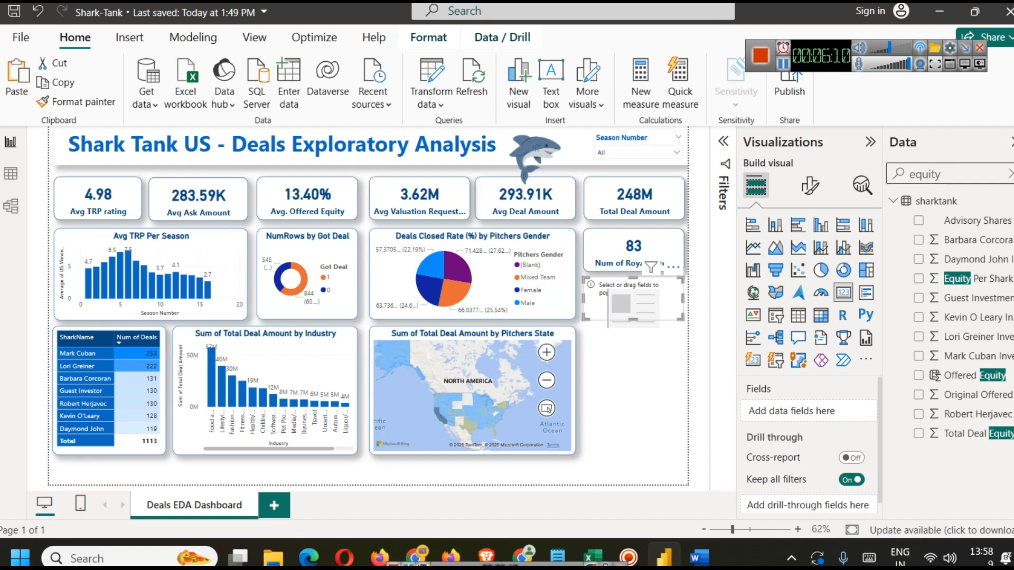
drag(971, 438, 838, 412)
click(854, 412)
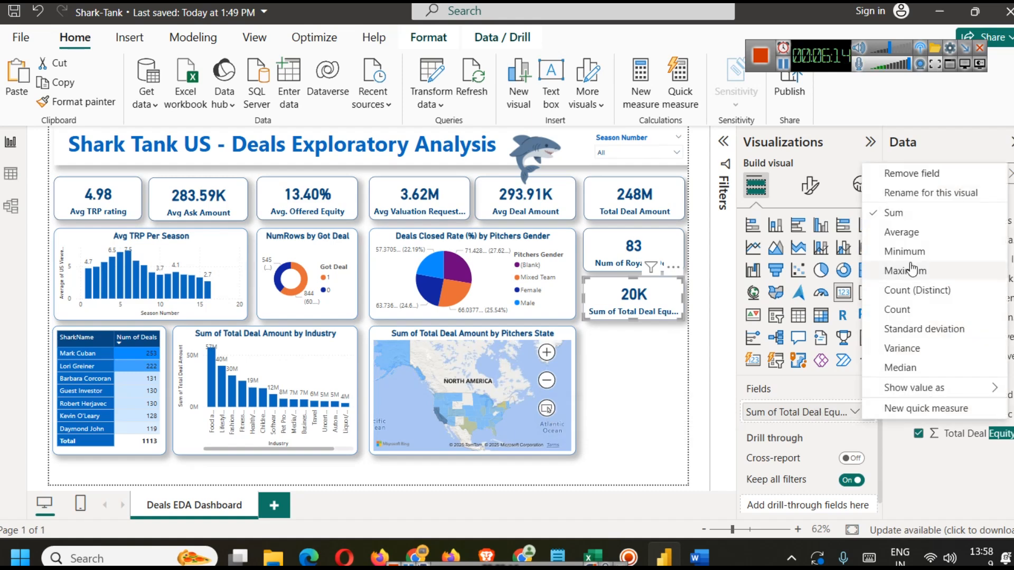
click(904, 229)
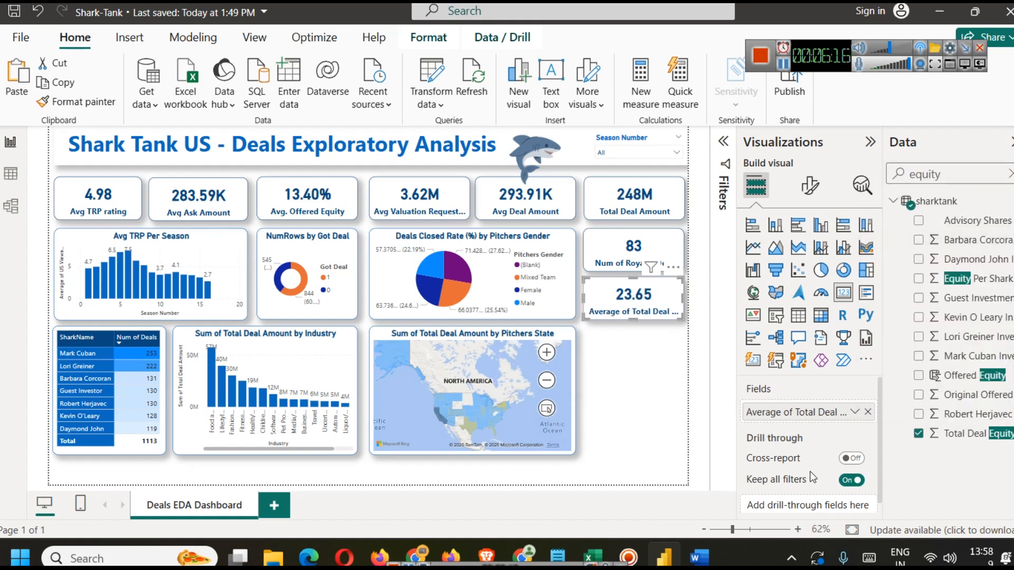
Step: Rename the card's field for this visual to Avg Total Deal Equity
click(854, 412)
click(926, 195)
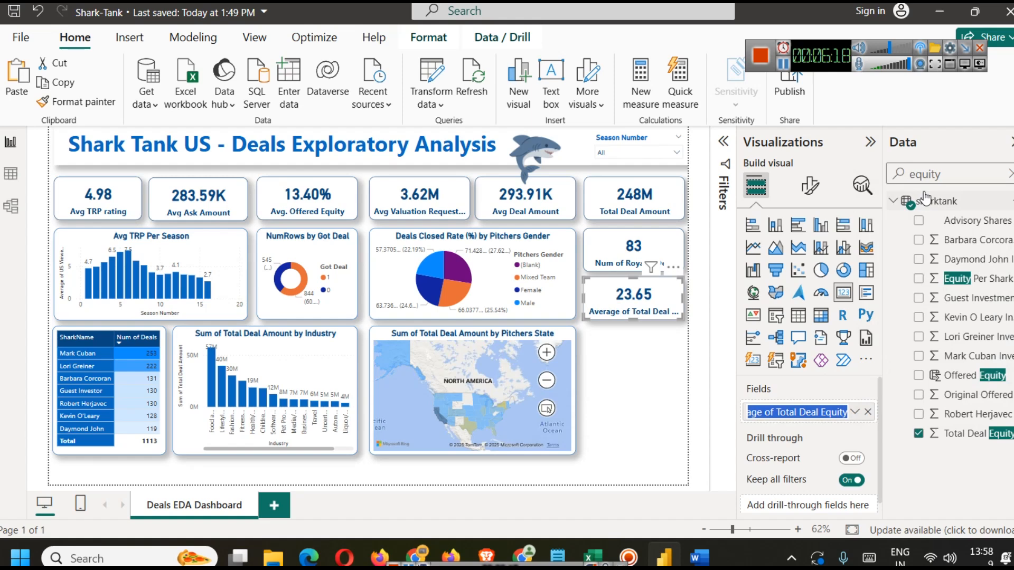
key(Right)
key(Left)
key(Left)
key(Left)
key(Left)
key(Left)
key(Left)
key(Left)
key(Left)
key(Left)
key(Left)
key(Left)
key(Left)
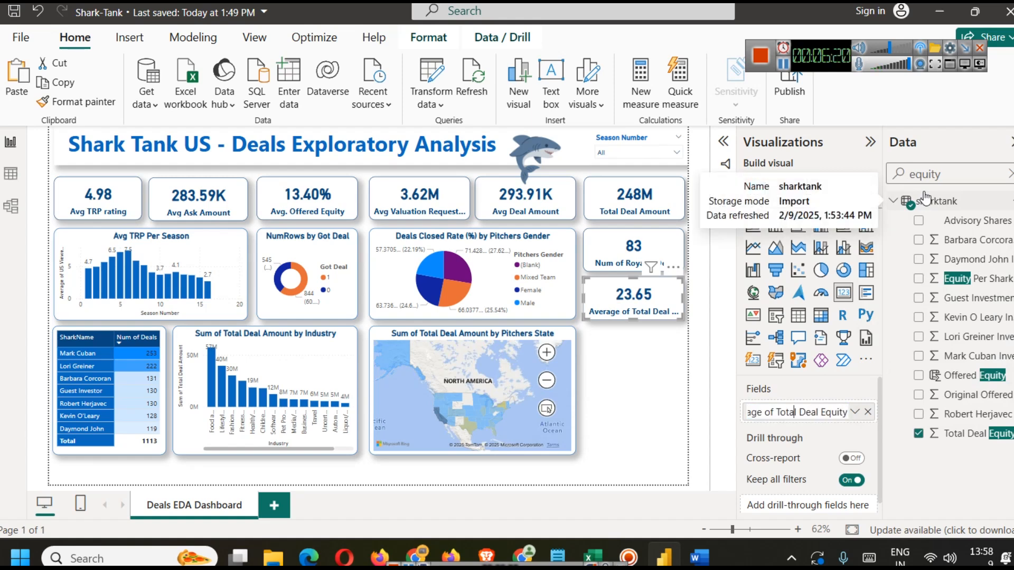
key(BackSpace)
key(BackSpace)
key(BackSpace)
key(BackSpace)
key(BackSpace)
key(BackSpace)
key(BackSpace)
key(BackSpace)
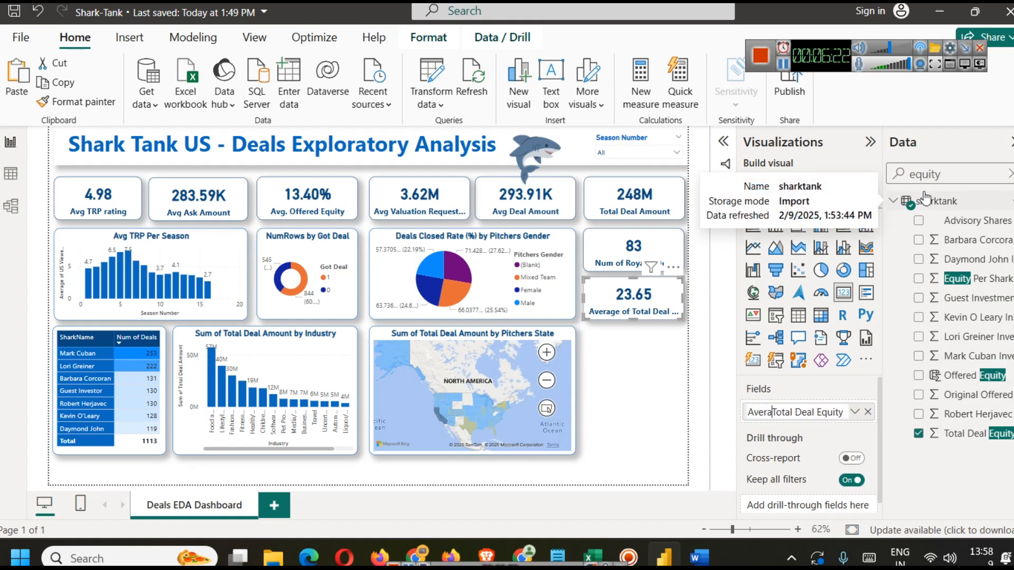
key(BackSpace)
text(g)
key(Return)
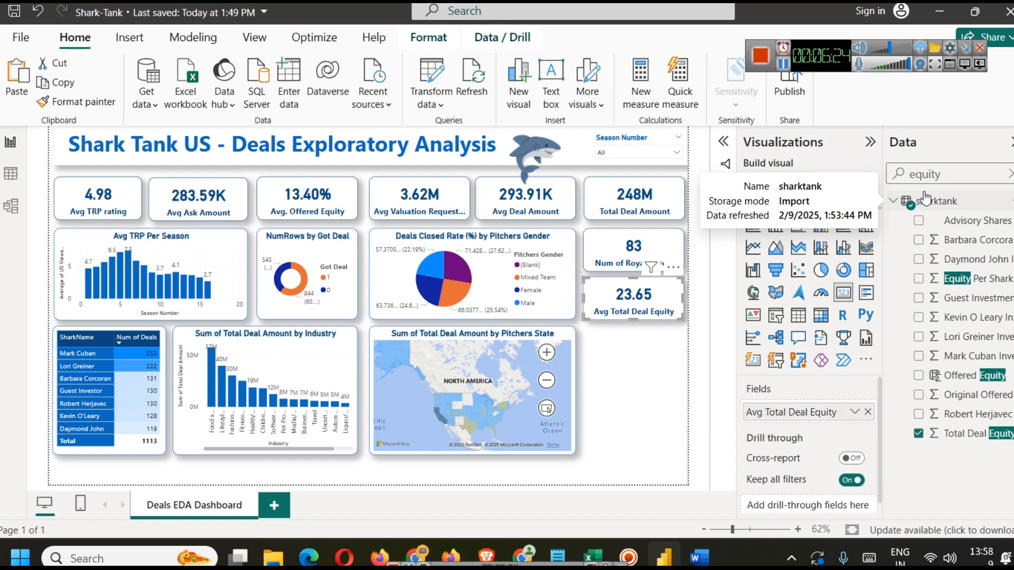
click(623, 368)
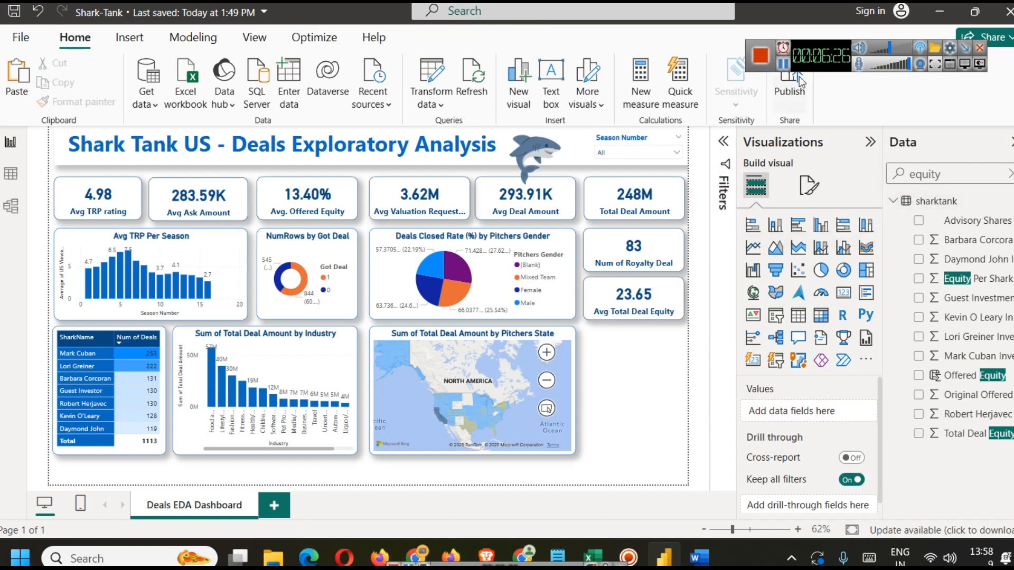
Step: Examine the Loan and Deal Has Conditions column values in the table data view
click(10, 173)
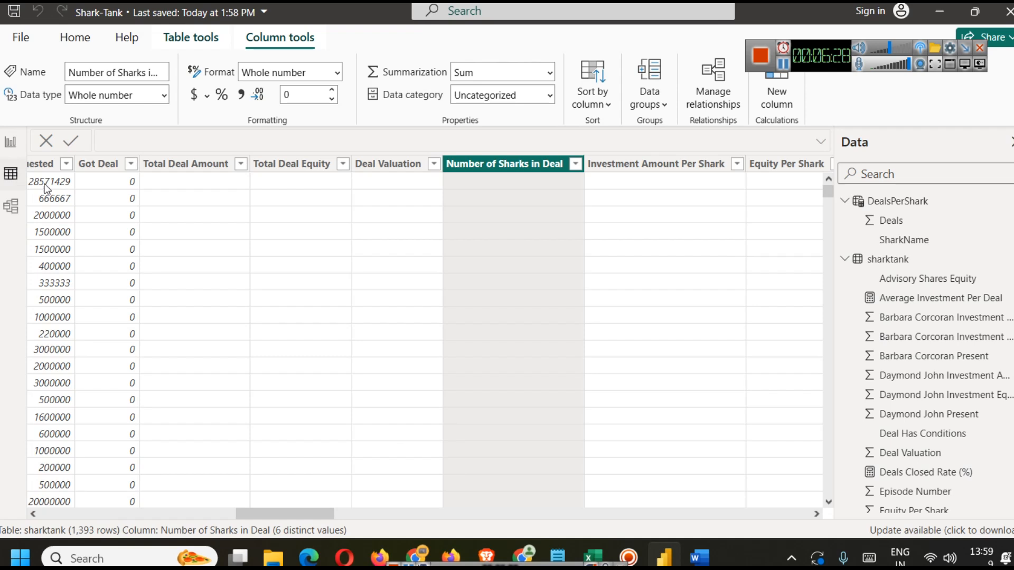
drag(285, 513, 343, 514)
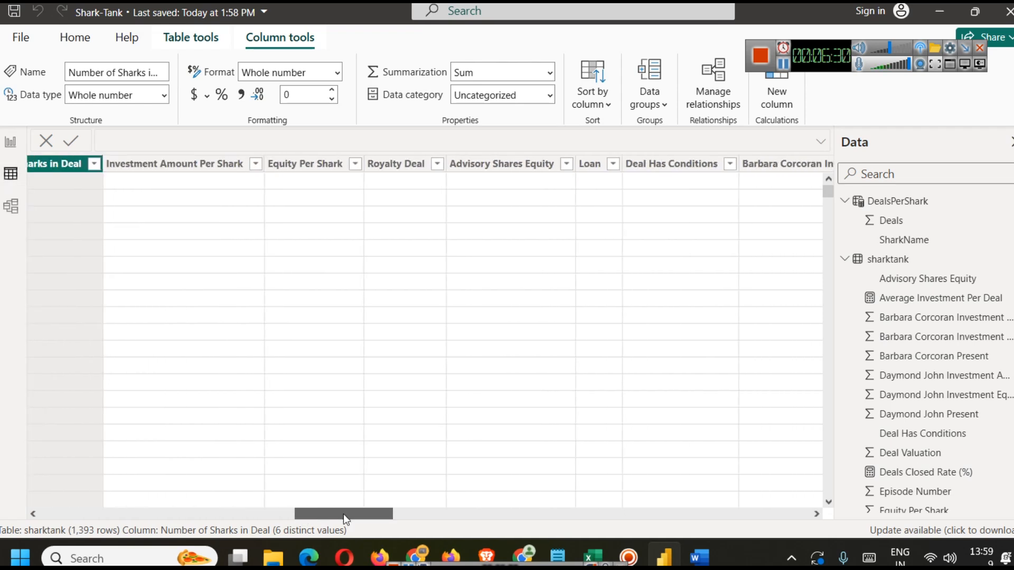
click(614, 165)
click(613, 165)
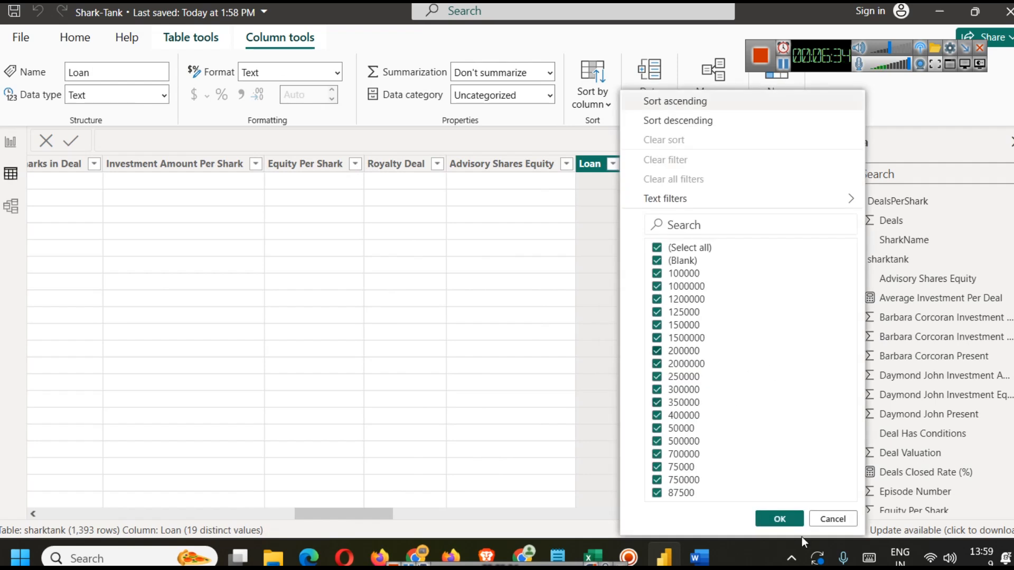
click(833, 523)
click(730, 164)
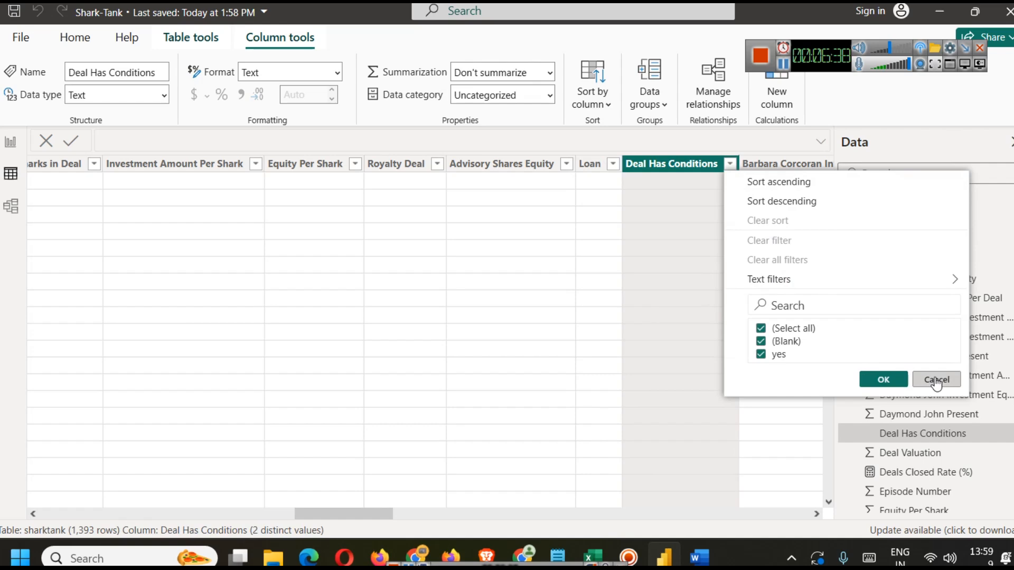
click(936, 380)
drag(368, 515, 383, 515)
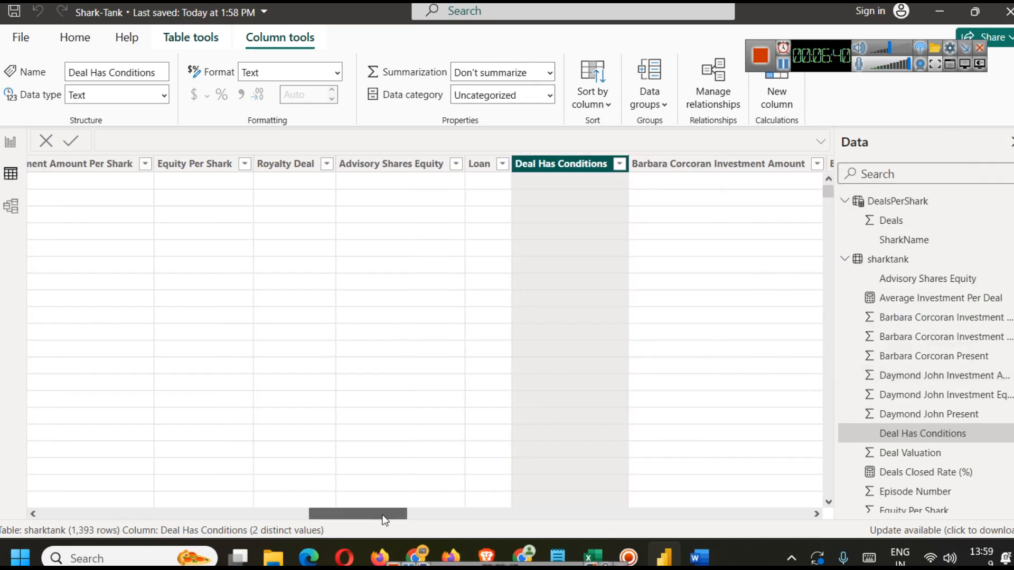
click(10, 141)
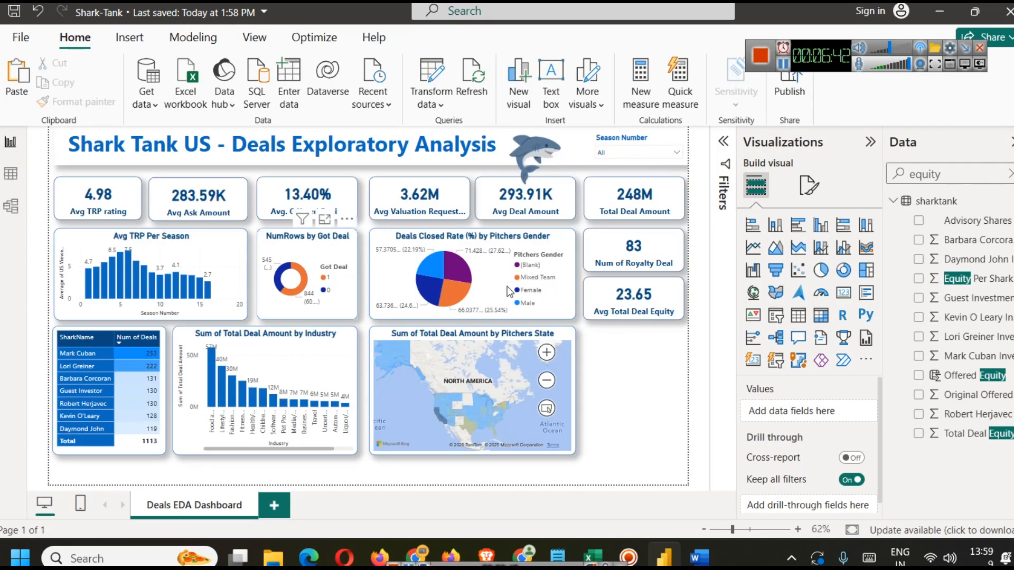
Step: Duplicate the Avg Total Deal Equity card and place the copy below it
click(614, 314)
key(ctrl+c)
key(ctrl+v)
drag(618, 303, 615, 355)
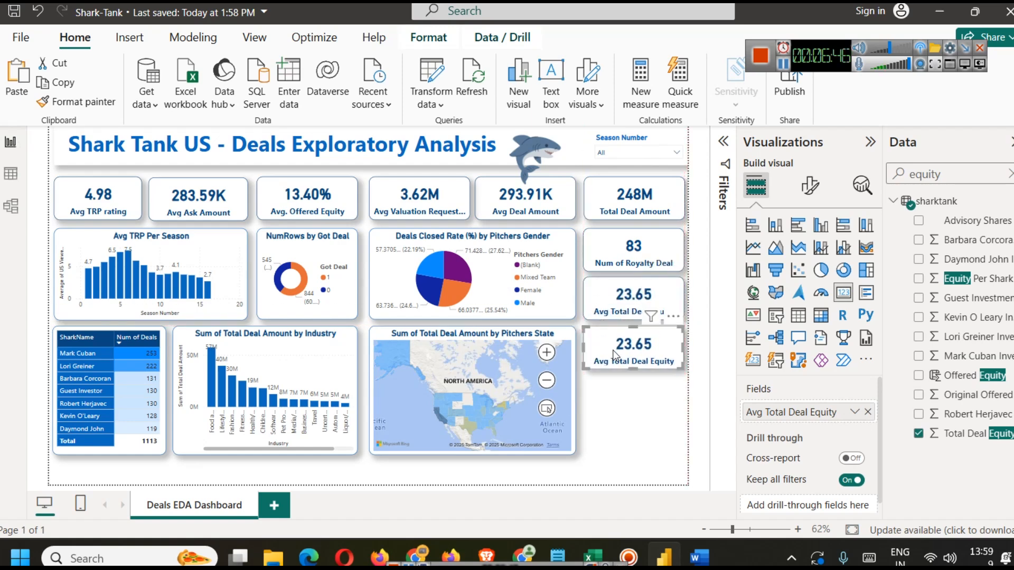
Step: Replace the copied card's field with the Loan column and open its summarization options
click(635, 409)
click(633, 348)
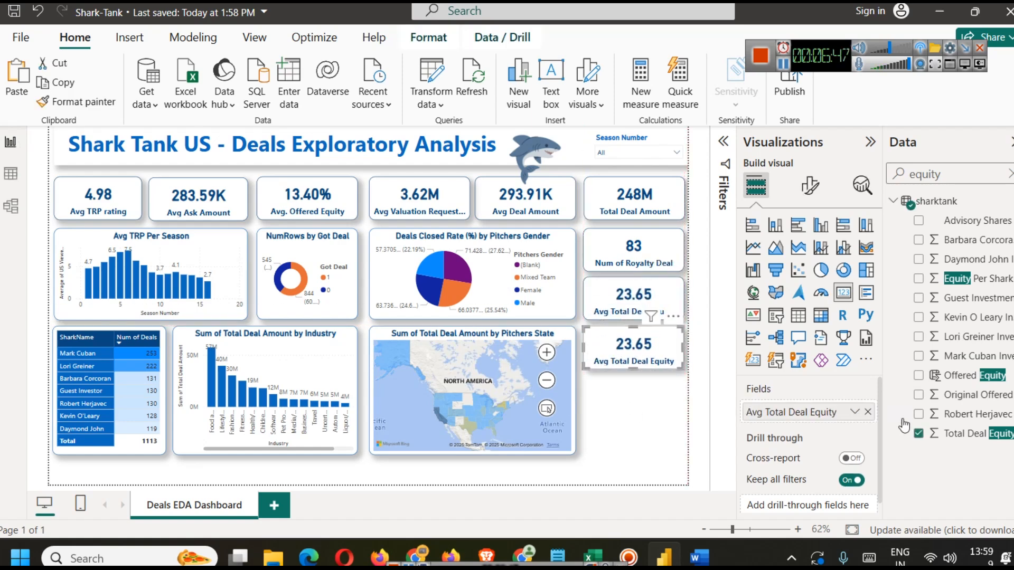
click(868, 412)
double_click(945, 171)
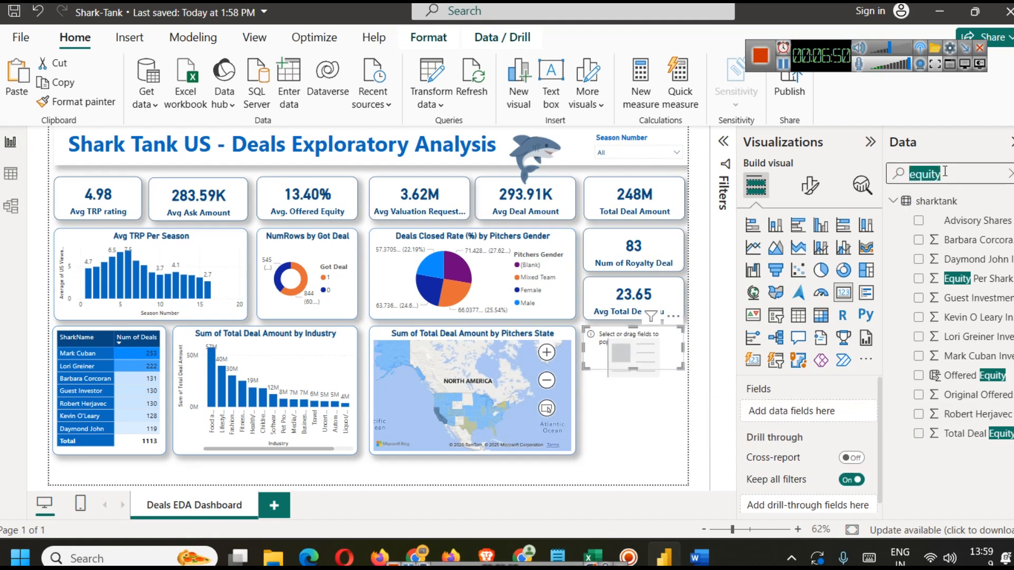
text(loan)
drag(963, 218, 808, 412)
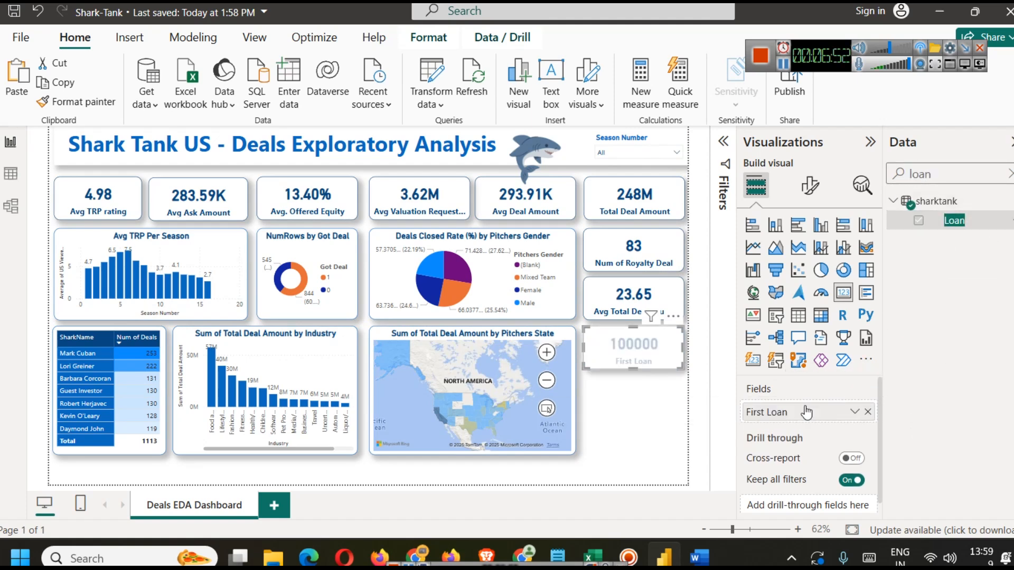
click(854, 412)
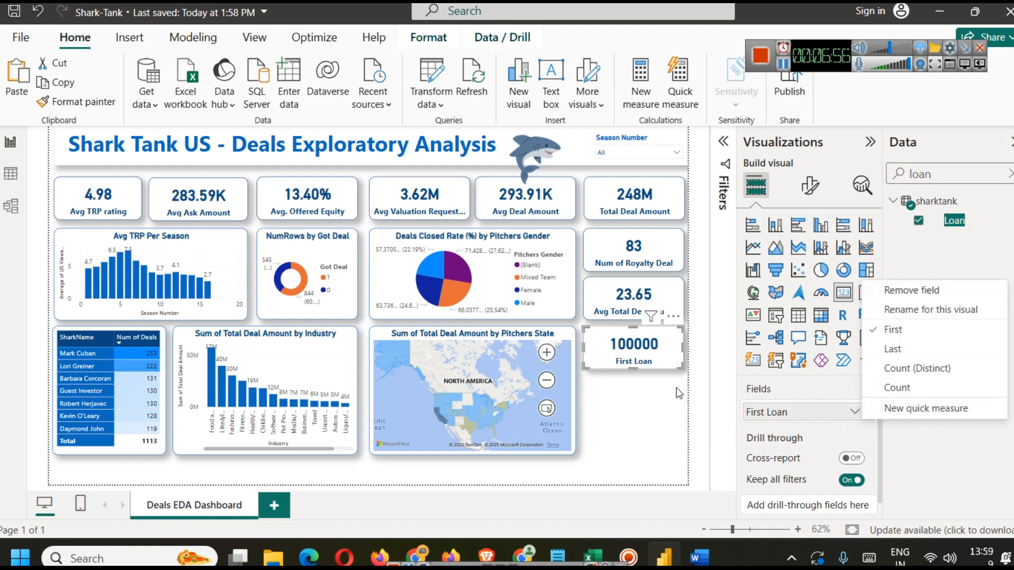
Step: Inspect the Loan column values in the table data view
click(10, 173)
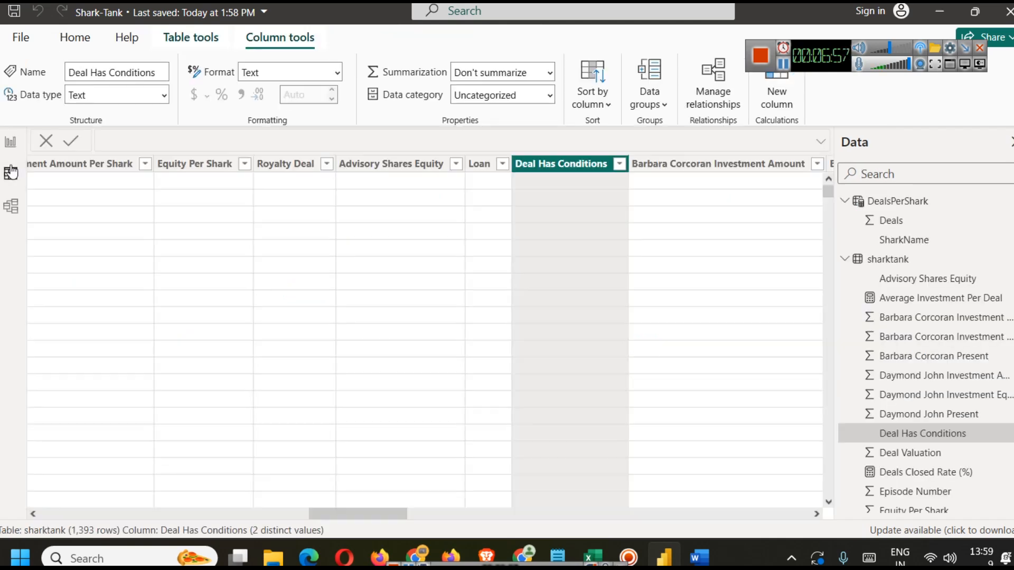
click(479, 164)
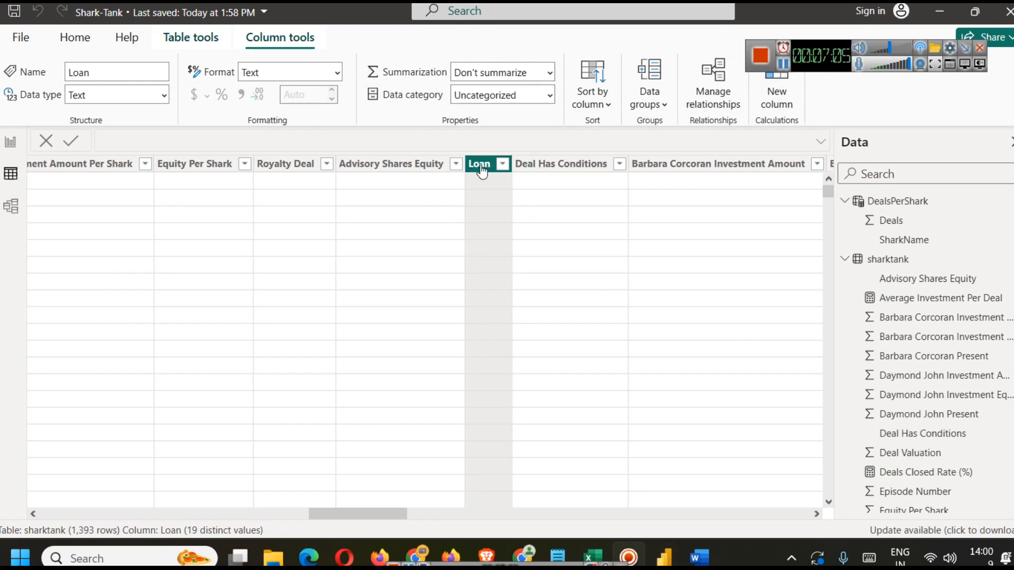
click(22, 138)
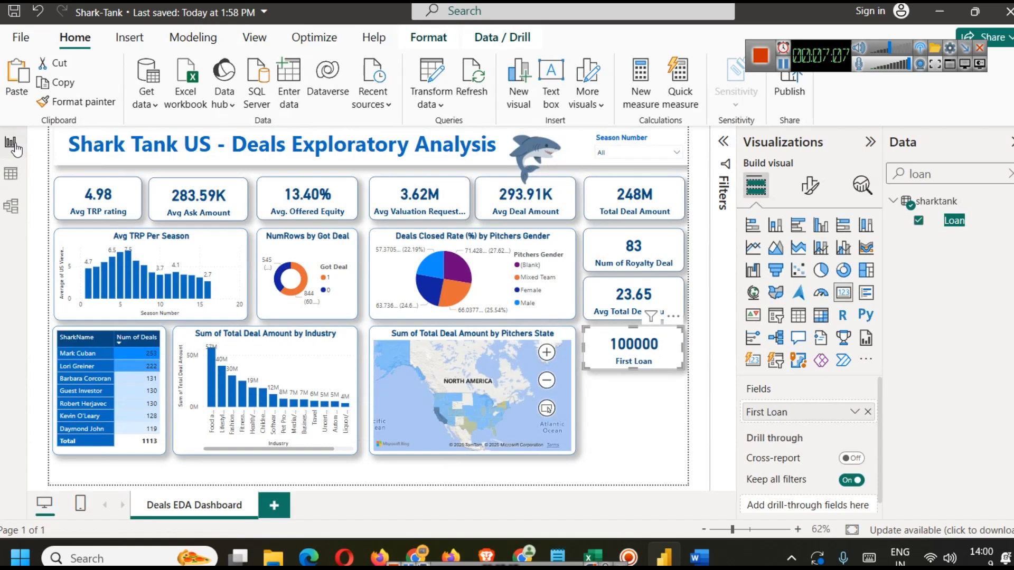
Step: Open the query editor and duplicate the Loan column
click(452, 110)
click(457, 123)
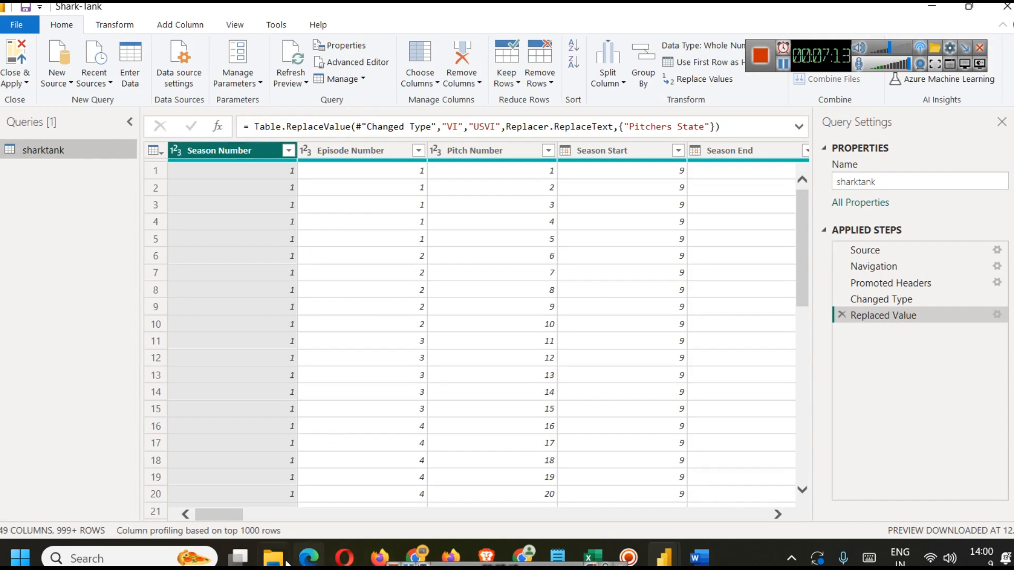
drag(220, 515, 459, 537)
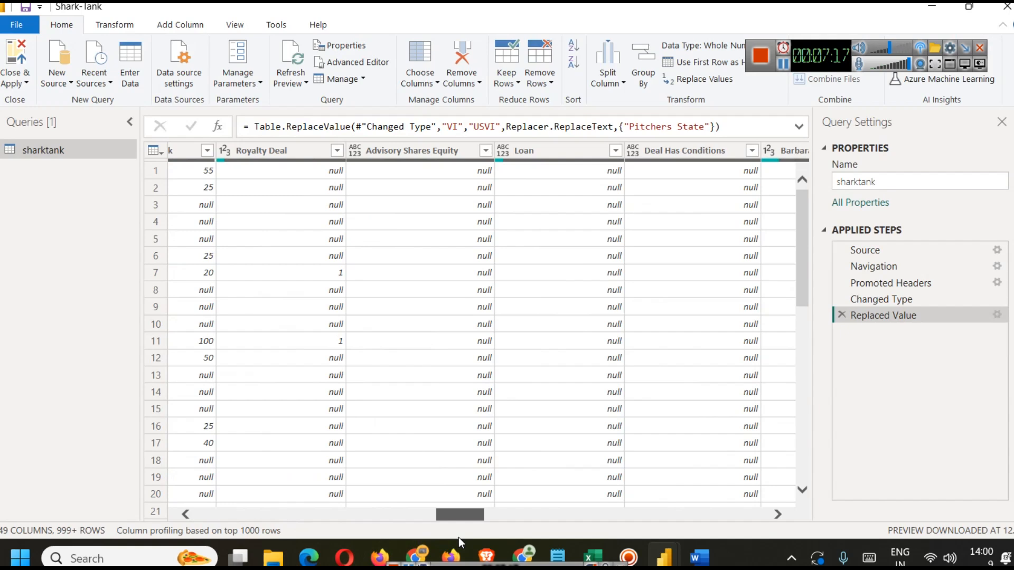
click(548, 144)
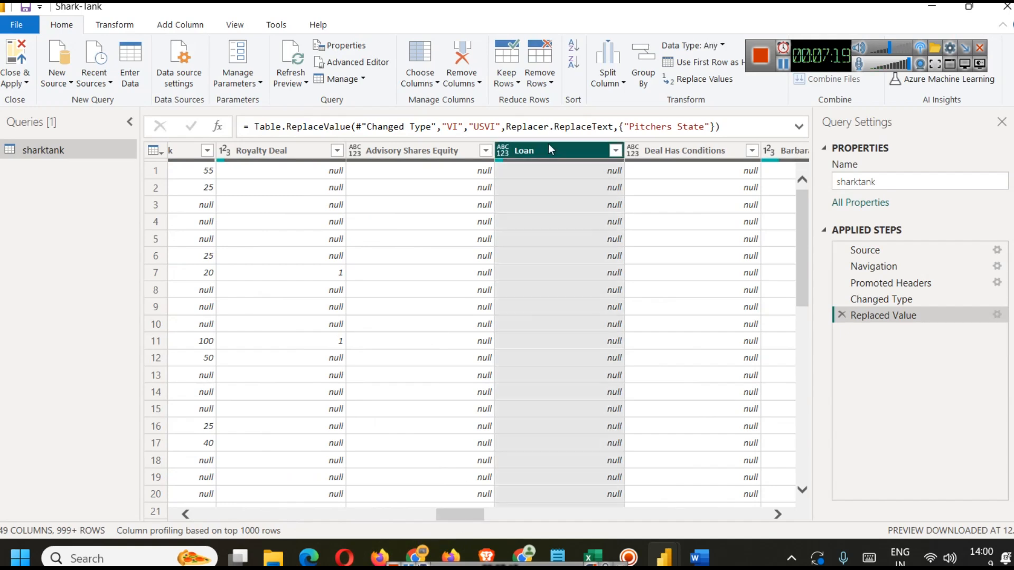
right_click(548, 144)
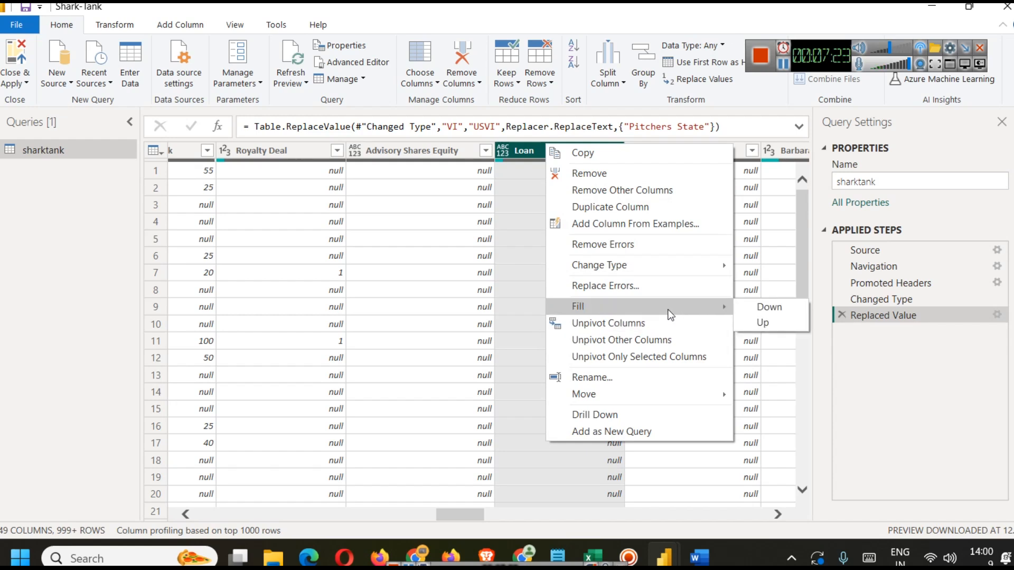
click(661, 209)
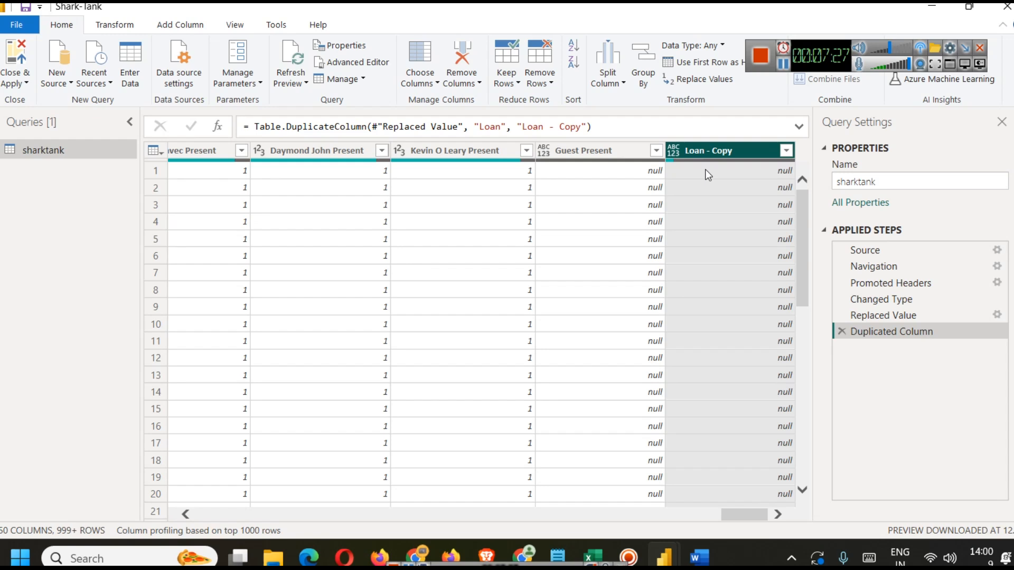
Step: Convert the Loan - Copy column to Decimal Number, replacing its errors, and close and apply the query
right_click(719, 153)
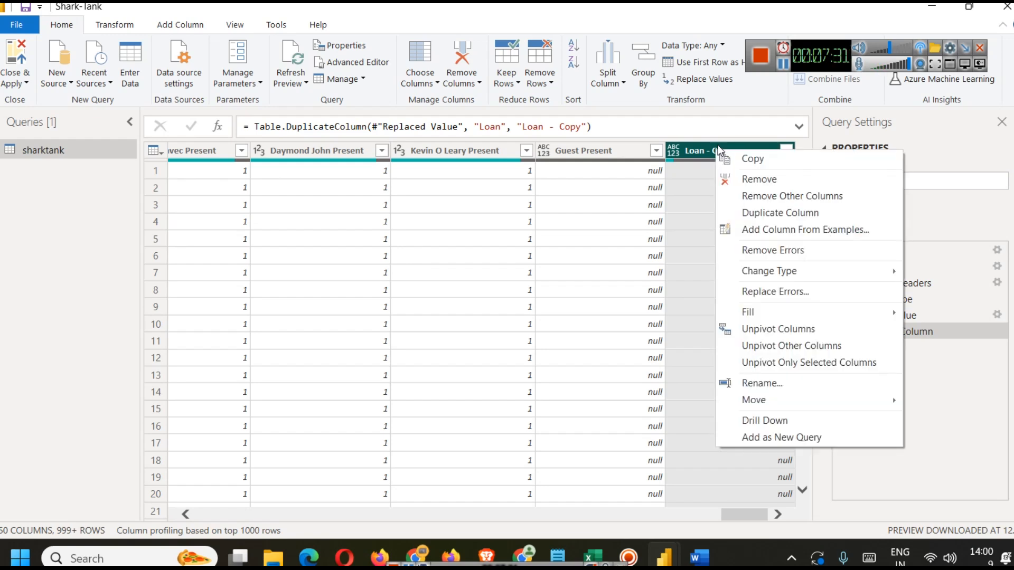
click(707, 206)
click(706, 154)
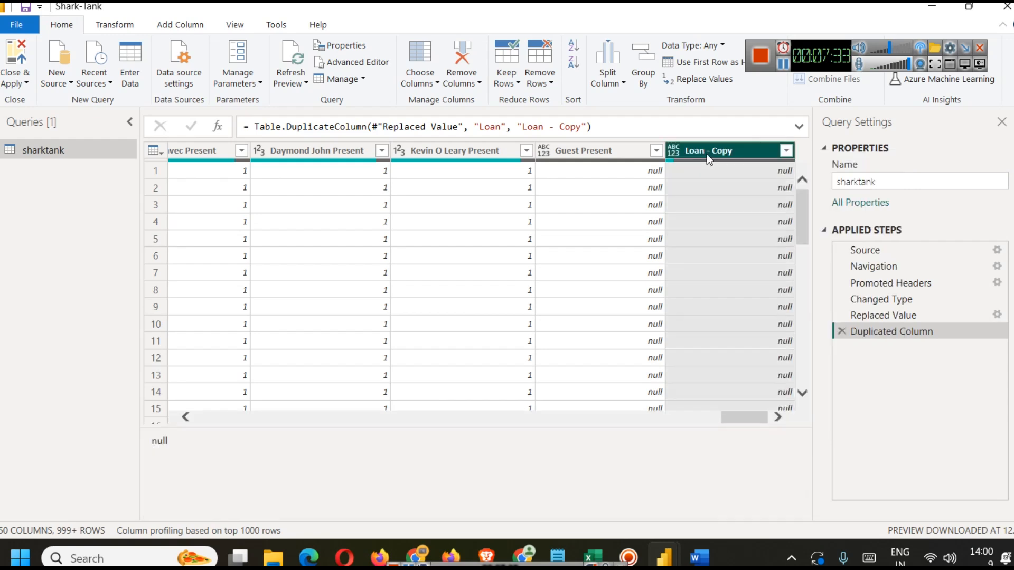
right_click(700, 151)
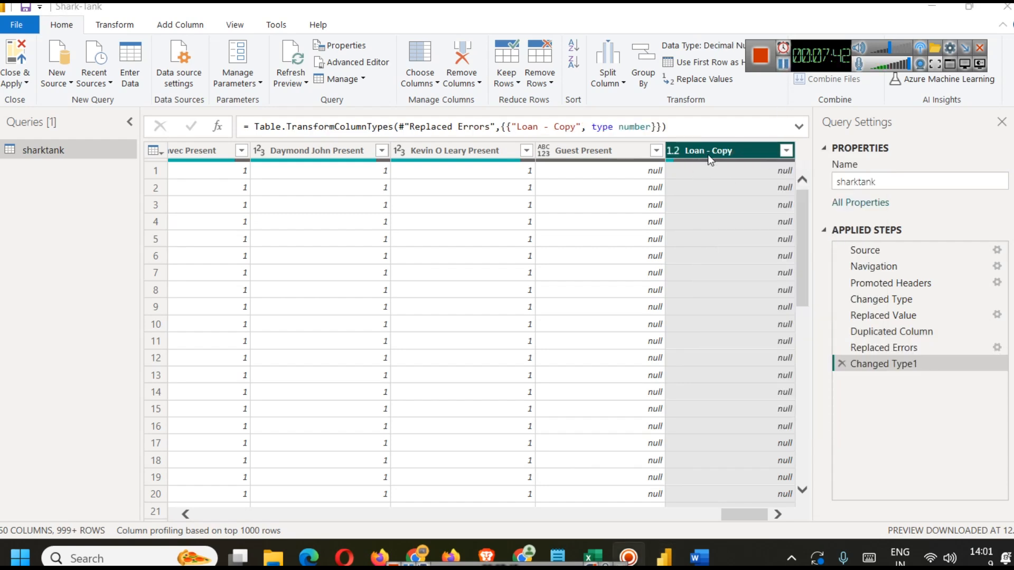
right_click(671, 151)
mouse_move(731, 292)
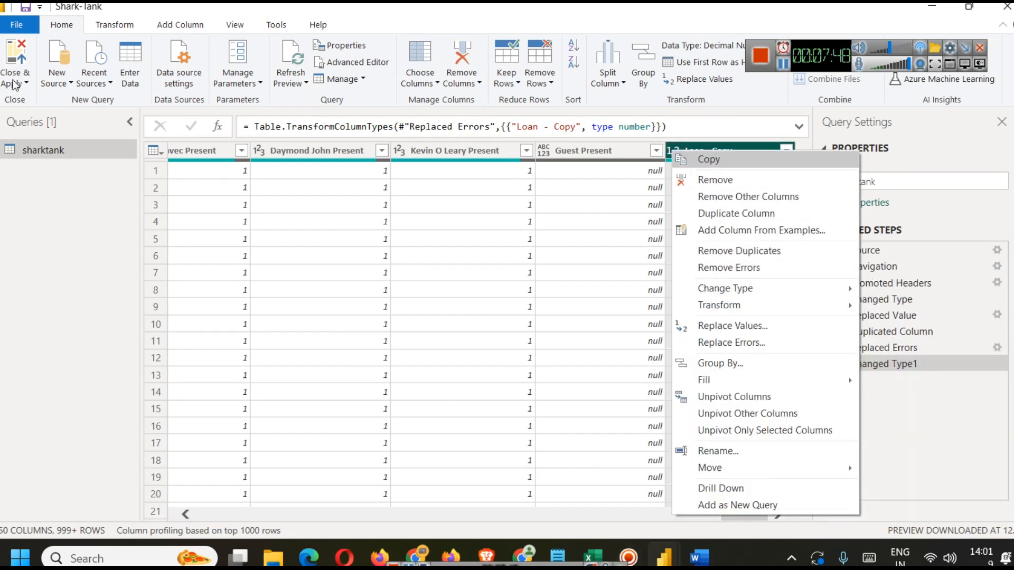
click(12, 81)
click(48, 98)
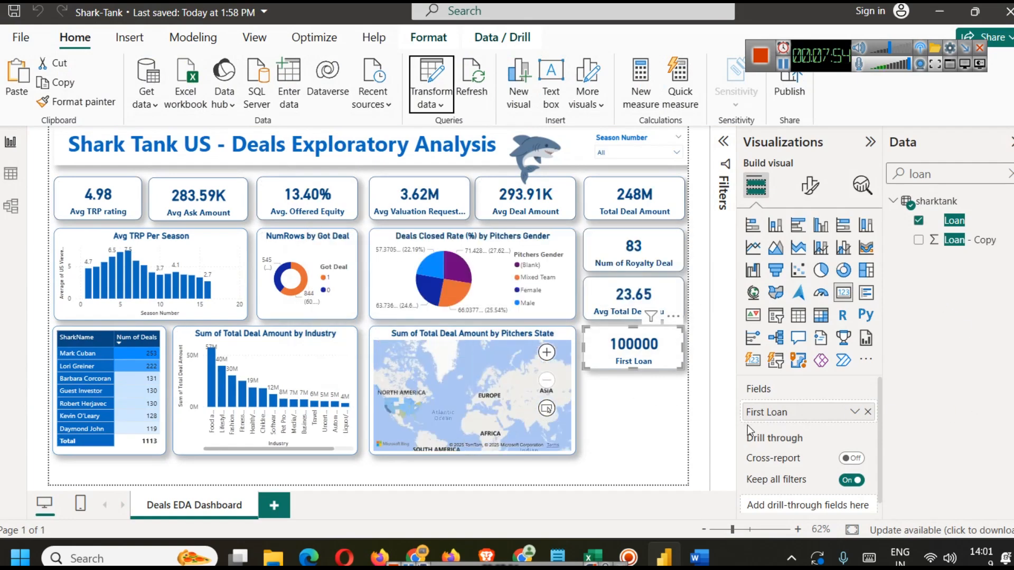
Step: Replace the card's field with Loan - Copy and rename it for this visual to Total Loan Given
click(868, 411)
drag(980, 240, 833, 412)
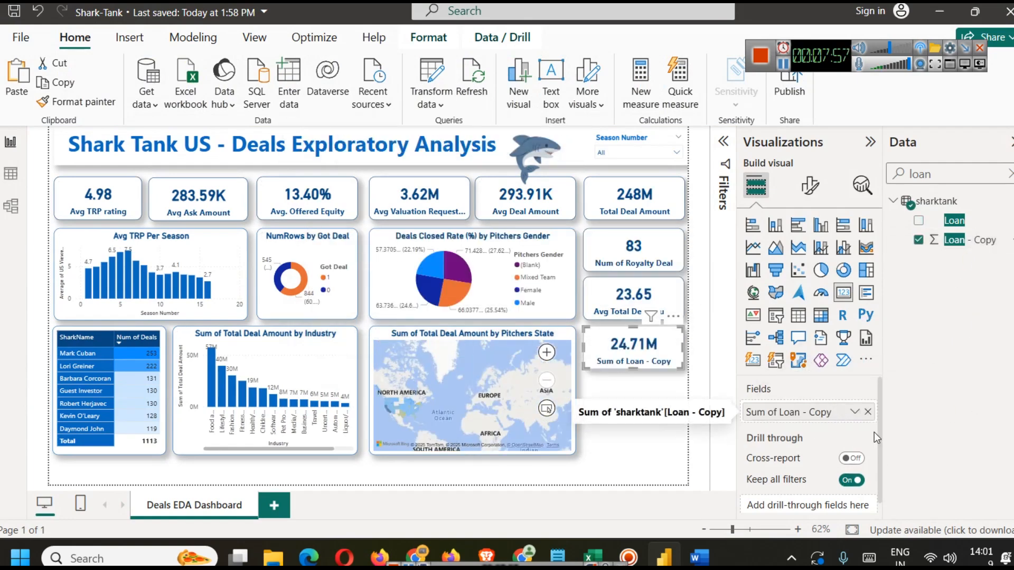
click(854, 411)
click(912, 189)
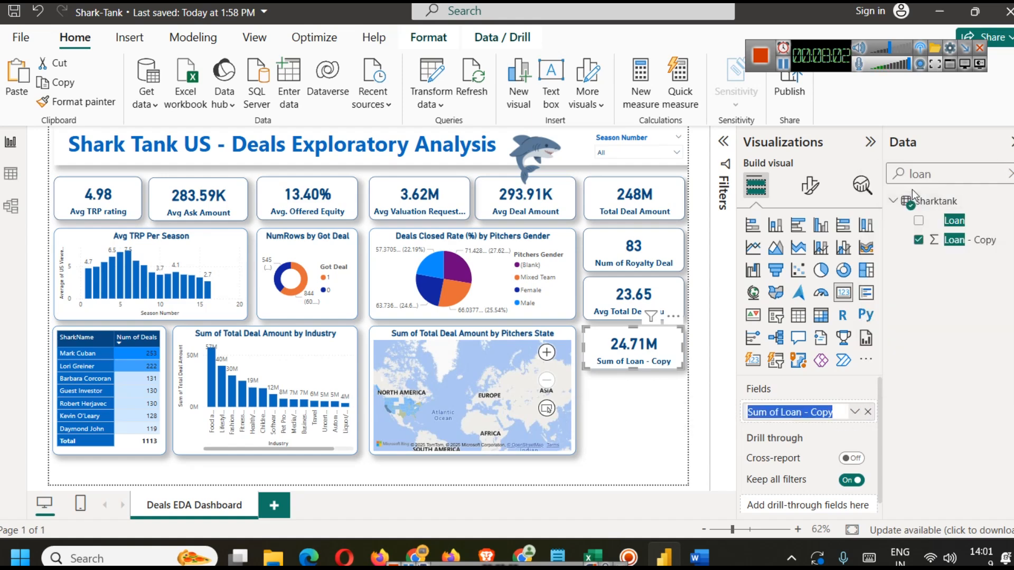
key(End)
key(BackSpace)
key(Left)
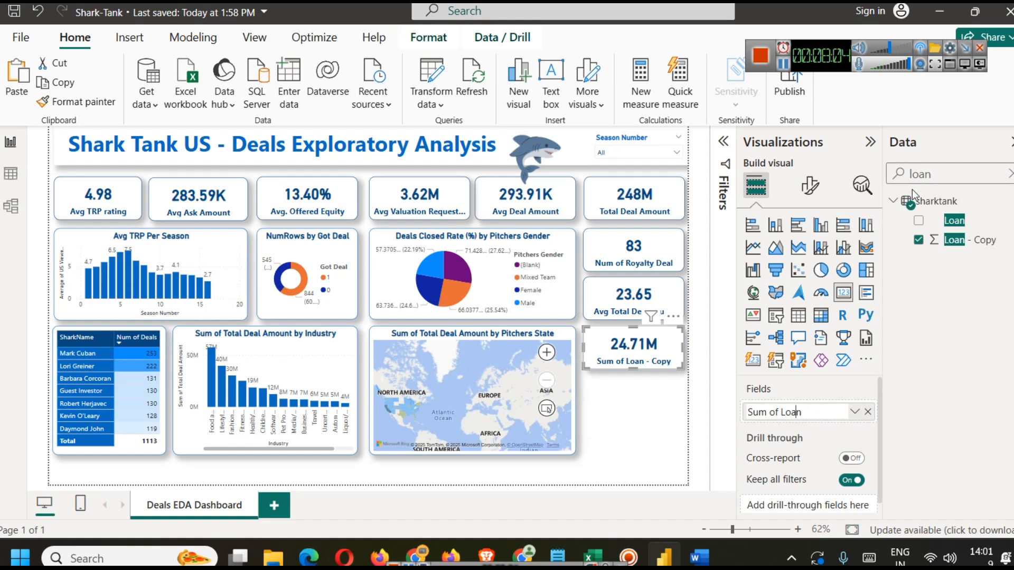
key(shift+Left)
key(shift+Left)
key(shift+Left)
key(shift+Left)
key(shift+Left)
key(shift+Left)
key(shift+Left)
text(Total)
key(End)
text(Given)
key(Return)
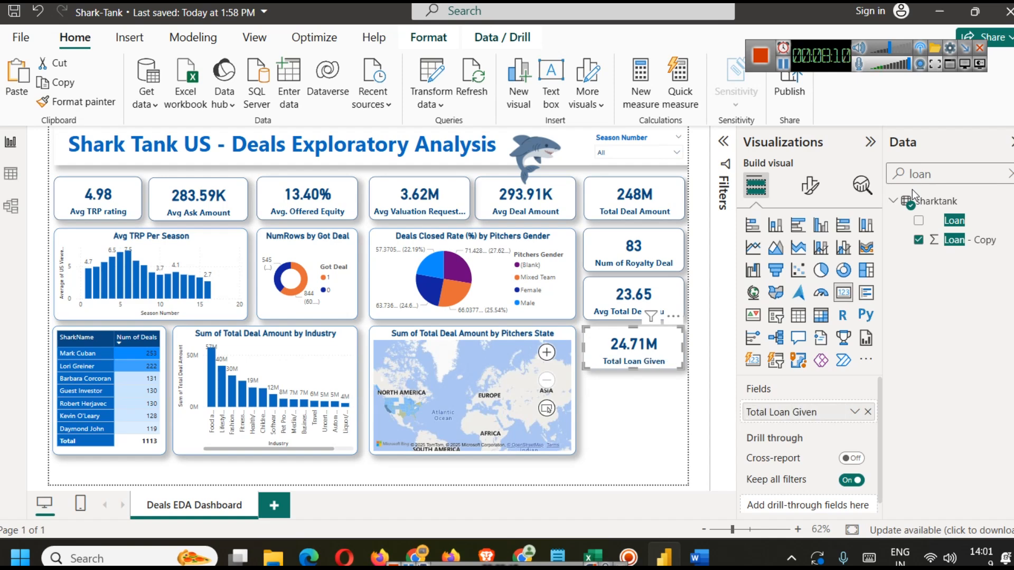
click(664, 377)
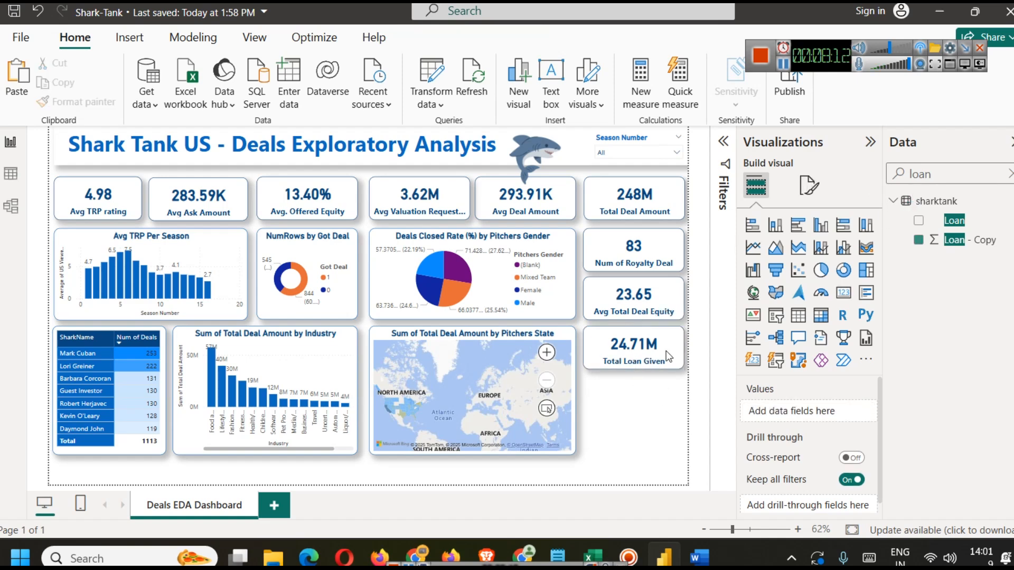
Step: Examine the Number of Sharks in Deal column values in the table data view
click(782, 65)
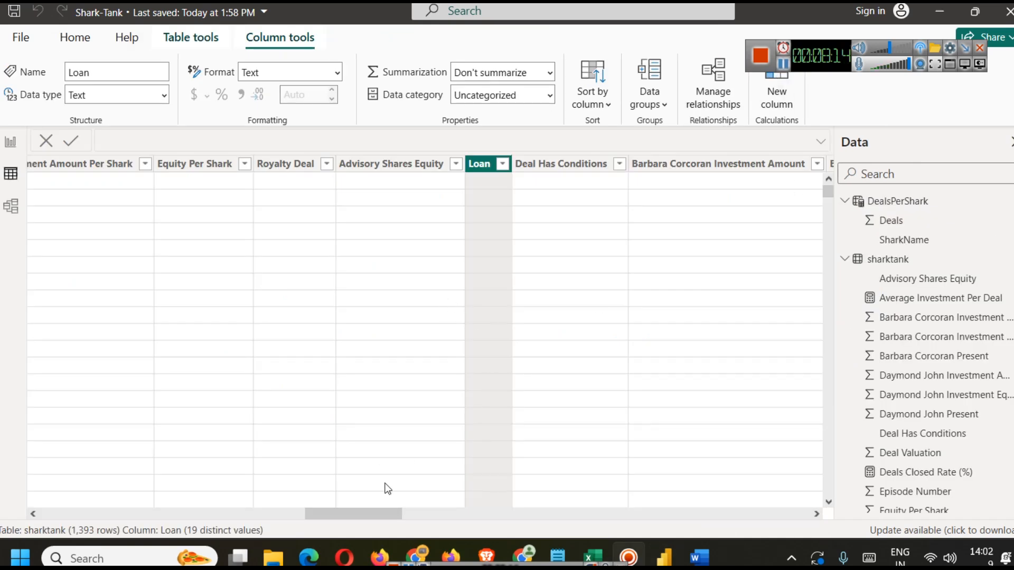
drag(354, 508, 275, 508)
click(667, 166)
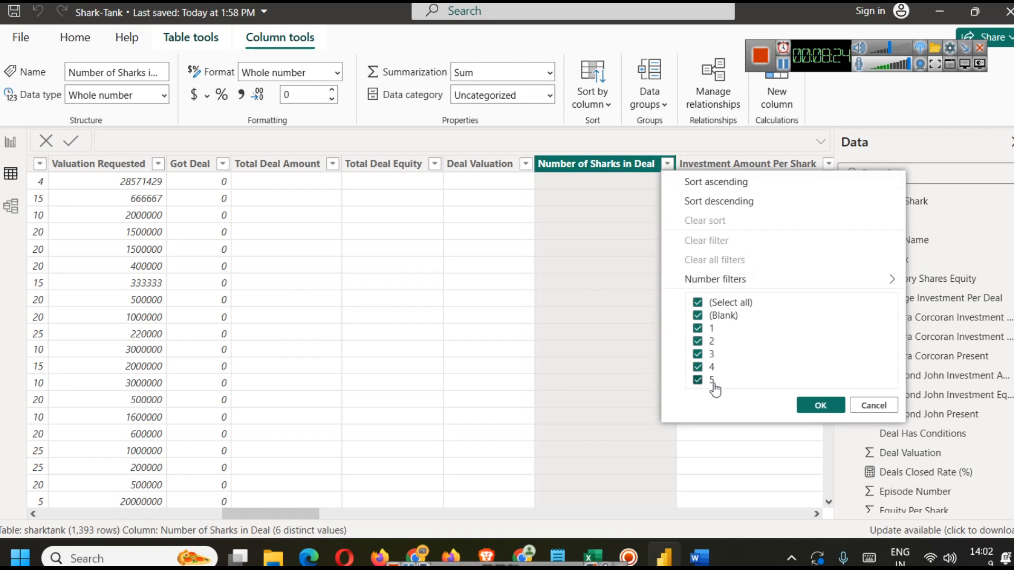
click(13, 146)
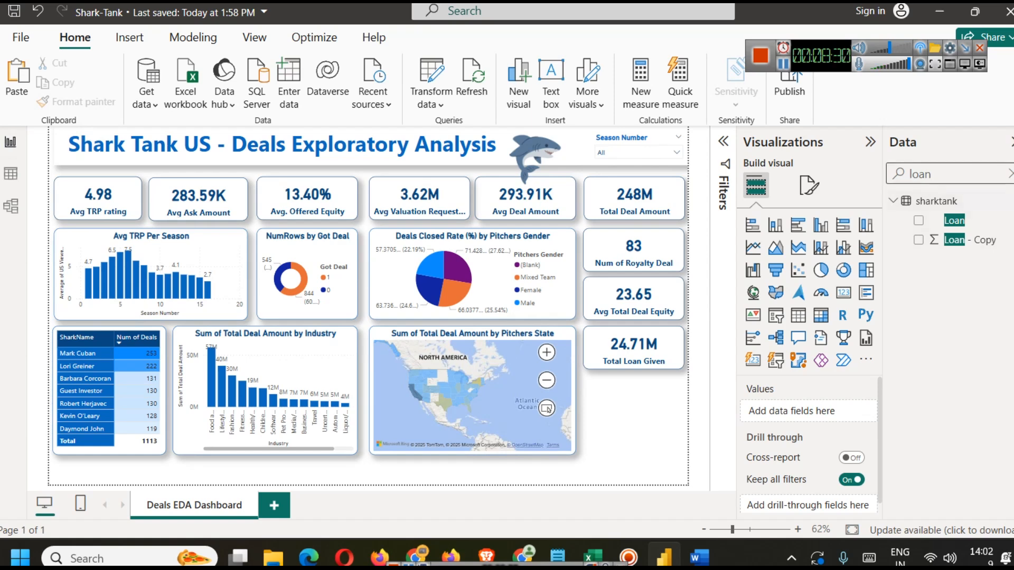
Step: Duplicate the Total Loan Given card and place the copy below it
click(1011, 173)
click(636, 350)
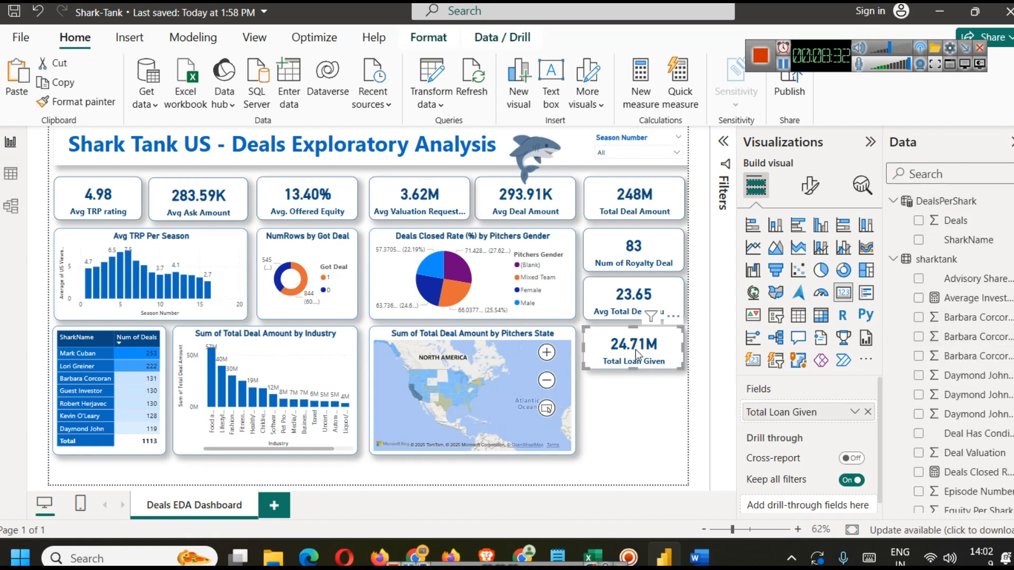
key(ctrl+c)
key(ctrl+v)
drag(635, 349, 629, 397)
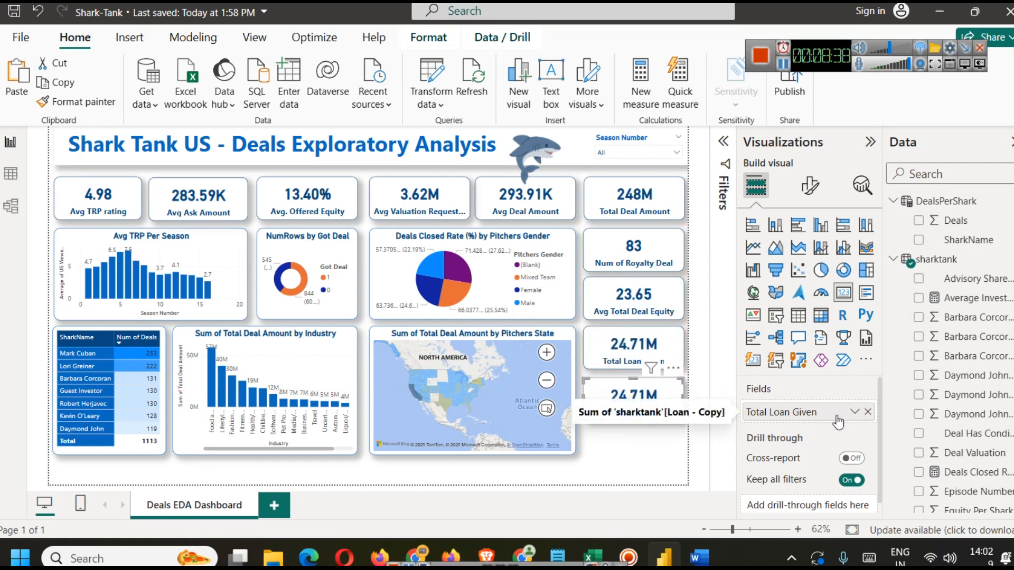
Step: Replace the copied card's field with Number of Sharks in Deal and summarize it as Count
click(868, 411)
click(930, 173)
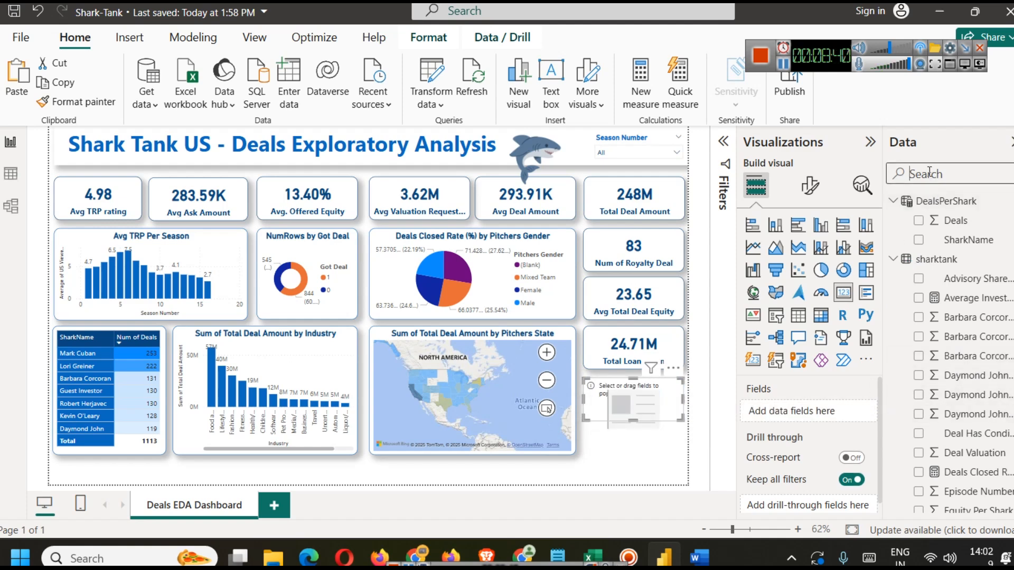
text(number)
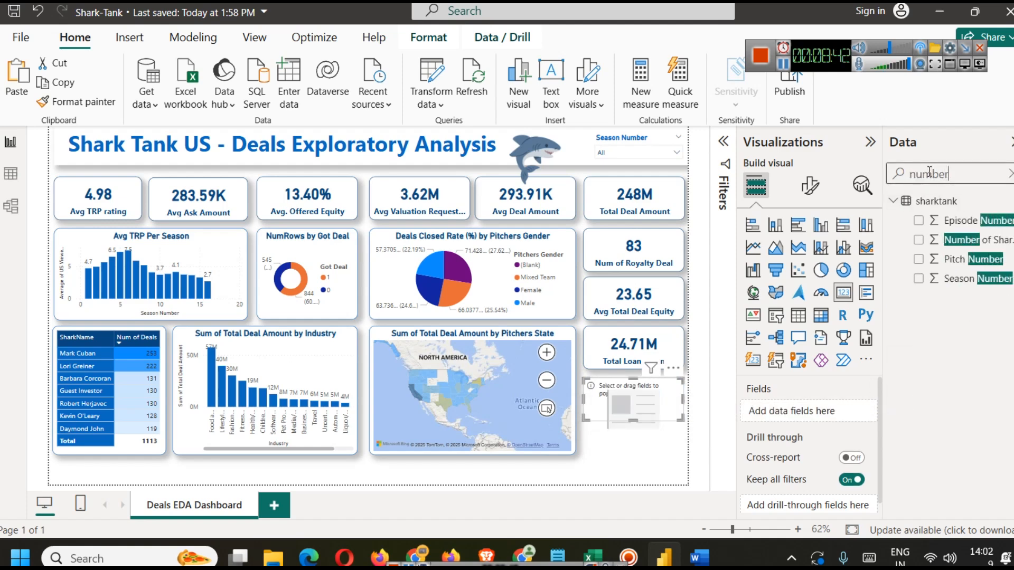
click(1004, 246)
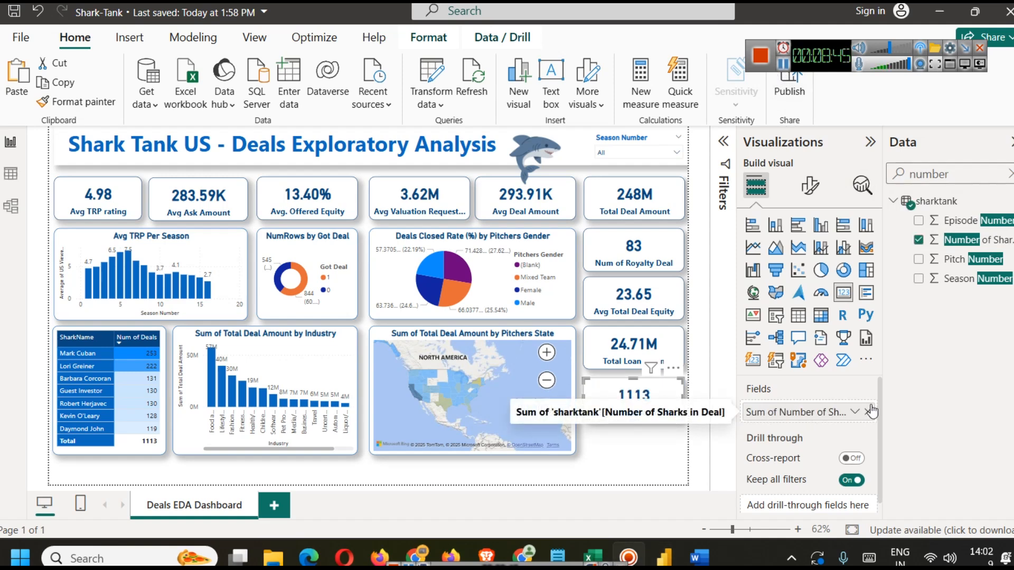
click(855, 412)
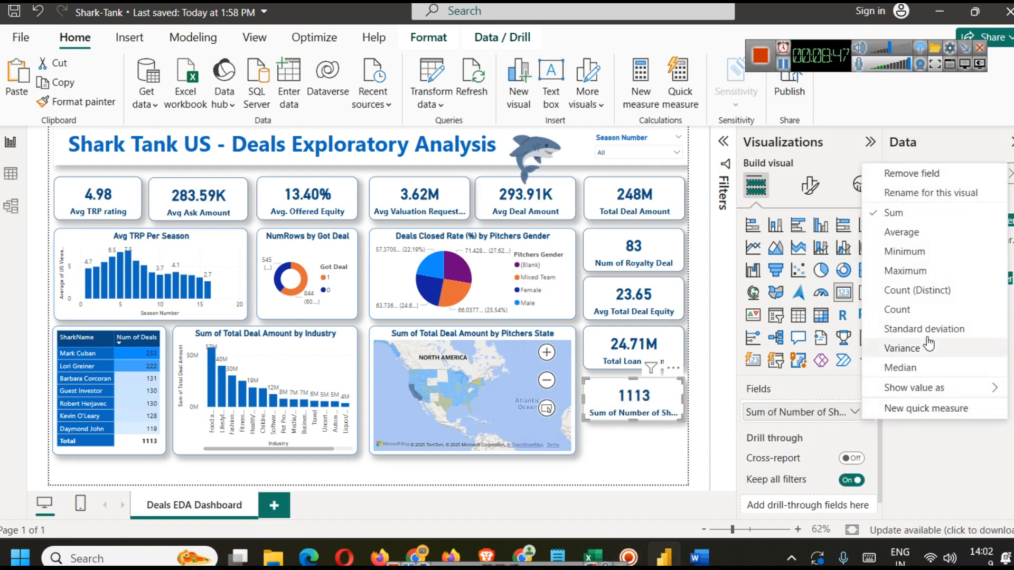
click(922, 310)
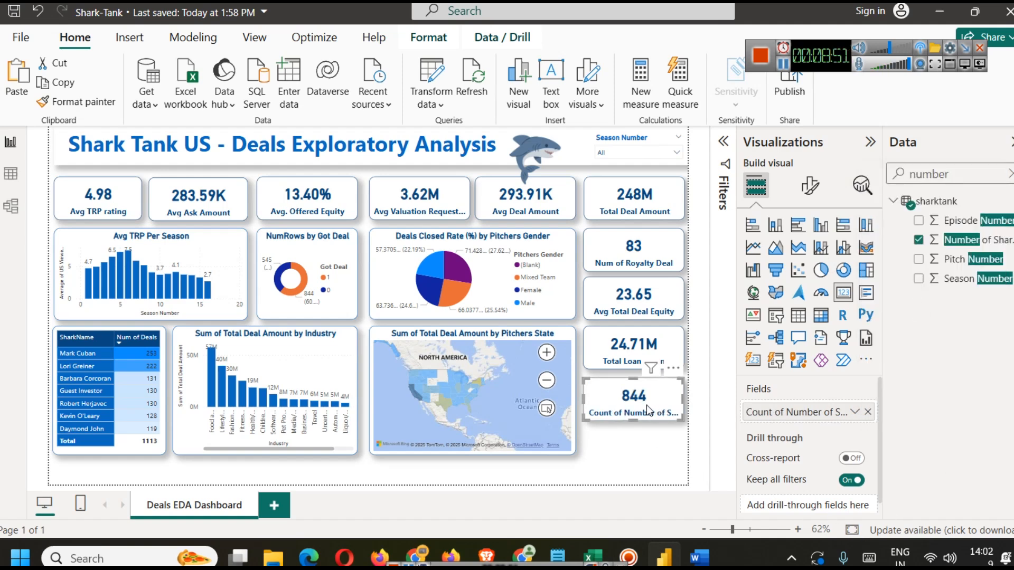
Step: Open the Filters pane for the selected shark-count card and clear the field search in the Data pane
mouse_move(302, 289)
click(787, 65)
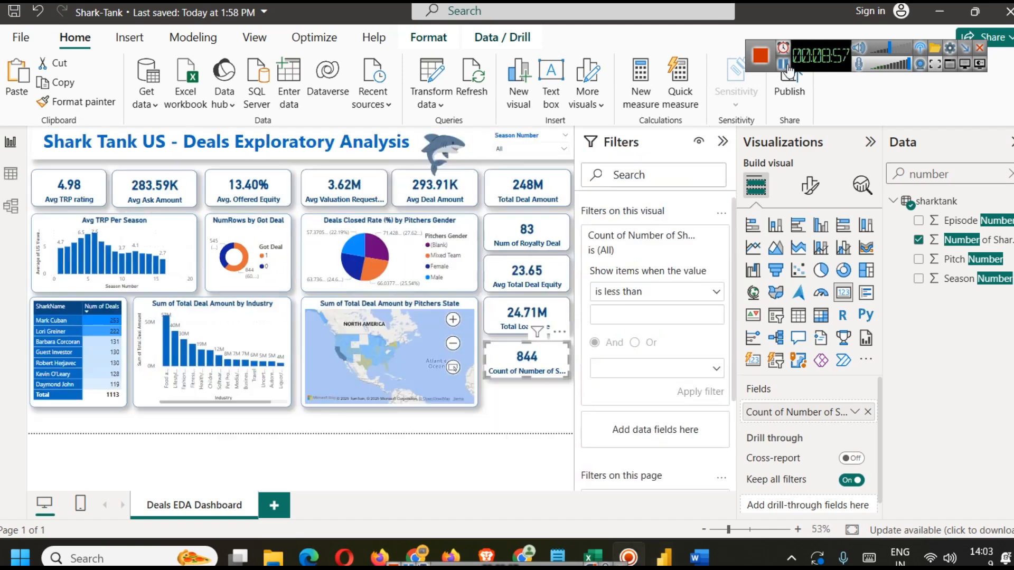
click(1010, 175)
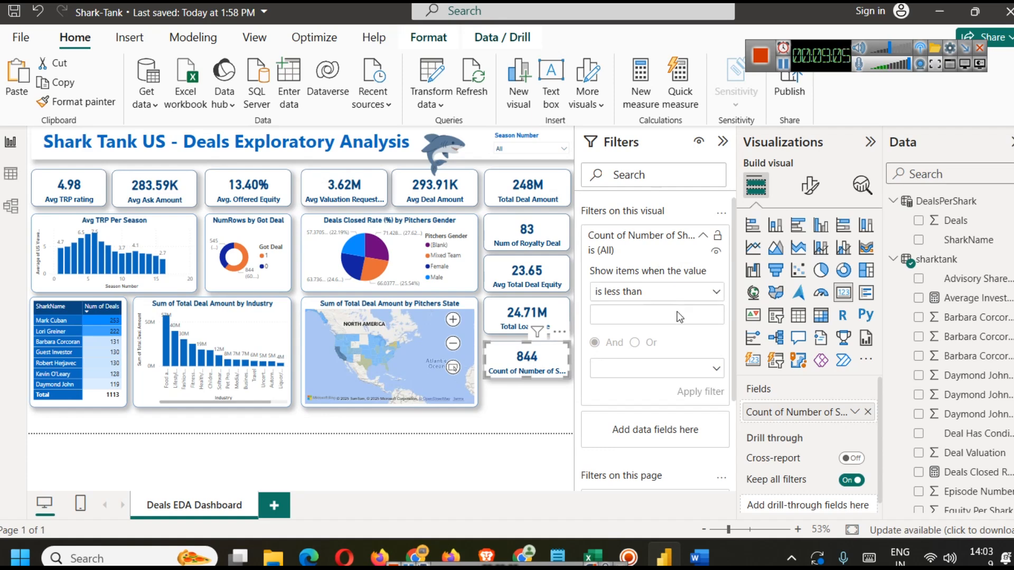
click(785, 68)
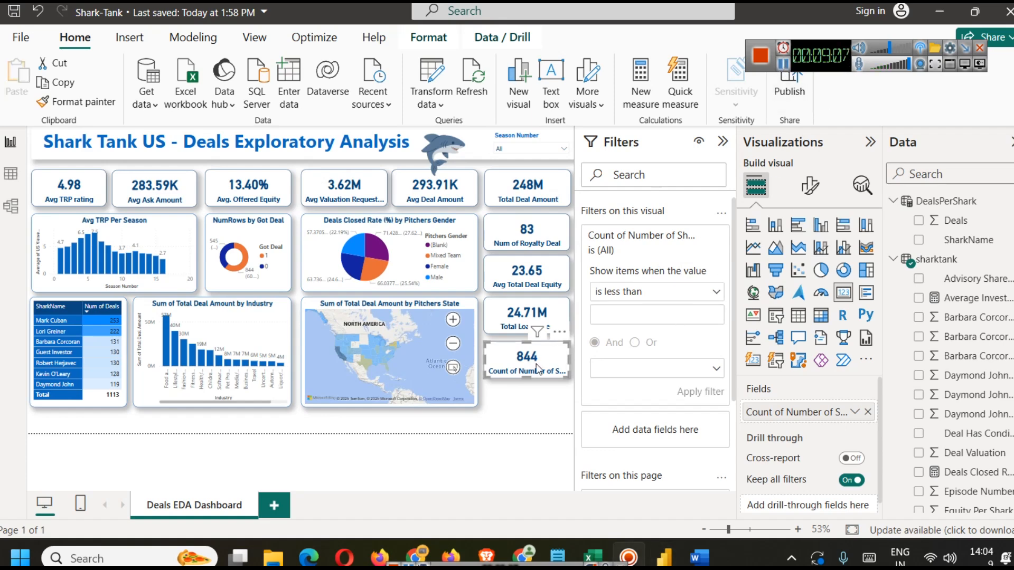
click(617, 326)
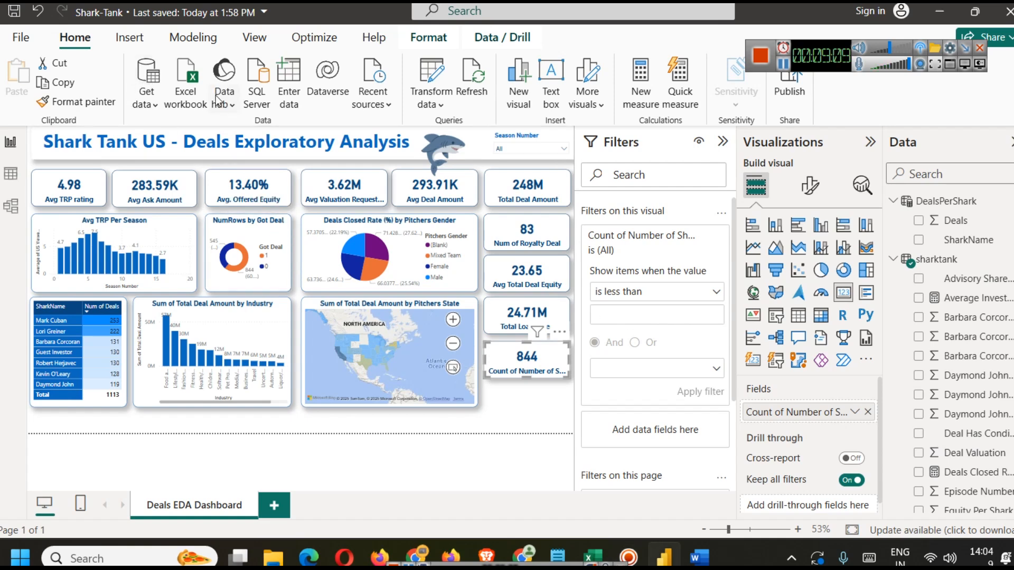
Step: Create a new measure from the pasted COUNTROWS(FILTER(...)) formula and name it All Shark Deals
click(201, 42)
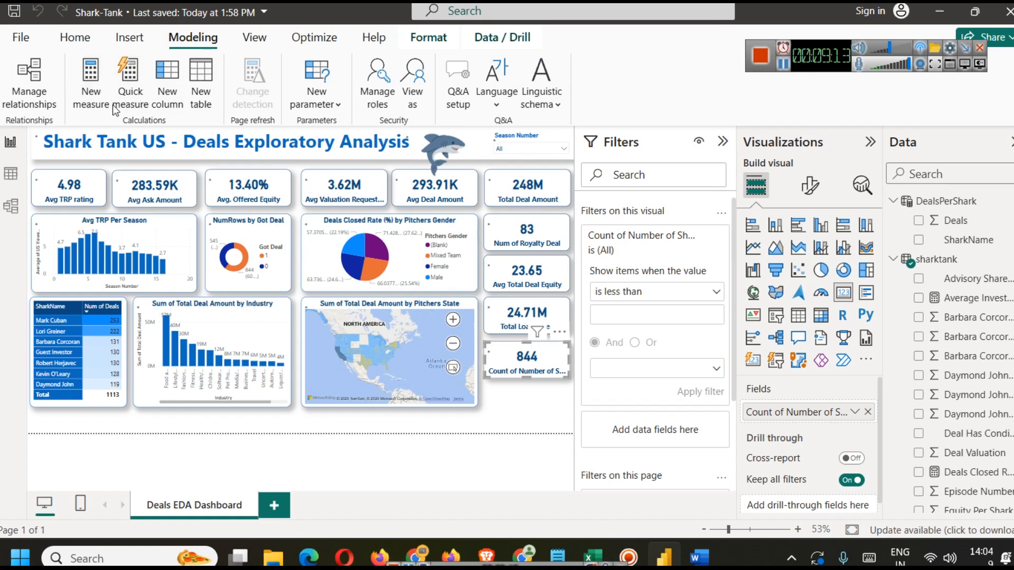
text(COUNTROWS(FILTER(sharktank, sharktank[Barbara Corcoran Investment Amount] > 0)))
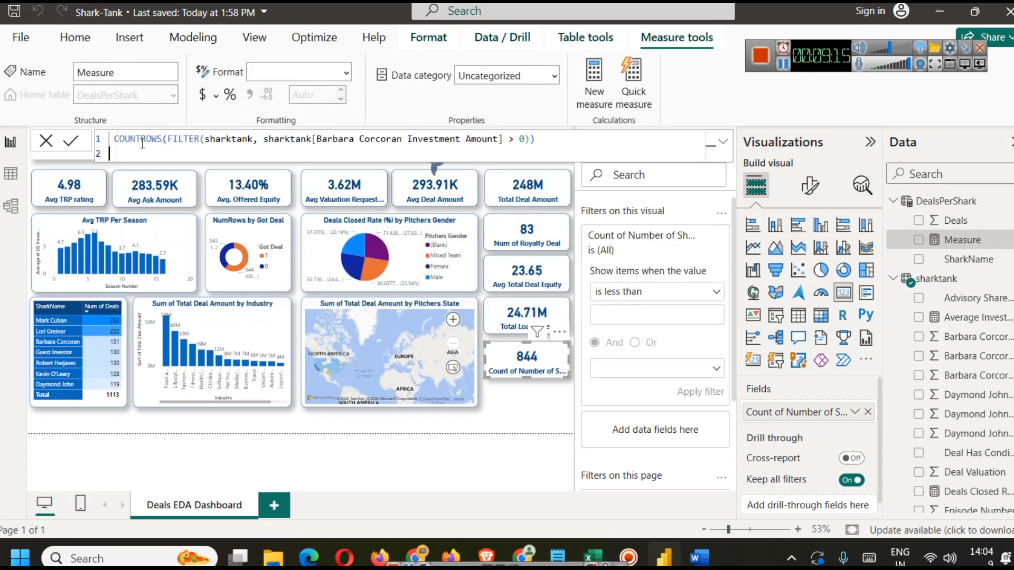
text(All Shark)
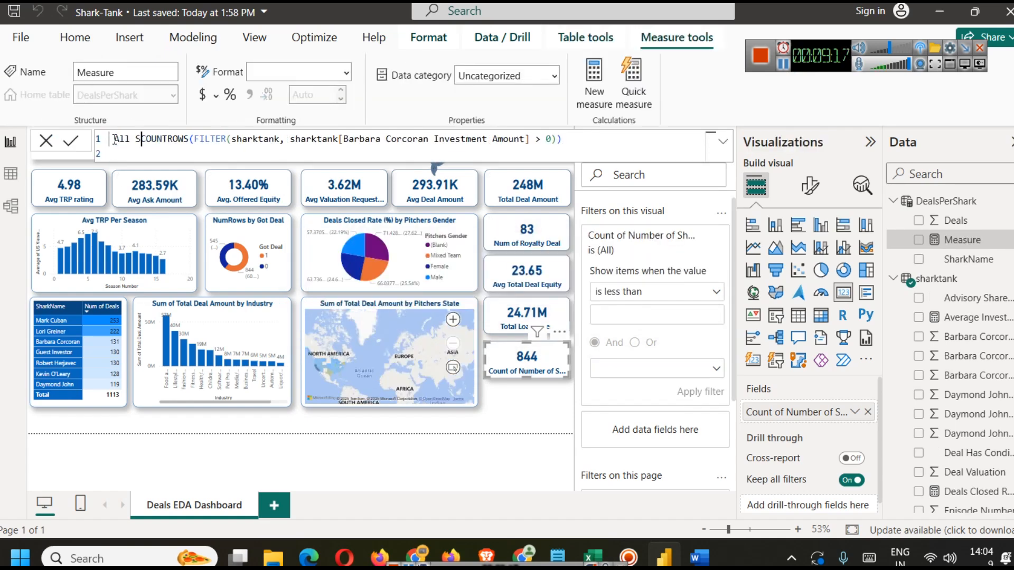
text( Deals =)
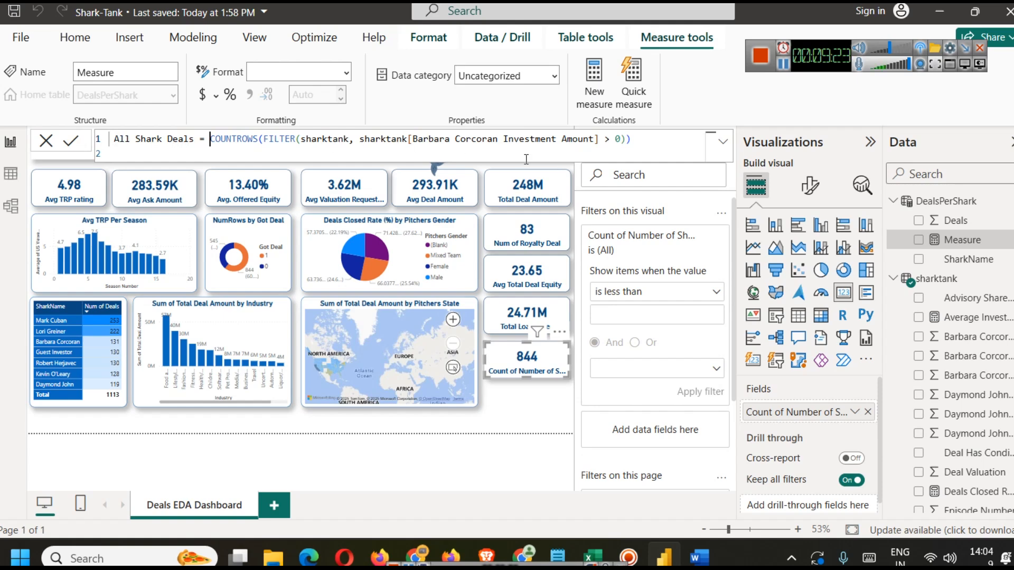
Step: Change the measure's condition to count sharktank rows where Number of Sharks in Deal is greater than 4, and commit it
drag(409, 139, 590, 139)
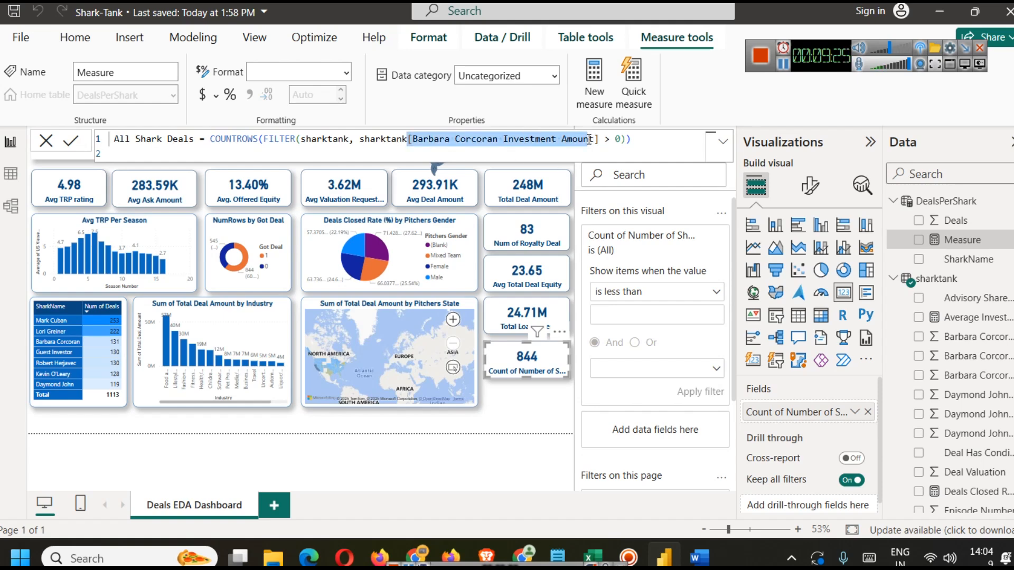
click(588, 149)
key(BackSpace)
key(BackSpace)
key(BackSpace)
key(BackSpace)
key(BackSpace)
key(BackSpace)
key(BackSpace)
key(BackSpace)
key(BackSpace)
key(BackSpace)
key(BackSpace)
key(BackSpace)
key(BackSpace)
key(BackSpace)
key(BackSpace)
key(BackSpace)
key(BackSpace)
key(BackSpace)
key(BackSpace)
key(BackSpace)
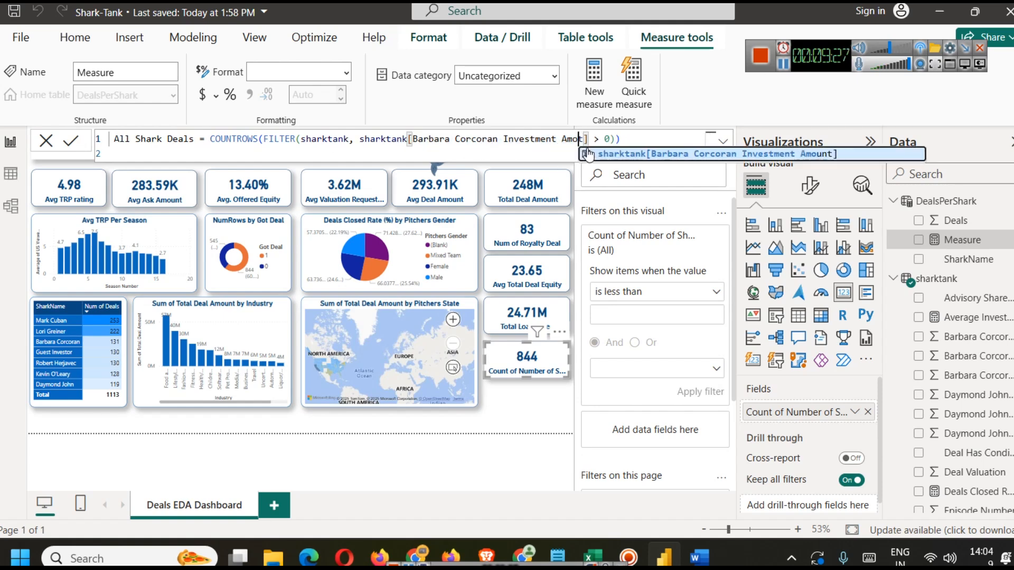
key(BackSpace)
key(BackSpace)
key(BackSpace)
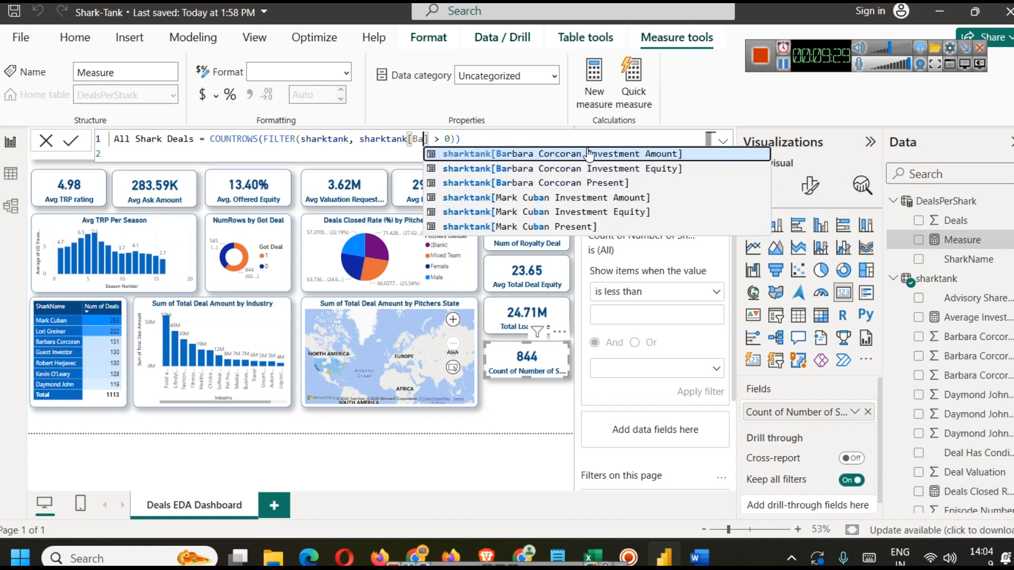
key(Delete)
text(Num)
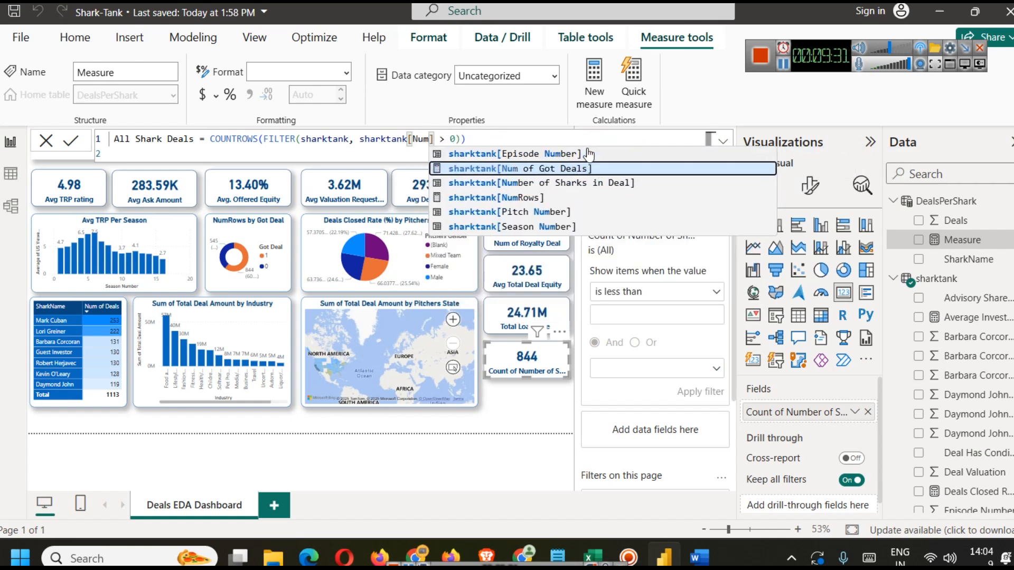
key(Down)
key(Tab)
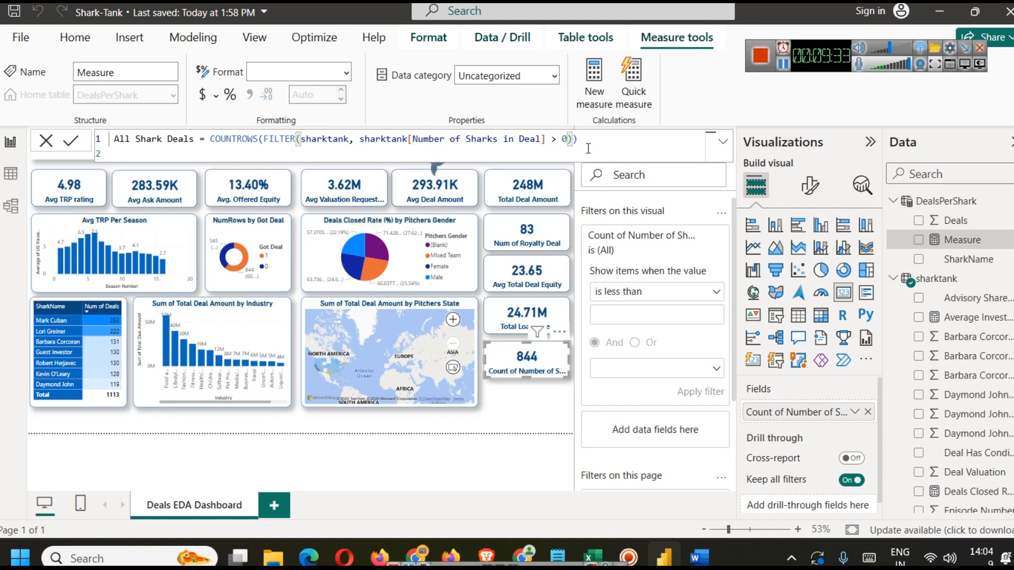
text(5)
click(592, 149)
click(65, 143)
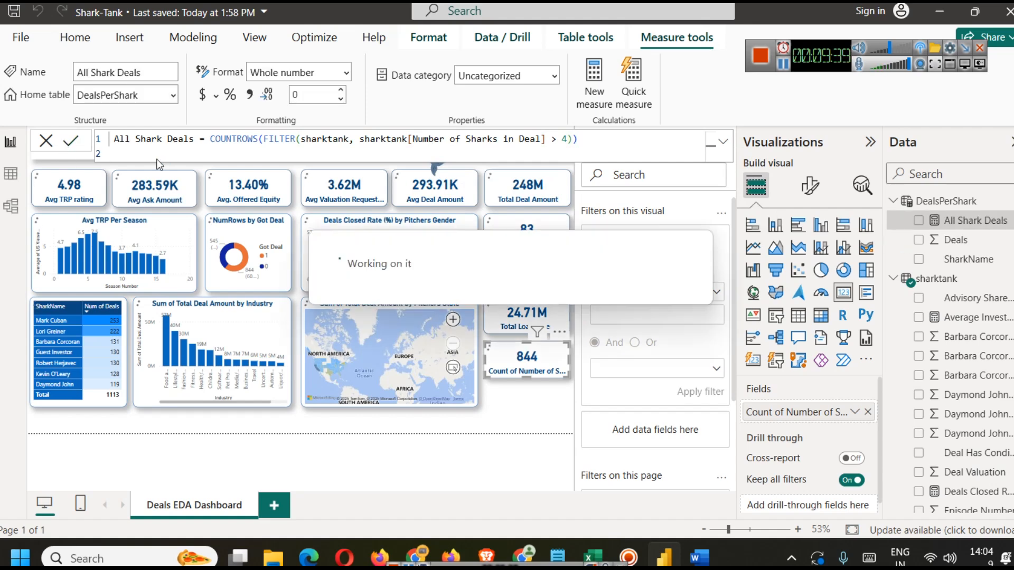
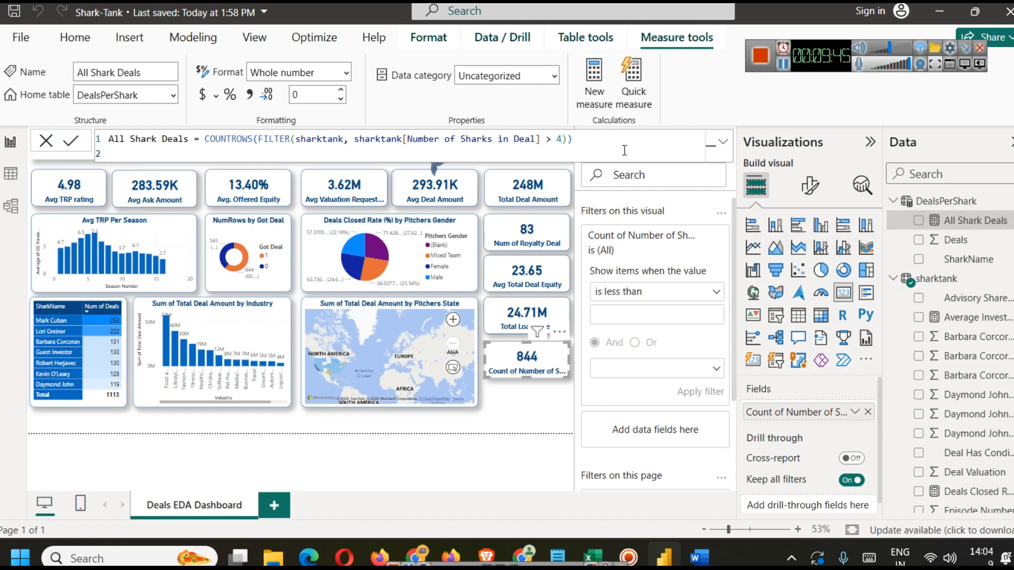
Step: Delete the All Shark Deals measure from the DealsPerShark table
key(ctrl+a)
key(ctrl+c)
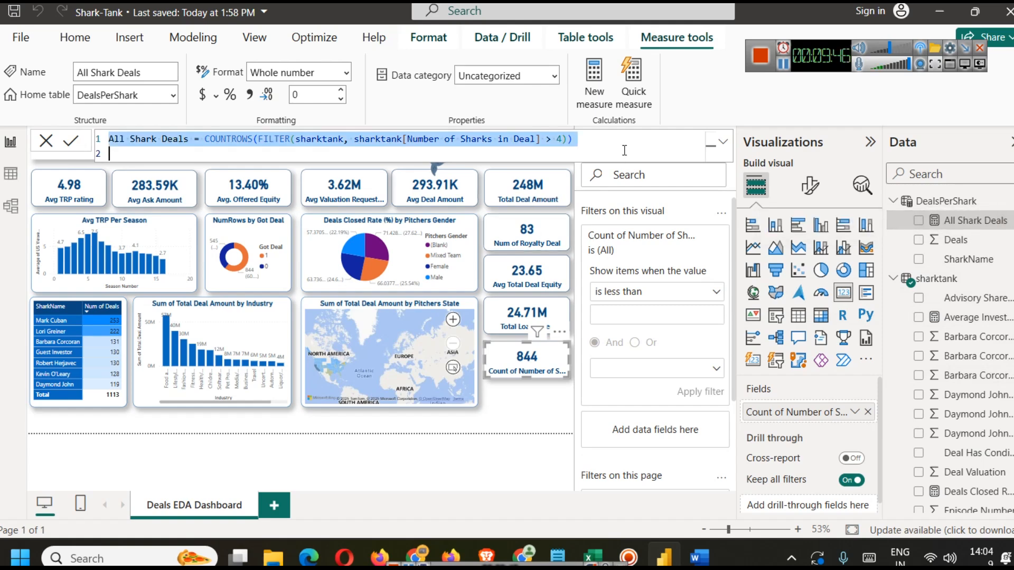
click(1009, 225)
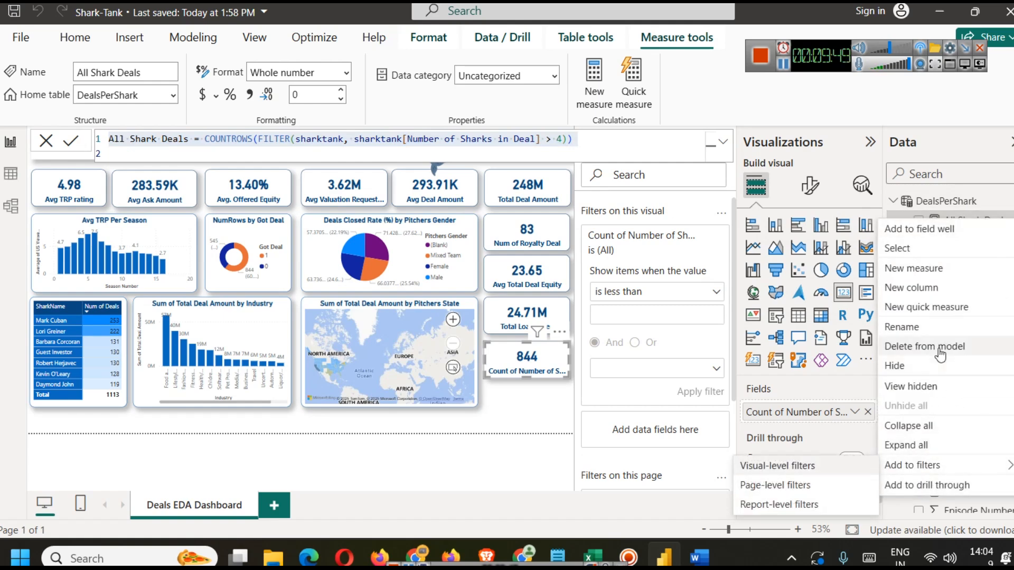
click(939, 350)
click(604, 306)
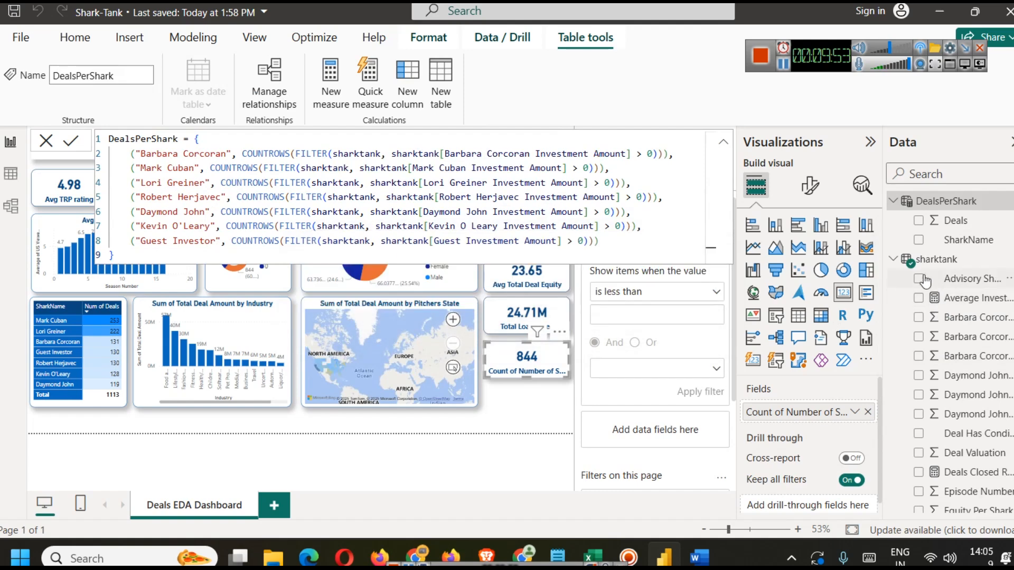
Step: Create a new measure in the sharktank table by pasting the All Shark Deals formula and commit it
click(943, 265)
right_click(943, 264)
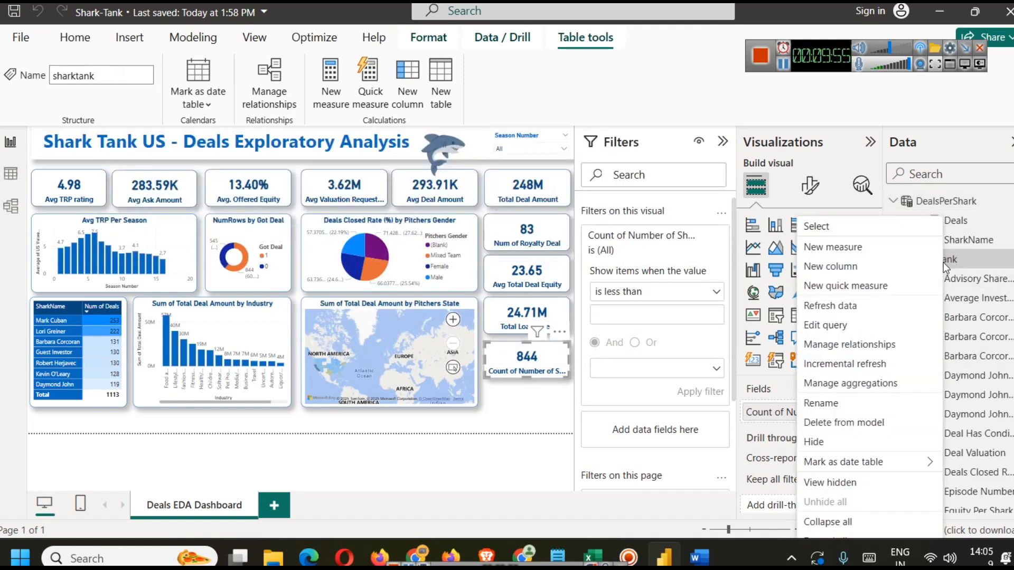
click(835, 247)
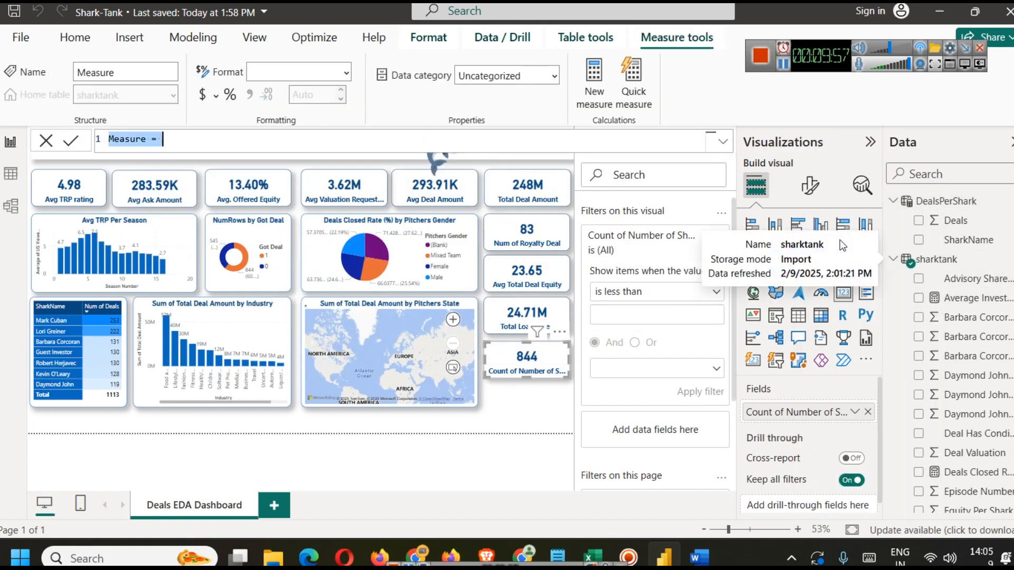
key(ctrl+v)
click(71, 141)
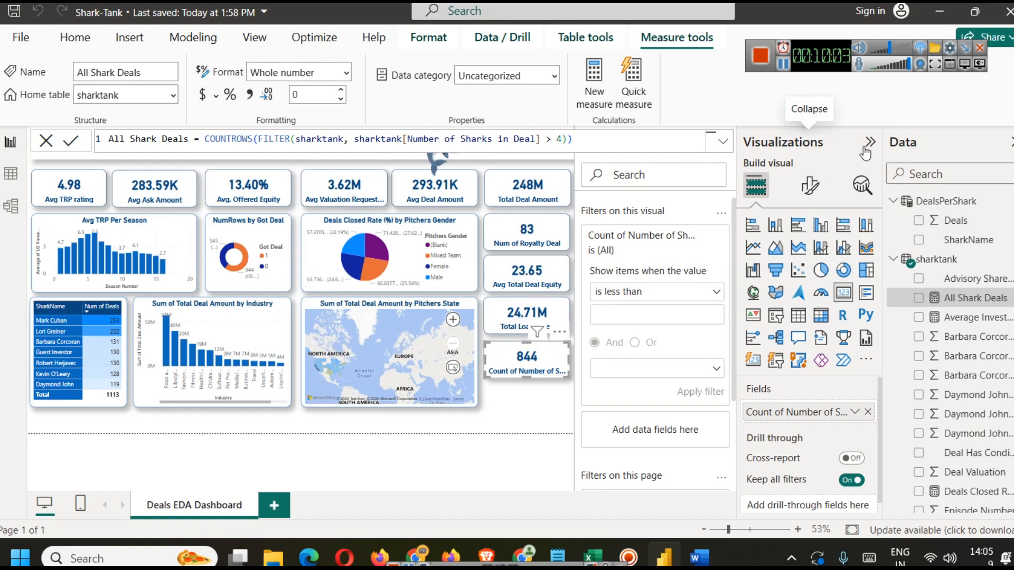
Step: Replace the shark-count card's field with the All Shark Deals measure
click(511, 411)
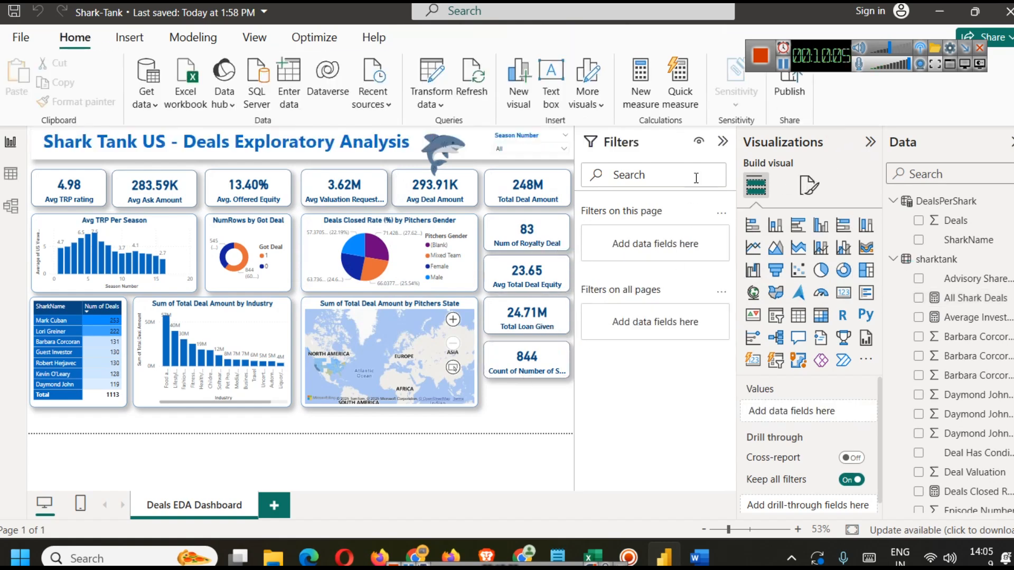
click(723, 141)
click(631, 401)
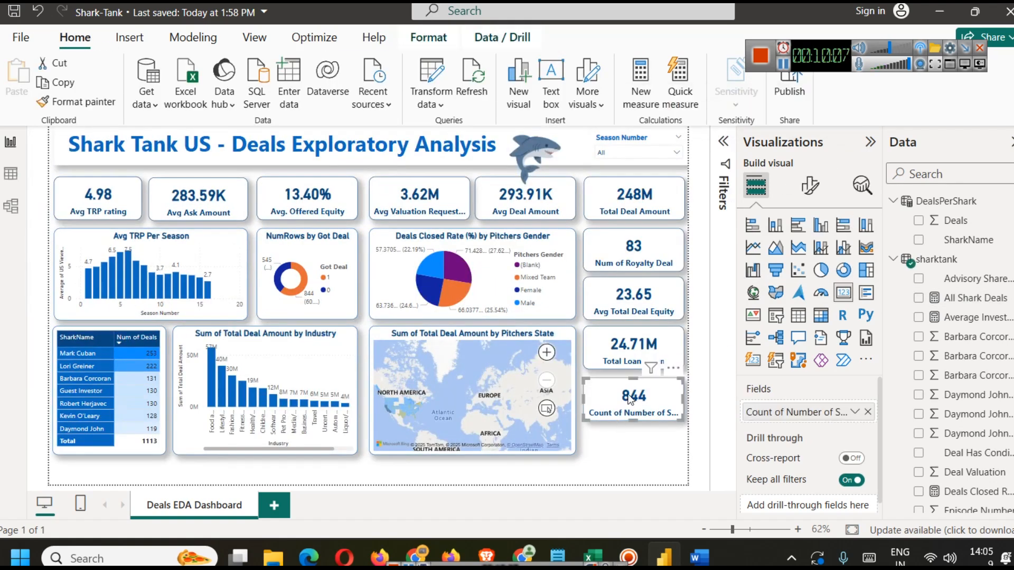
click(868, 412)
scroll(940, 406, down, 6)
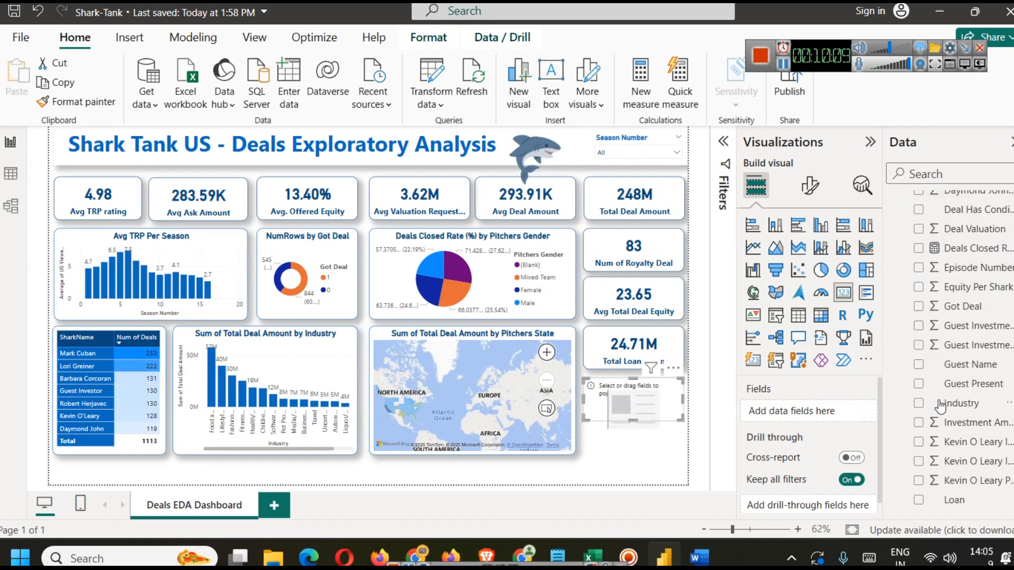
click(934, 175)
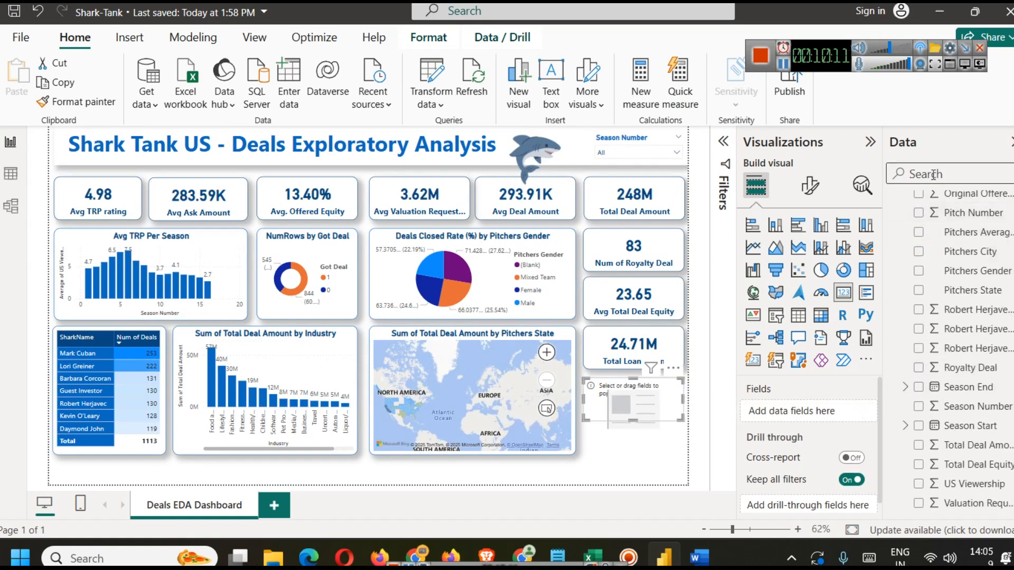
text(all)
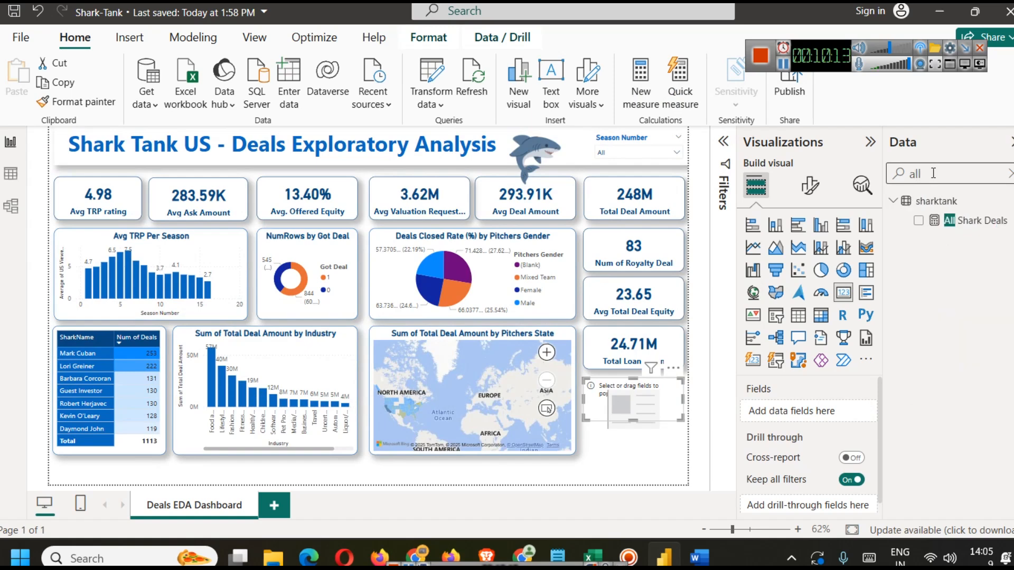
drag(975, 220, 816, 417)
click(621, 461)
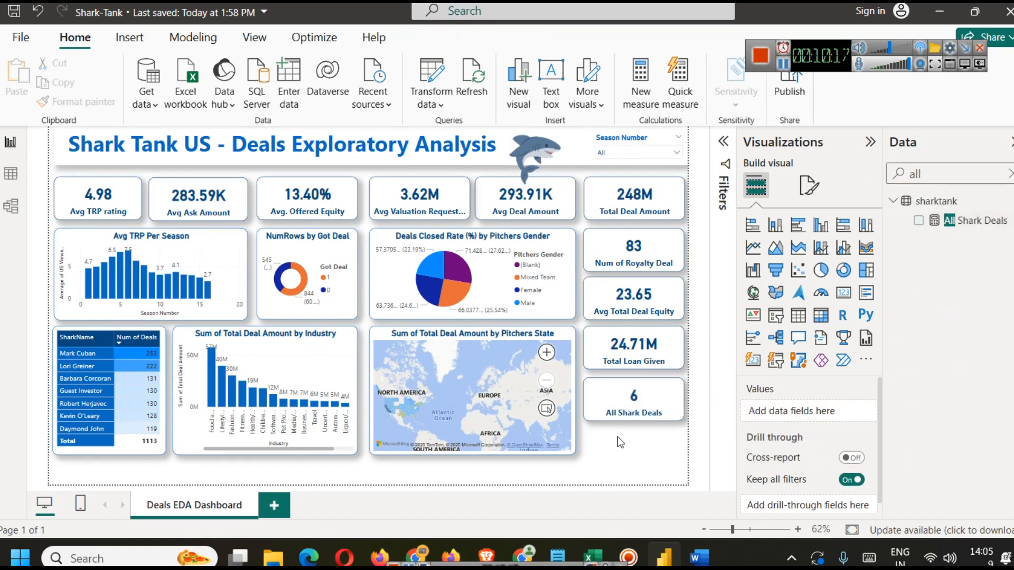
Step: Filter the sharktank table's Number of Sharks in Deal column to 5 in data view to inspect those deals
click(634, 399)
click(669, 477)
click(783, 64)
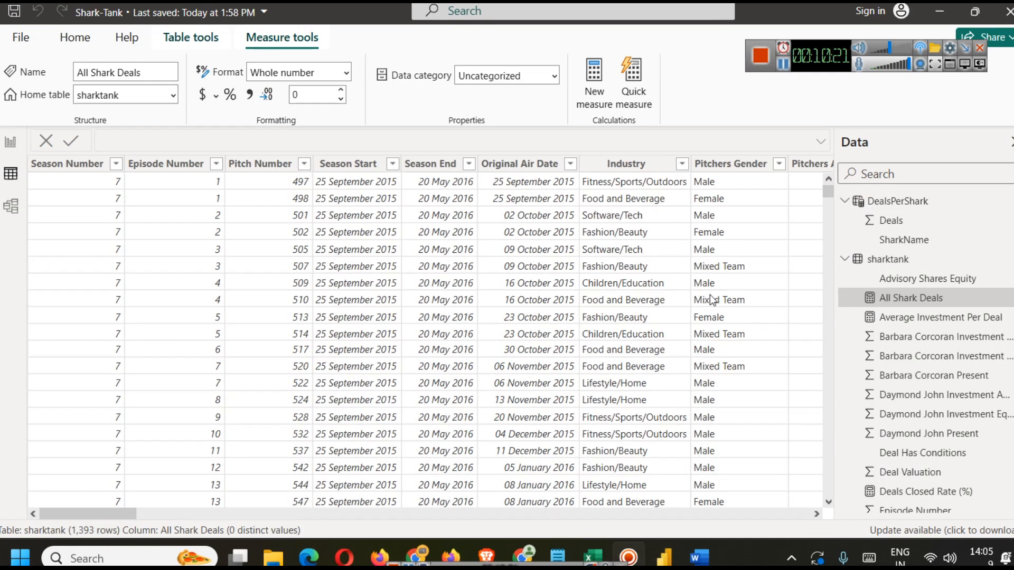
drag(94, 513, 294, 510)
click(450, 164)
click(504, 303)
click(481, 380)
click(603, 406)
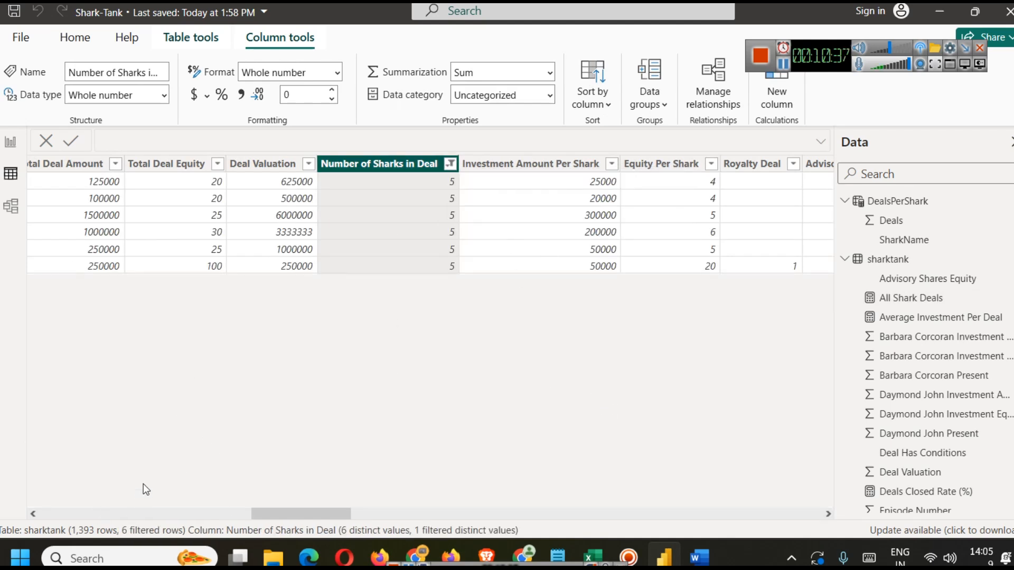
click(23, 142)
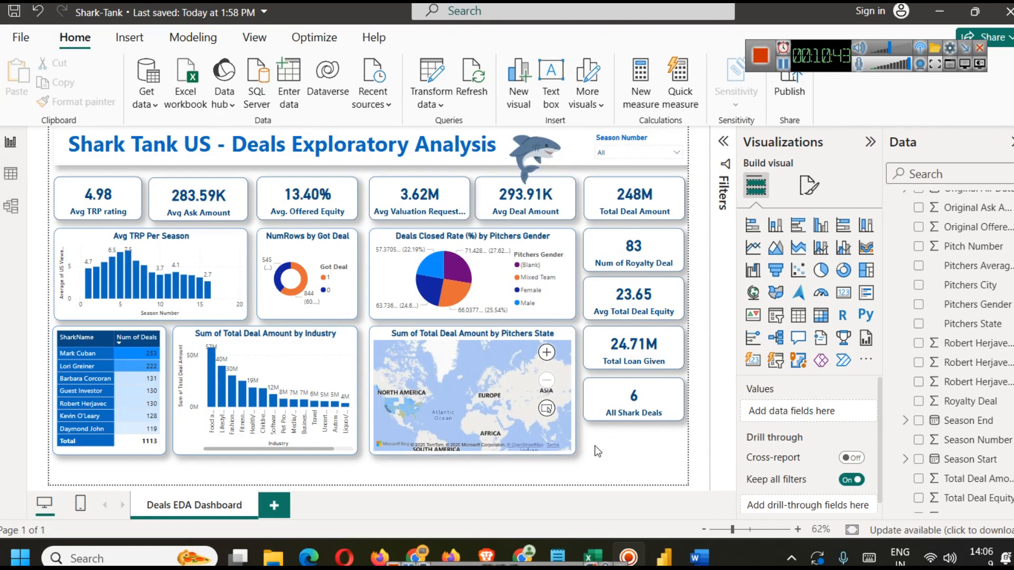
Step: Pan and zoom the Pitchers State map to focus on North America
drag(454, 403, 489, 401)
scroll(479, 407, up, 1)
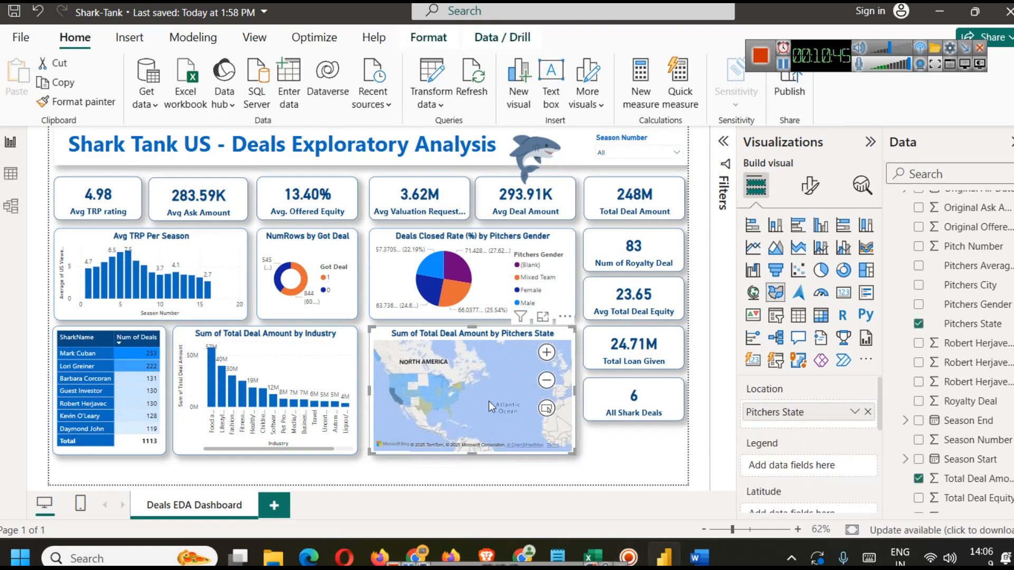
click(605, 454)
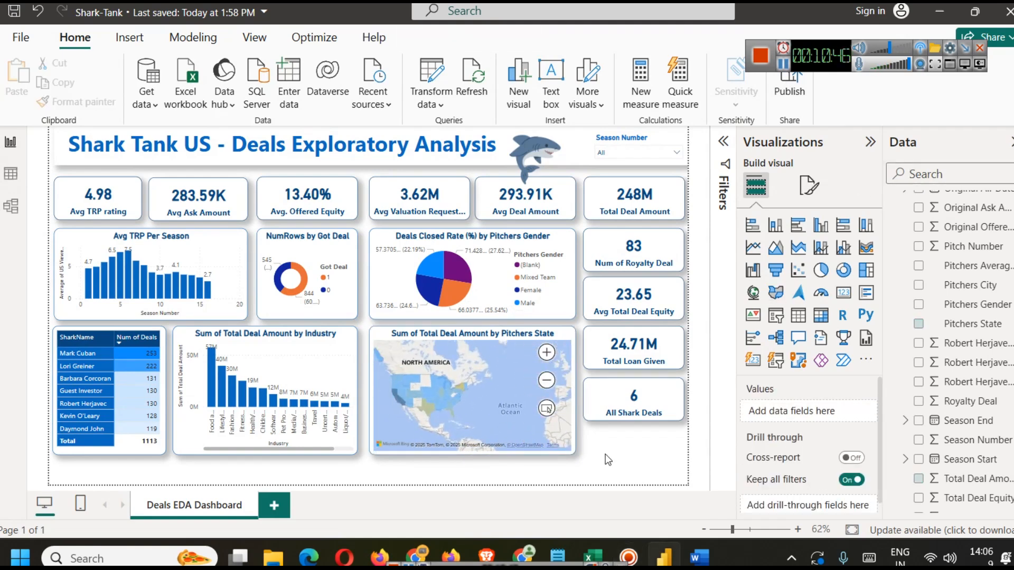
click(776, 317)
drag(226, 295, 668, 467)
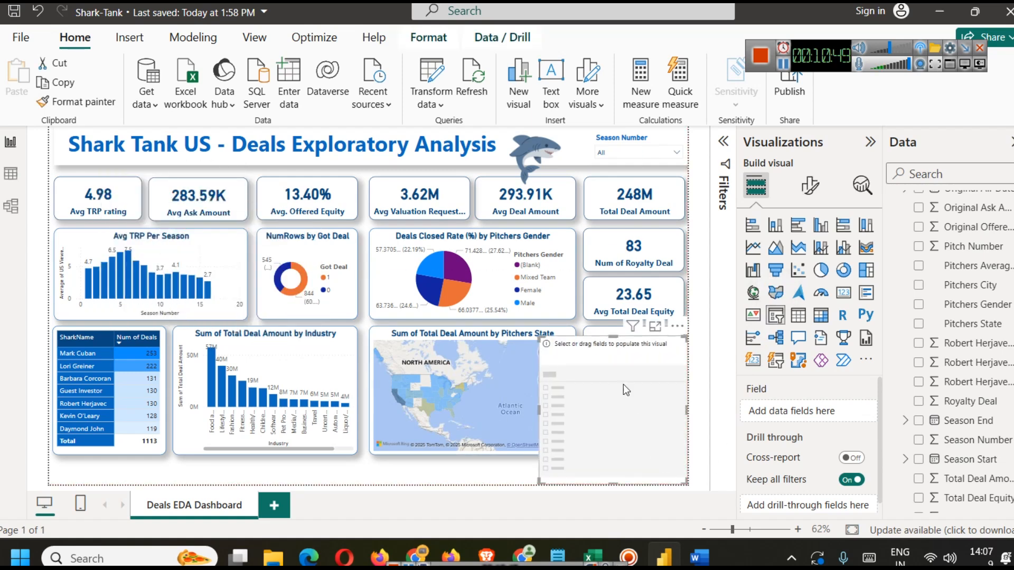
drag(615, 338, 635, 438)
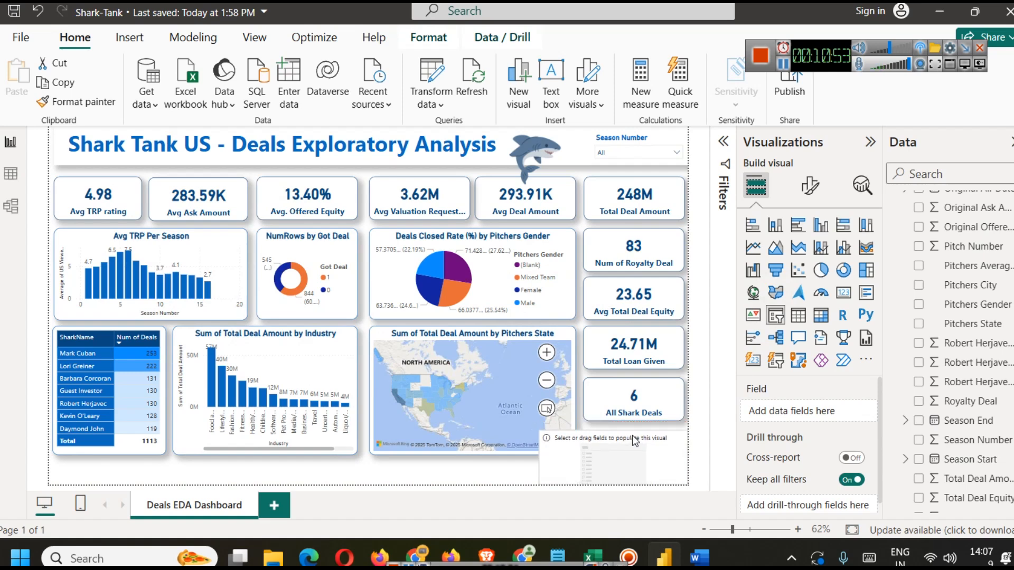
drag(538, 450, 585, 445)
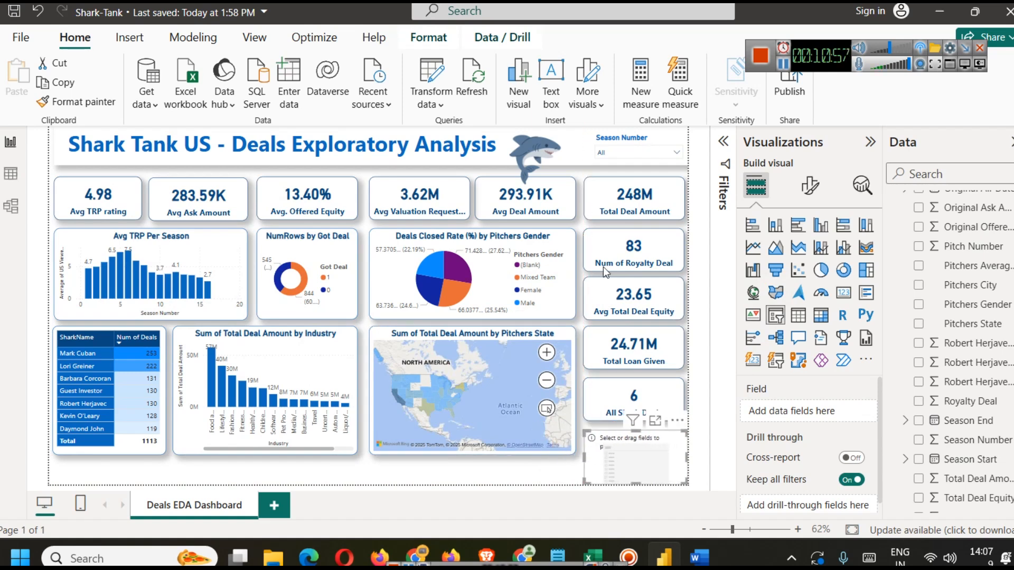
key(Delete)
Step: Copy the Season Number slicer below the All Shark Deals card and replace its field with Pitchers City
click(623, 137)
key(ctrl+c)
key(ctrl+v)
drag(624, 137, 631, 433)
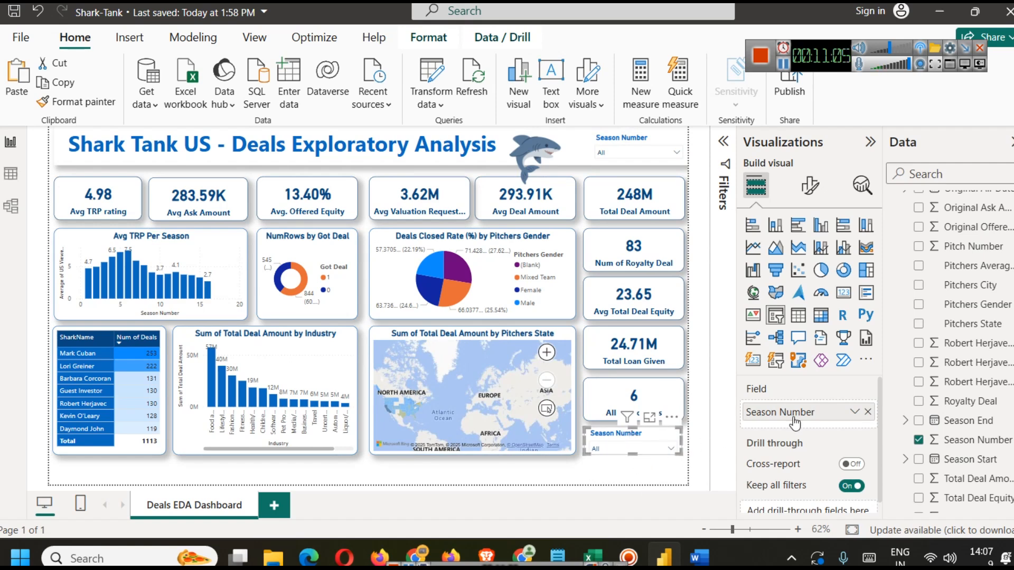
click(868, 412)
click(931, 175)
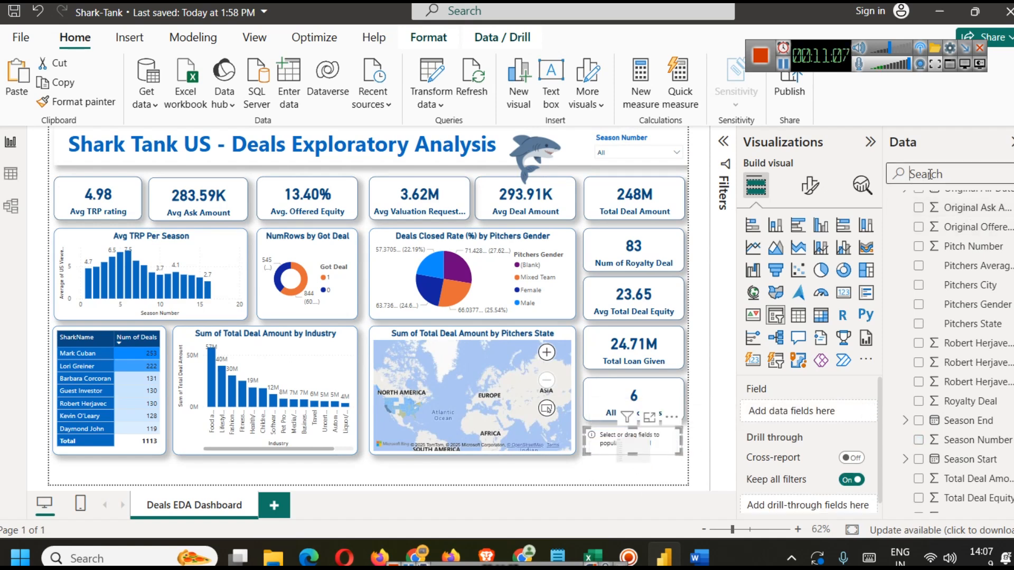
text(city)
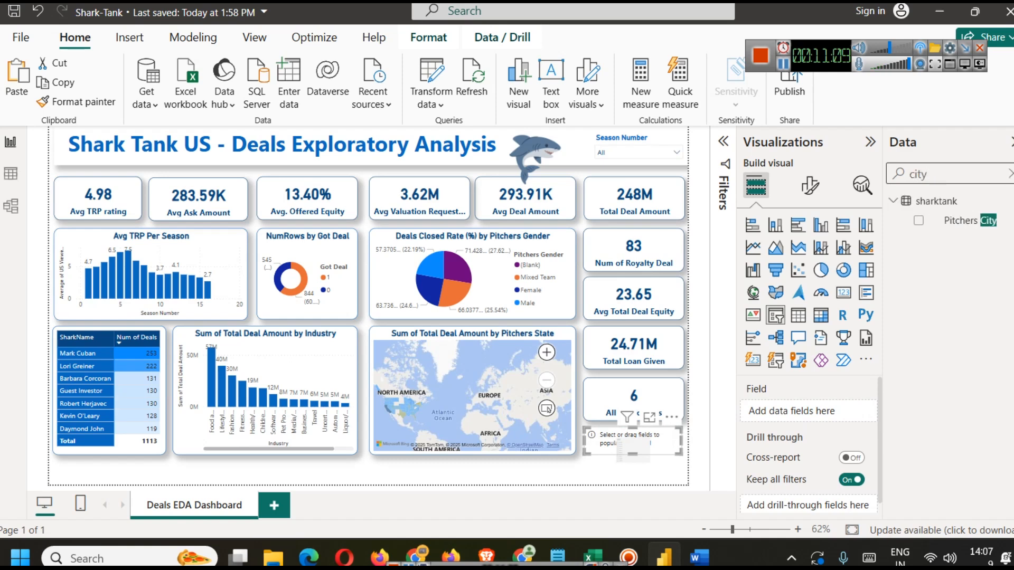
drag(981, 222, 808, 412)
click(618, 473)
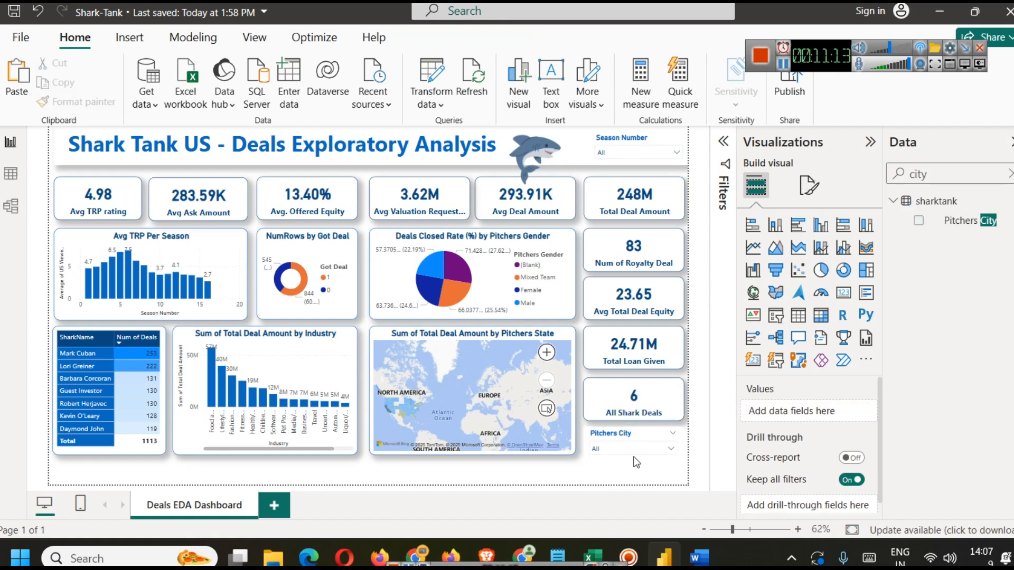
Step: Test the Pitchers City slicer by picking several cities such as Aurora, Atlanta, Boca Raton, Boise and Boulder
click(632, 451)
click(629, 463)
click(620, 451)
scroll(616, 396, down, 2)
click(615, 393)
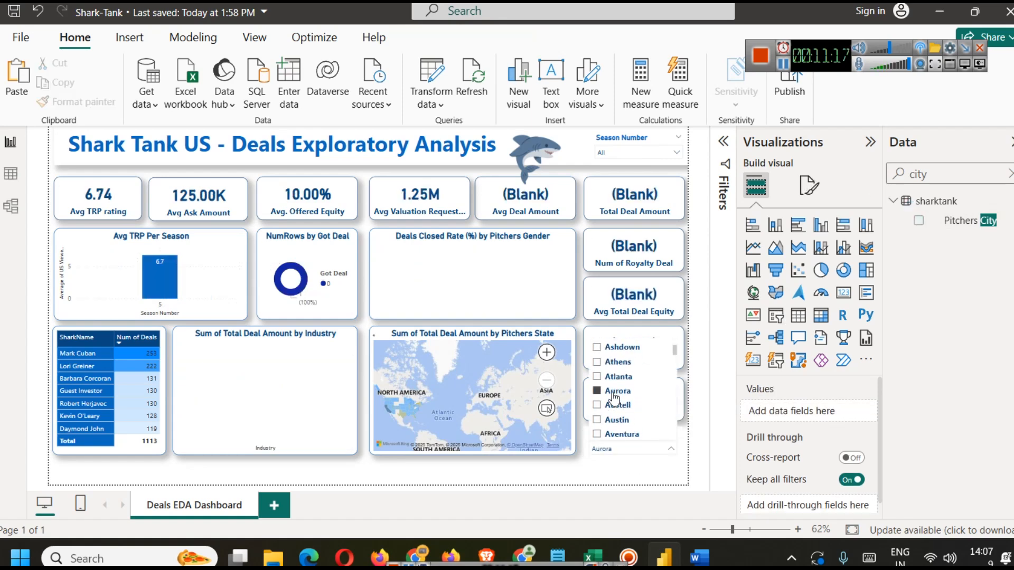
click(617, 406)
click(617, 407)
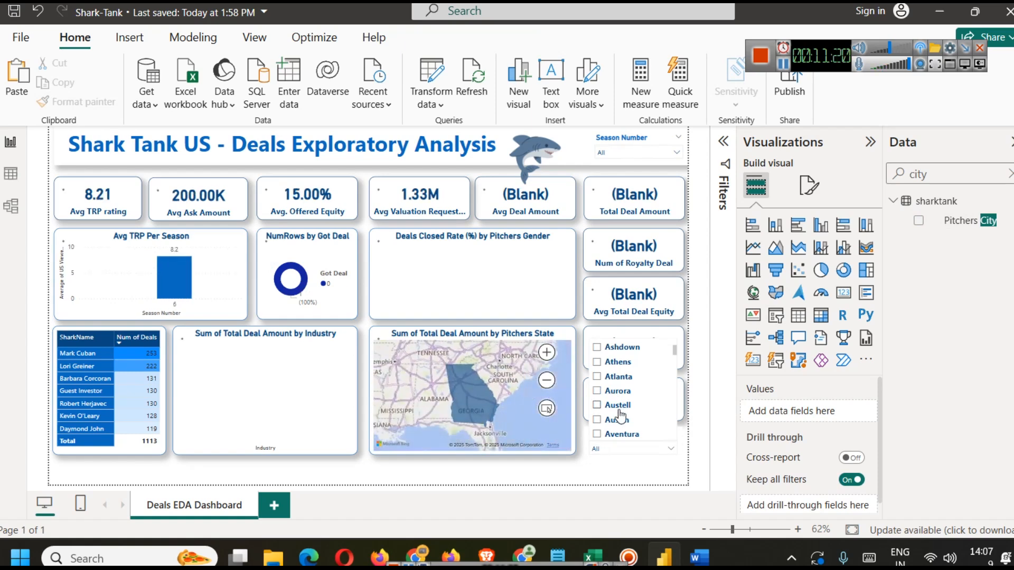
scroll(613, 391, down, 3)
click(621, 381)
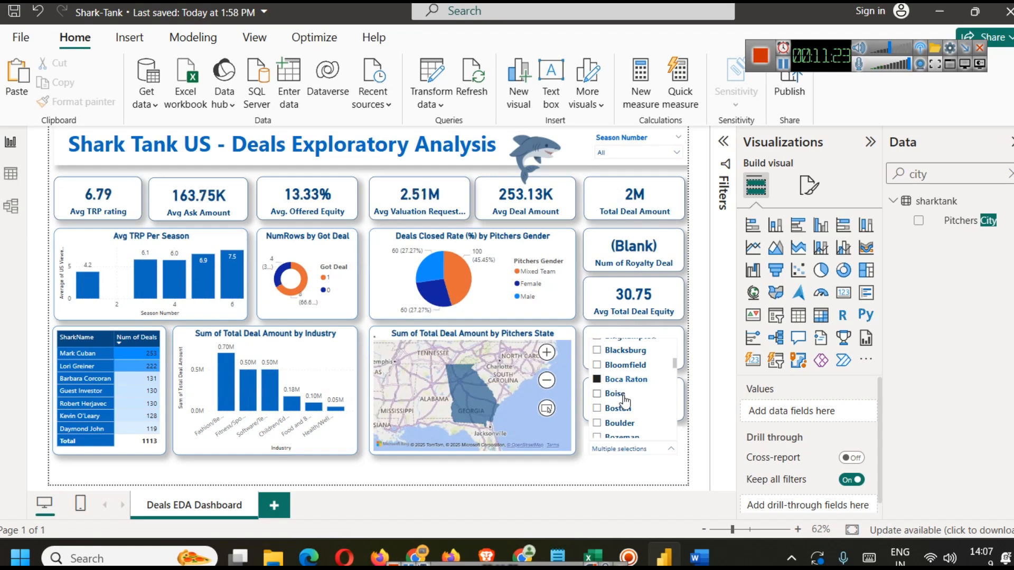
ctrl+click(616, 394)
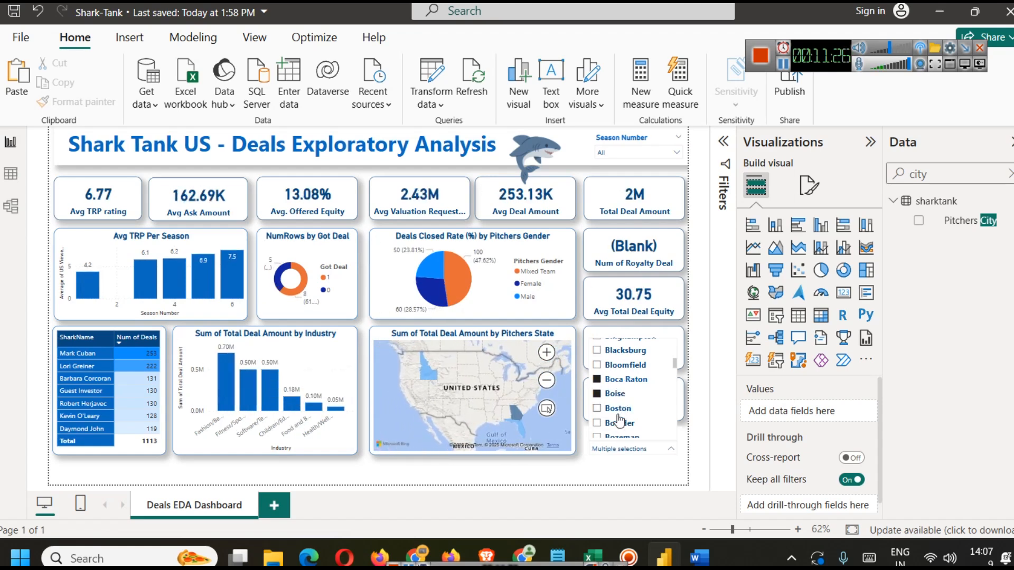
click(621, 423)
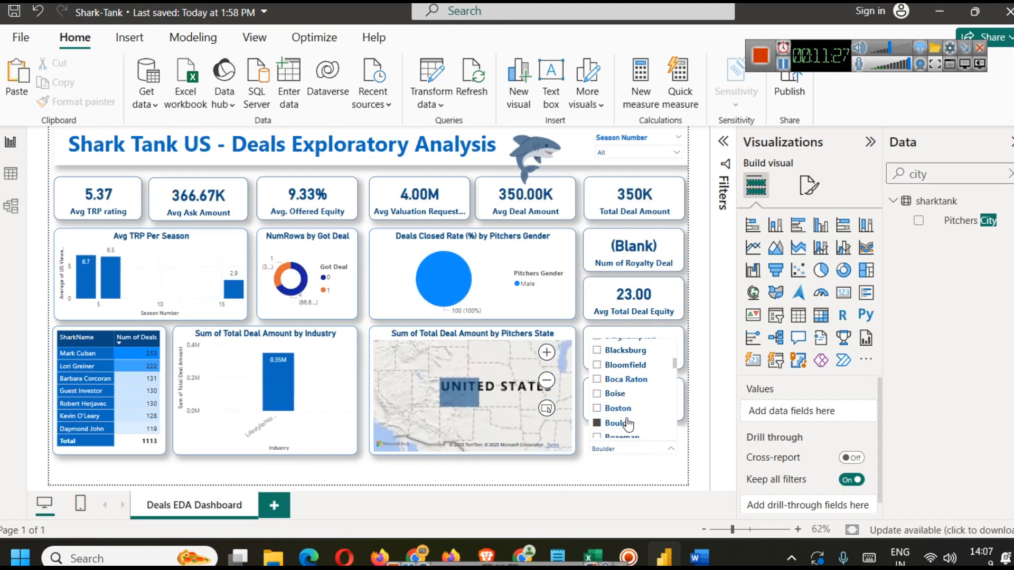
scroll(631, 423, up, 8)
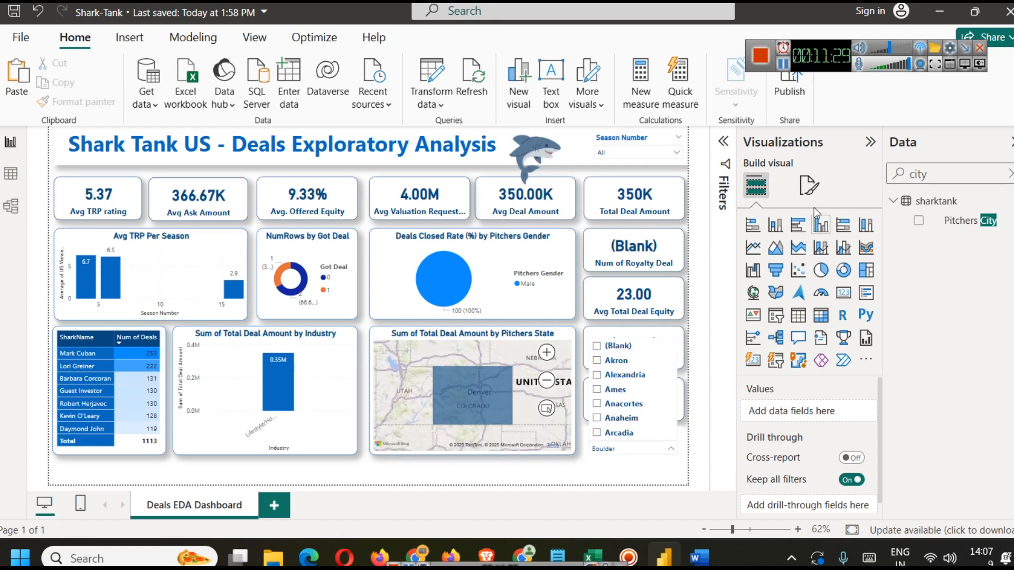
click(670, 448)
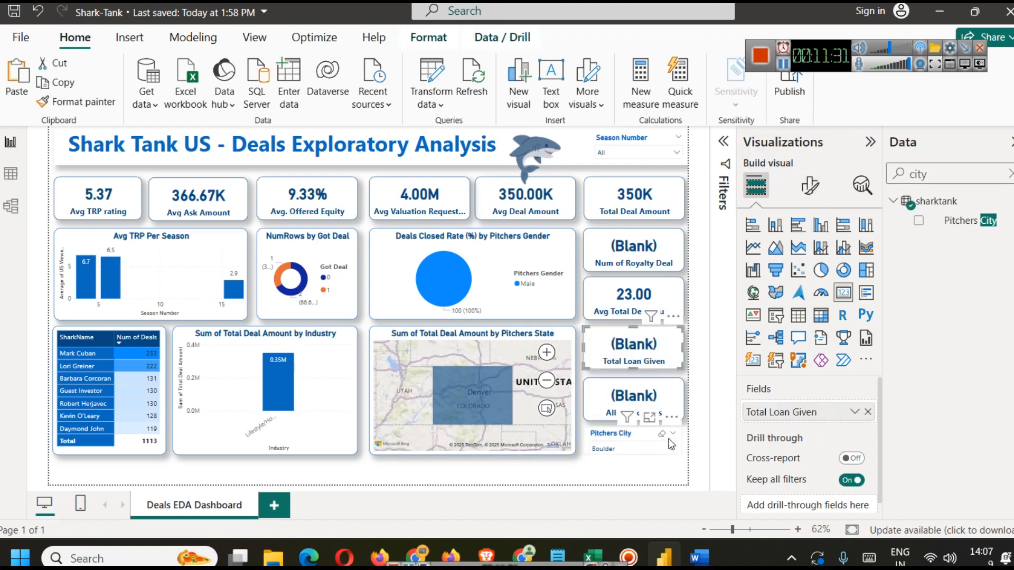
Step: Turn on Show "Select all" in the city slicer's selection settings and select all cities
click(810, 185)
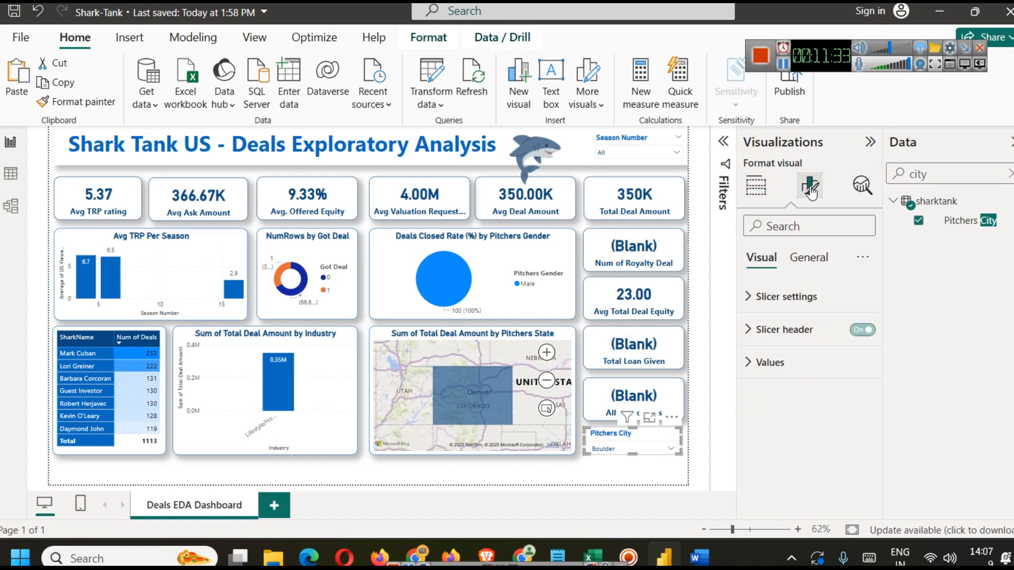
click(814, 298)
click(816, 426)
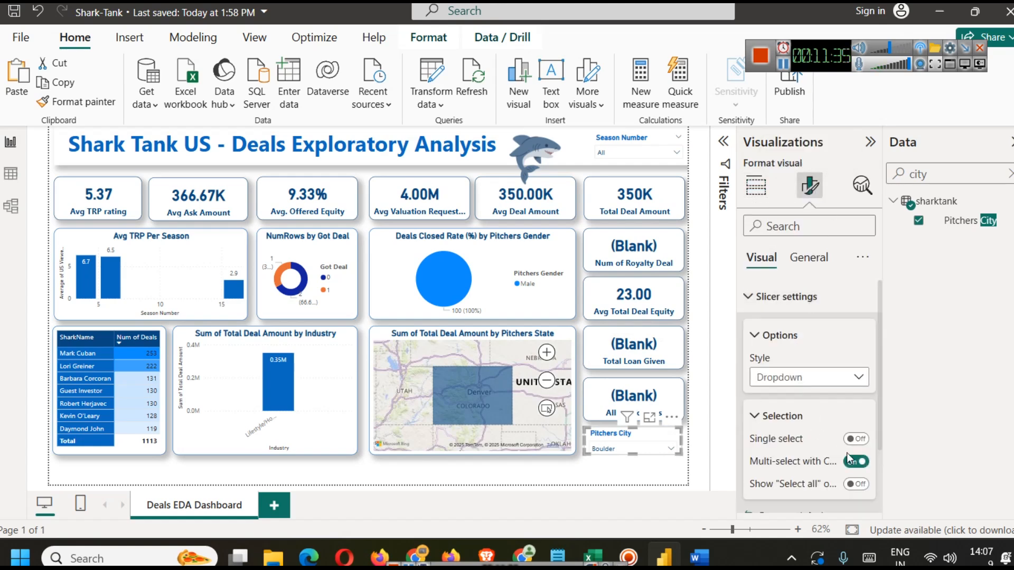
click(857, 483)
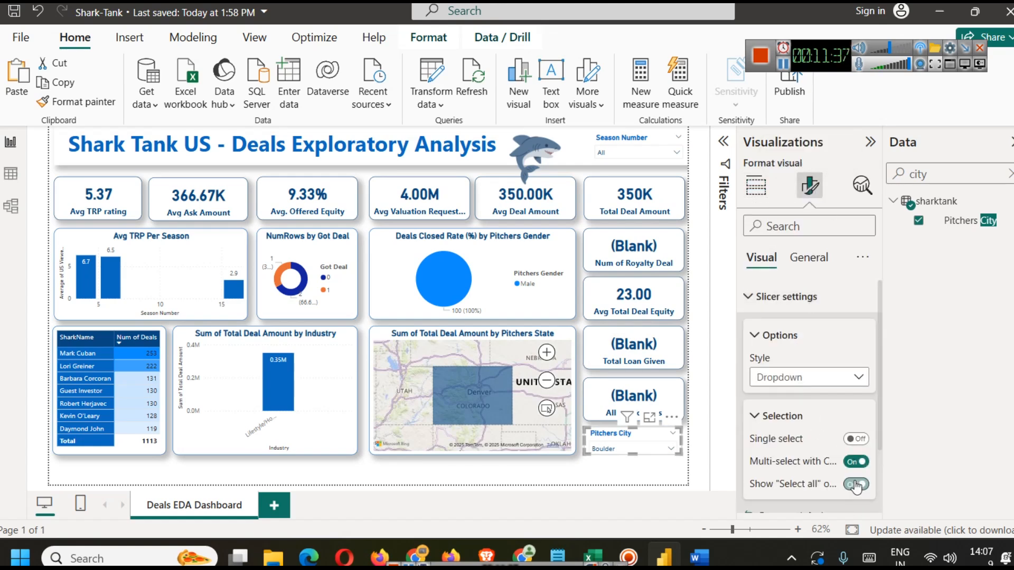
click(609, 448)
click(623, 345)
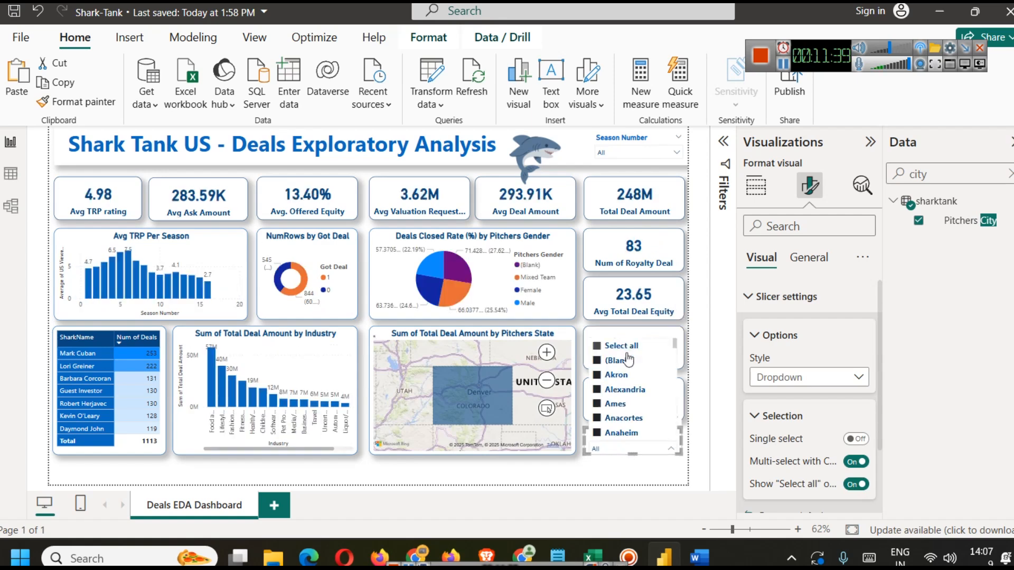
click(614, 480)
drag(417, 355, 496, 352)
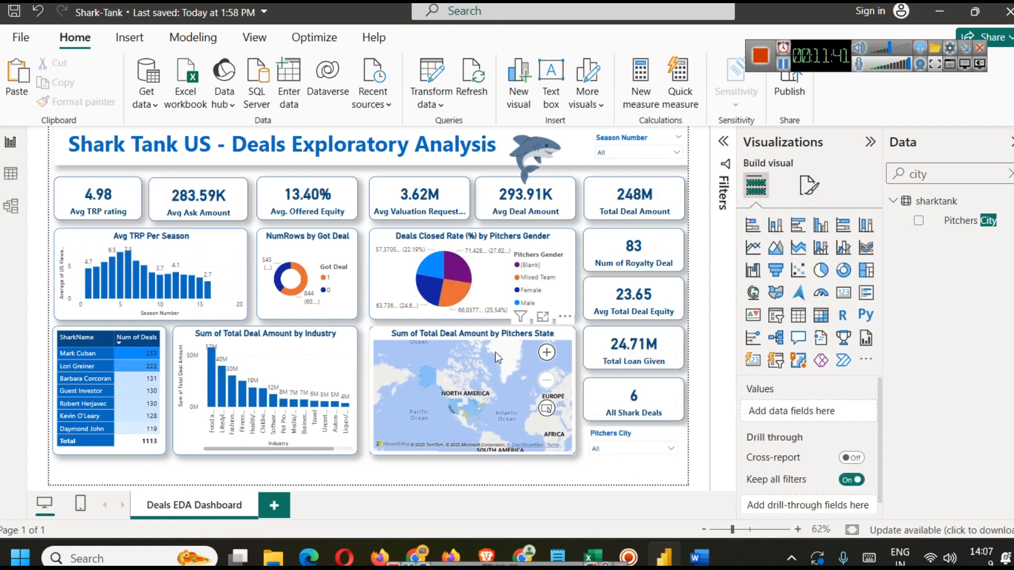
Step: Zoom the Pitchers State map further into North America
scroll(490, 401, up, 1)
click(582, 489)
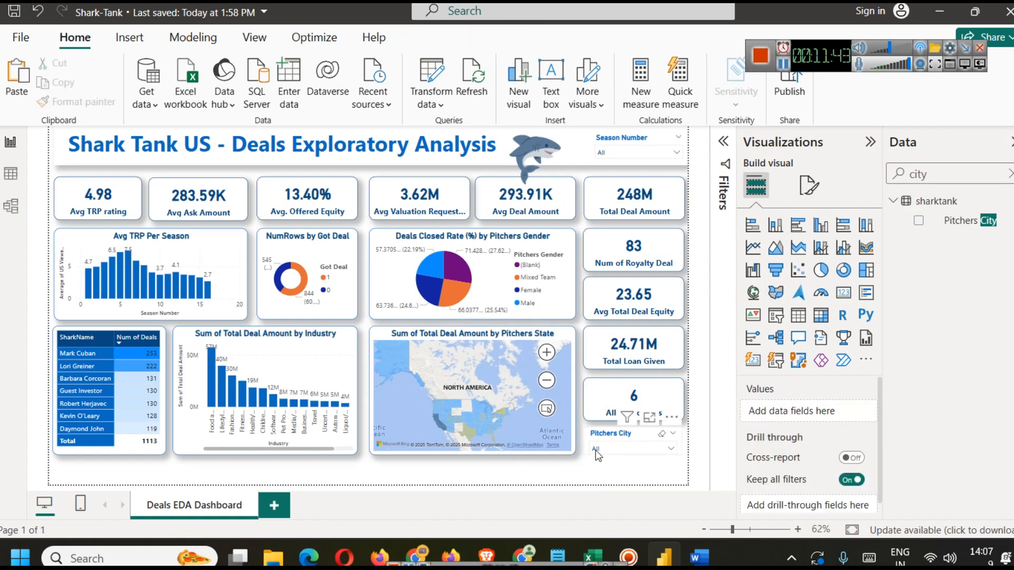
Step: Turn off the background of the Pitchers City slicer
click(604, 438)
click(809, 185)
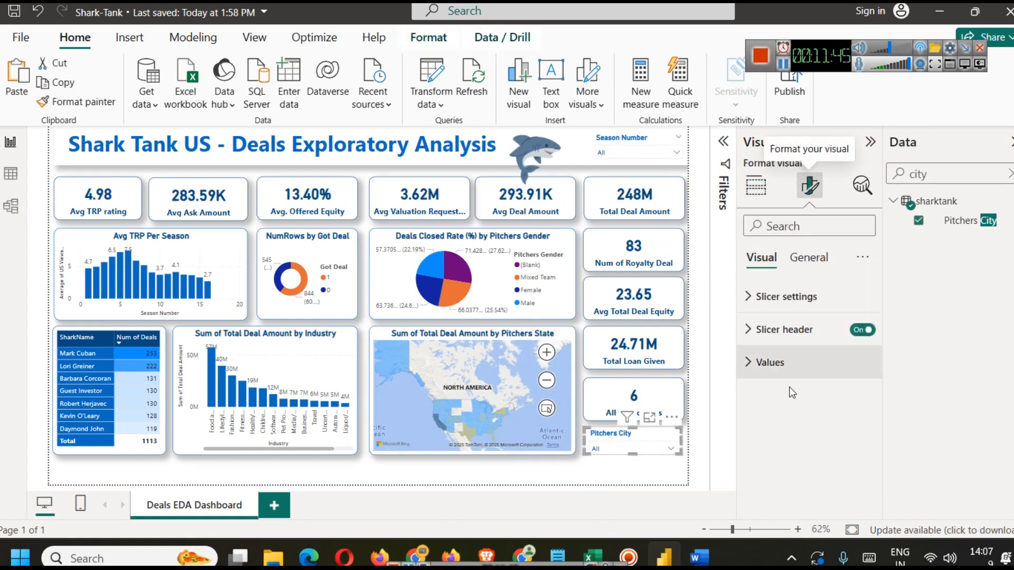
click(809, 257)
click(776, 363)
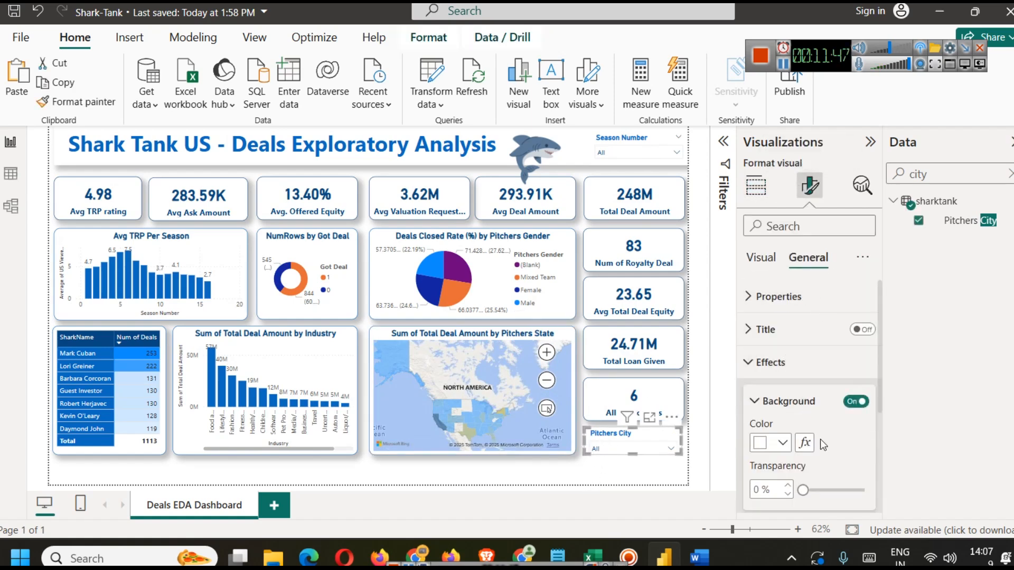
scroll(807, 410, down, 3)
click(856, 411)
click(623, 469)
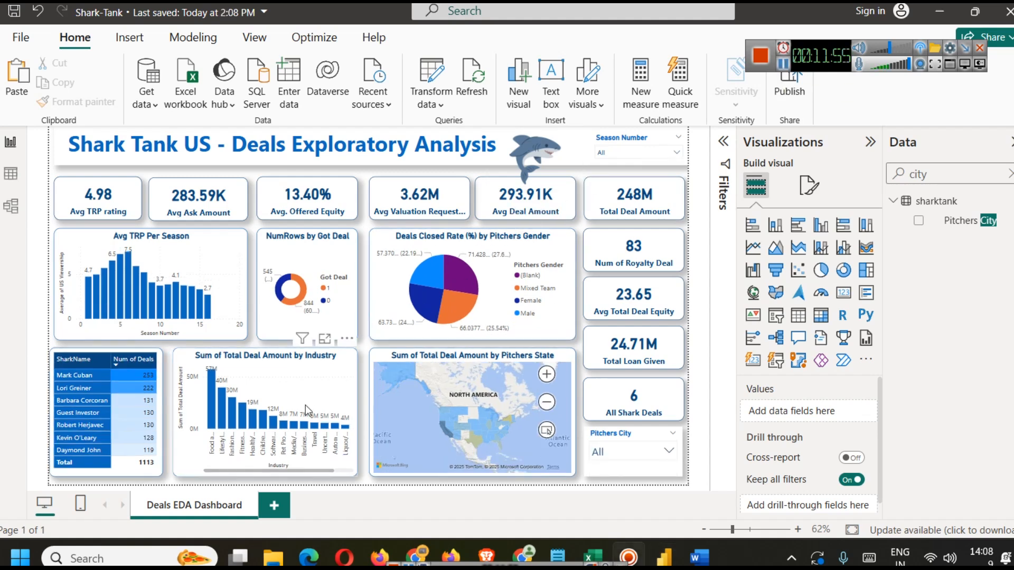
Step: Add a new report page and search the data fields for date
click(274, 506)
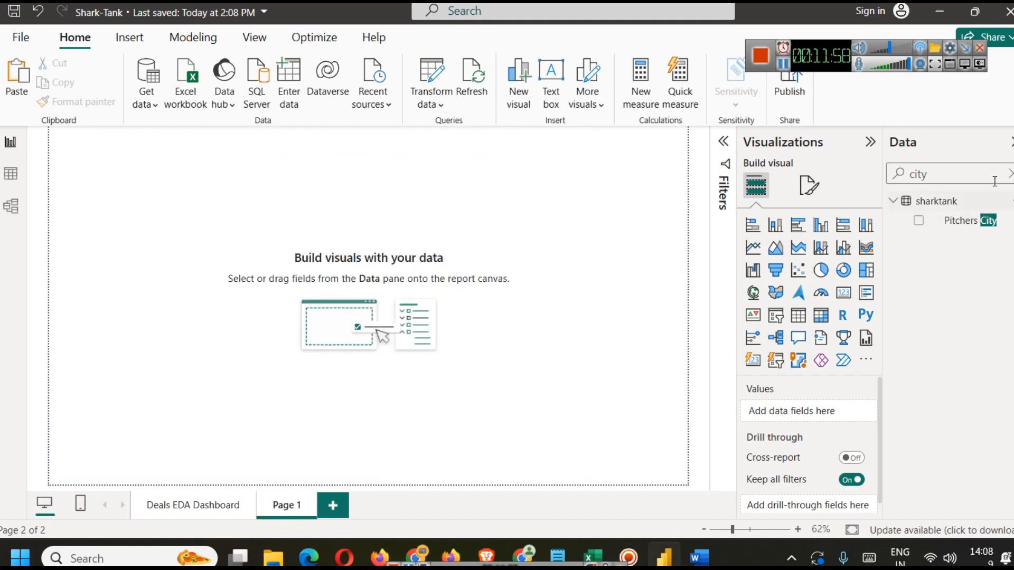
click(1009, 174)
scroll(989, 357, down, 5)
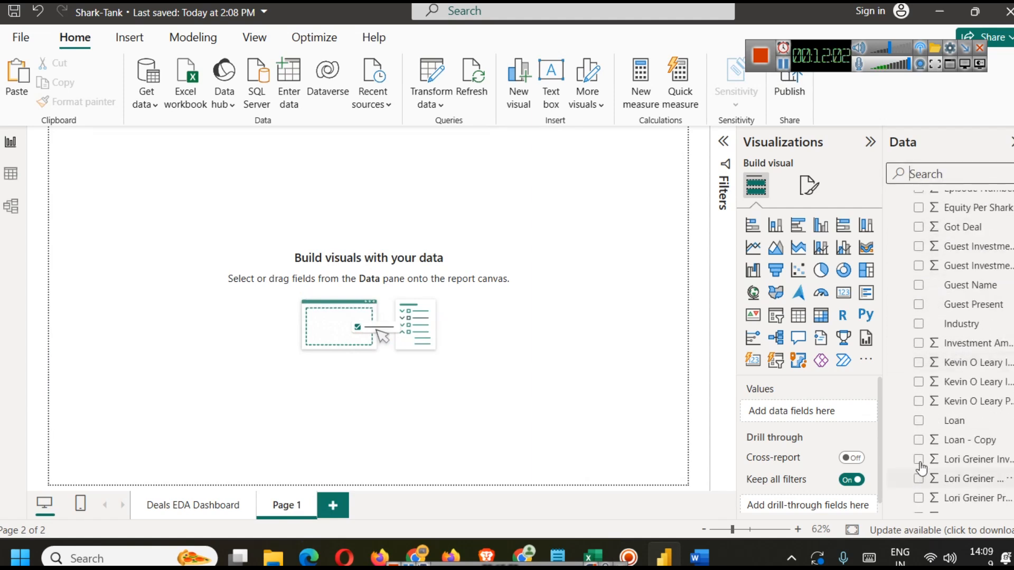
scroll(925, 479, down, 3)
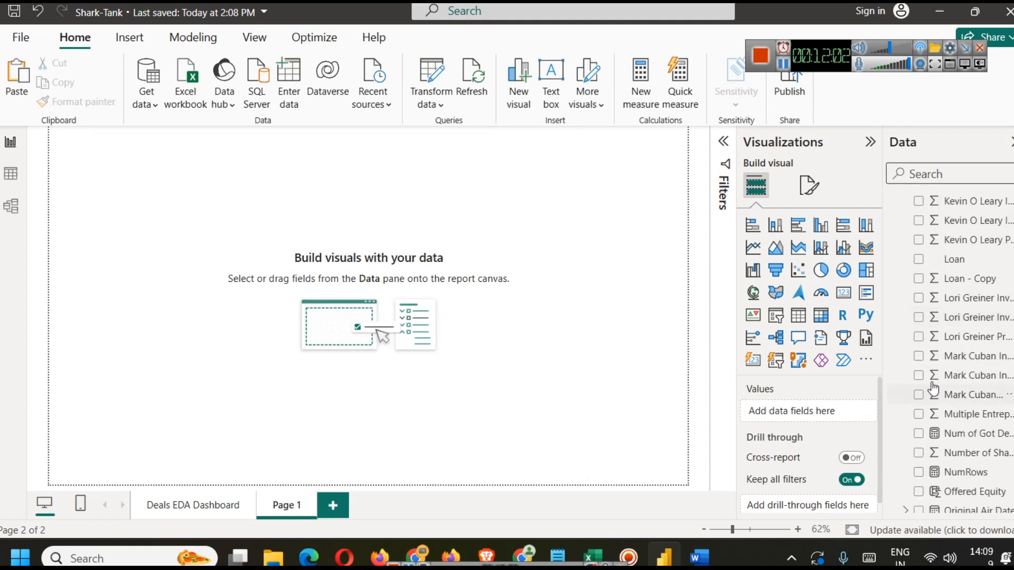
click(925, 174)
text(dat)
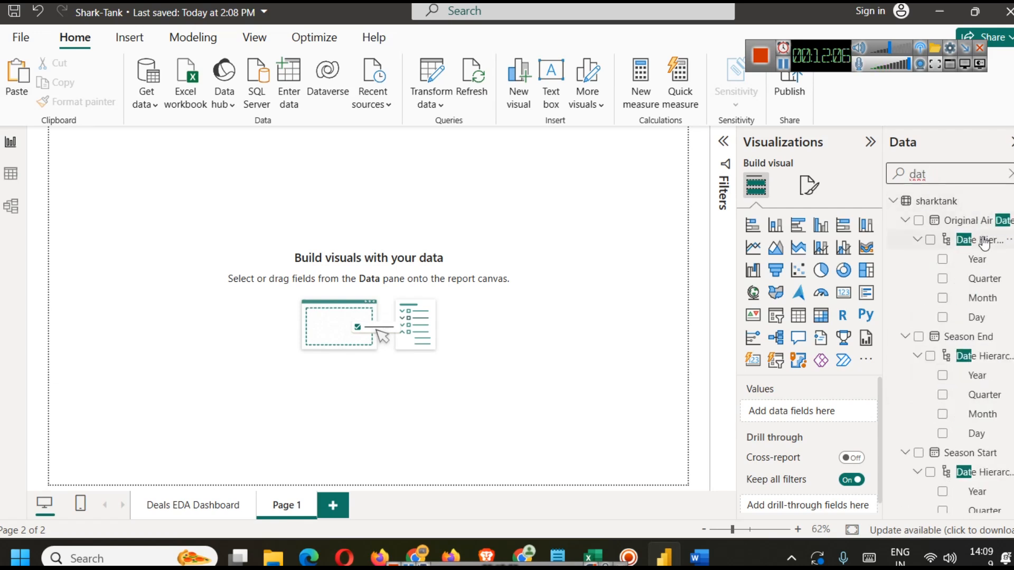
Step: Insert a line chart on the new page, widen it, and put Original Air Date on its X-axis
click(752, 247)
drag(157, 249, 358, 405)
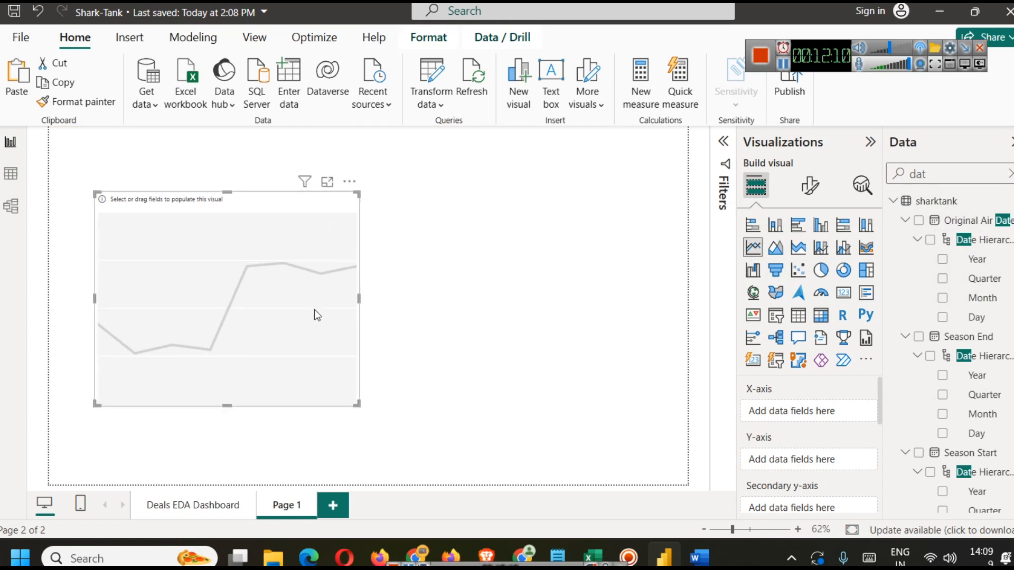
drag(363, 295, 571, 339)
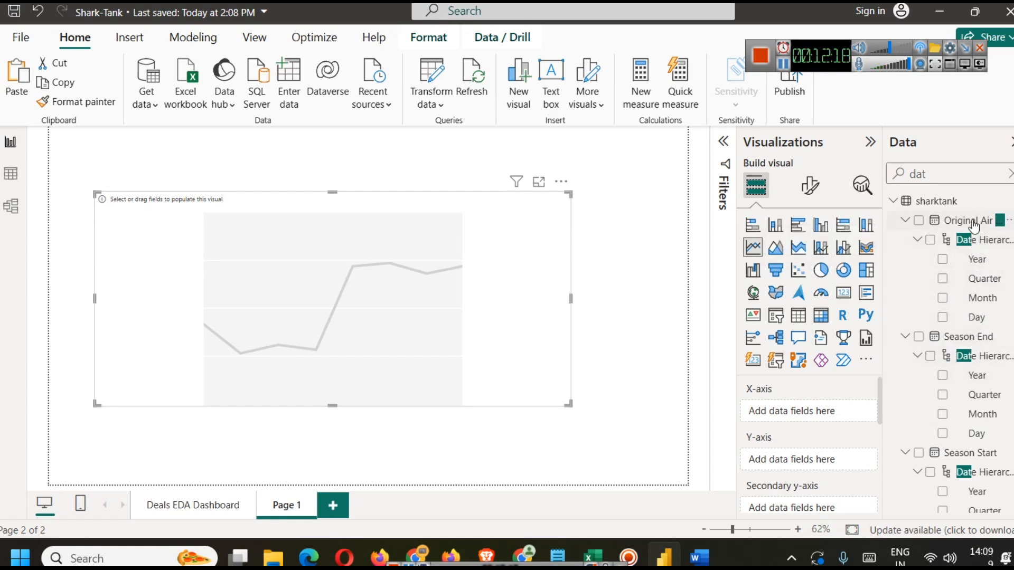
scroll(948, 381, down, 1)
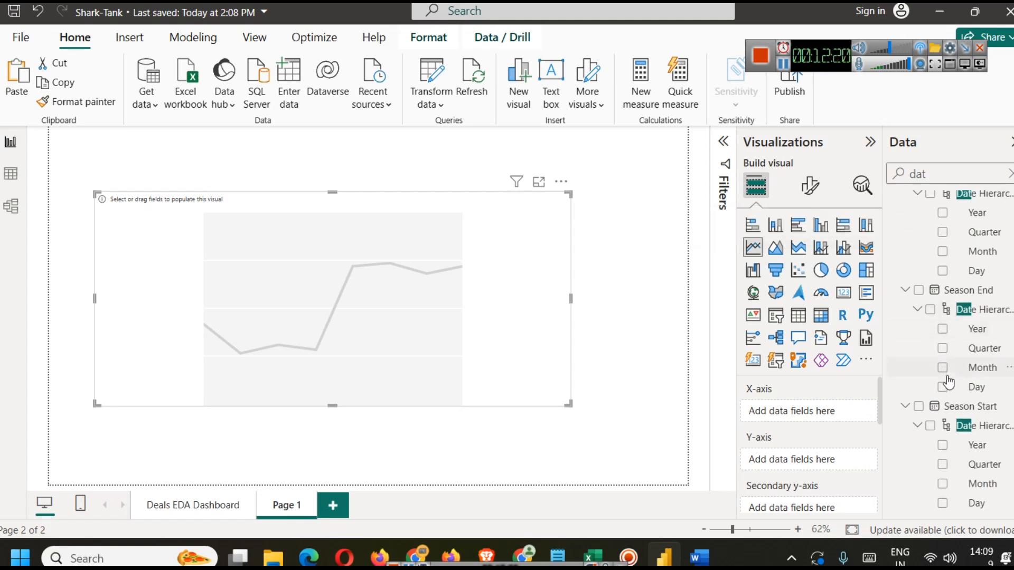
scroll(949, 370, up, 1)
drag(961, 221, 796, 406)
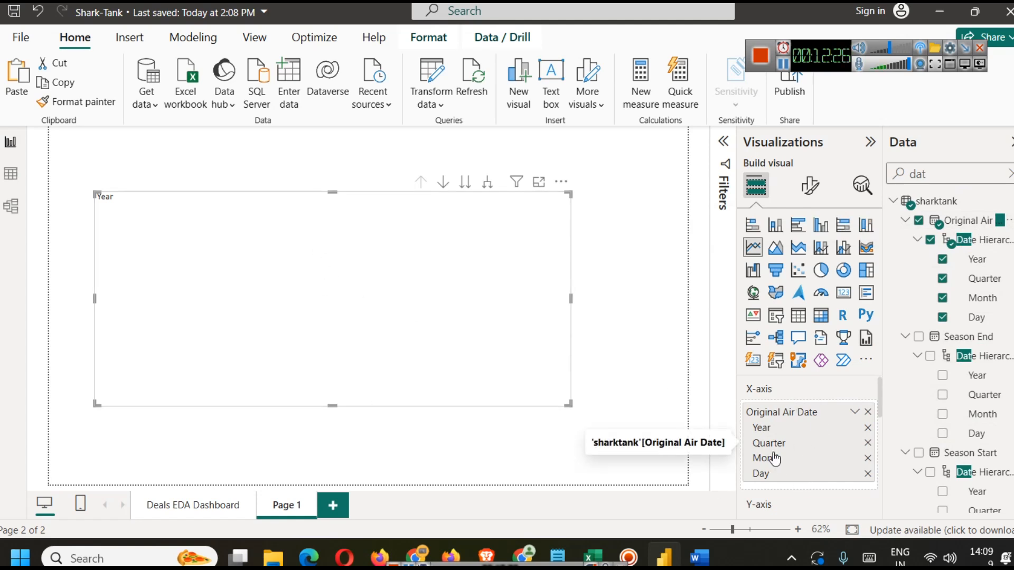
Step: Add Total Deal Amount to the chart's Y-axis and Total Deal Equity to its secondary y-axis
scroll(835, 437, down, 5)
scroll(834, 437, up, 2)
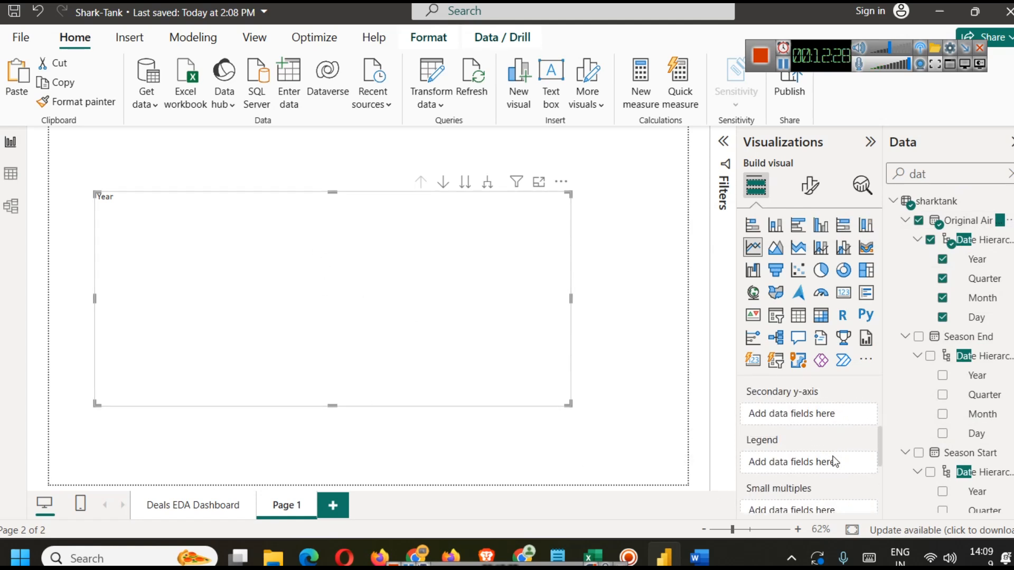
scroll(797, 474, up, 3)
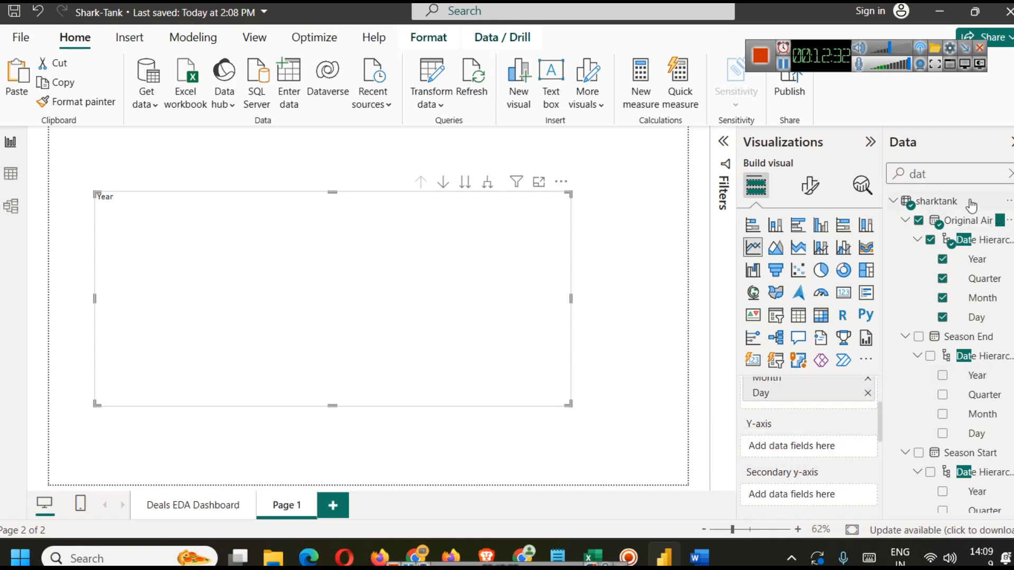
click(1009, 173)
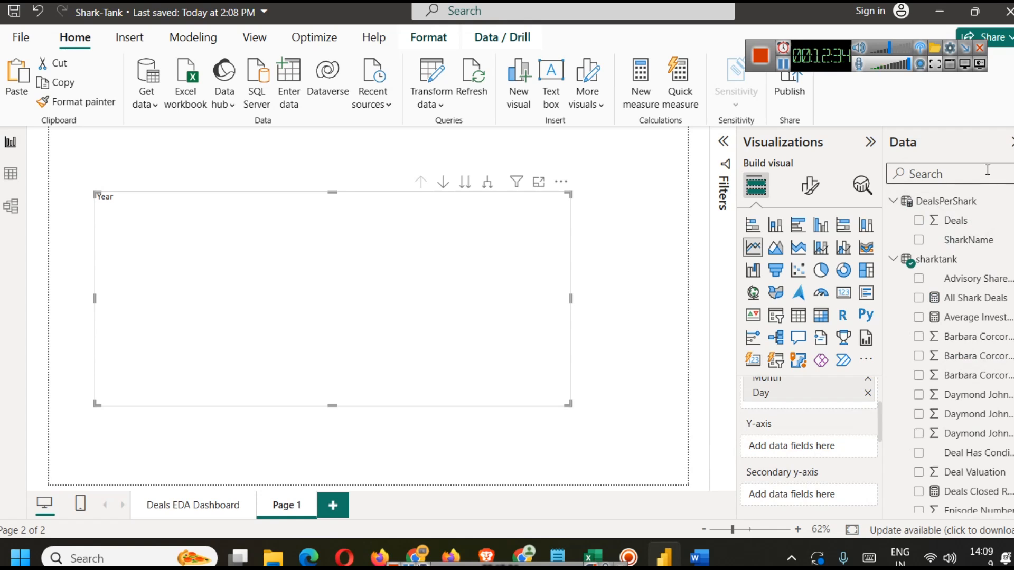
text(tota)
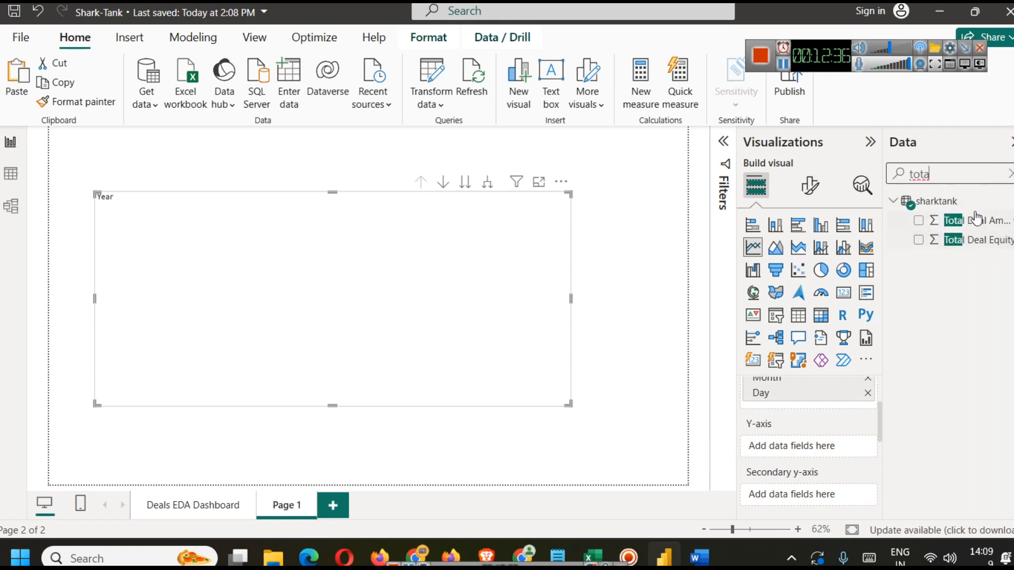
drag(976, 223, 798, 446)
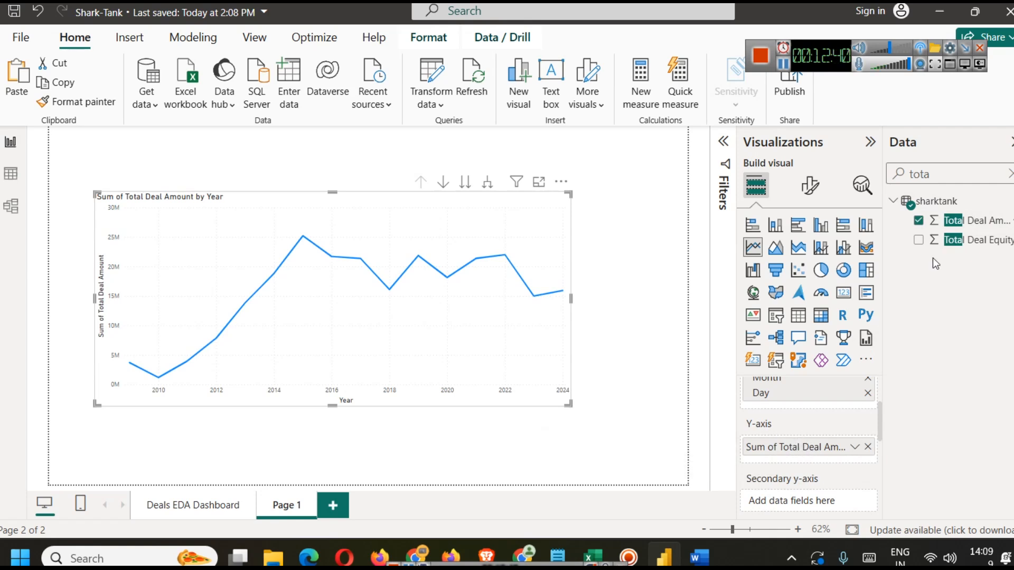
drag(969, 247, 824, 498)
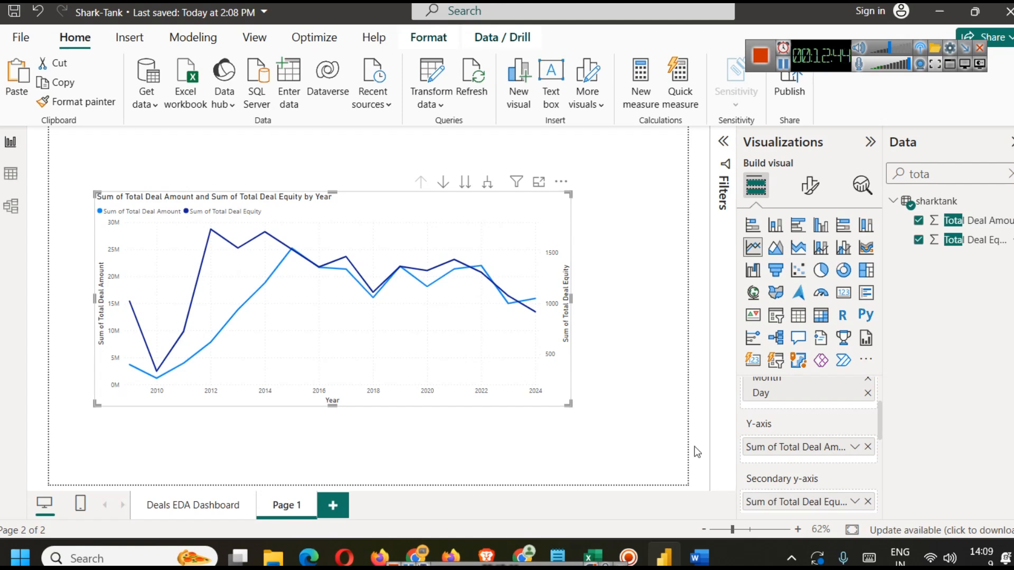
Step: Convert the chart into a line and clustered column chart
click(845, 249)
click(608, 417)
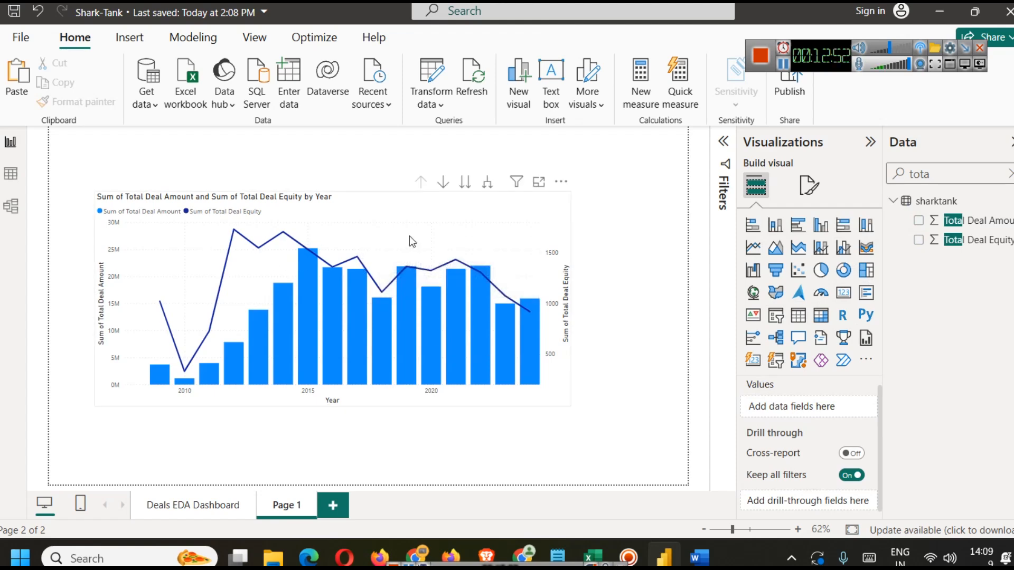
Step: Paste the dashboard title header and the shark logo onto the new page
click(783, 64)
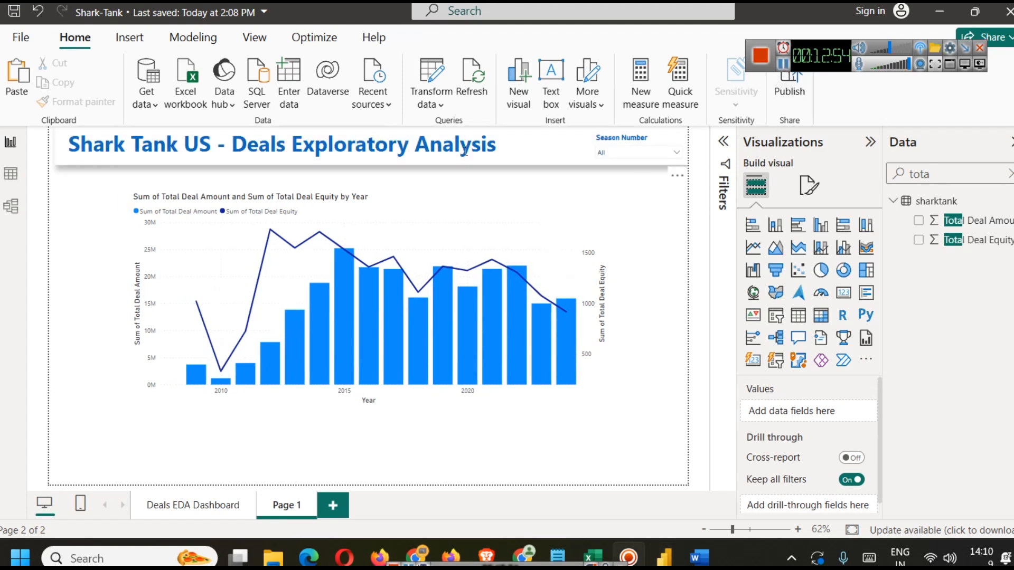
click(428, 145)
click(658, 179)
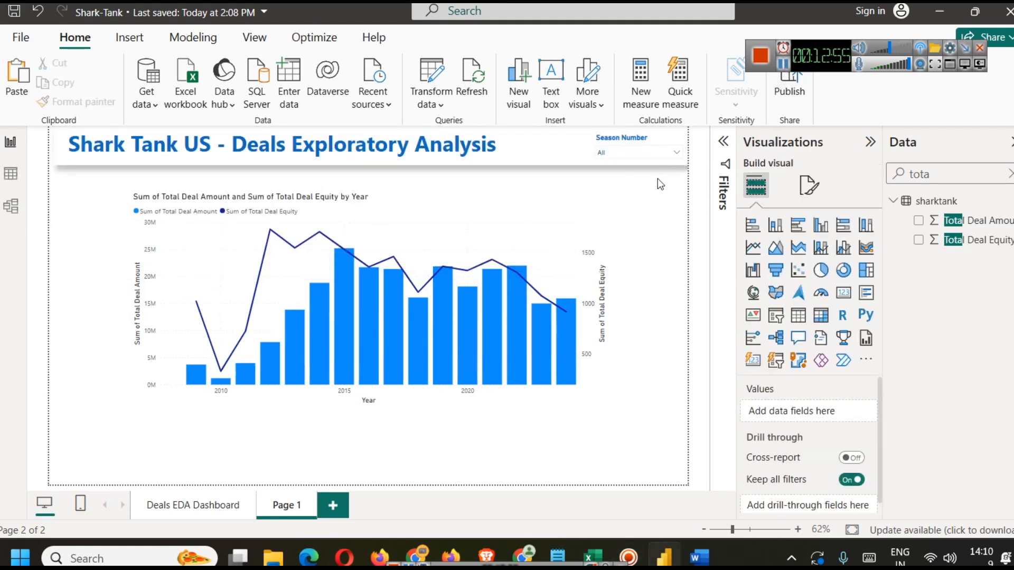
click(783, 63)
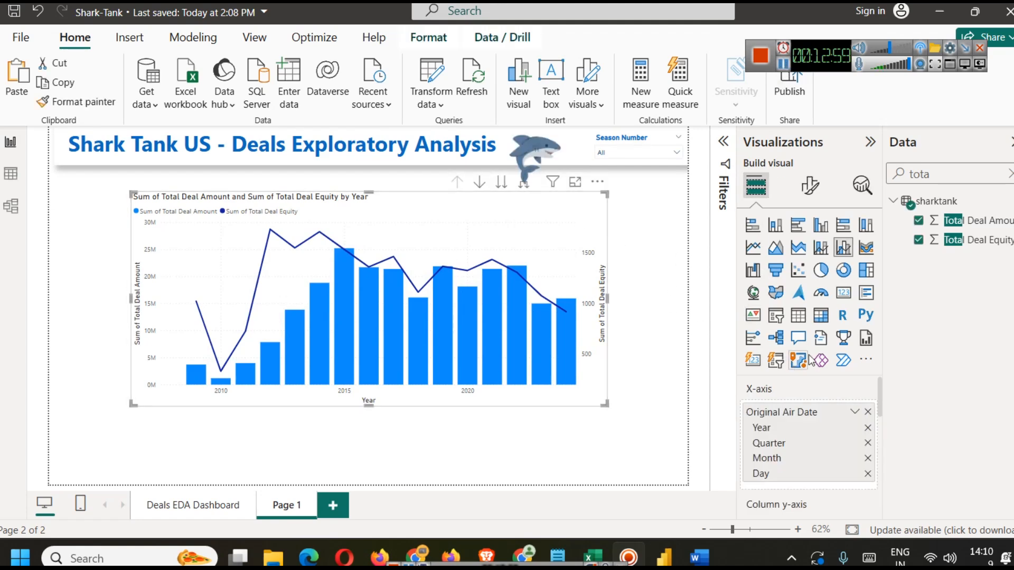
Step: Turn on the shadow and the visual border for the combo chart
click(809, 186)
scroll(813, 399, down, 3)
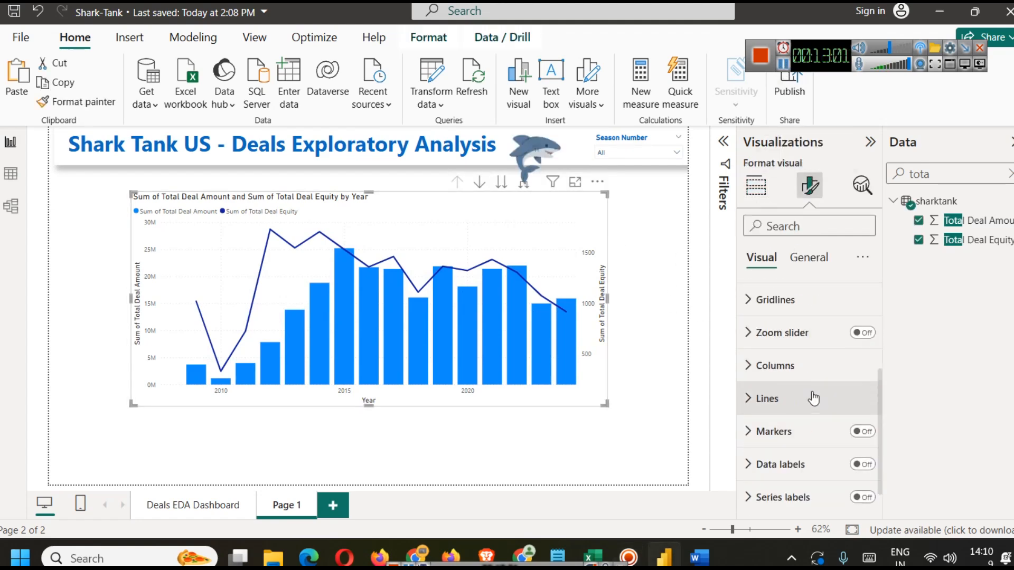
click(811, 258)
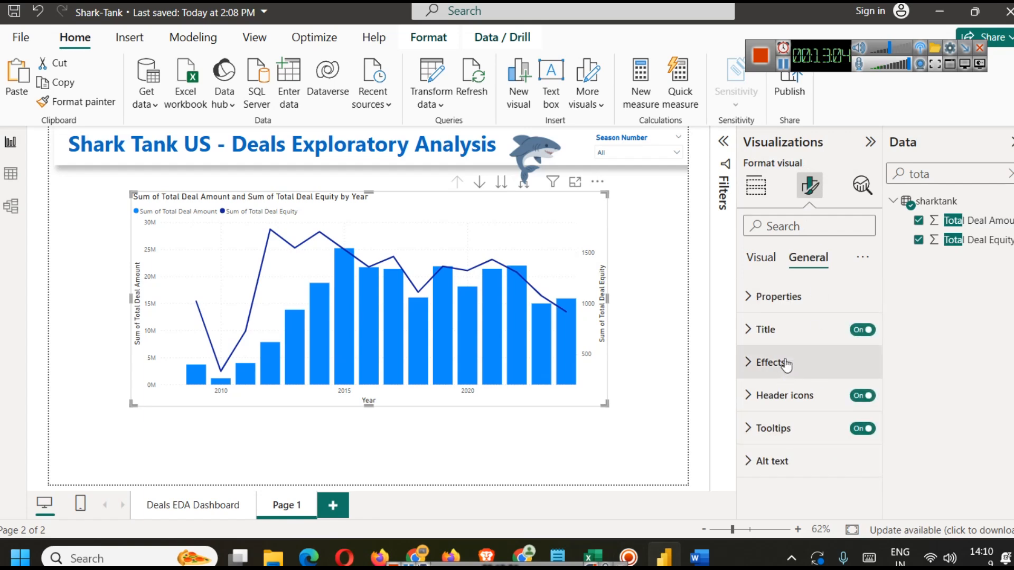
click(786, 364)
scroll(822, 428, down, 2)
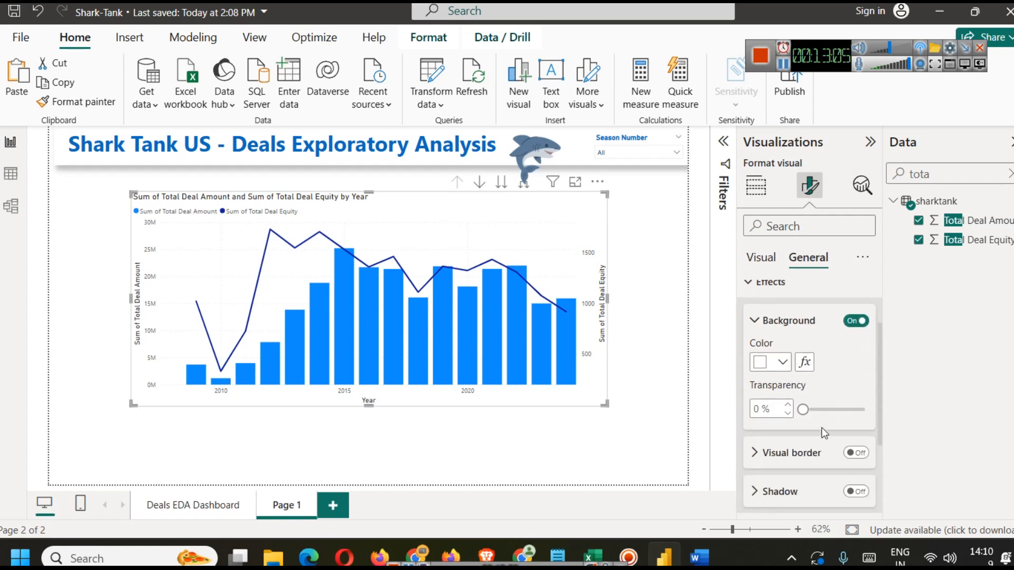
click(855, 491)
click(852, 453)
click(752, 454)
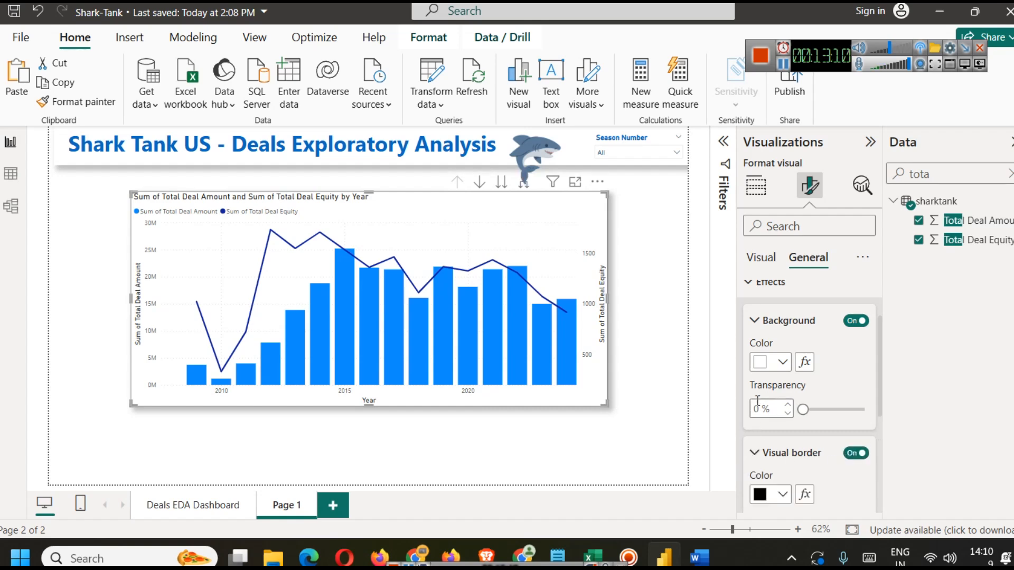
click(781, 362)
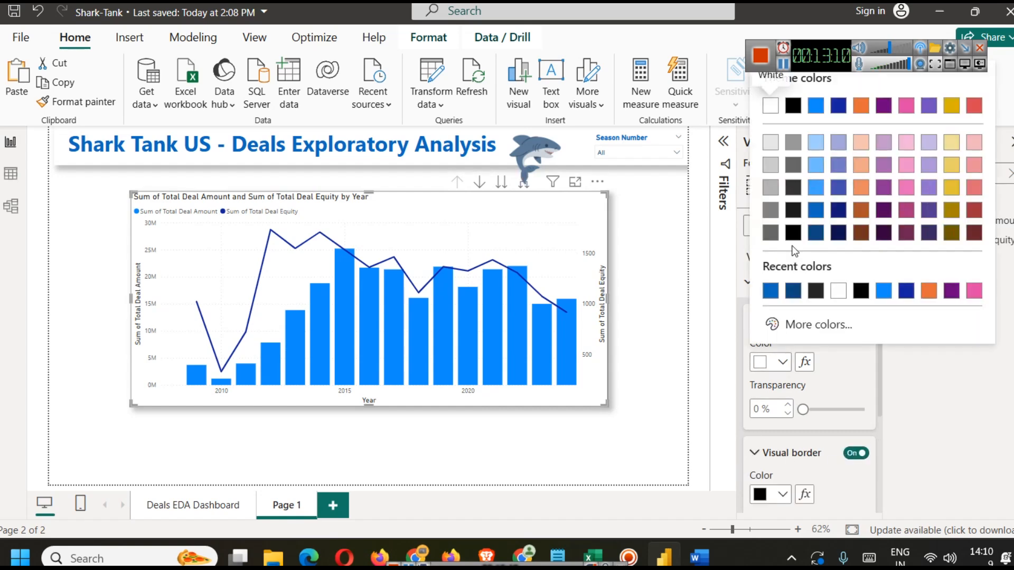
click(792, 294)
key(ctrl+z)
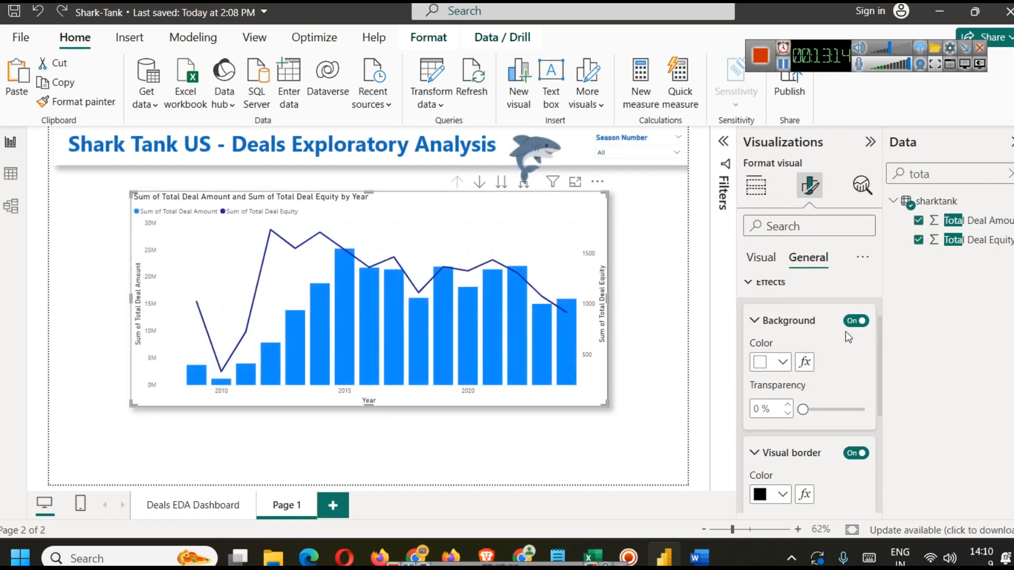
Step: Set the chart's visual border color to dark blue
scroll(782, 370, down, 2)
click(782, 414)
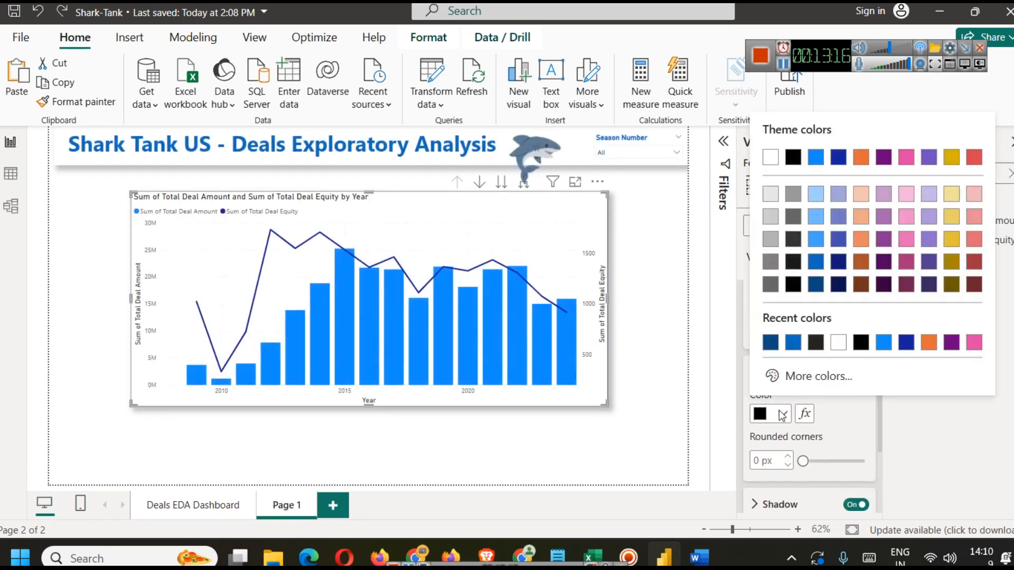
click(771, 343)
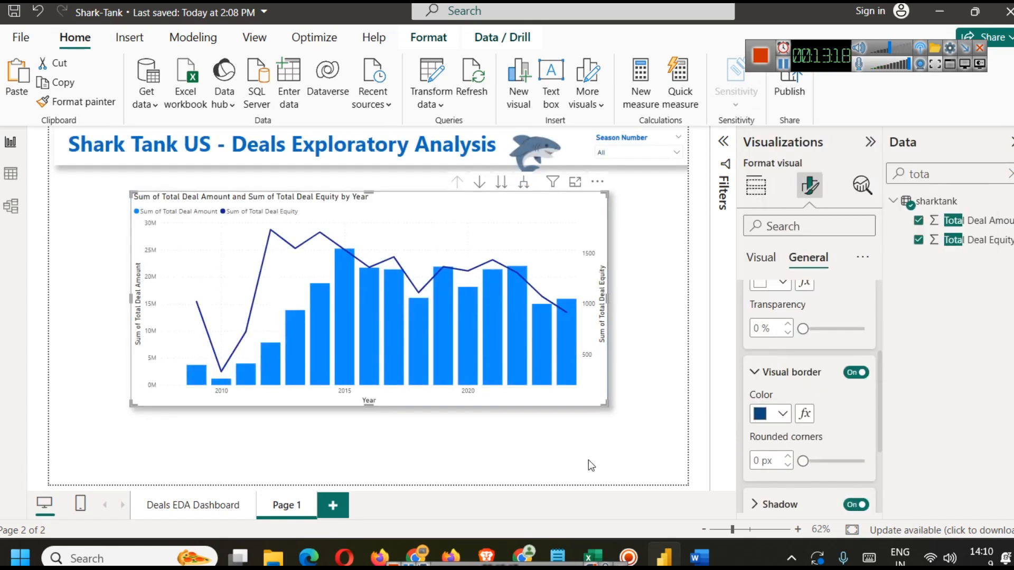
click(588, 458)
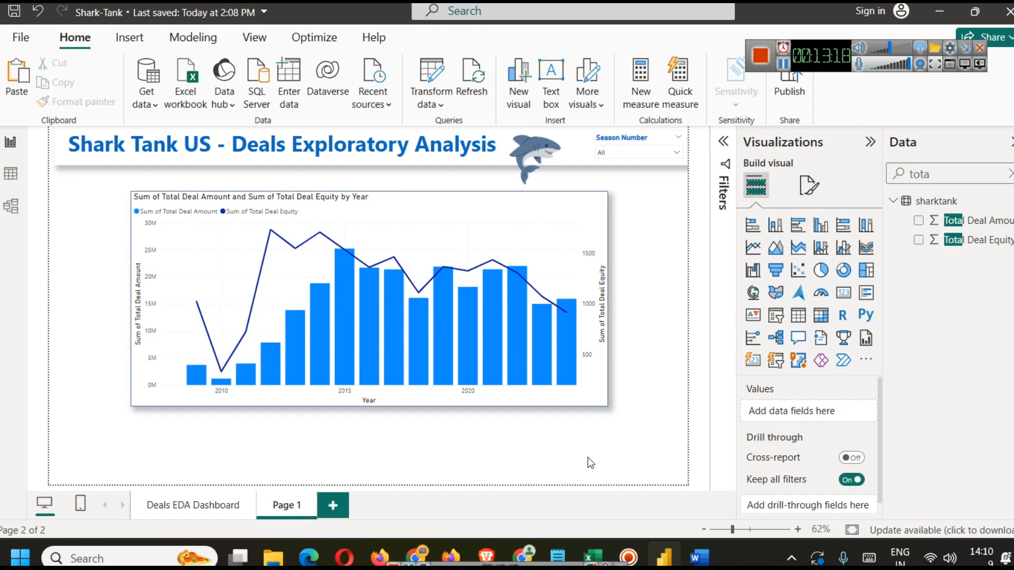
Step: Format the chart title with dark blue text, center alignment and bold
click(445, 263)
click(810, 185)
click(808, 258)
click(793, 331)
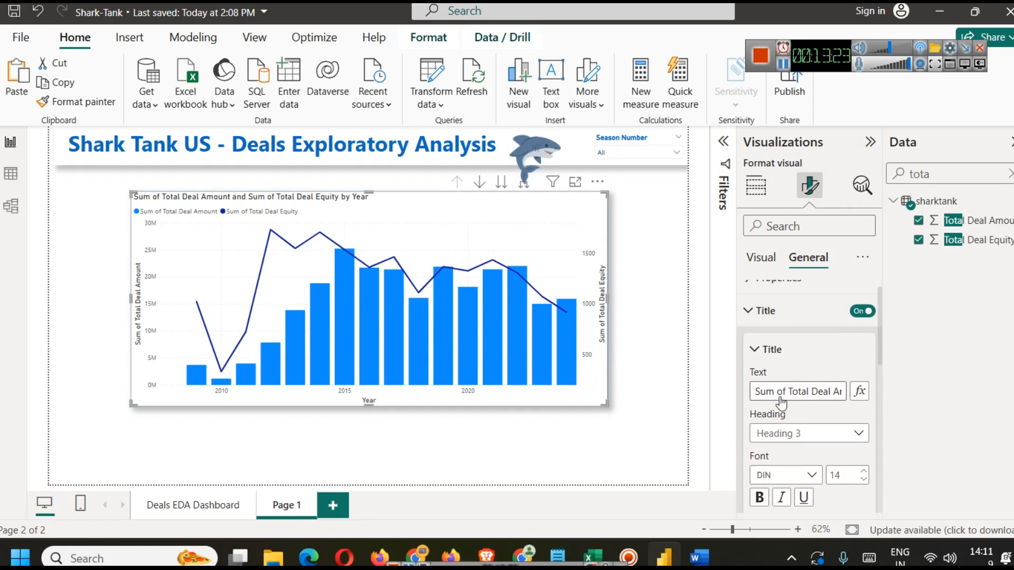
scroll(782, 380, down, 3)
click(782, 400)
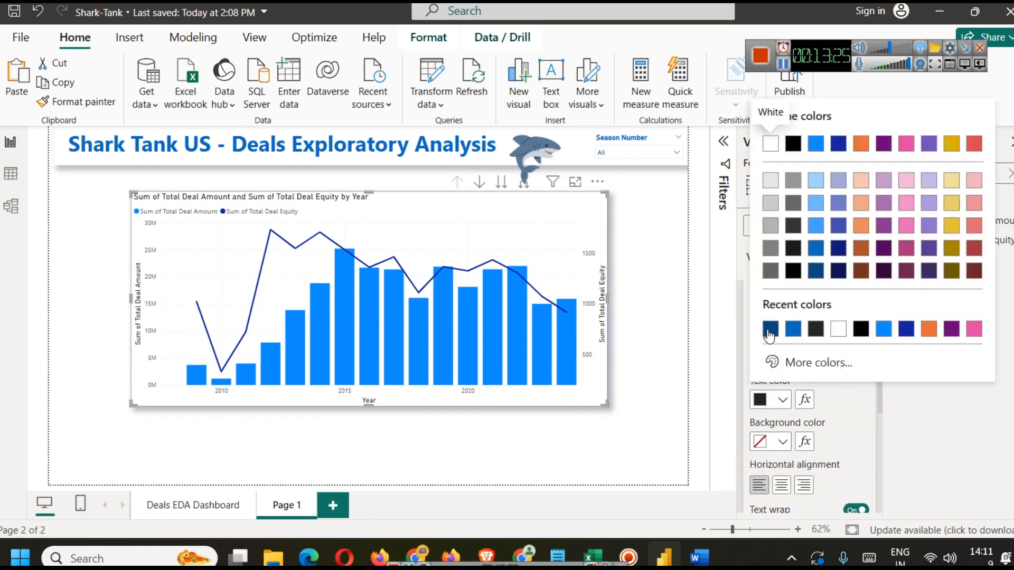
click(771, 331)
click(781, 485)
click(760, 355)
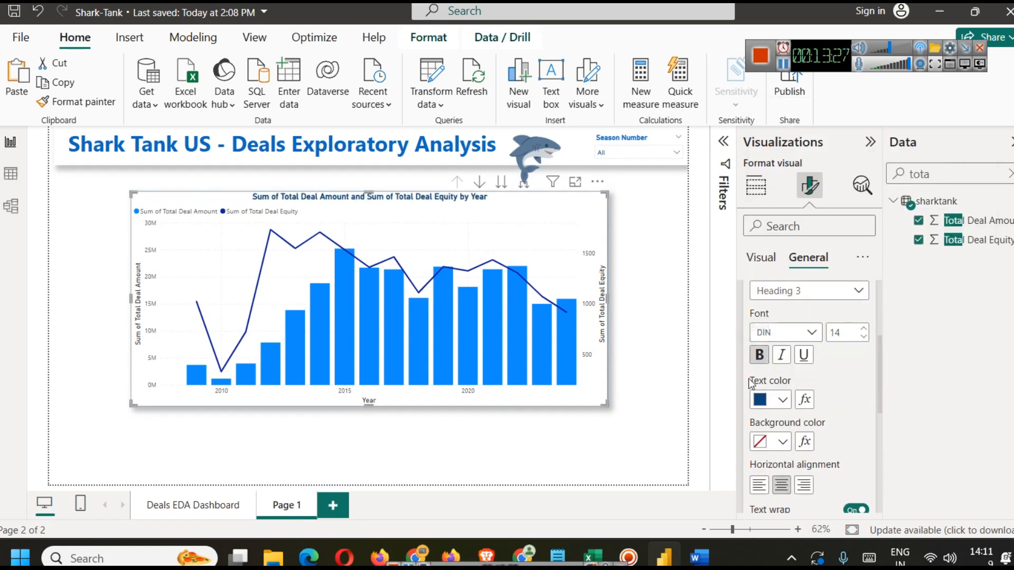
click(516, 467)
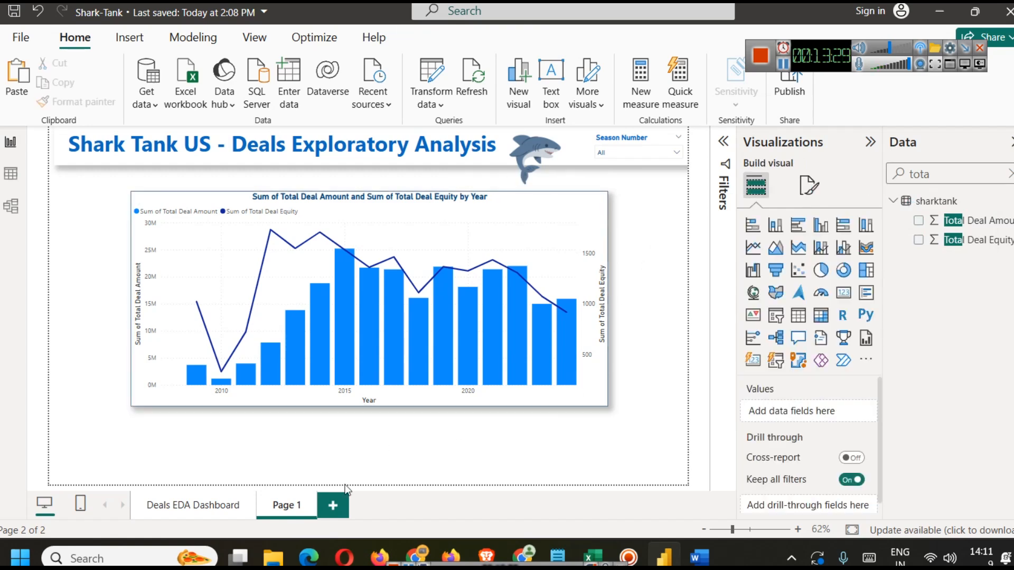
Step: Rename the new page to Datewise-Analysis
right_click(277, 511)
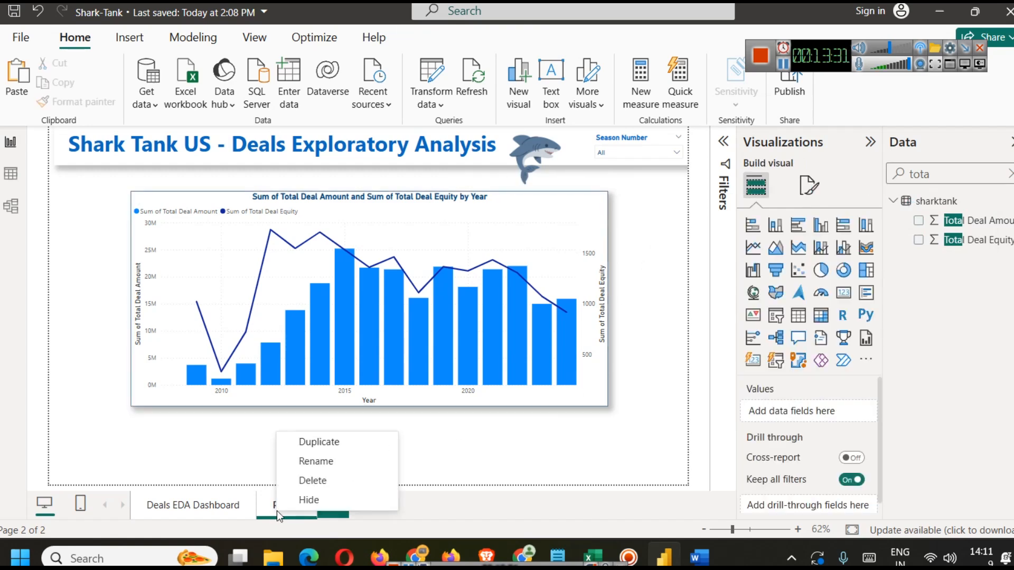
click(307, 464)
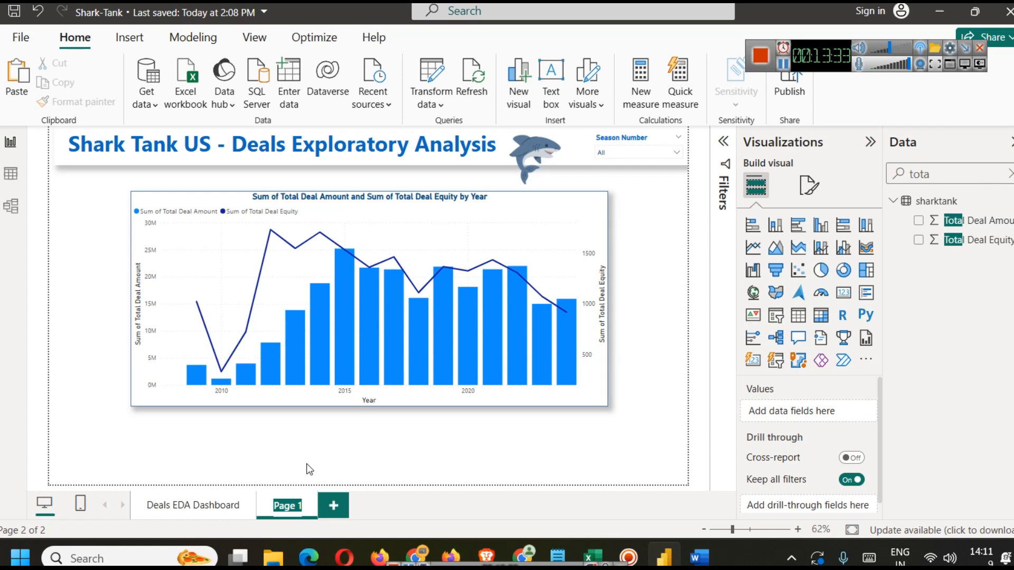
text(Ye)
key(BackSpace)
key(BackSpace)
key(BackSpace)
text(da)
text(Datewise-)
text(Analy)
text(sis)
key(Return)
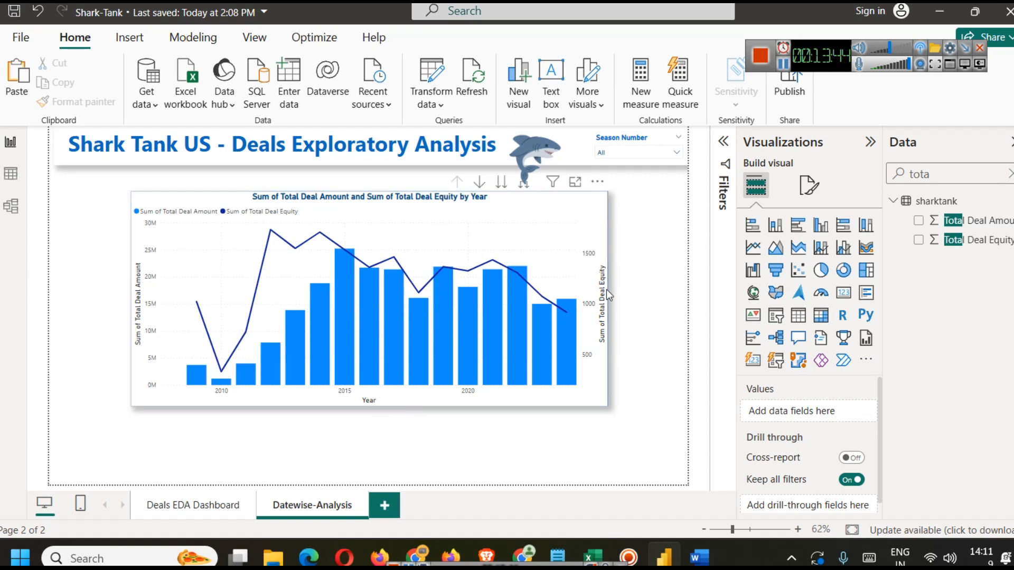
Step: Explore the combo chart's date hierarchy by drilling down to quarter, month and day, then back up to year
click(537, 212)
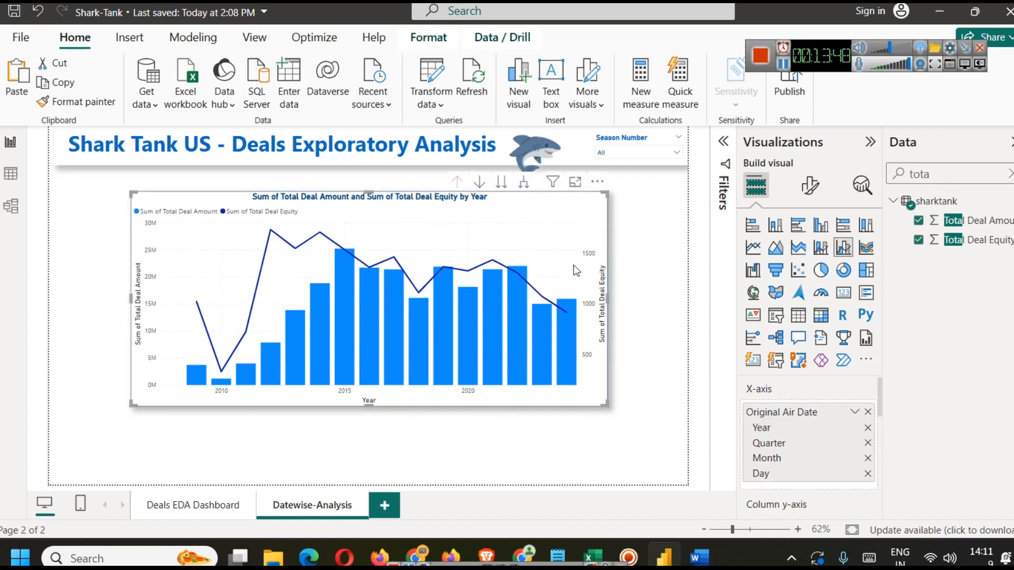
click(1010, 174)
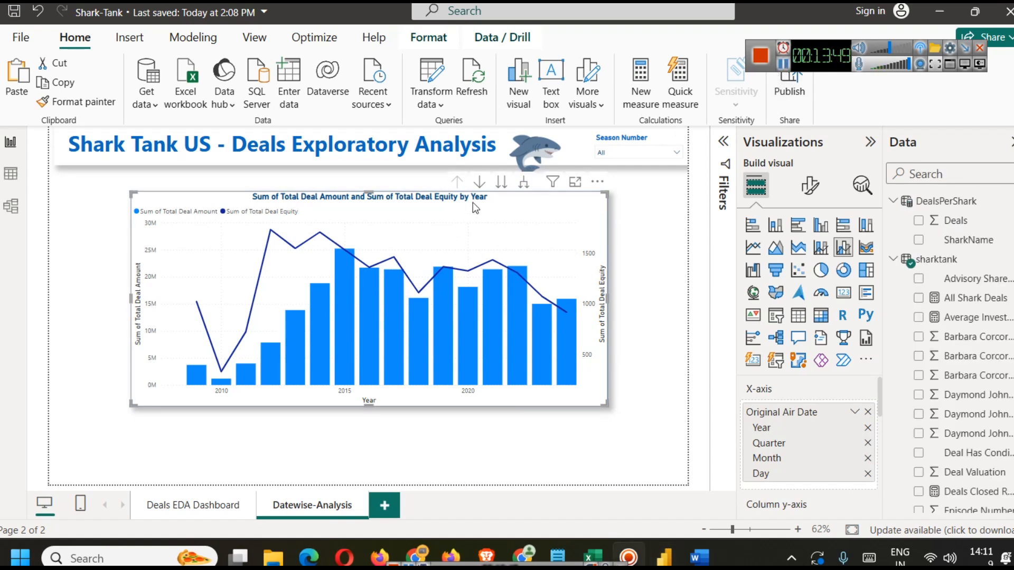
click(479, 182)
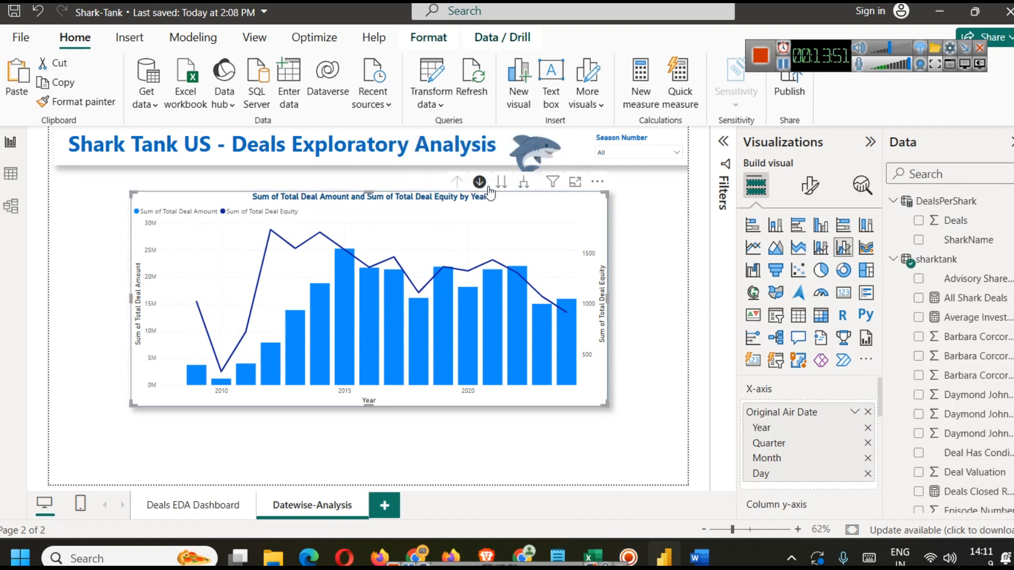
click(501, 185)
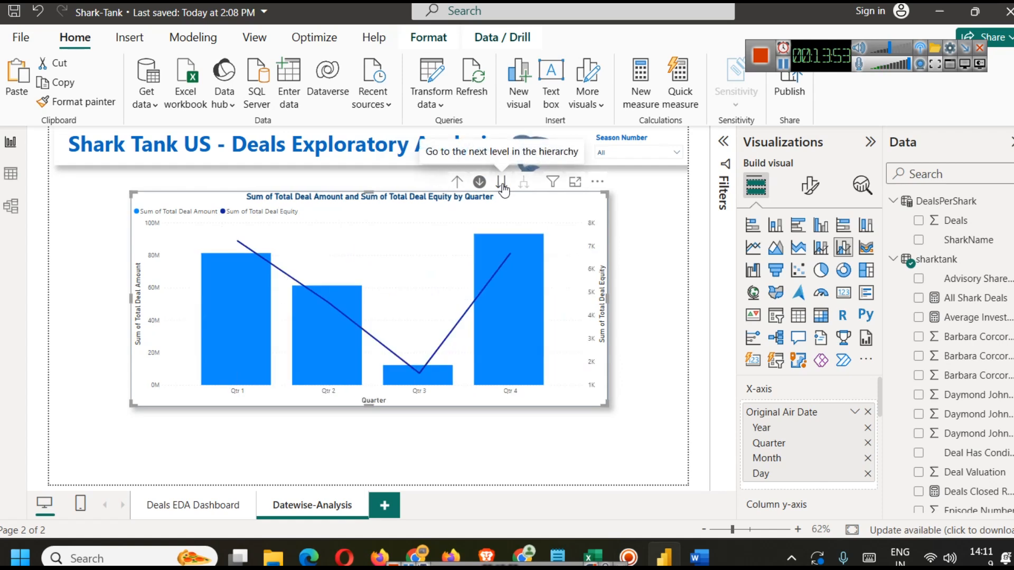
click(502, 185)
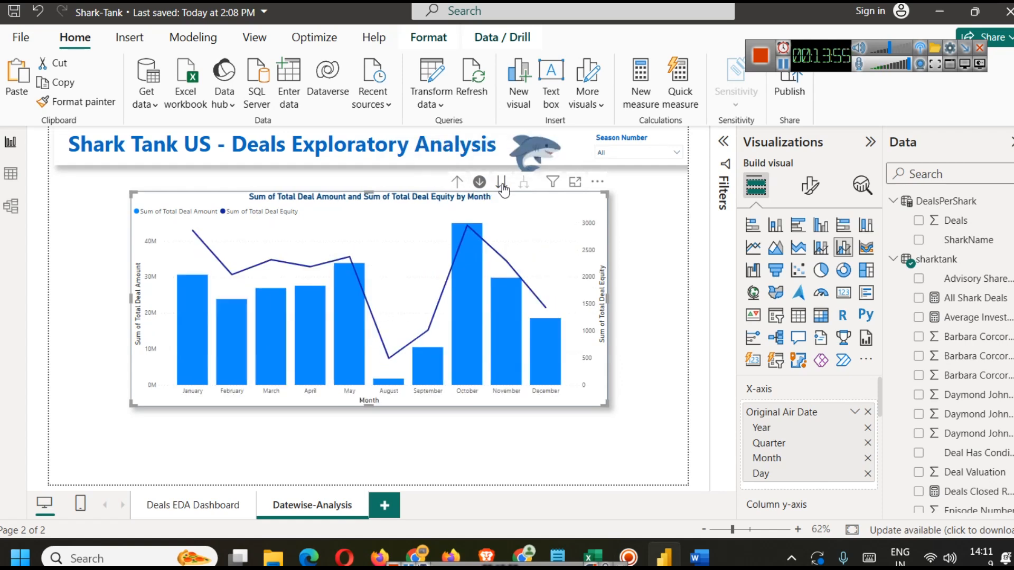
click(502, 184)
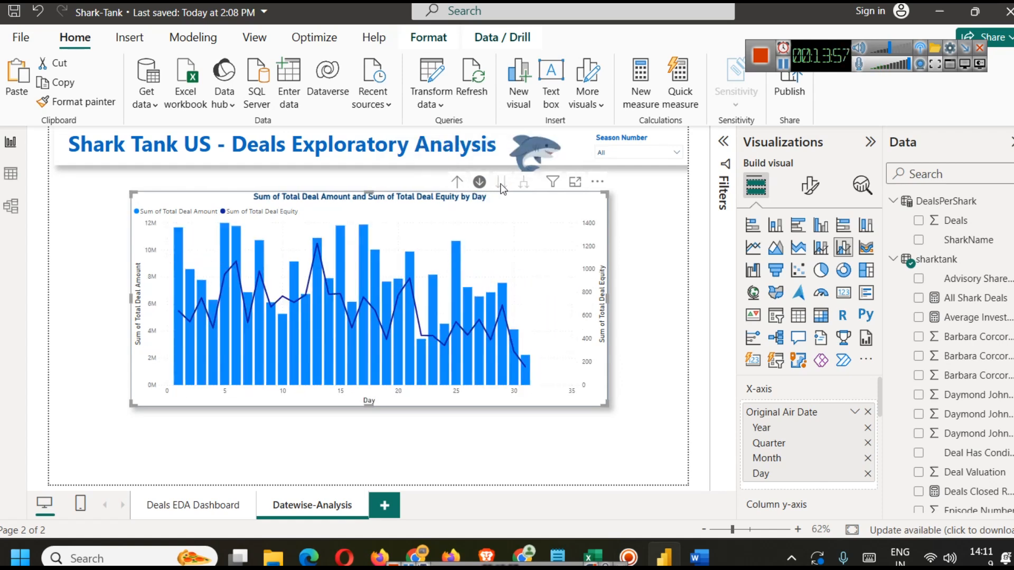
click(458, 182)
click(457, 183)
click(457, 182)
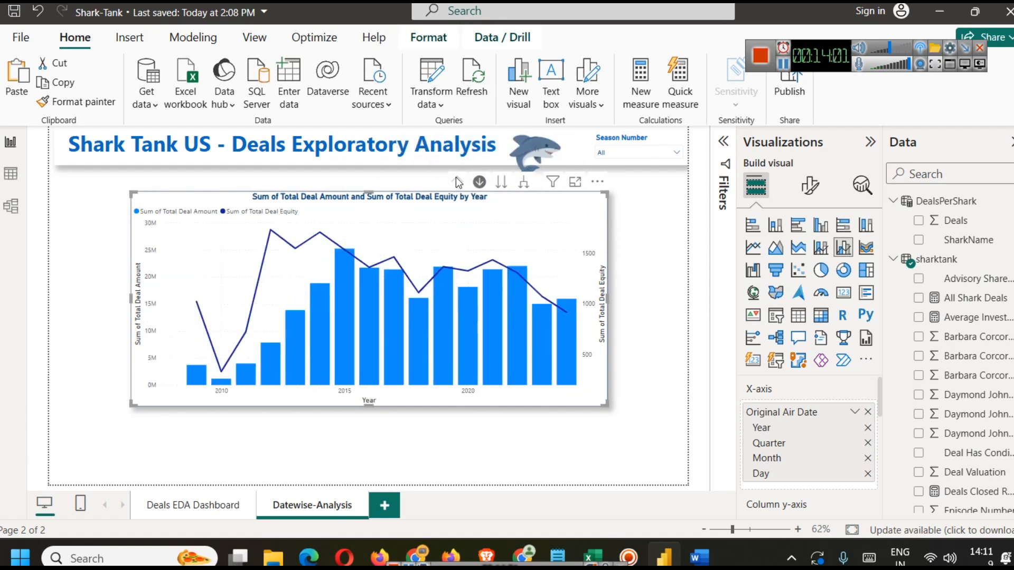
Step: Return to the Deals EDA Dashboard page and pan the pitchers state map to center on North America
click(674, 338)
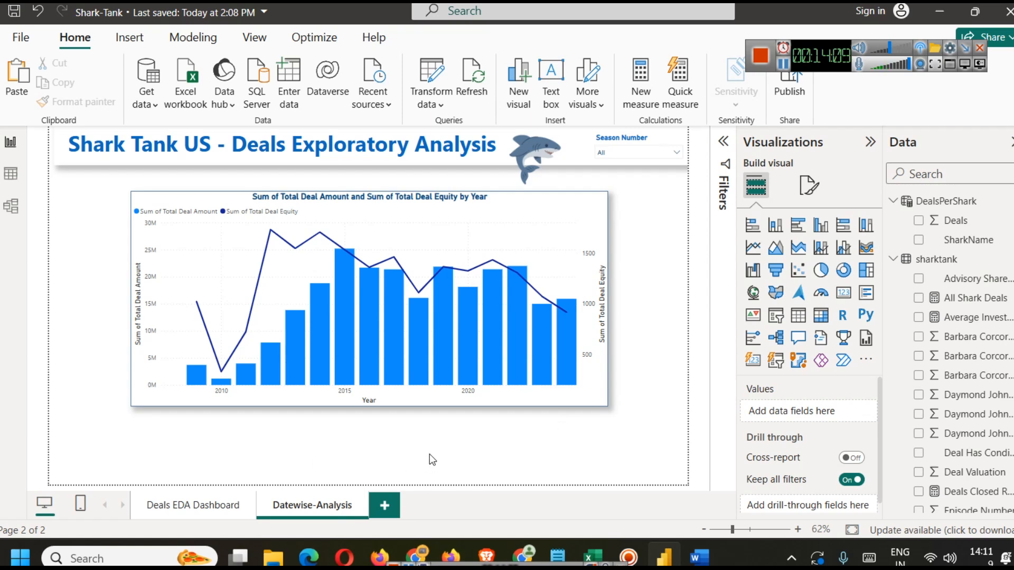
click(167, 515)
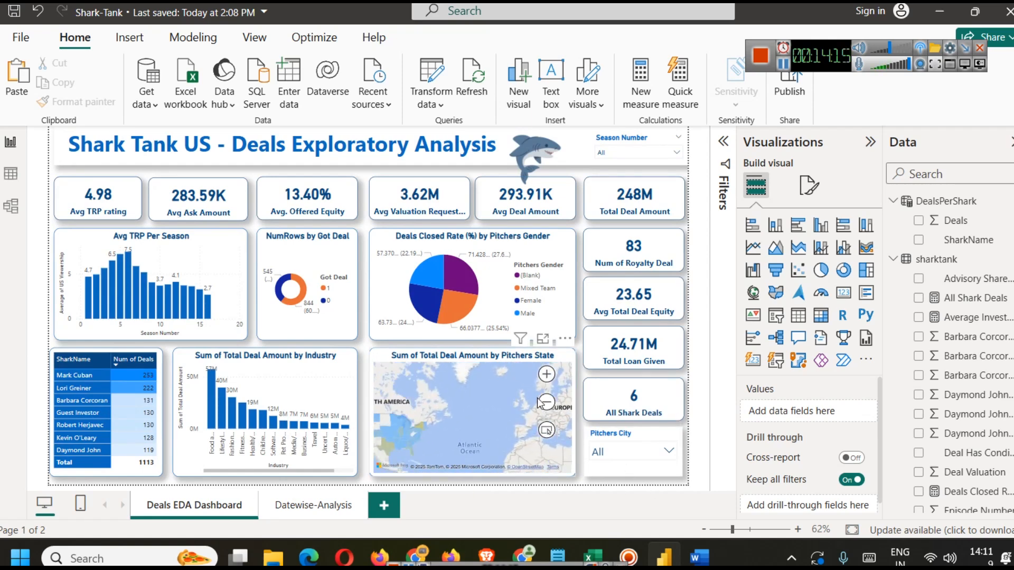
click(509, 419)
drag(509, 420, 528, 414)
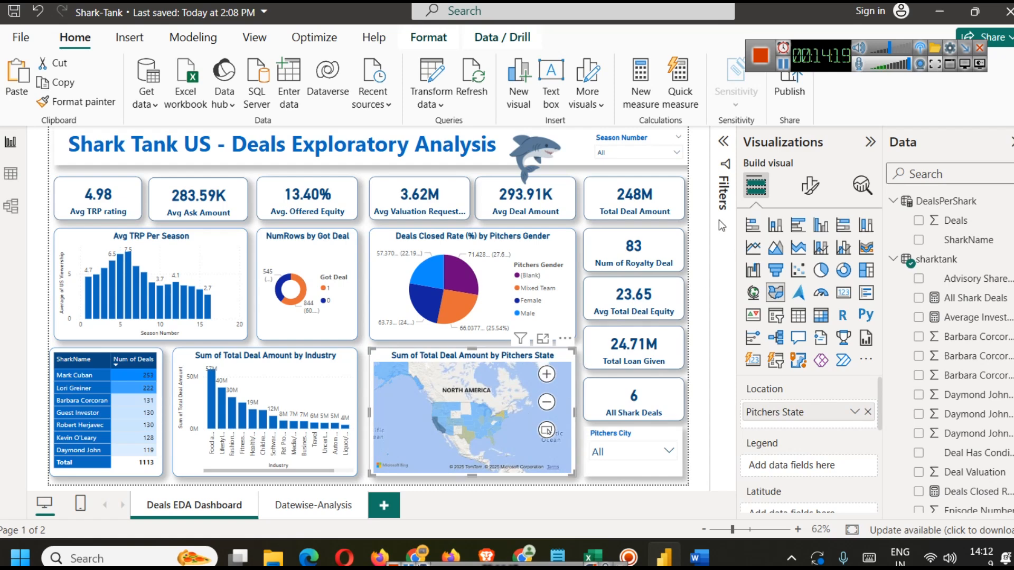
Step: Set the legend position of the NumRows by Got Deal donut chart to Bottom center
click(871, 142)
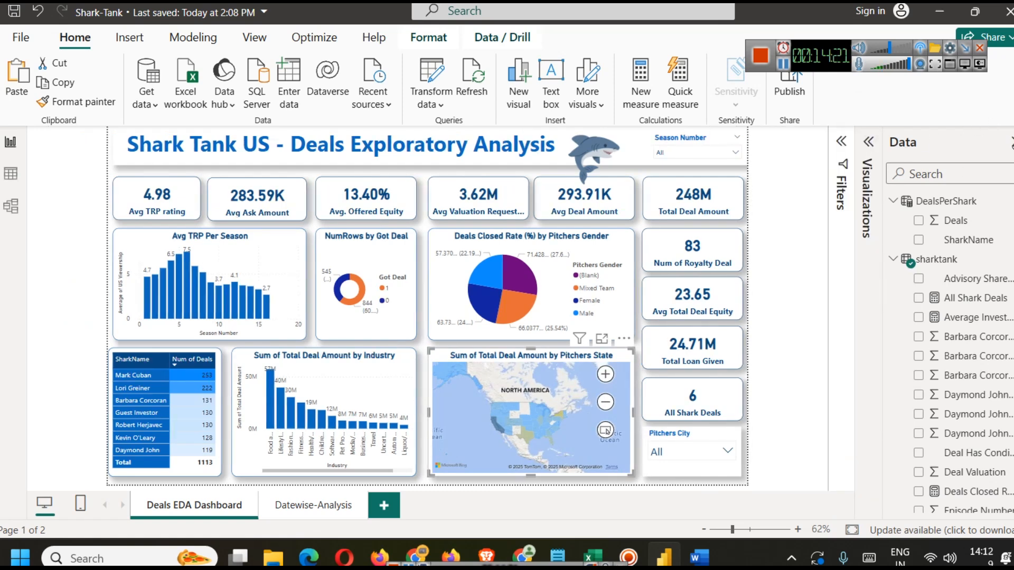
click(1011, 141)
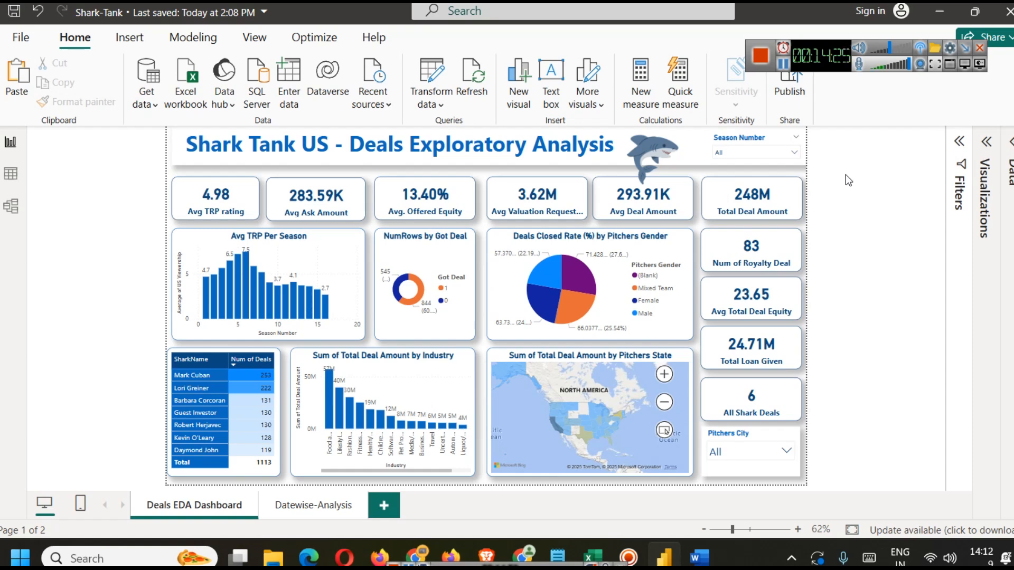
click(409, 260)
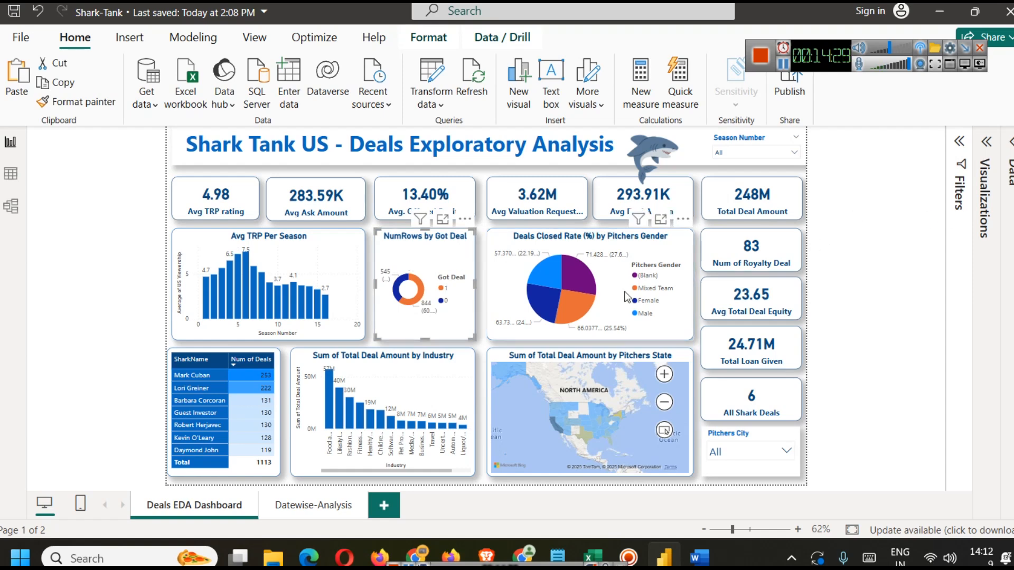
click(987, 142)
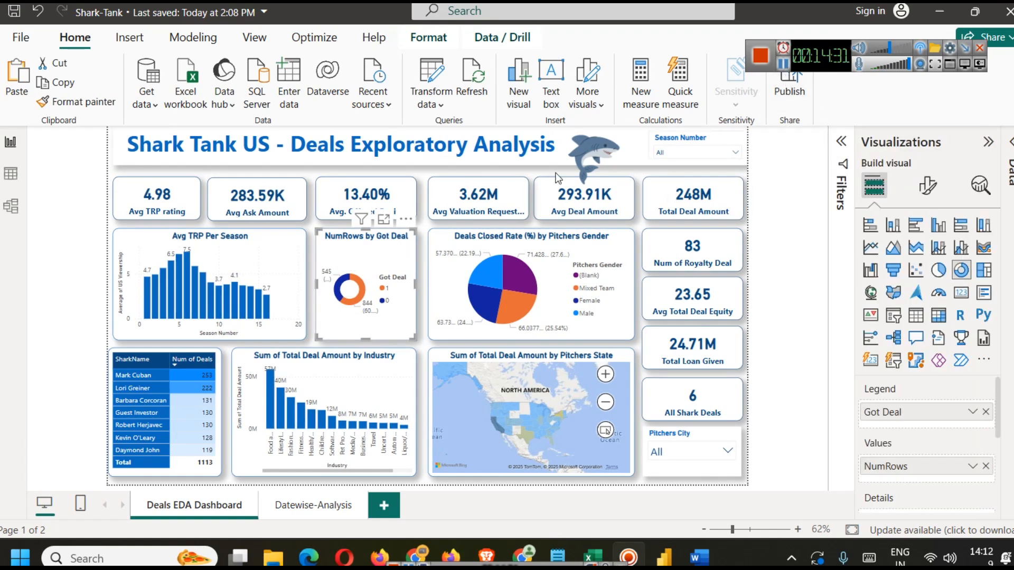
click(928, 186)
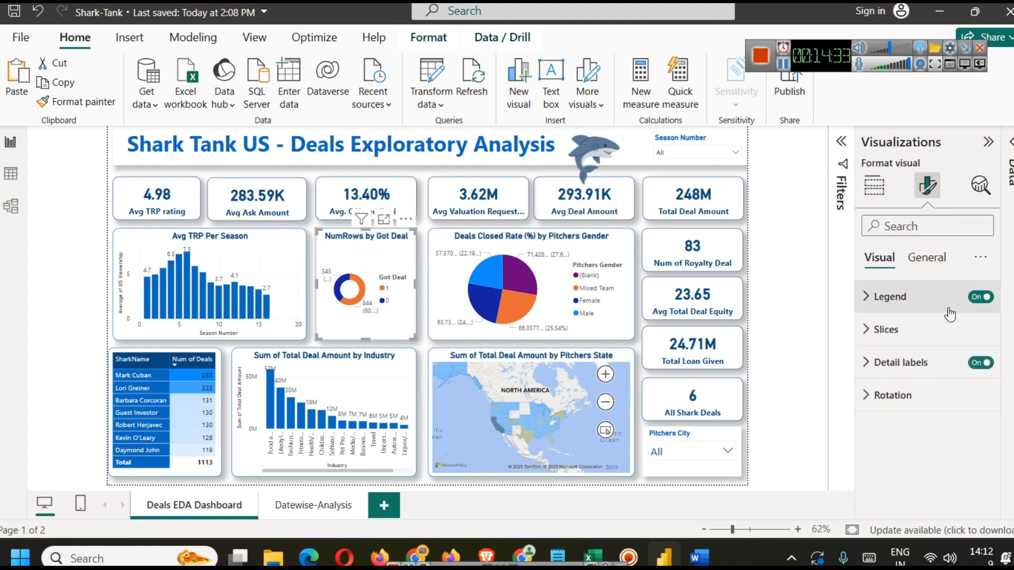
click(916, 298)
click(921, 378)
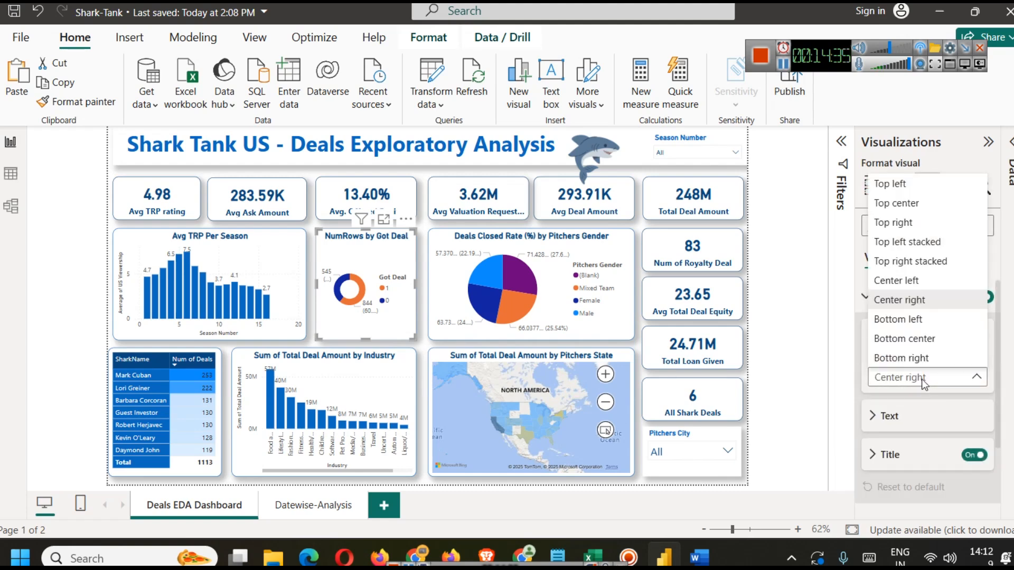
click(922, 342)
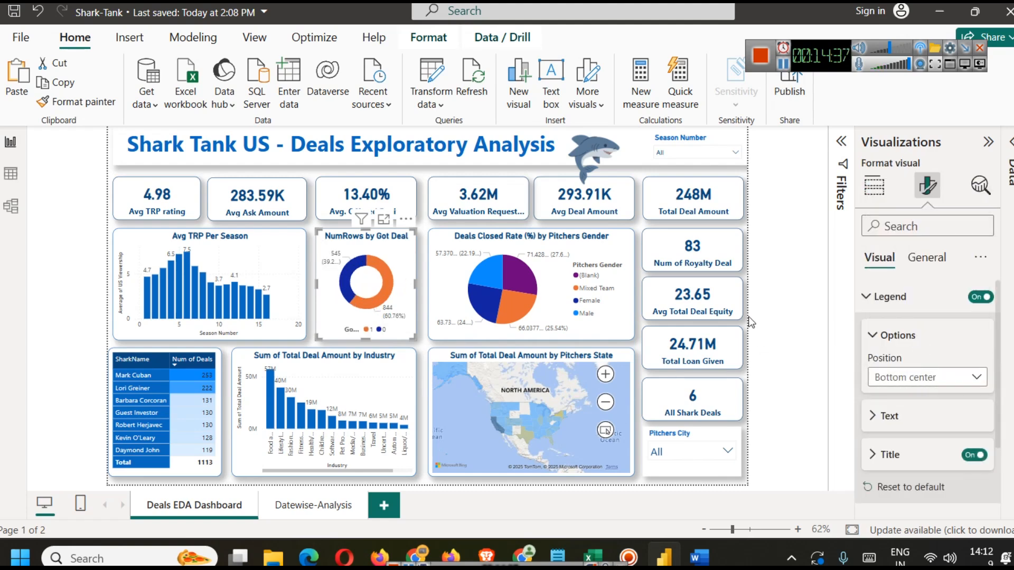
click(775, 305)
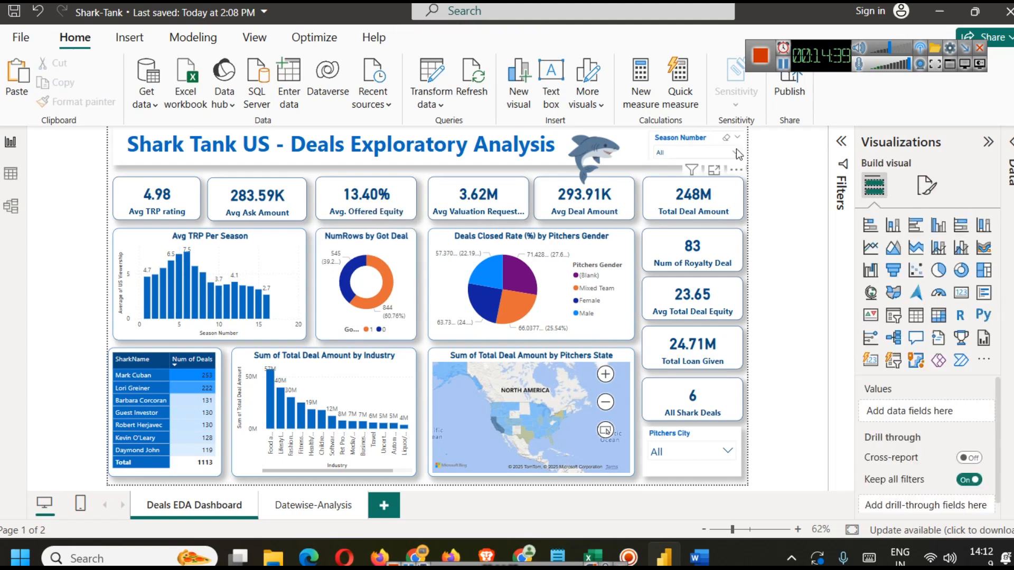